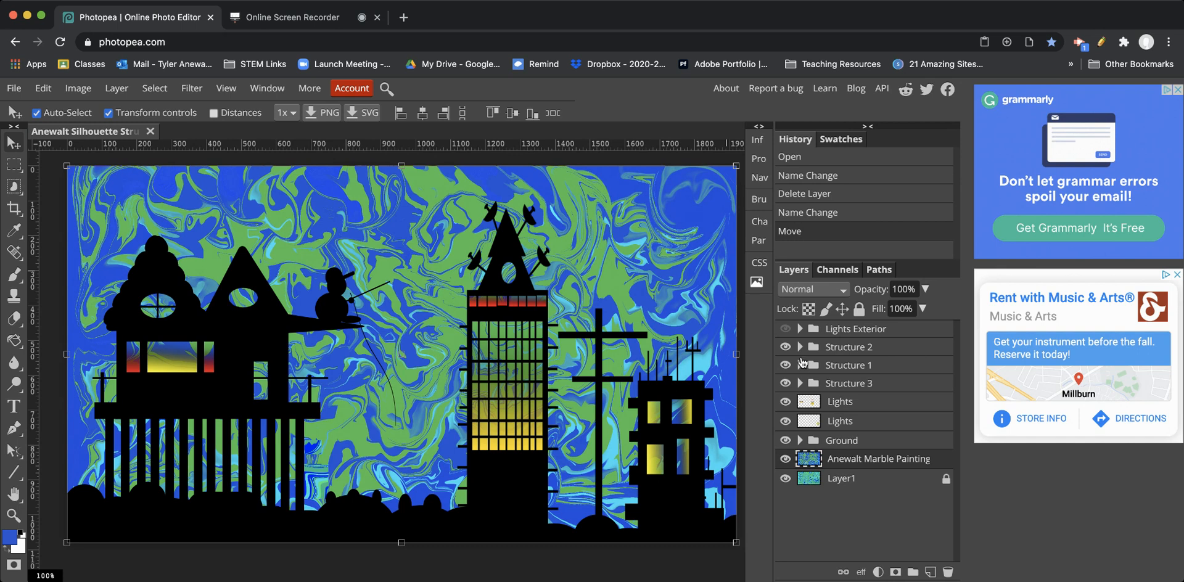
Step: Hide and reshow the Structure 2, Structure 1 and Structure 3 groups to check what each contains
click(785, 347)
click(785, 347)
click(785, 365)
click(785, 382)
click(785, 365)
click(785, 383)
Step: Hide and reshow the two Lights layers to check which window lights each one holds
click(784, 402)
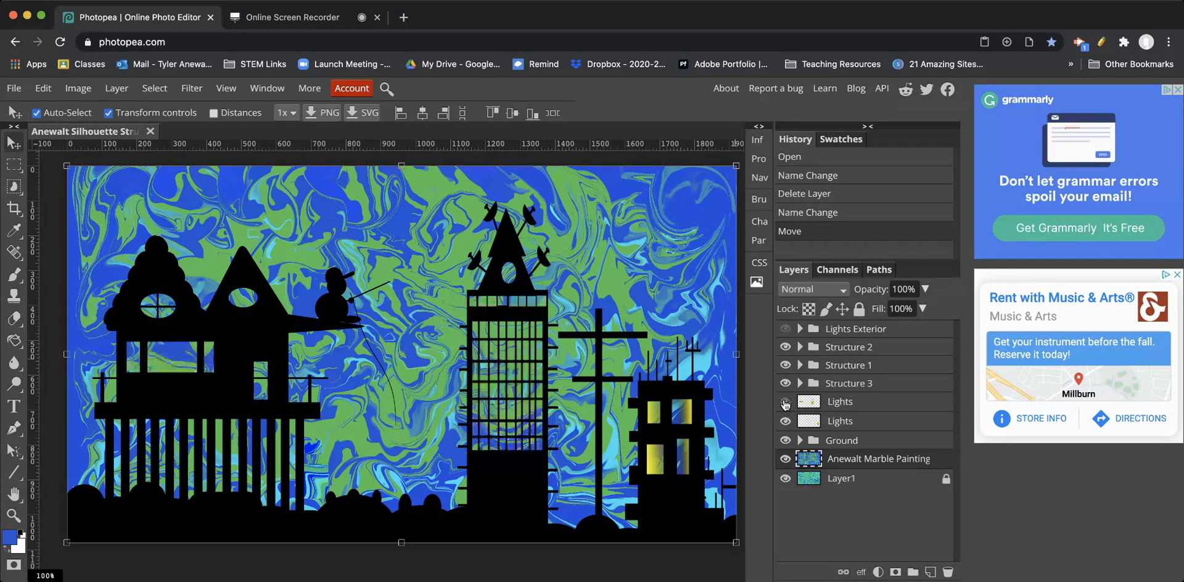
click(784, 402)
click(785, 403)
click(785, 402)
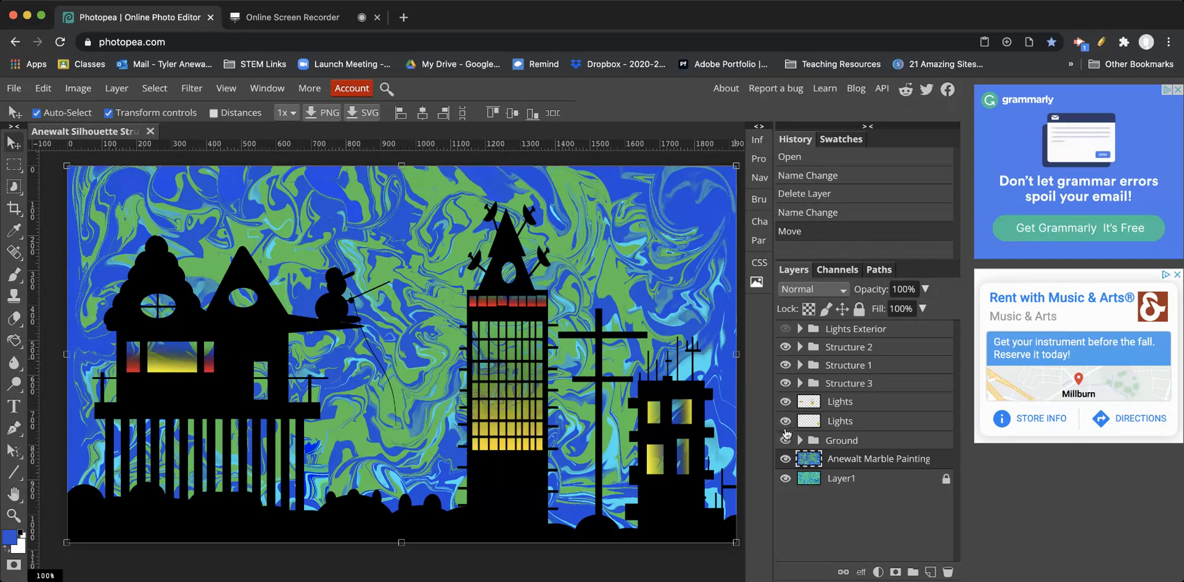
click(784, 422)
click(785, 422)
Step: Make the Lights Exterior group visible
click(785, 330)
click(785, 330)
click(786, 332)
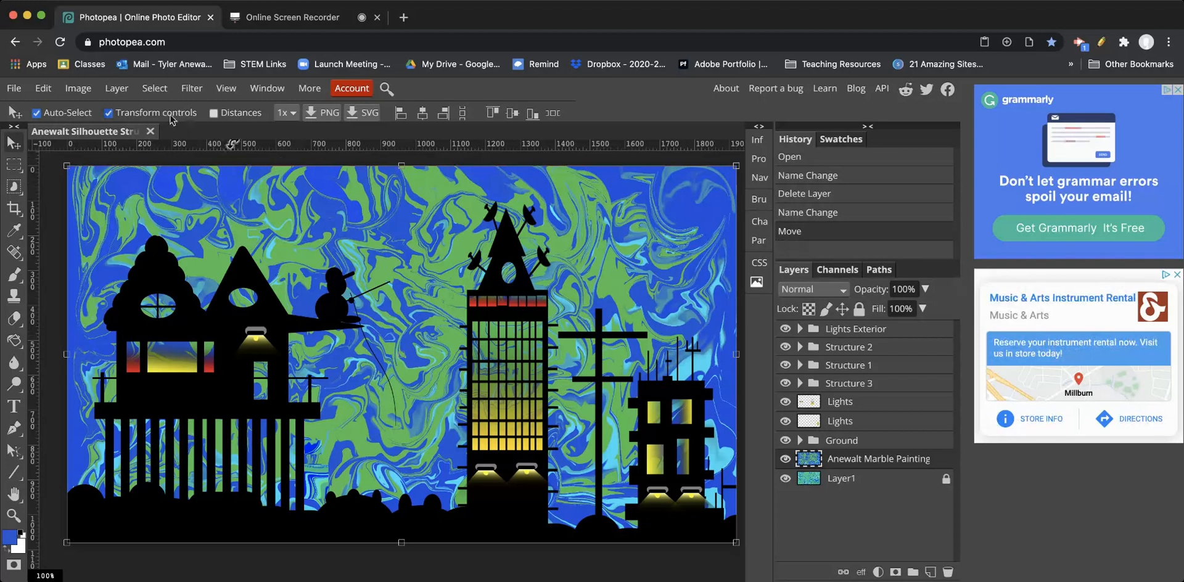
Step: Create a new 1920 × 1080 px project at 72 DPI with a transparent background
click(13, 89)
click(32, 109)
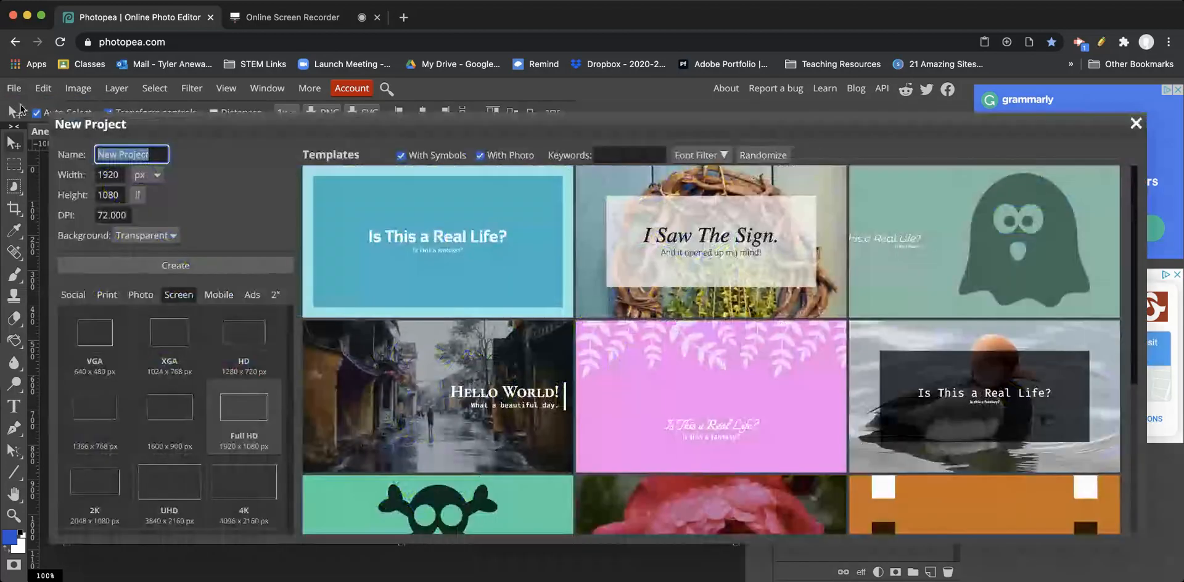
click(107, 294)
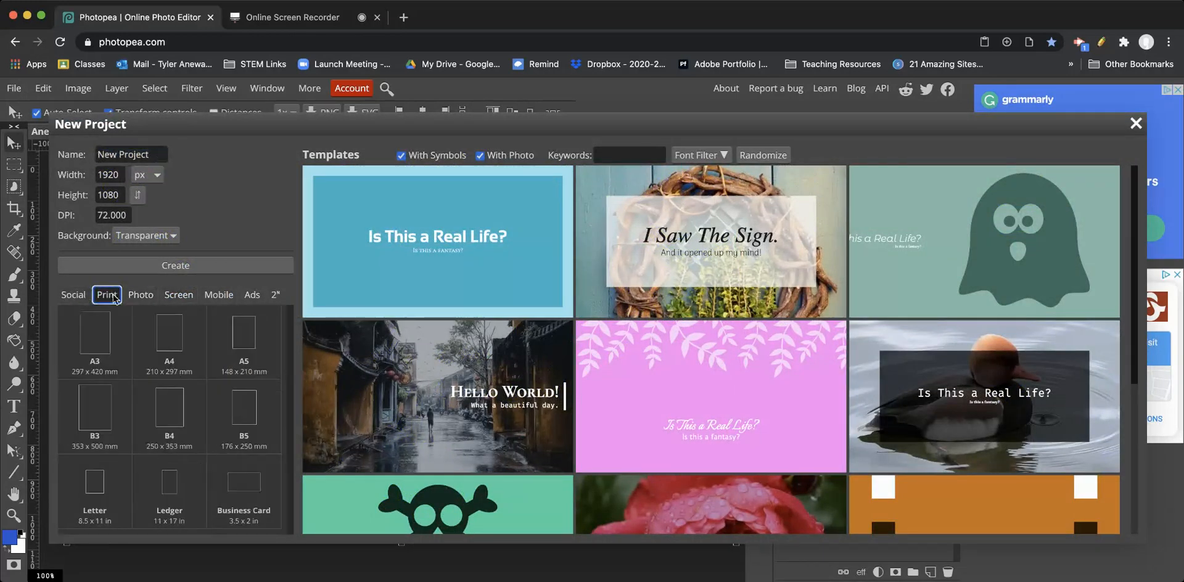
click(181, 296)
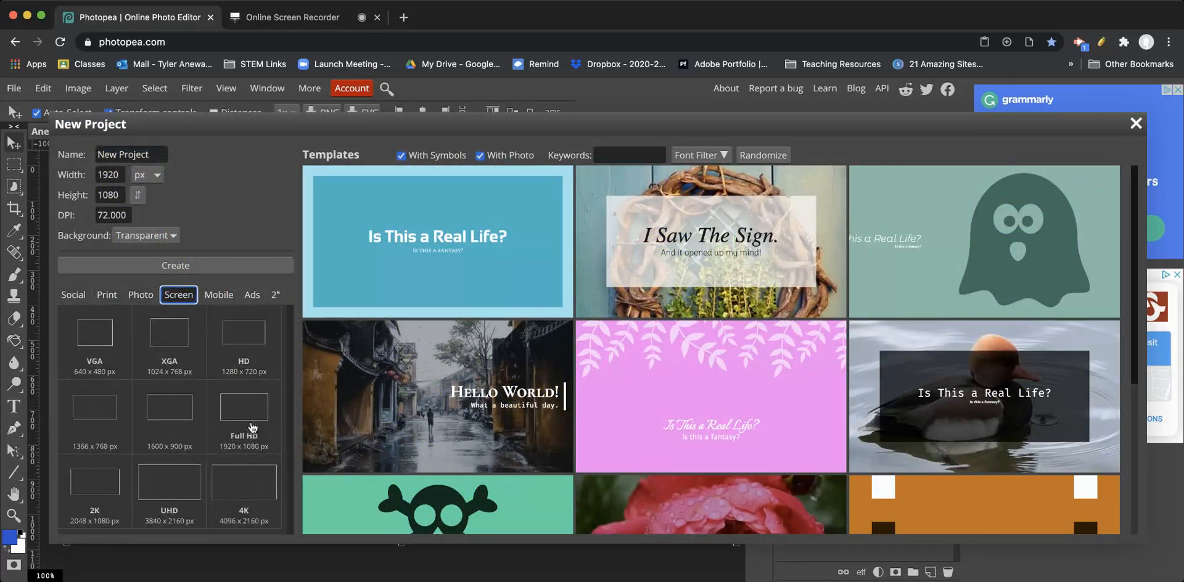
click(185, 265)
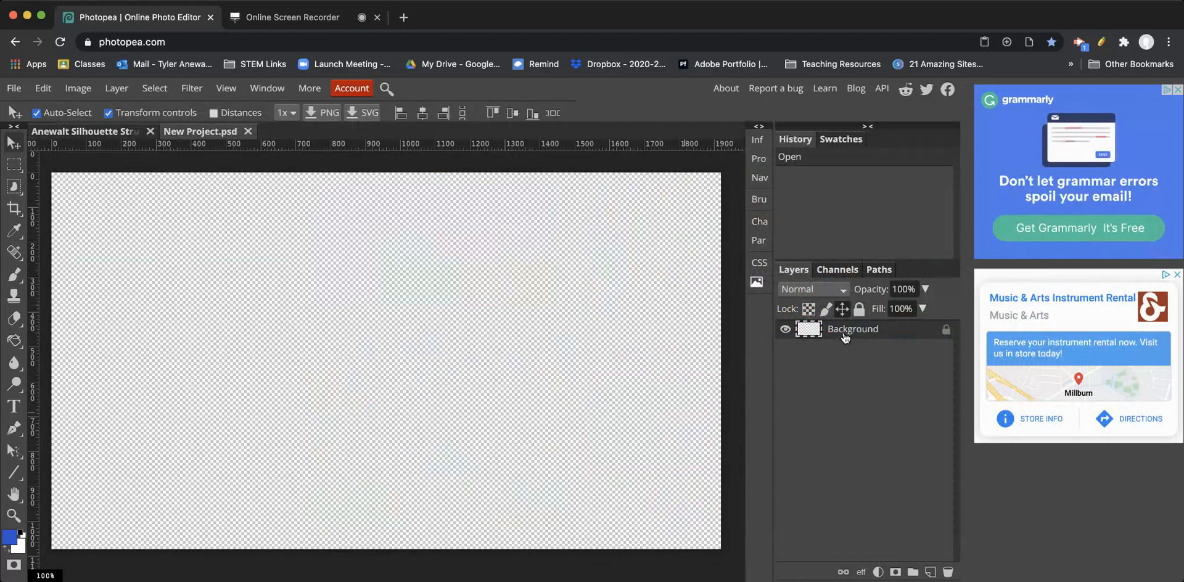
Step: Fill the whole Background layer with a medium blue using the Paint Bucket tool
click(15, 341)
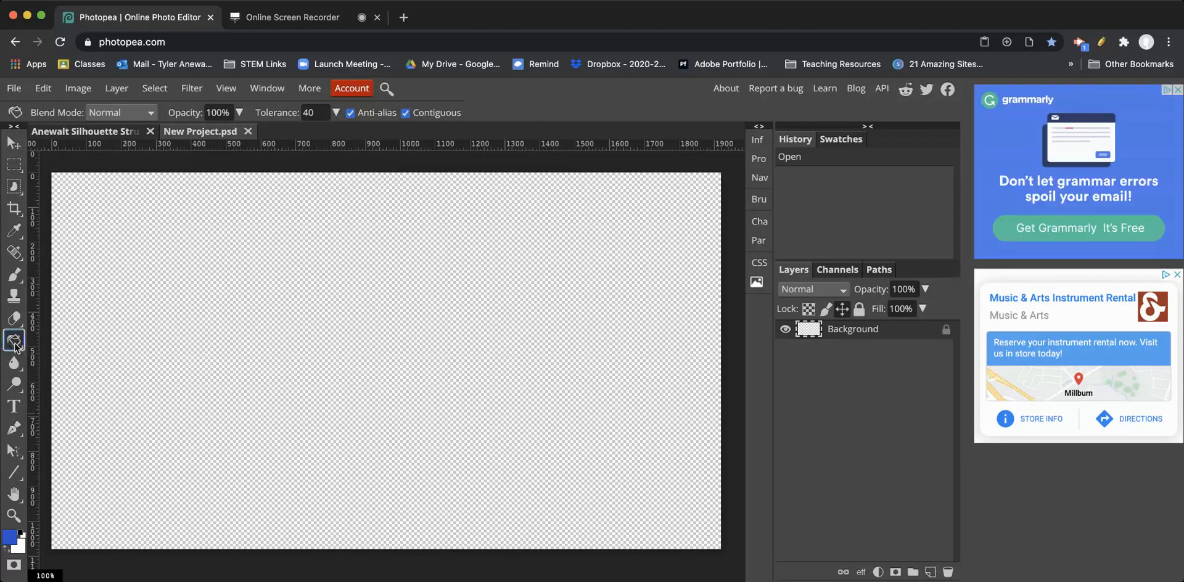
click(15, 544)
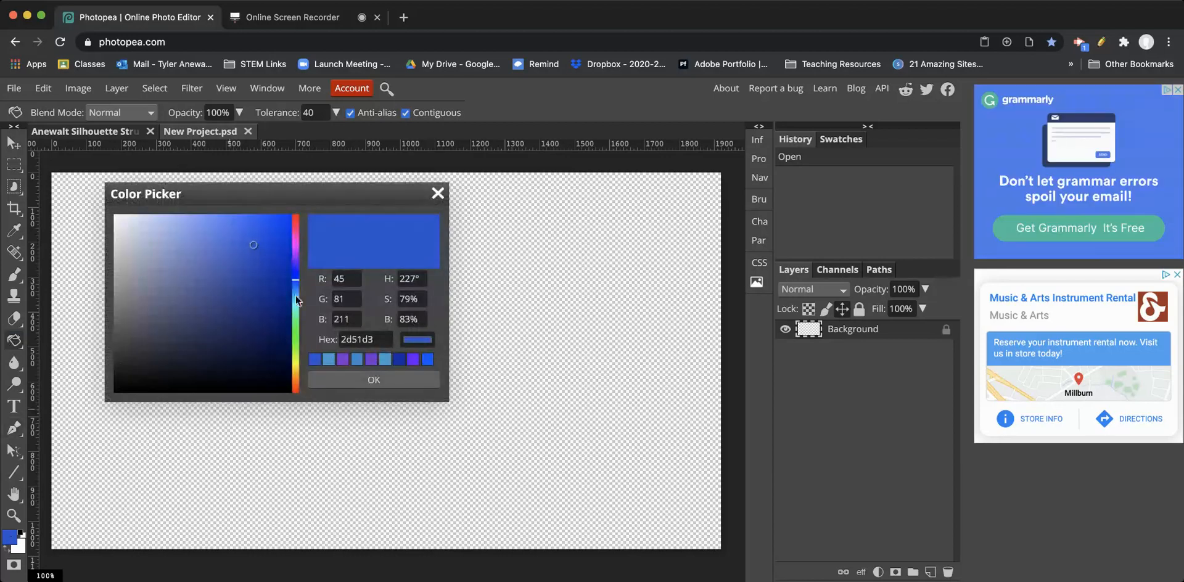
click(329, 359)
click(340, 377)
click(368, 377)
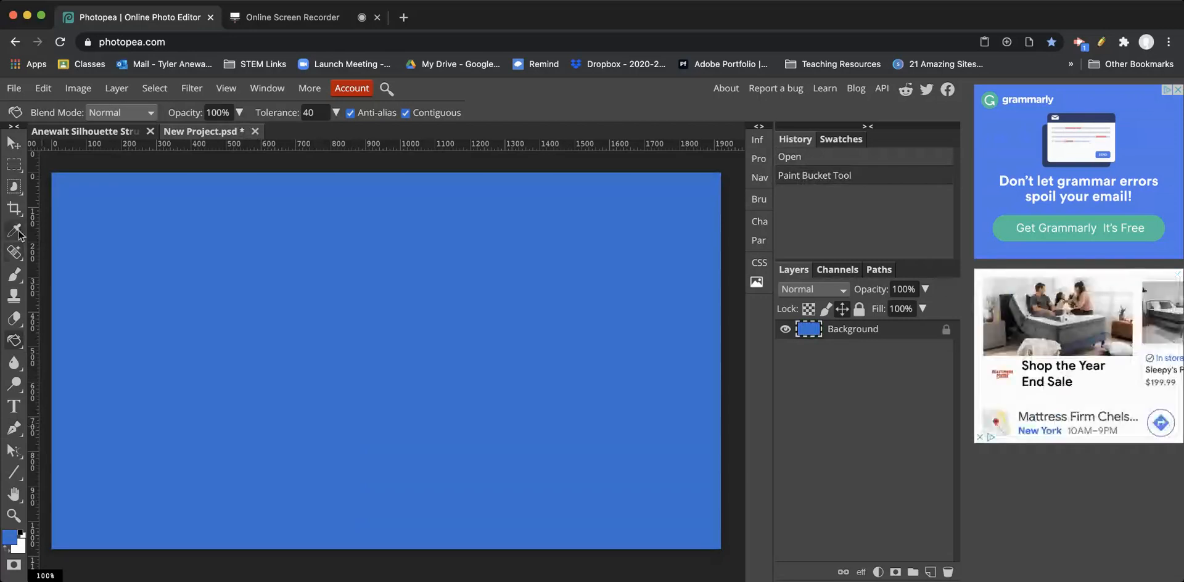
Step: Scribble broad brush strokes across the whole canvas in a deeper blue, hex 362dd3
click(16, 277)
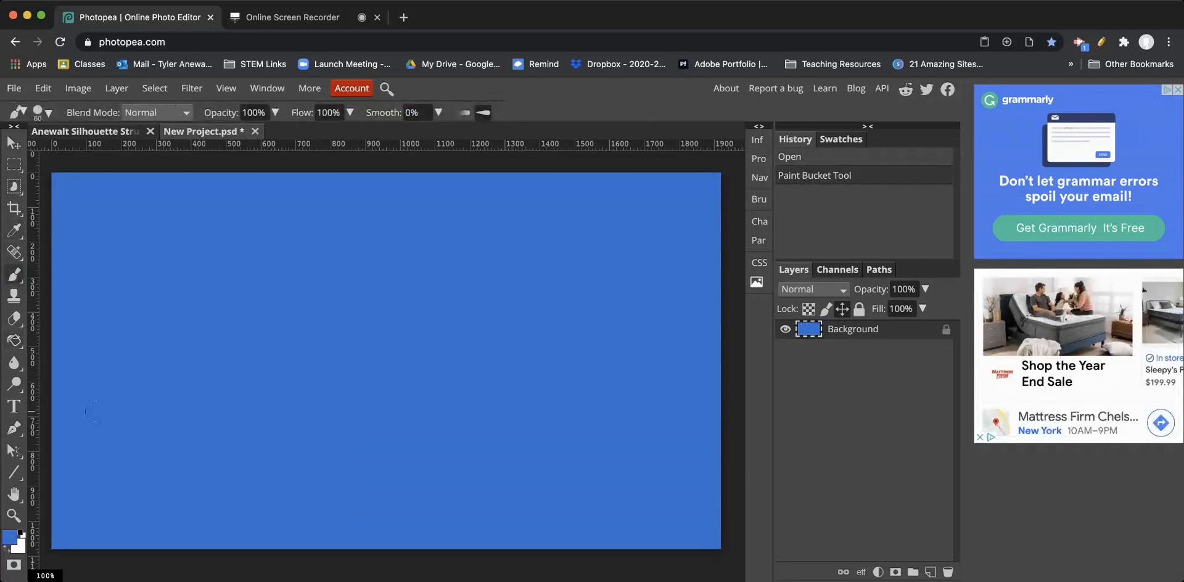
click(10, 537)
drag(295, 284, 294, 272)
click(331, 380)
mouse_move(202, 245)
mouse_down()
mouse_move(167, 339)
mouse_move(272, 490)
mouse_move(617, 234)
mouse_move(56, 210)
mouse_move(536, 533)
mouse_move(432, 253)
mouse_move(389, 364)
mouse_move(709, 203)
mouse_move(123, 308)
mouse_move(586, 505)
mouse_move(598, 413)
mouse_move(333, 441)
mouse_up()
Step: Choose a purple brush colour and paint winding strokes over the canvas, making the brush smaller for thinner lines
click(9, 539)
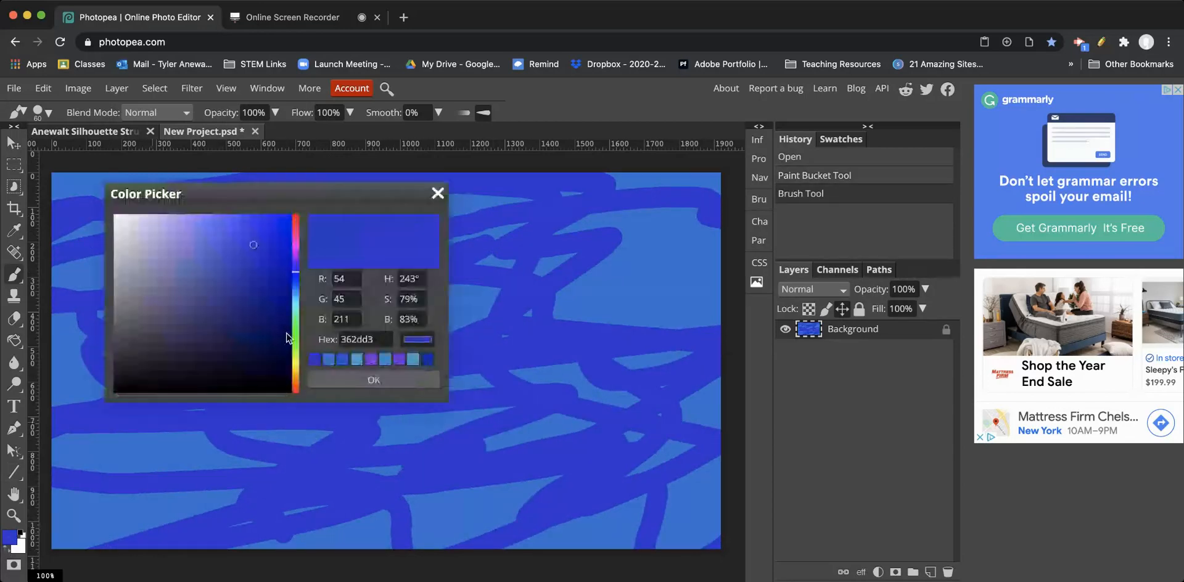
drag(298, 303, 297, 263)
click(344, 378)
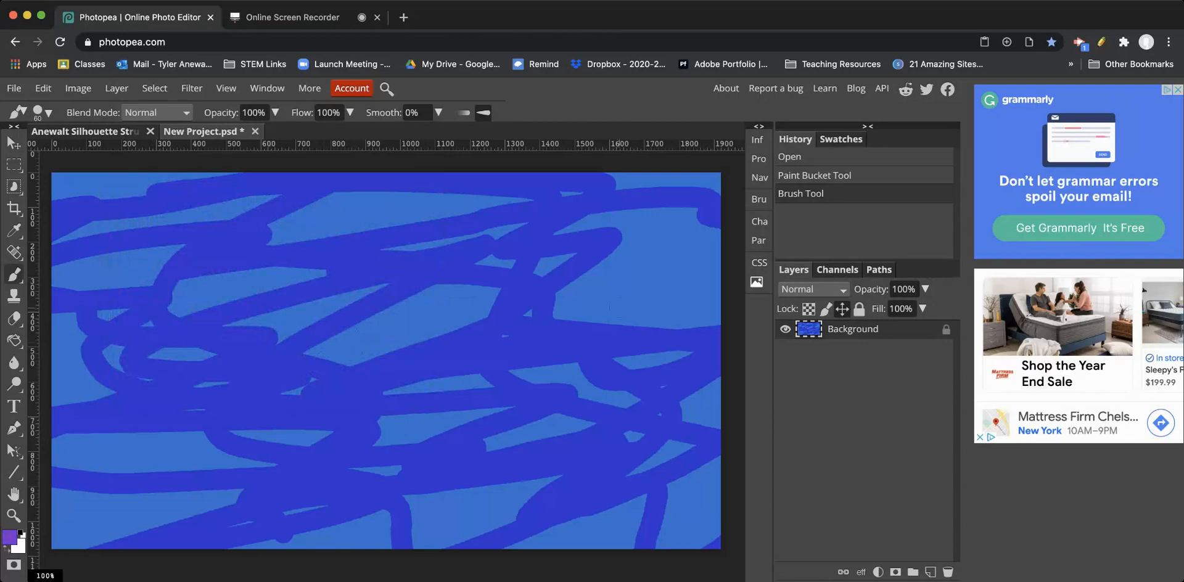
mouse_move(482, 398)
mouse_down()
mouse_move(158, 366)
mouse_move(393, 274)
mouse_move(227, 288)
mouse_up()
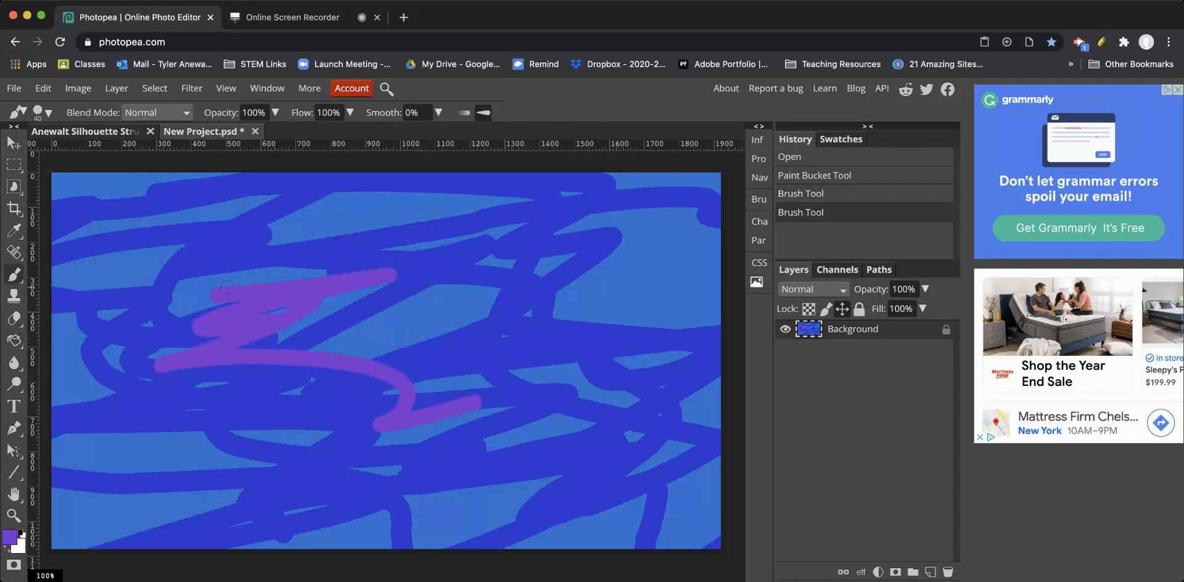
mouse_move(231, 245)
mouse_down()
mouse_move(131, 282)
mouse_move(130, 419)
mouse_move(231, 500)
mouse_move(375, 493)
mouse_move(540, 433)
mouse_move(395, 278)
mouse_move(458, 204)
mouse_move(548, 293)
mouse_move(595, 408)
mouse_move(657, 468)
mouse_move(641, 493)
mouse_up()
drag(596, 525, 346, 486)
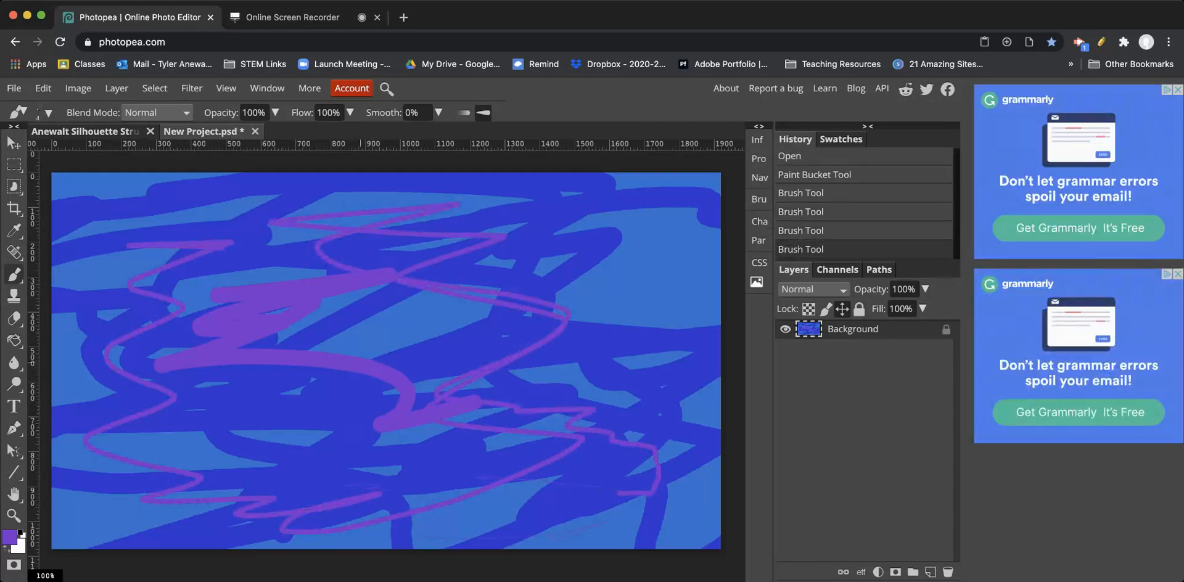
drag(486, 416, 649, 414)
Step: Enlarge the brush to 60 and paint wide purple strokes across the canvas
key(bracketright)
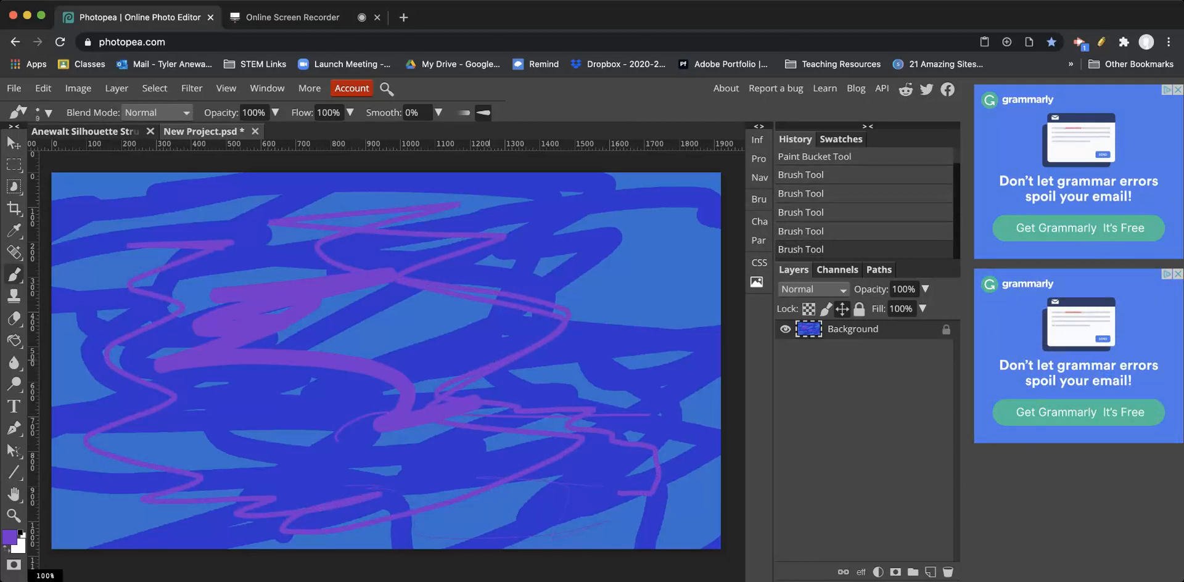
key(bracketright)
key(bracketright)
key(bracketright)
key(bracketright)
mouse_move(431, 391)
mouse_down()
mouse_move(262, 407)
mouse_move(212, 484)
mouse_move(617, 425)
mouse_move(690, 247)
mouse_move(62, 204)
mouse_move(284, 514)
mouse_move(690, 345)
mouse_move(512, 234)
mouse_move(364, 364)
mouse_up()
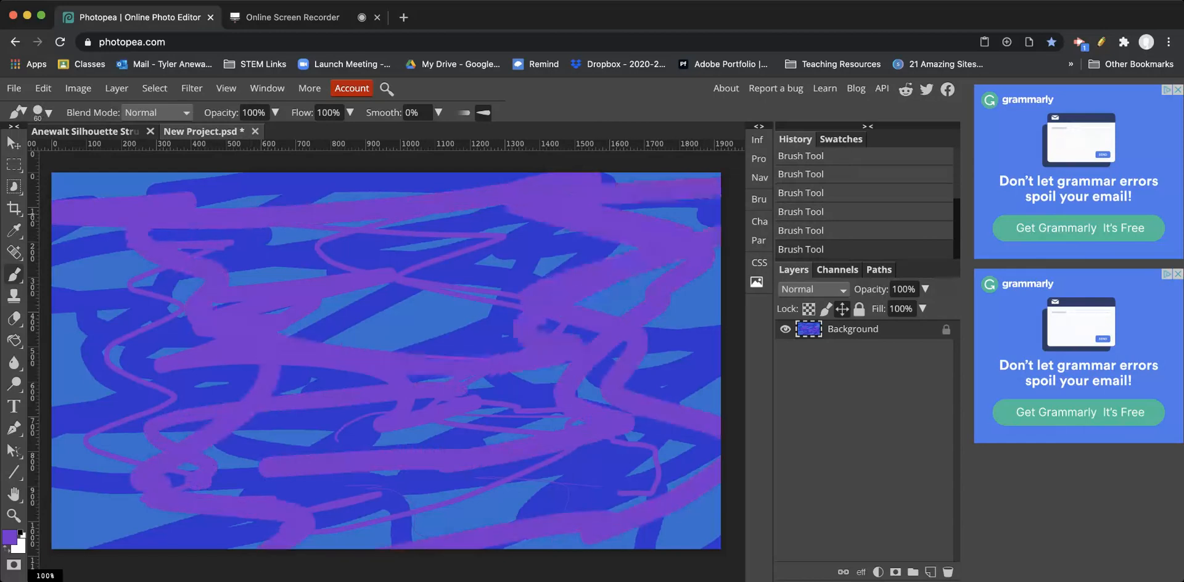
Step: Sample the lighter blue from the canvas and brush wide winding strokes of it over the purple
click(14, 232)
click(94, 262)
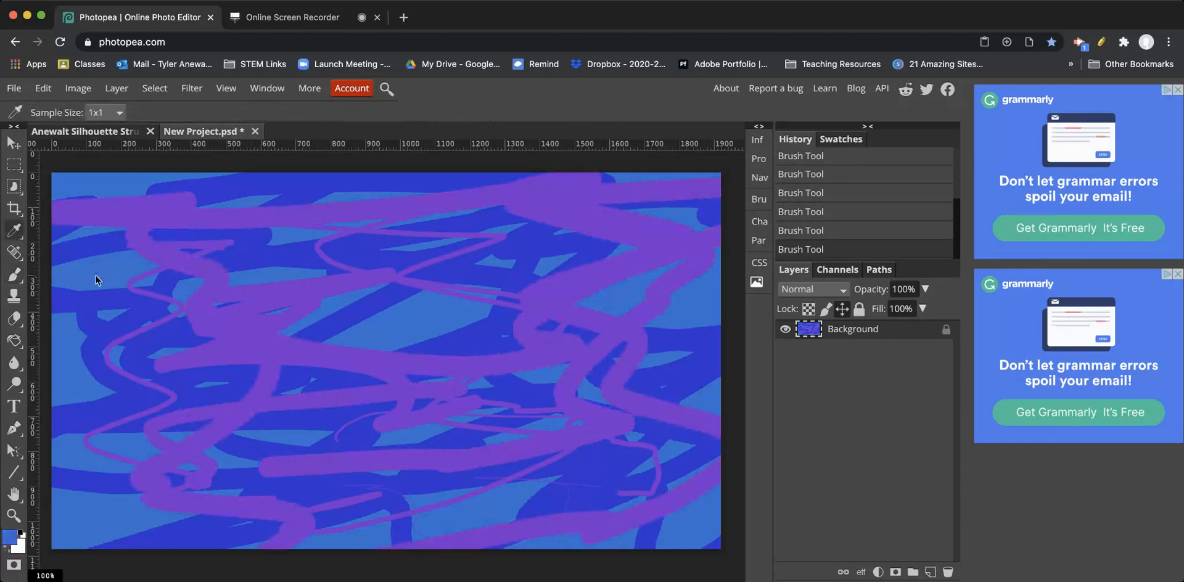
key(b)
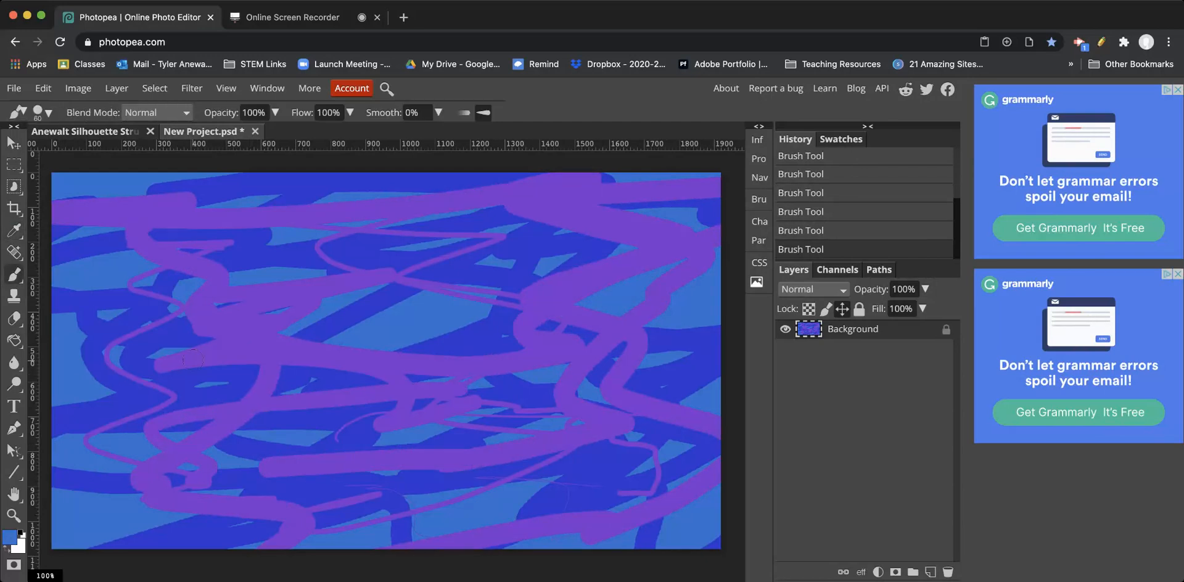
mouse_move(154, 283)
mouse_down()
mouse_move(167, 295)
mouse_move(124, 536)
mouse_move(718, 457)
mouse_up()
mouse_move(793, 337)
mouse_down()
mouse_move(213, 178)
mouse_move(142, 462)
mouse_move(223, 441)
mouse_up()
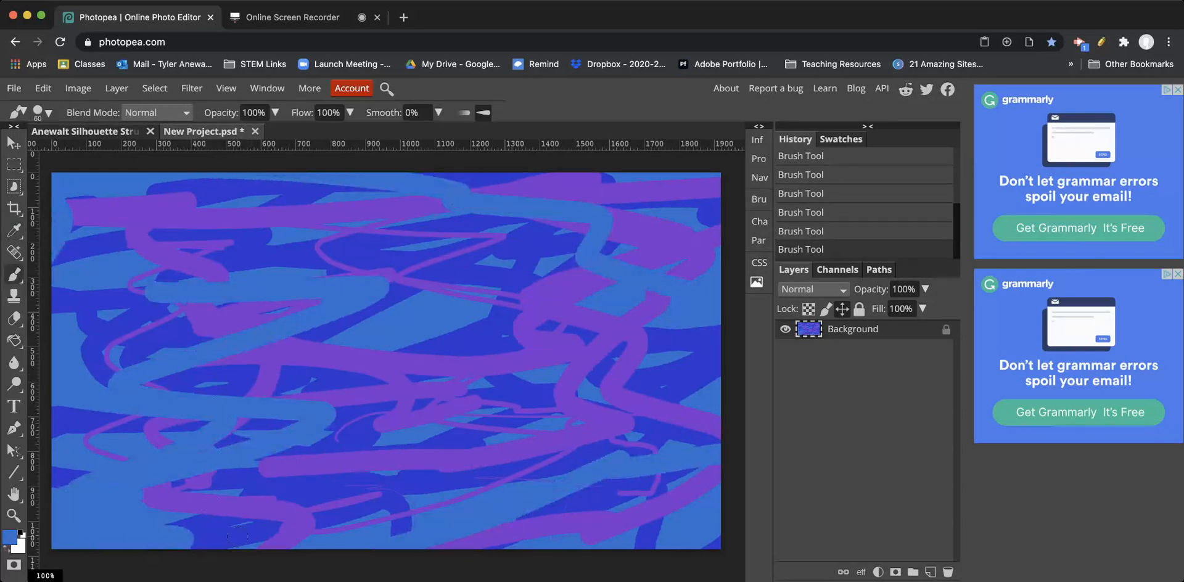
Step: Sample the purple from the canvas and brush more wide purple strokes over the painting
click(15, 231)
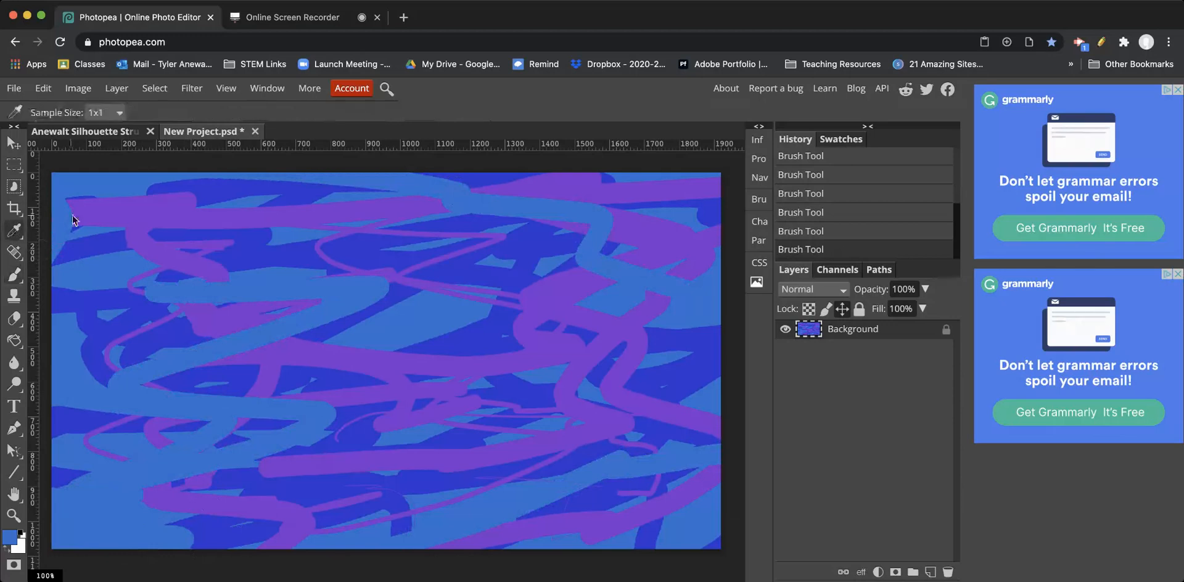
click(135, 359)
click(273, 434)
click(407, 400)
click(429, 326)
click(205, 511)
click(14, 274)
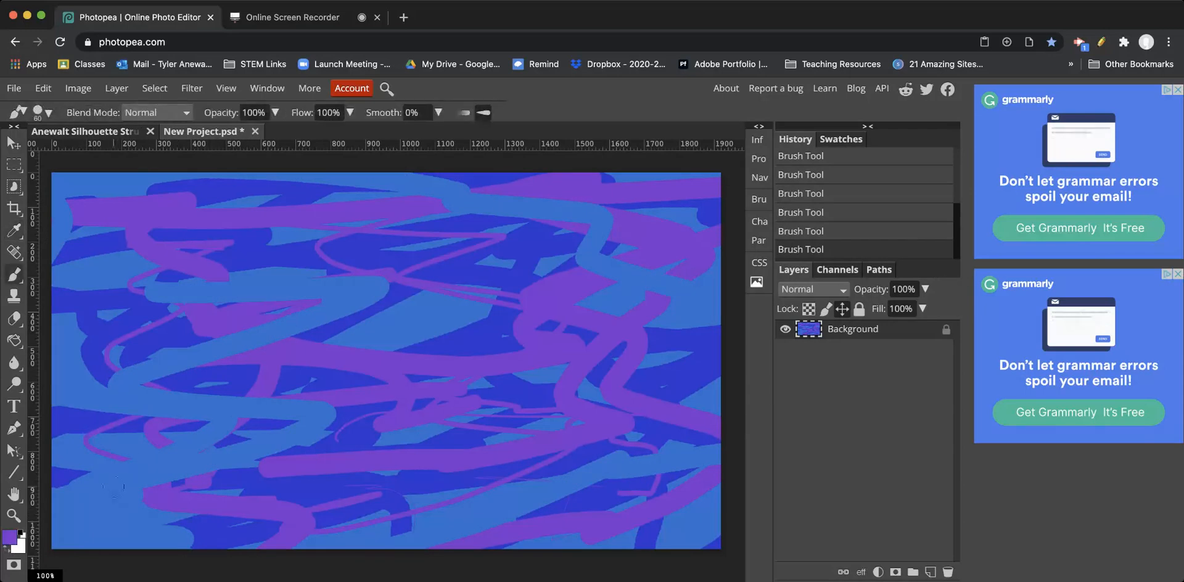
mouse_move(163, 483)
mouse_down()
mouse_move(167, 546)
mouse_move(78, 256)
mouse_move(454, 505)
mouse_move(580, 558)
mouse_move(518, 271)
mouse_move(371, 252)
mouse_up()
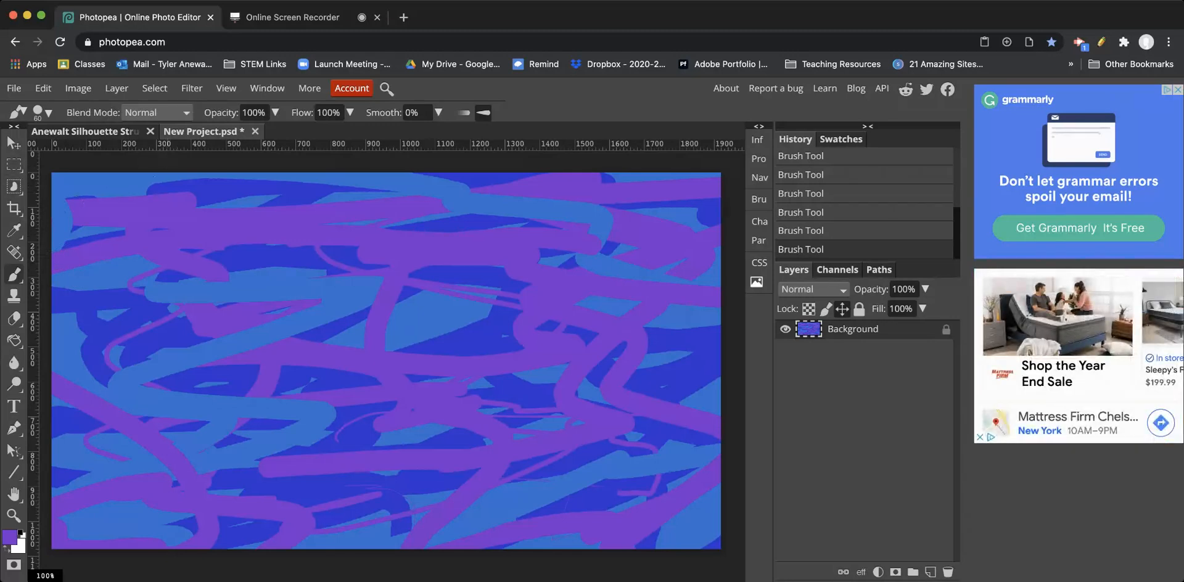
Step: Start the Liquify filter on the painted layer and set its brush size to 374
click(192, 89)
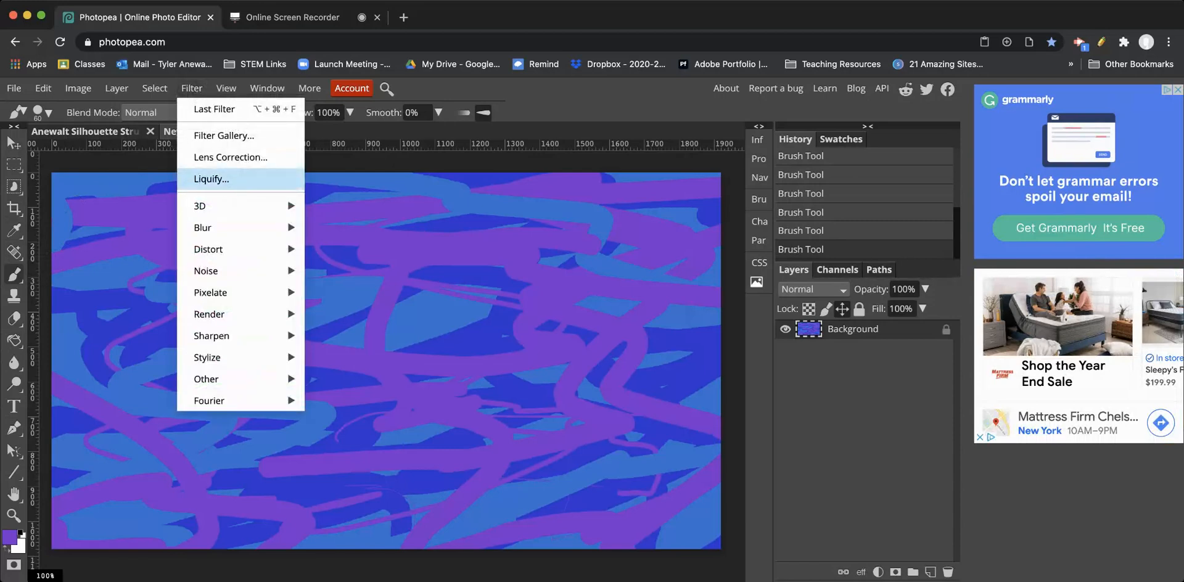
click(212, 179)
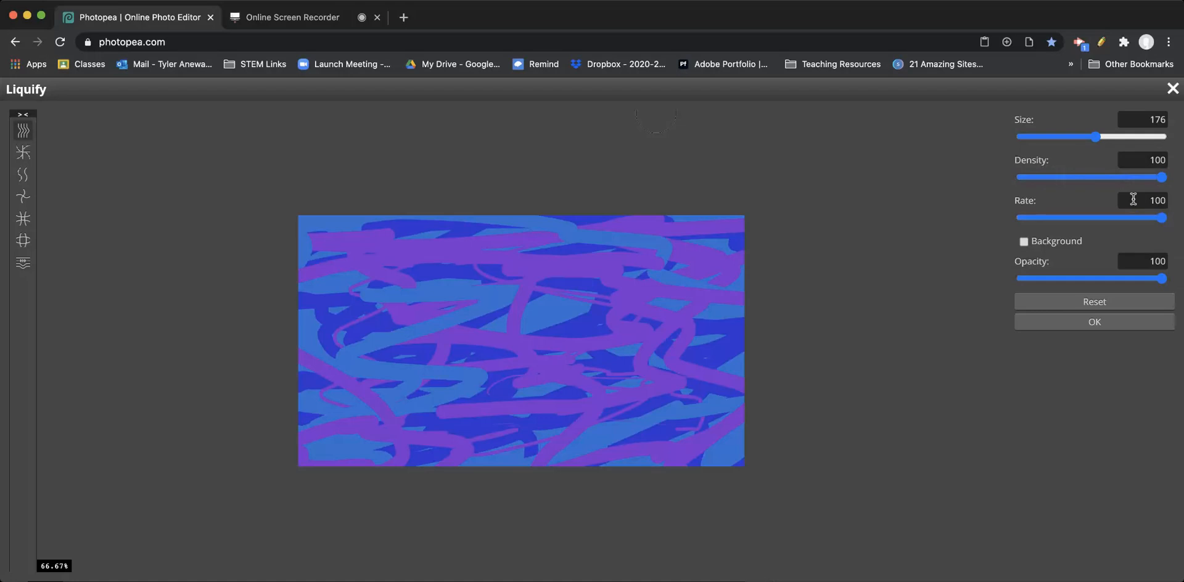
drag(1095, 137, 1119, 136)
Step: Twirl the colours slightly left of the painting's centre with the Liquify Twirl tool
click(23, 152)
click(24, 196)
key(super+minus)
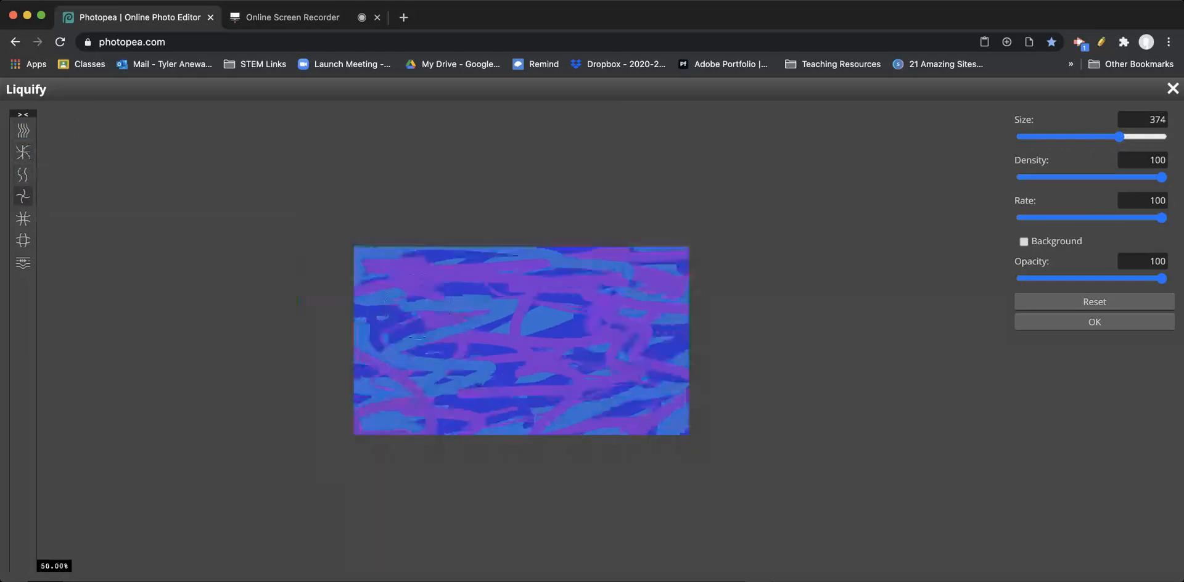
key(super+minus)
key(super+minus)
key(super+plus)
key(super+plus)
key(super+plus)
key(super+plus)
key(super+plus)
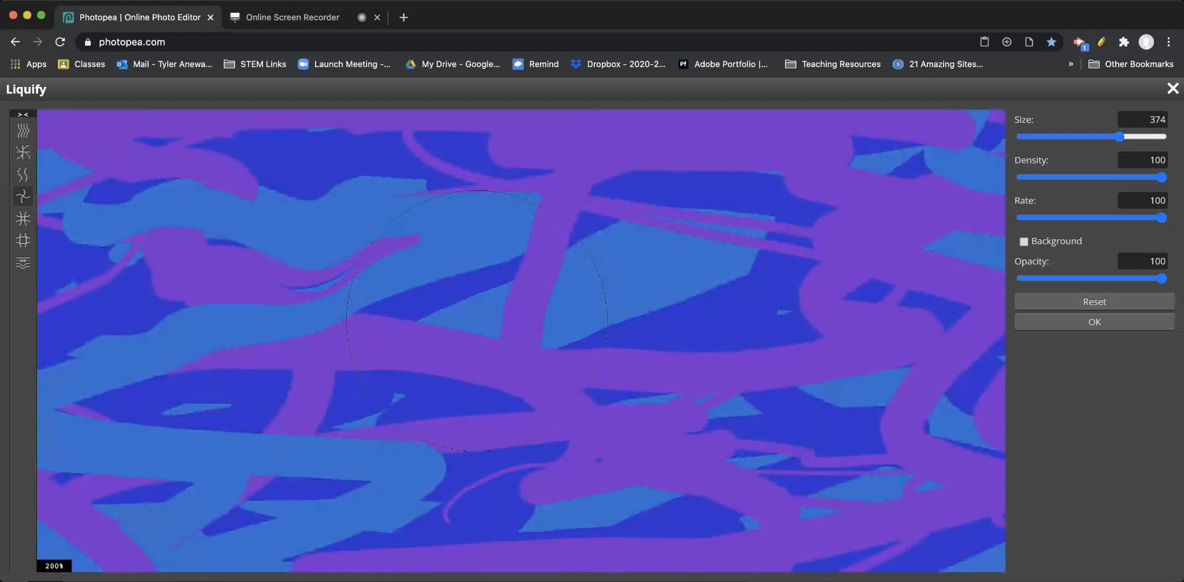
drag(477, 321, 476, 320)
key(super+minus)
key(super+minus)
key(super+minus)
key(super+plus)
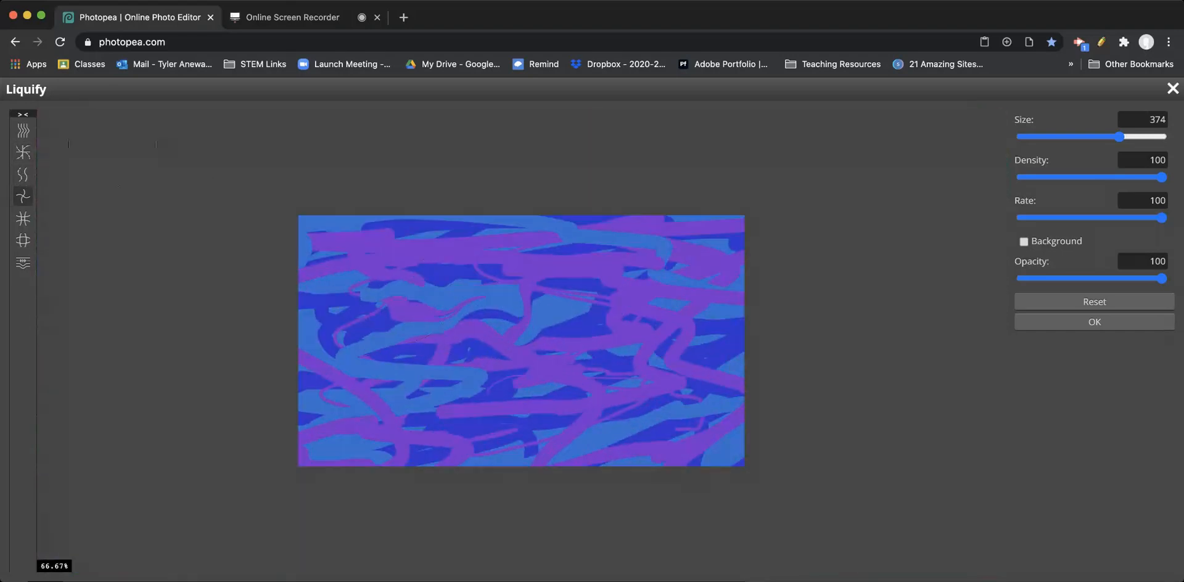
Step: Push the colours into large marbled swirls across the middle of the painting with the Liquify forward warp tool
click(23, 240)
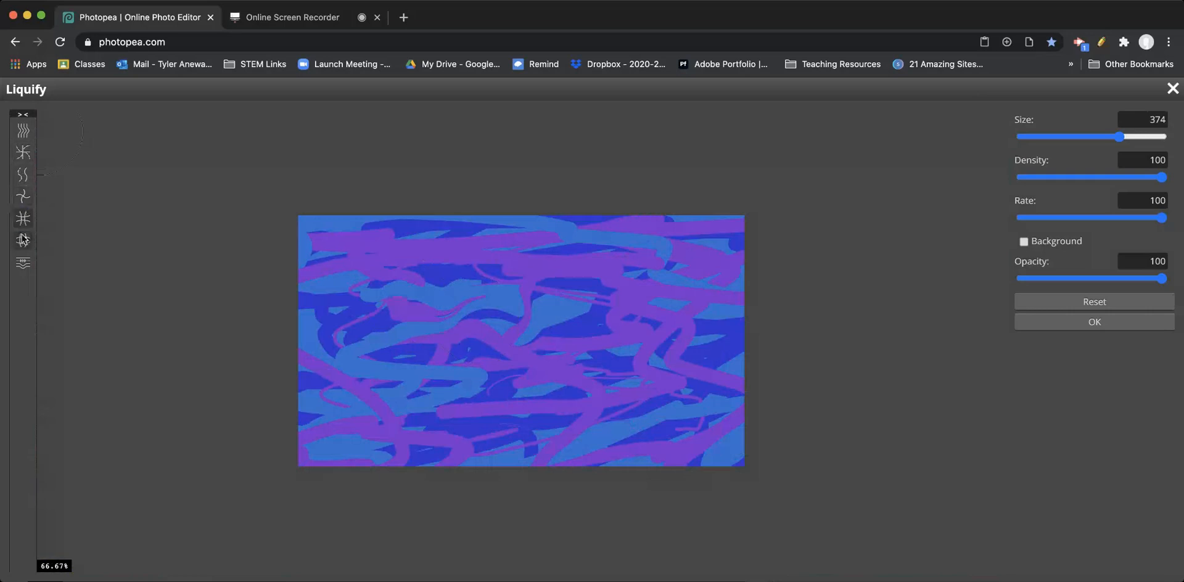
click(23, 131)
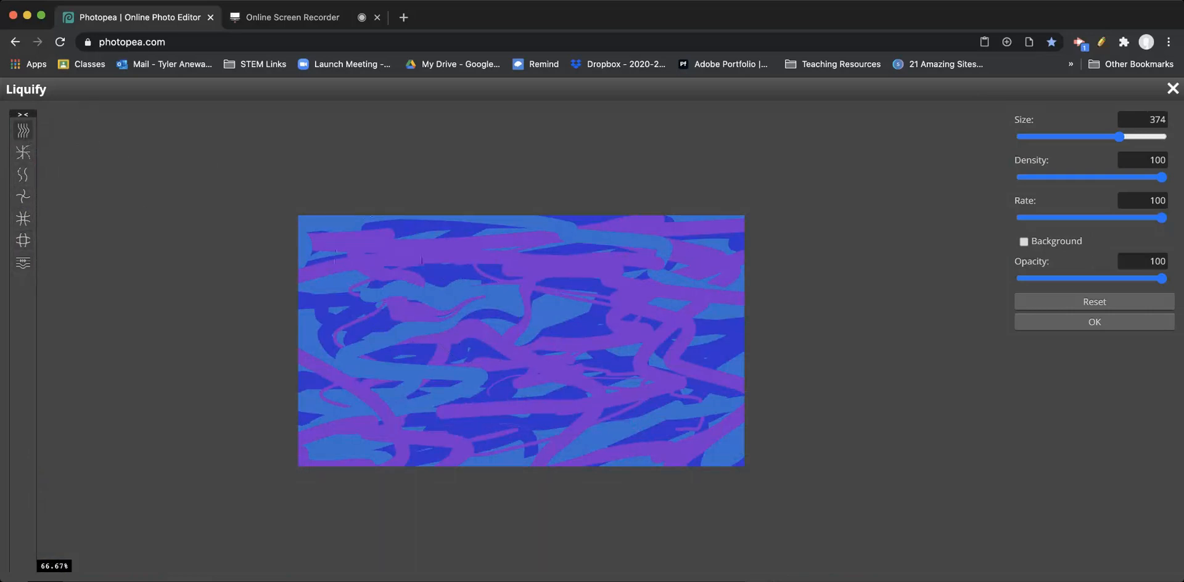
mouse_move(404, 275)
mouse_down()
mouse_move(675, 266)
mouse_move(654, 296)
mouse_move(561, 327)
mouse_move(573, 357)
mouse_move(525, 333)
mouse_move(370, 308)
mouse_move(432, 419)
mouse_move(610, 259)
mouse_move(678, 273)
mouse_move(647, 407)
mouse_move(512, 302)
mouse_move(370, 382)
mouse_move(416, 311)
mouse_move(582, 300)
mouse_move(628, 362)
mouse_move(494, 321)
mouse_move(530, 425)
mouse_move(536, 296)
mouse_up()
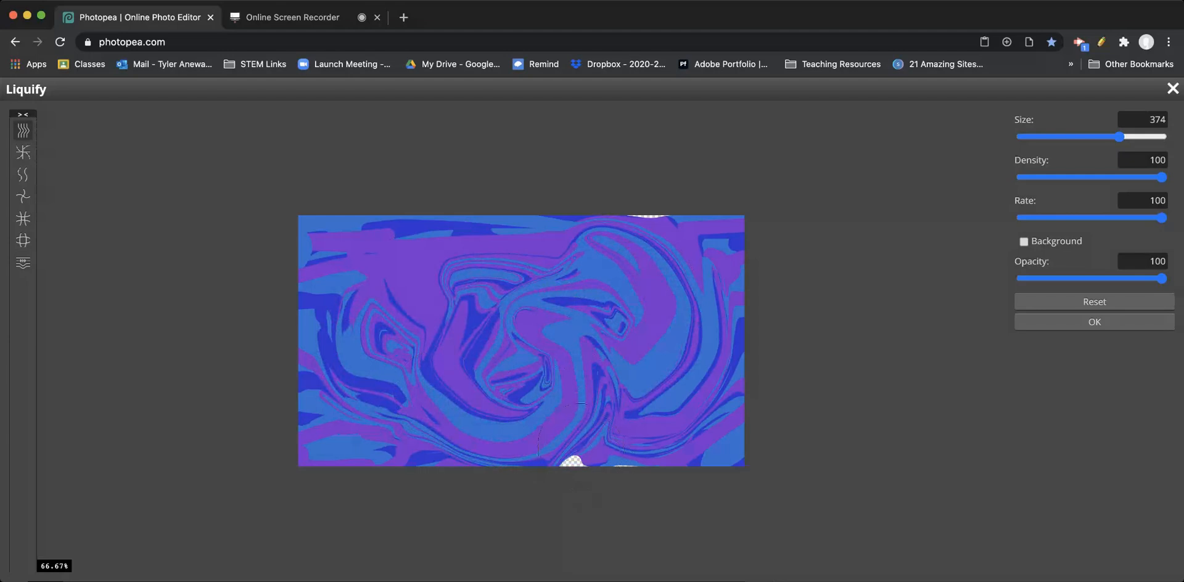
Step: Warp colour over the transparent gaps along the painting's upper and lower edges
super+click(576, 460)
super+click(577, 461)
drag(622, 461, 600, 372)
mouse_move(601, 425)
mouse_down()
mouse_move(650, 457)
mouse_move(689, 395)
mouse_move(724, 456)
mouse_move(743, 359)
mouse_up()
scroll(735, 362, up, 10)
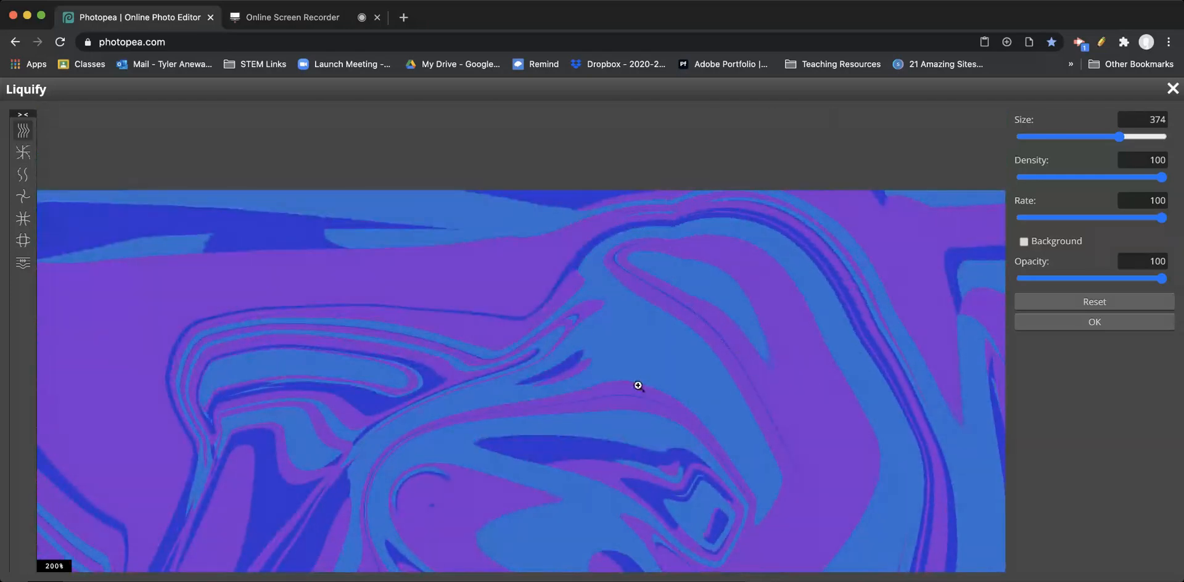
key(super+minus)
key(super+minus)
key(super+equal)
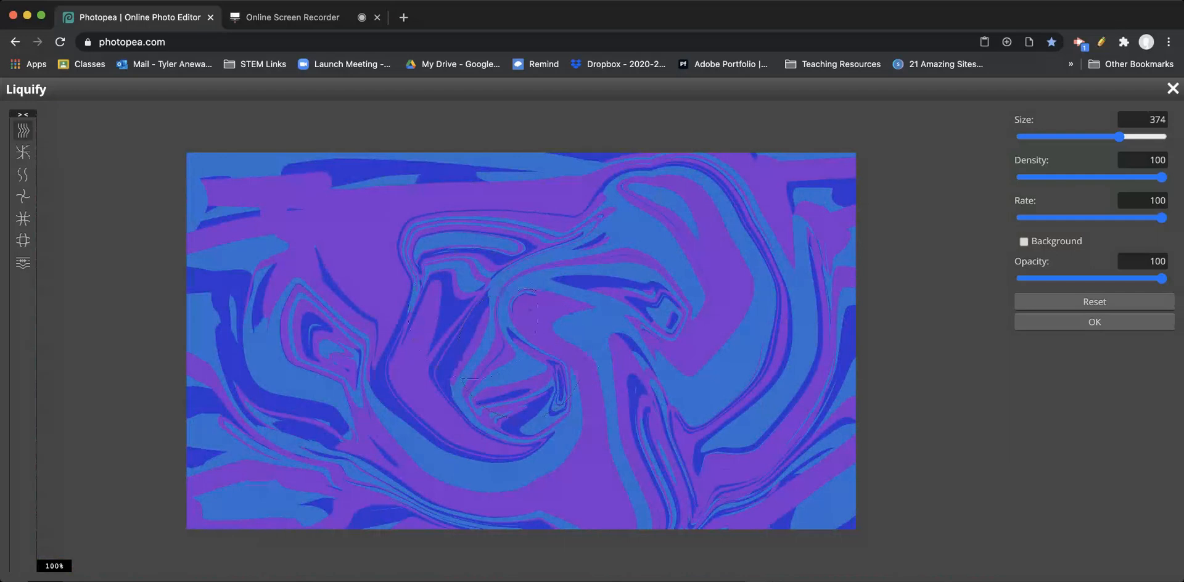
Step: Warp the left side, lower area and right half of the painting into flowing marbled curves
mouse_move(521, 354)
mouse_down()
mouse_move(367, 285)
mouse_move(264, 209)
mouse_move(349, 228)
mouse_move(449, 183)
mouse_move(352, 305)
mouse_move(328, 306)
mouse_up()
drag(201, 285, 287, 228)
drag(348, 365, 193, 420)
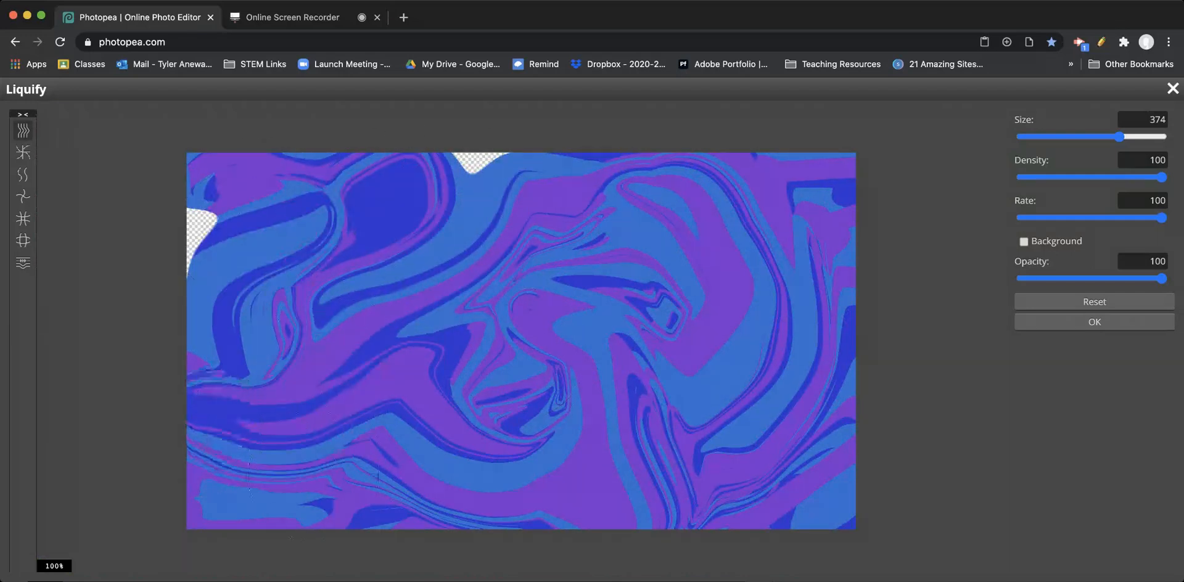
mouse_move(313, 475)
mouse_down()
mouse_move(383, 278)
mouse_move(524, 426)
mouse_move(771, 327)
mouse_move(623, 345)
mouse_move(813, 364)
mouse_up()
mouse_move(573, 333)
mouse_down()
mouse_move(709, 464)
mouse_move(770, 447)
mouse_up()
drag(598, 377, 762, 433)
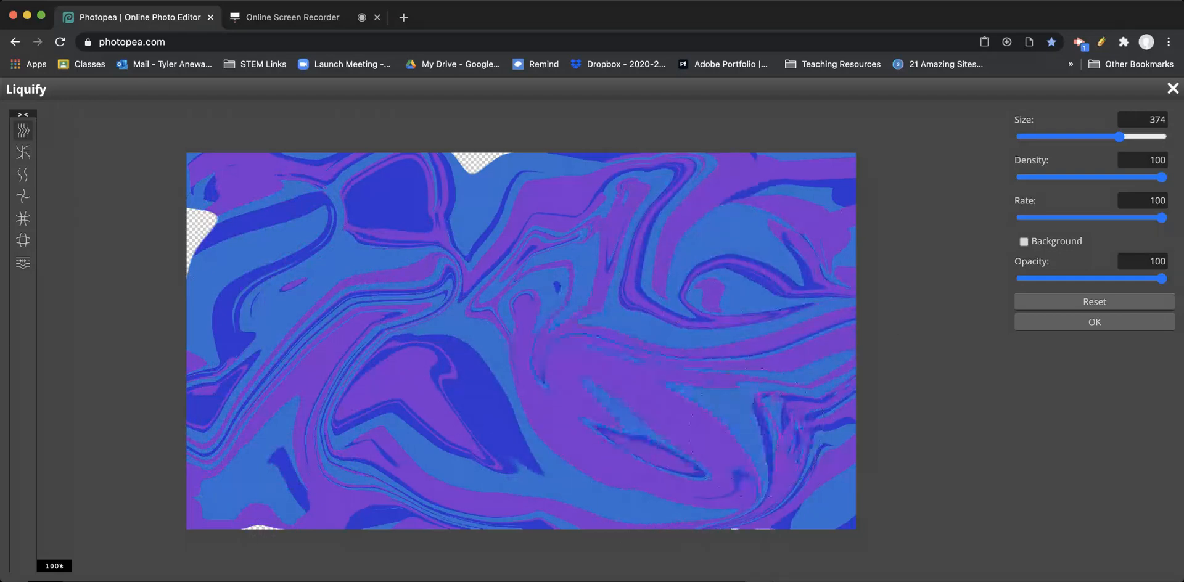
Step: Warp the lower-right colours into curved bands and push colour over the remaining transparent gaps along the painting's edges
drag(853, 480, 780, 457)
drag(730, 499, 851, 487)
mouse_move(805, 413)
mouse_down()
mouse_move(853, 415)
mouse_move(882, 417)
mouse_up()
drag(517, 207, 516, 152)
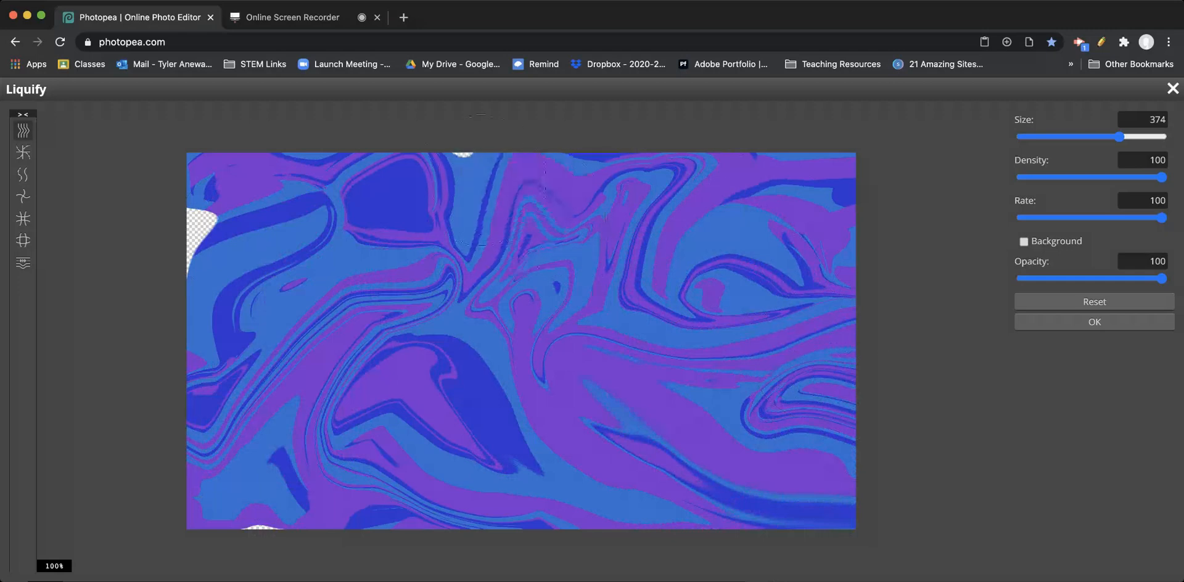
drag(458, 180, 457, 151)
drag(213, 221, 173, 217)
drag(262, 445, 260, 524)
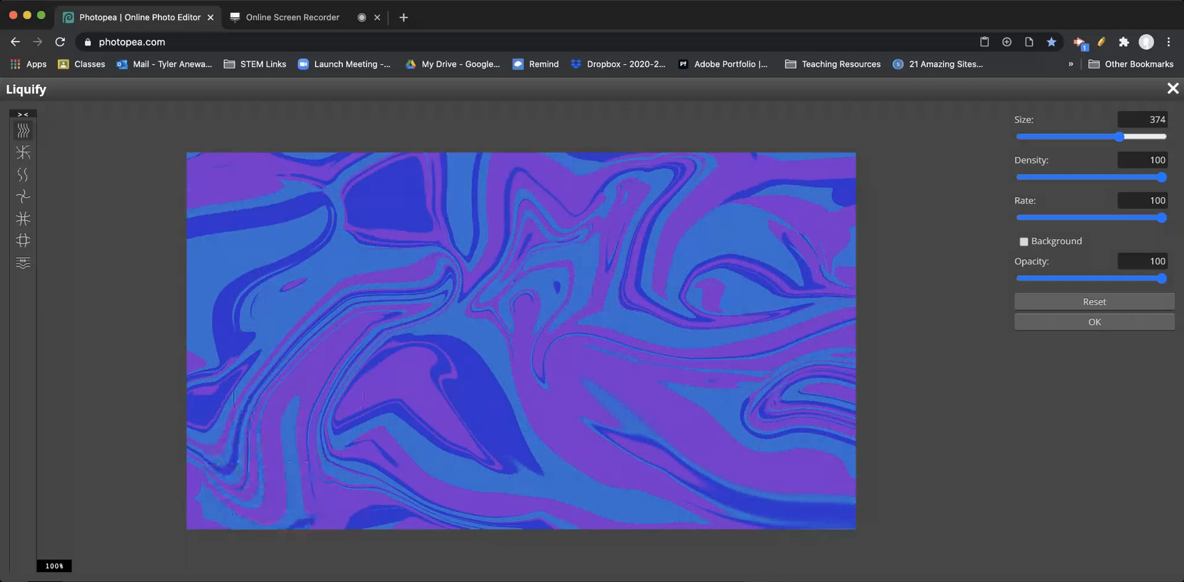
Step: Stretch the colours at the upper left and across the middle into long horizontal swirls and apply the Liquify filter
drag(300, 272, 262, 235)
mouse_move(485, 301)
mouse_down()
mouse_move(659, 327)
mouse_move(748, 321)
mouse_up()
drag(368, 383, 532, 396)
drag(613, 424, 708, 429)
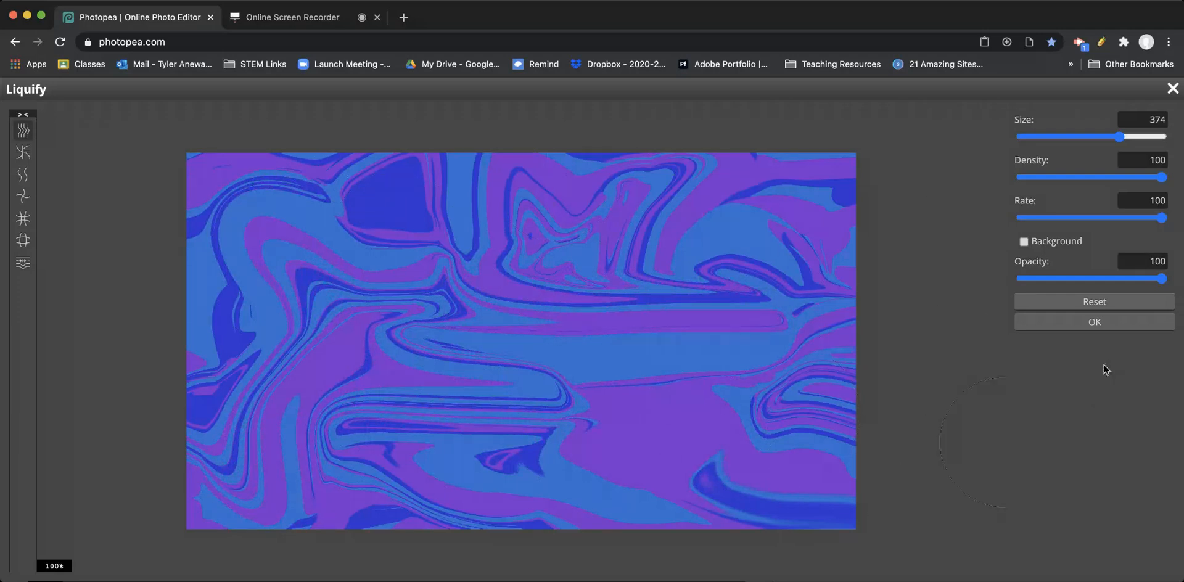
key(Return)
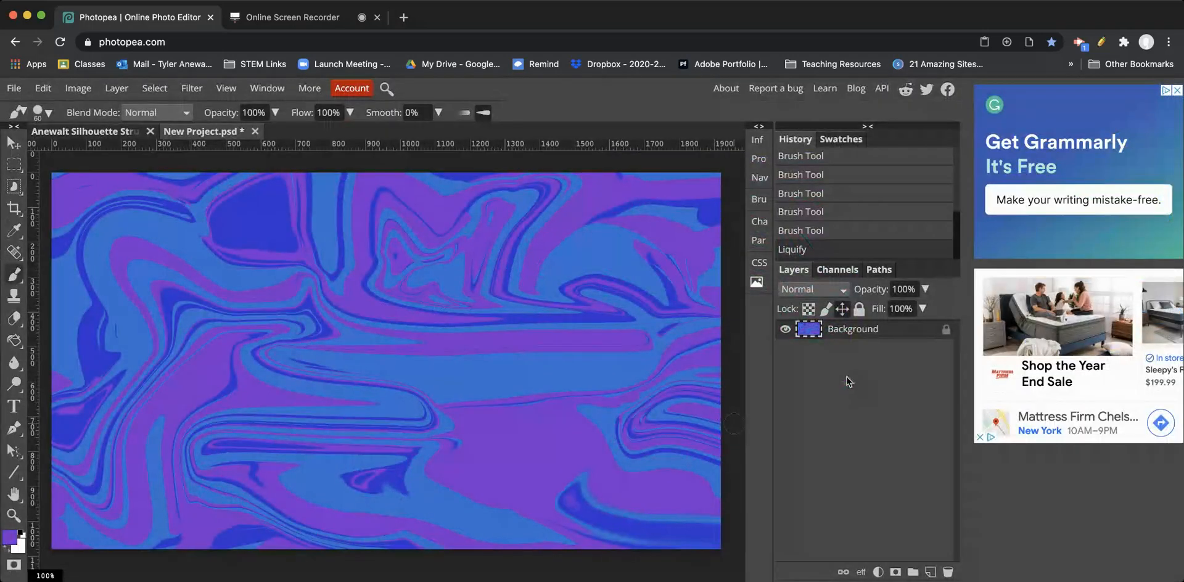
click(785, 331)
click(784, 331)
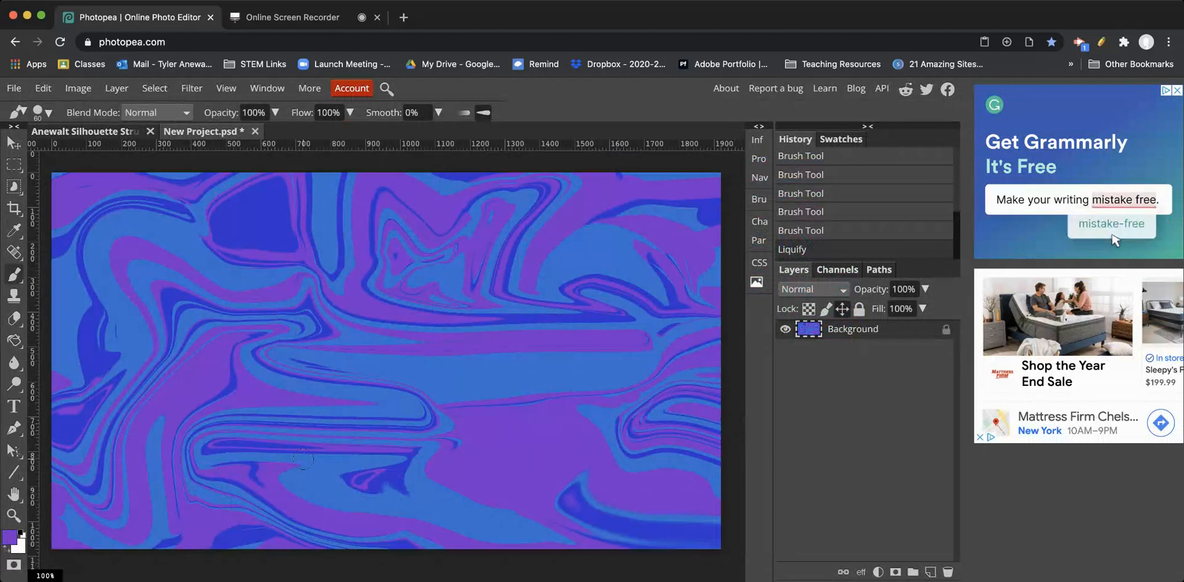
click(13, 474)
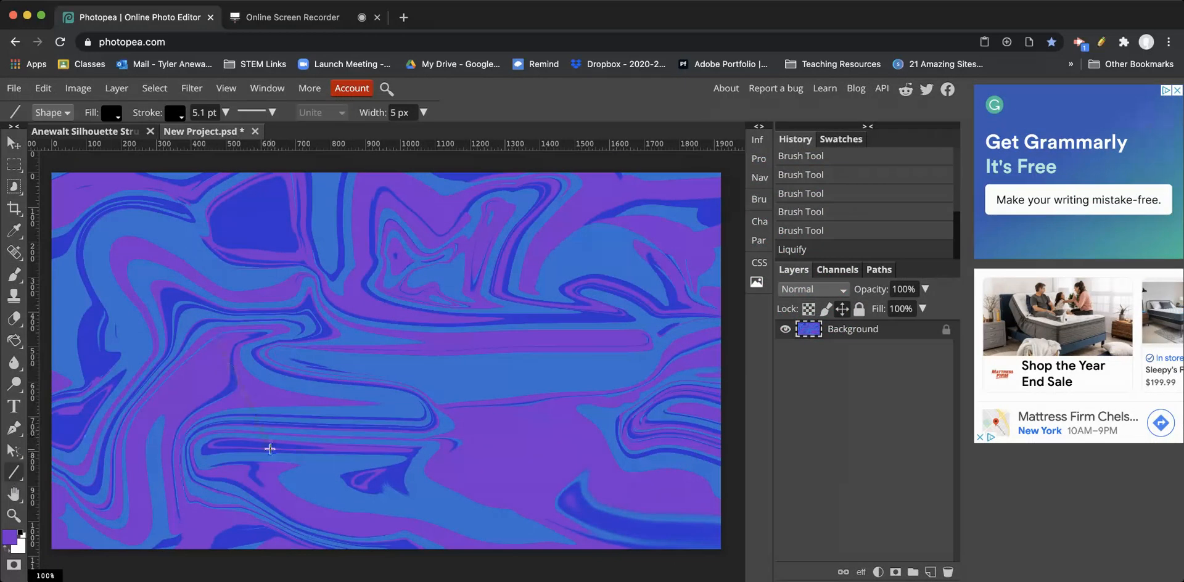
drag(269, 449, 219, 341)
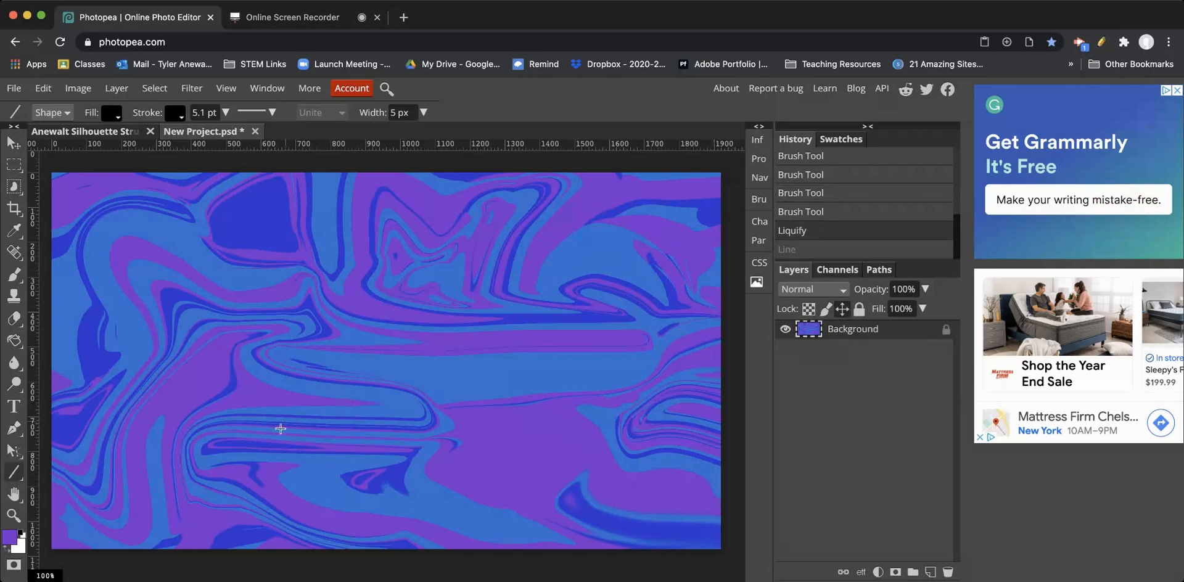
Step: Draw a black rectangle with a 50 px corner radius on the painting's left side, trying a red fill before restoring black
right_click(16, 478)
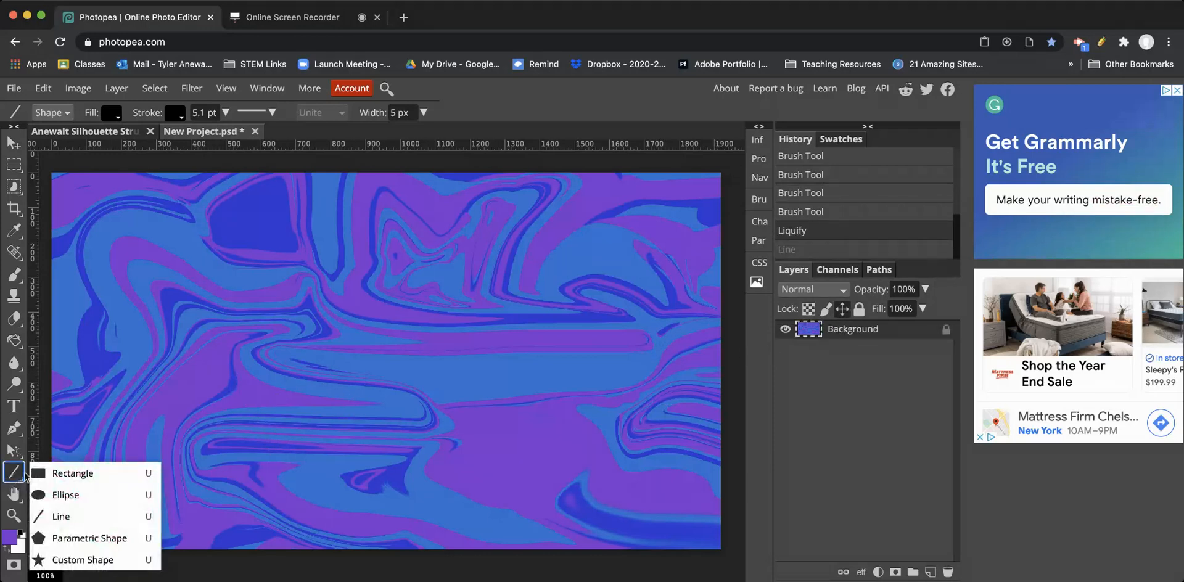
click(73, 473)
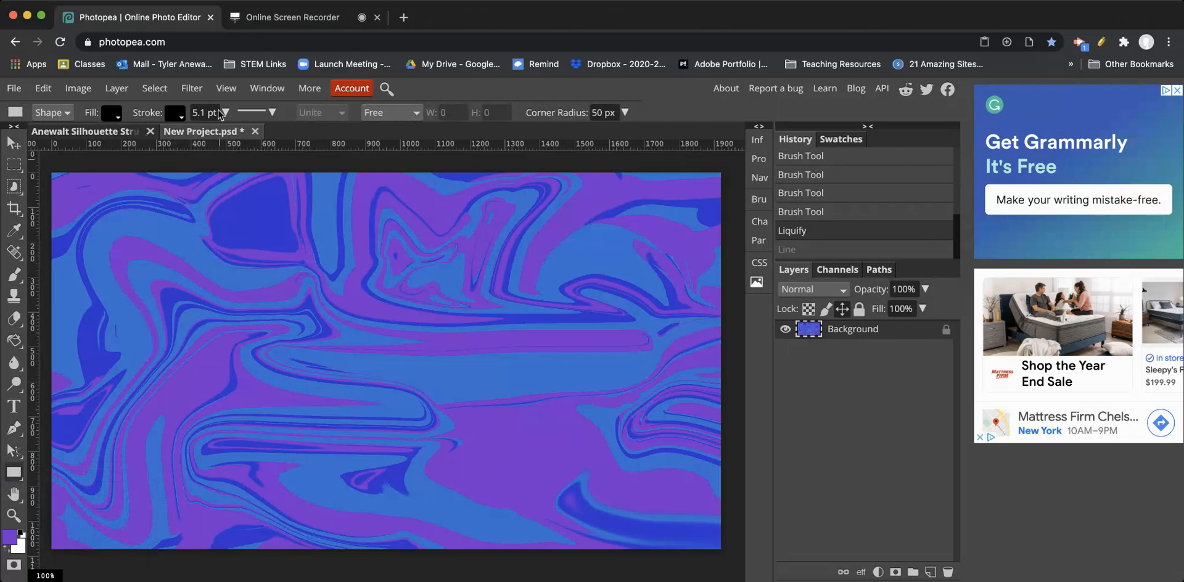
drag(139, 276, 232, 449)
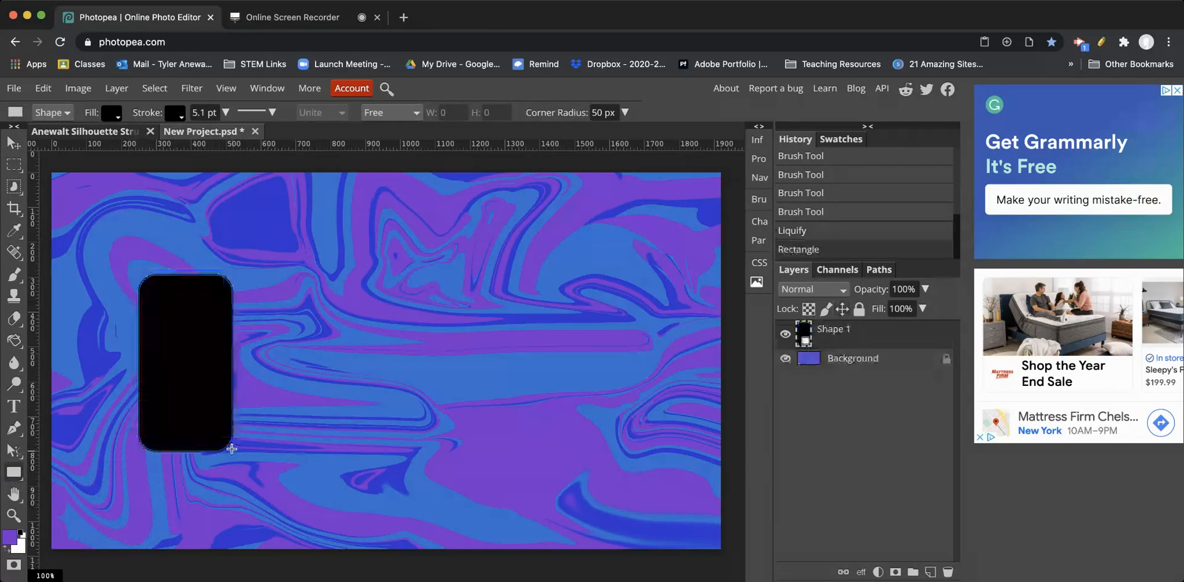
click(112, 112)
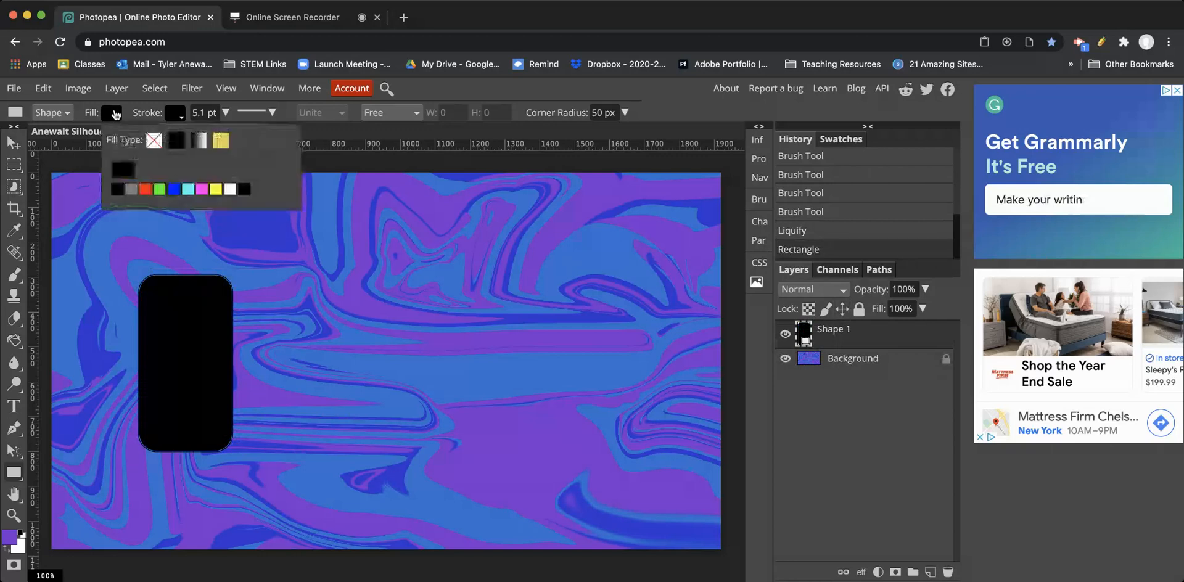
click(145, 189)
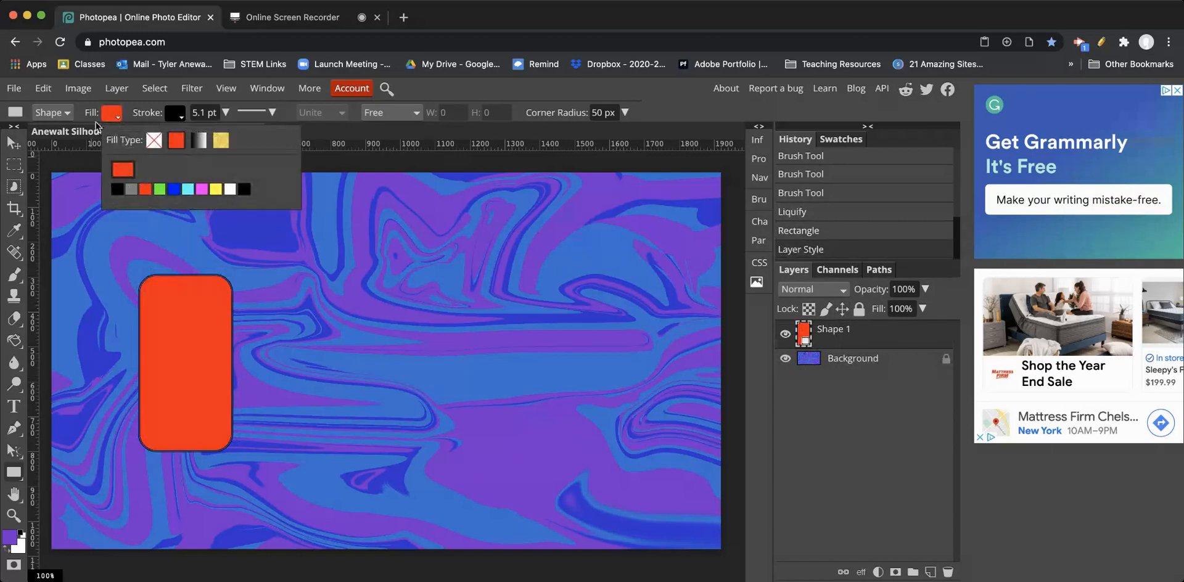
click(117, 189)
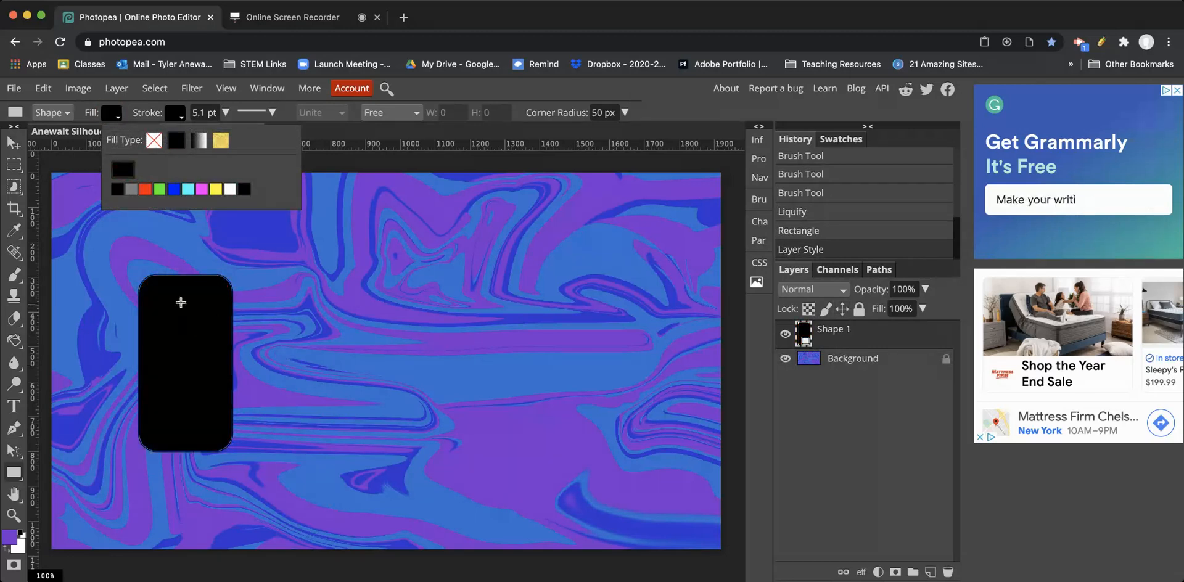
Step: Move the rounded rectangle slightly to the right and delete it
click(12, 145)
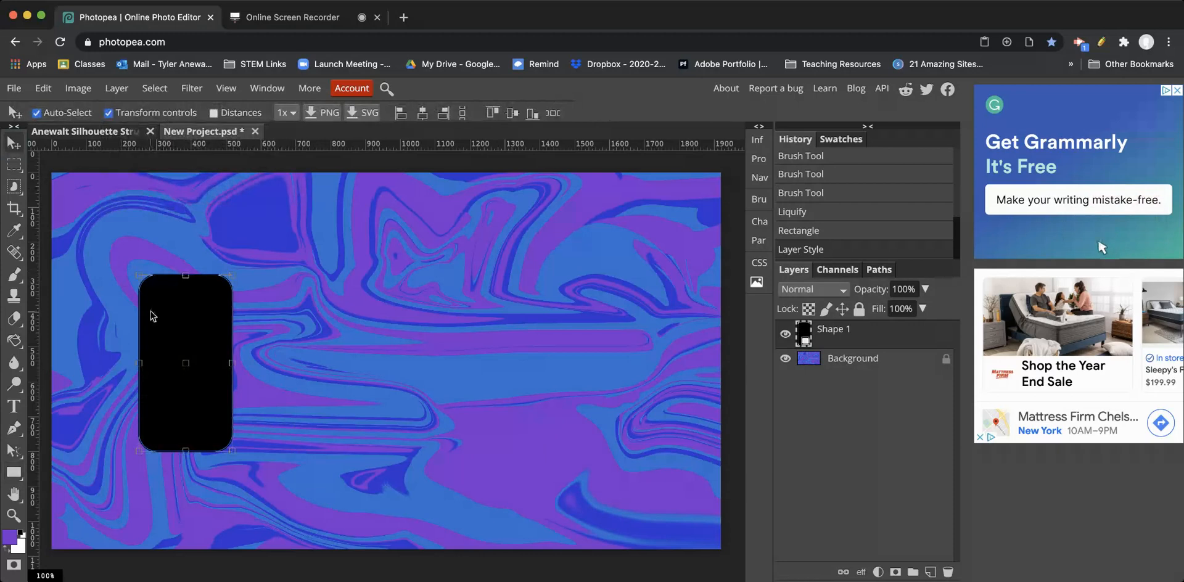
drag(170, 315, 220, 312)
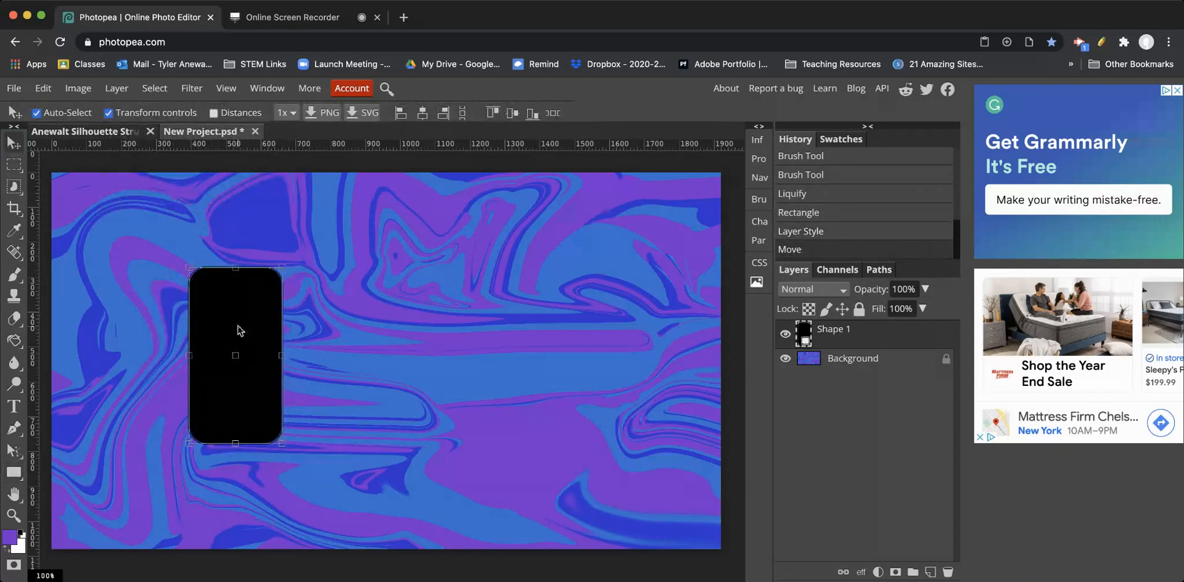
key(Delete)
Step: Draw an upright black rectangle left of the painting's centre with a 0 px corner radius and no stroke
click(14, 476)
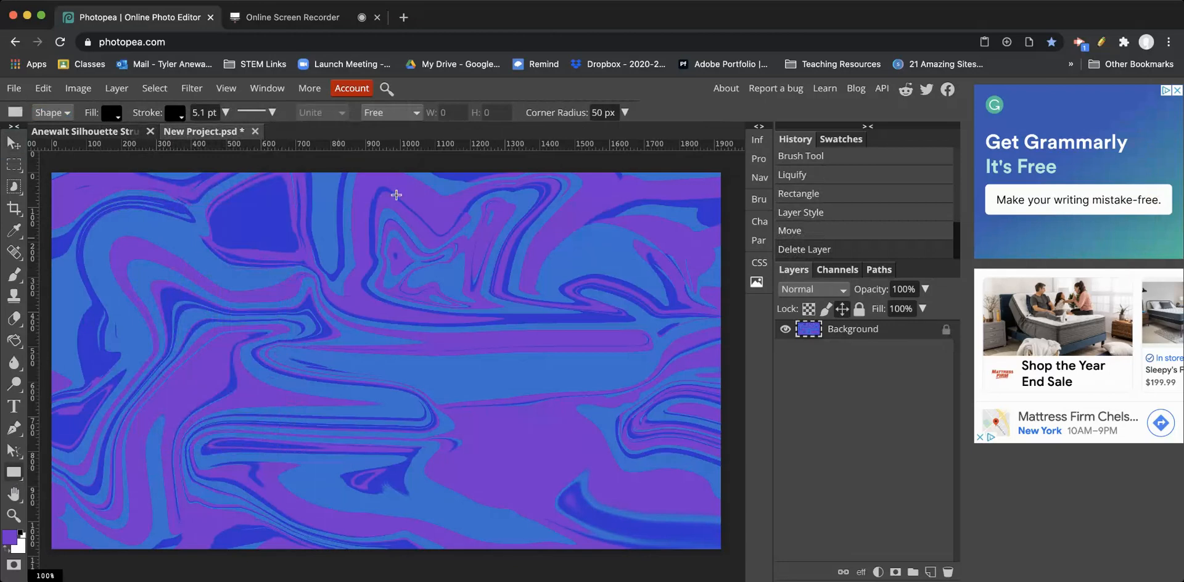
click(625, 113)
drag(625, 134, 417, 150)
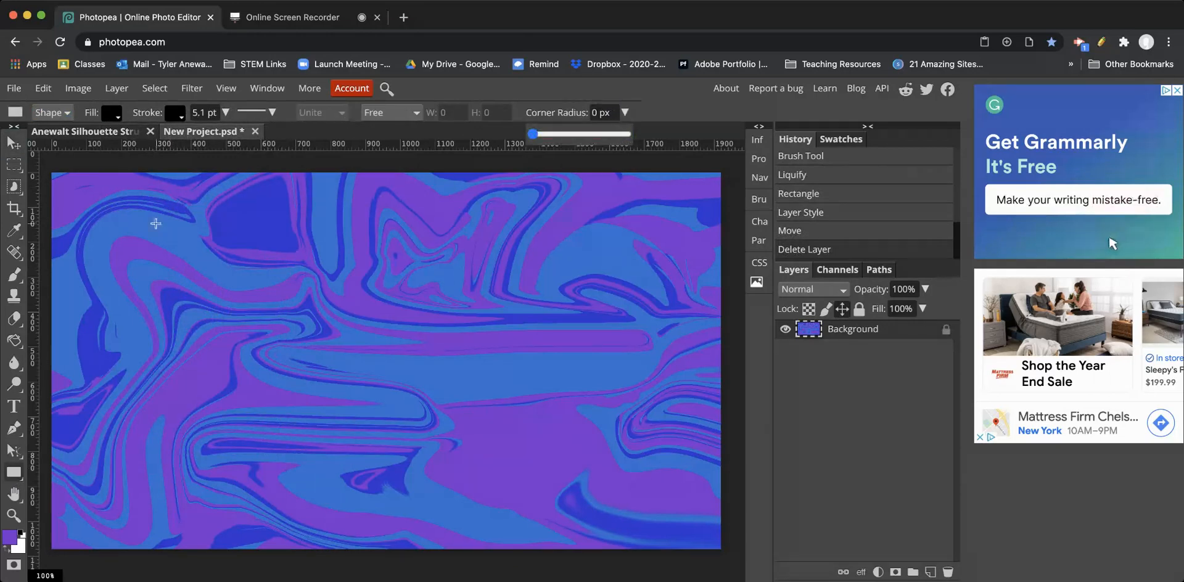
click(176, 114)
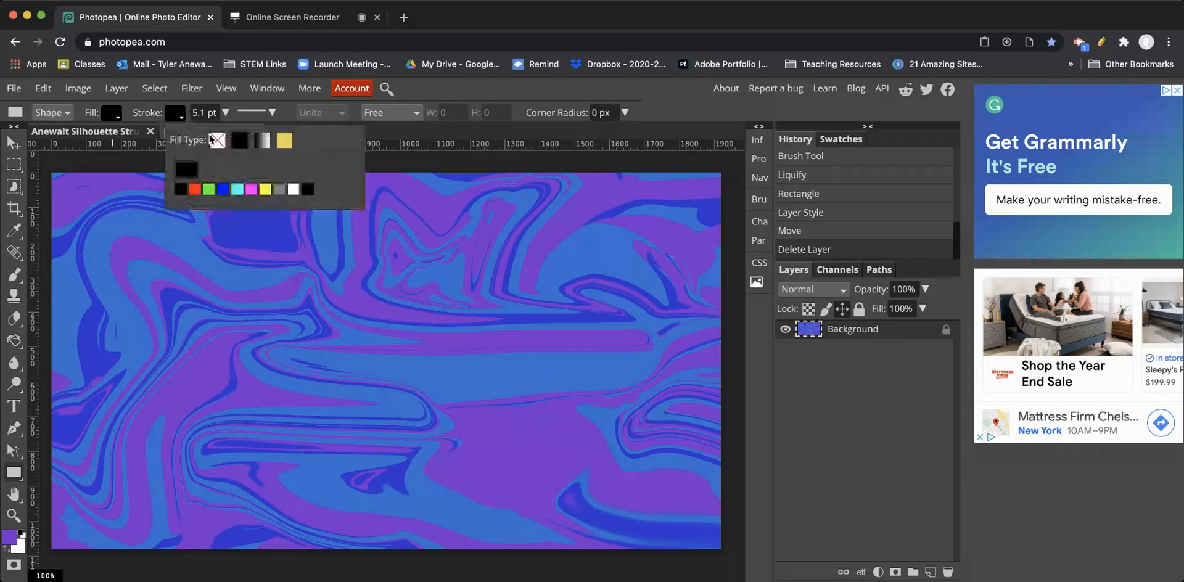
click(217, 142)
drag(195, 275, 312, 466)
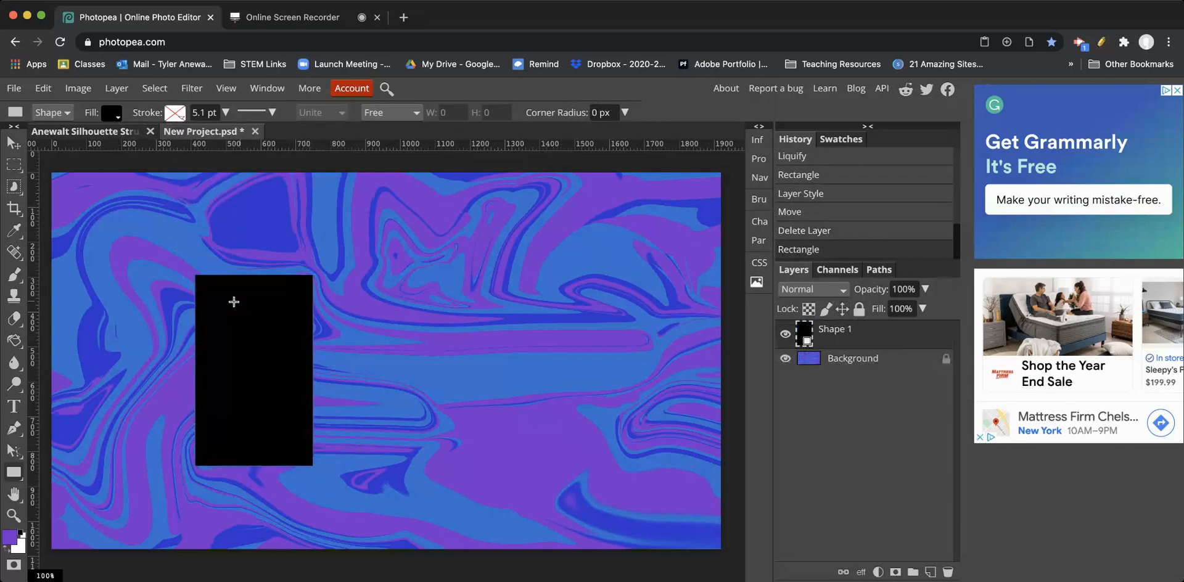
Step: Move the black rectangle down to the painting's lower edge and widen it to 165.19% to form a castle block
click(13, 142)
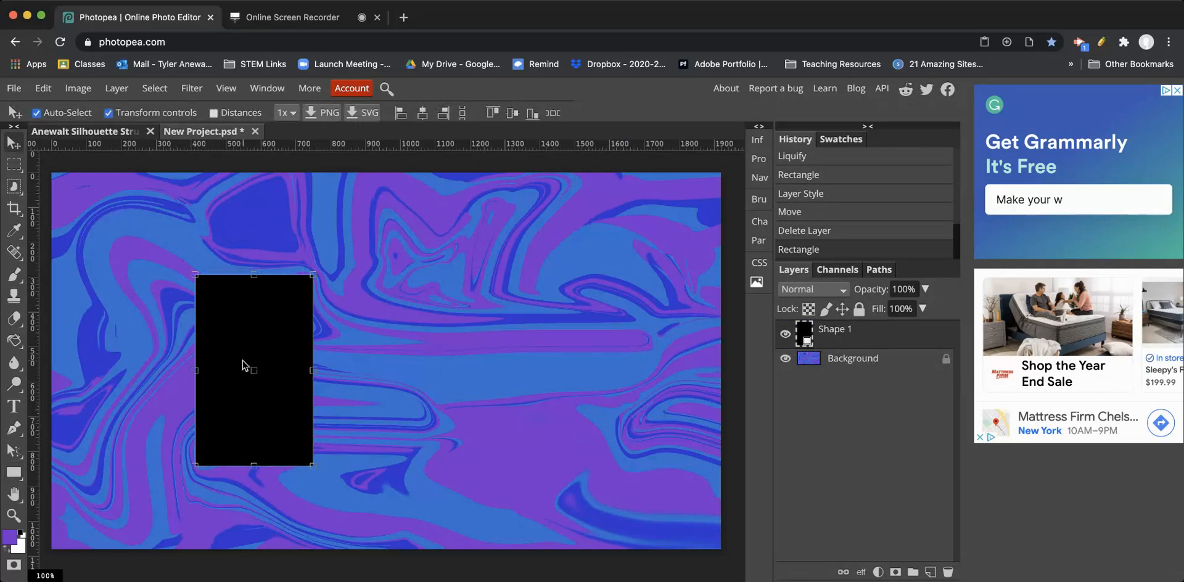
drag(253, 366, 336, 453)
drag(258, 449, 257, 452)
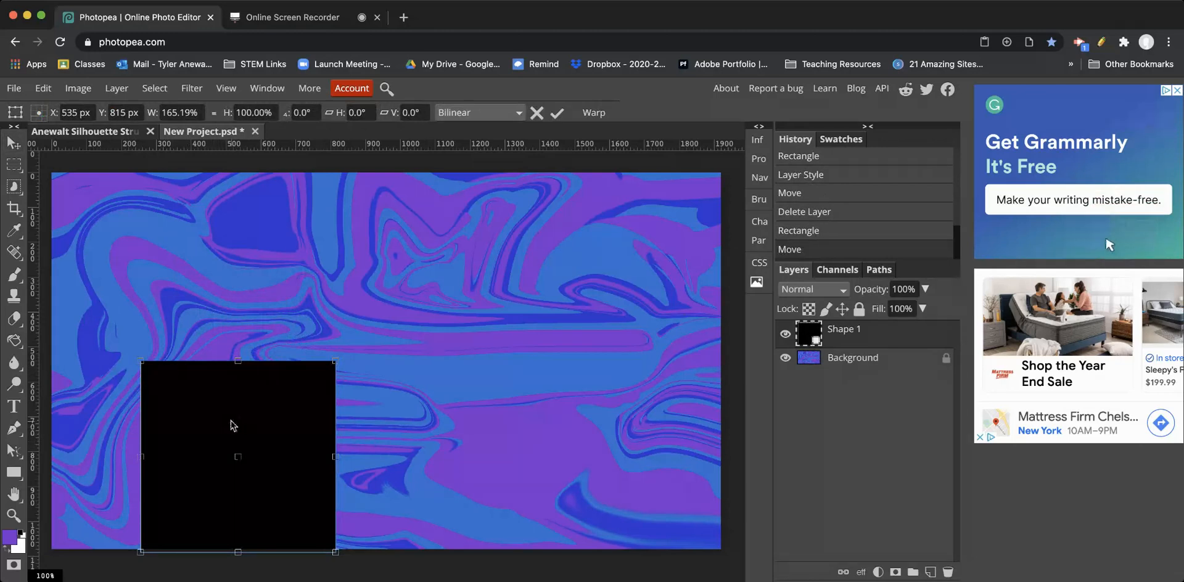
scroll(231, 420, up, 2)
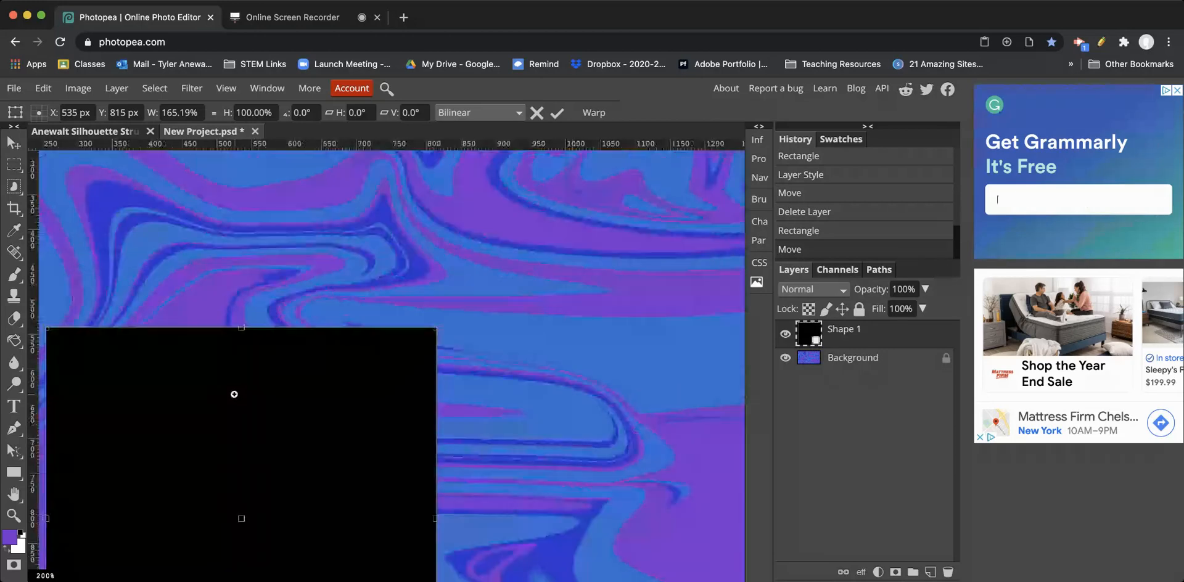
drag(177, 347, 271, 416)
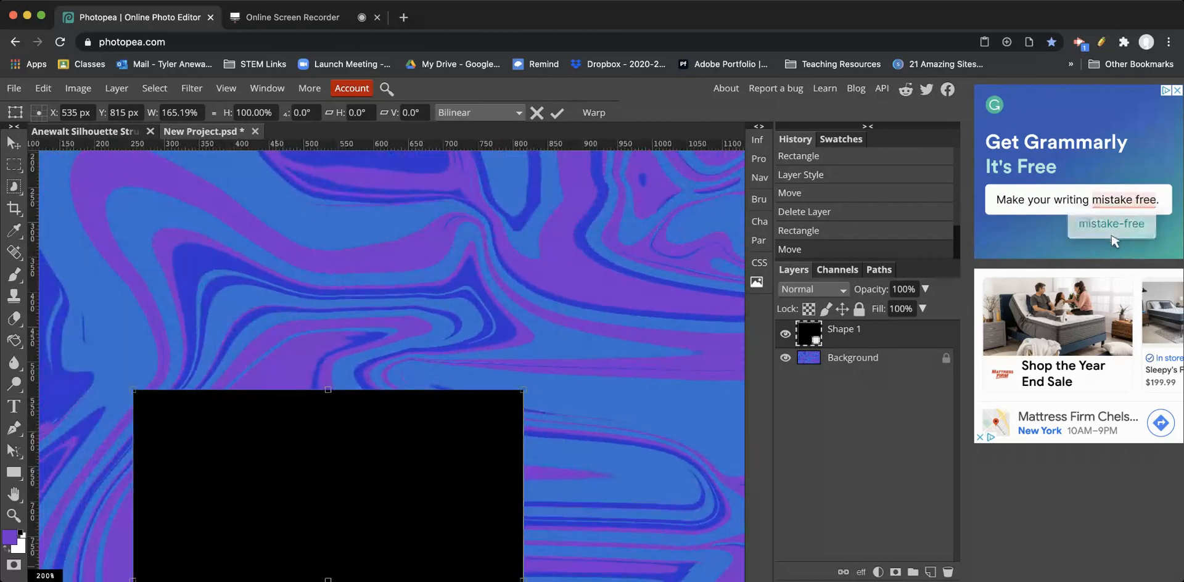
key(Return)
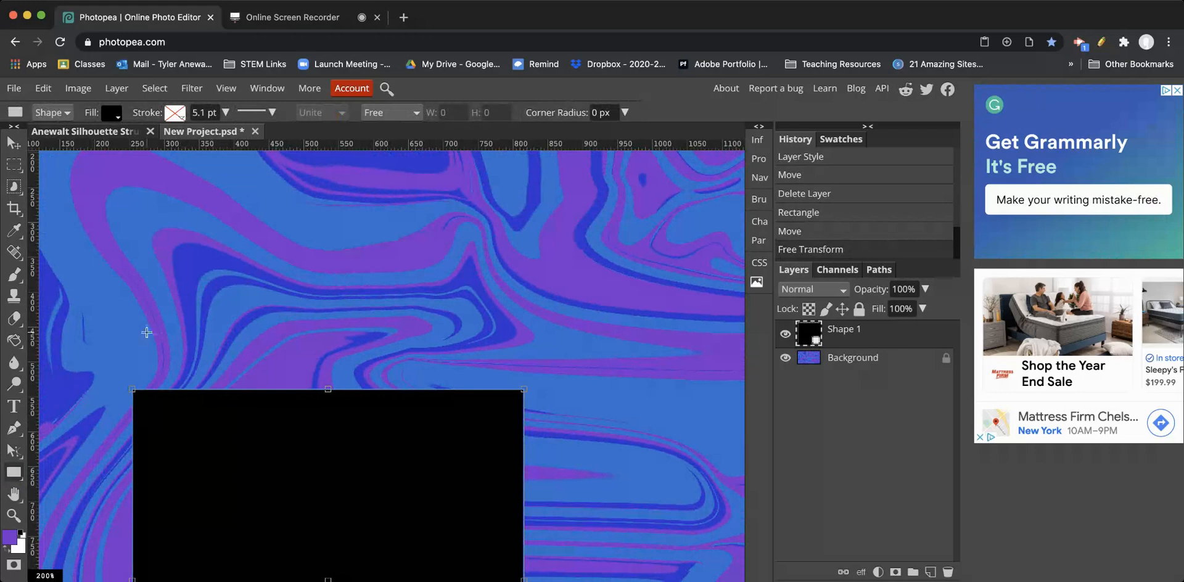
Step: Add a small black battlement on the block's upper-left corner, scaled to 89.83% width and 189.47% height
drag(133, 365, 175, 390)
click(14, 142)
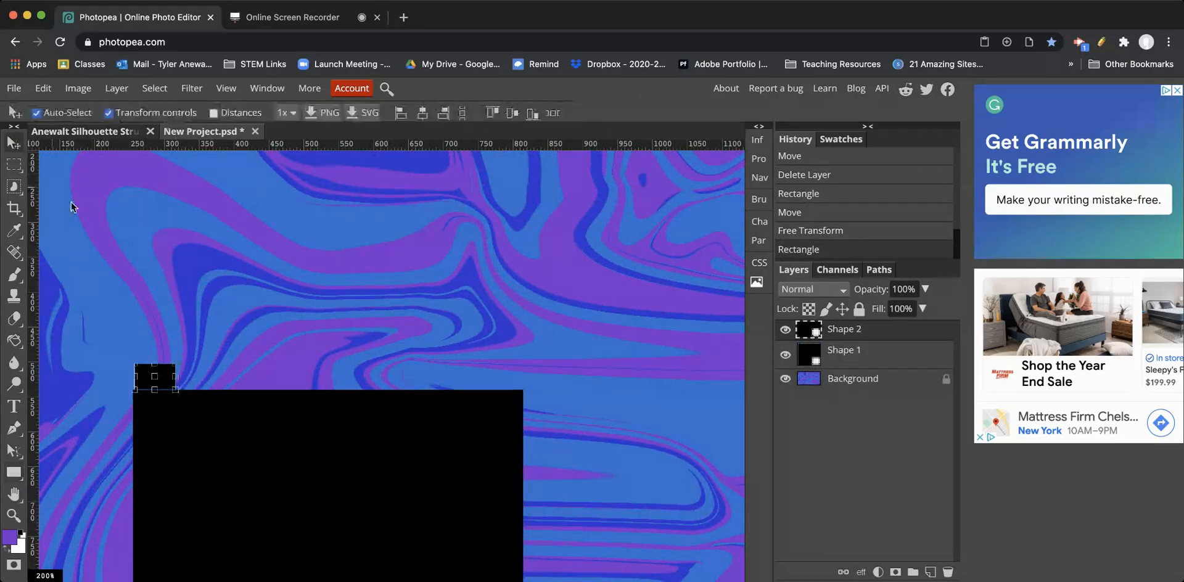
click(158, 381)
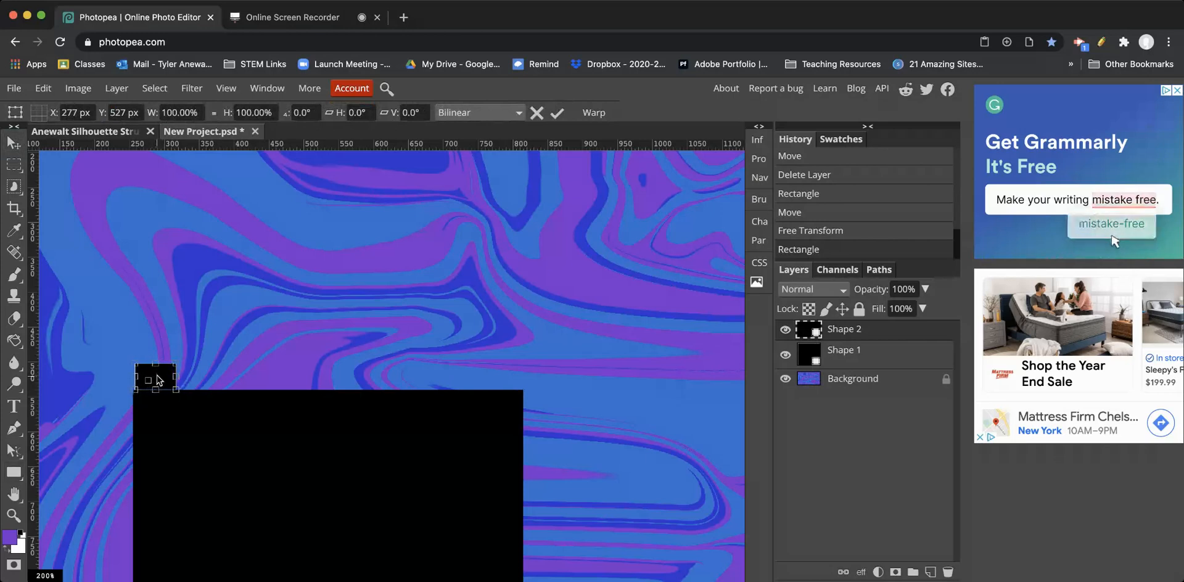
drag(157, 376, 178, 352)
drag(167, 355, 163, 379)
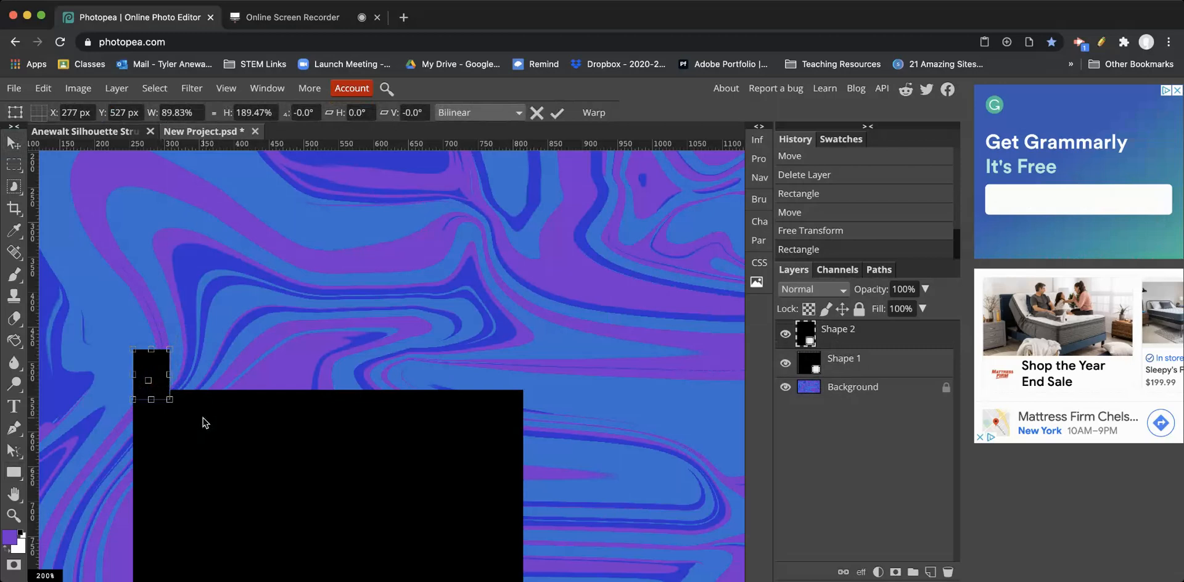
key(Return)
Step: Duplicate the battlement six times and spread the copies in a row along the block's upper edge
key(ctrl+j)
drag(146, 365, 503, 370)
key(ctrl+j)
key(ctrl+j)
key(ctrl+j)
key(ctrl+j)
key(ctrl+j)
click(665, 337)
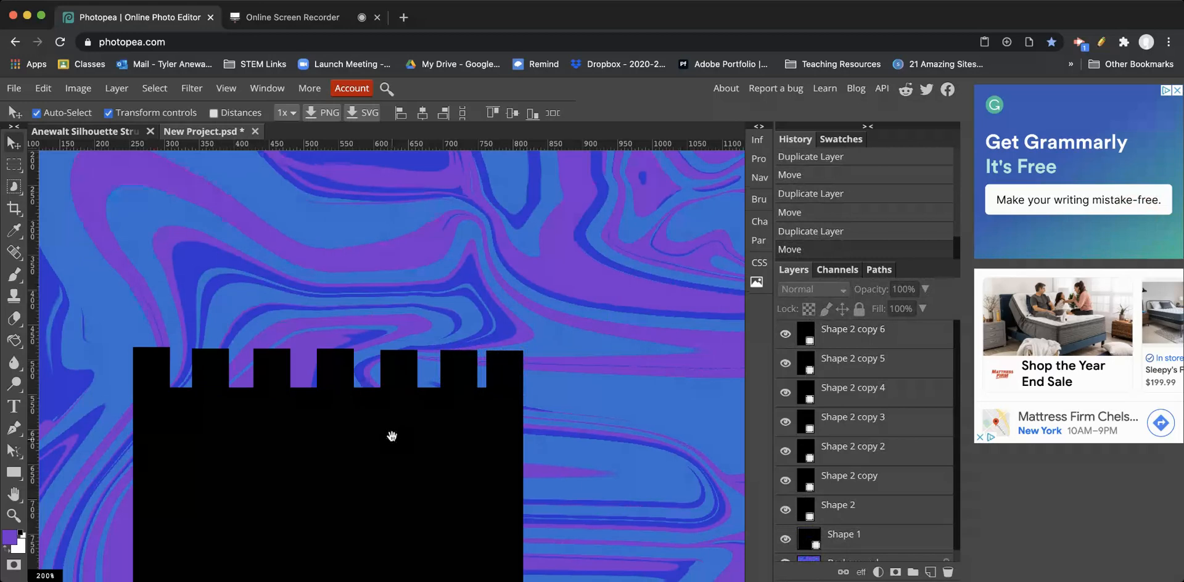
Step: Draw a wider black rectangle over the castle's lower part and a thin vertical pole rising above the left battlements
scroll(391, 431, down, 4)
alt+click(359, 408)
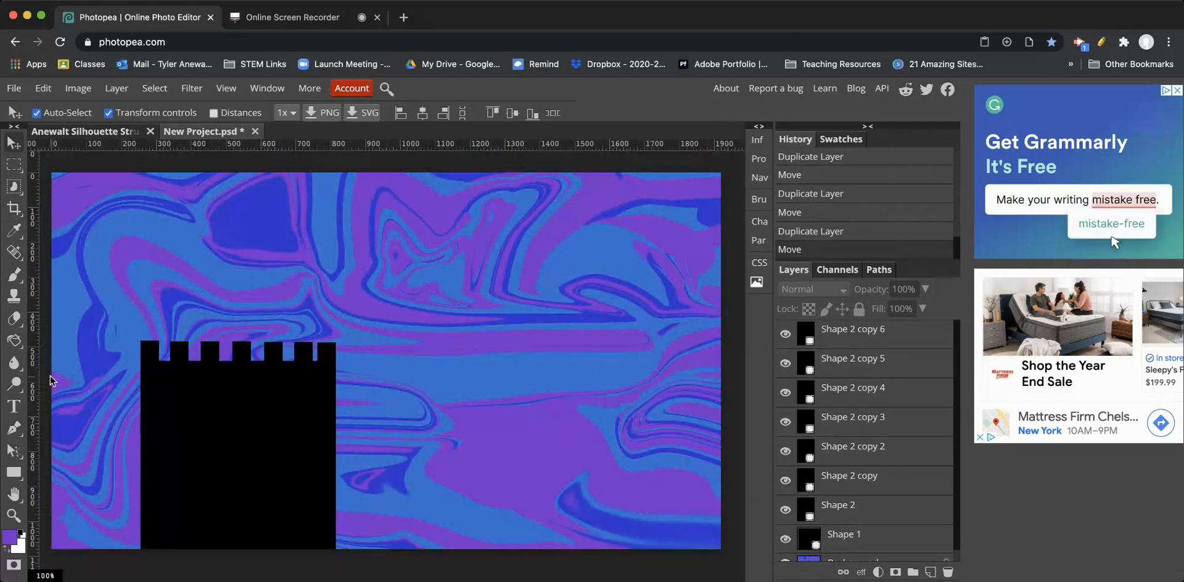
click(12, 472)
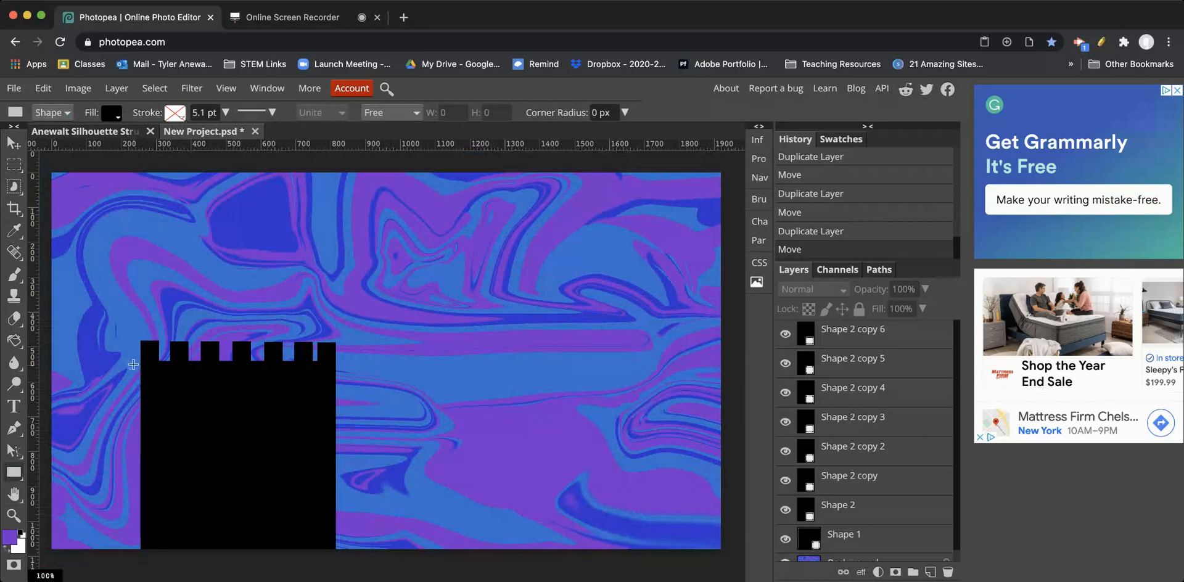
drag(124, 383, 352, 550)
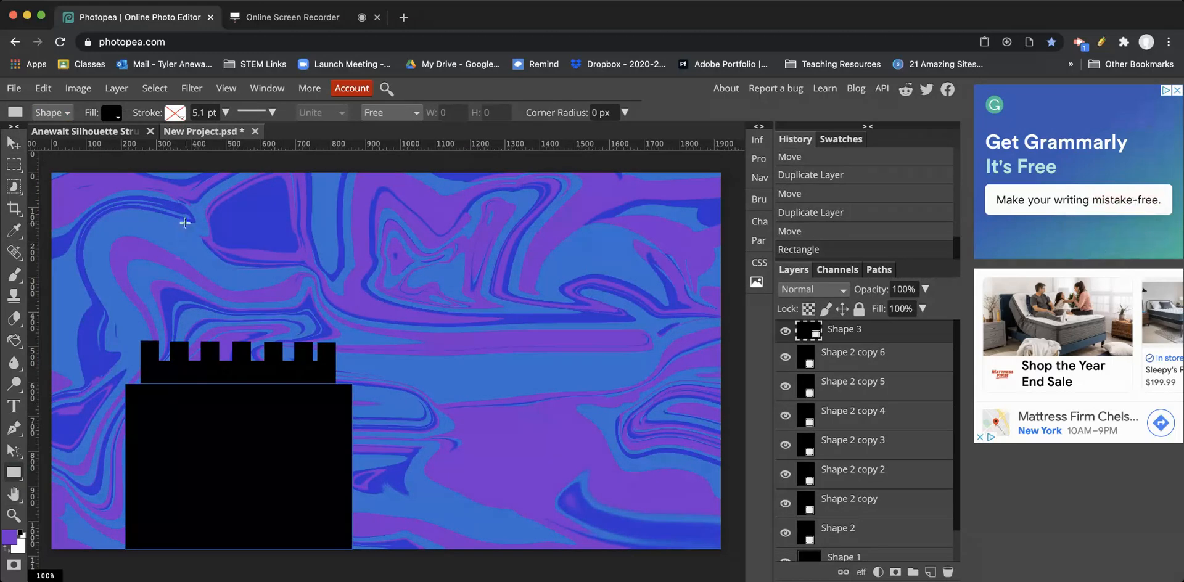
drag(185, 223, 189, 361)
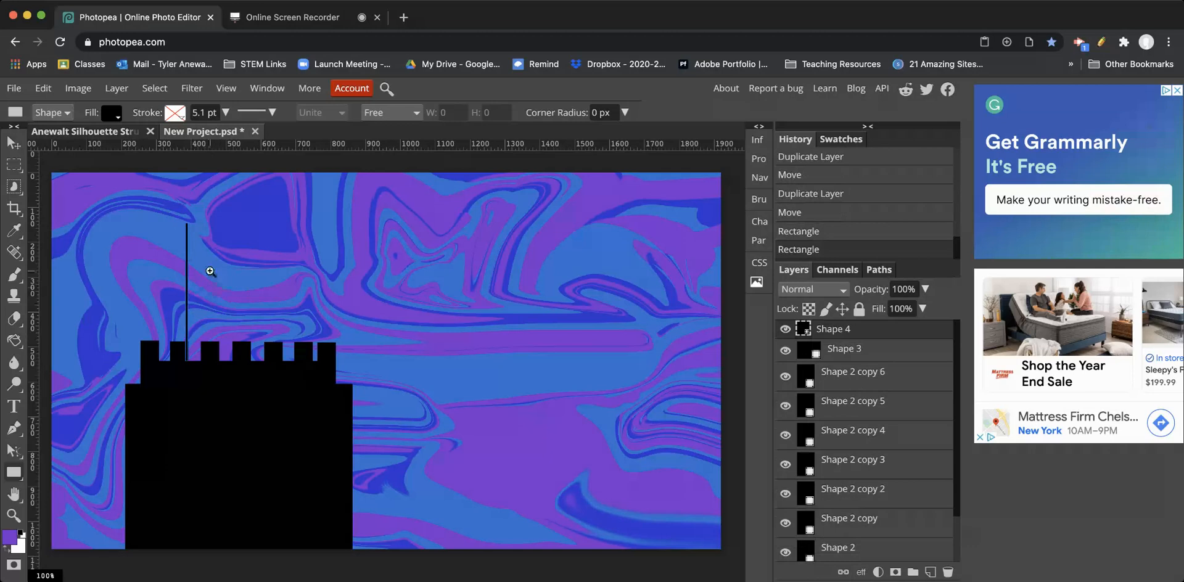
Step: Draw a black three-sided polygon just beside the upper end of the castle's flagpole
scroll(210, 271, up, 6)
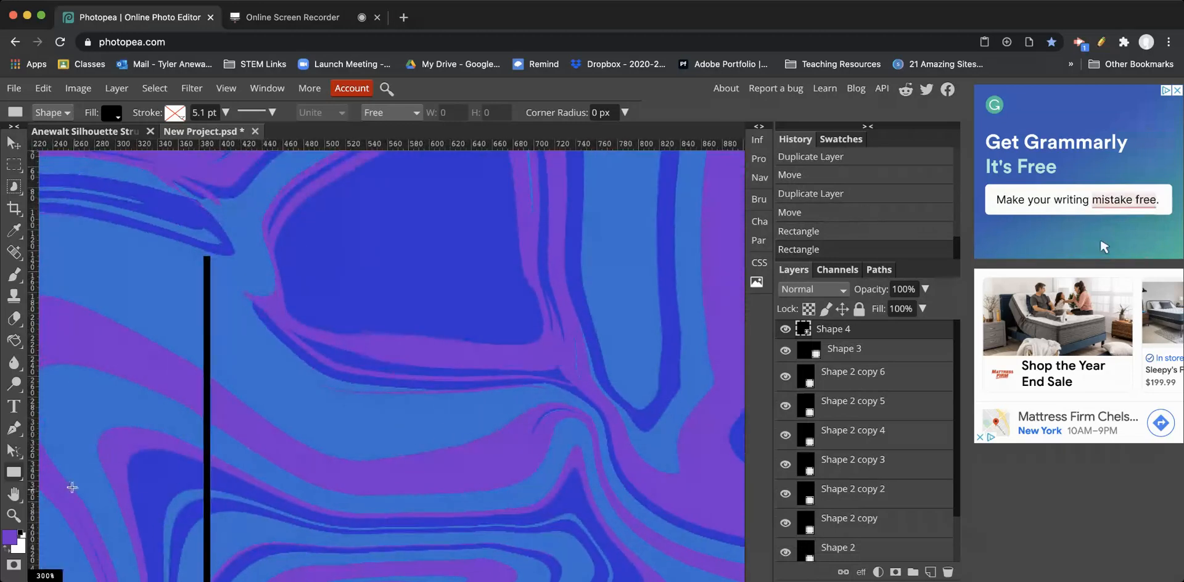
right_click(11, 474)
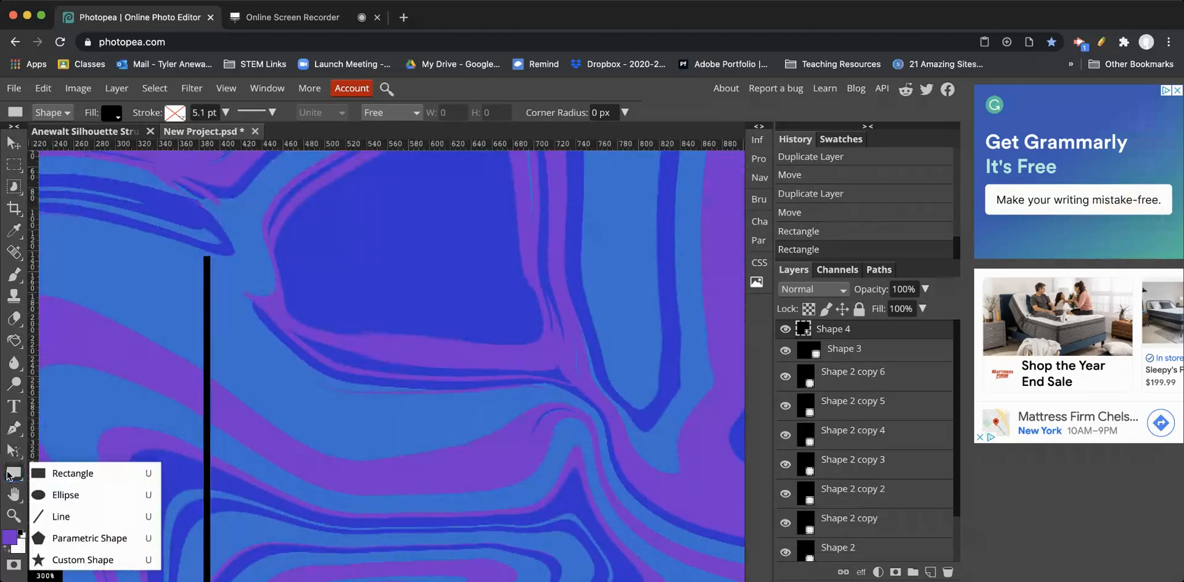
click(84, 538)
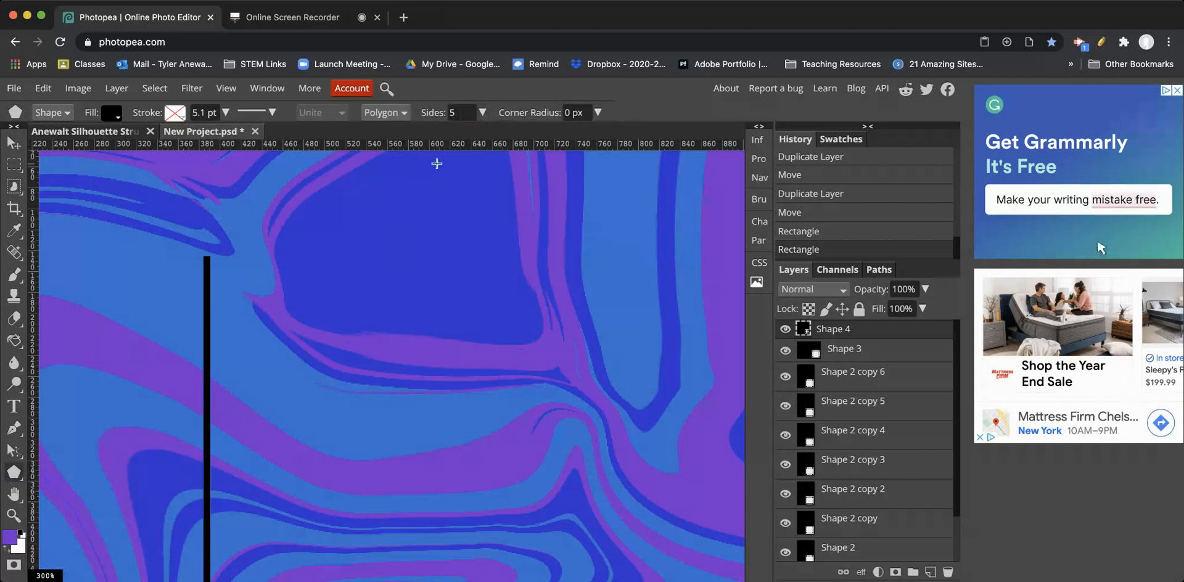
click(483, 111)
click(429, 135)
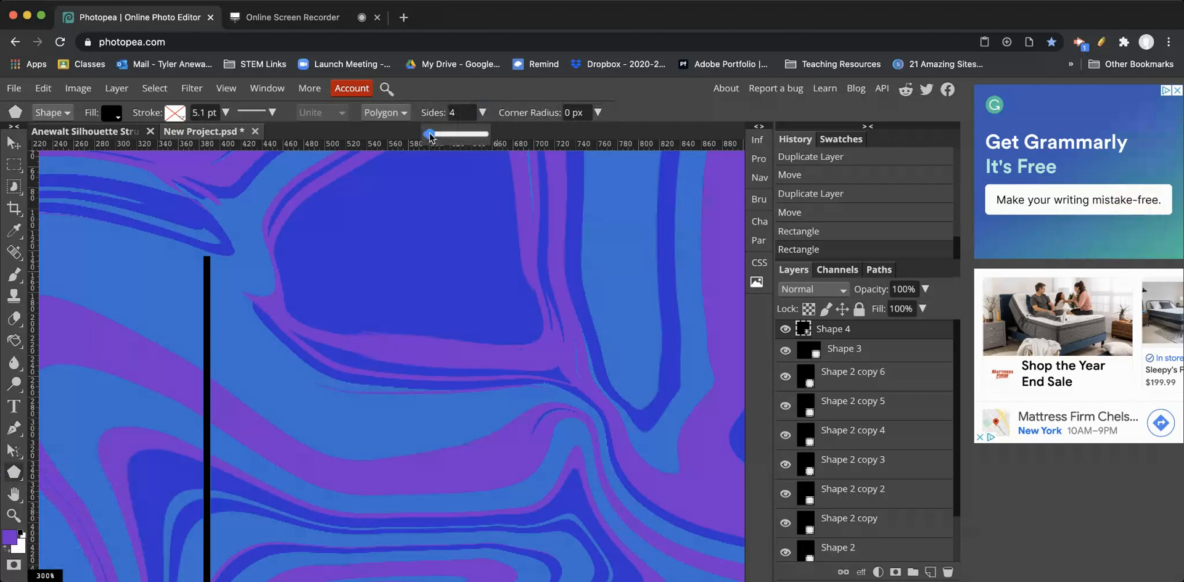
drag(327, 279, 405, 369)
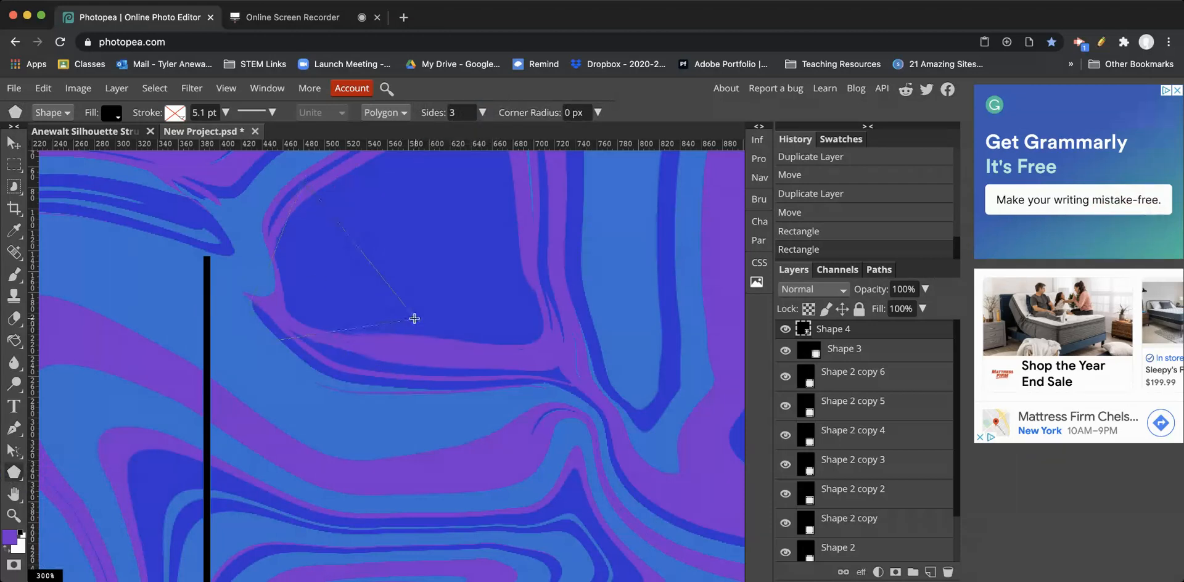
drag(407, 326, 406, 325)
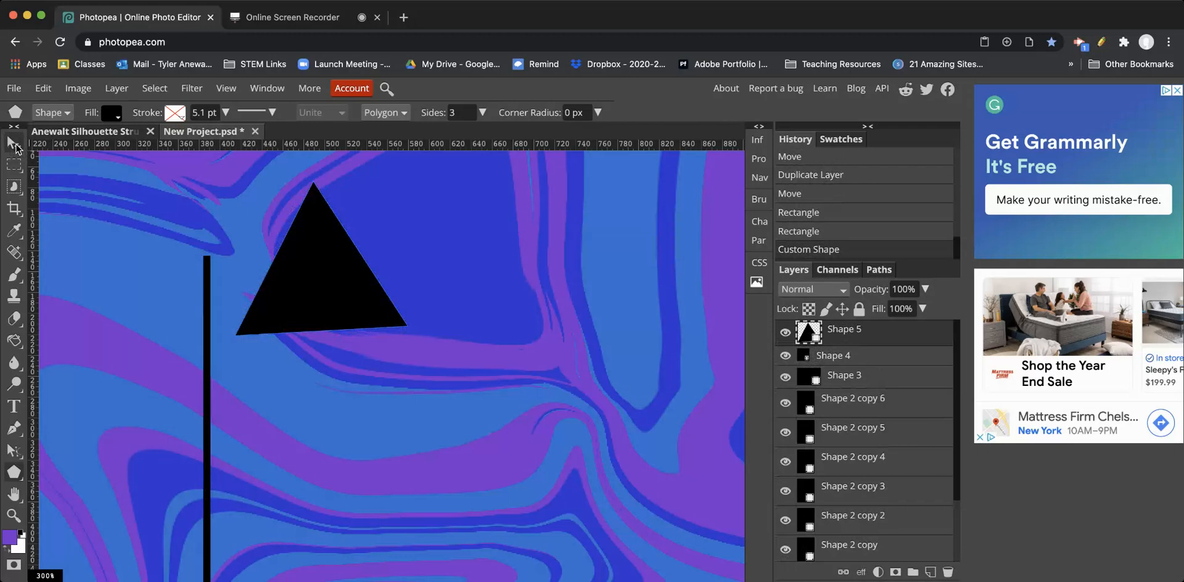
Step: Shape the triangle into a pennant at 31.11% width, rotated 96.4°, and attach it to the pole's upper end
click(15, 146)
drag(411, 178, 396, 299)
drag(302, 173, 328, 289)
drag(433, 326, 429, 345)
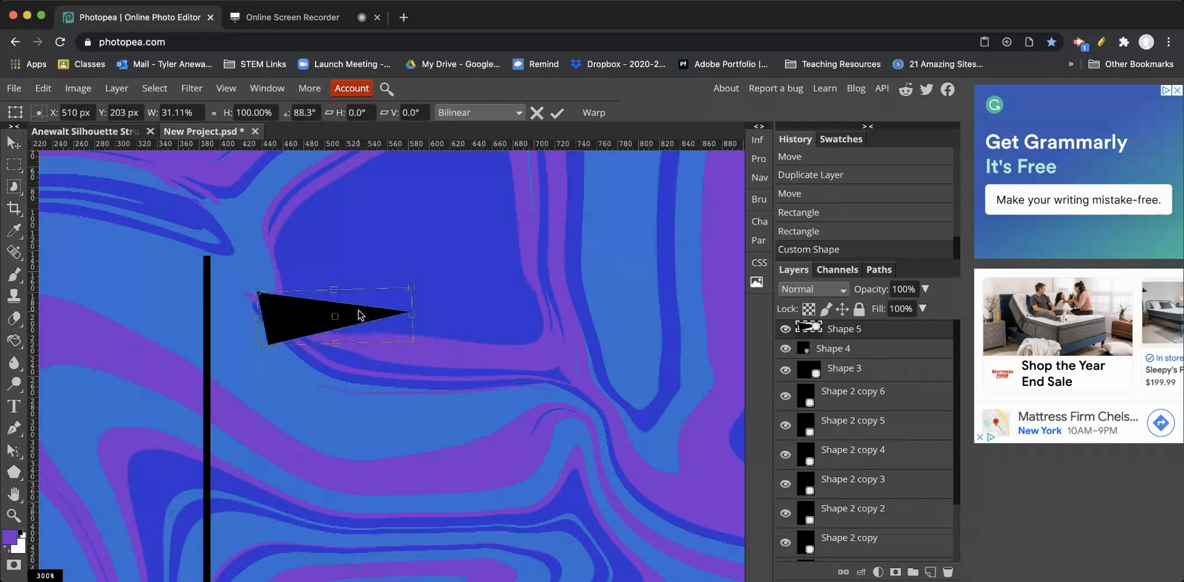
drag(361, 315, 310, 282)
drag(368, 312, 363, 324)
drag(323, 285, 320, 294)
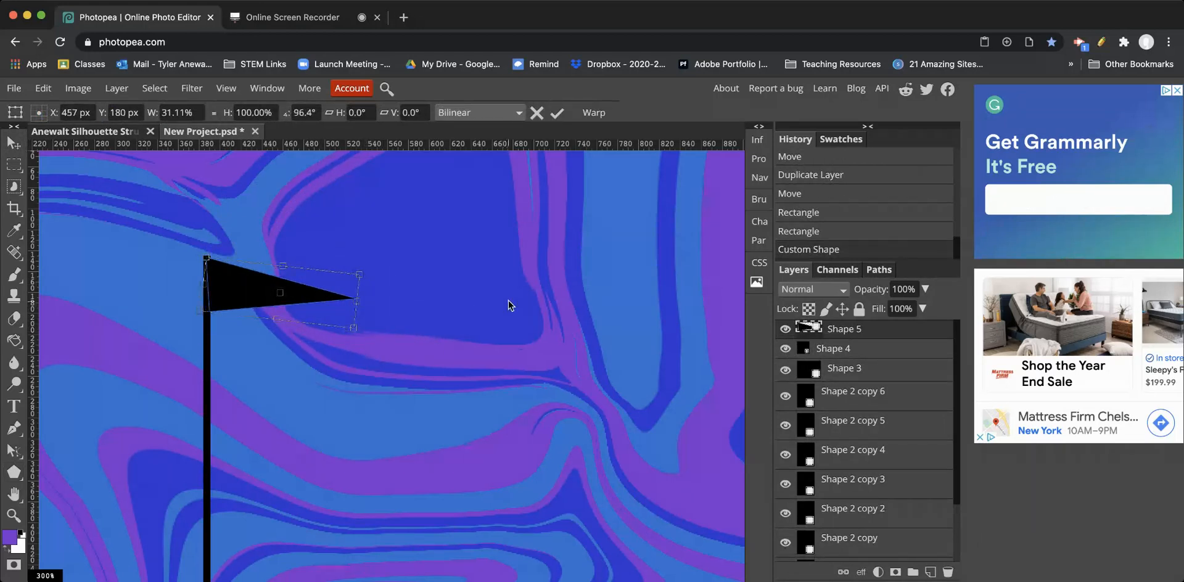
key(Right)
click(9, 136)
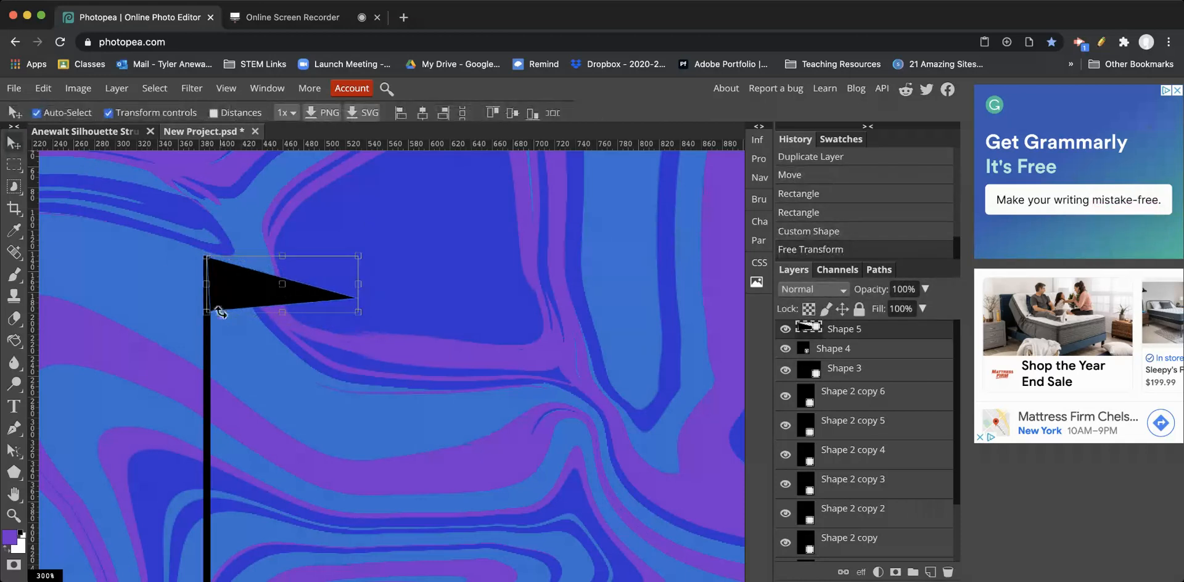
mouse_move(257, 300)
mouse_down()
mouse_move(278, 304)
mouse_move(254, 297)
mouse_up()
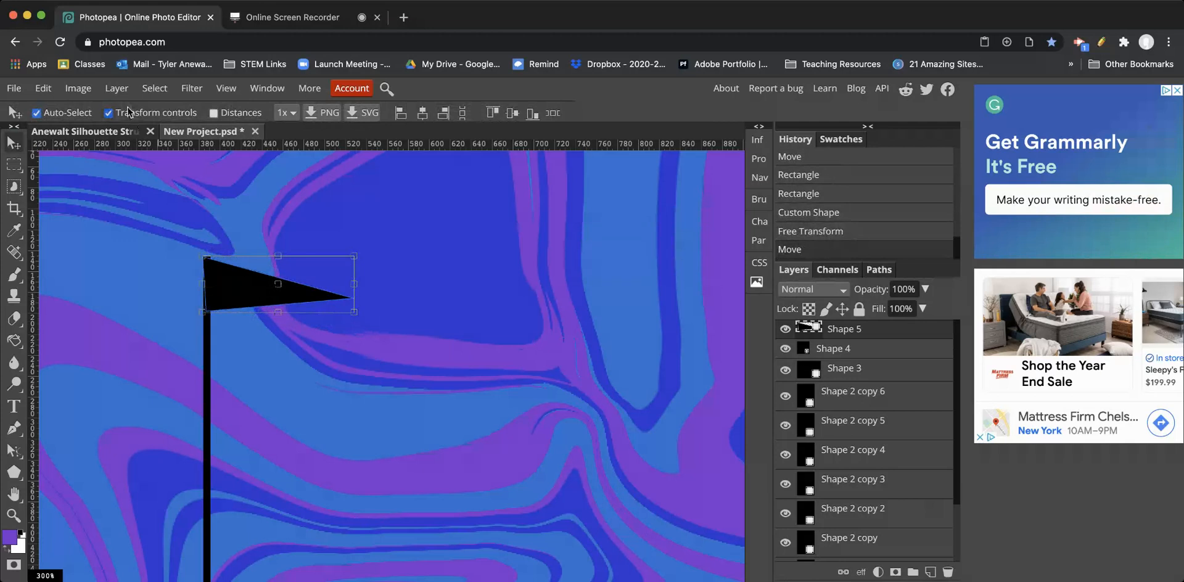
Step: Warp the pennant so that it curves and its tip stretches outward like a waving flag
click(43, 88)
mouse_move(104, 436)
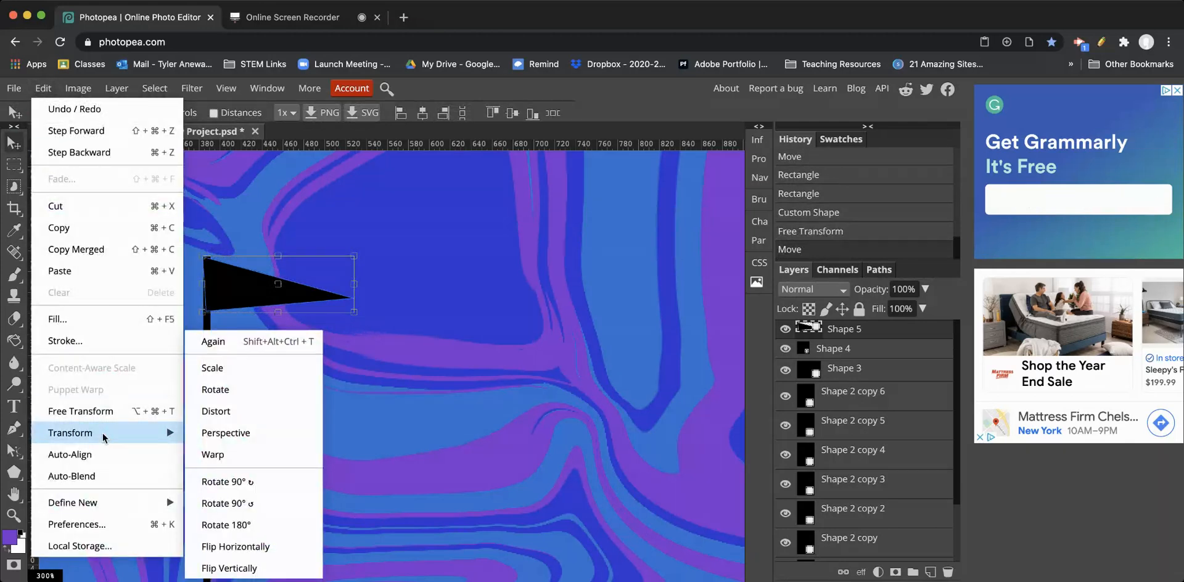
click(213, 454)
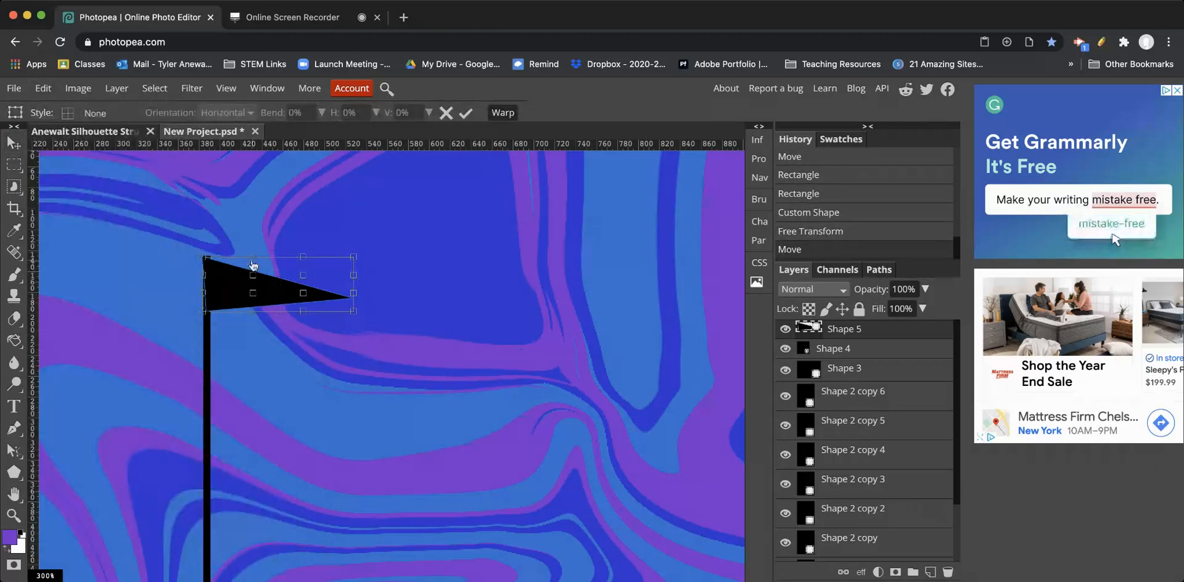
drag(265, 279, 258, 344)
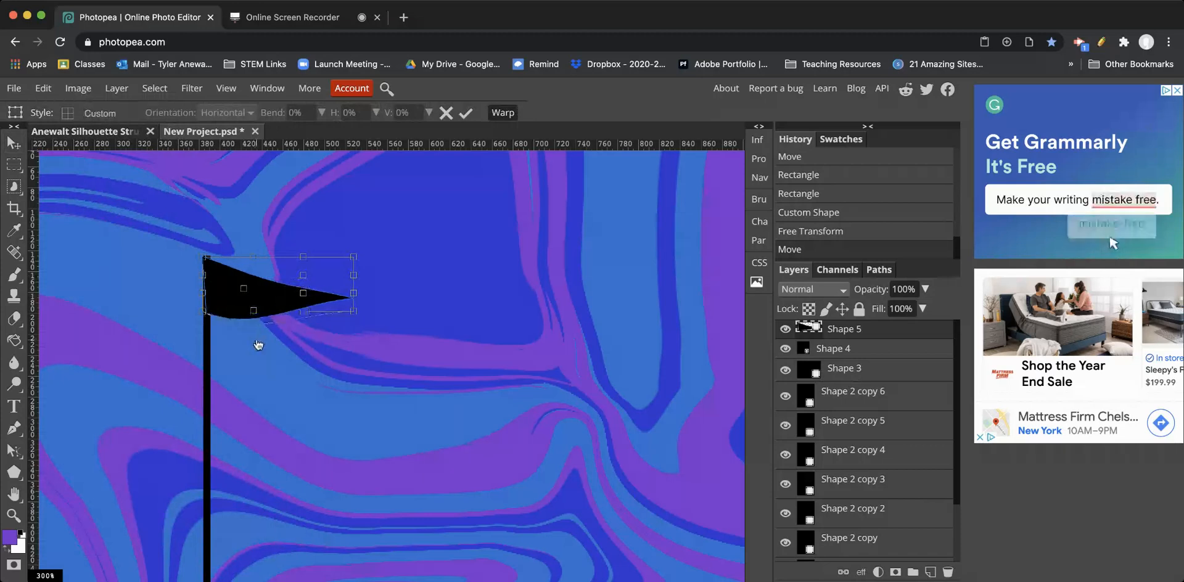
drag(304, 314, 378, 275)
drag(354, 312, 394, 308)
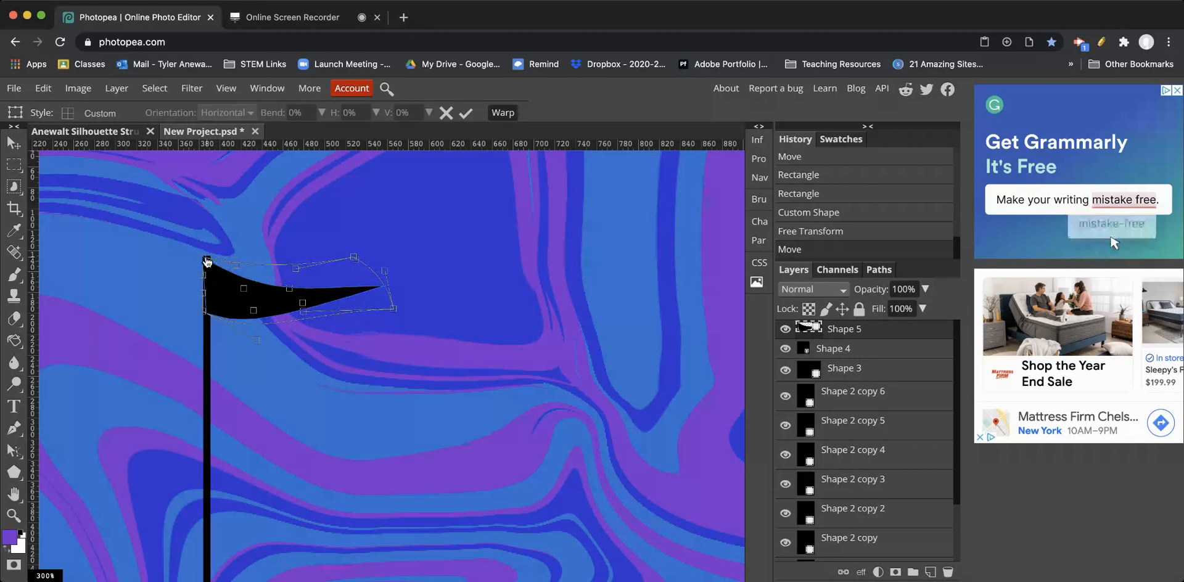
click(13, 143)
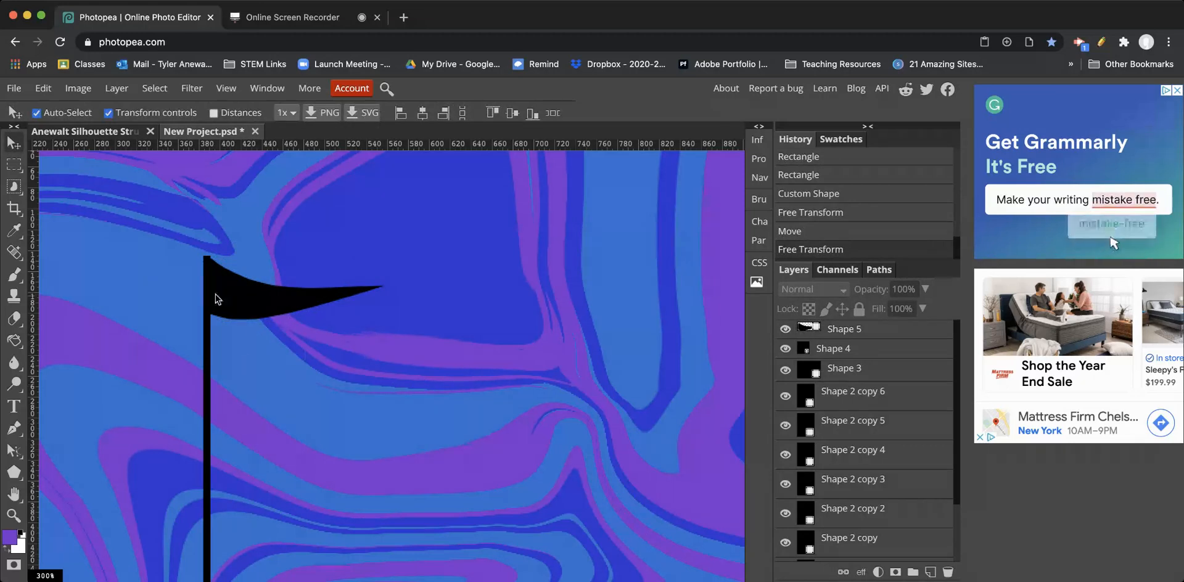
Step: Duplicate the flag with its pole, place the copy above the castle's middle battlements, and scale it down
scroll(367, 472, down, 2)
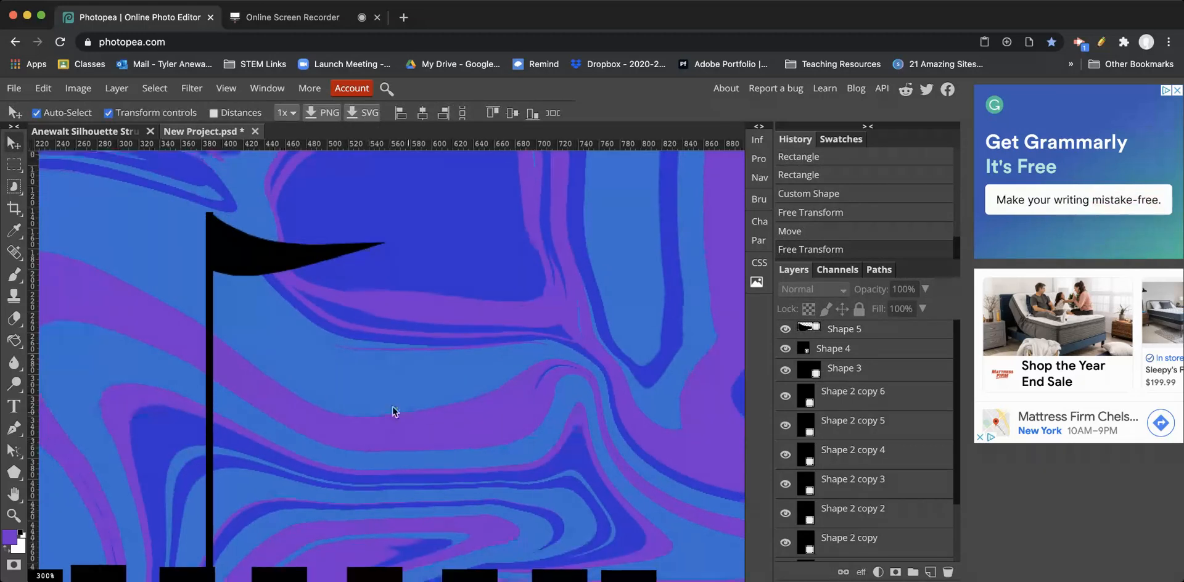
click(283, 331)
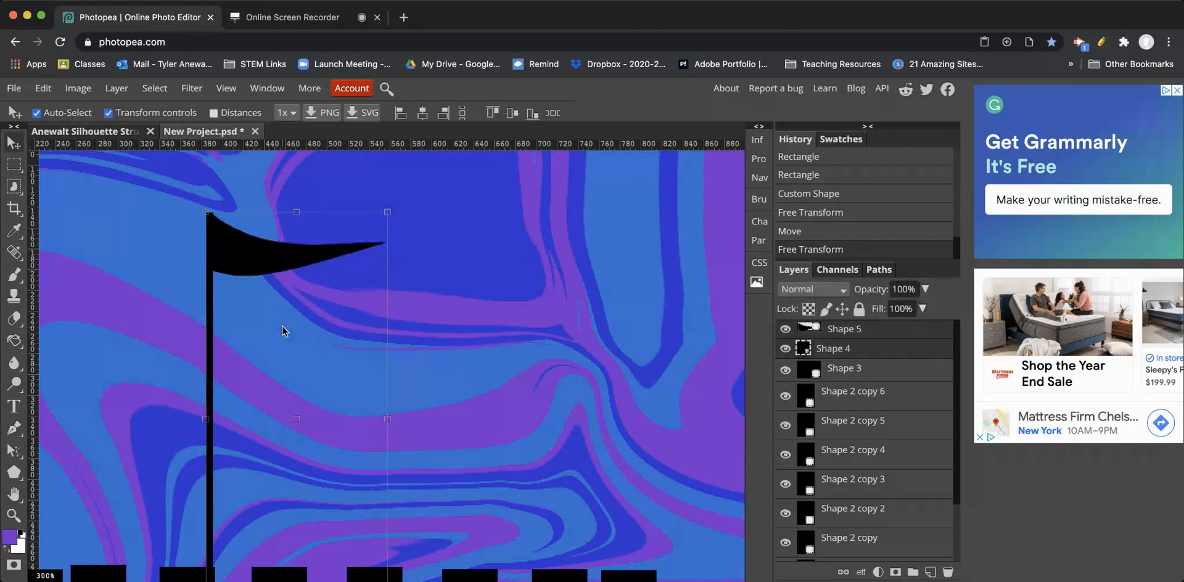
key(super+j)
drag(259, 260, 485, 294)
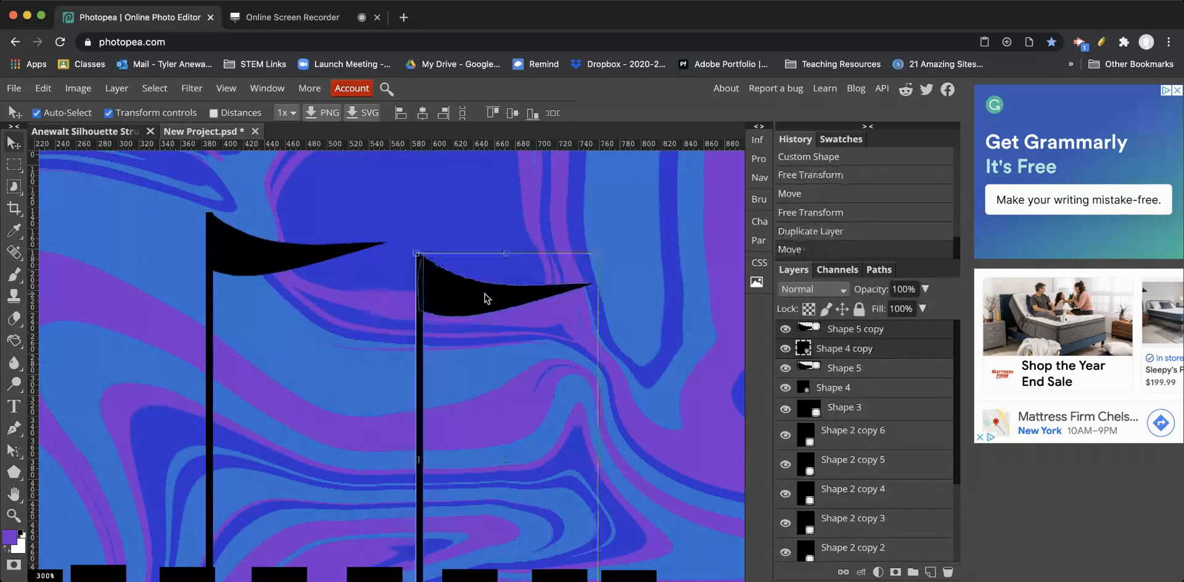
drag(606, 249, 510, 454)
key(Return)
Step: Make three more, smaller copies of the flag and pole and spread them along the battlements
key(super+j)
key(Return)
key(super+j)
key(super+j)
click(622, 426)
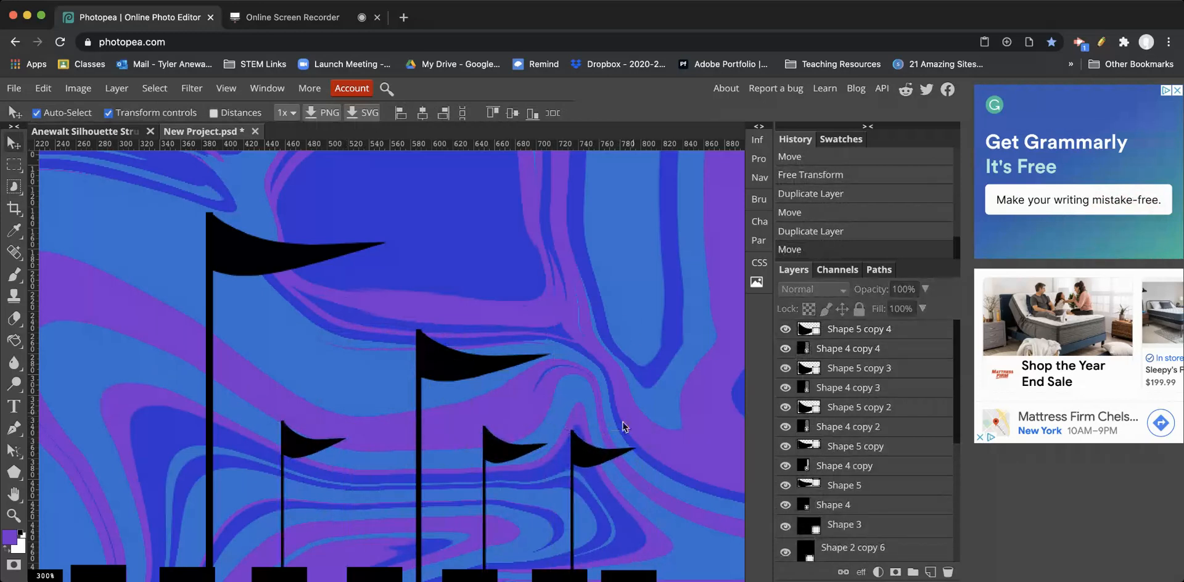
Step: Scale one small flag to 144.44% width and 117.24% height and move it onto the leftmost battlement
click(504, 456)
drag(549, 426, 577, 384)
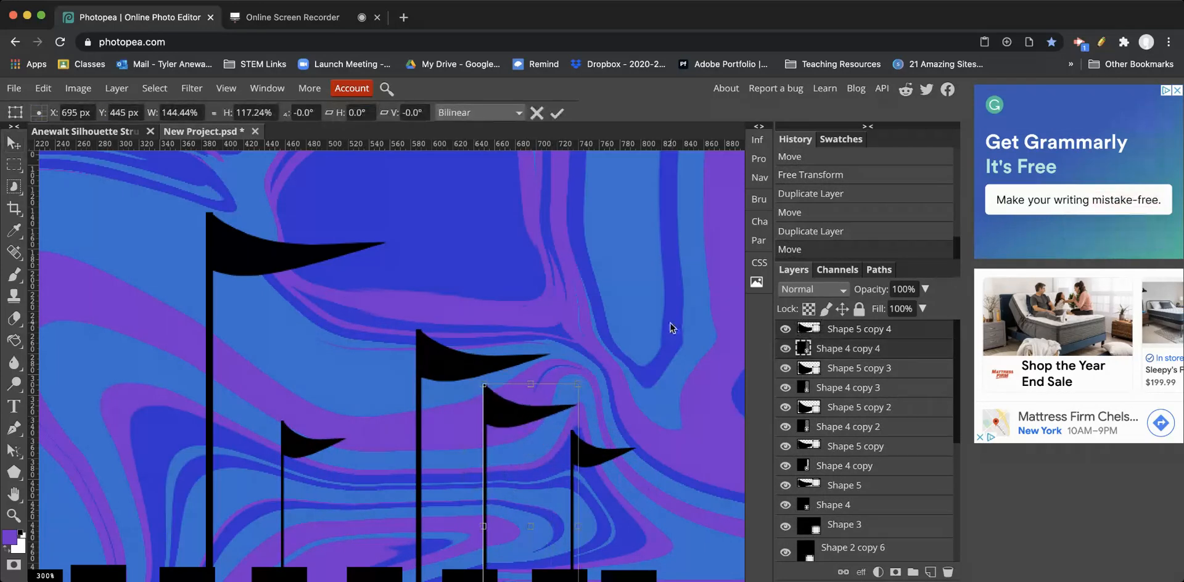
scroll(666, 432, down, 5)
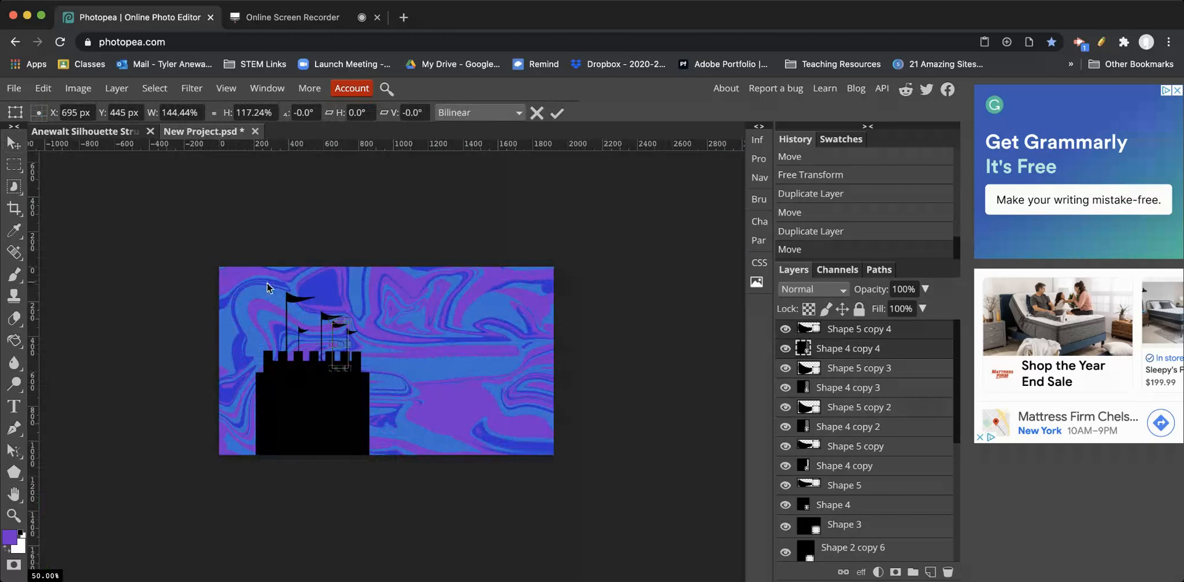
drag(267, 286, 199, 286)
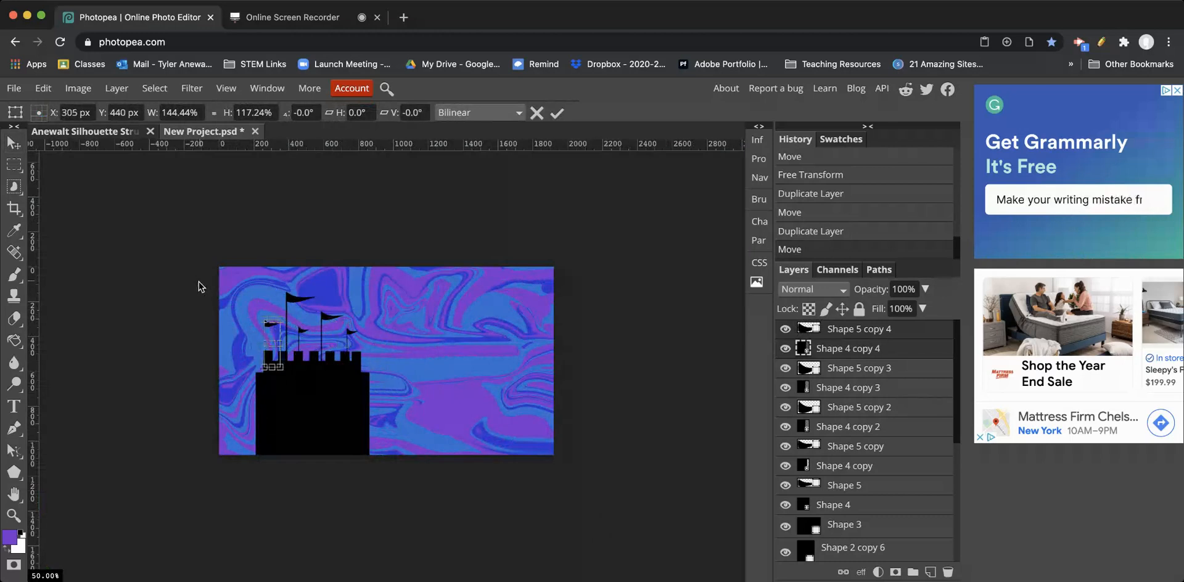
scroll(336, 411, up, 2)
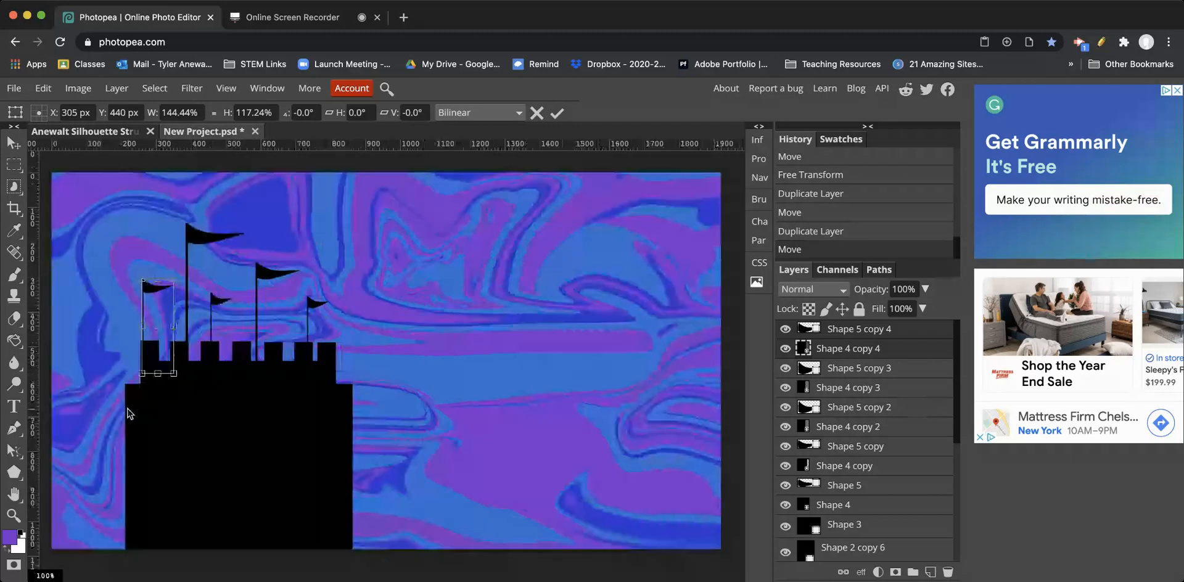
click(7, 139)
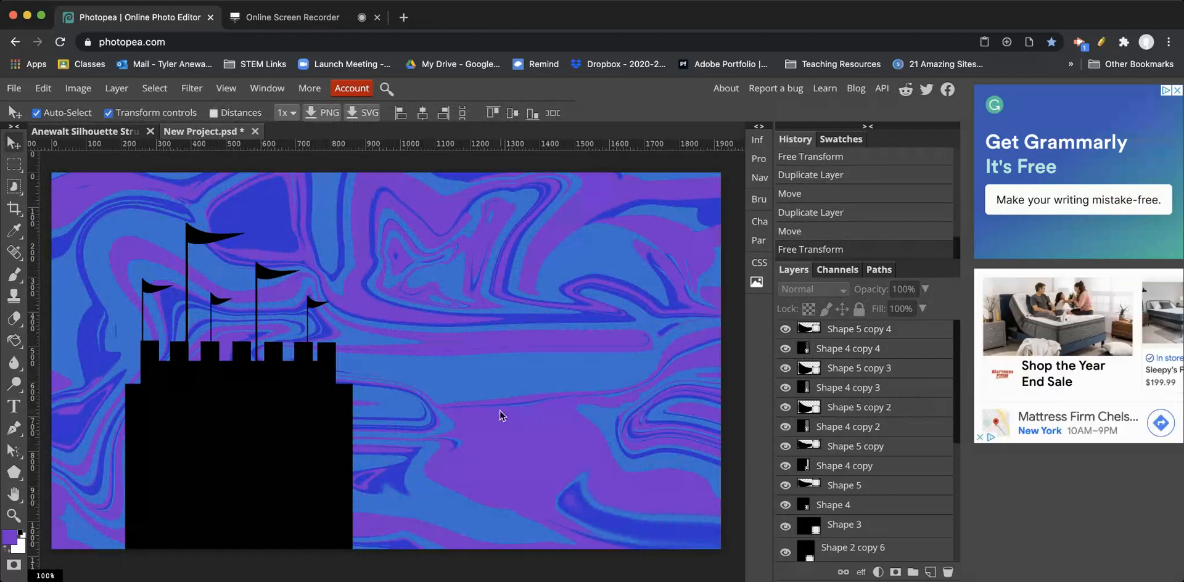
Step: Draw a narrow vertical black rectangle with a 50 px corner radius to the right of the castle wall
ctrl+click(394, 517)
ctrl+click(394, 517)
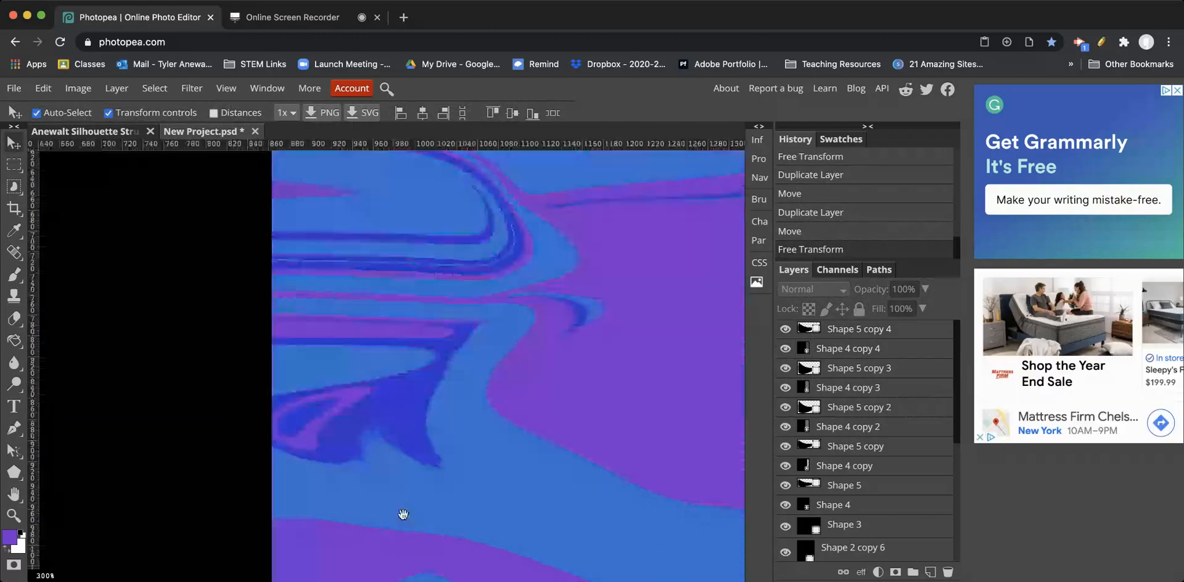
drag(432, 514, 380, 403)
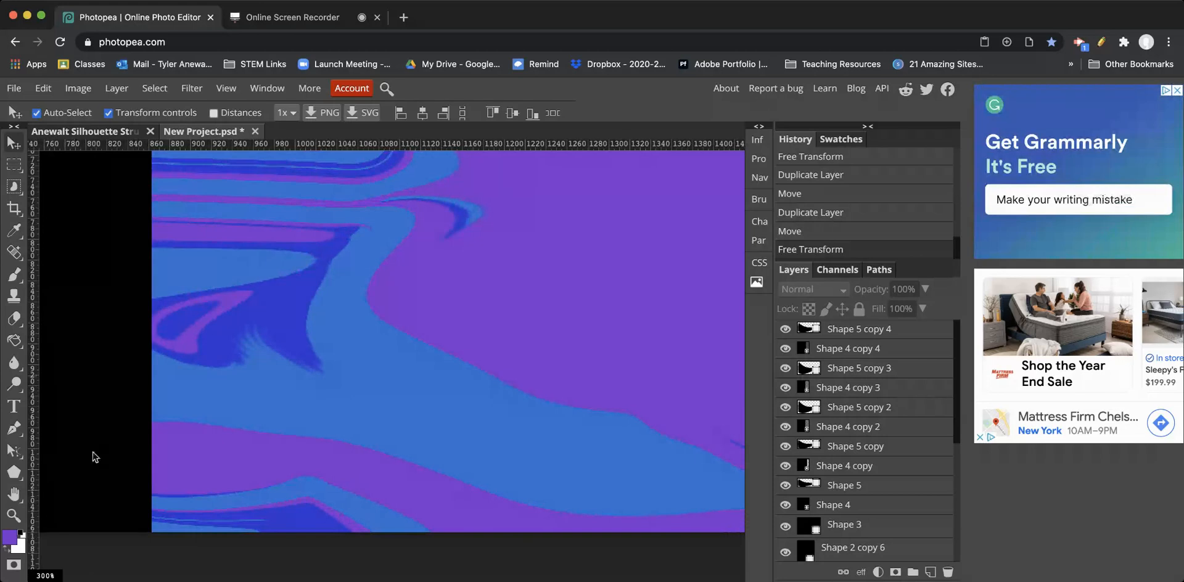
right_click(14, 471)
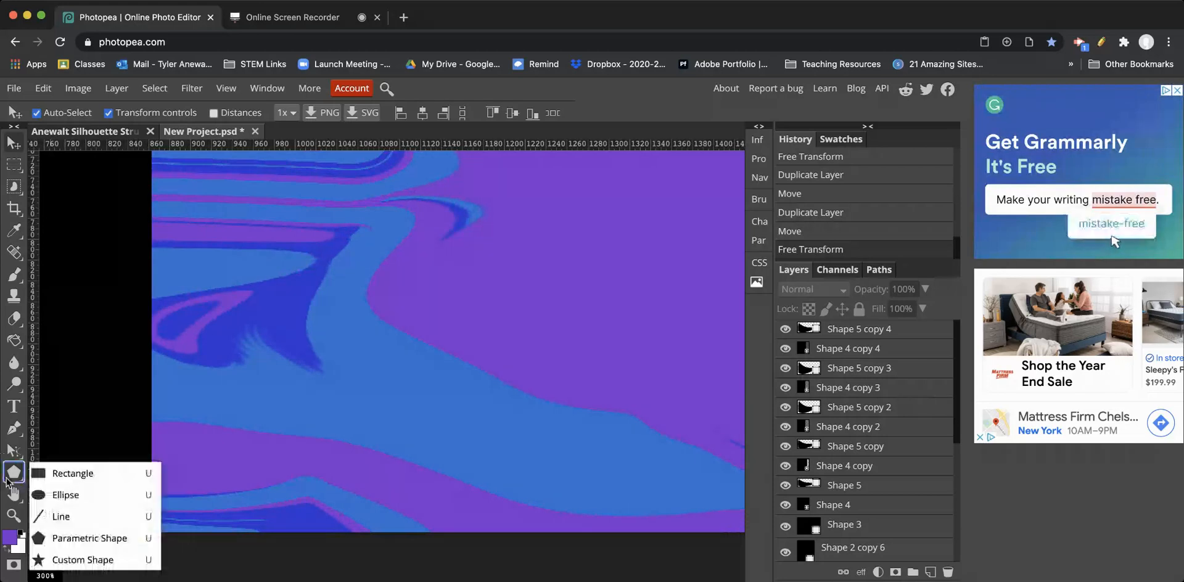
click(70, 476)
click(625, 115)
drag(531, 136, 725, 142)
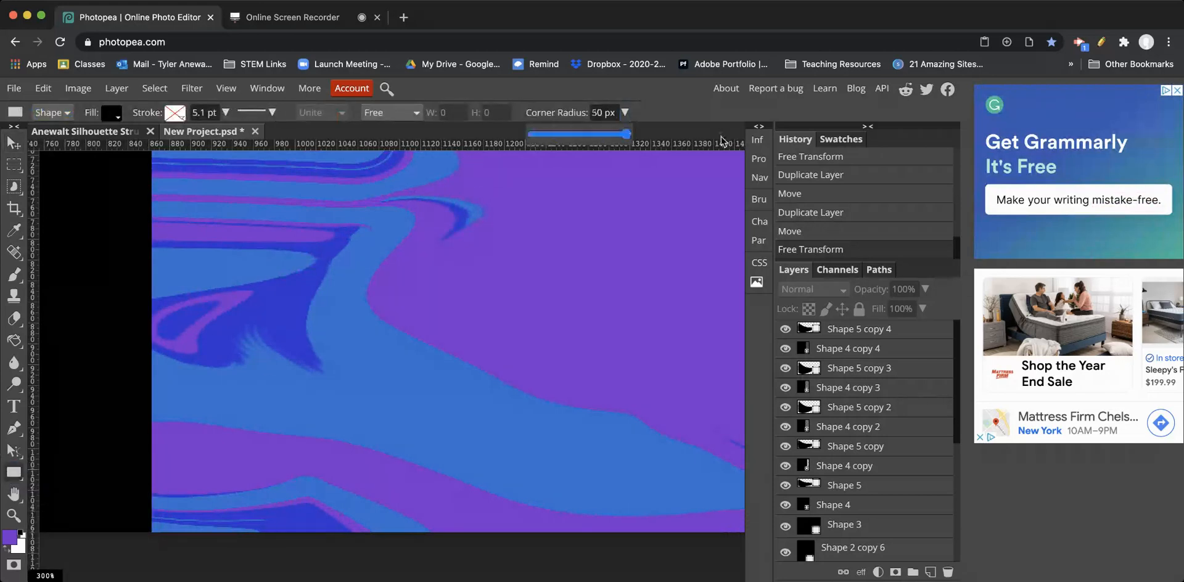
drag(352, 221, 375, 440)
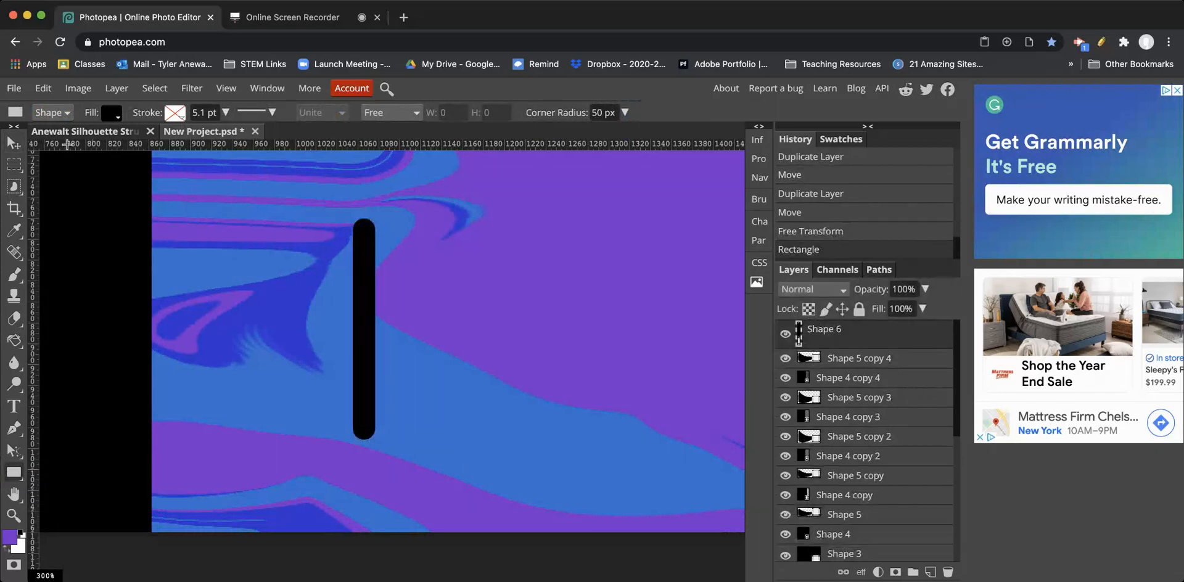
Step: Rotate the rounded bar 50.1° and place its lower end at the castle wall's bottom-right corner
click(15, 145)
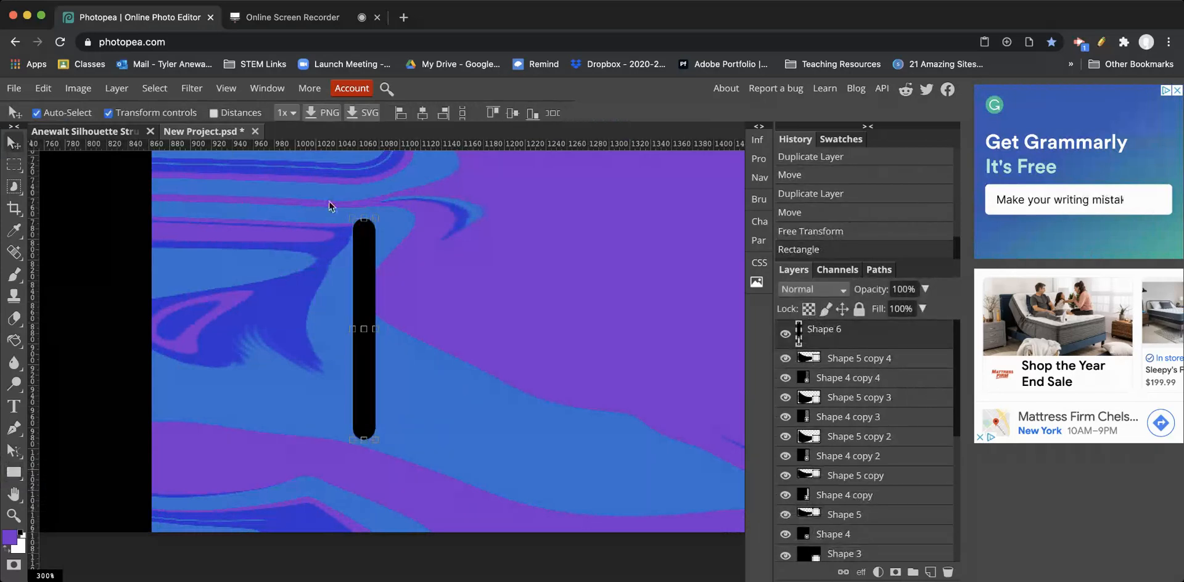
click(381, 210)
drag(374, 220, 368, 320)
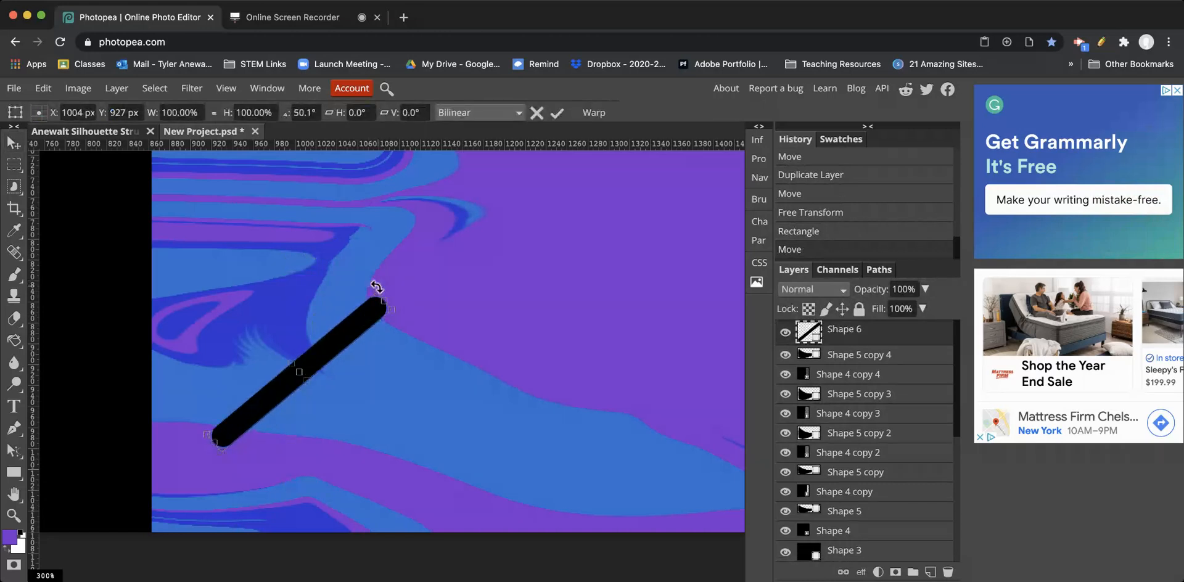
drag(361, 327, 293, 417)
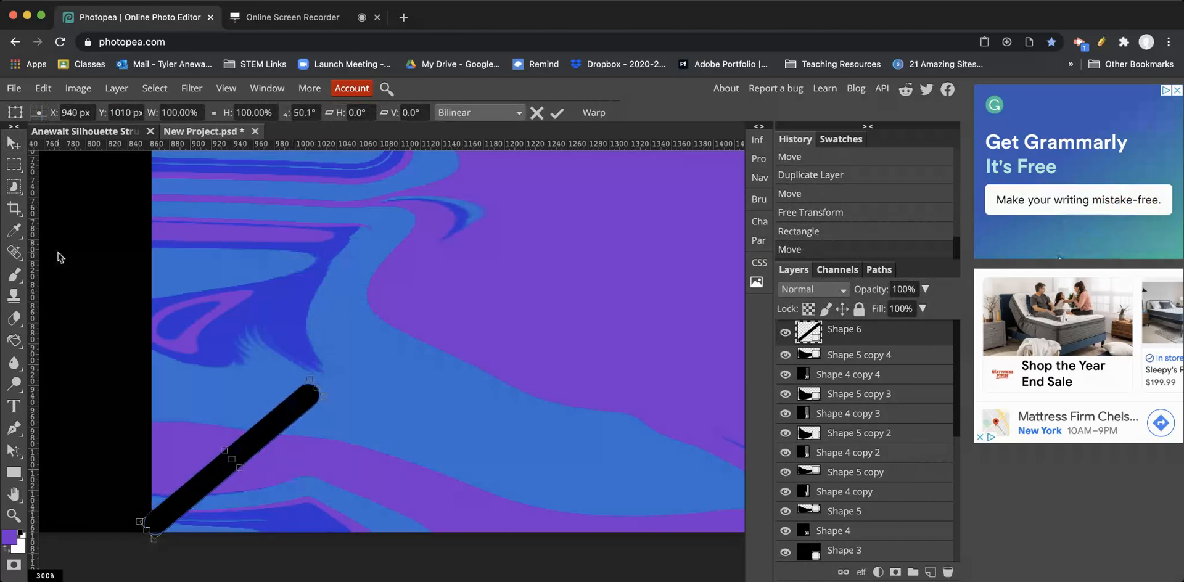
Step: Apply the rounded bar's rotation and switch to the Ellipse shape tool
click(15, 476)
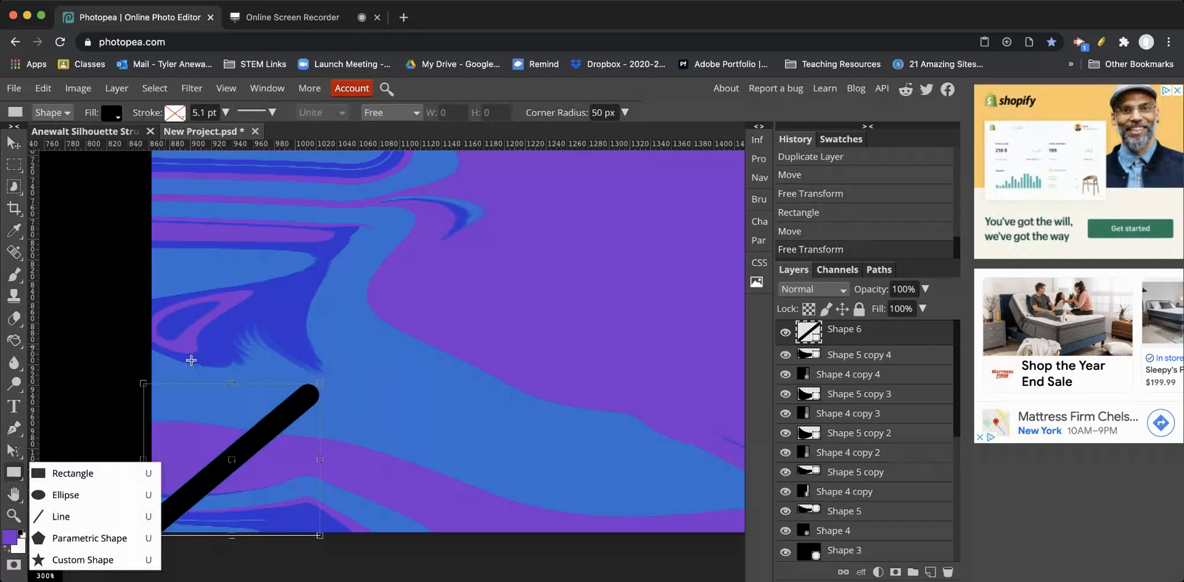
click(90, 494)
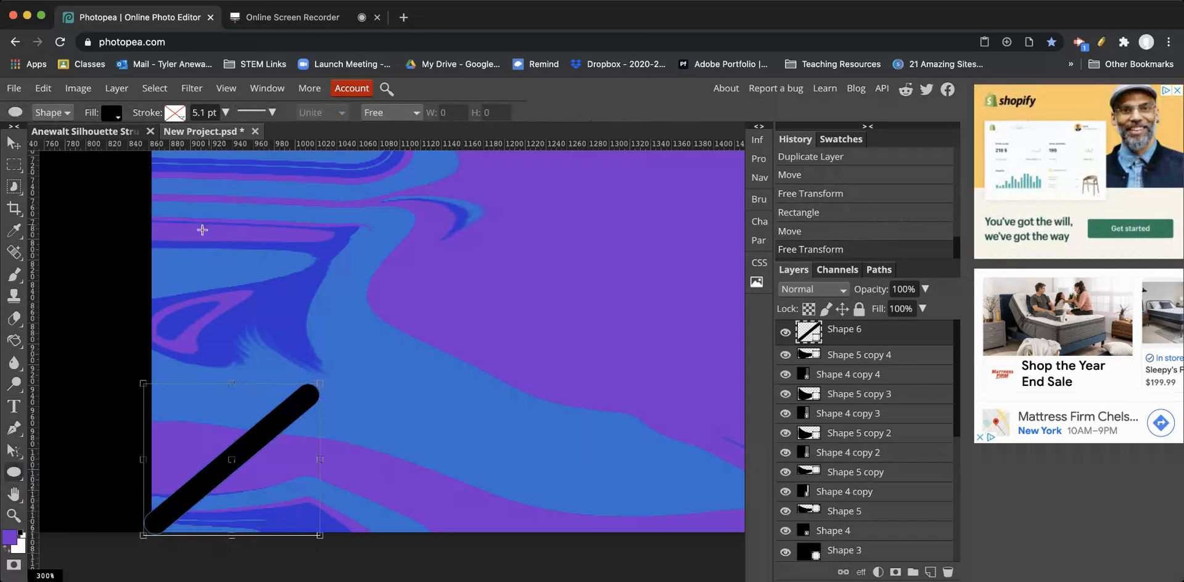
click(125, 116)
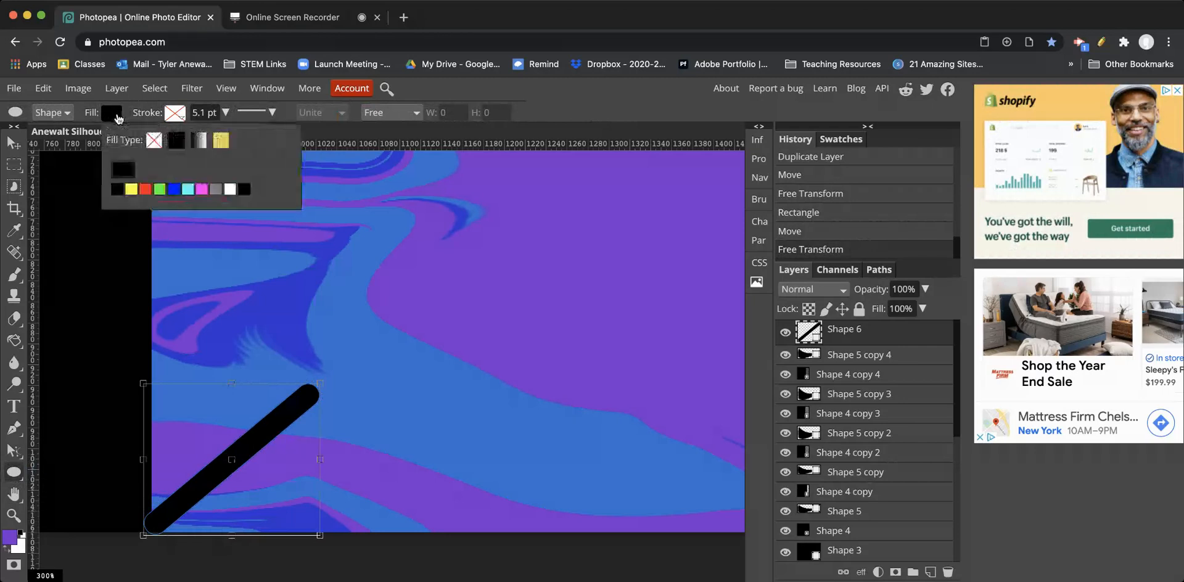
click(152, 140)
click(174, 115)
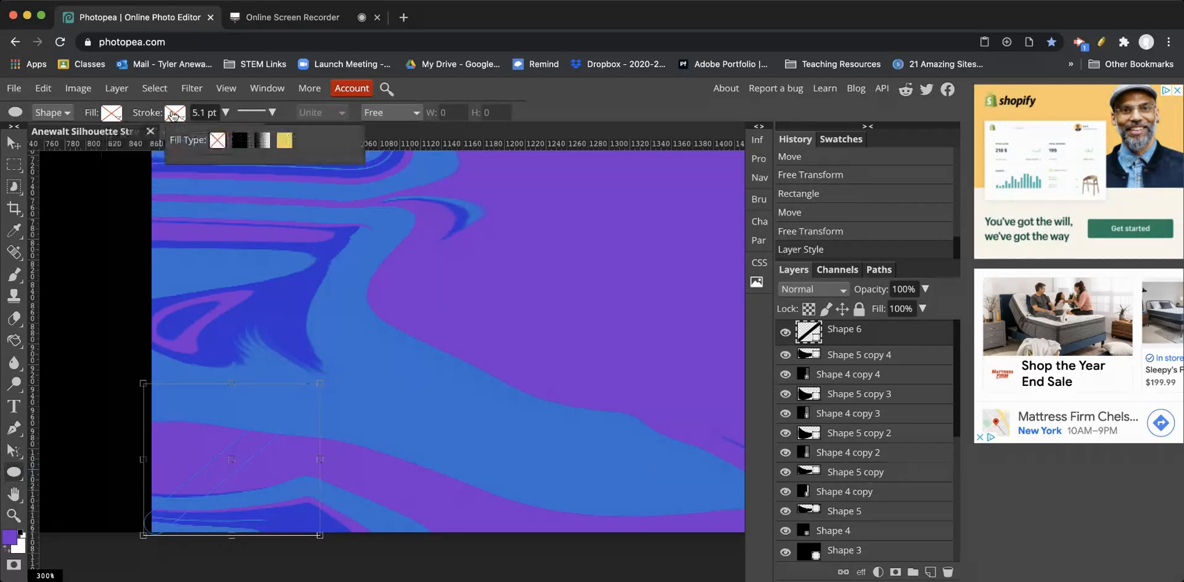
click(240, 141)
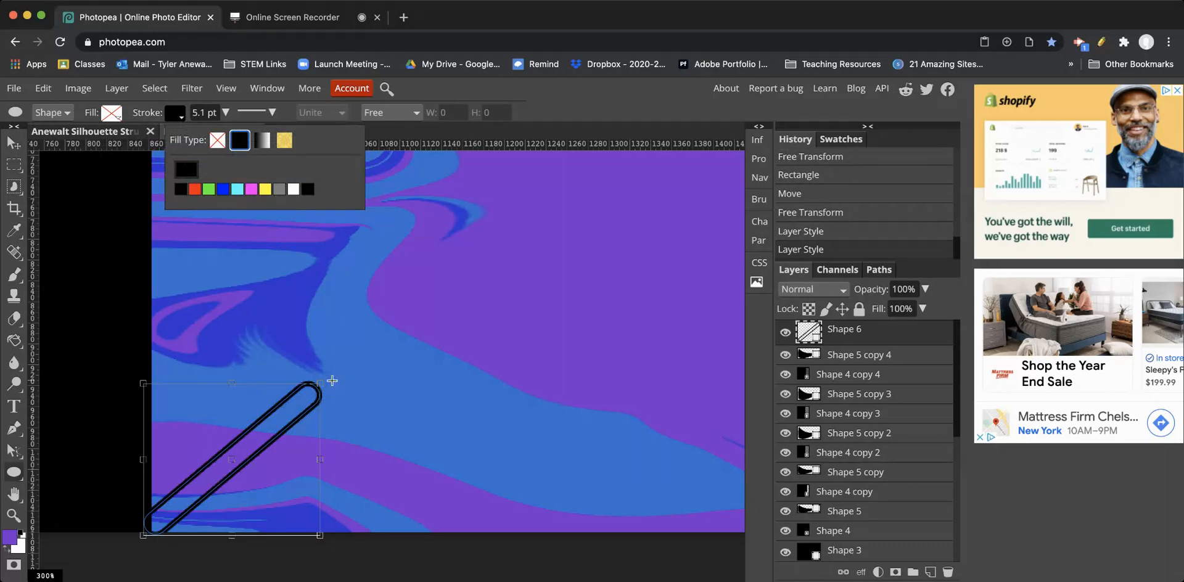
click(346, 311)
click(291, 193)
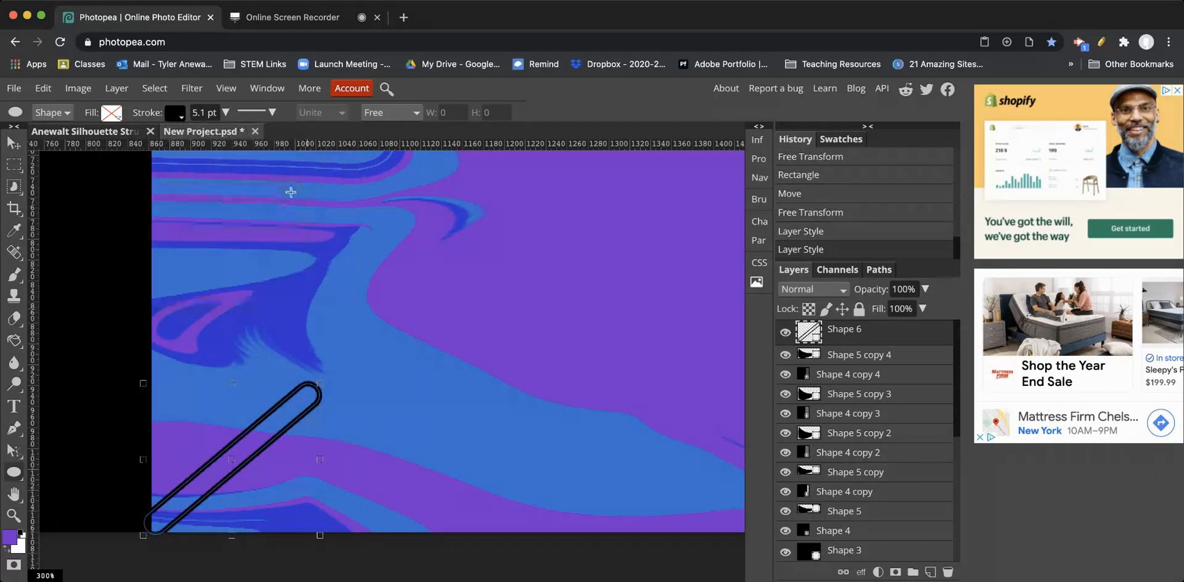
key(super+z)
key(super+z)
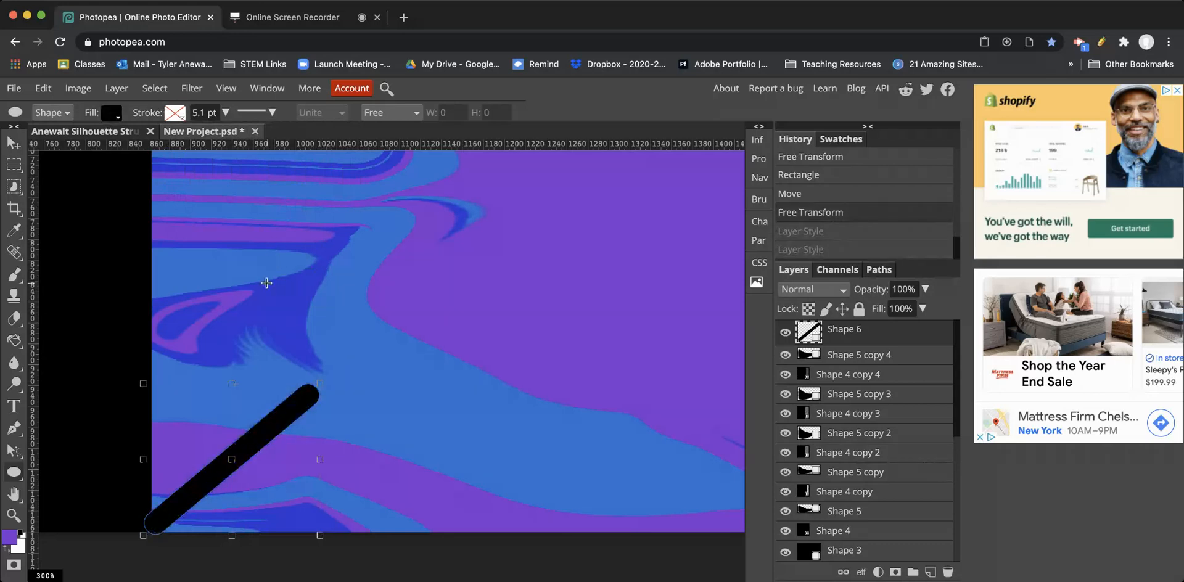
Step: Draw a small flat ellipse above the rounded bar and give it no fill and a black 5.1 pt stroke
drag(265, 276, 300, 292)
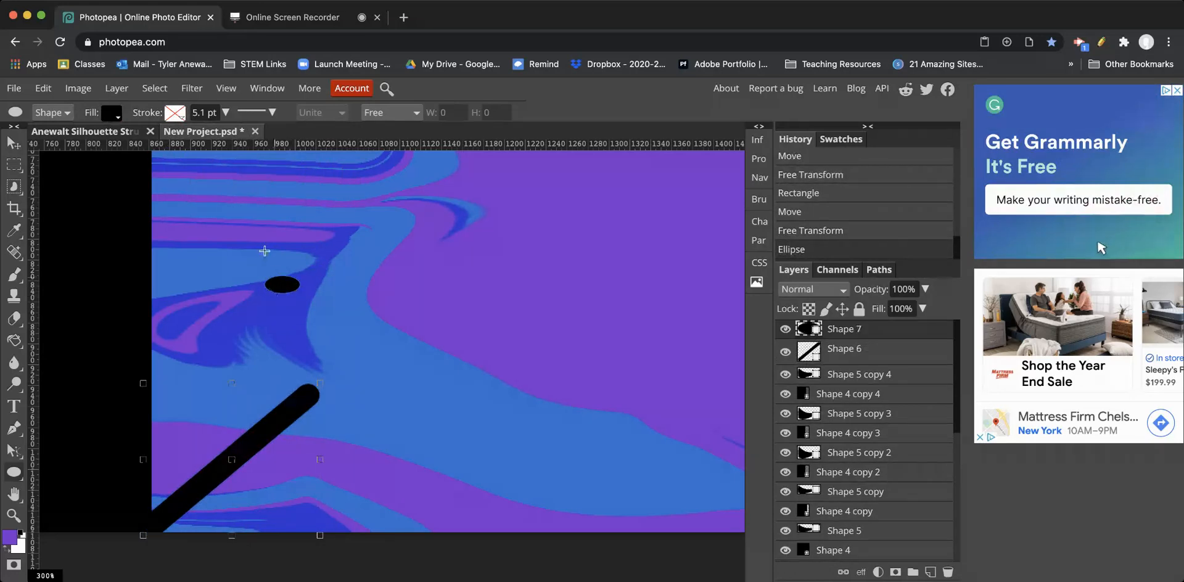
click(119, 116)
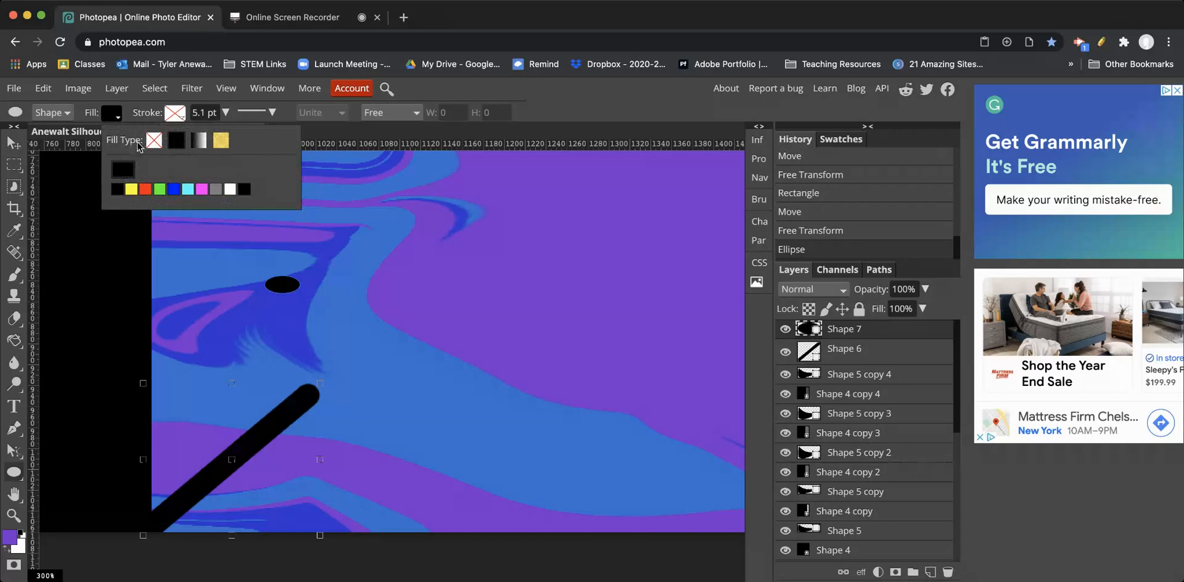
click(154, 140)
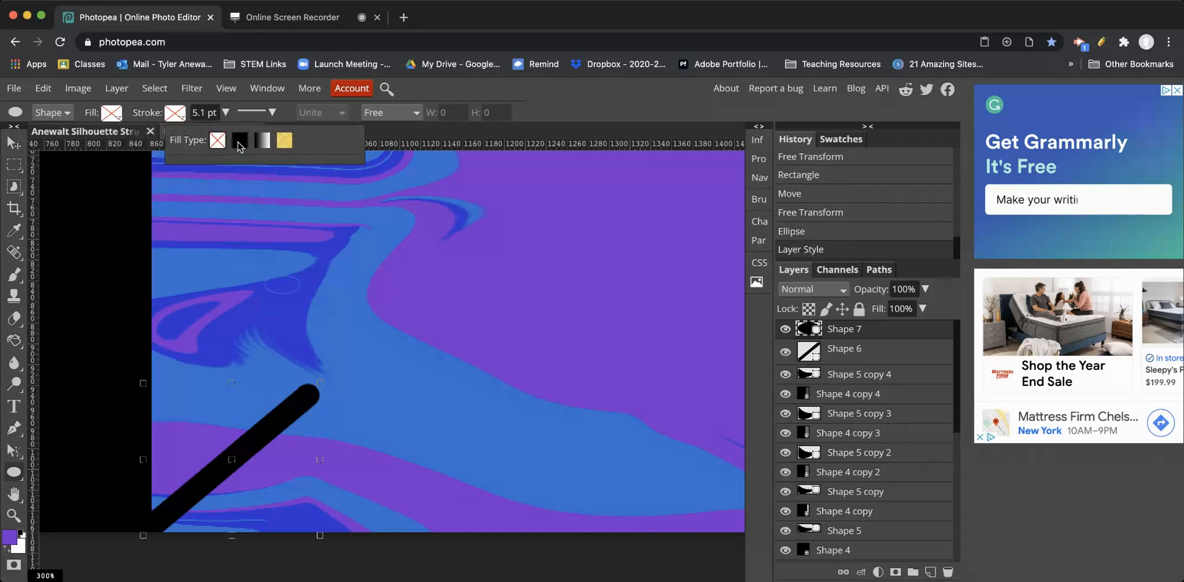
click(238, 143)
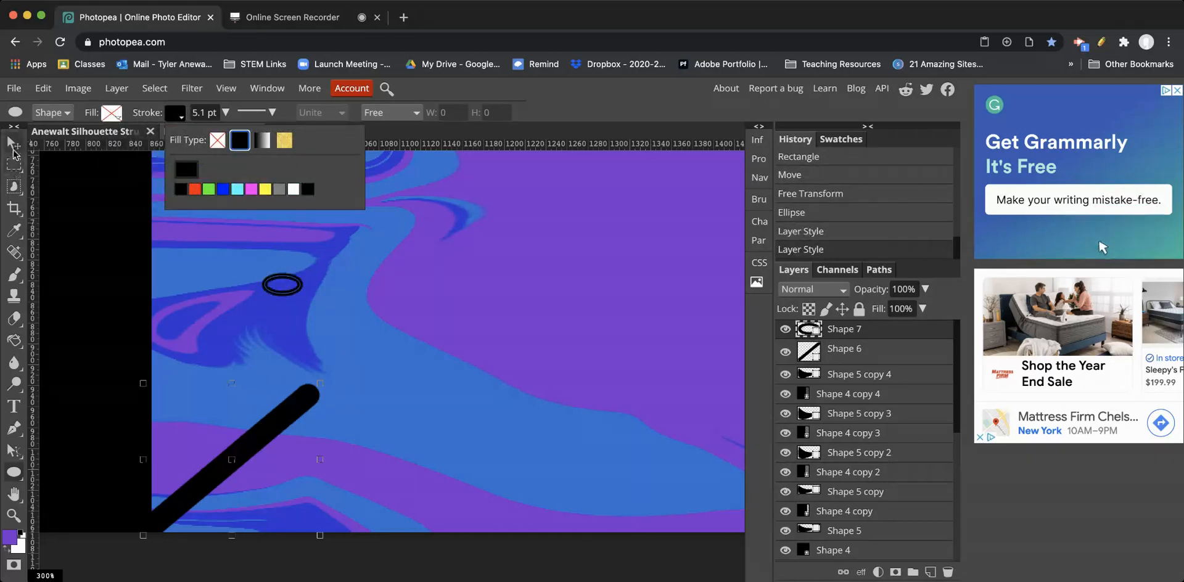
Step: Scale the ellipse ring to 54.82% width and 52.55% height, rotate it 32.2° and place it at the bar's upper end
click(13, 147)
drag(299, 294, 285, 290)
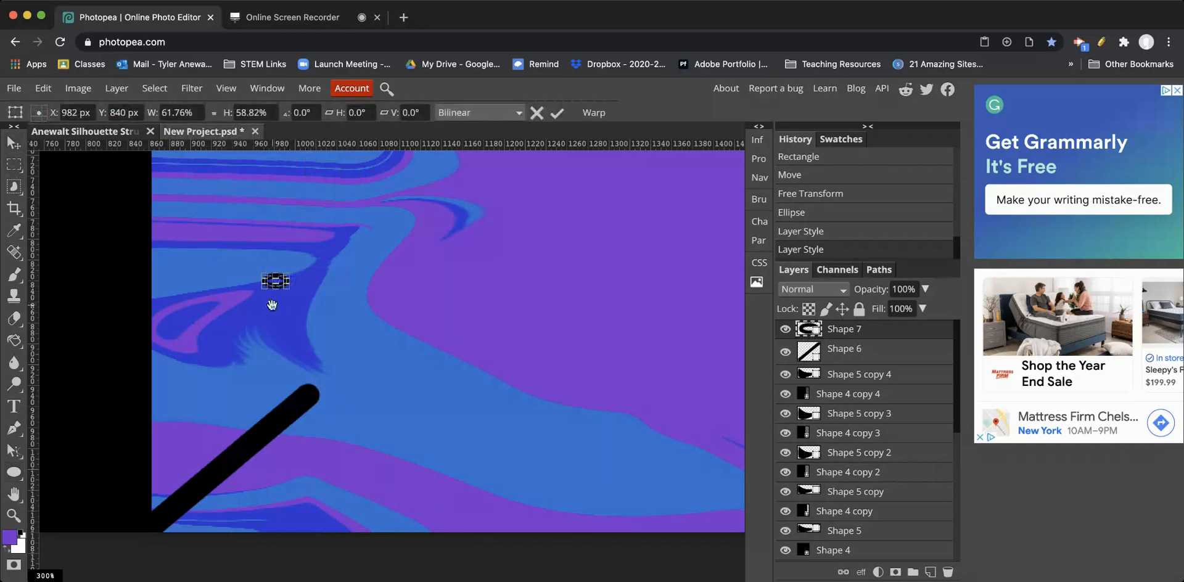
scroll(282, 297, up, 3)
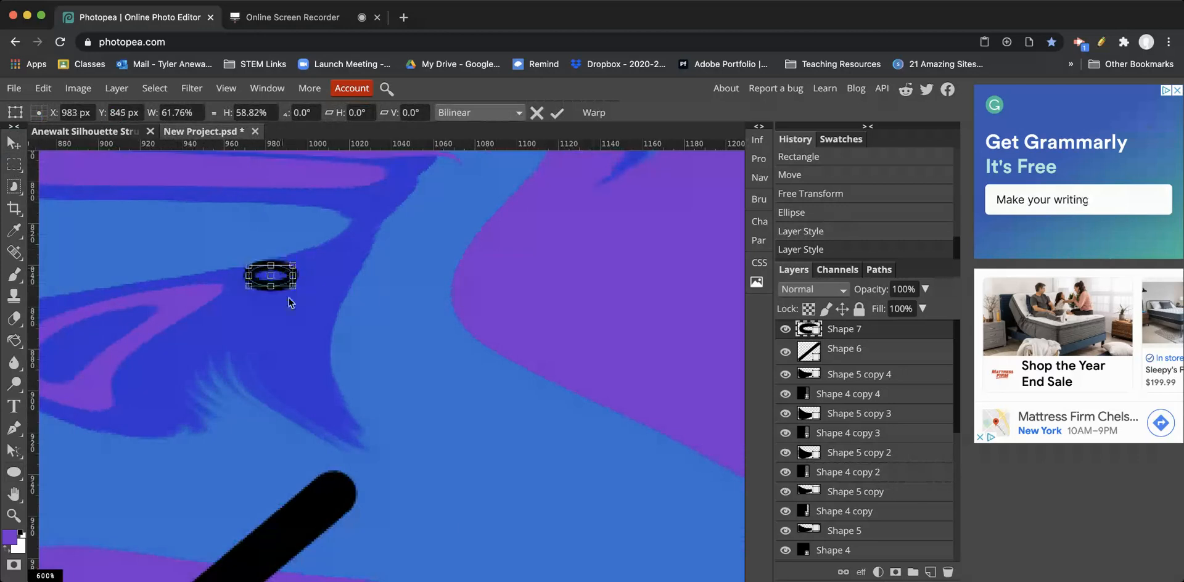
drag(287, 279, 433, 452)
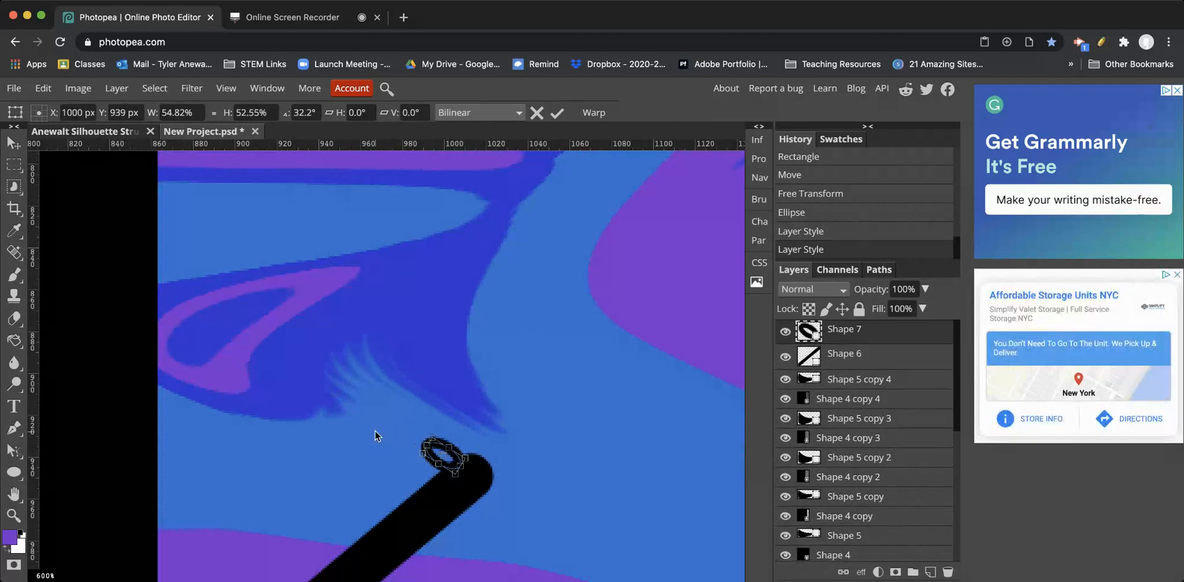
key(Return)
Step: Duplicate the ring three times and offset each copy up and to the left to form a four-link chain
key(ctrl+j)
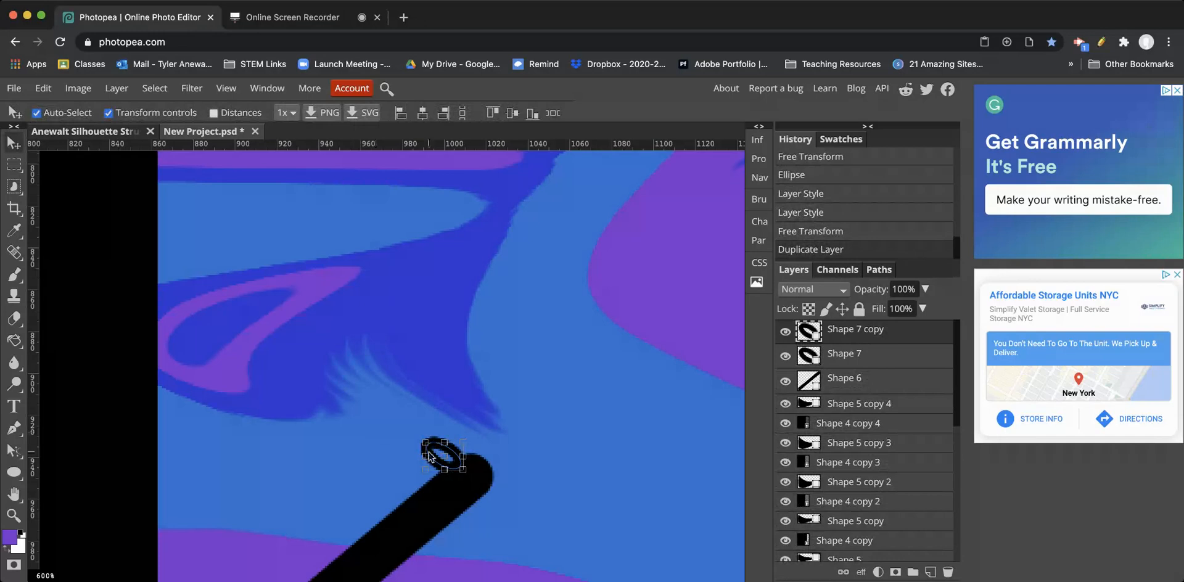
mouse_move(430, 457)
mouse_down()
mouse_move(417, 433)
mouse_move(345, 389)
mouse_move(431, 448)
mouse_up()
key(ctrl+j)
key(ctrl+j)
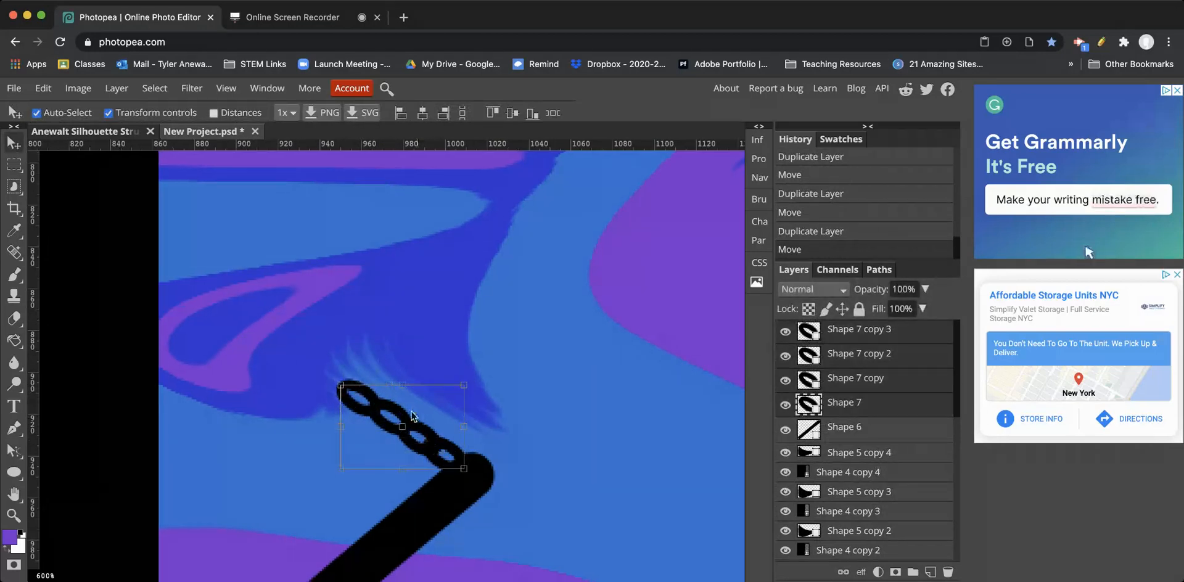
Step: Duplicate the four-link chain segment twice and line the copies up so the chain reaches the castle wall
key(ctrl+j)
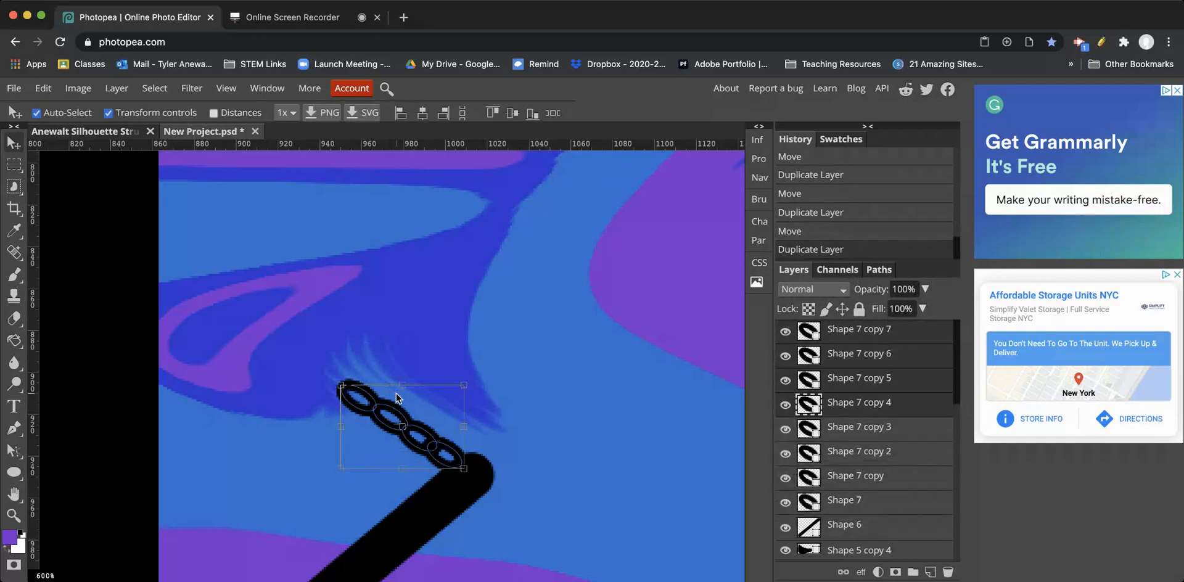
drag(378, 408, 148, 261)
key(ctrl+j)
click(486, 310)
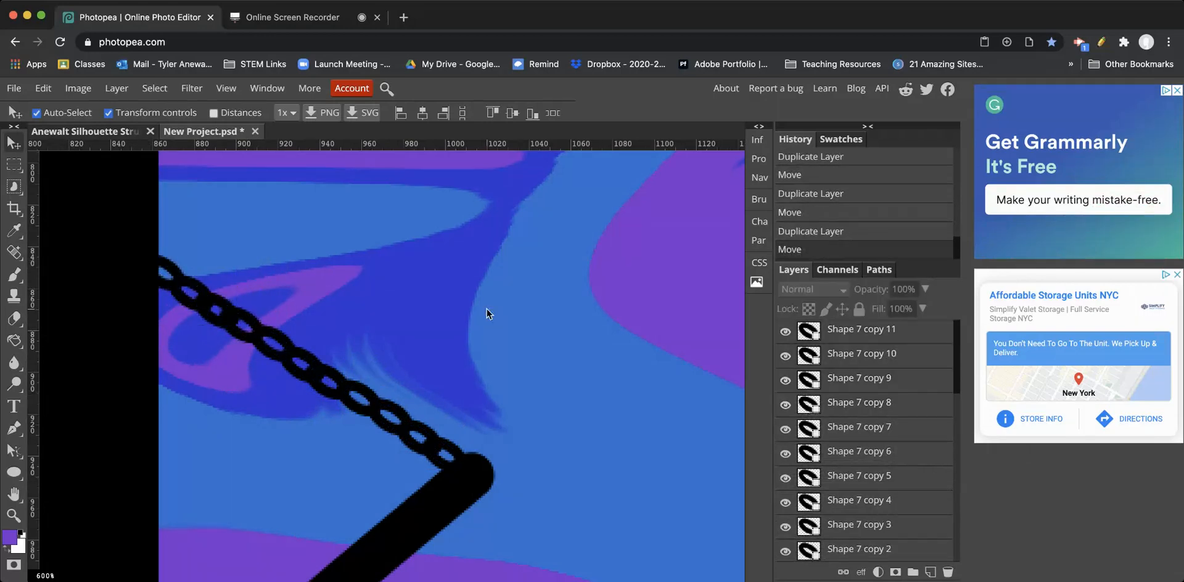
Step: Select all castle, flag and chain shapes together and narrow them to 78.03% width, keeping the castle at the canvas's lower edge
alt+click(477, 387)
alt+click(477, 387)
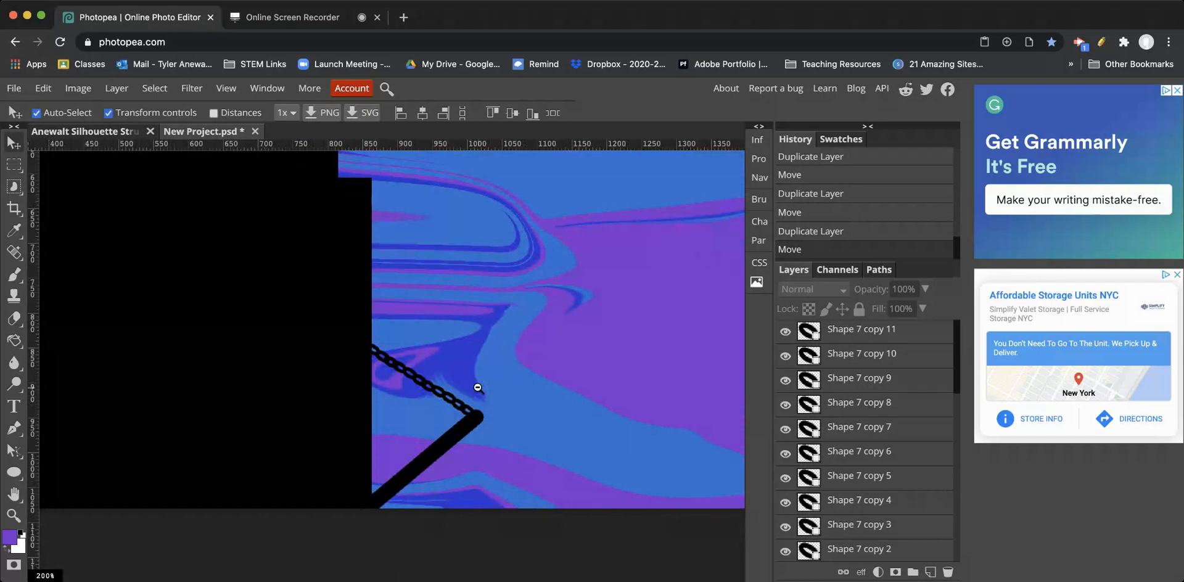
alt+click(477, 387)
alt+click(477, 388)
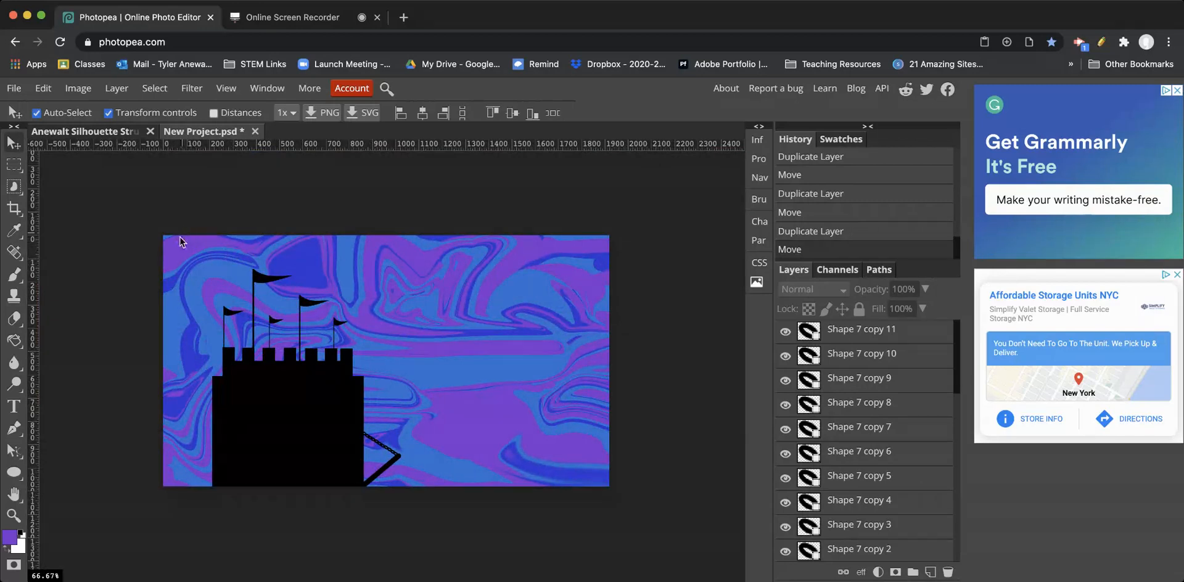
click(346, 415)
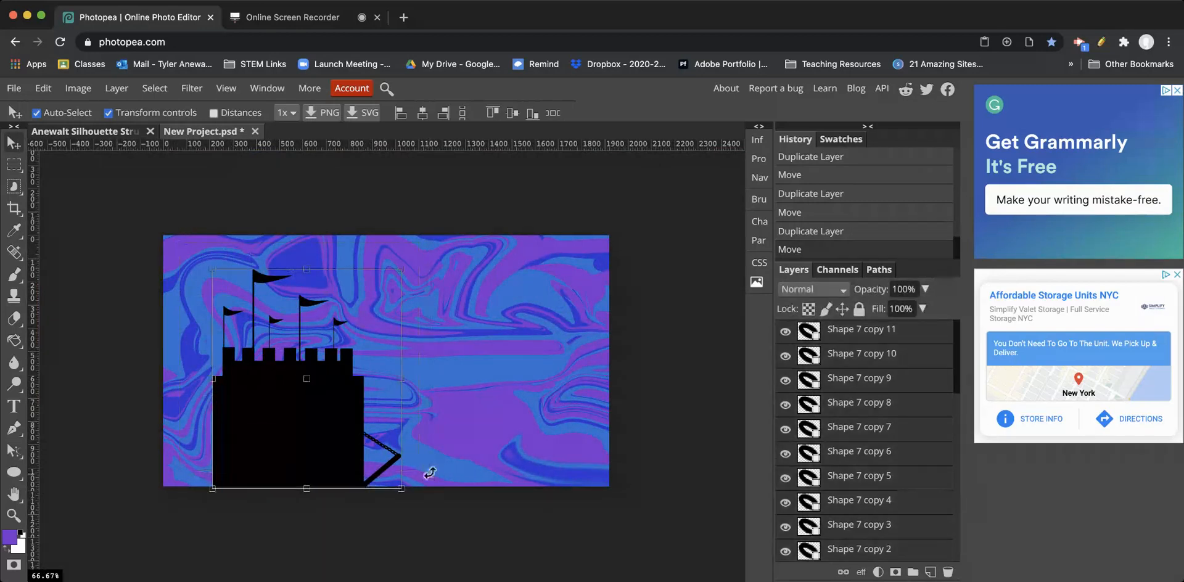
drag(402, 379, 359, 385)
mouse_move(293, 429)
mouse_down()
mouse_move(254, 418)
mouse_move(295, 428)
mouse_up()
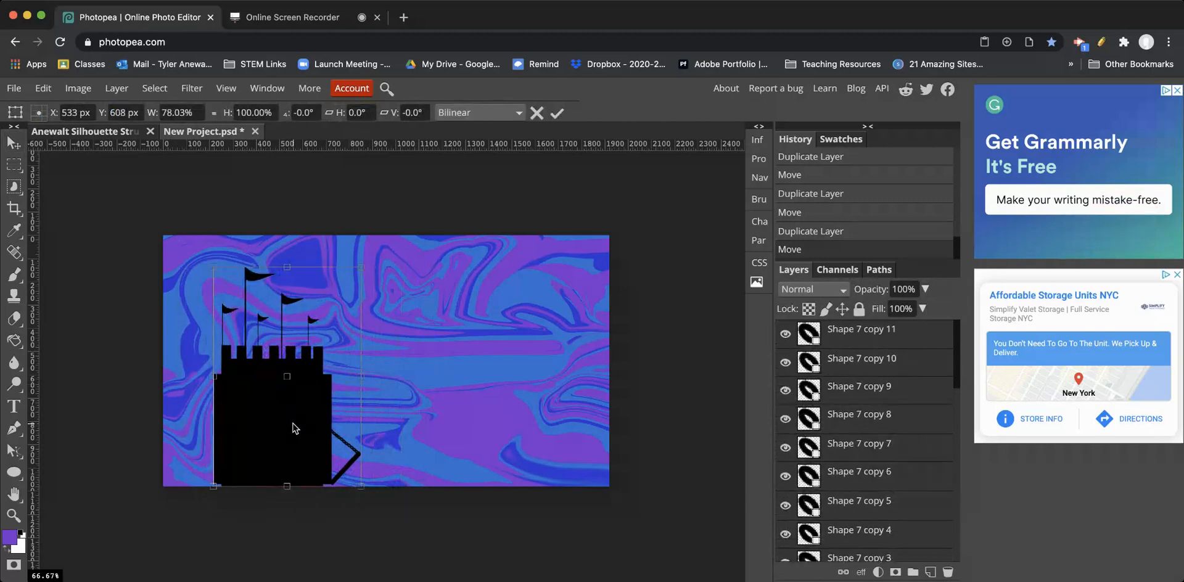
Step: Apply the transform and group all shape layers from Shape 7 copy 11 down to Shape 1, leaving out the Background
scroll(873, 400, down, 10)
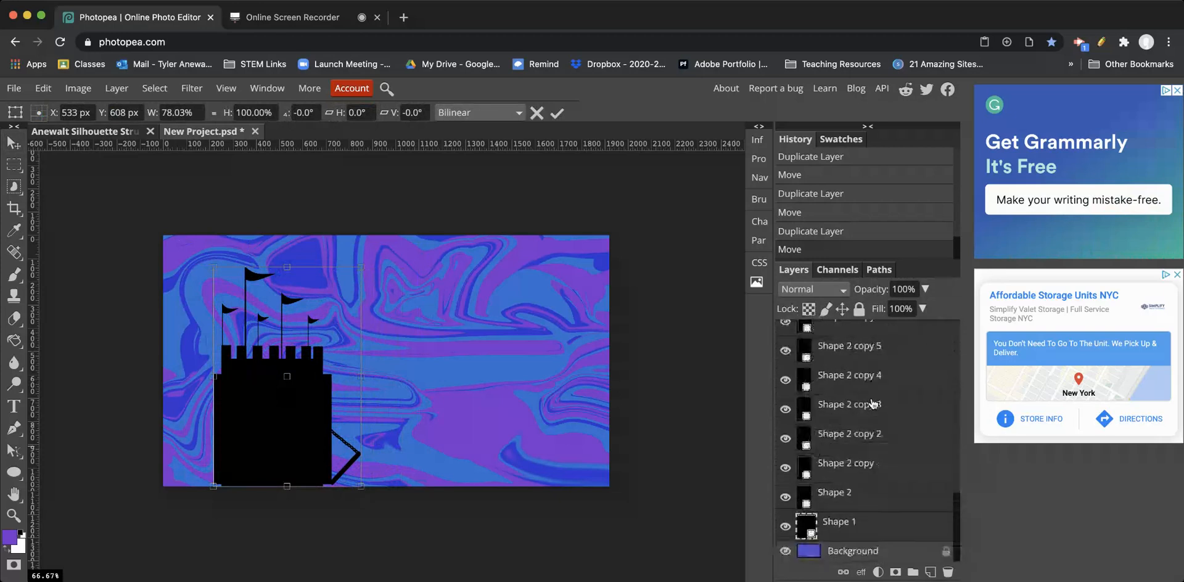
scroll(871, 404, up, 12)
scroll(854, 404, down, 8)
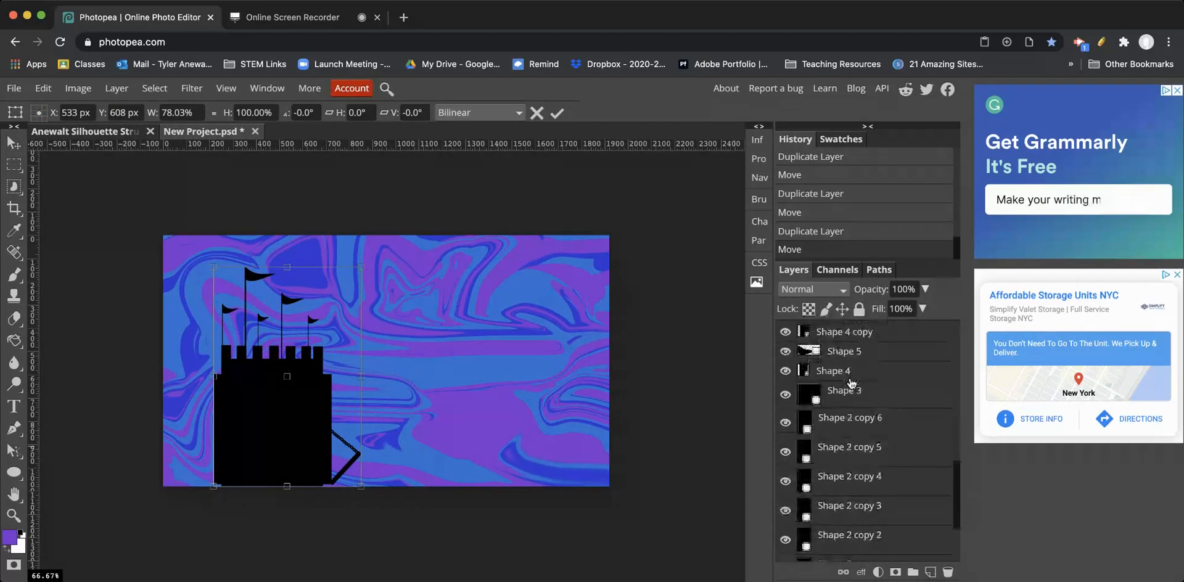
scroll(854, 403, up, 10)
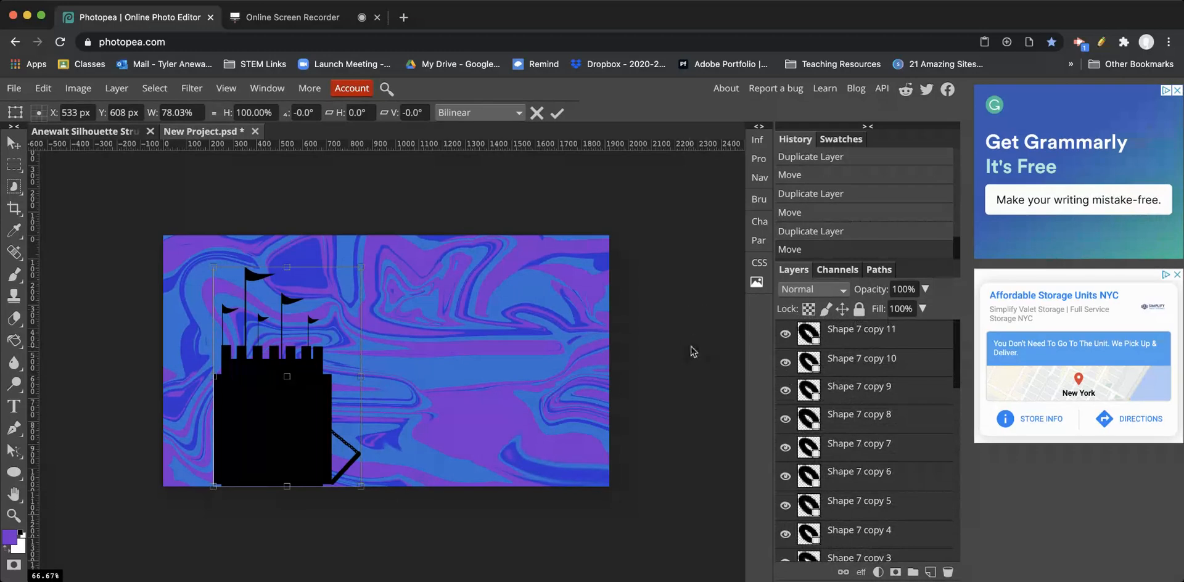
click(805, 346)
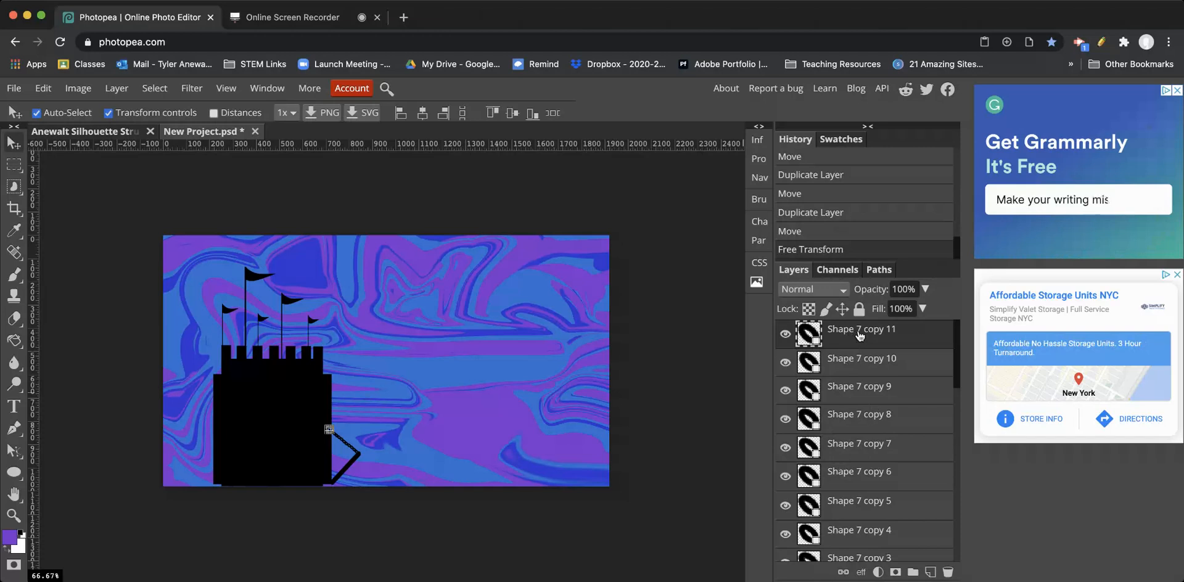
scroll(863, 388, down, 10)
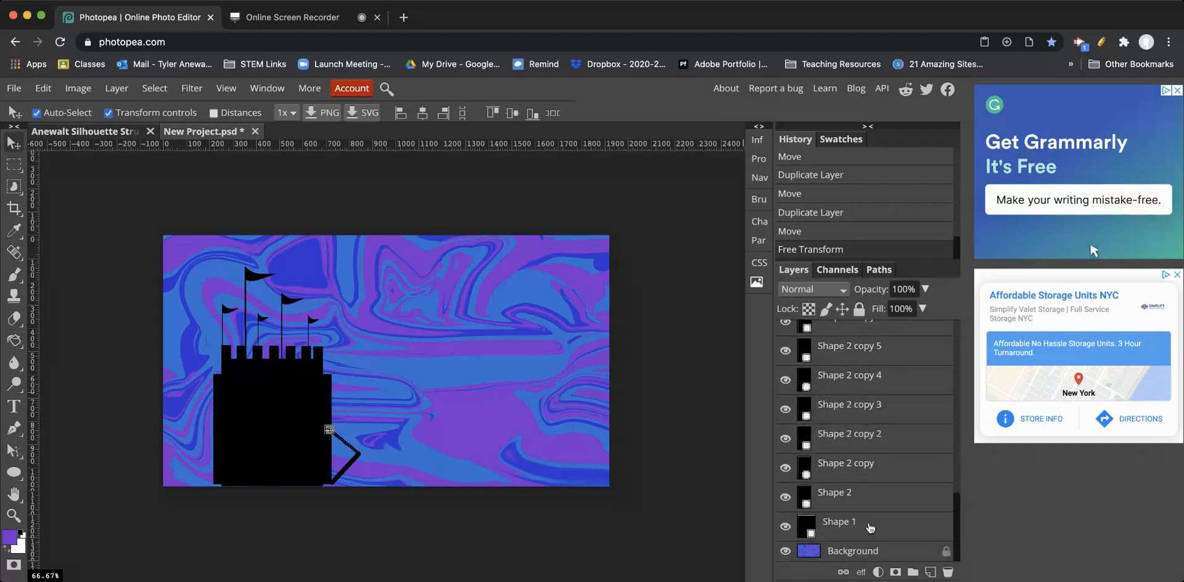
click(866, 524)
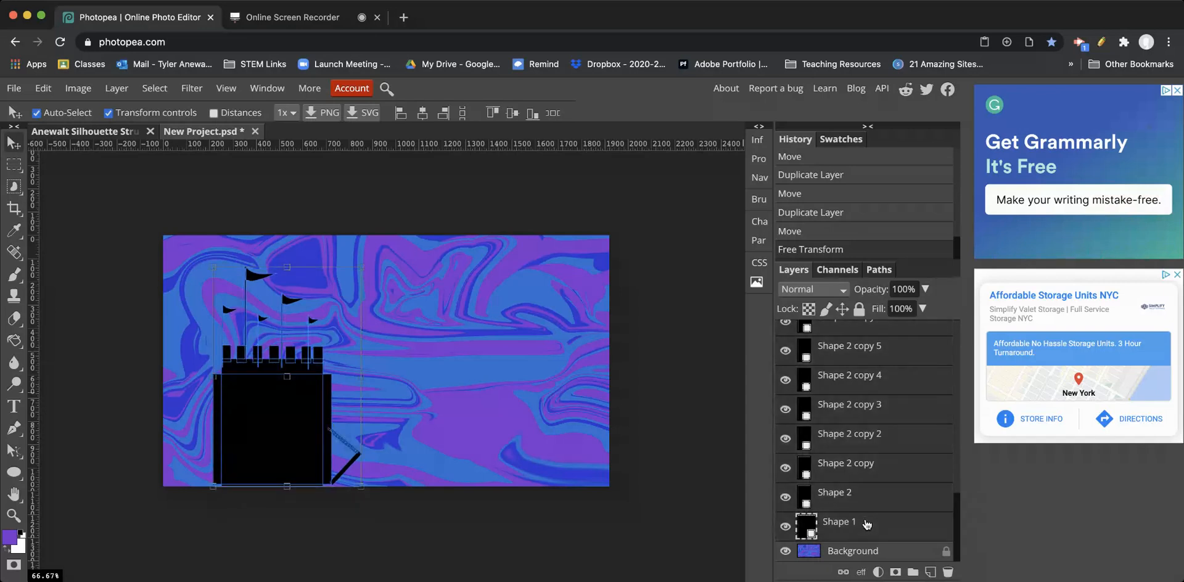
key(super+g)
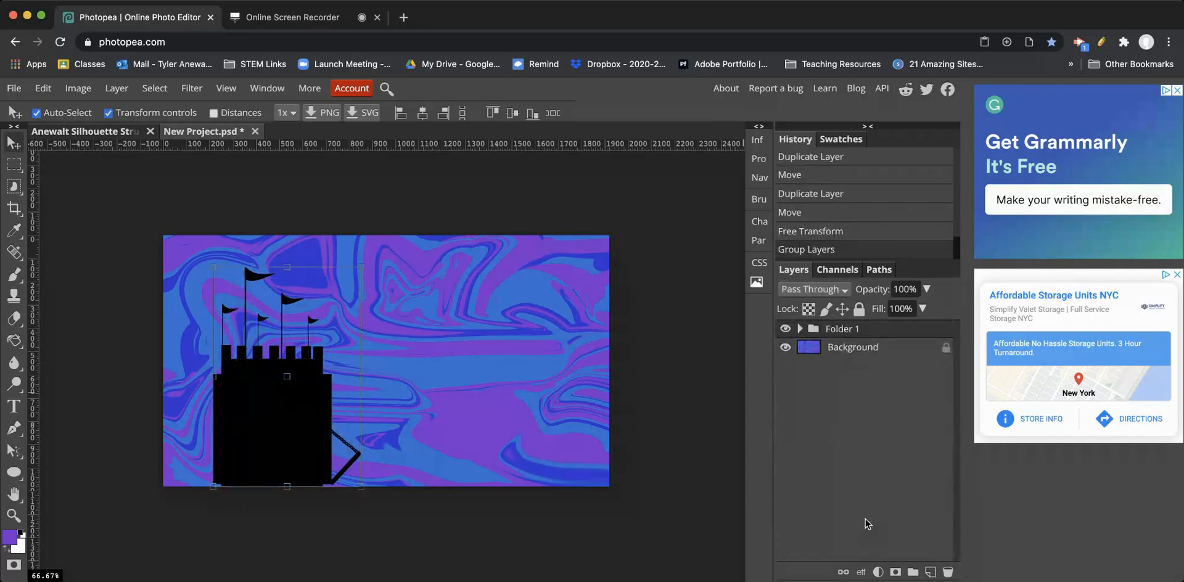
Step: Hide and show the castle group to check which artwork it contains
click(786, 329)
click(787, 329)
click(787, 330)
click(786, 329)
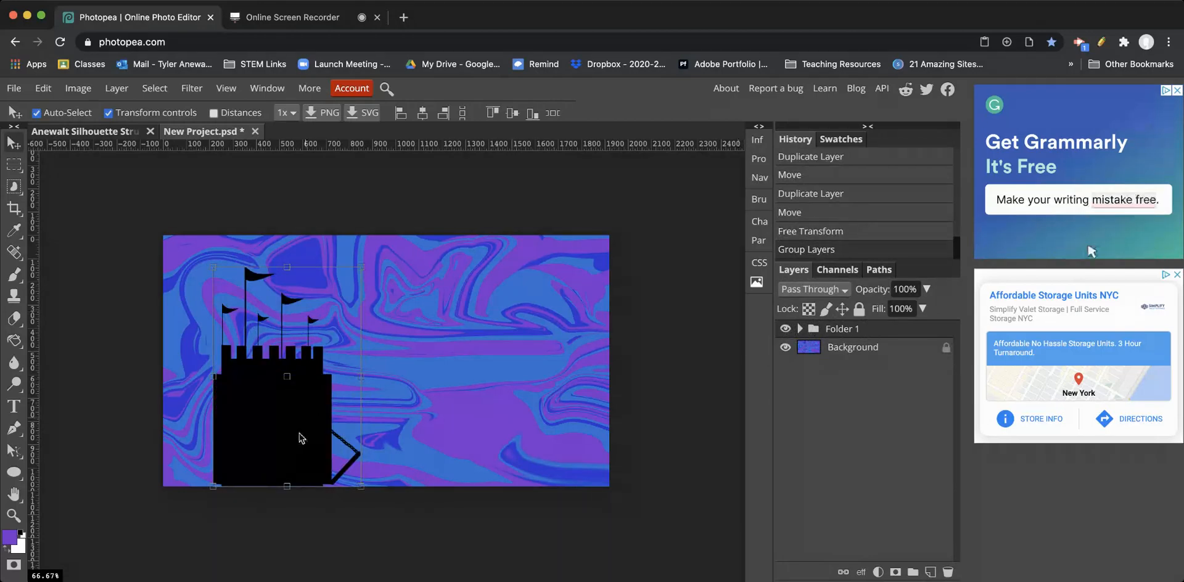
Step: Move the castle's wide lower wall block slightly down and left, and leave that block selected
drag(286, 437, 282, 466)
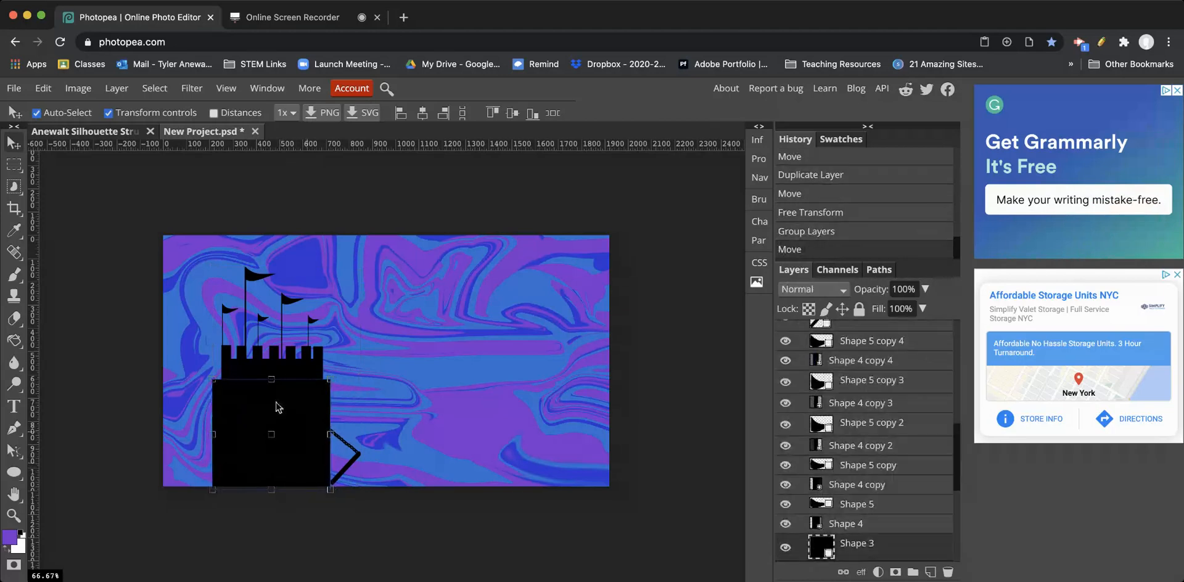
click(689, 400)
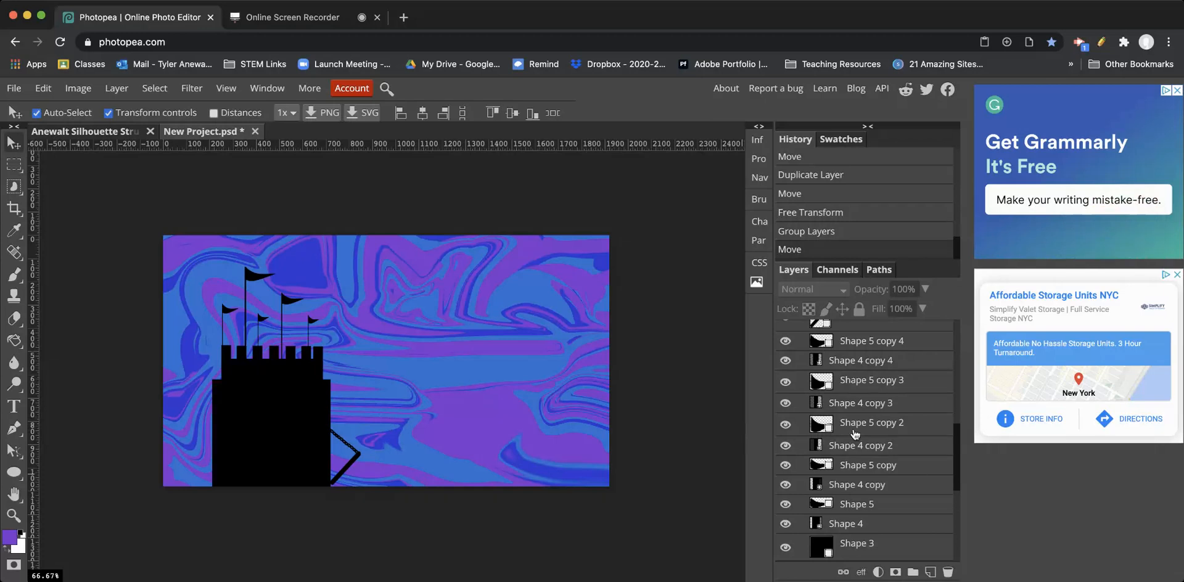
scroll(857, 444, up, 10)
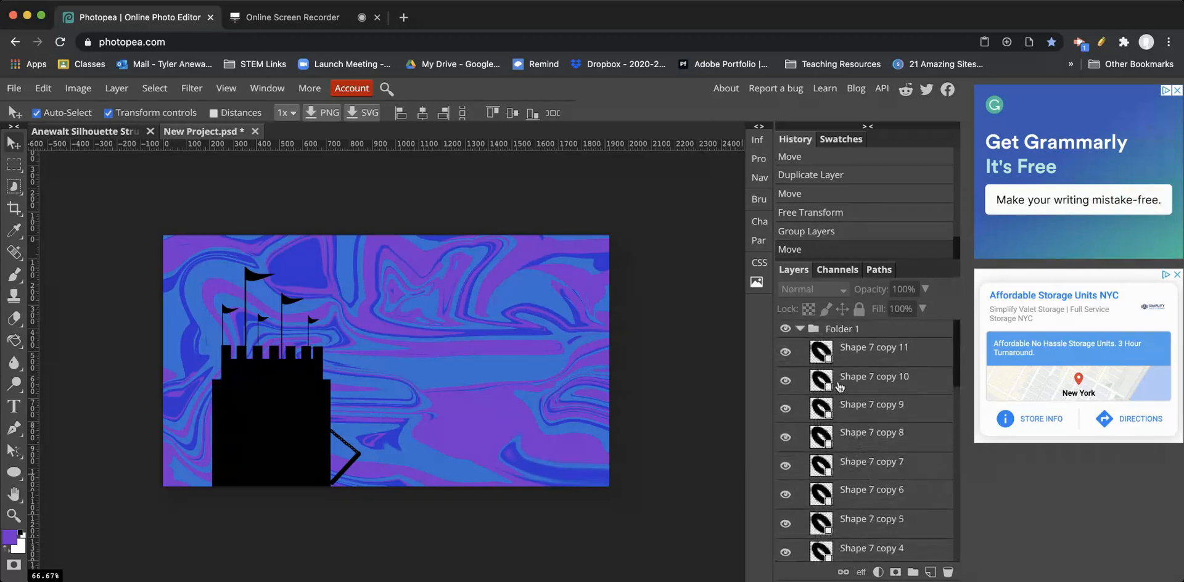
scroll(862, 405, down, 15)
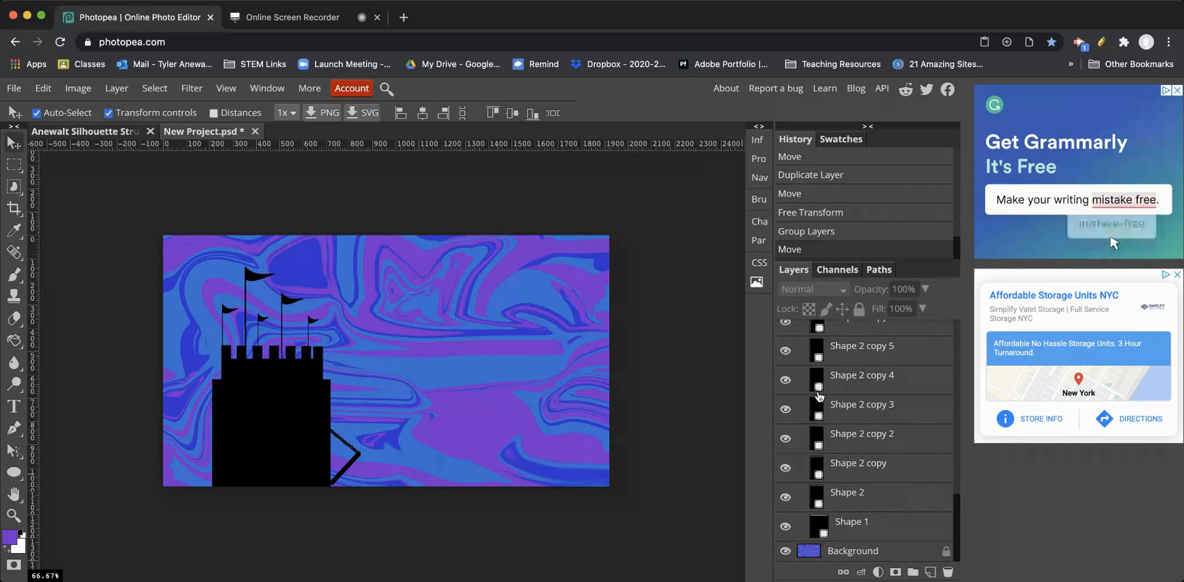
click(249, 399)
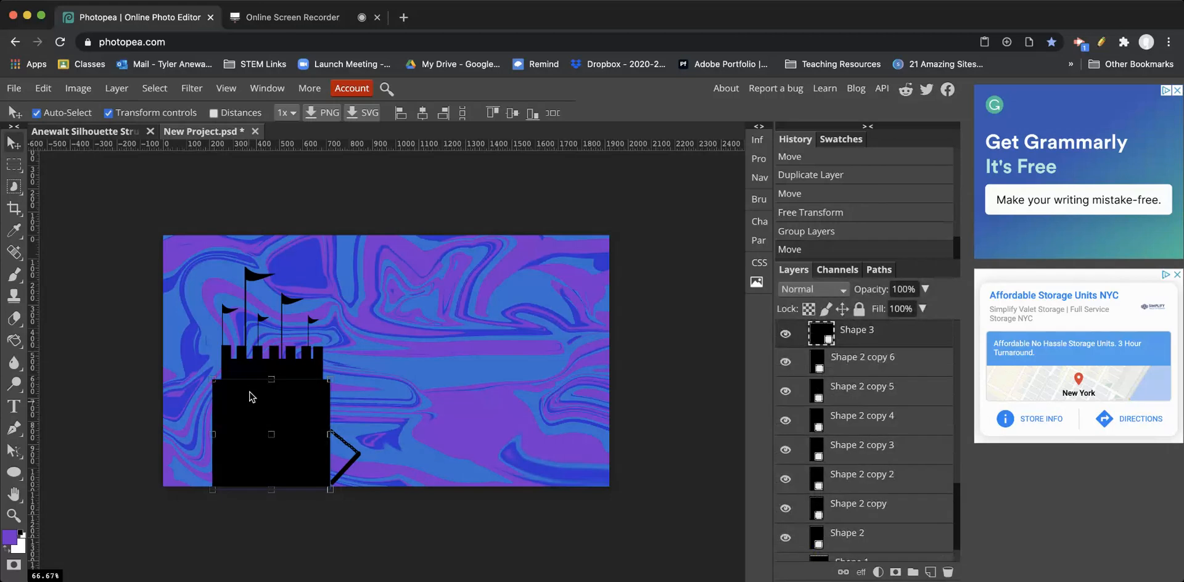
Step: Nudge the castle's wide lower wall block 1 px to the right and apply the transform
click(249, 372)
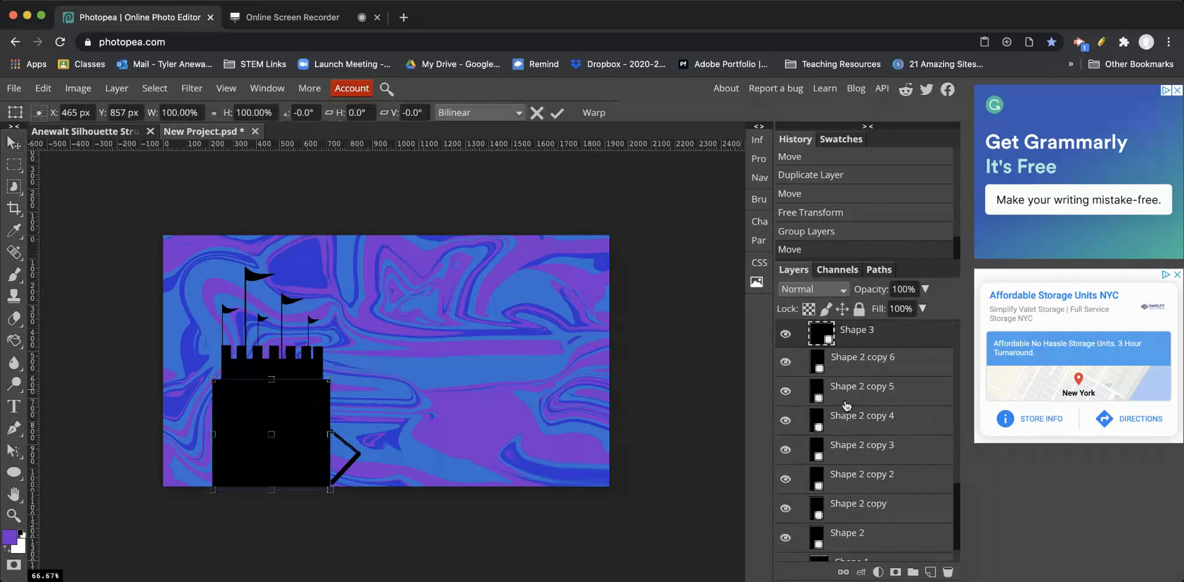
key(Right)
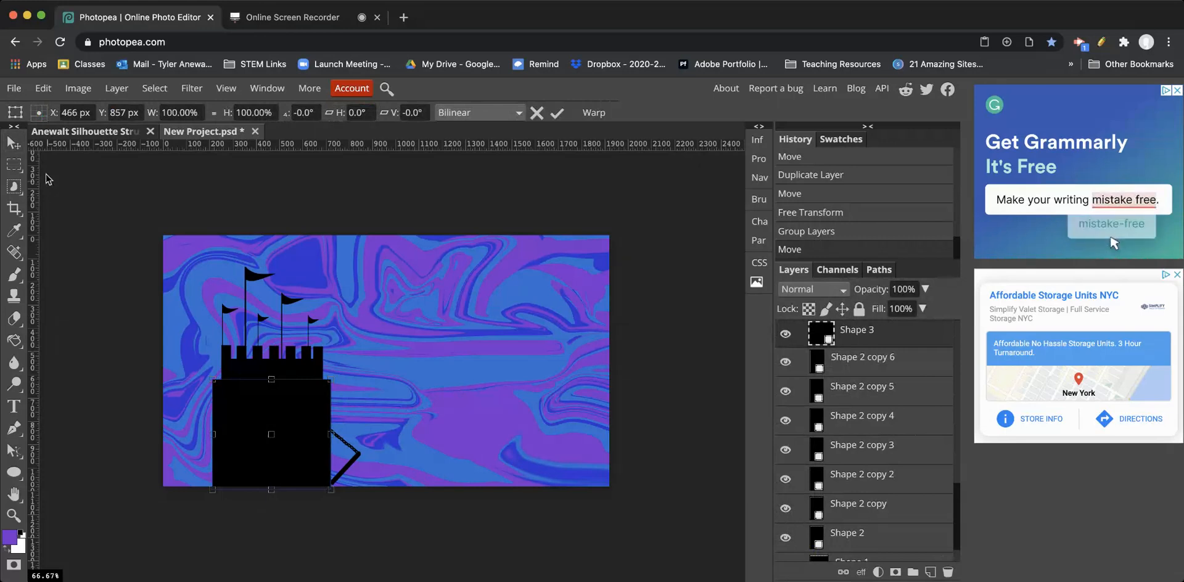
click(12, 168)
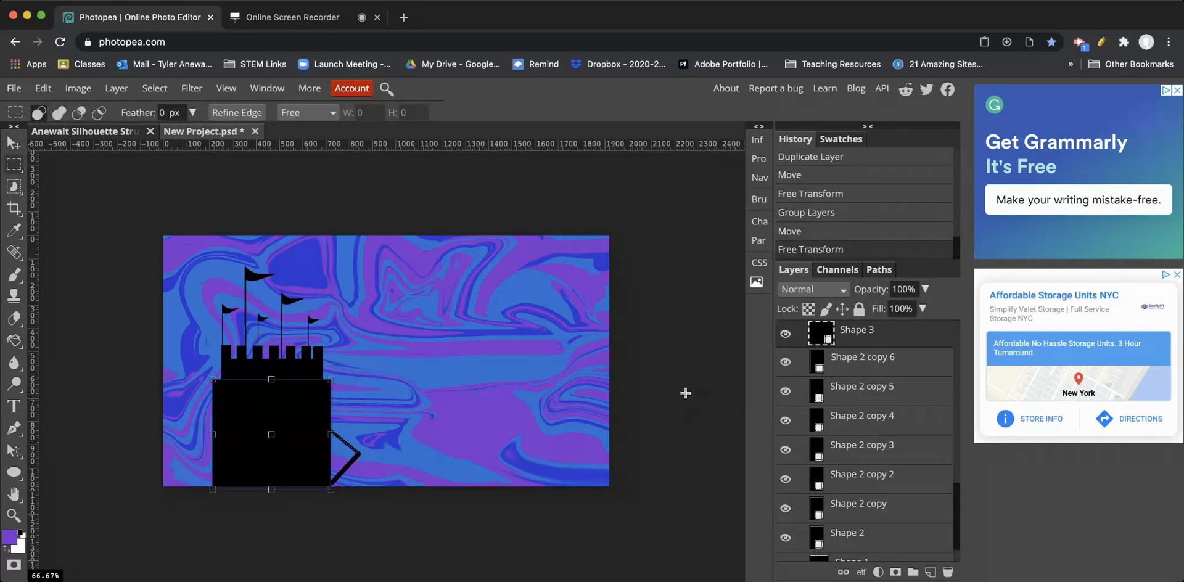
Step: Select the topmost shape layer in Folder 1, Shape 7 copy 11, and merge it down into the layer beneath
scroll(875, 390, down, 2)
scroll(875, 389, up, 10)
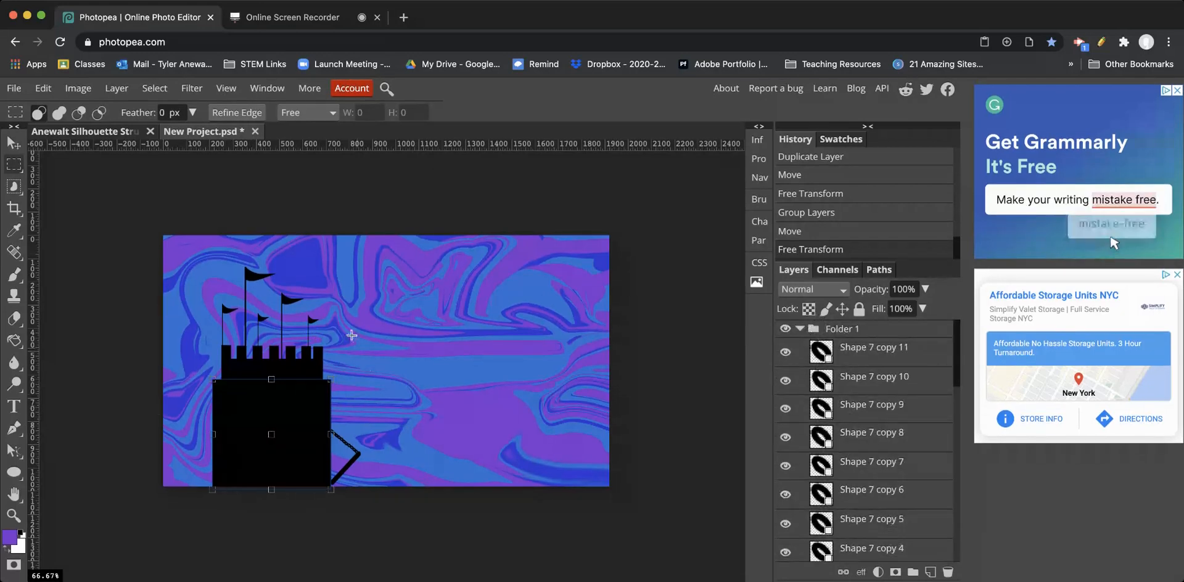
click(876, 357)
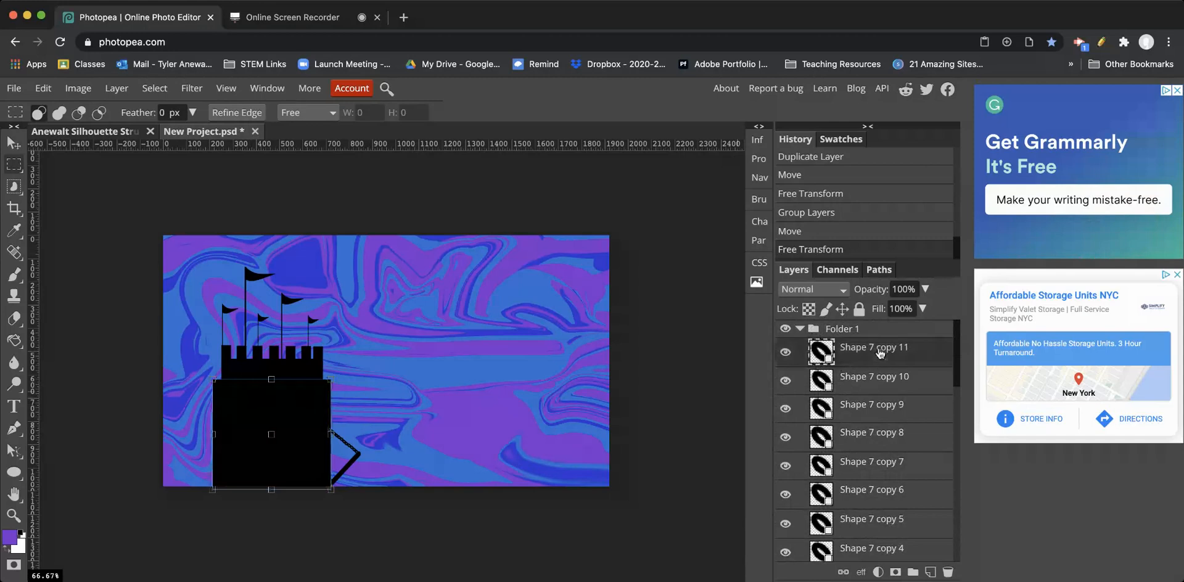
scroll(873, 482, down, 5)
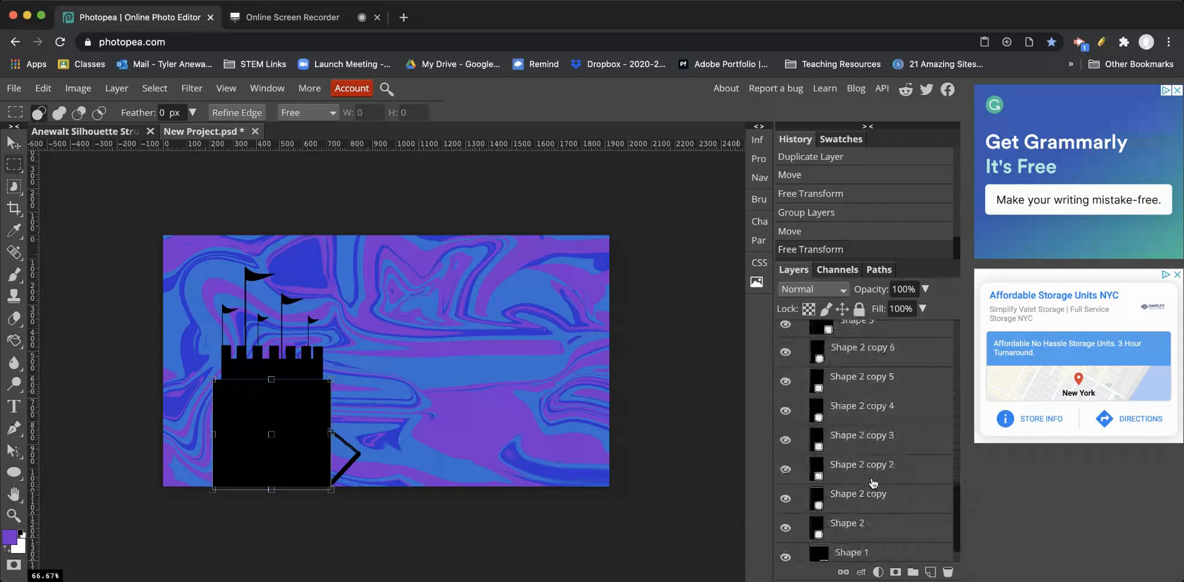
scroll(873, 483, up, 5)
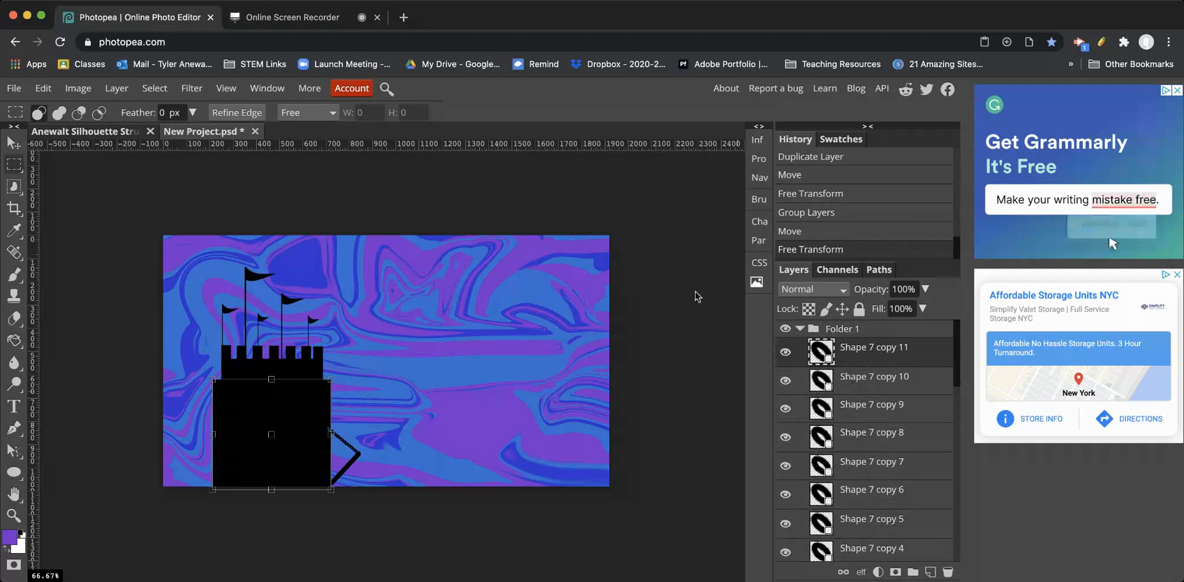
click(119, 90)
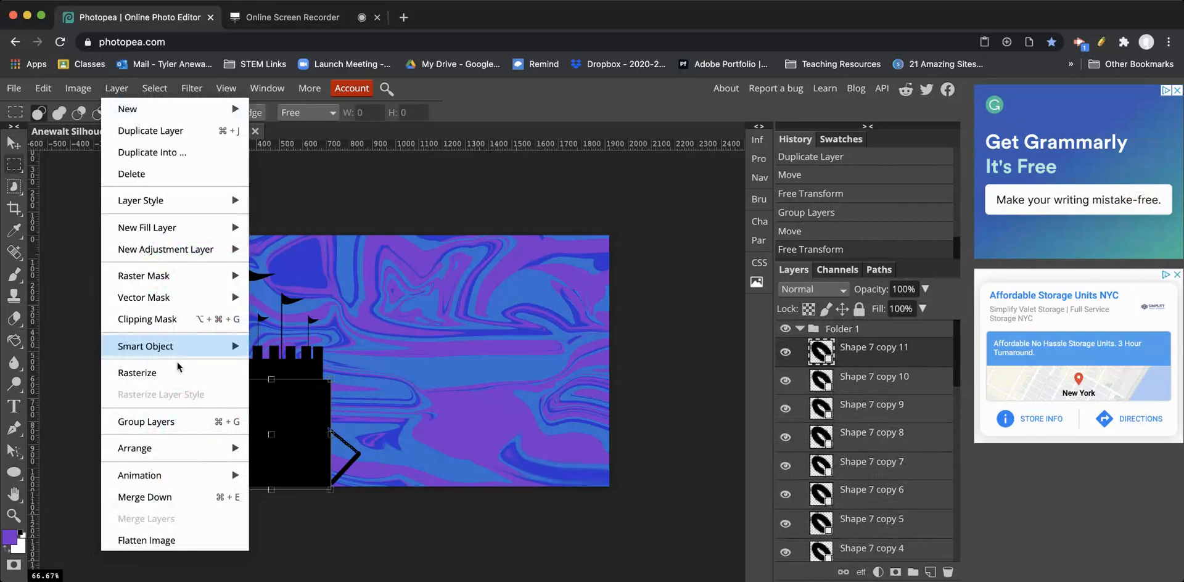
click(178, 502)
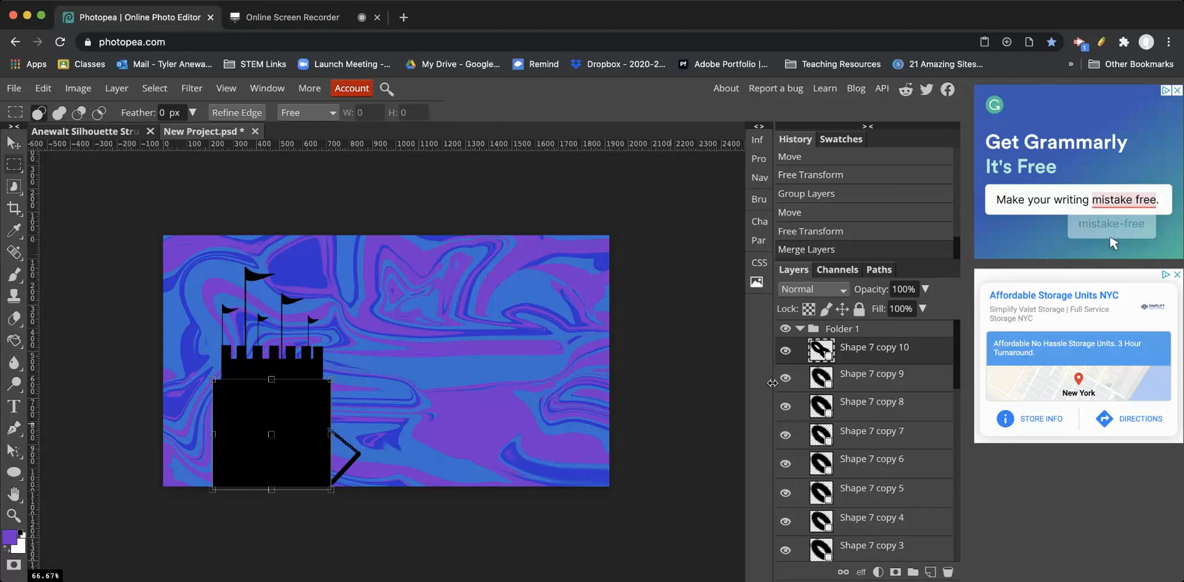
Step: Keep merging the shape layers in Folder 1 downward until only Shape 1 remains above the Background
key(ctrl+e)
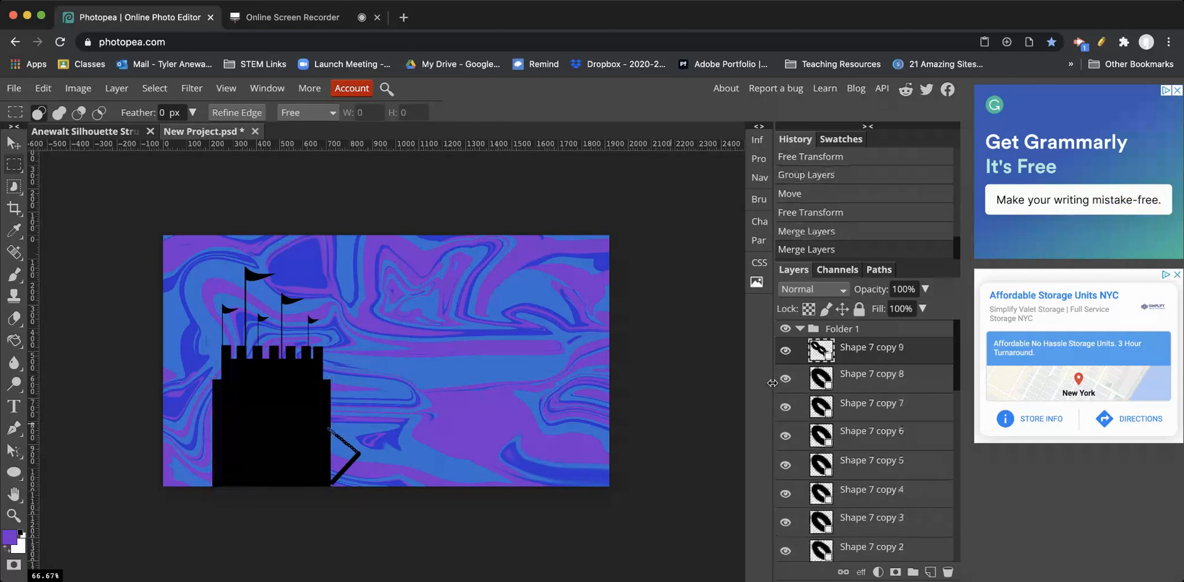
key(ctrl+e)
key(ctrl+e)
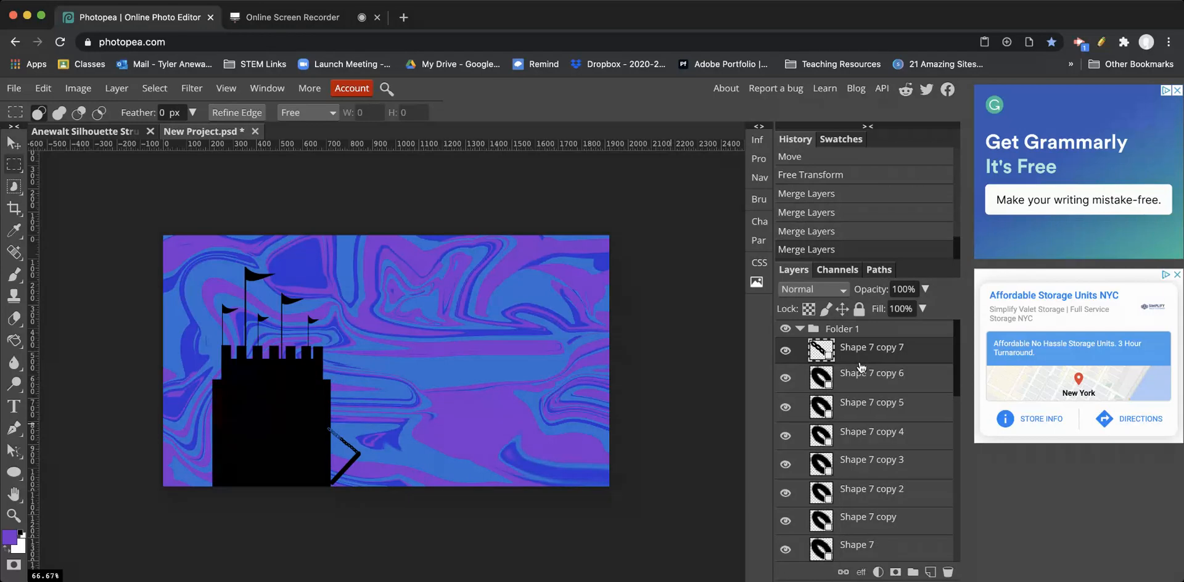
key(ctrl+e)
key(ctrl+e)
key(ctrl+e)
key(ctrl+e)
key(ctrl+e)
key(ctrl+e)
key(ctrl+e)
key(ctrl+e)
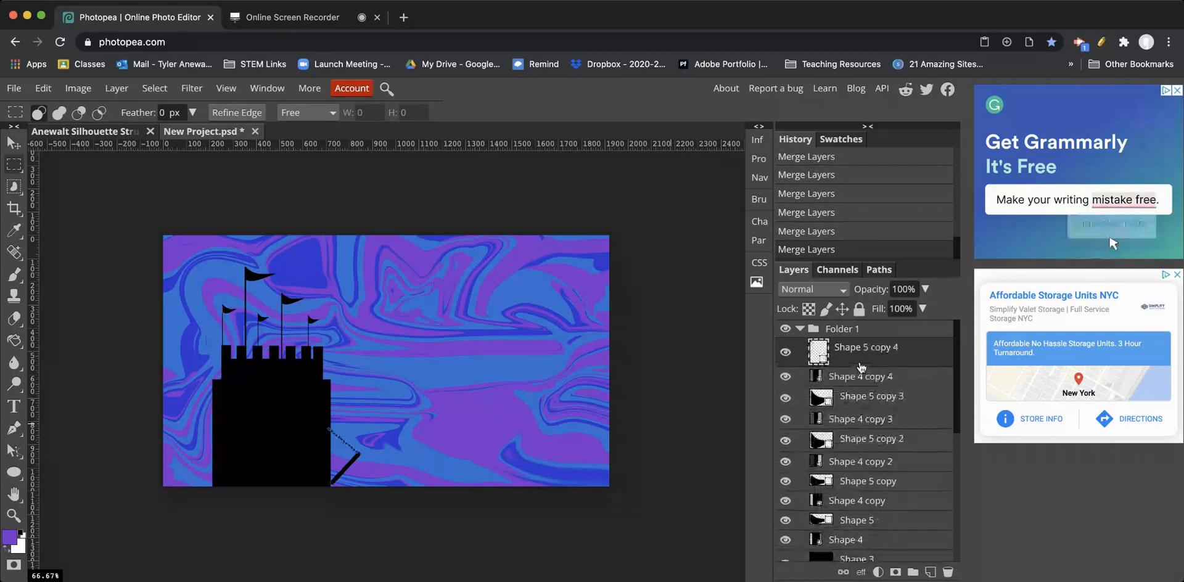
key(ctrl+e)
key(ctrl+e)
key(ctrl+e)
key(ctrl+e)
key(ctrl+e)
key(ctrl+e)
key(ctrl+e)
key(ctrl+e)
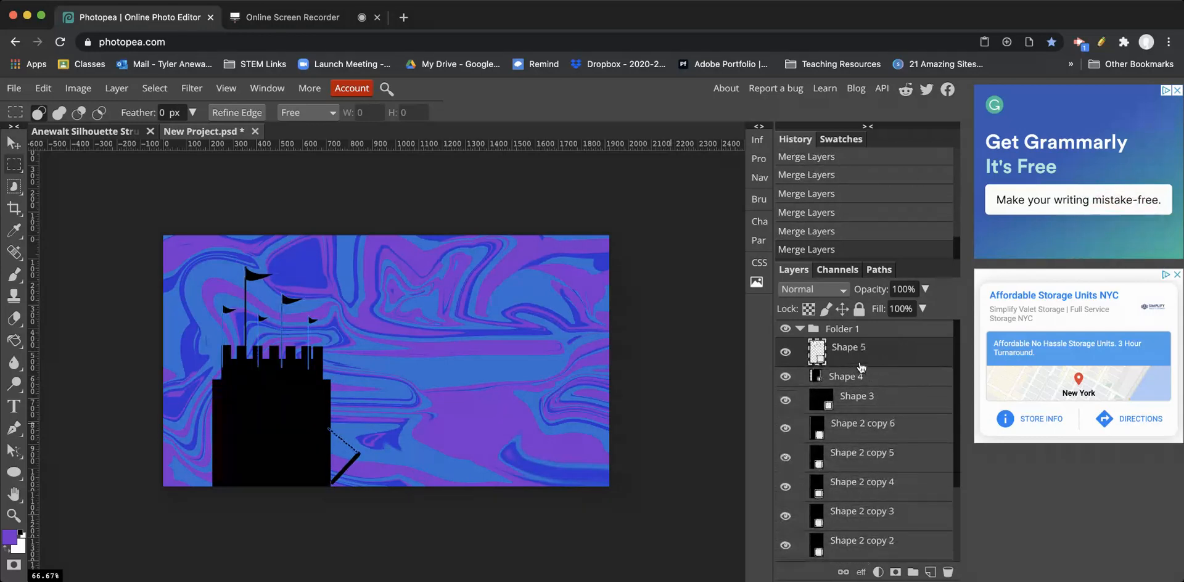
key(ctrl+e)
key(ctrl+e)
key(ctrl+e)
key(ctrl+e)
key(ctrl+e)
key(ctrl+e)
key(ctrl+e)
key(ctrl+e)
key(ctrl+e)
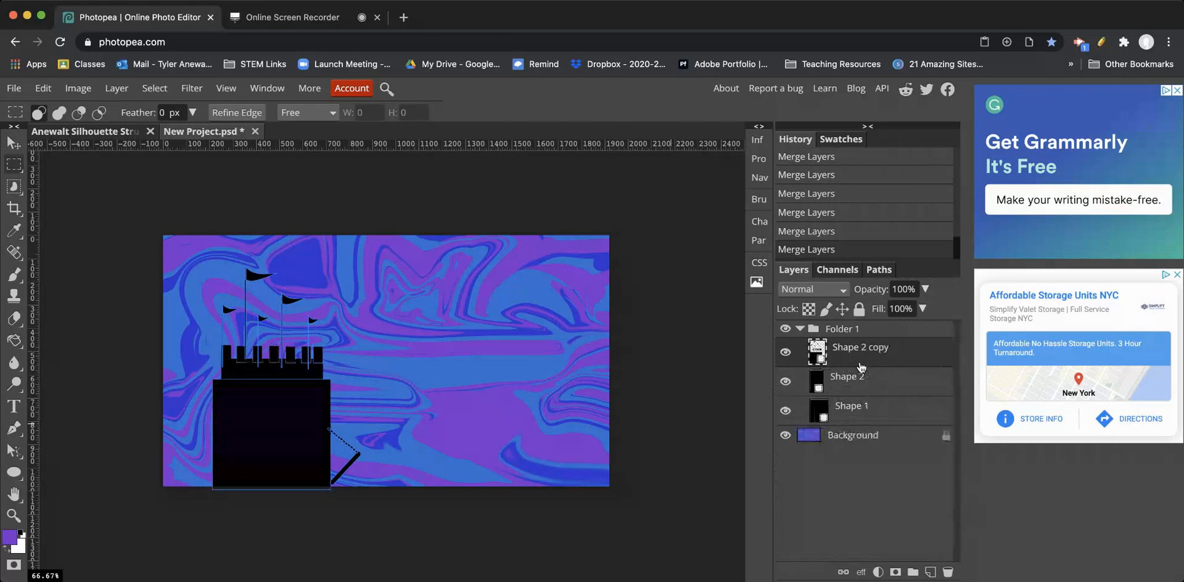
key(ctrl+e)
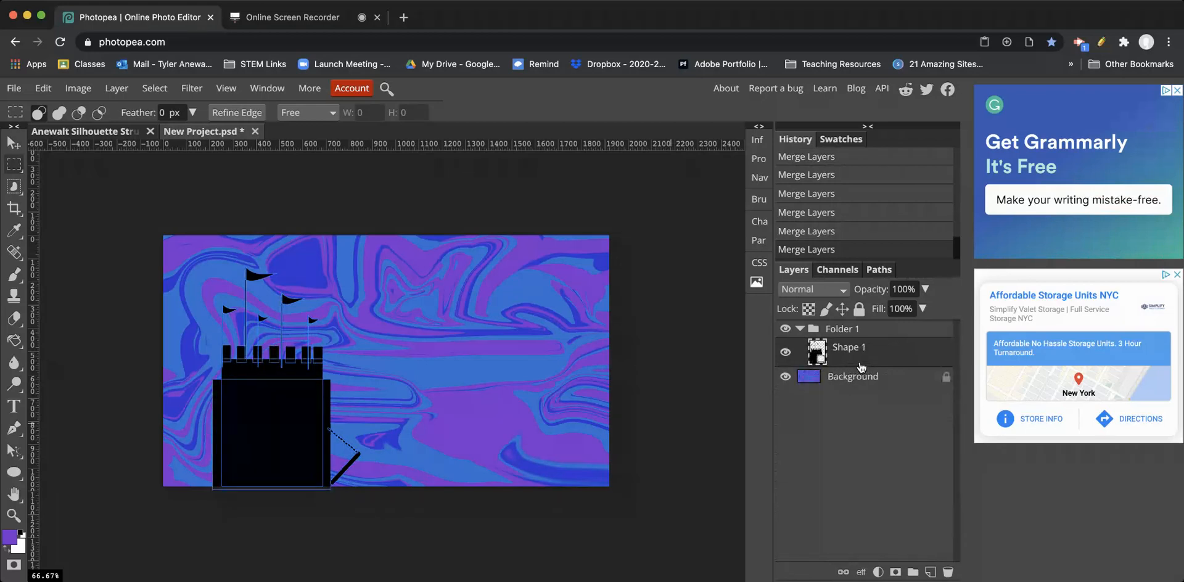
Step: Hide and show the merged Shape 1 layer to check that it holds the whole castle
click(791, 357)
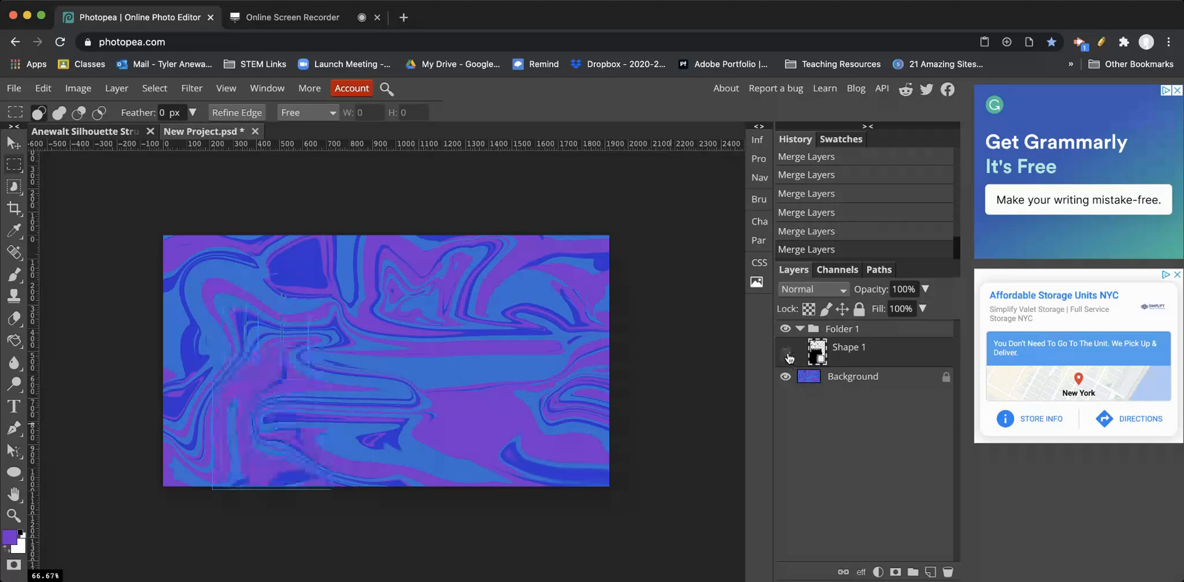
click(791, 357)
click(789, 356)
click(790, 356)
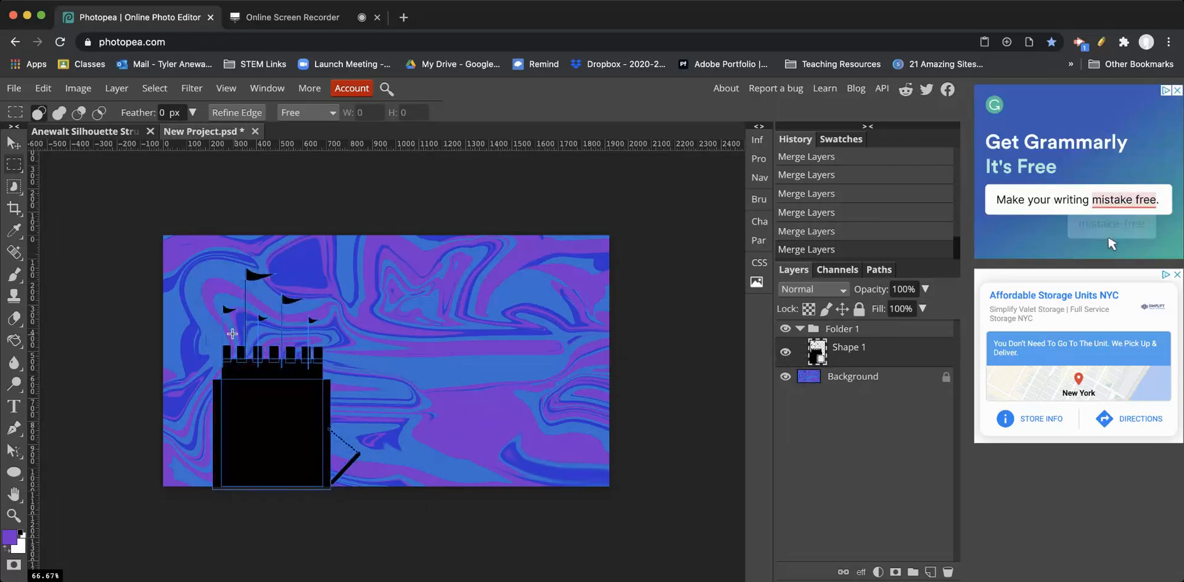
Step: Move the merged castle slightly up and left so it meets the canvas's lower edge, and deselect it
key(v)
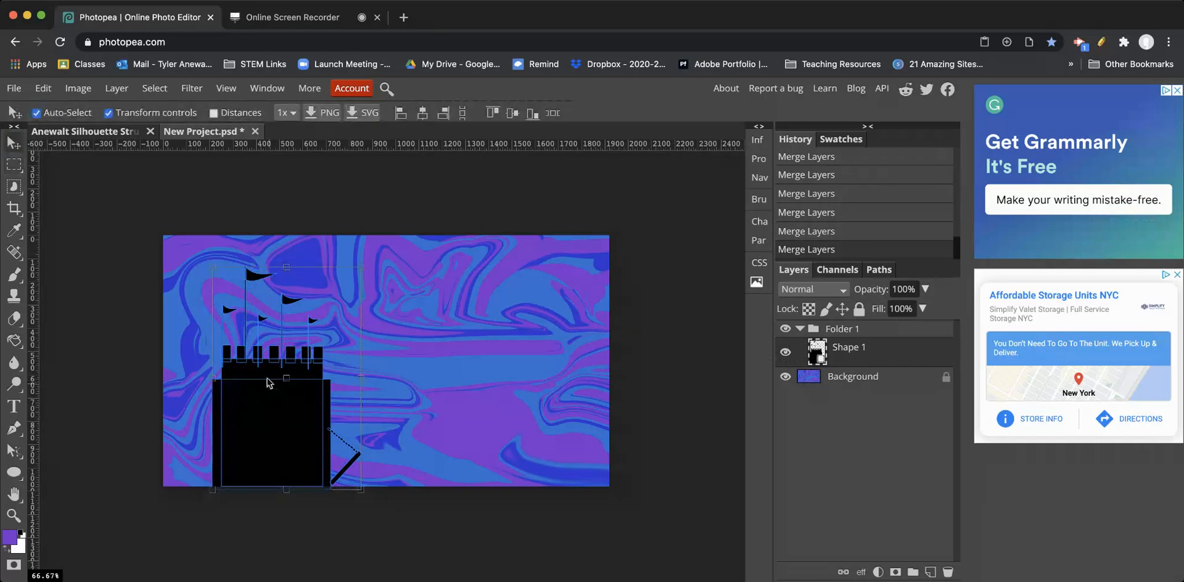
drag(259, 363, 263, 352)
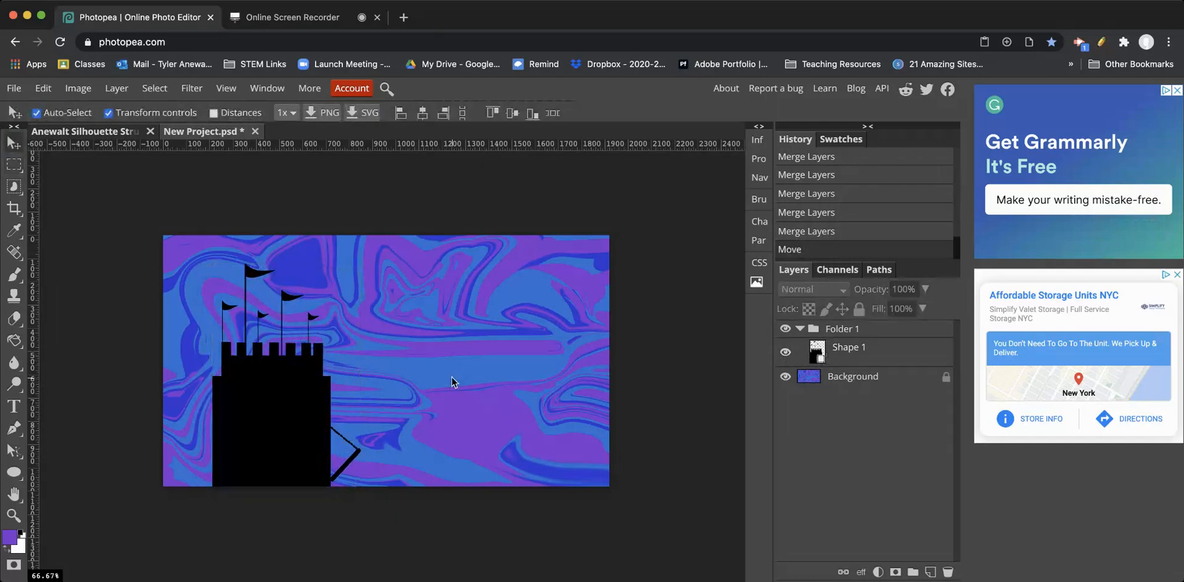
mouse_move(294, 299)
mouse_down()
mouse_move(319, 286)
mouse_move(286, 297)
mouse_up()
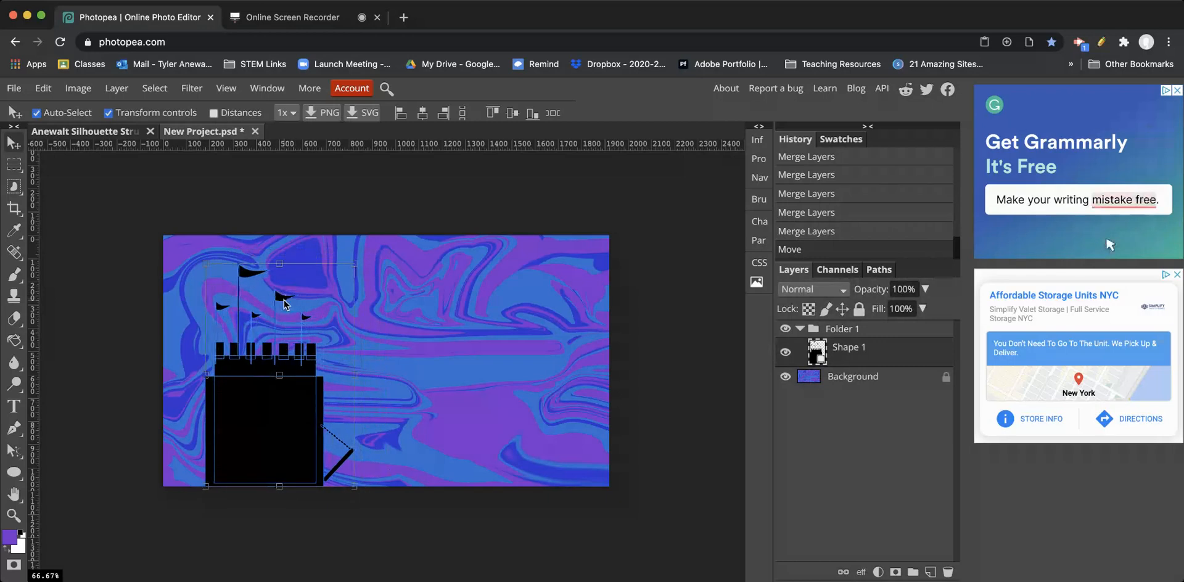
click(493, 402)
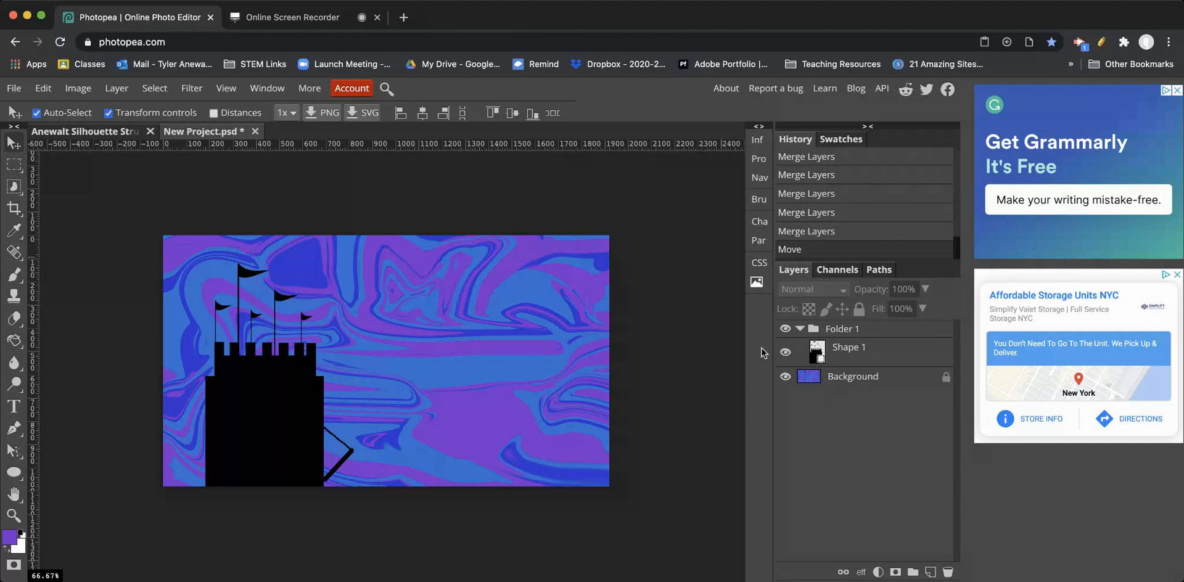
Step: Try to cut a rectangular window out of the castle's lower wall, and clear the selection
click(16, 166)
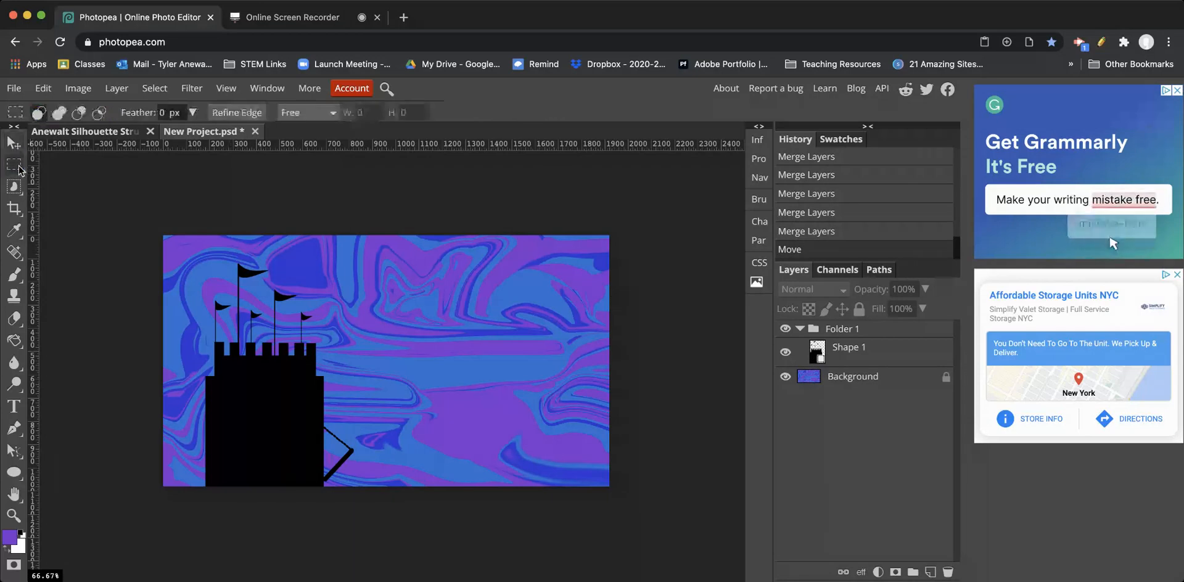
drag(229, 396, 254, 436)
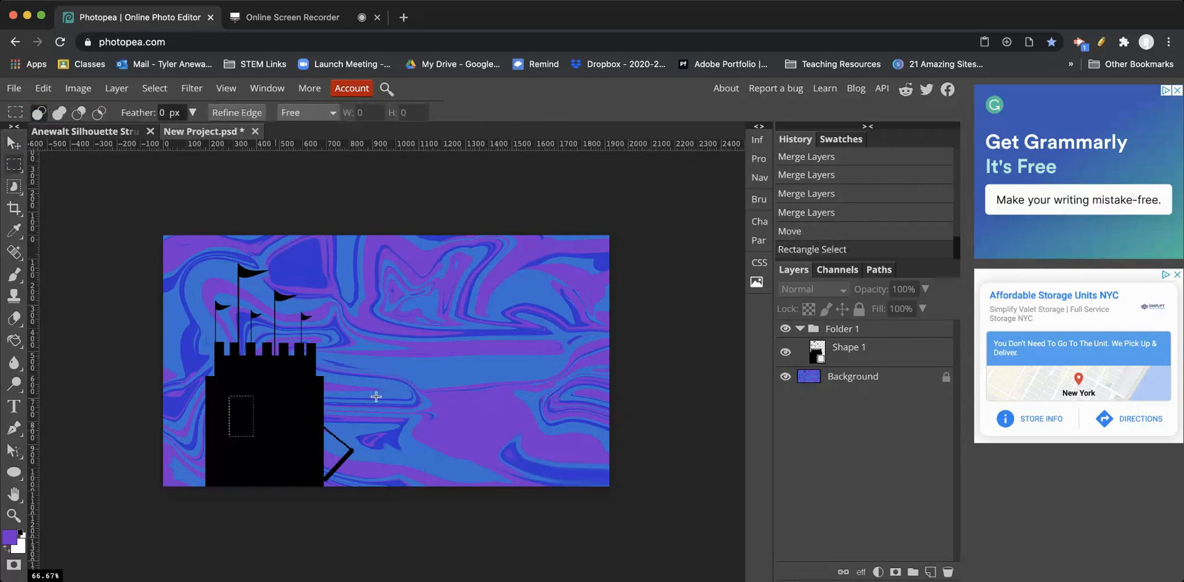
key(Delete)
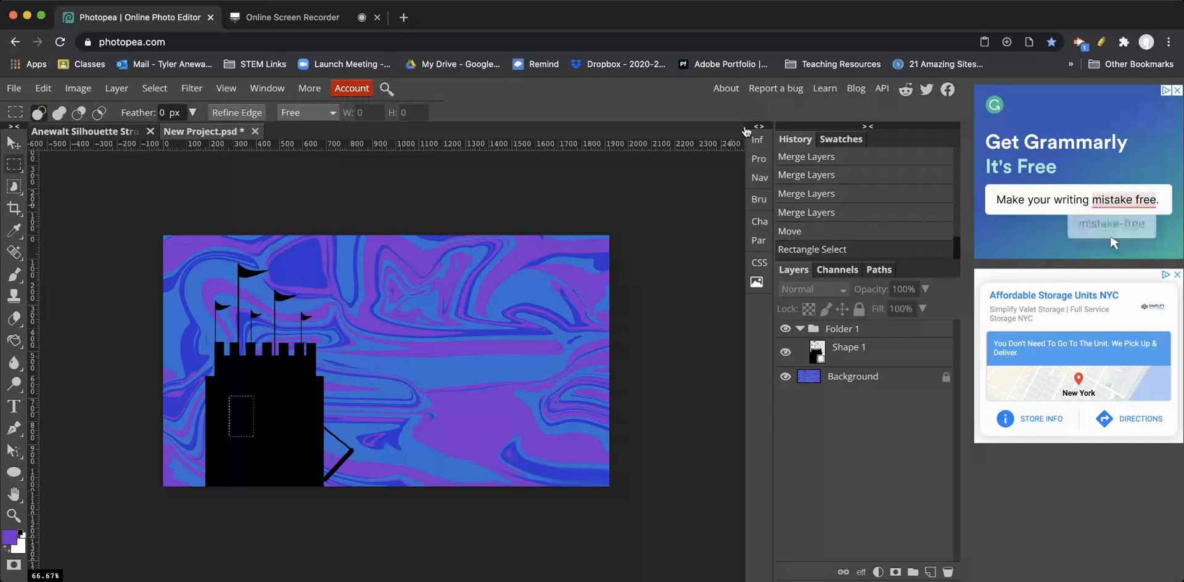
key(super+d)
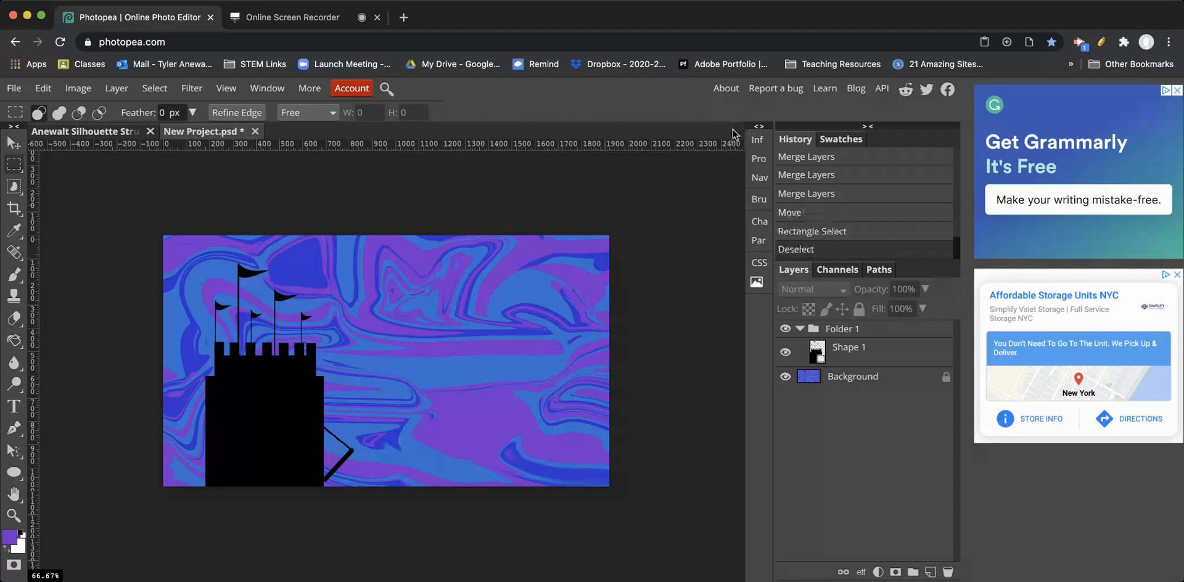
Step: Rasterize the merged Shape 1 castle layer and check it by hiding and showing it
super+click(830, 353)
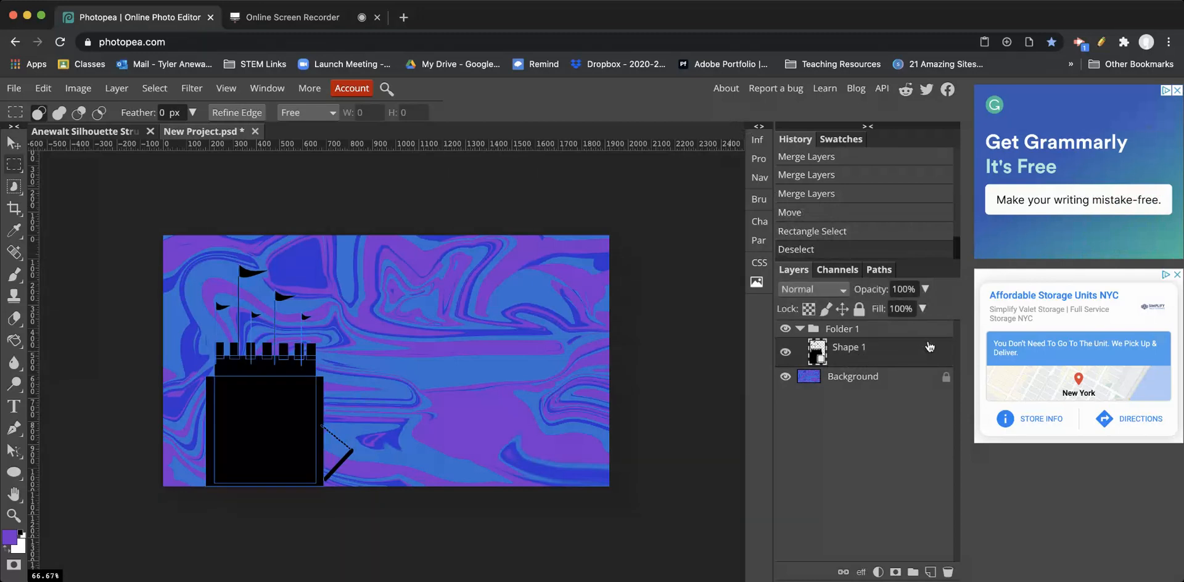
click(117, 88)
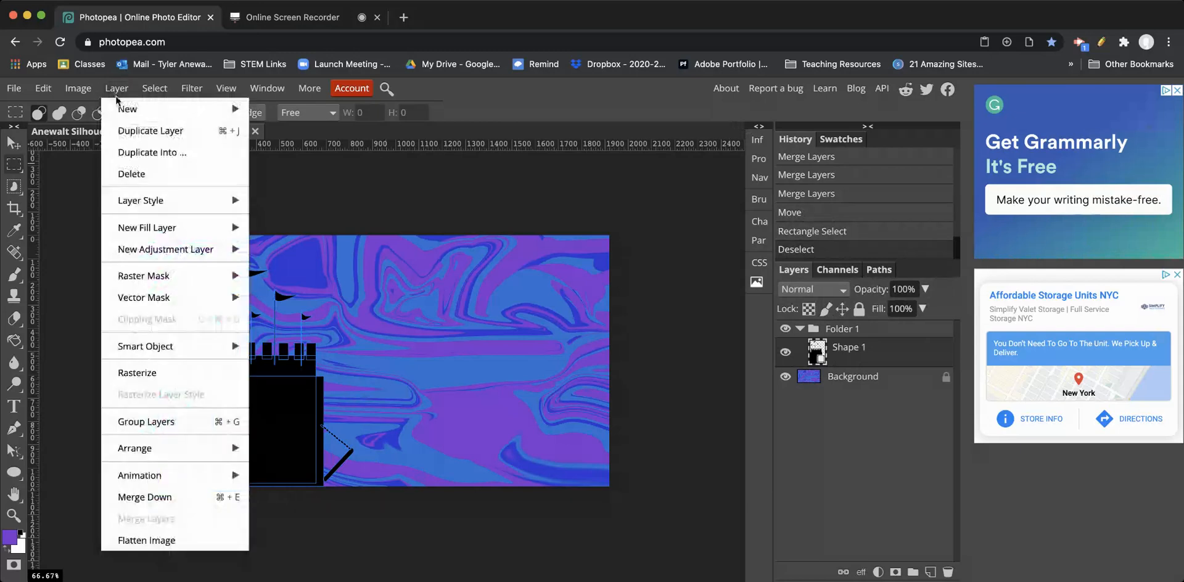
click(161, 373)
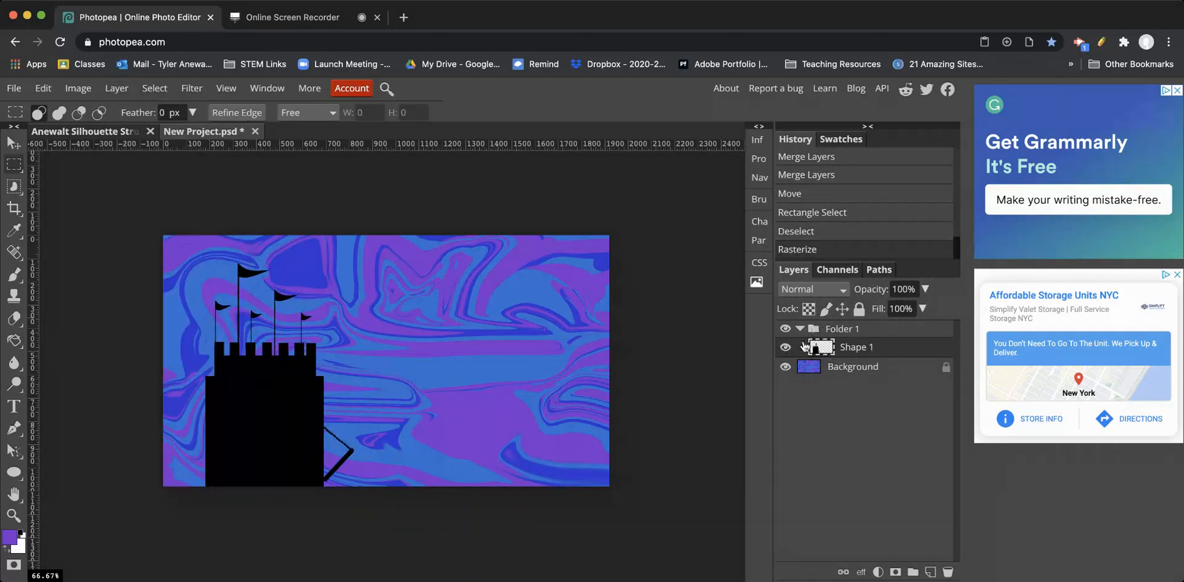
click(783, 348)
click(784, 349)
Step: Cut a rectangular window about 50 px wide and 100 px tall from the upper left of the castle's lower wall
scroll(243, 415, up, 10)
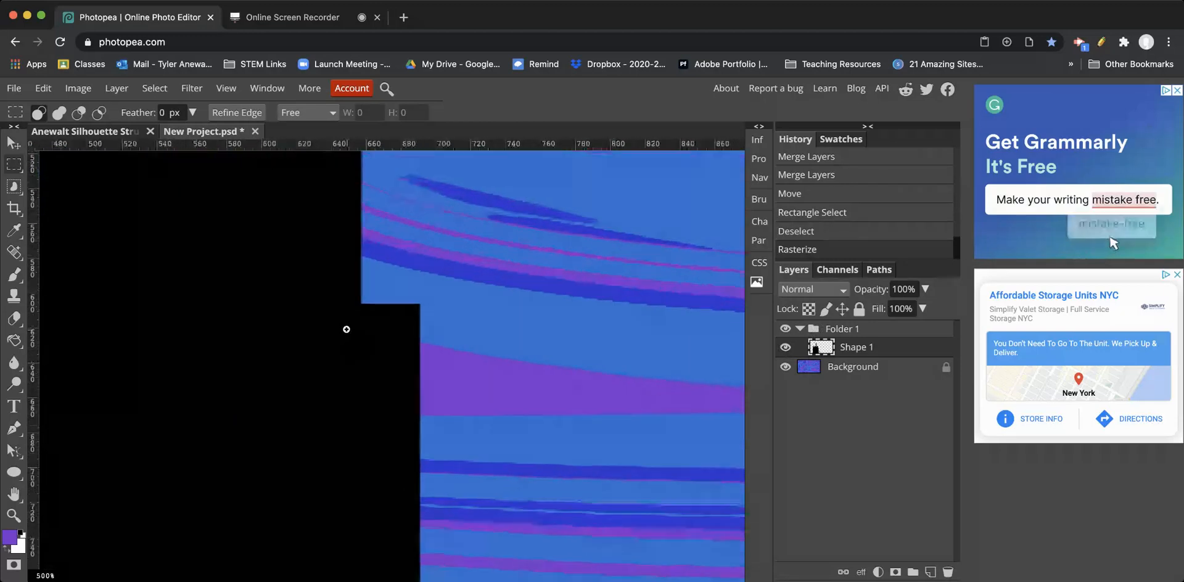
scroll(348, 328, up, 4)
scroll(370, 324, down, 2)
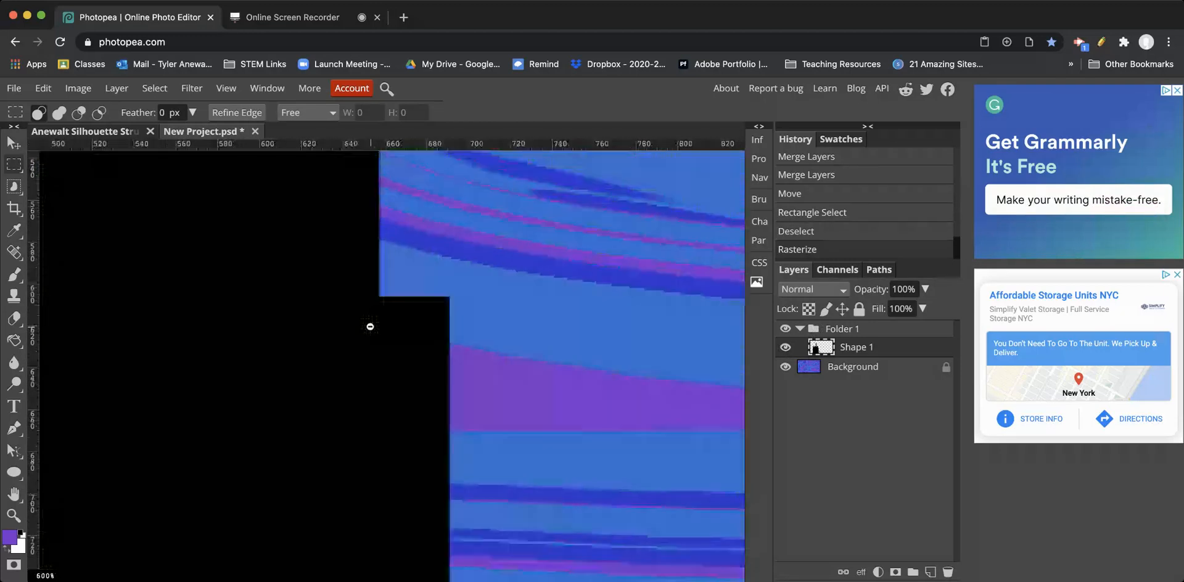
scroll(370, 327, down, 4)
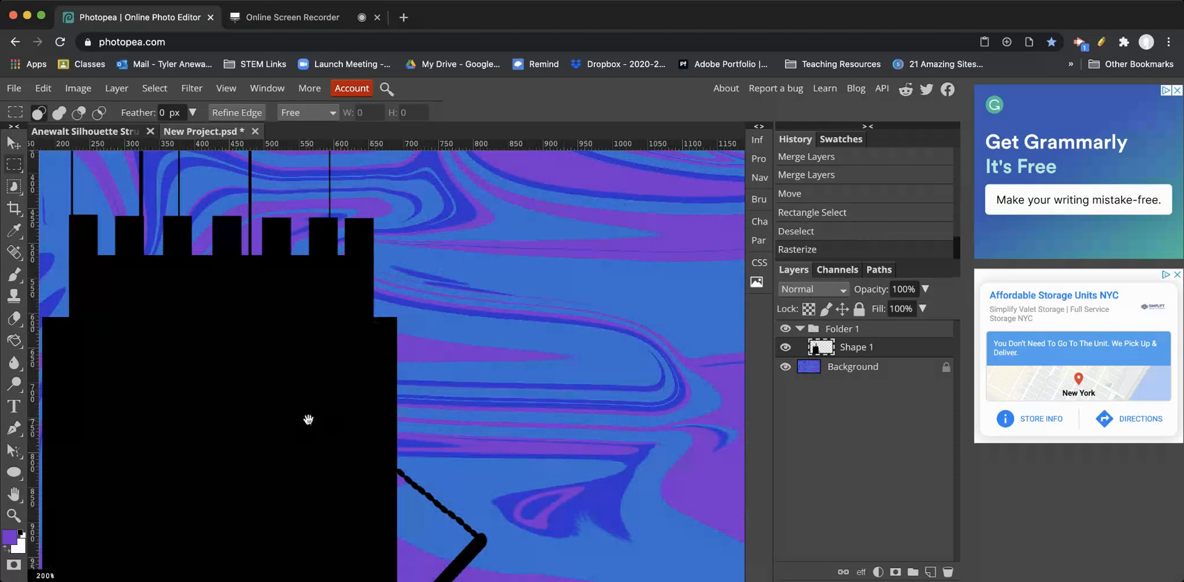
drag(308, 420, 431, 333)
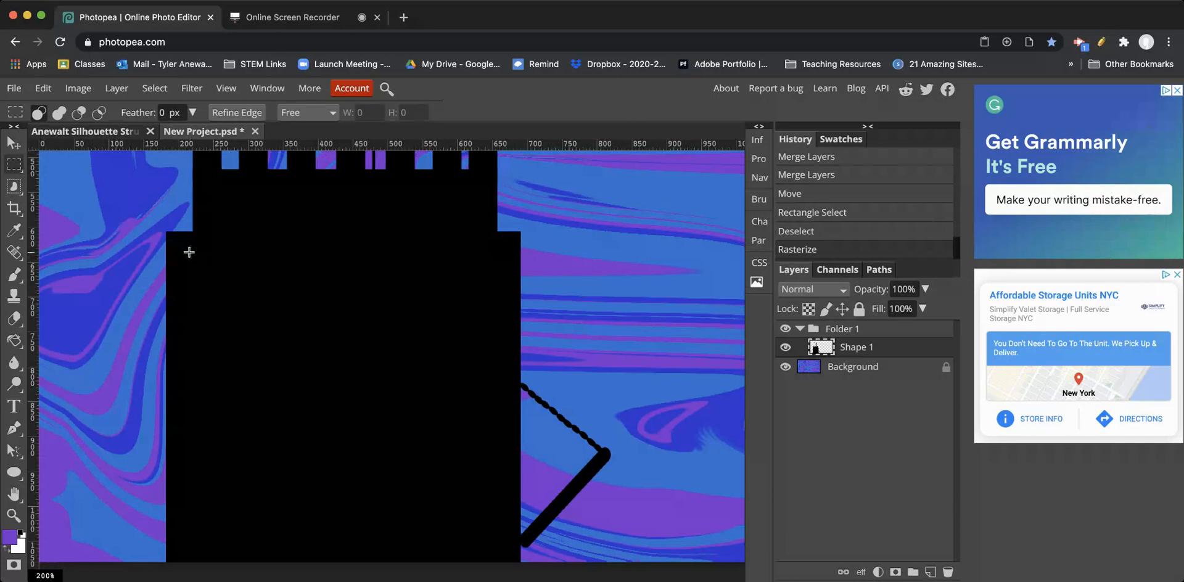
drag(189, 253, 222, 323)
key(Delete)
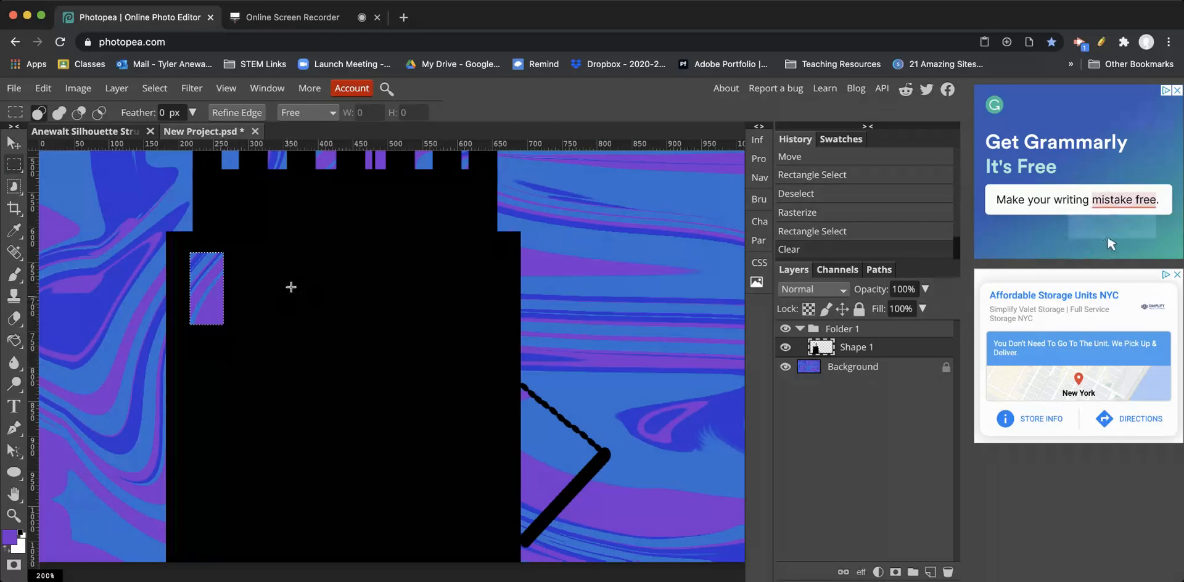
Step: Select a row of eight narrow upright rectangles across the castle's lower wall, beside the first cut-out window
drag(234, 251, 261, 325)
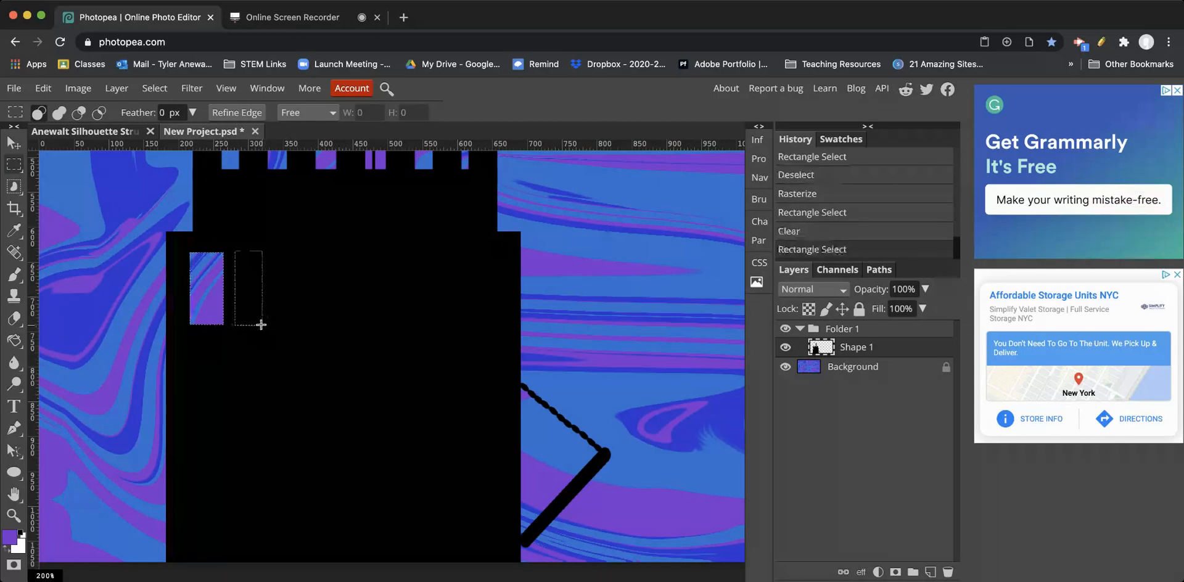
key(shift)
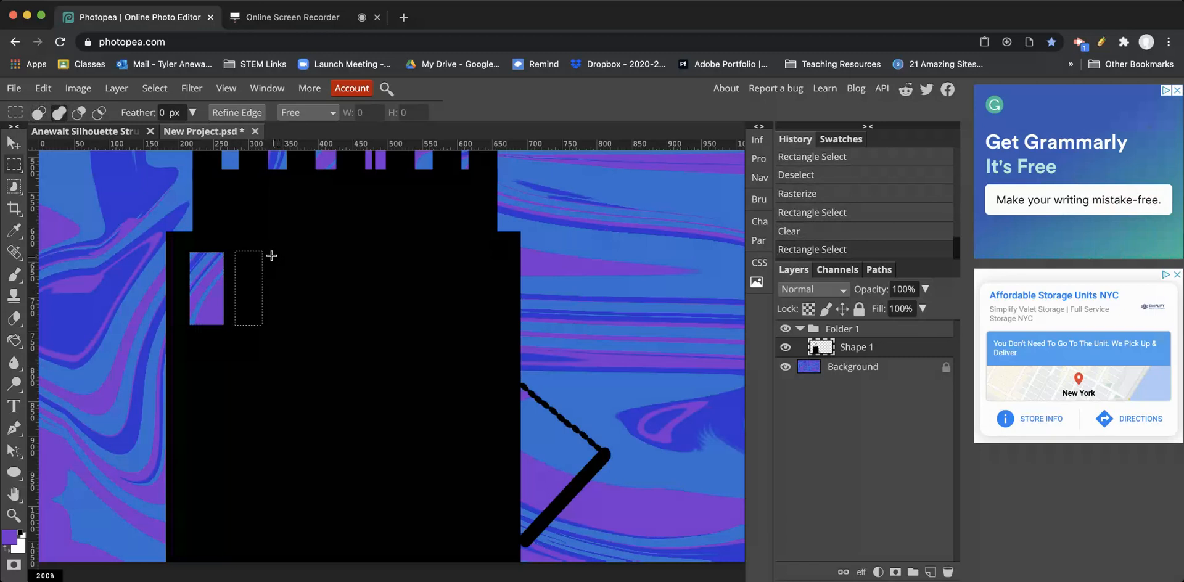
drag(272, 250, 296, 330)
drag(308, 251, 326, 333)
drag(334, 250, 357, 336)
drag(371, 246, 391, 336)
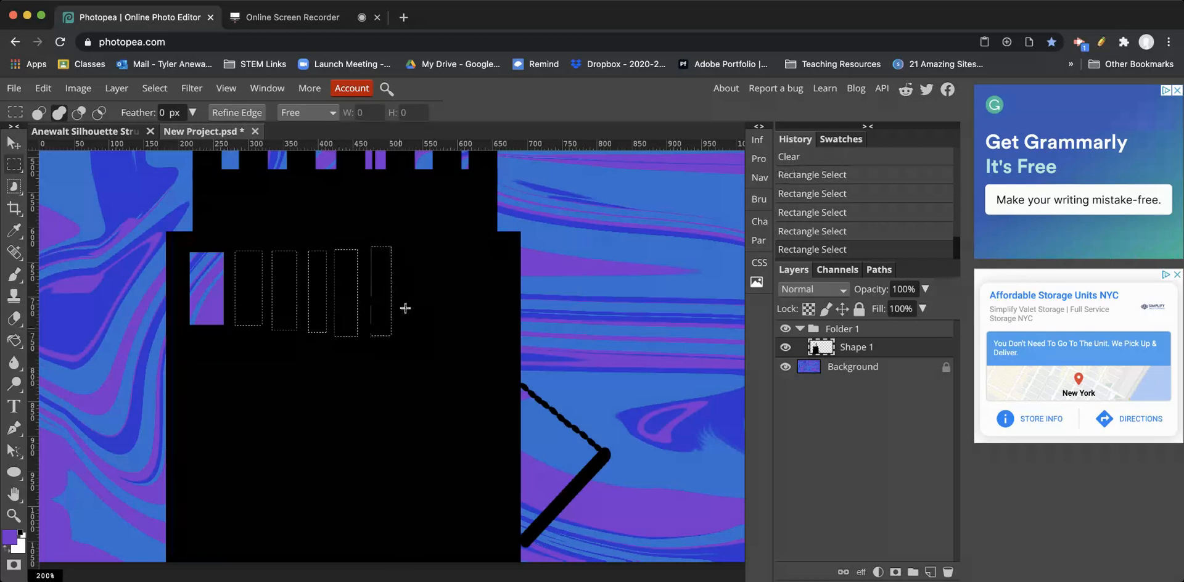
drag(404, 245, 423, 336)
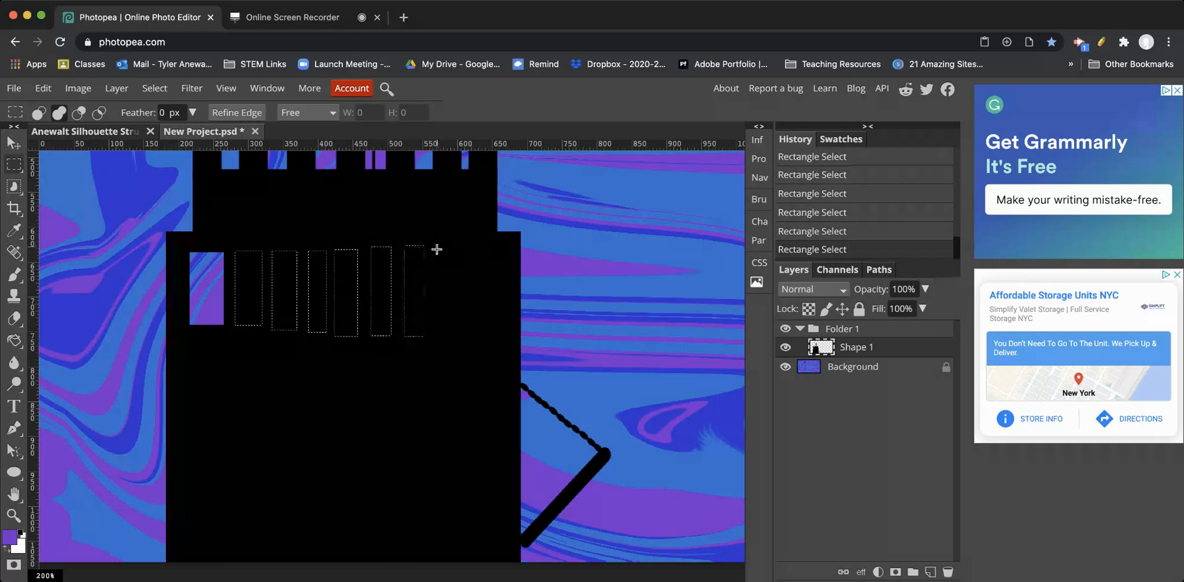
drag(436, 250, 491, 333)
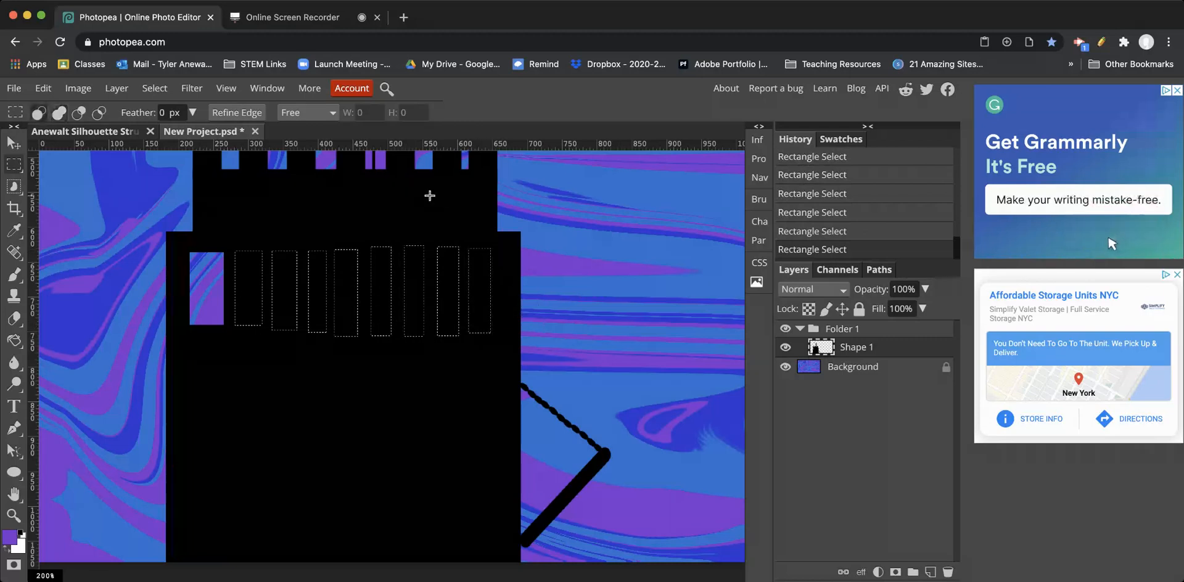
Step: Subtract a thin horizontal band across the row of selected rectangles to split them into upper and lower panes
key(alt)
key(alt)
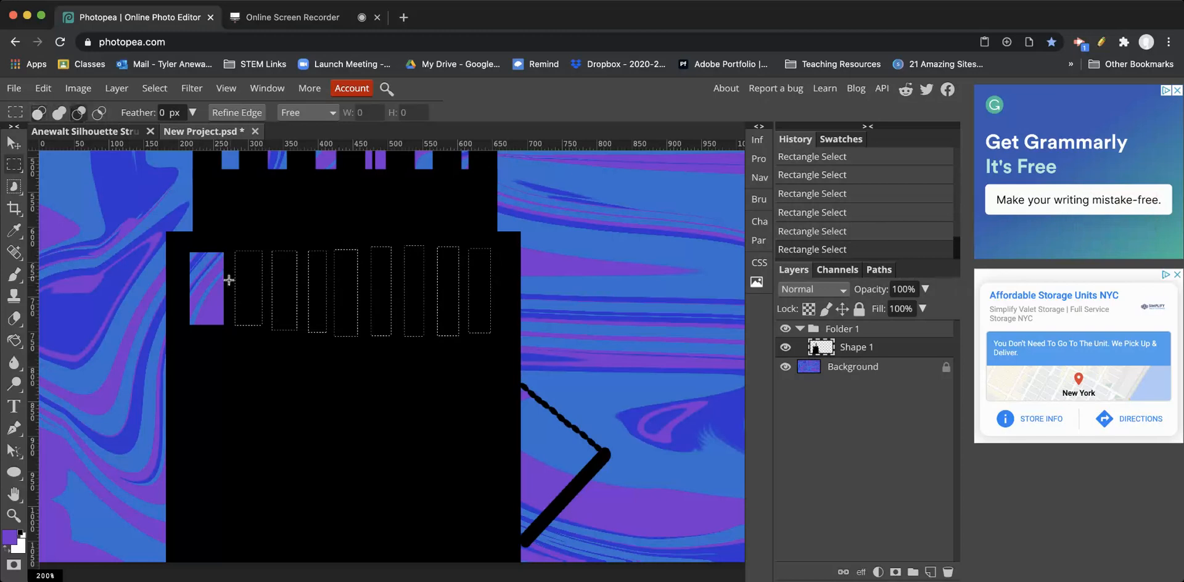
drag(217, 285, 503, 292)
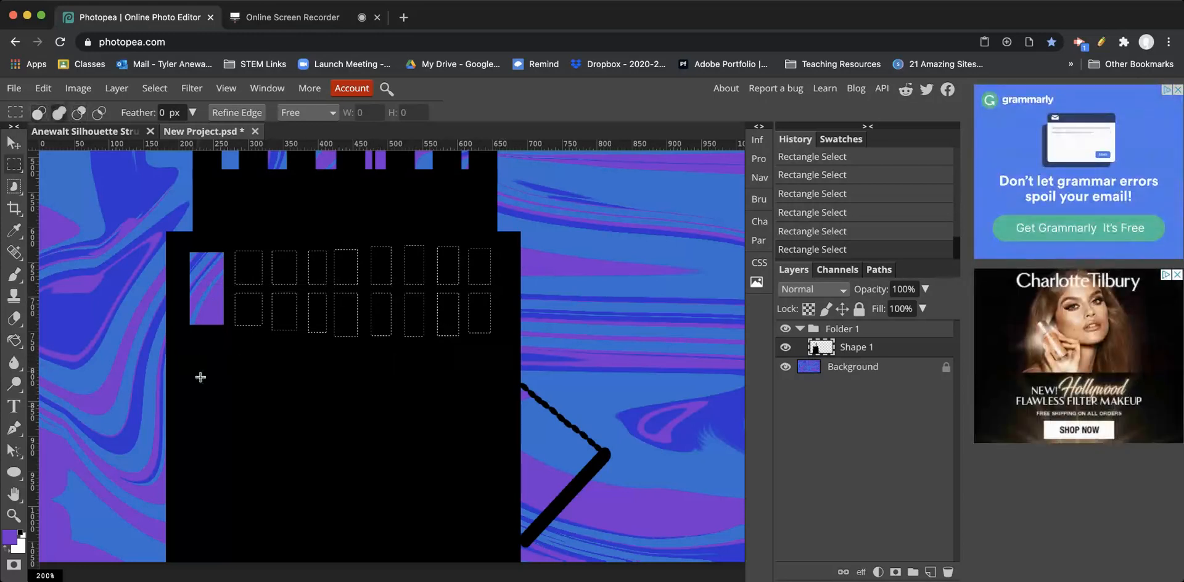
Step: Add a wide rectangle below to the selection, subtract one horizontal and five vertical bands from it, and clear all selected windows from the castle
drag(197, 375, 489, 442)
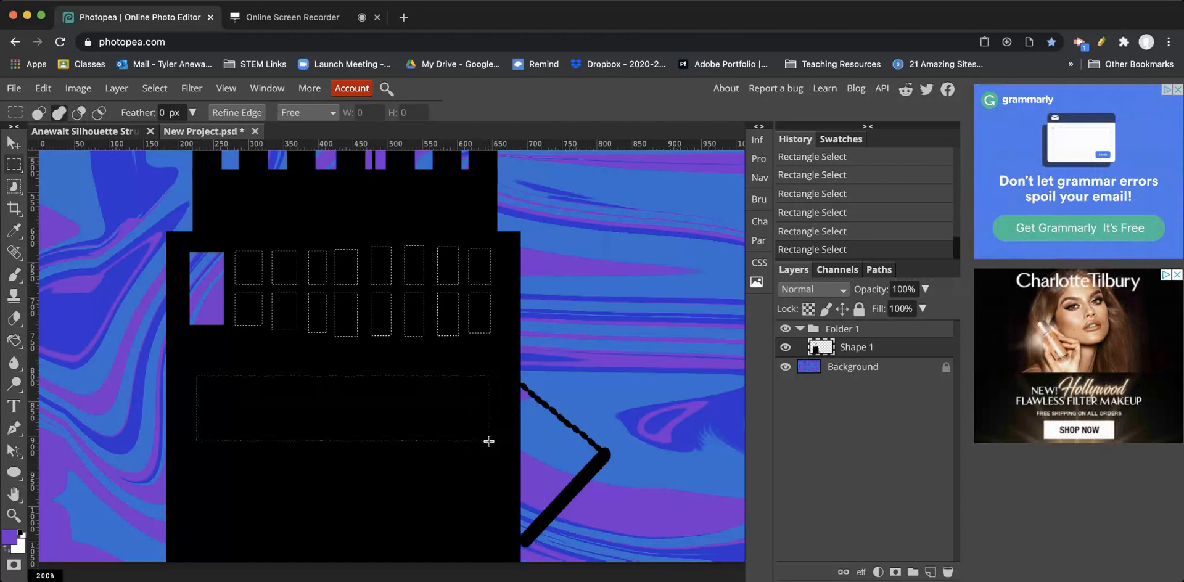
key(alt)
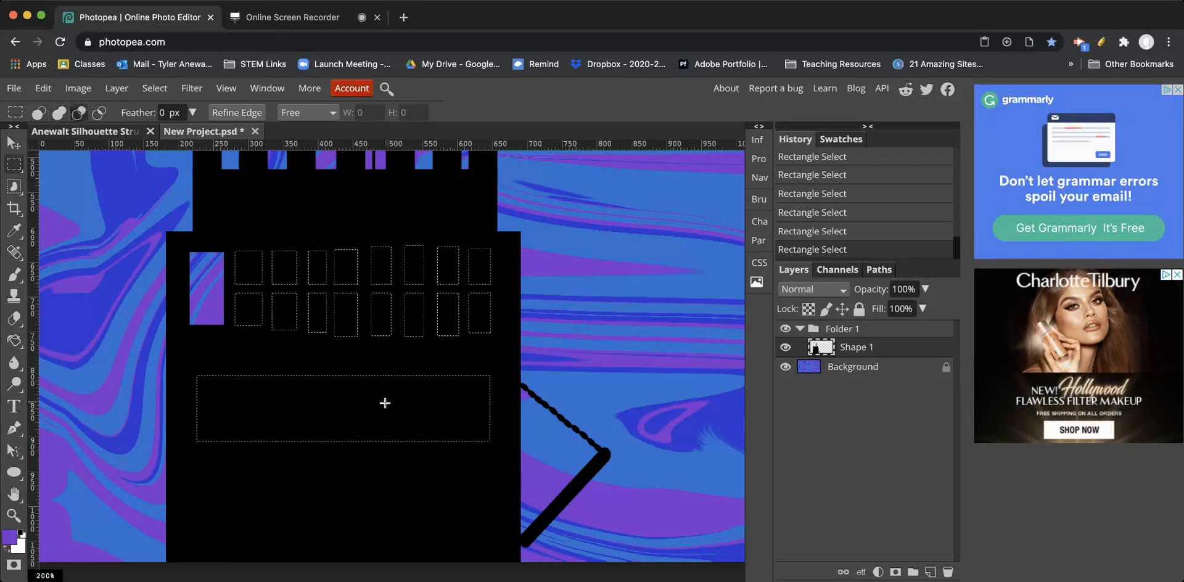
drag(181, 397, 521, 414)
drag(228, 363, 250, 460)
drag(278, 364, 303, 467)
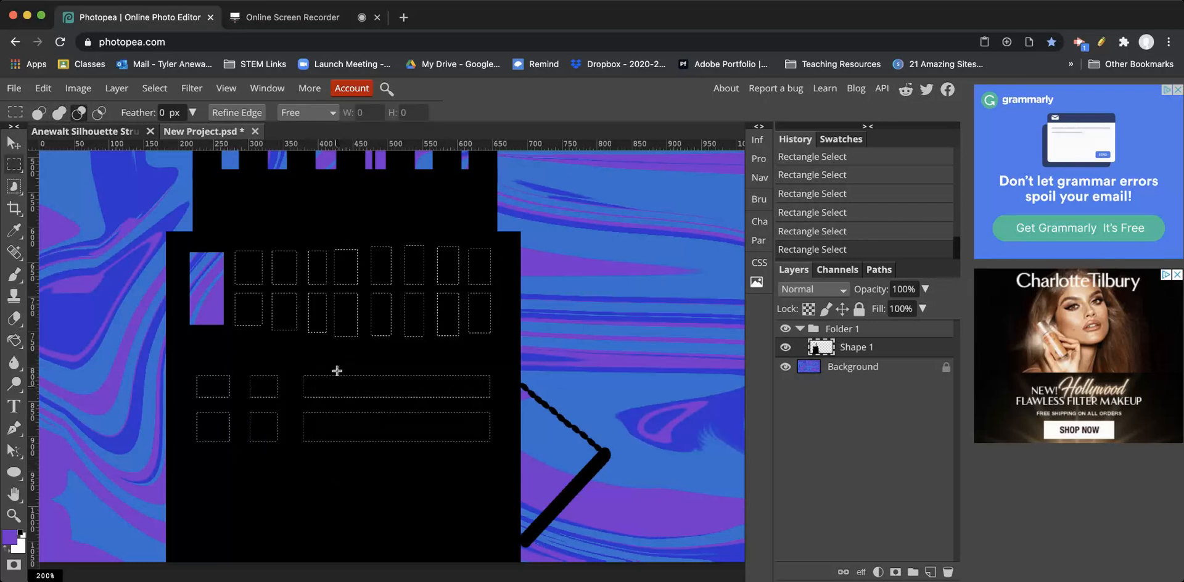
drag(335, 363, 358, 466)
drag(398, 363, 414, 466)
drag(444, 368, 462, 457)
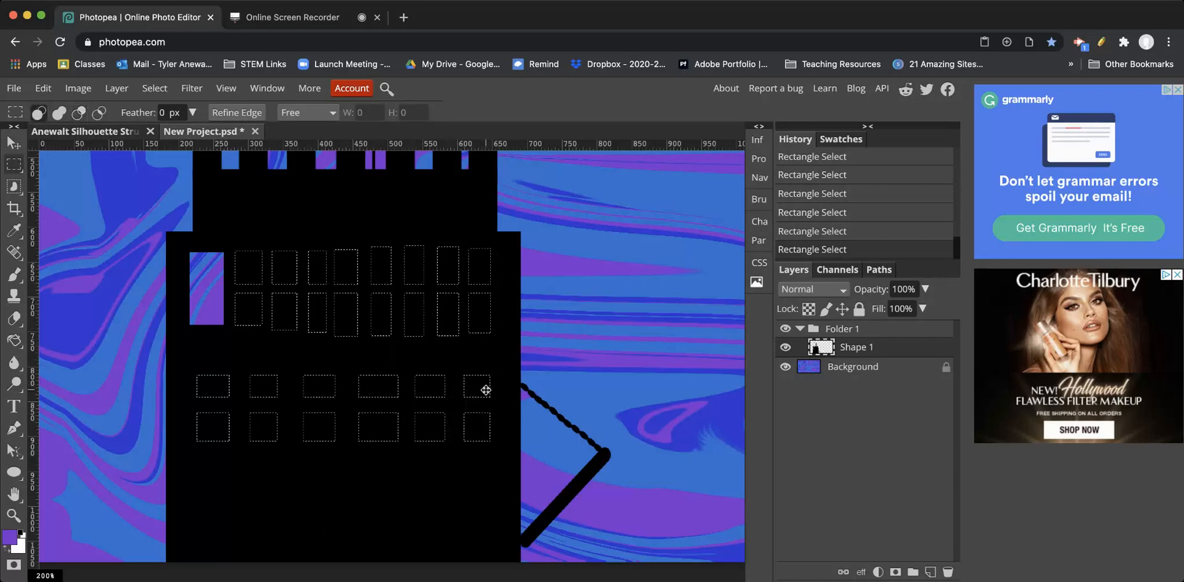
key(Delete)
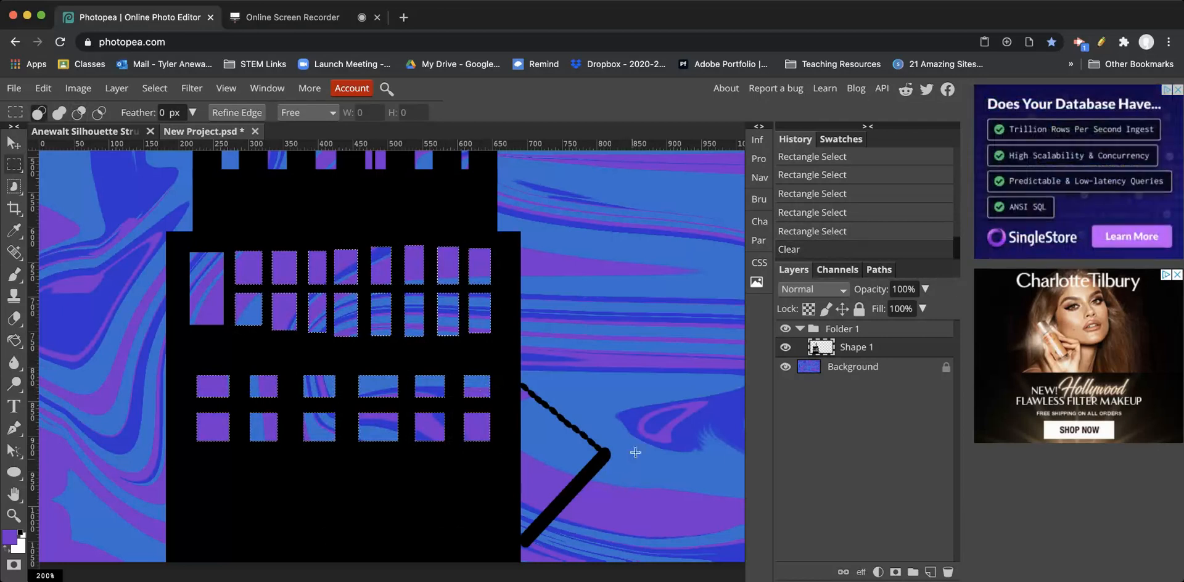
Step: Cut a rectangular opening about 180 px wide and 110 px tall out of the castle's lower left corner
scroll(635, 452, down, 3)
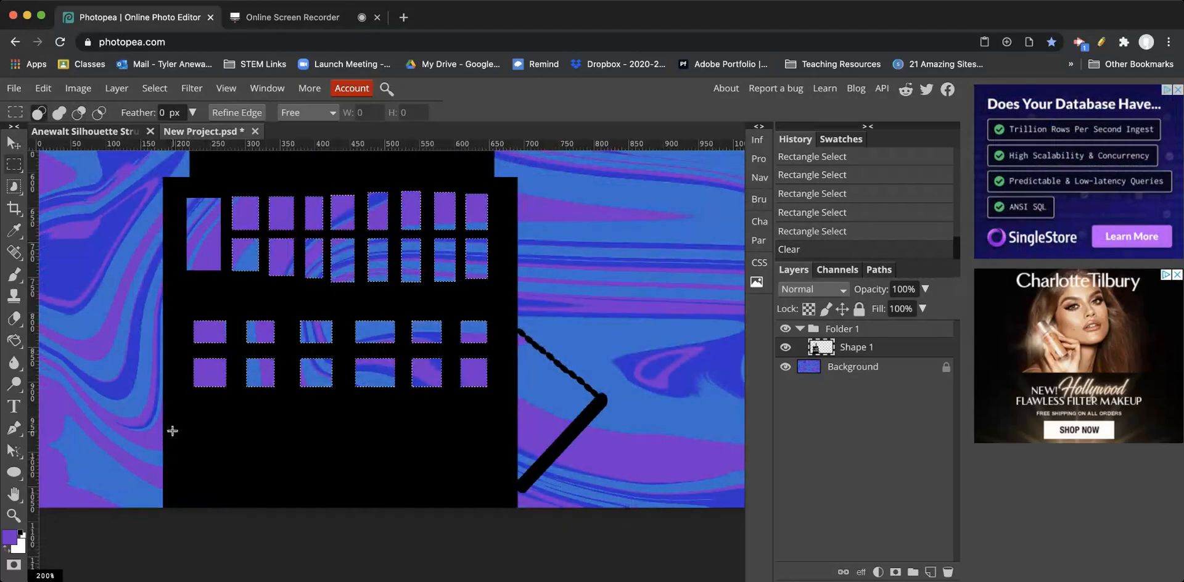
drag(154, 417, 283, 491)
key(Delete)
key(Delete)
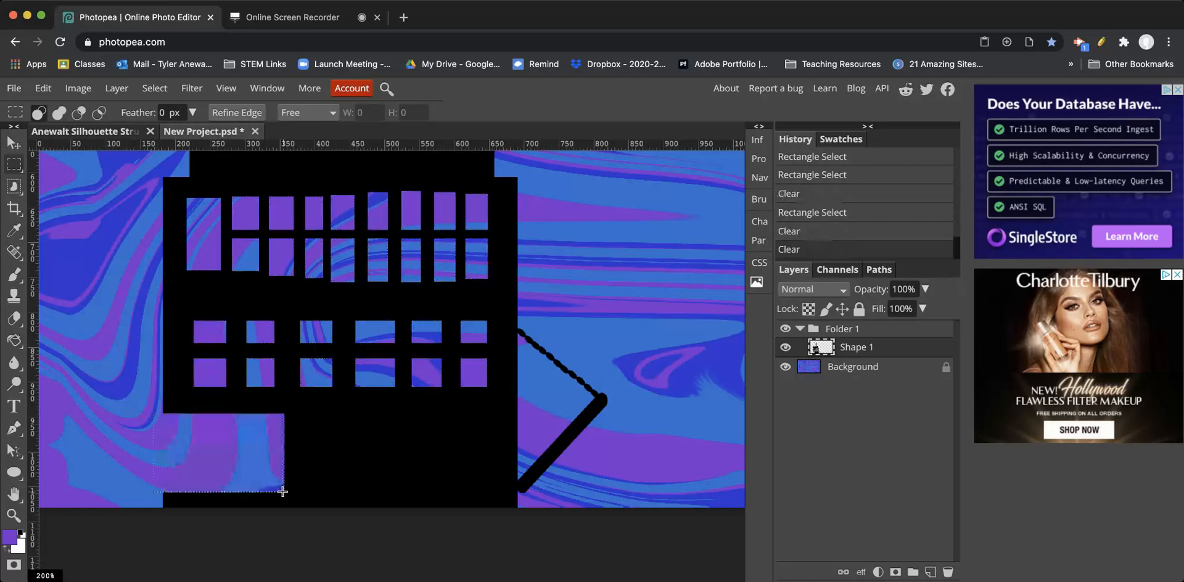
Step: Clear the selection and draw six vertical black lines, 5 px wide, as bars across the lower left opening
right_click(14, 472)
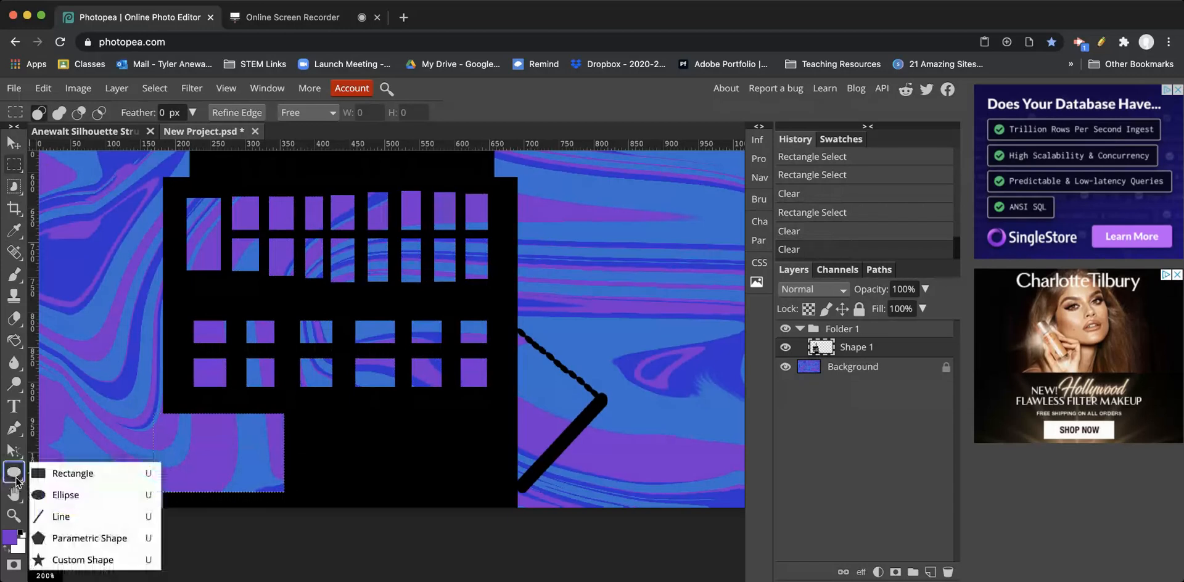
click(62, 516)
key(ctrl+d)
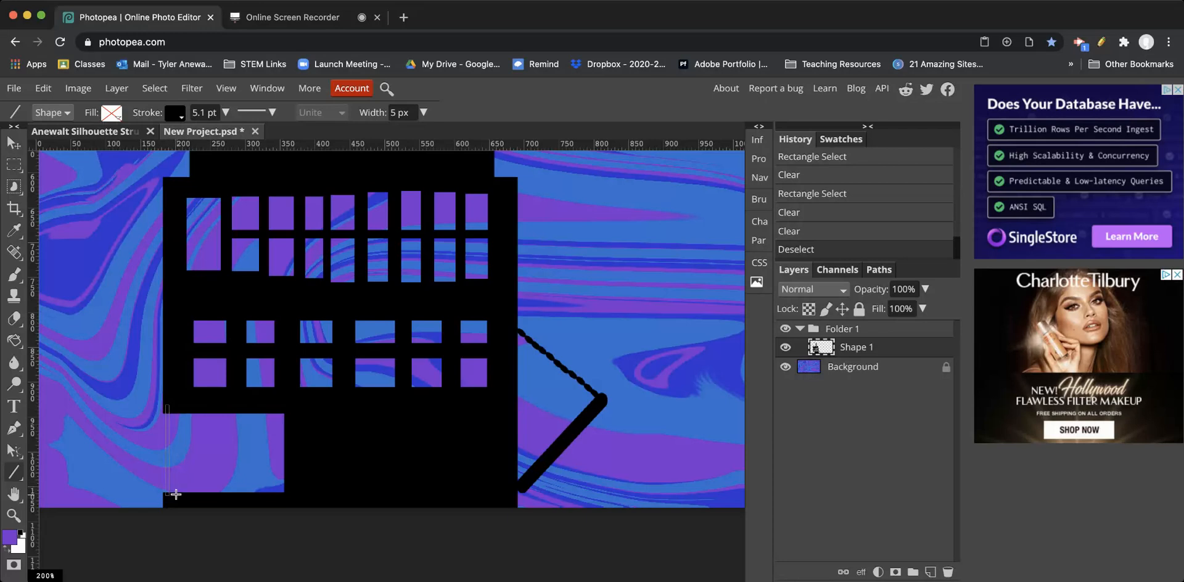
drag(180, 496, 180, 500)
drag(211, 409, 209, 497)
drag(232, 404, 232, 507)
drag(96, 407, 69, 431)
key(ctrl+z)
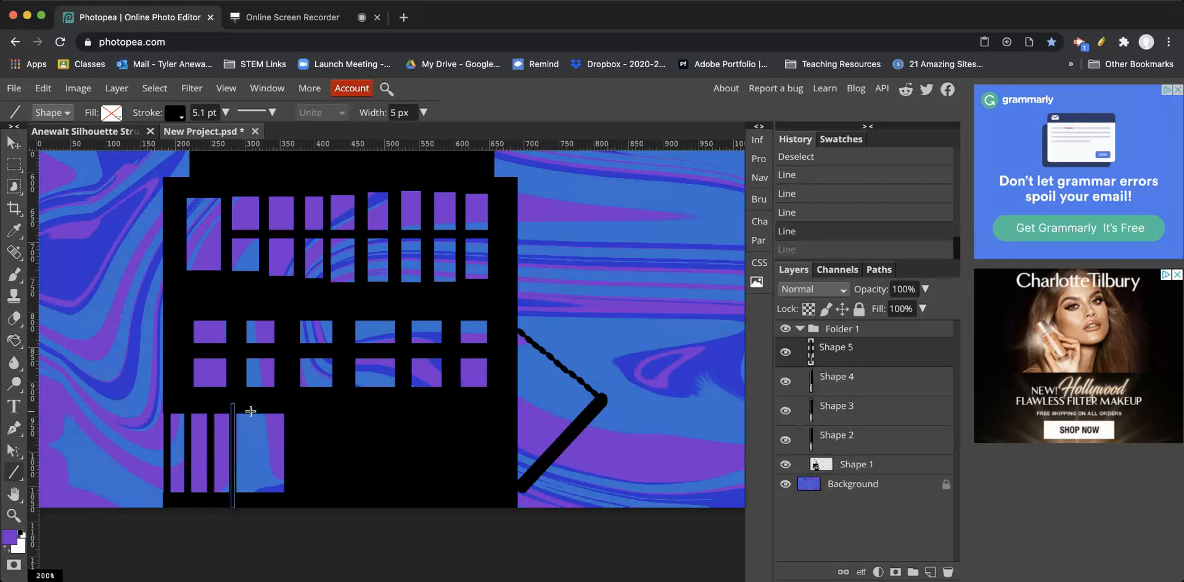
drag(253, 496, 252, 497)
drag(273, 406, 273, 495)
click(14, 142)
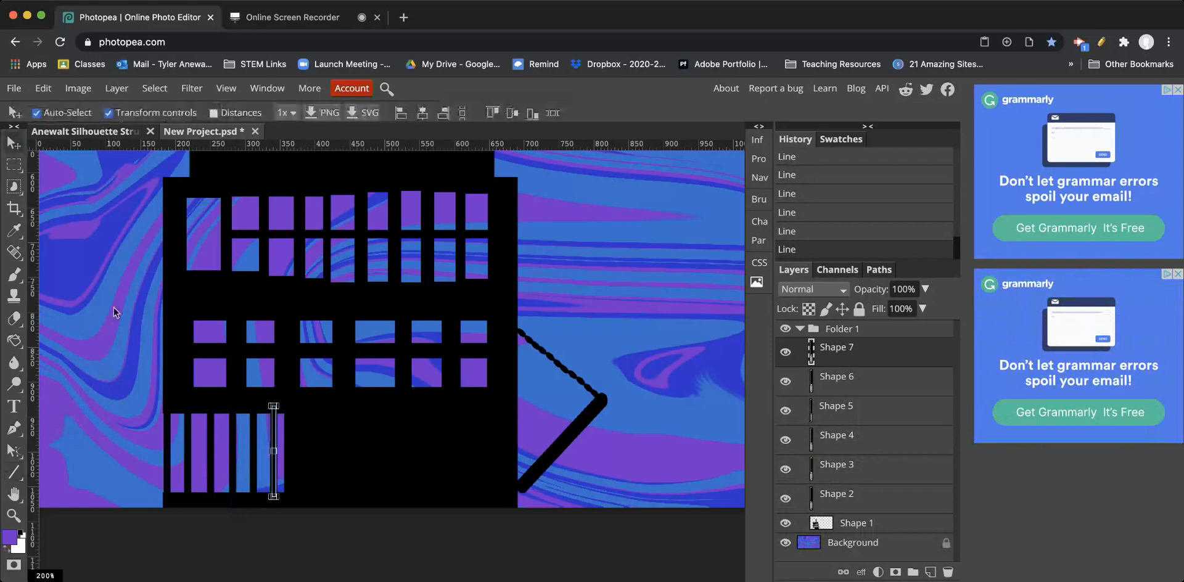
click(113, 308)
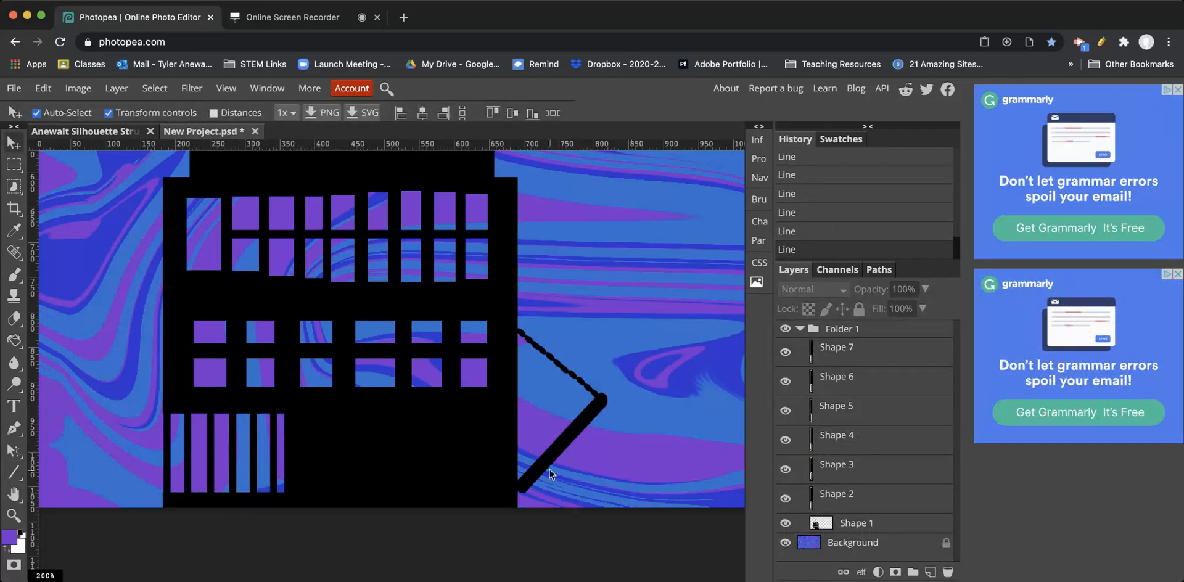
Step: Try to reposition the castle layer alone with Free Transform
drag(550, 472, 543, 472)
key(super+t)
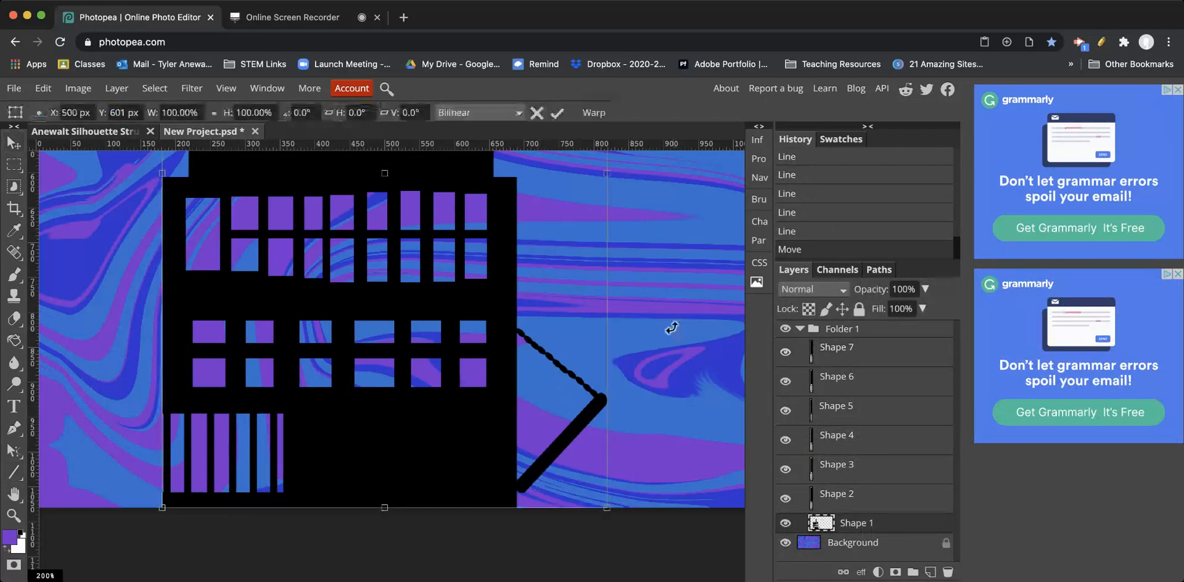
key(super+minus)
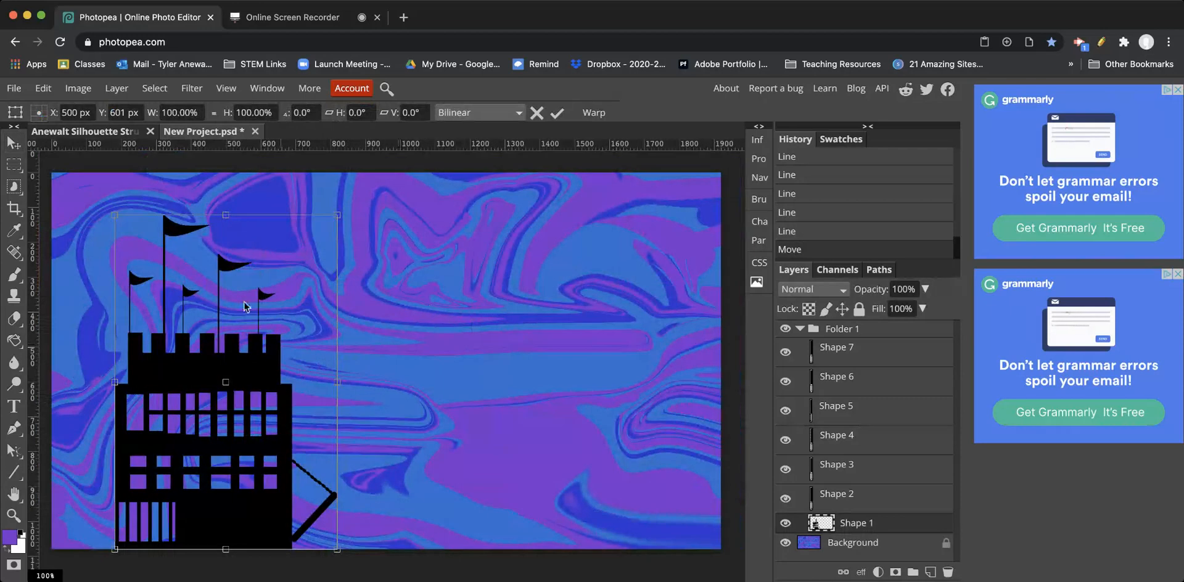
drag(245, 364, 306, 320)
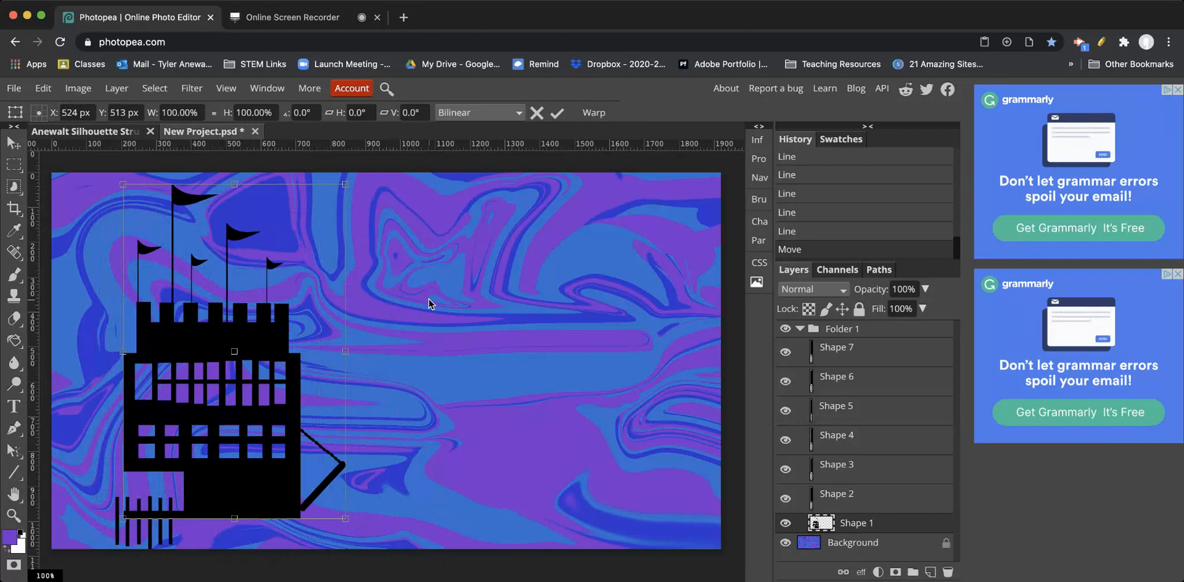
key(Return)
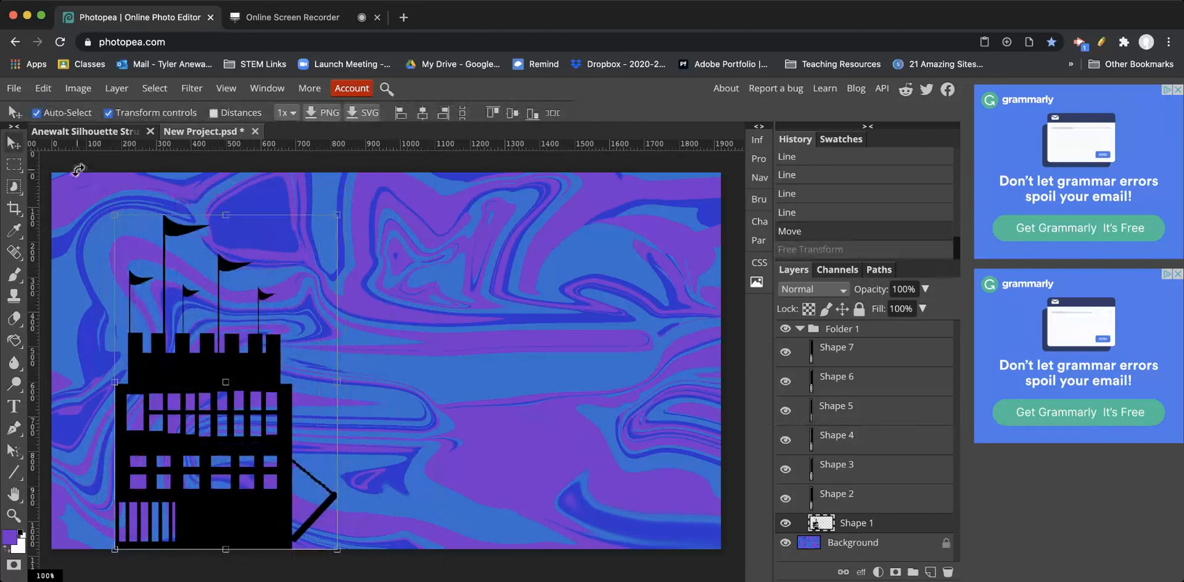
key(super+alt+t)
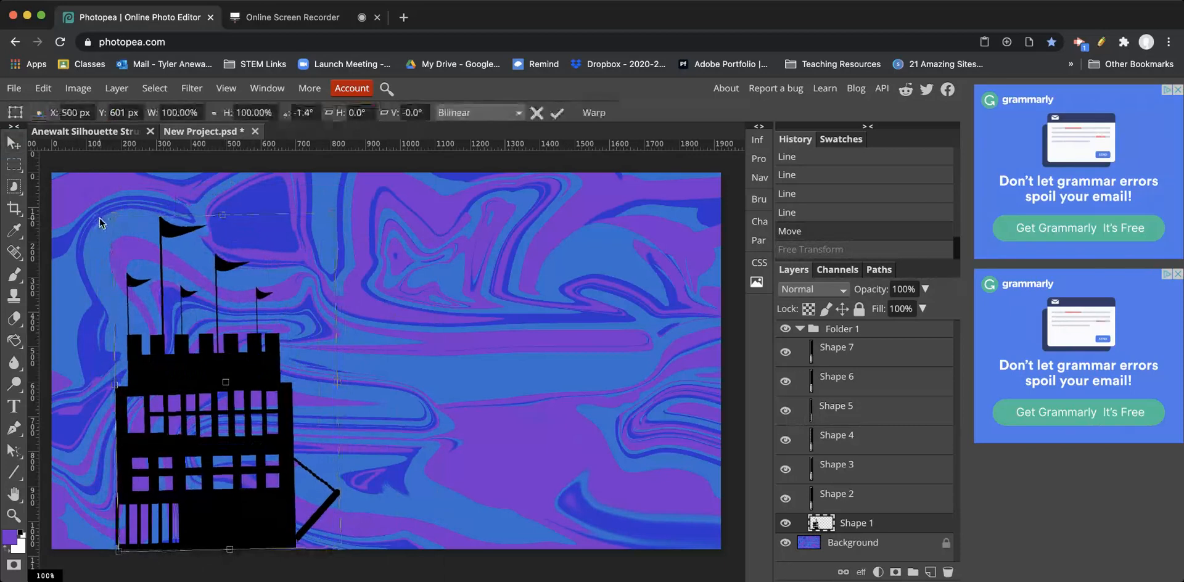
key(Escape)
click(15, 166)
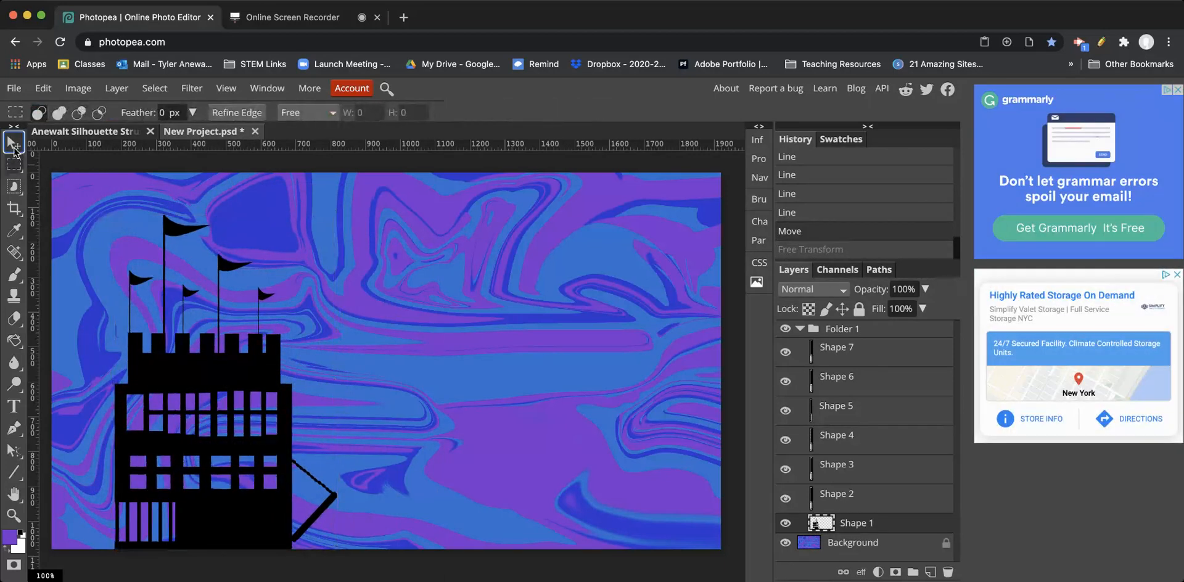
click(15, 143)
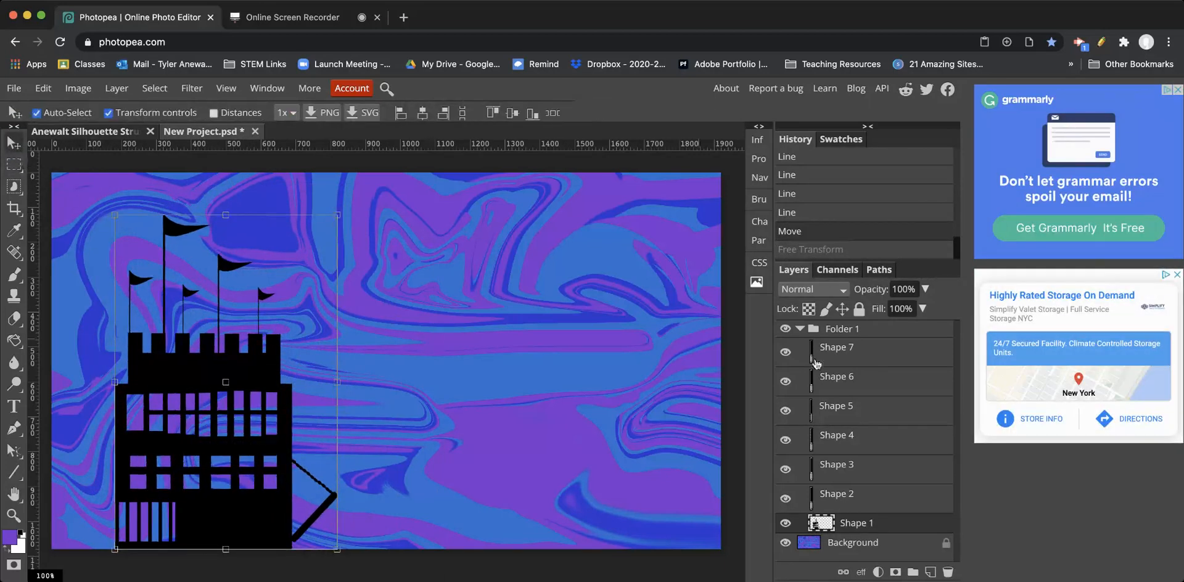
Step: Select the castle and all six bar layers, move them together about 80 px left and slightly up, and deselect them
click(850, 358)
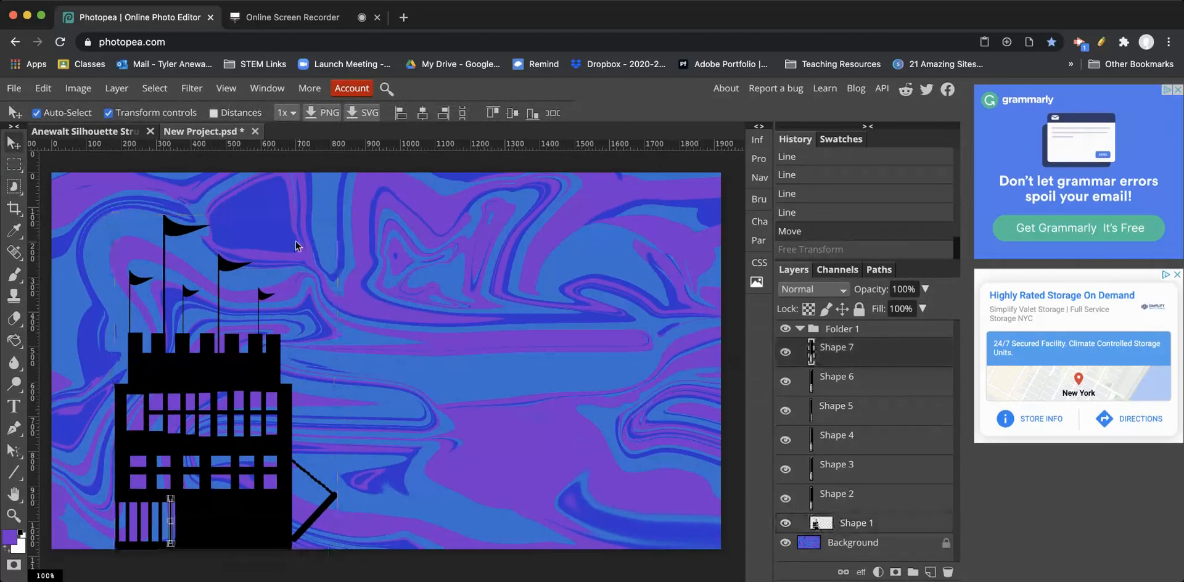
drag(95, 200, 348, 509)
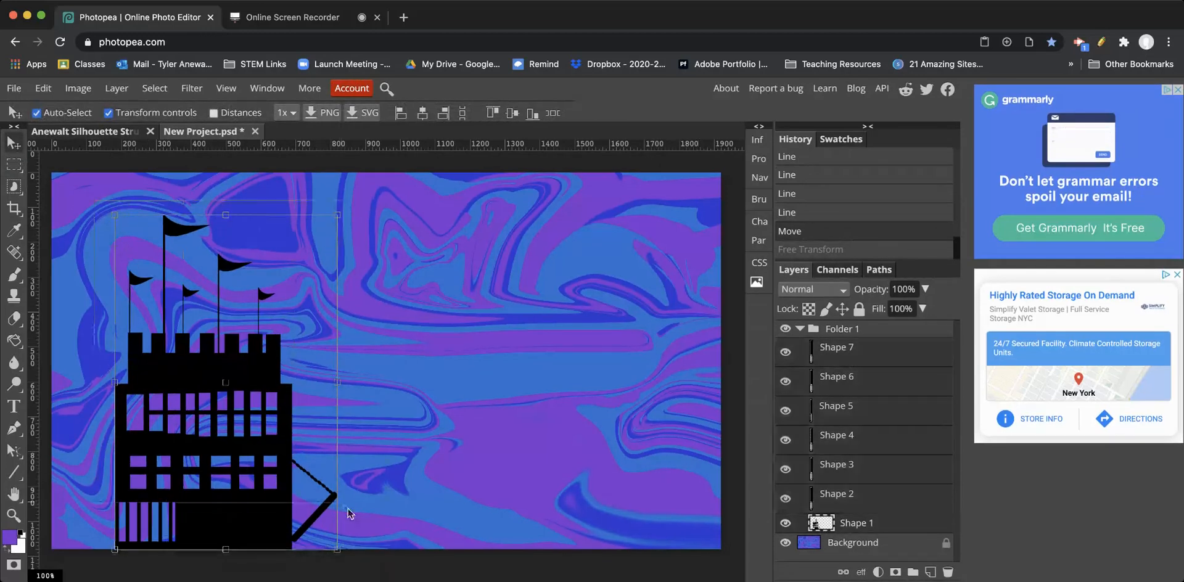
mouse_move(256, 521)
mouse_down()
mouse_move(388, 502)
mouse_move(218, 487)
mouse_move(259, 515)
mouse_up()
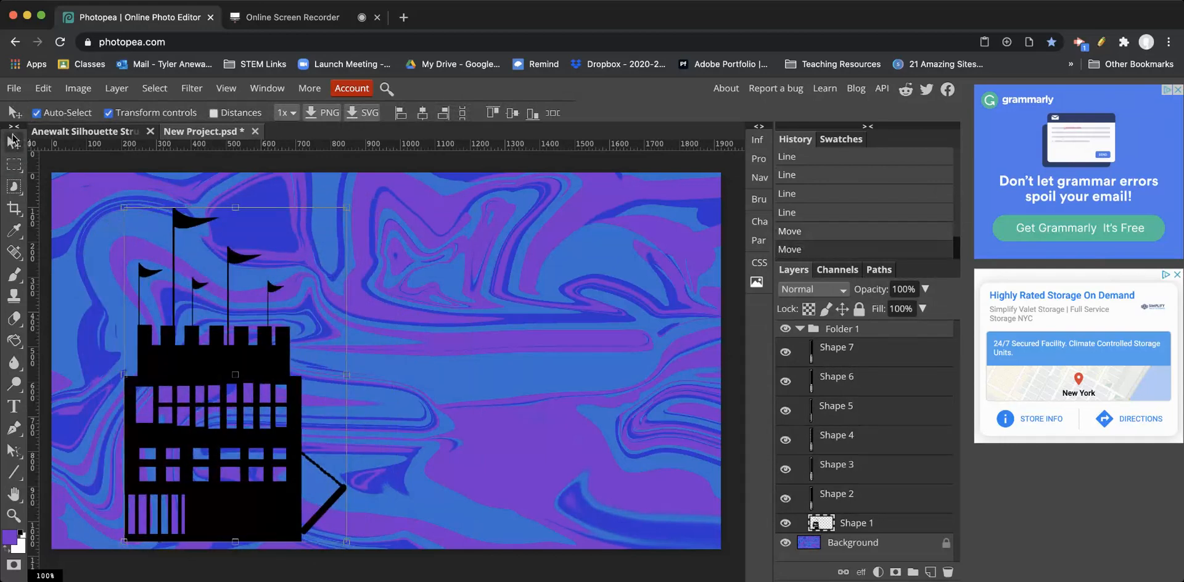
click(894, 361)
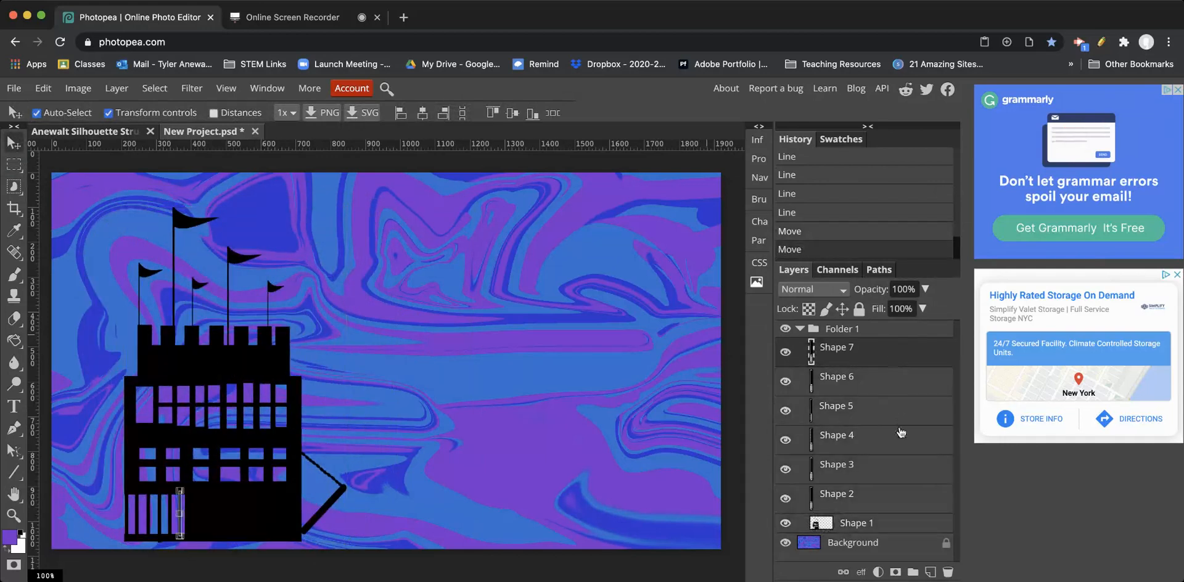
shift+click(876, 525)
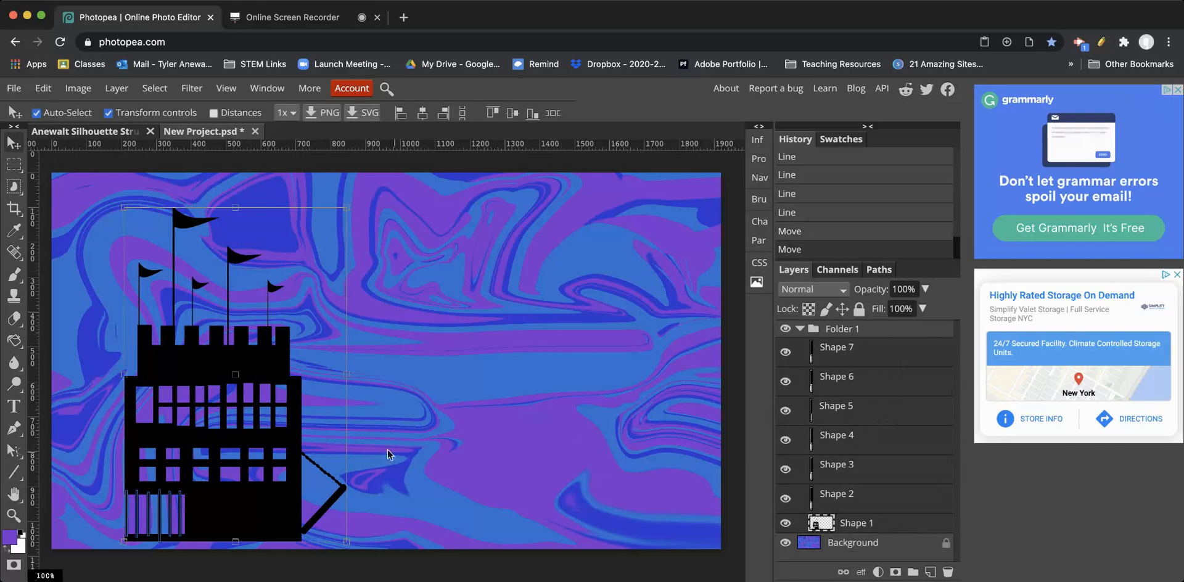
drag(234, 364, 193, 358)
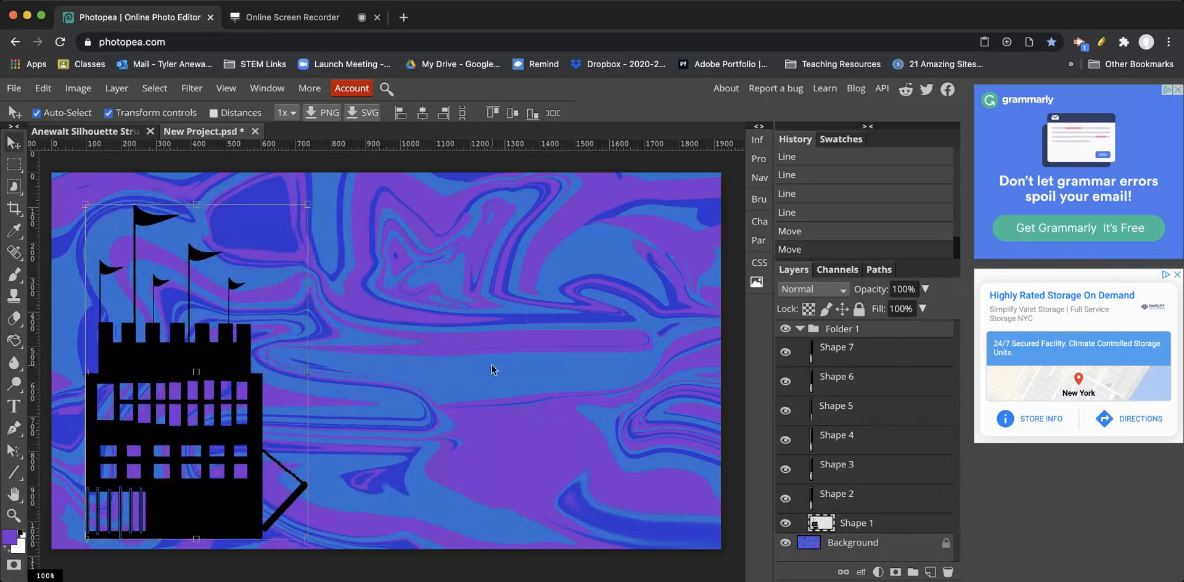
click(739, 333)
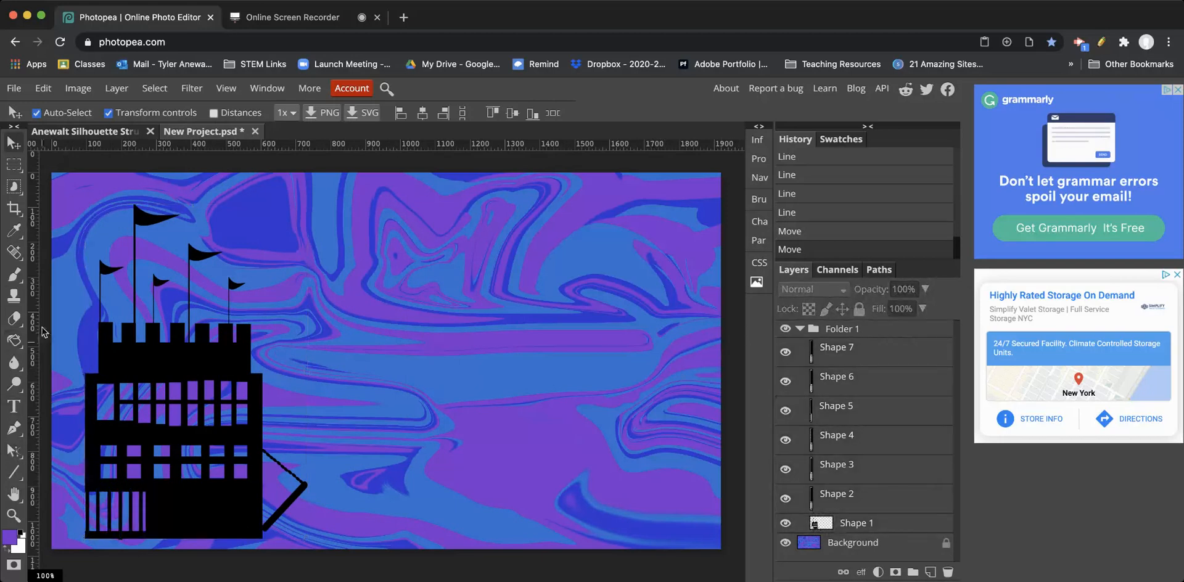
Step: Choose the Rectangle shape tool and collapse the layer folder that holds the castle
right_click(12, 475)
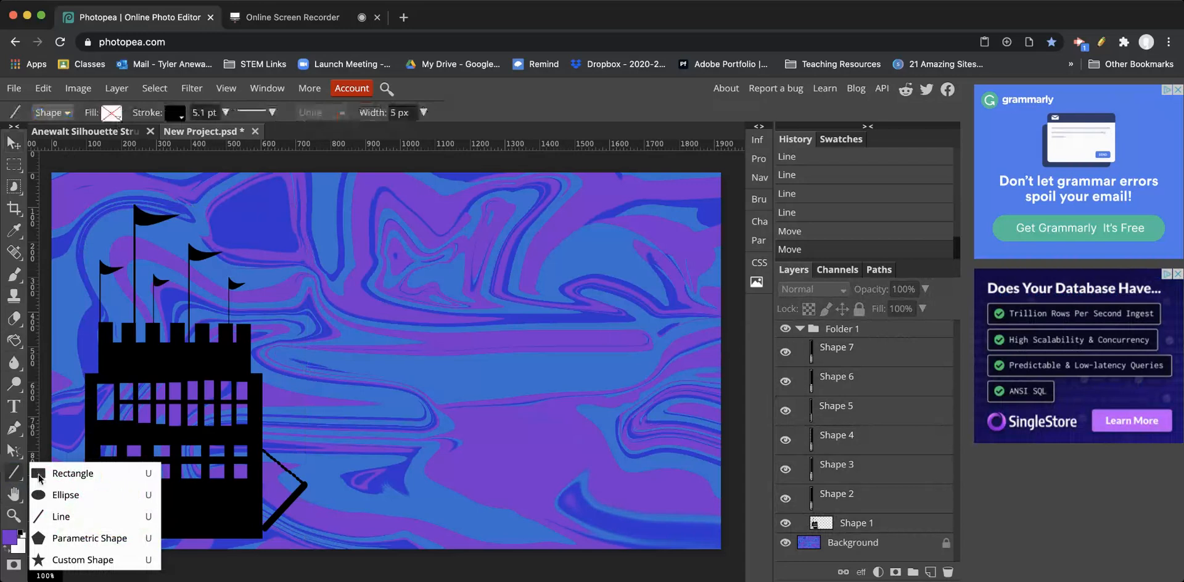
click(72, 473)
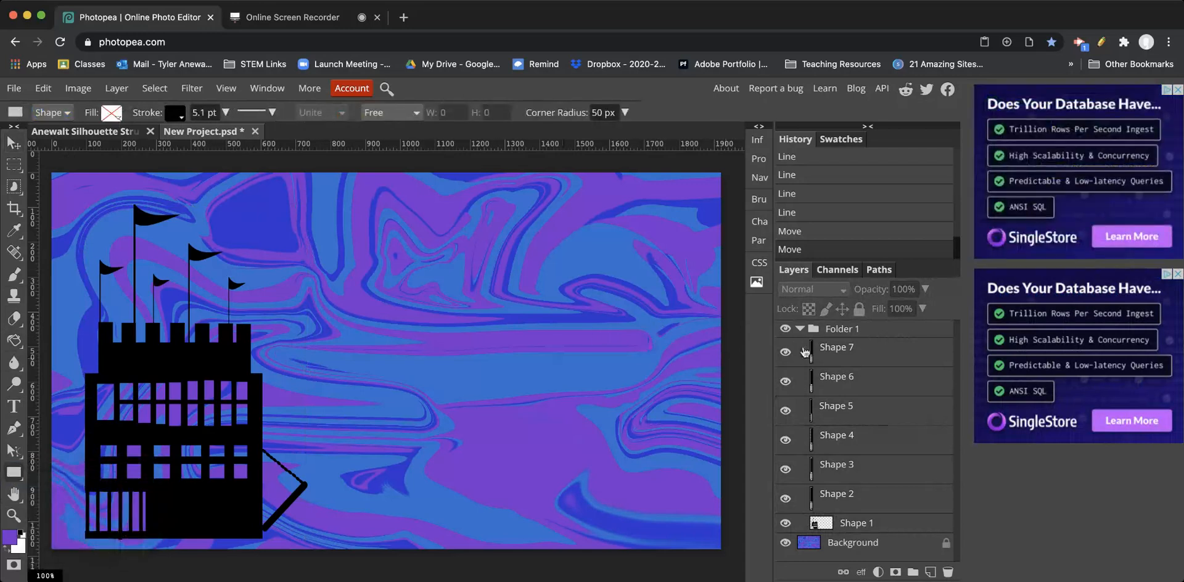
click(800, 329)
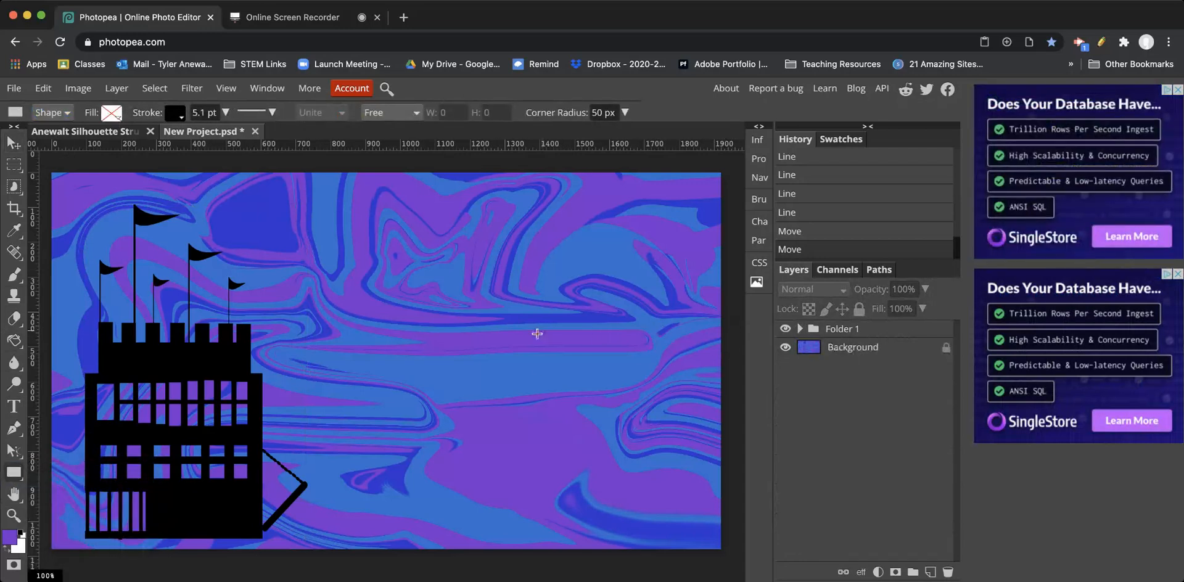
mouse_move(484, 306)
mouse_down()
mouse_move(561, 490)
mouse_move(558, 513)
mouse_up()
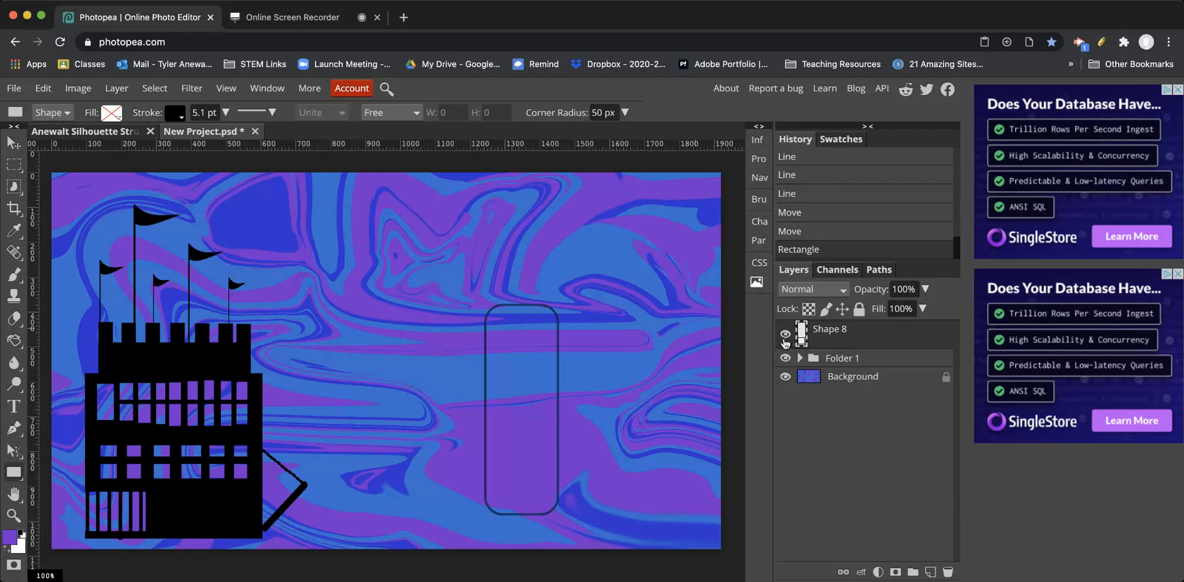
drag(489, 275, 603, 389)
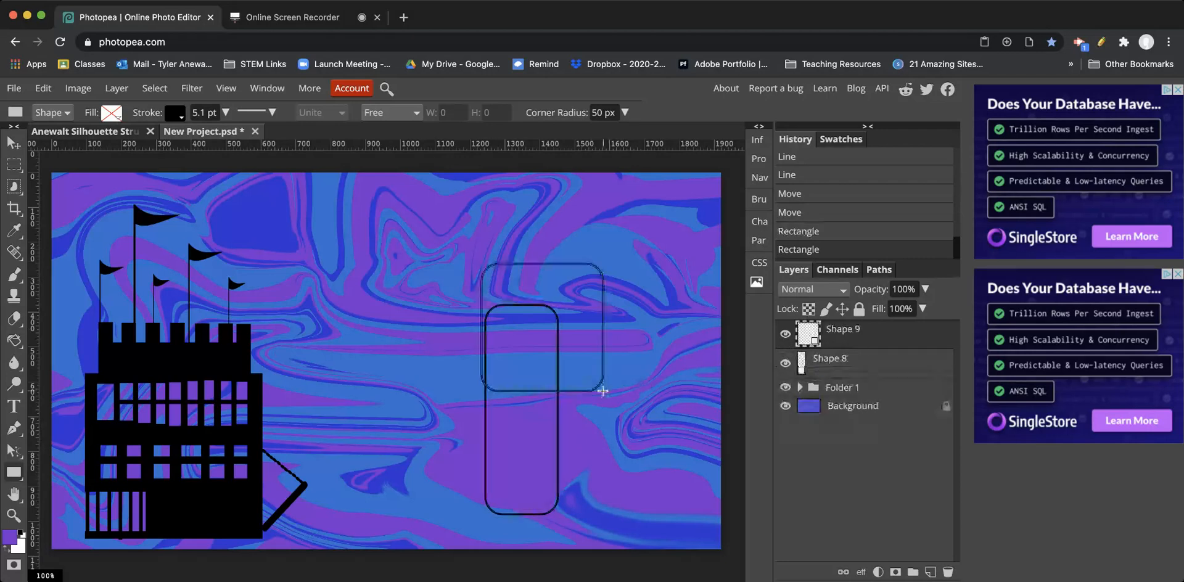
key(super+z)
key(super+z)
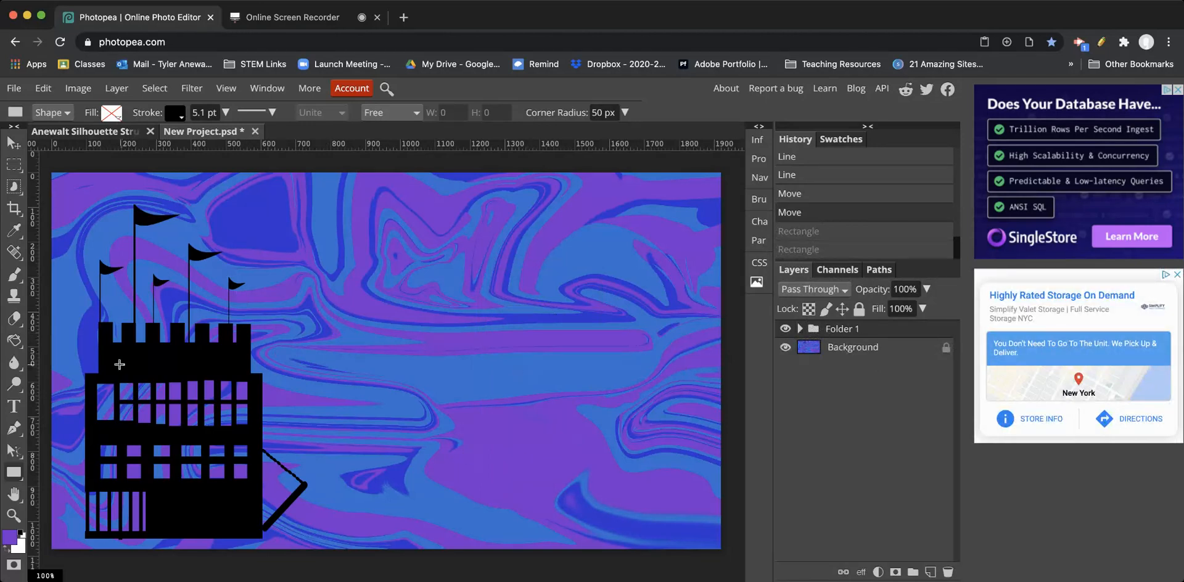
Step: Draw a vertical post about 480 px tall with 0 px corner radius, black fill and no stroke, reaching the canvas's bottom edge right of centre
click(608, 113)
click(624, 114)
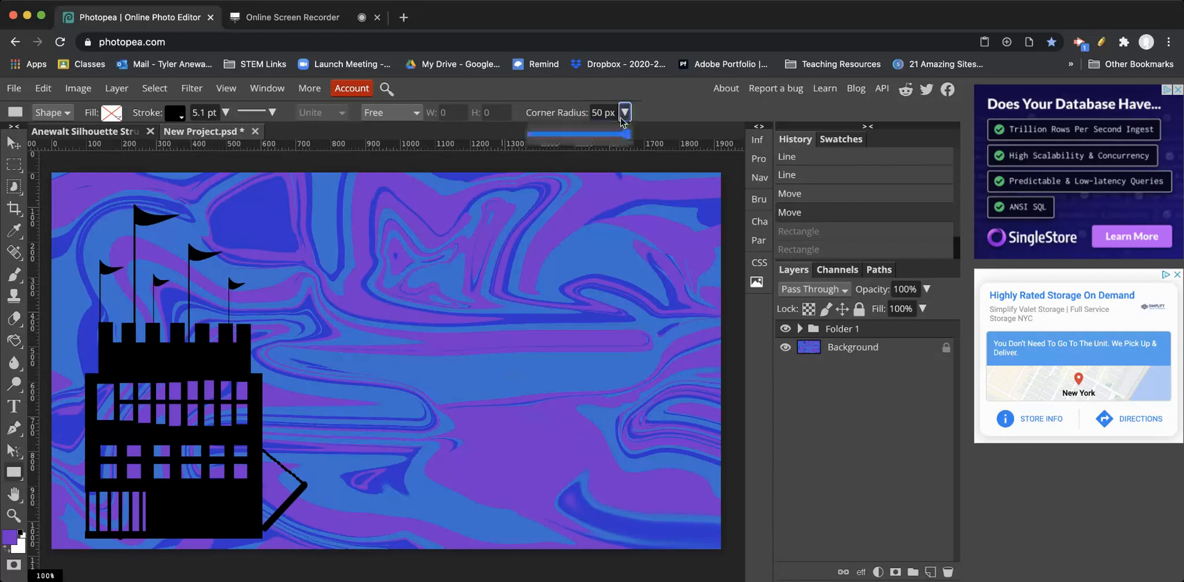
drag(625, 135, 512, 154)
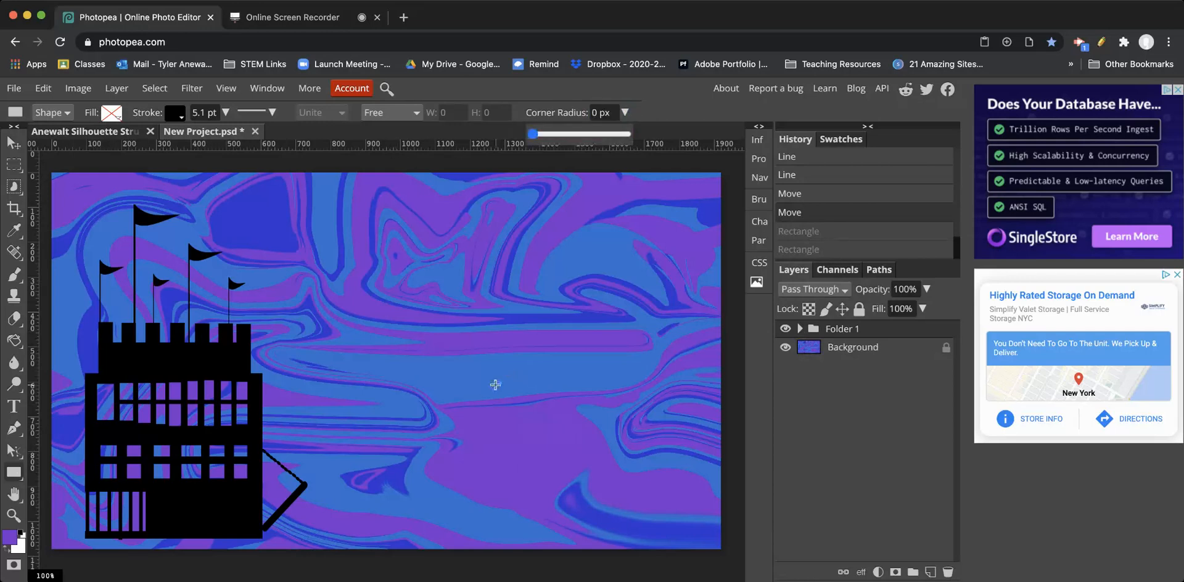
drag(492, 378, 493, 546)
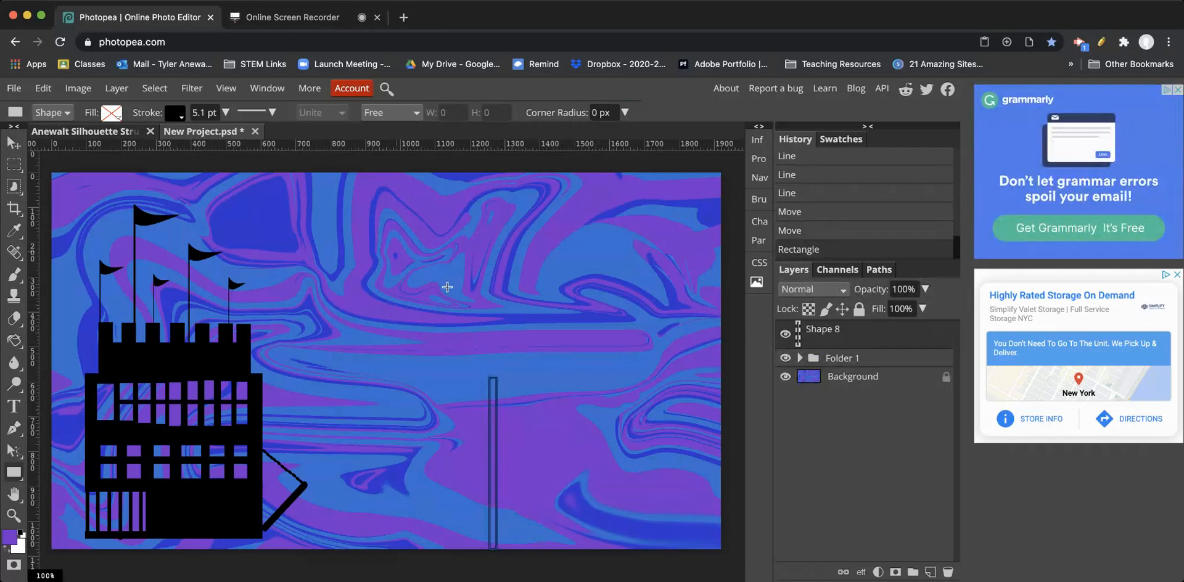
click(111, 117)
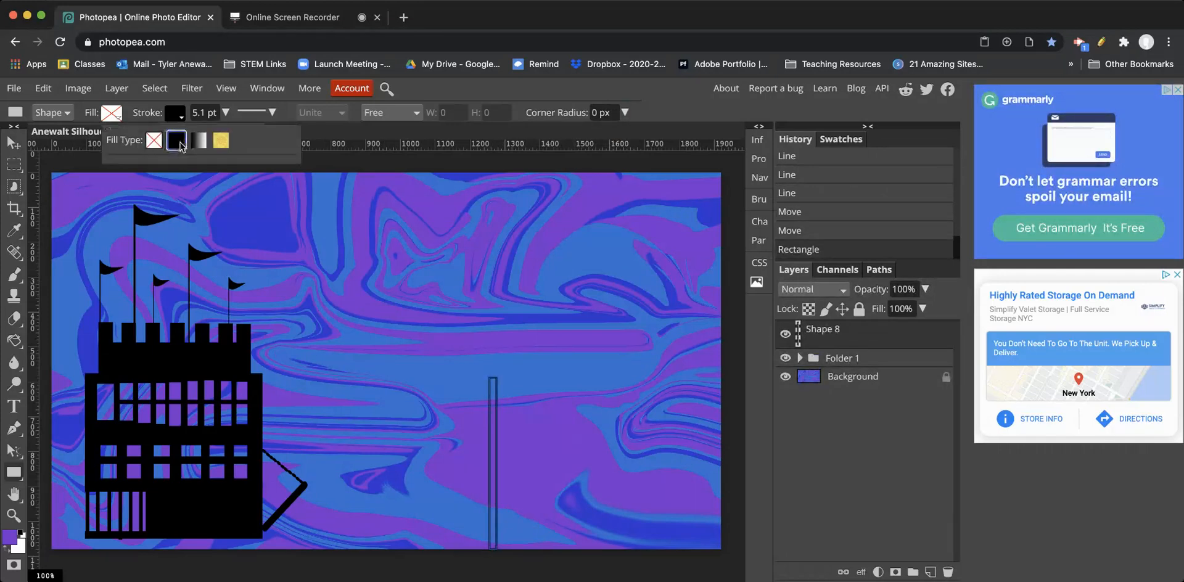
click(175, 140)
click(179, 114)
click(215, 140)
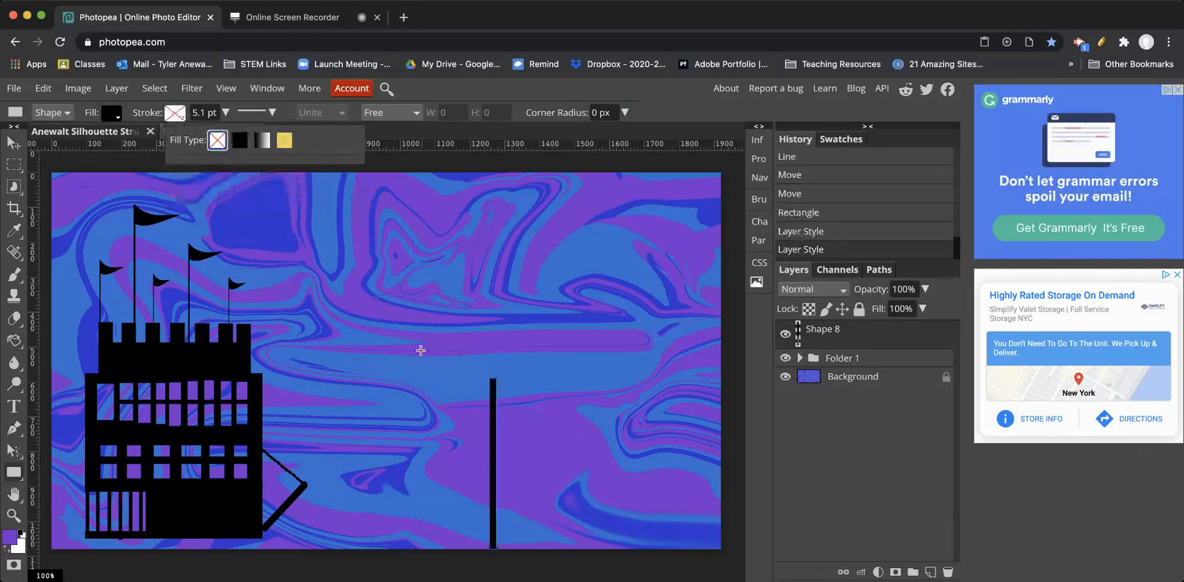
Step: Duplicate the black post five times and space the copies about 75 px apart in a row to its right
click(13, 142)
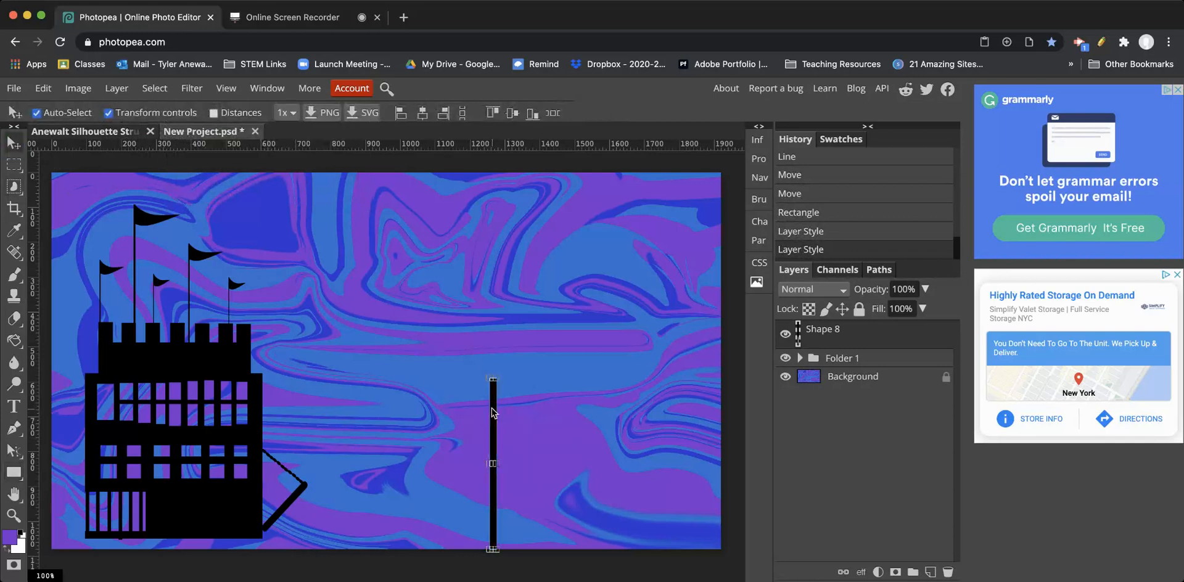
key(ctrl+j)
drag(490, 408, 621, 419)
key(ctrl+j)
key(ctrl+j)
key(ctrl+j)
key(ctrl+j)
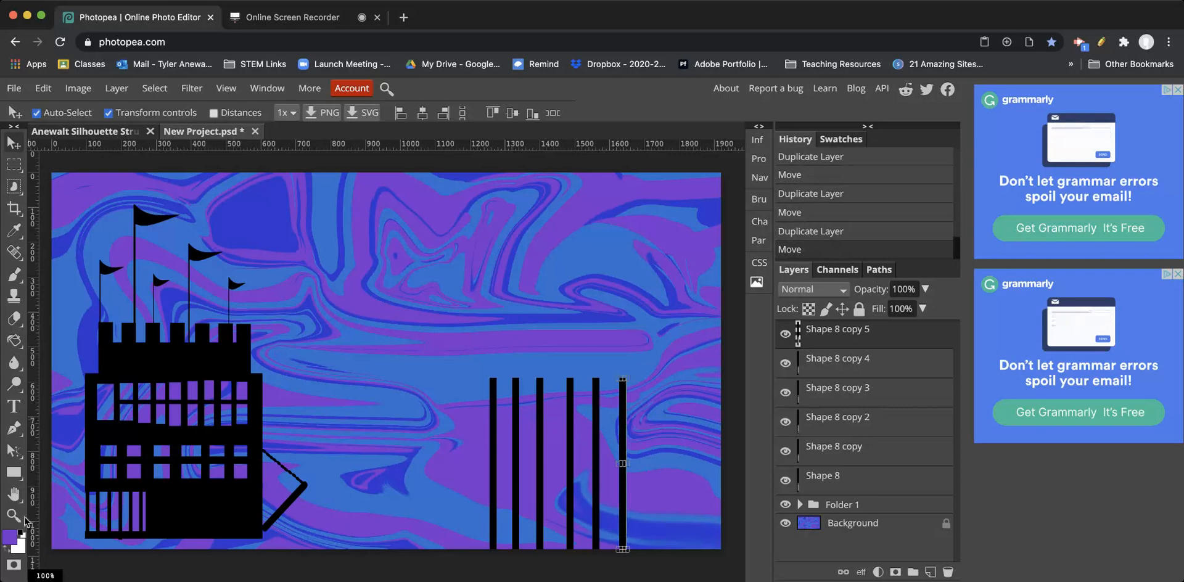
Step: Draw a black platform across the tops of the posts and transform it to 102.90% width and 66.06% height
click(14, 473)
drag(451, 349, 644, 385)
click(13, 142)
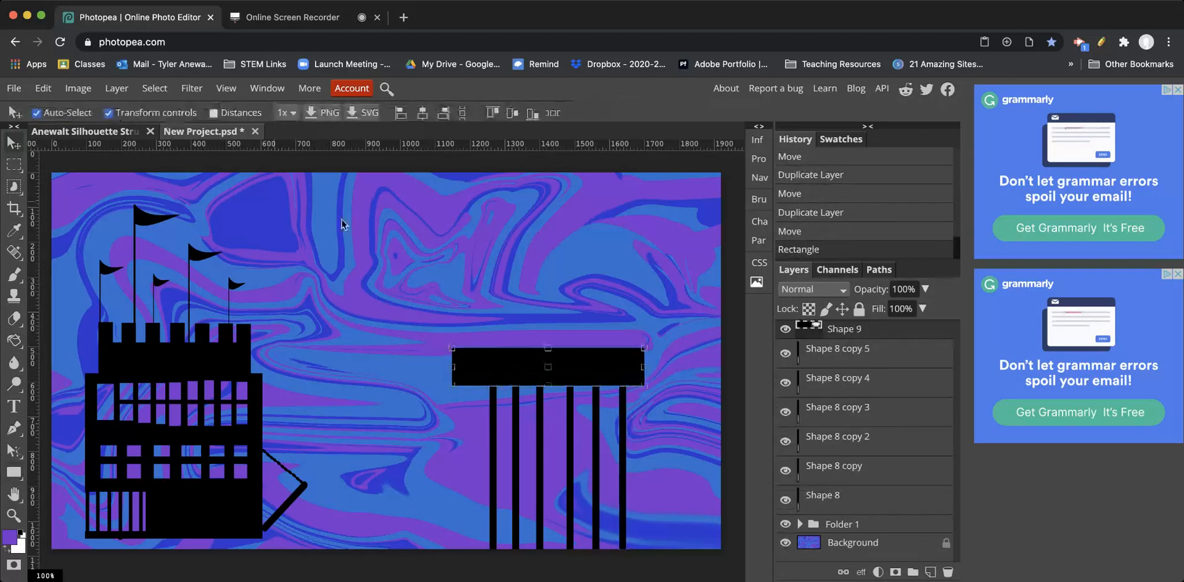
drag(545, 350, 547, 361)
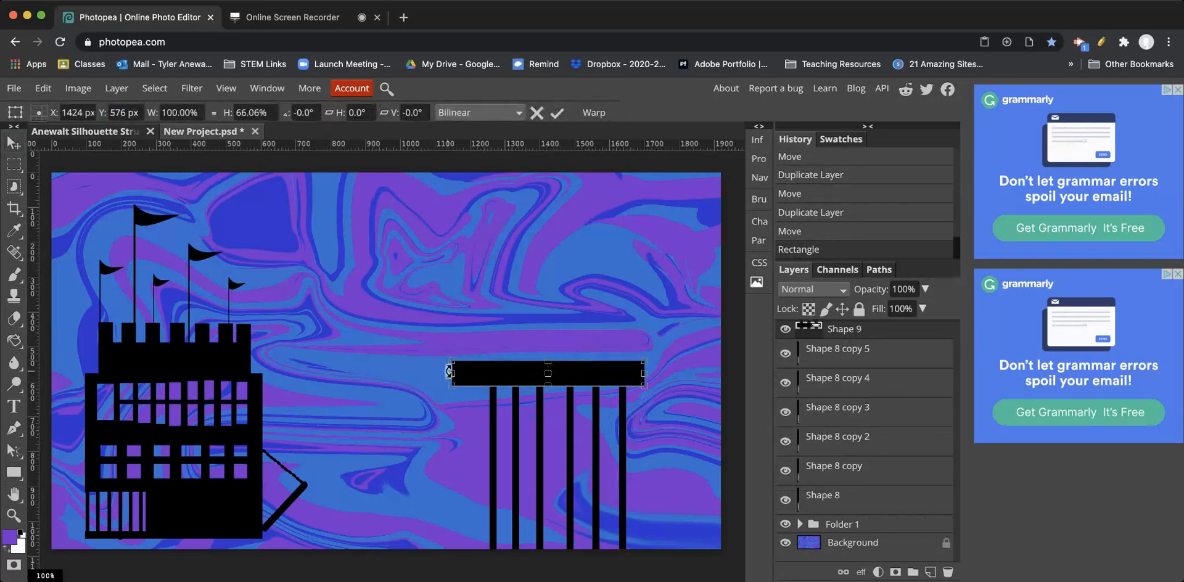
drag(453, 372, 446, 373)
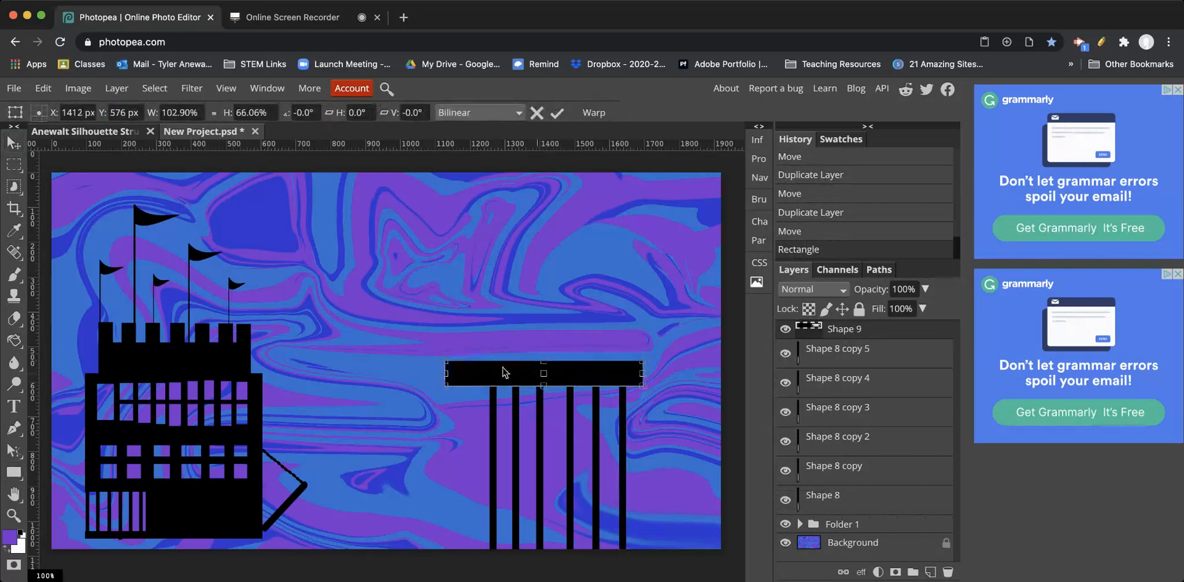
Step: Draw a black five-sided polygon about 320 px wide above the platform
click(13, 473)
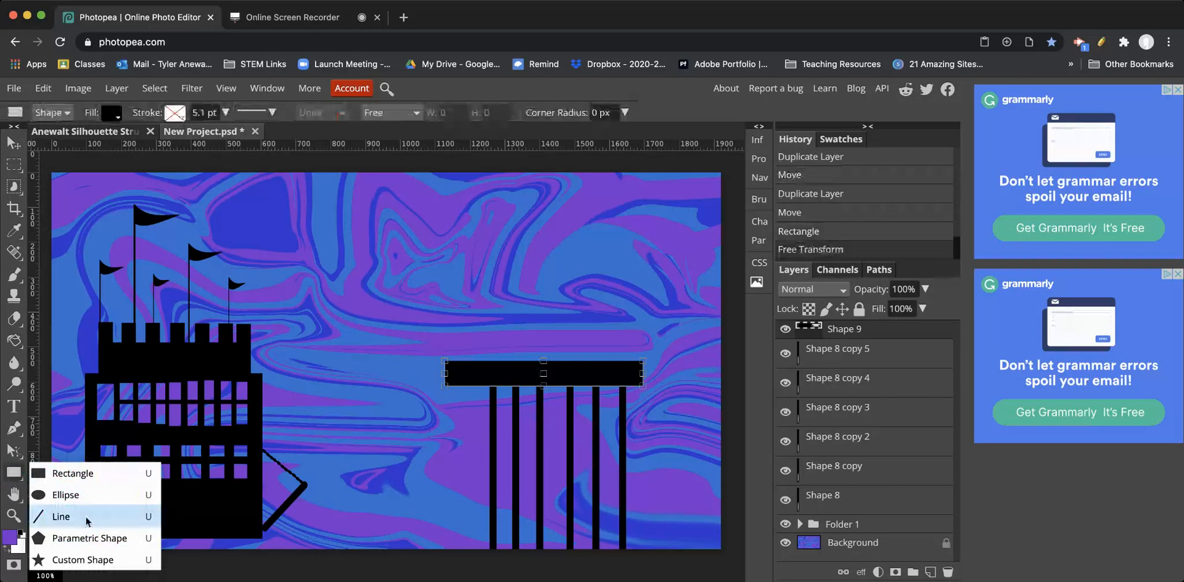
click(84, 540)
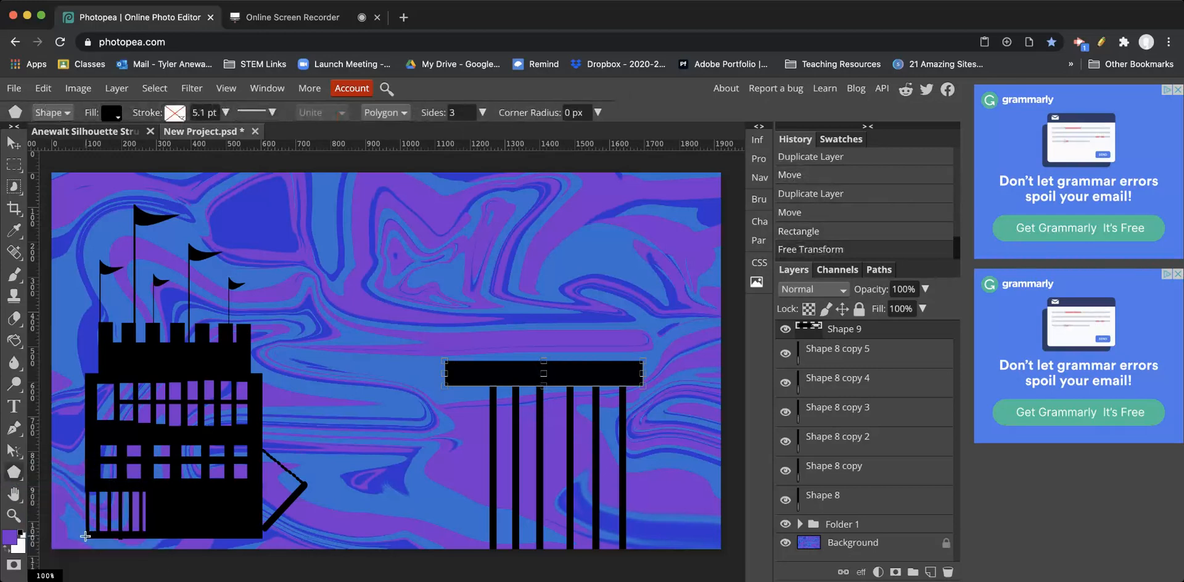
click(14, 472)
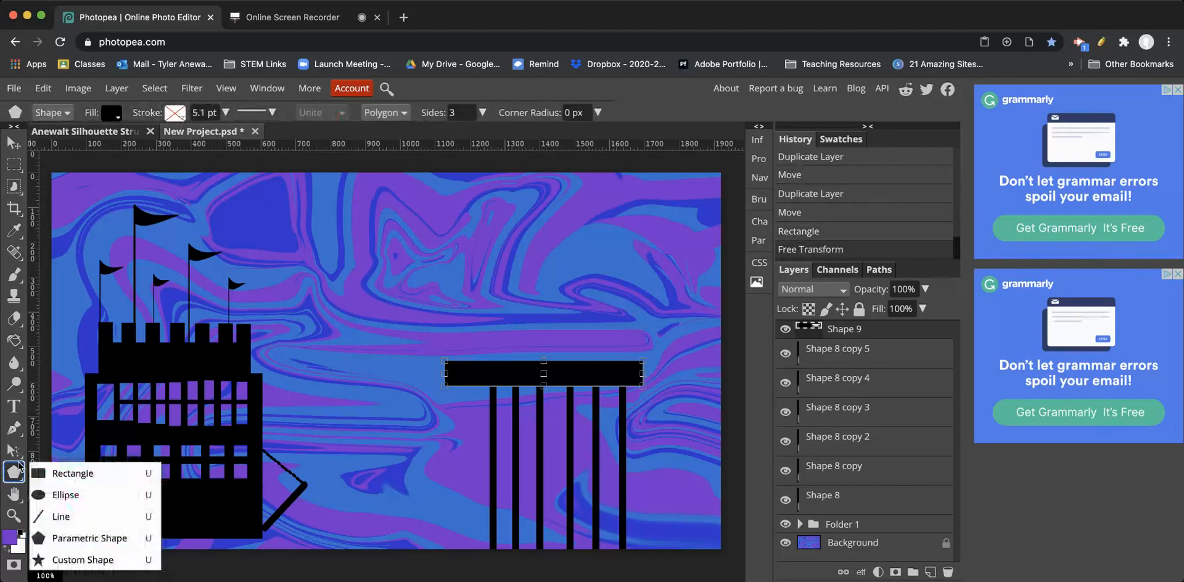
click(61, 540)
click(482, 112)
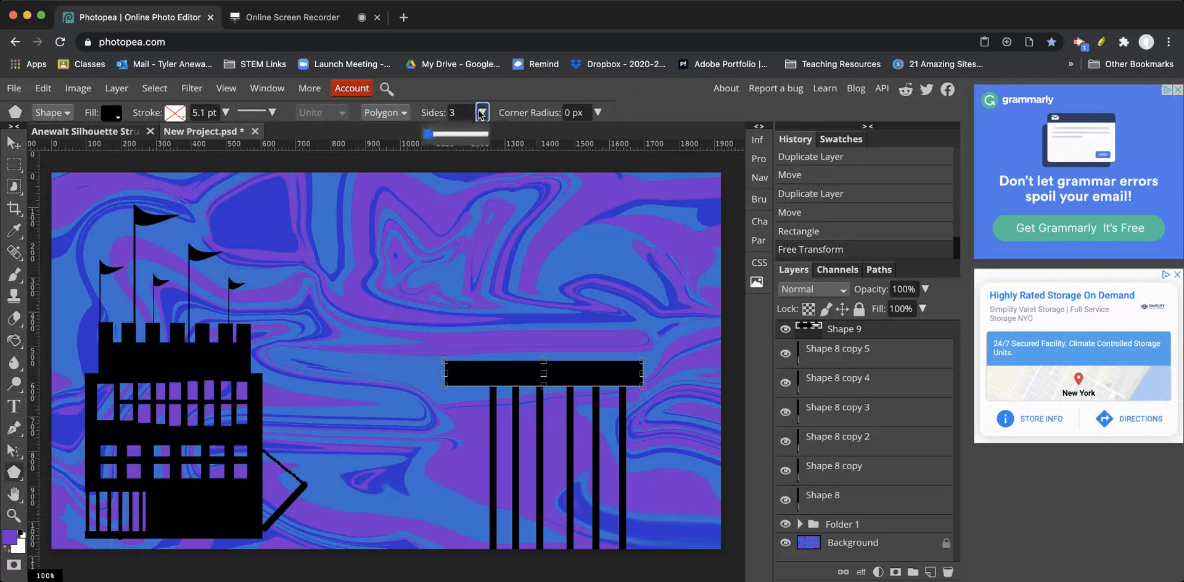
click(431, 135)
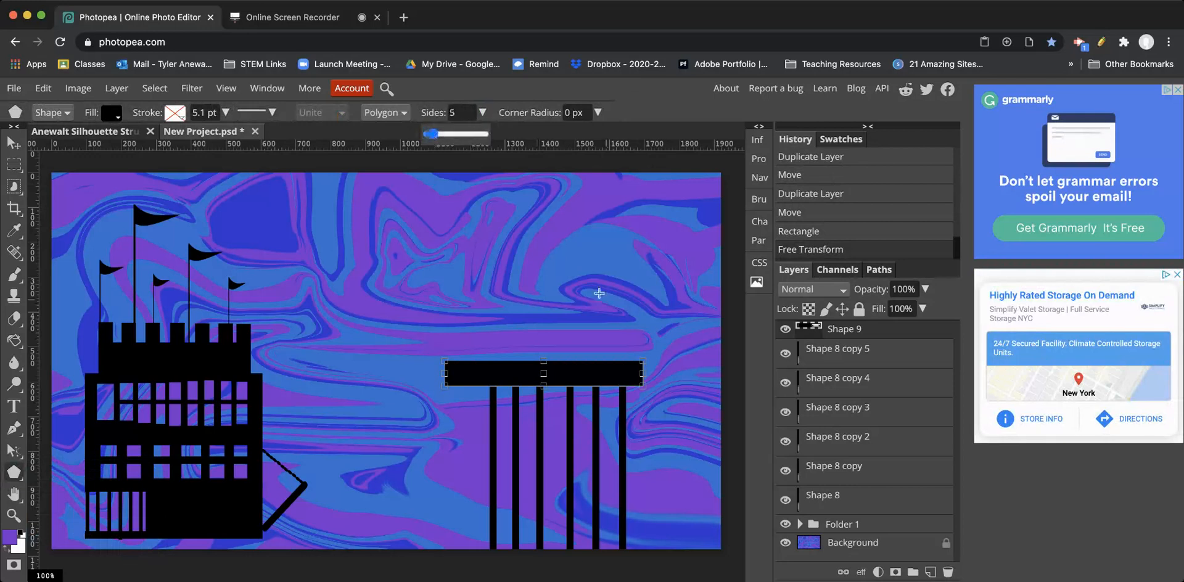
drag(560, 295, 560, 294)
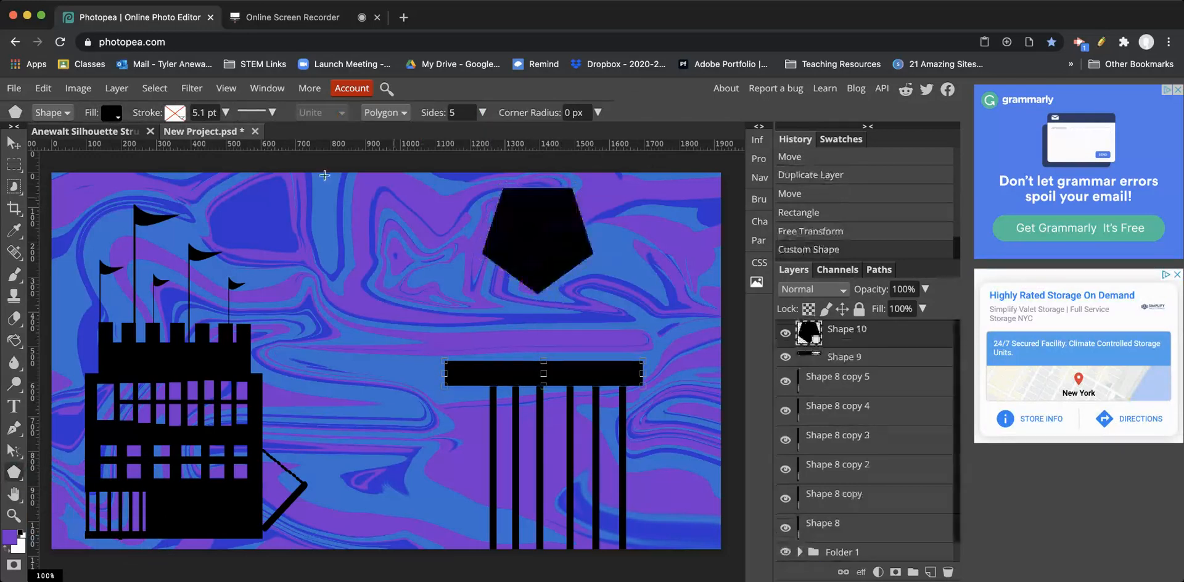
Step: Move the pentagon over the platform and rotate it so that one corner points straight up
click(14, 142)
drag(519, 250, 559, 287)
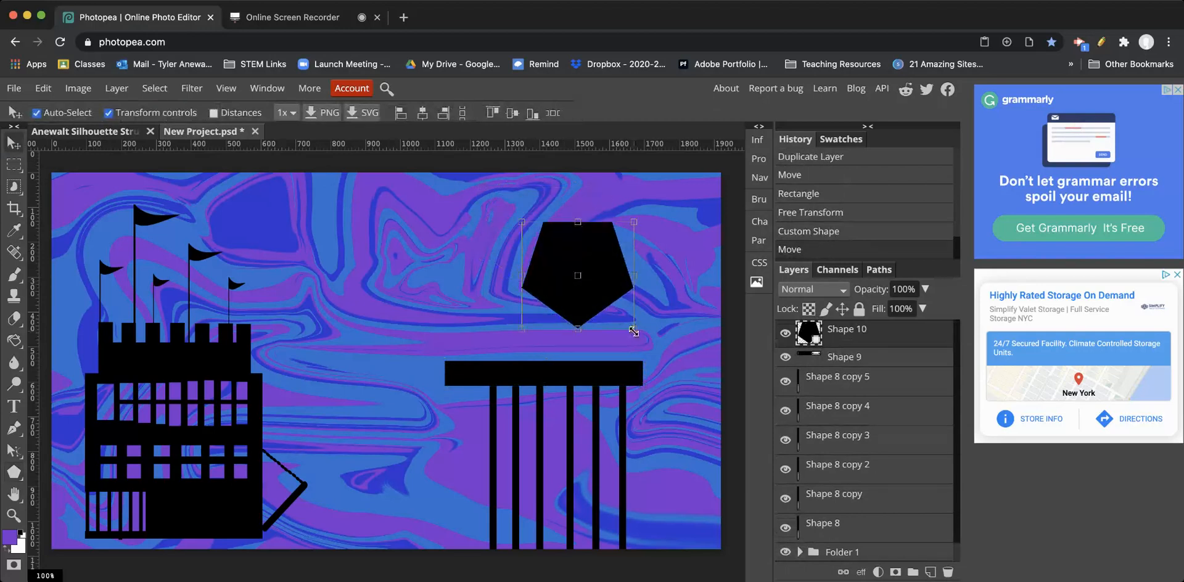
drag(637, 334, 519, 219)
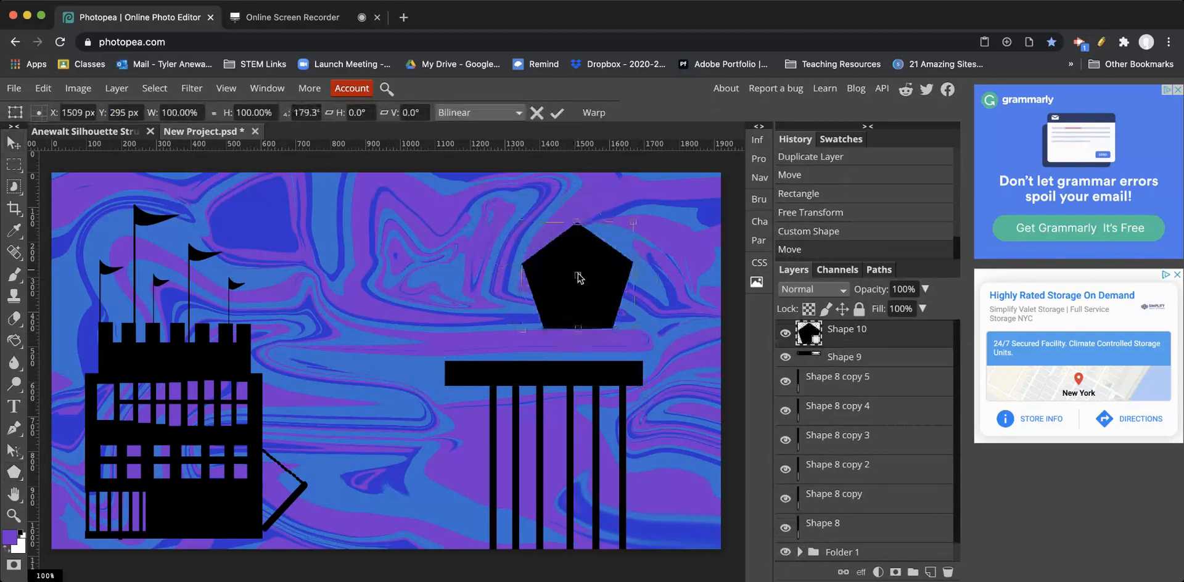
drag(575, 283, 545, 328)
drag(633, 219, 404, 349)
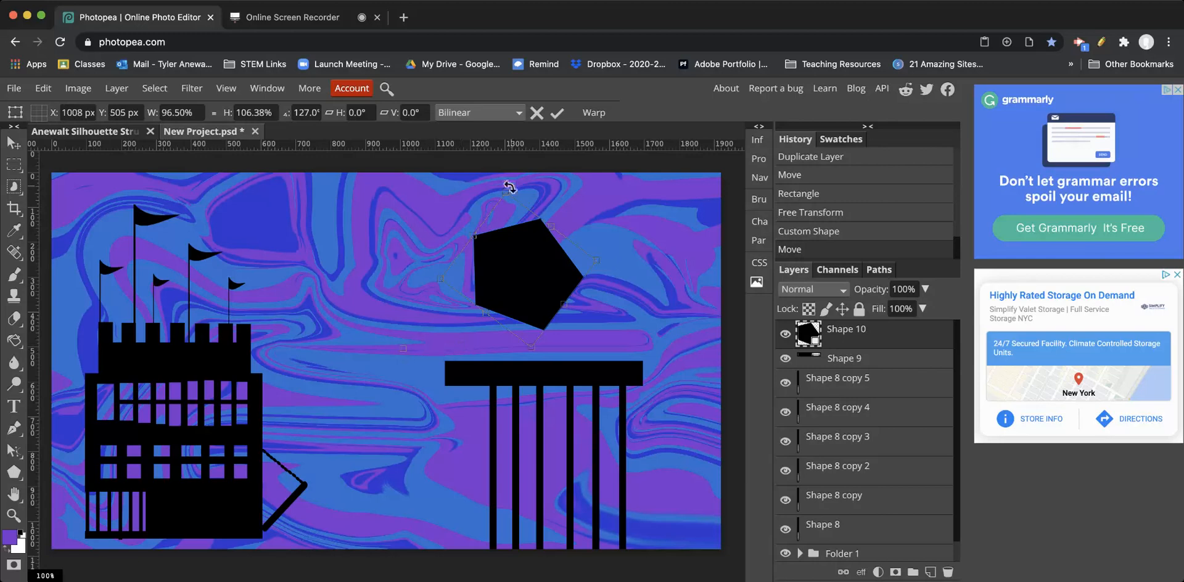
drag(509, 187, 555, 244)
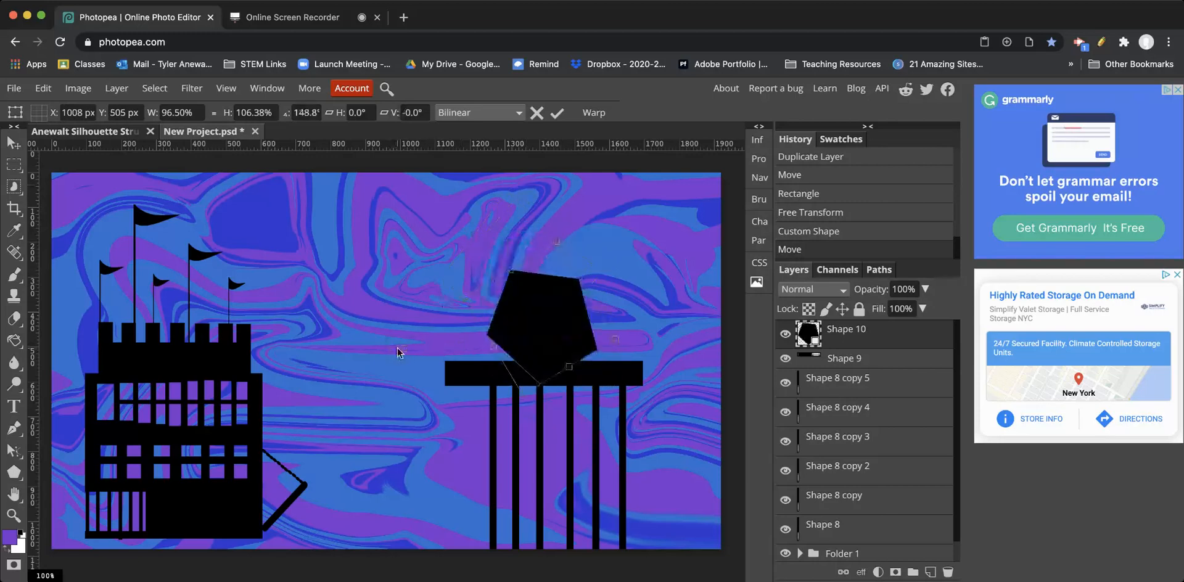
drag(401, 352, 529, 330)
drag(563, 246, 591, 279)
Step: Seat the pentagon on the platform, place an overlapping duplicate about 180 px to its left, and deselect it
drag(546, 329, 521, 314)
key(Return)
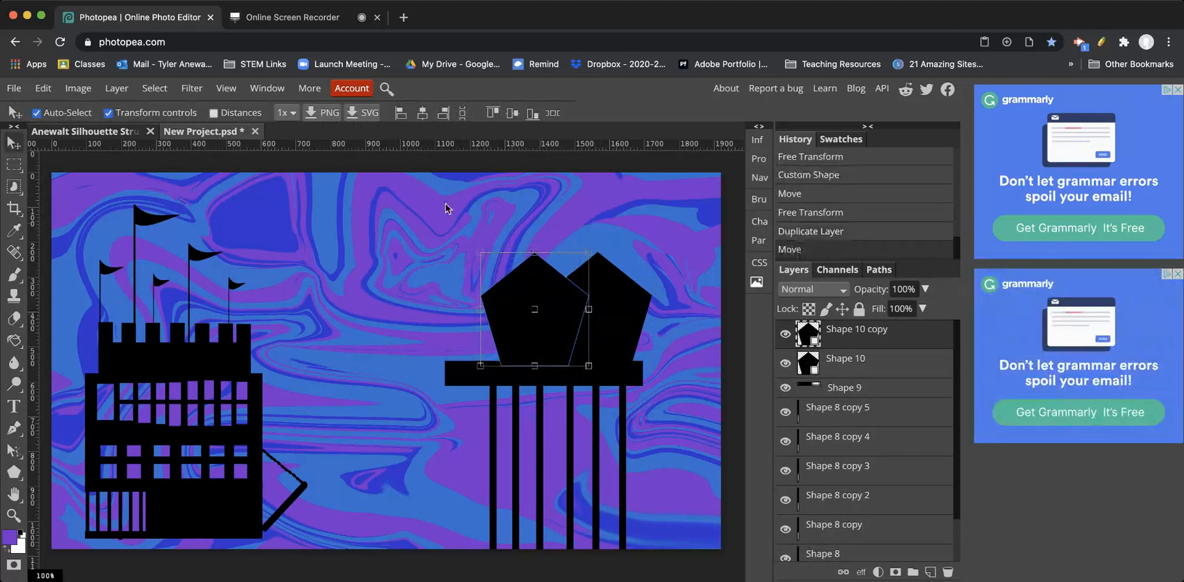
click(420, 205)
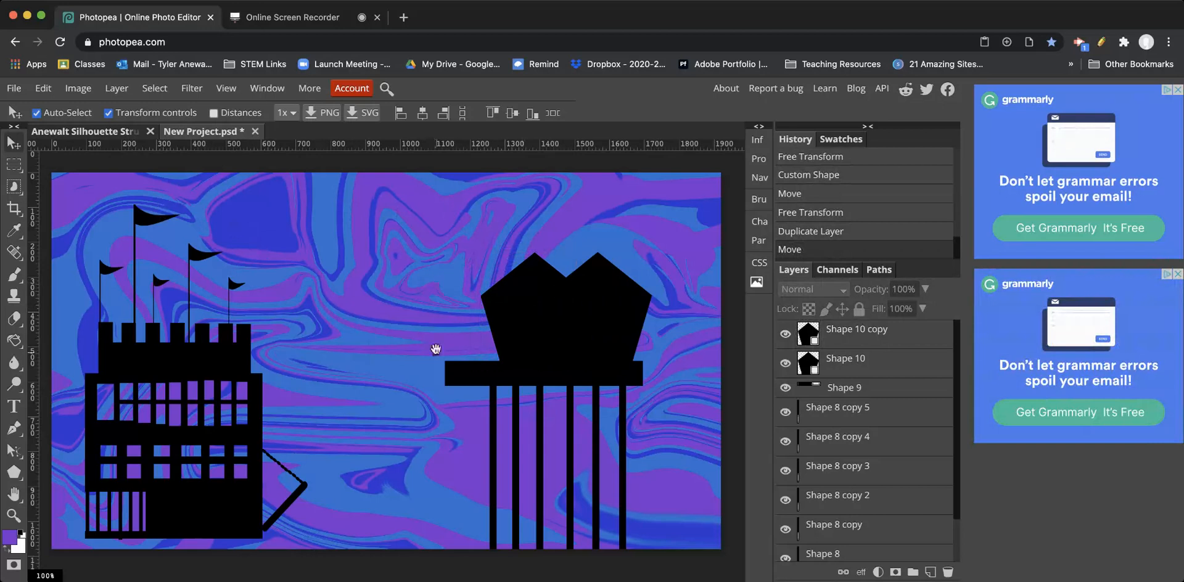
Step: Draw a railing on the platform's left end with 5 px wide black lines: a horizontal rail about 155 px long and four uprights
scroll(470, 351, up, 3)
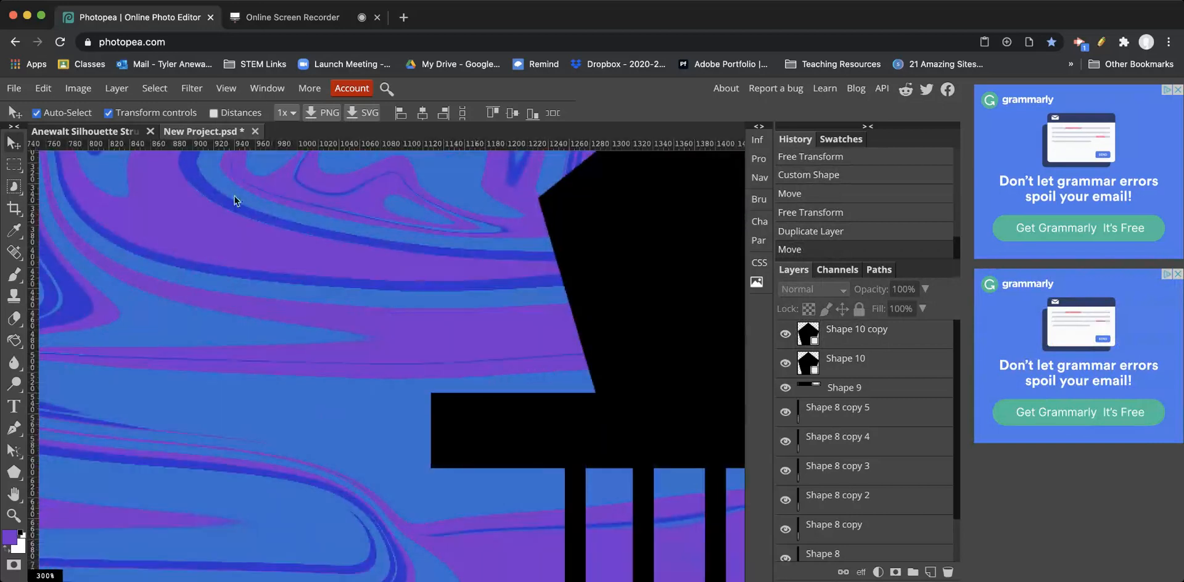
click(14, 471)
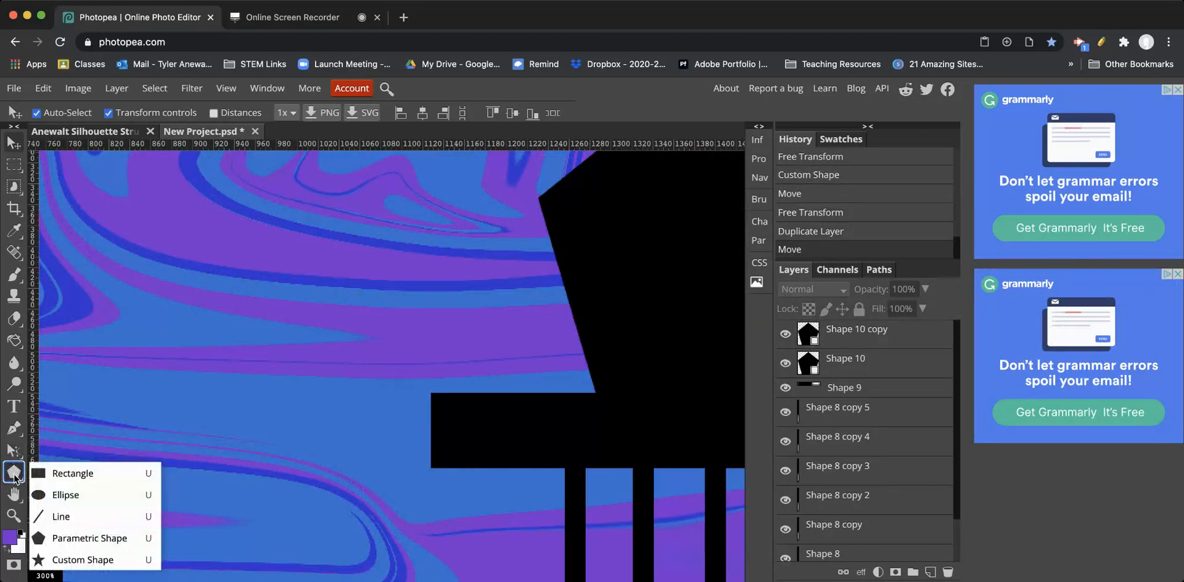
click(61, 516)
drag(443, 336, 443, 412)
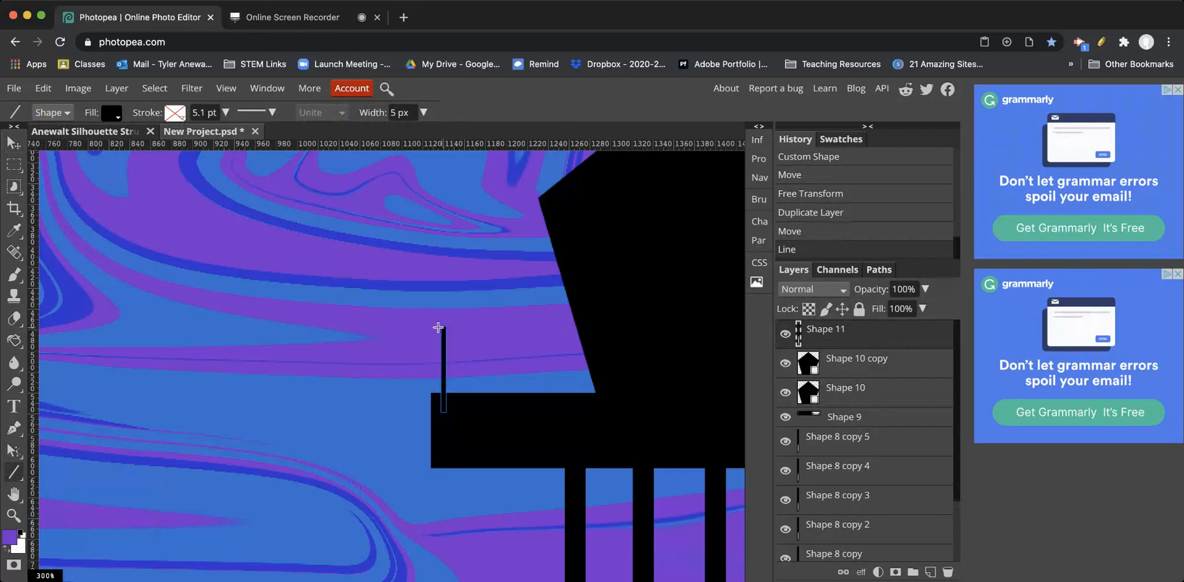
drag(438, 327, 601, 327)
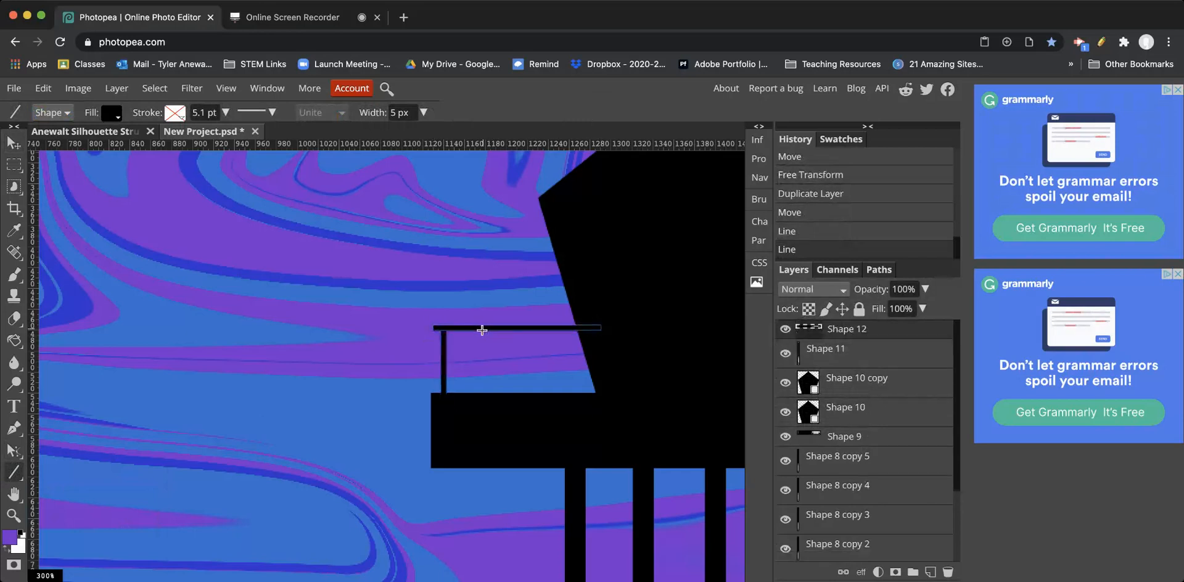
mouse_move(483, 331)
mouse_down()
mouse_move(482, 412)
mouse_move(513, 396)
mouse_up()
drag(545, 332, 544, 403)
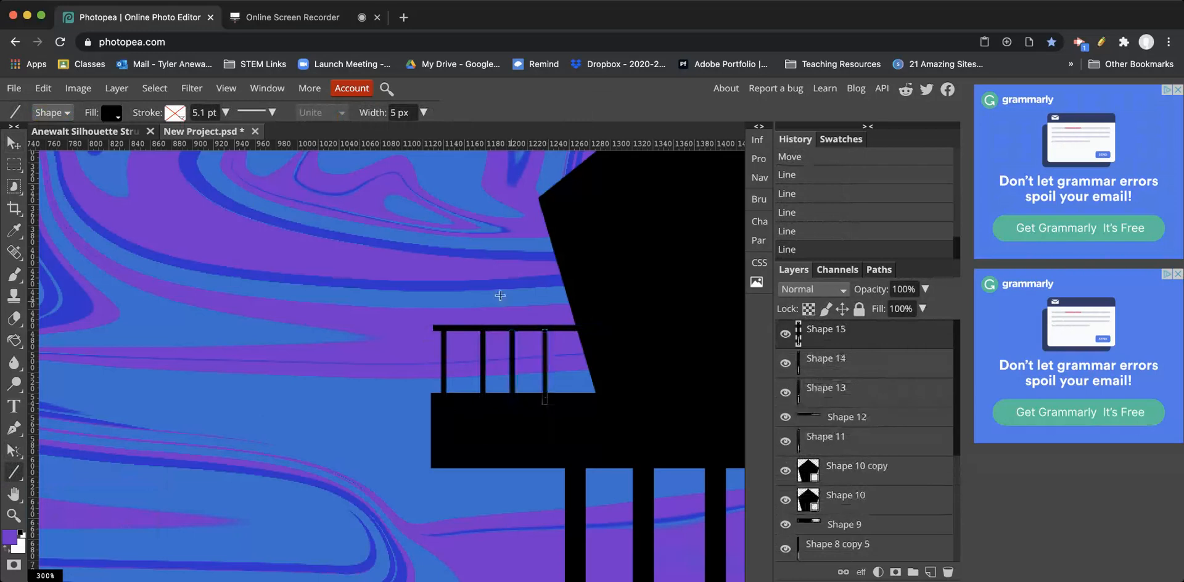
click(14, 142)
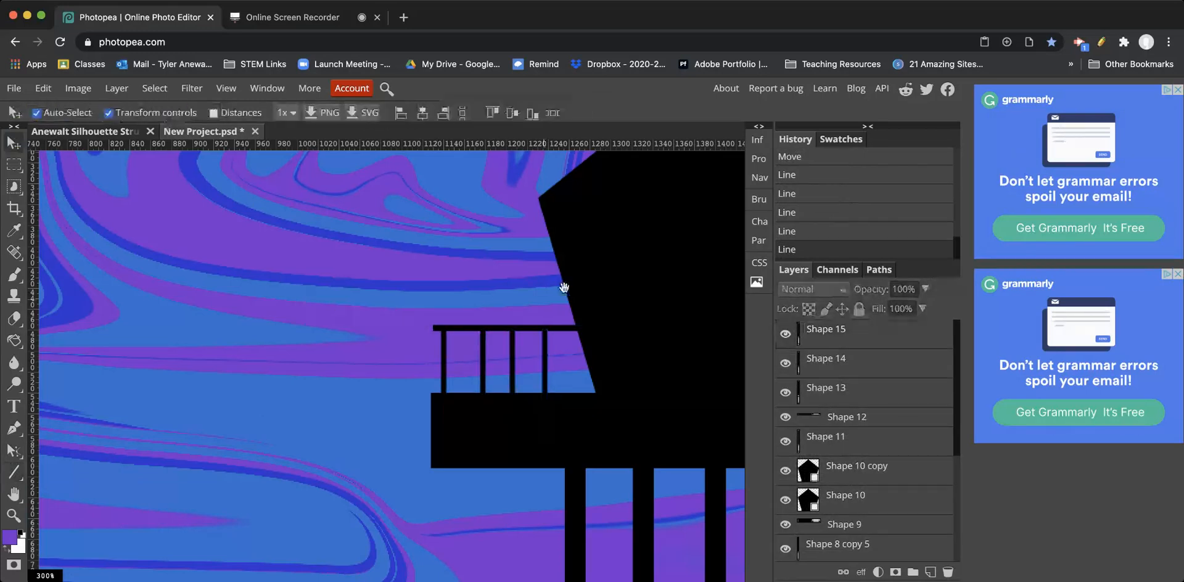
Step: Draw an antenna on the roof's left slope: a 5 px wide black pole about 150 px long with a rectangle about 30 by 48 px near its top
drag(607, 272, 378, 439)
drag(463, 339, 437, 383)
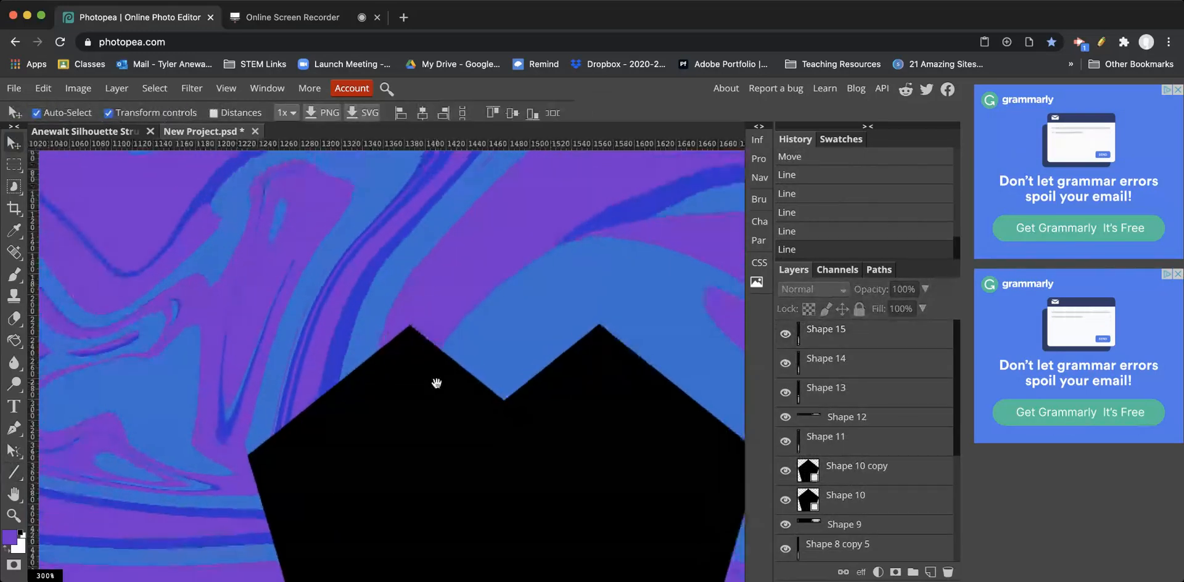
click(12, 473)
drag(319, 291, 313, 451)
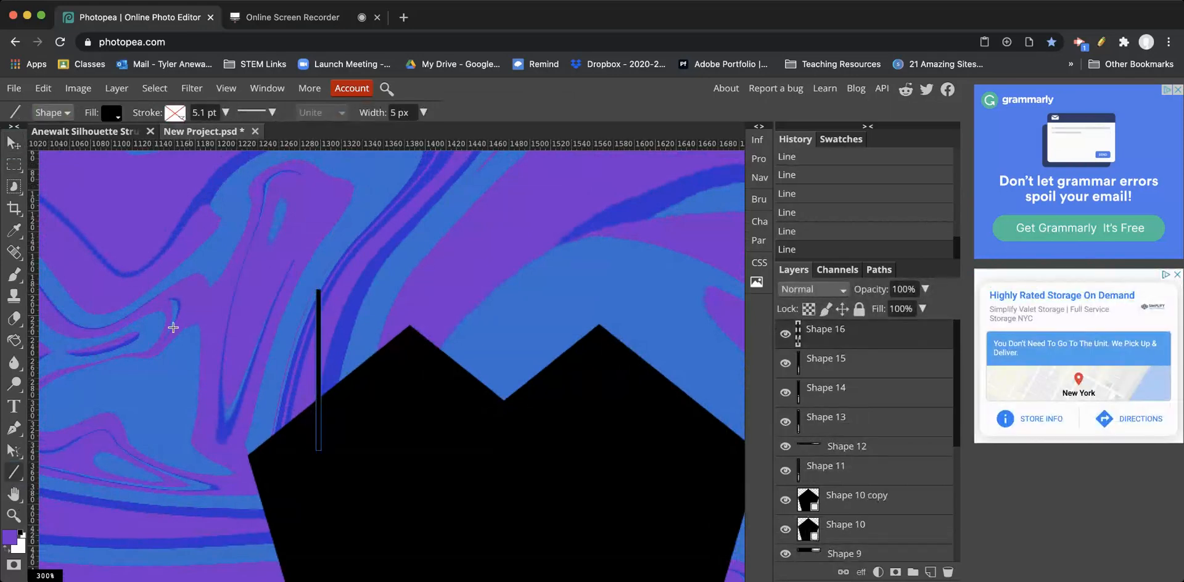
right_click(13, 475)
click(74, 468)
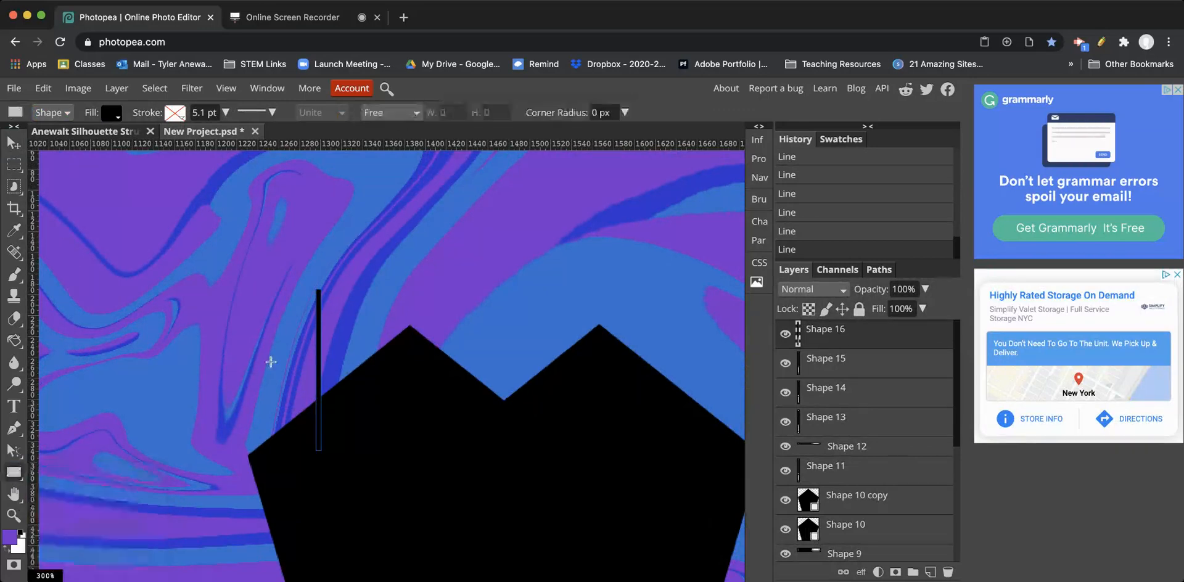
drag(302, 302, 332, 352)
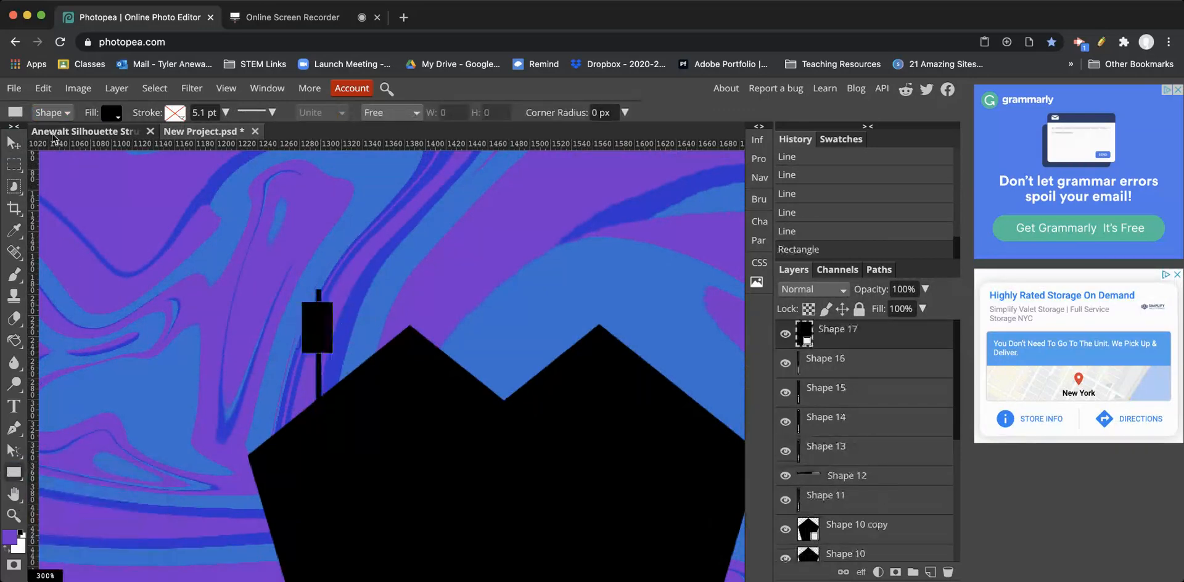
Step: Select the antenna's pole and rectangle, duplicate them twice, and place one resized copy lower down the left slope and another to its right
click(13, 142)
click(312, 311)
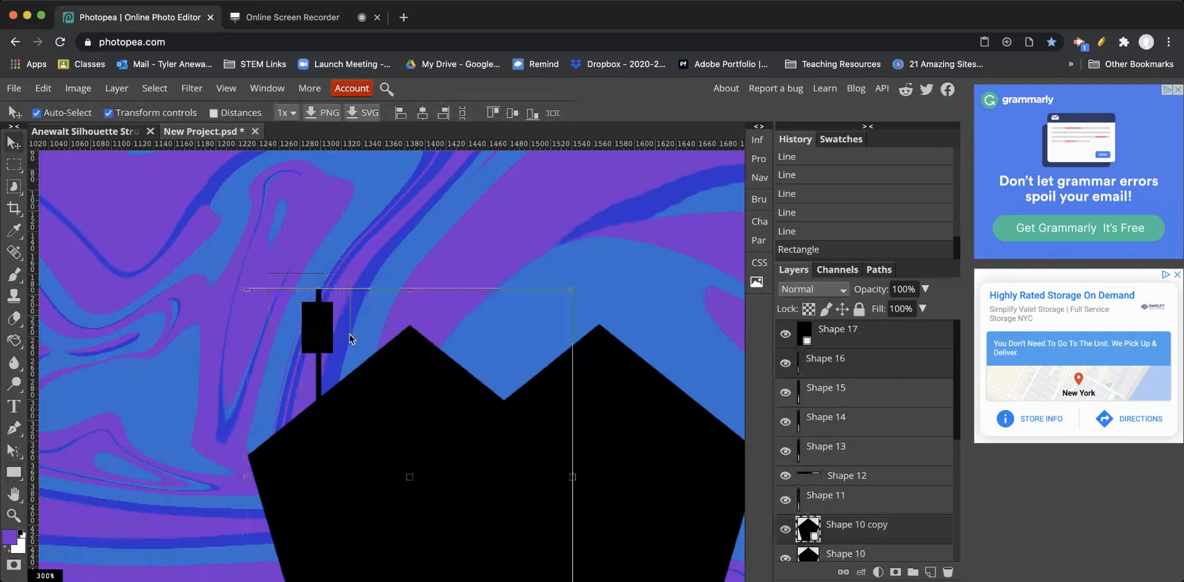
drag(284, 261, 369, 298)
key(ctrl+j)
key(Return)
key(ctrl+j)
drag(375, 283, 353, 250)
key(Return)
Step: Add a third antenna copy scaled to about 61% width and 70% height, placed just right of the lowest antenna
key(ctrl+j)
key(ctrl+t)
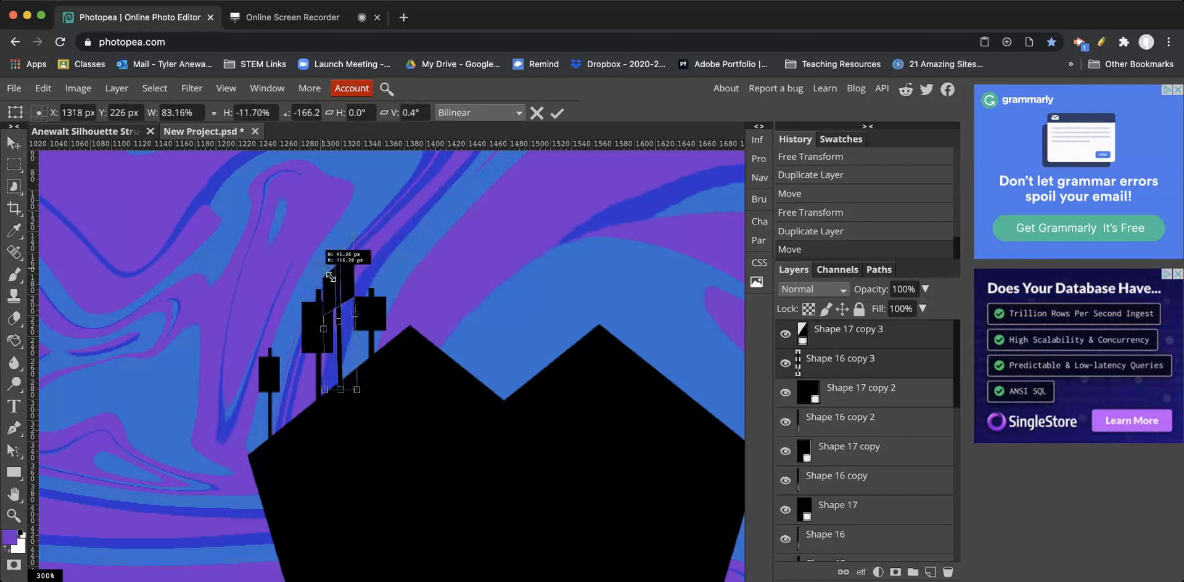
drag(304, 263, 298, 261)
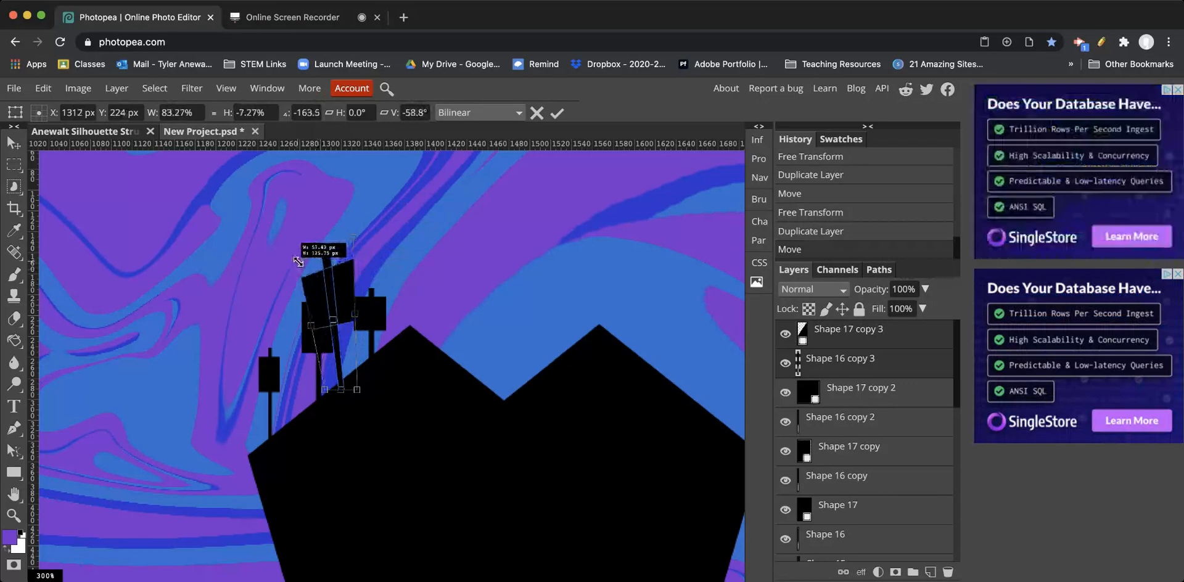
key(super+z)
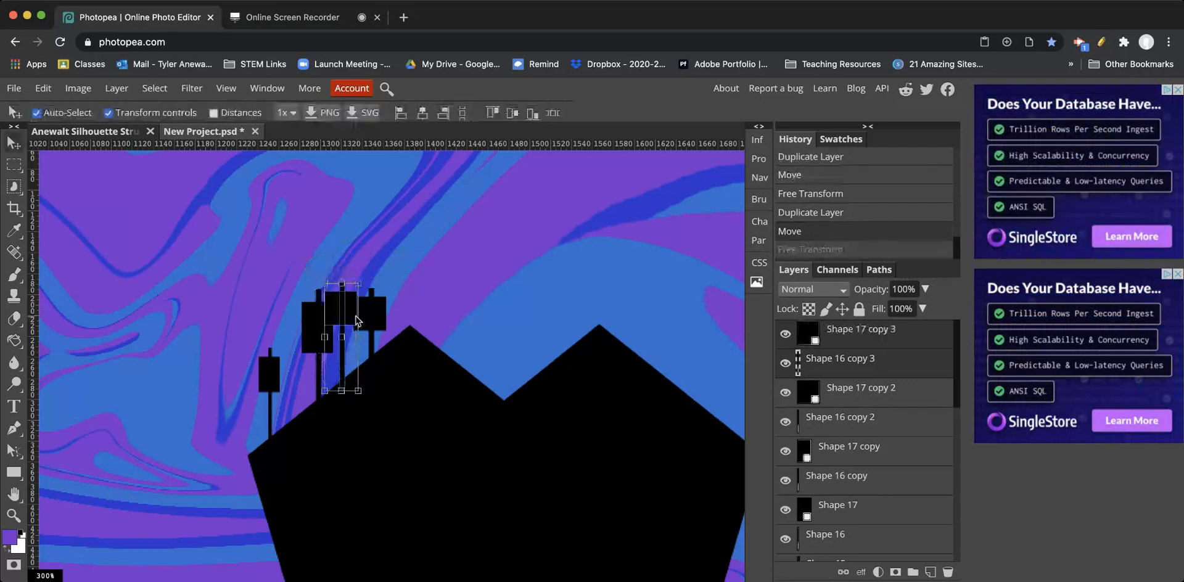
drag(340, 320, 297, 387)
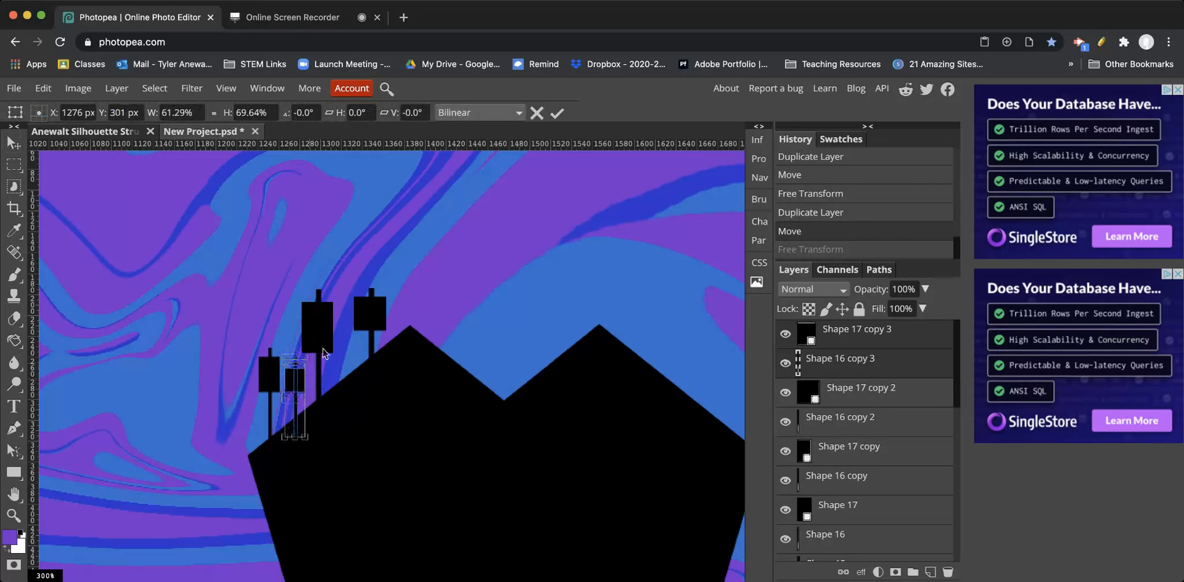
Step: Draw a flat black ellipse about 218 px wide and 68 px high above the right roof peak
drag(594, 247, 582, 251)
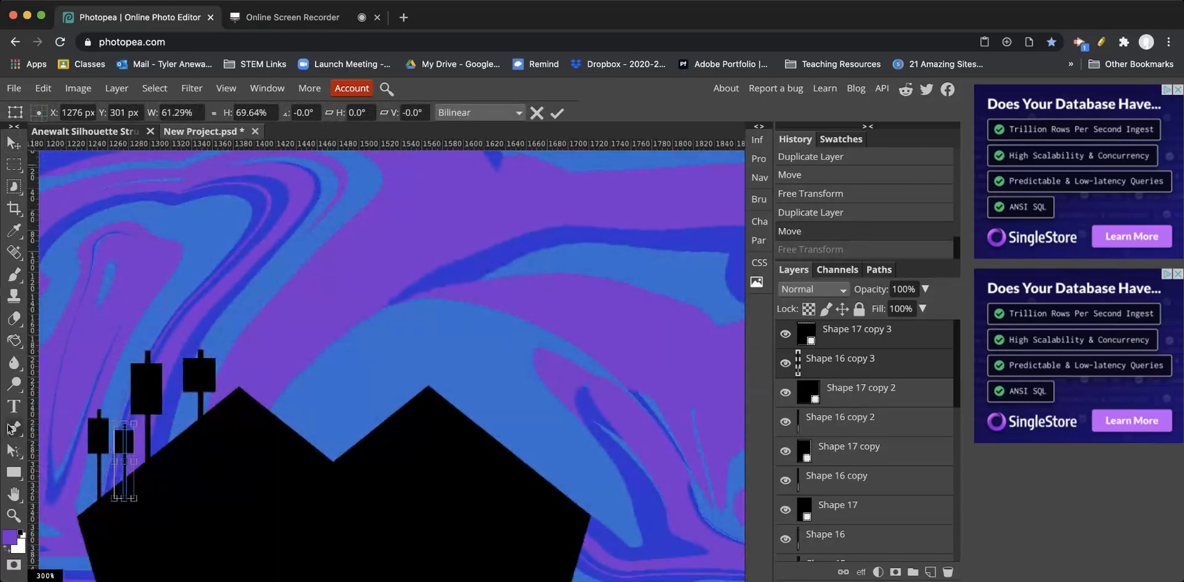
right_click(14, 473)
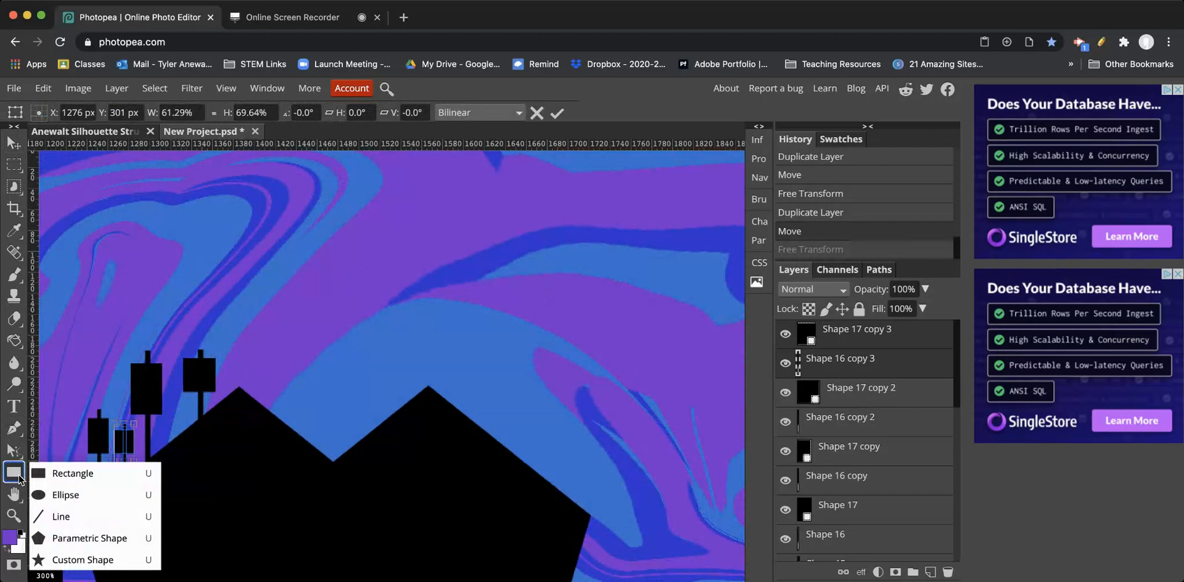
click(57, 497)
drag(382, 245, 609, 318)
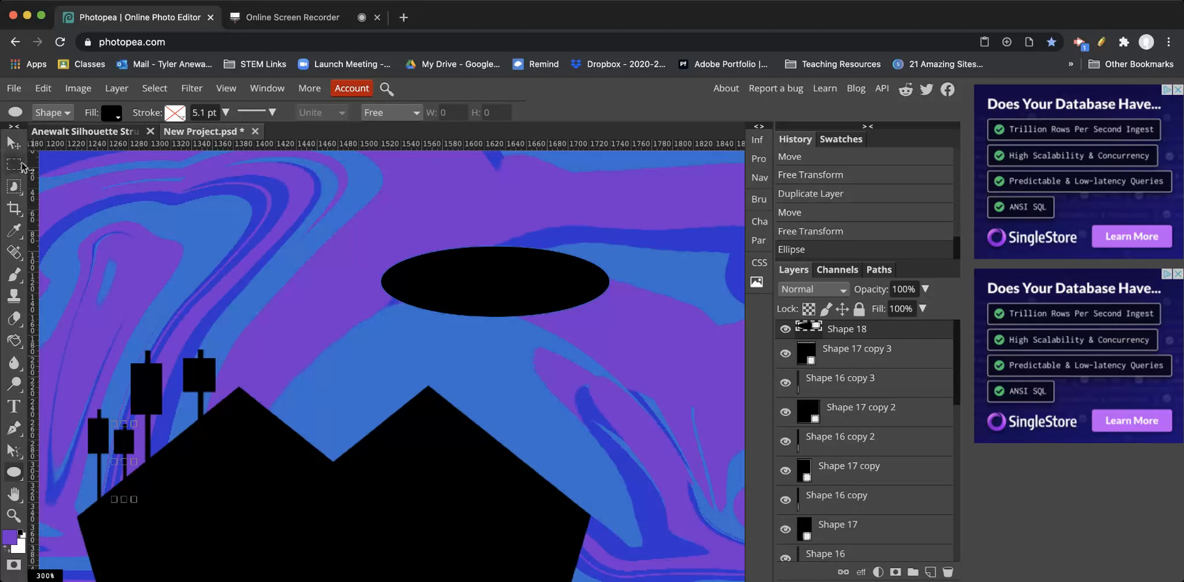
Step: Try to delete the upper half of the ellipse shape with a rectangular selection, and deselect
click(14, 164)
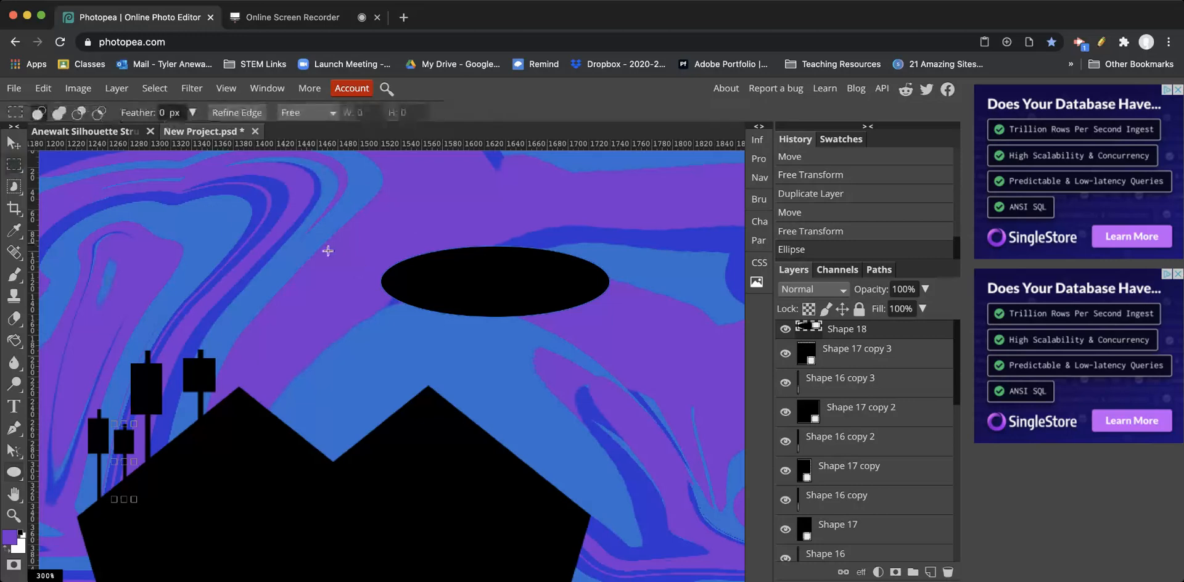
drag(340, 215, 677, 277)
key(BackSpace)
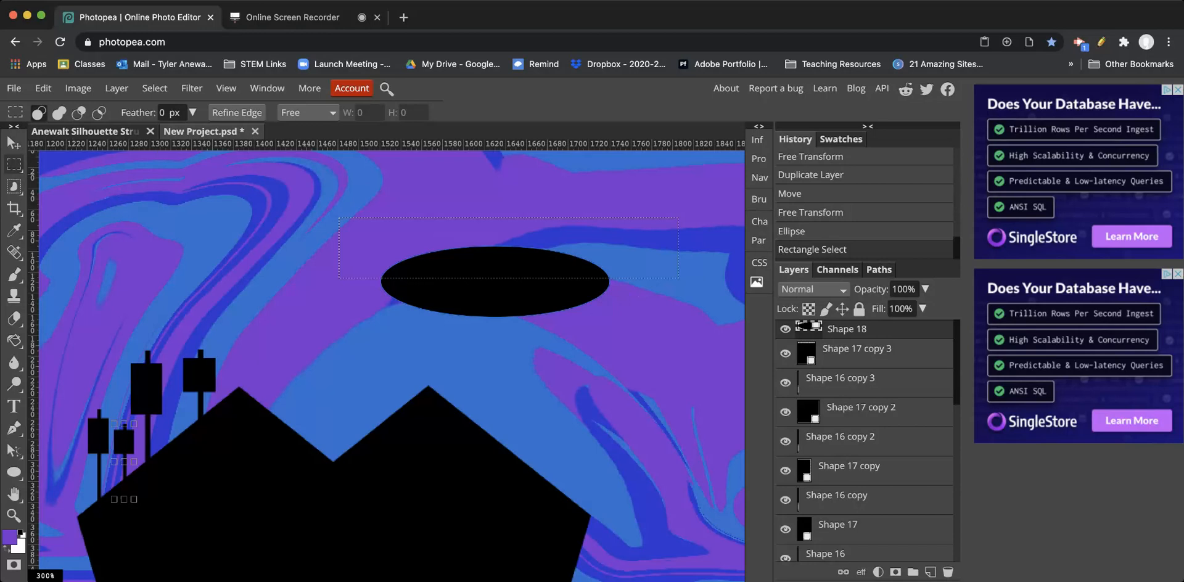
click(17, 144)
key(ctrl+d)
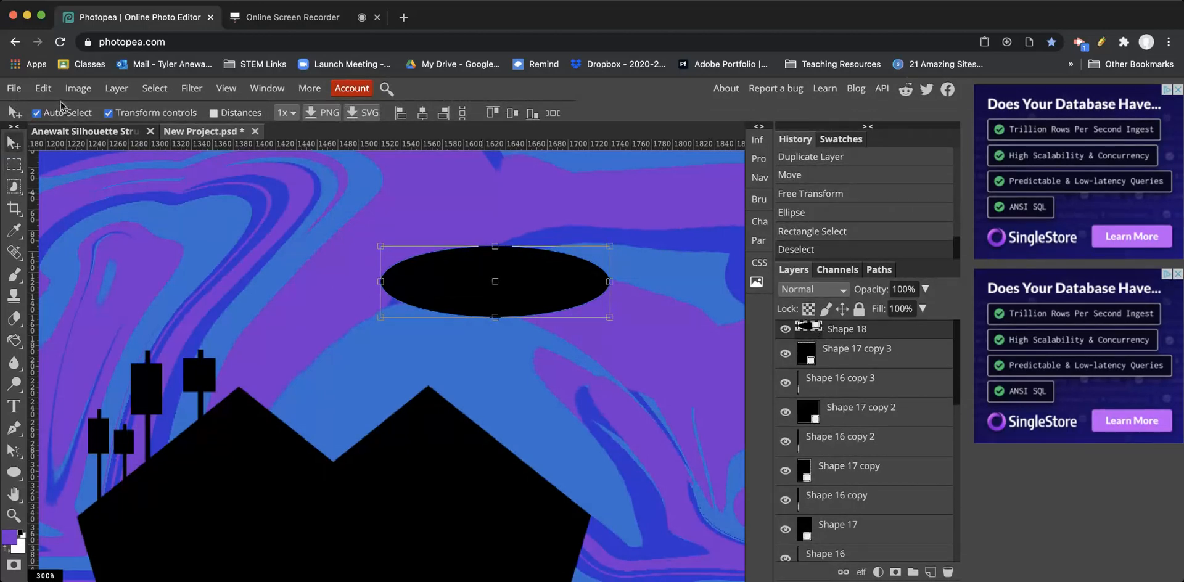
Step: Rasterize the ellipse layer and move it about 90 px to the left, above the gap between the roof peaks
click(116, 88)
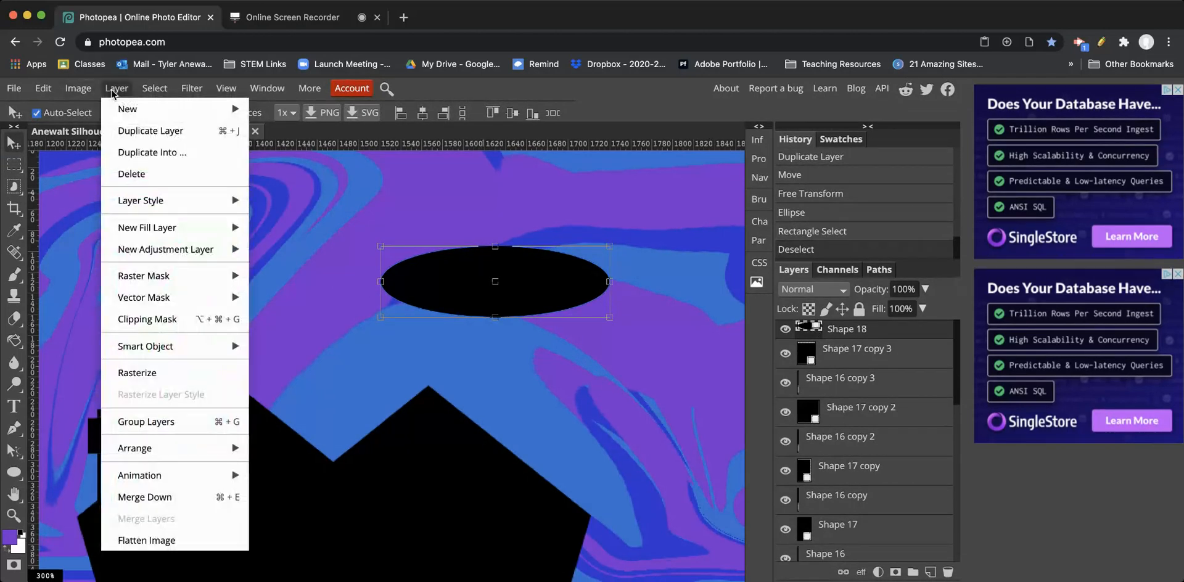
click(154, 372)
drag(484, 284, 374, 290)
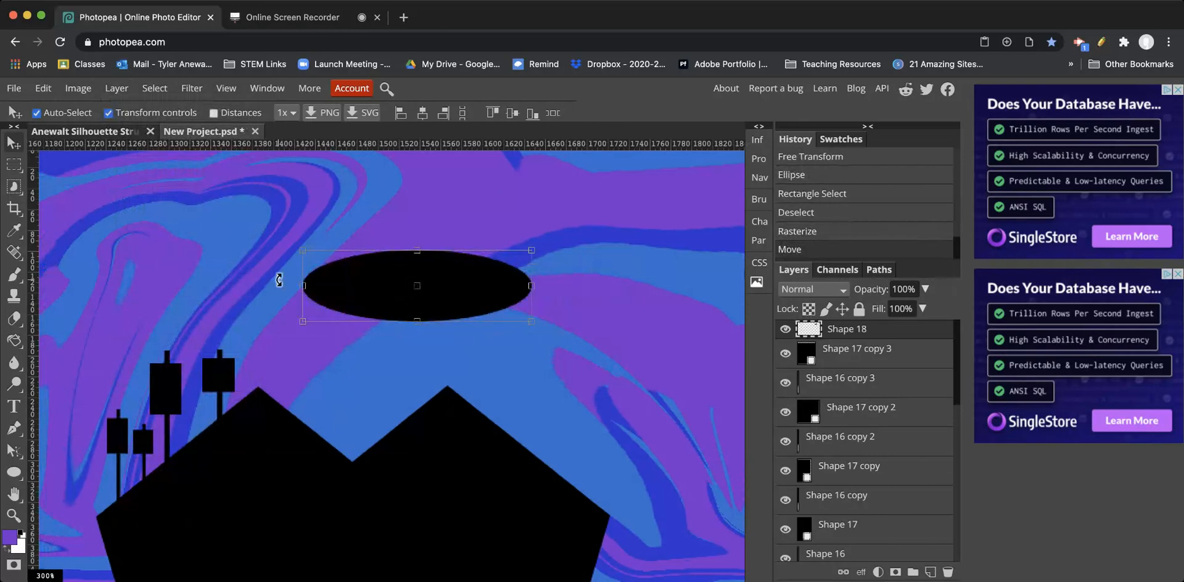
Step: Delete the ellipse's upper half, and narrow the remaining bowl to about 49% width and rotate it 31.8° clockwise
click(14, 164)
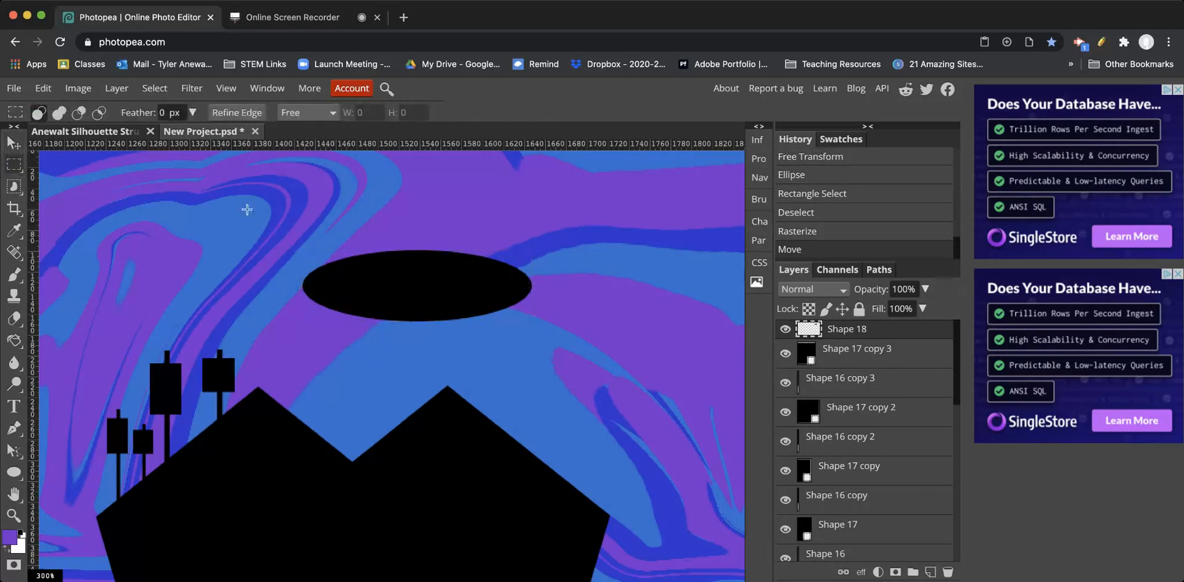
drag(259, 215, 568, 289)
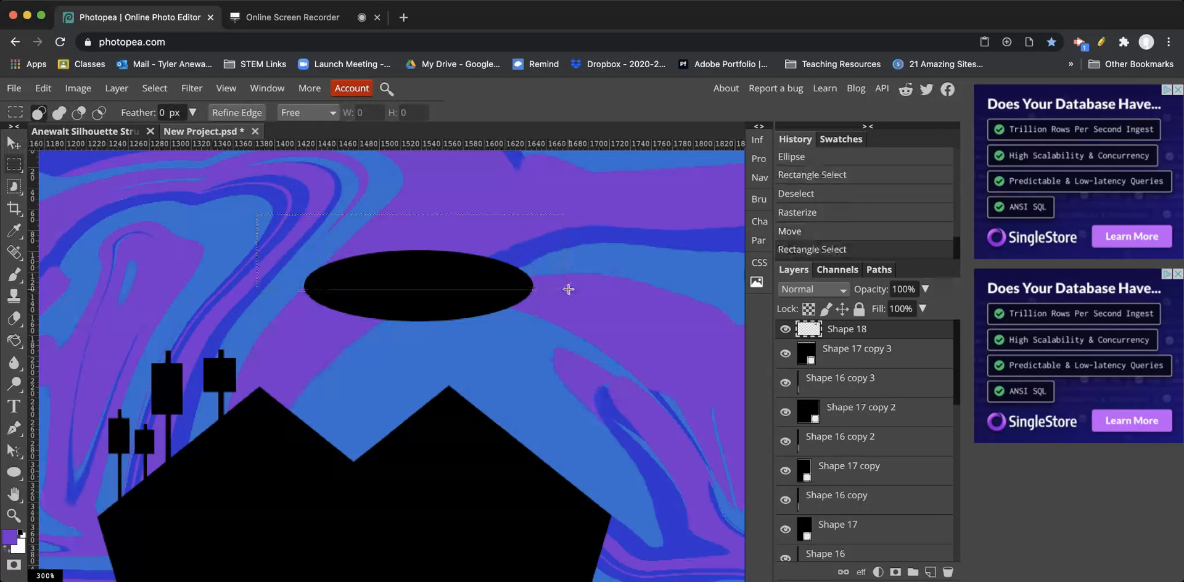
key(Delete)
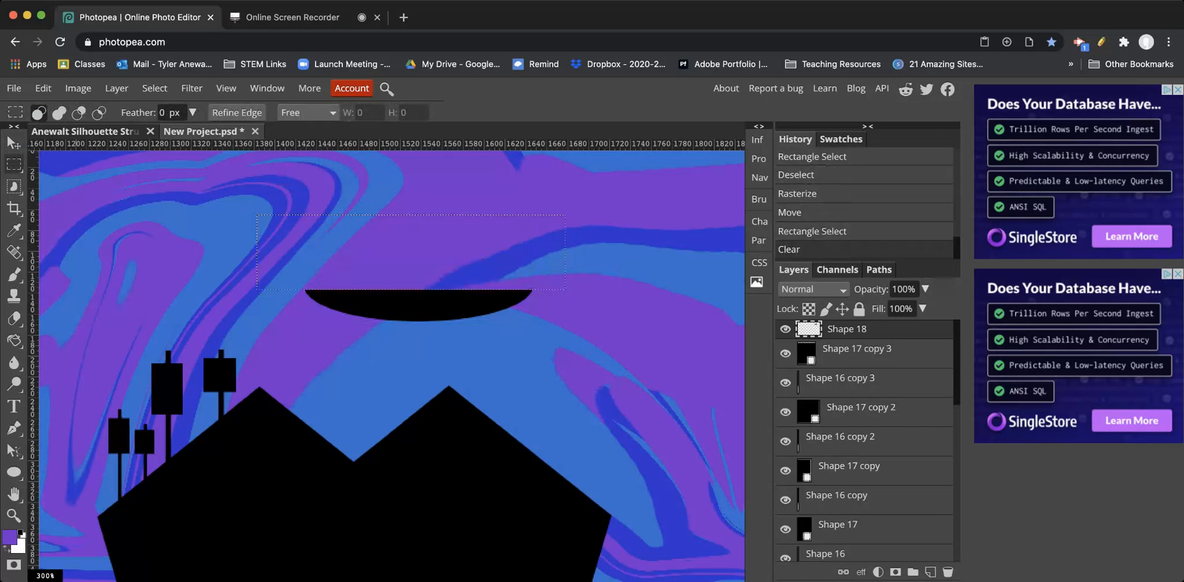
click(14, 143)
key(ctrl+d)
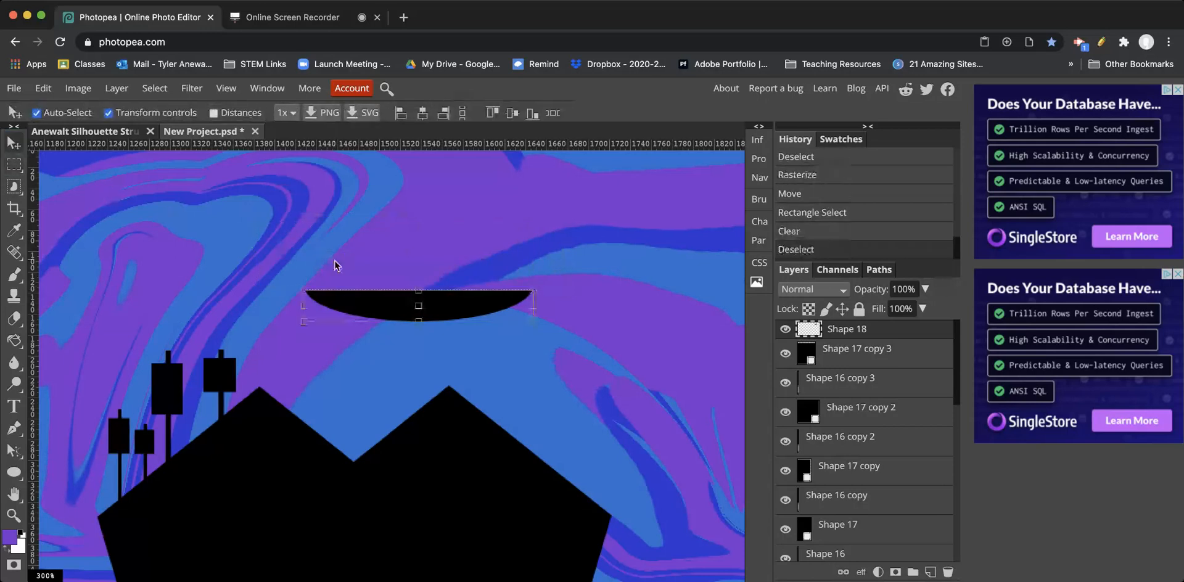
drag(358, 309, 323, 275)
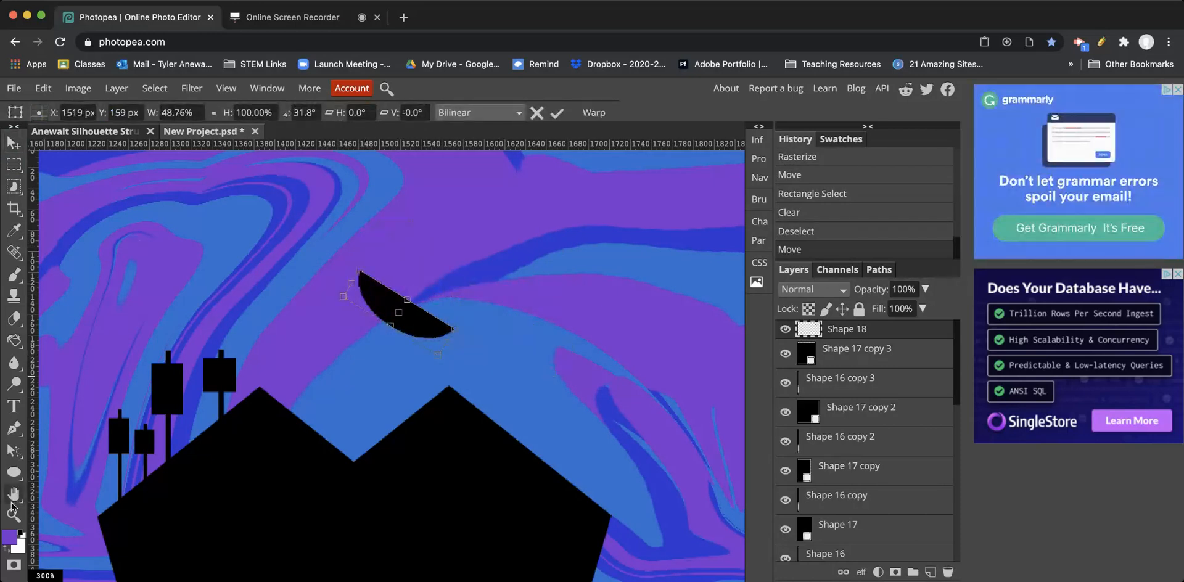
Step: Draw a 5 px wide vertical pole about 63 px long beside the bowl and cap it with a small black ball
click(13, 472)
click(66, 519)
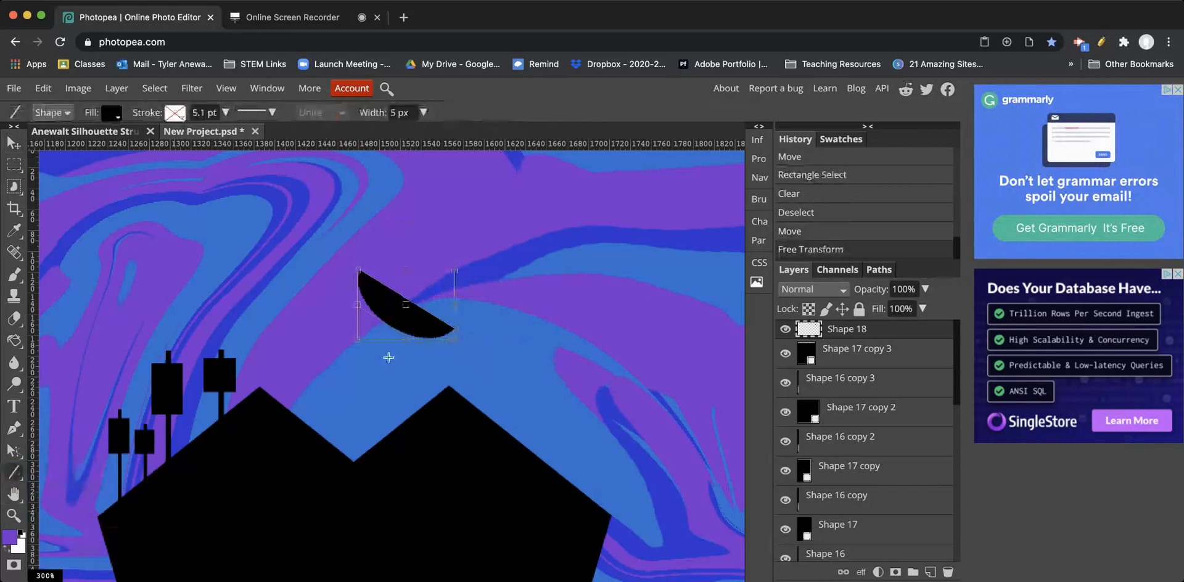
drag(529, 205, 529, 271)
click(14, 471)
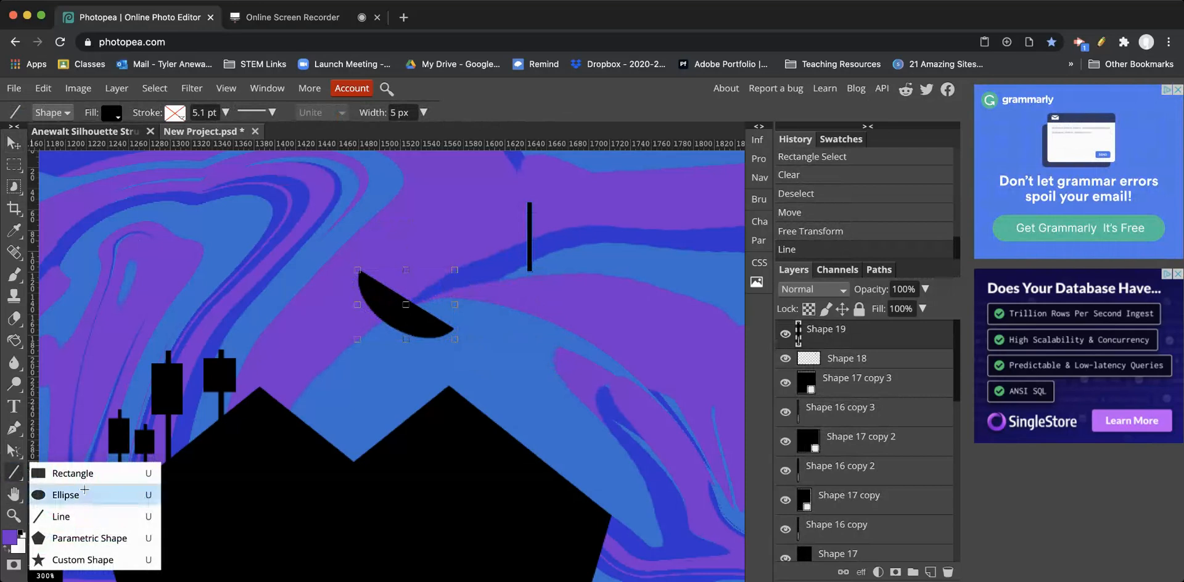
click(65, 494)
drag(524, 197, 540, 207)
Step: Scale the pole and ball to about 94% width and 60% height, tilt them about 34° clockwise and attach them inside the bowl
click(14, 164)
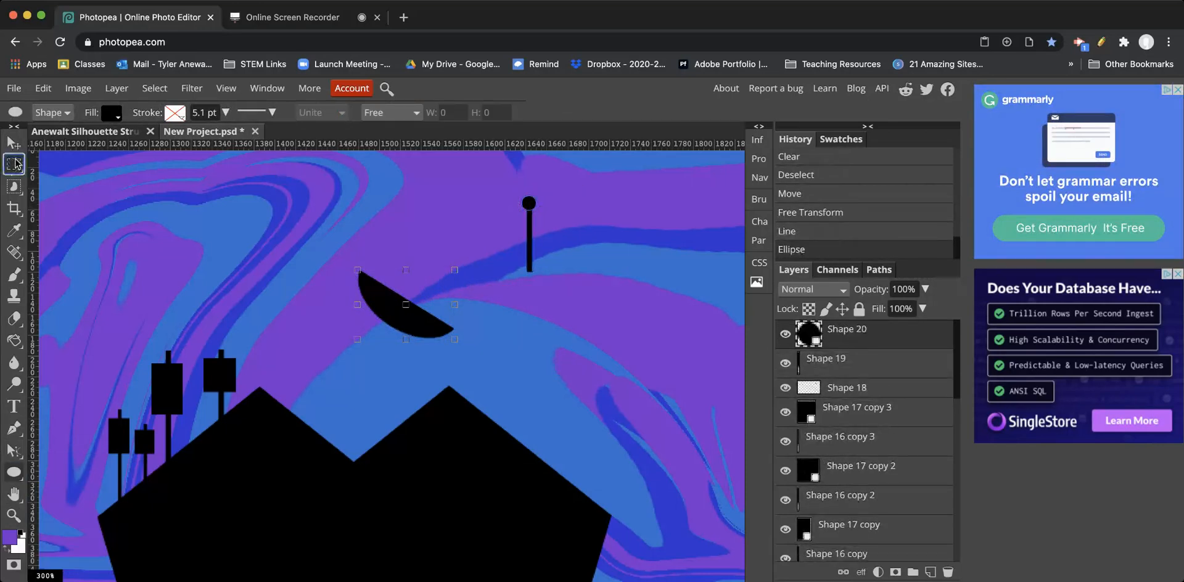
click(473, 188)
key(v)
drag(494, 179, 567, 250)
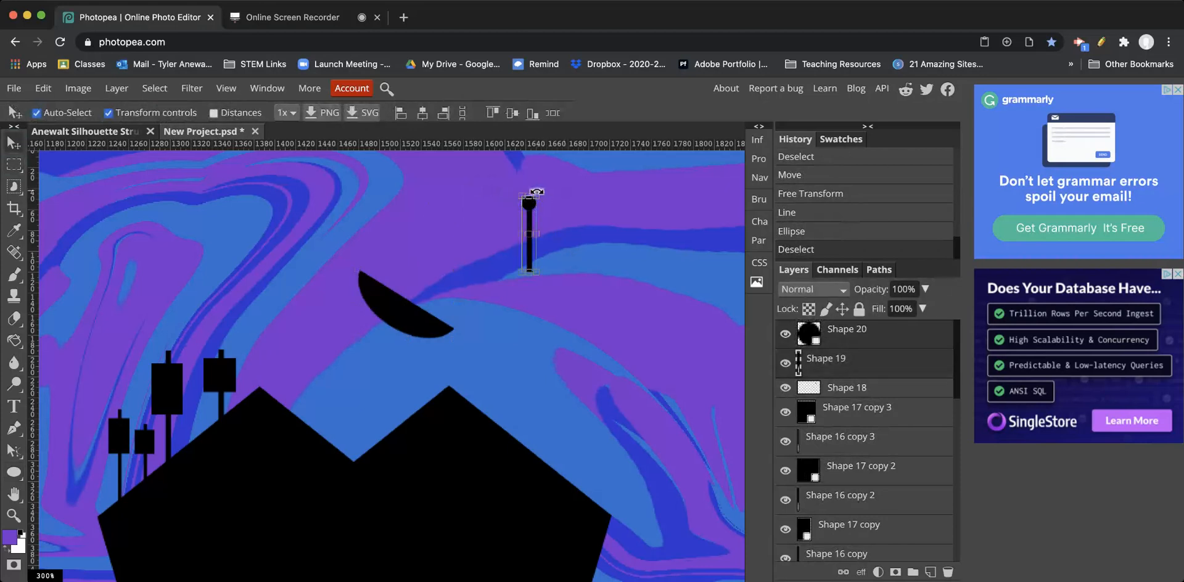
drag(531, 192, 417, 301)
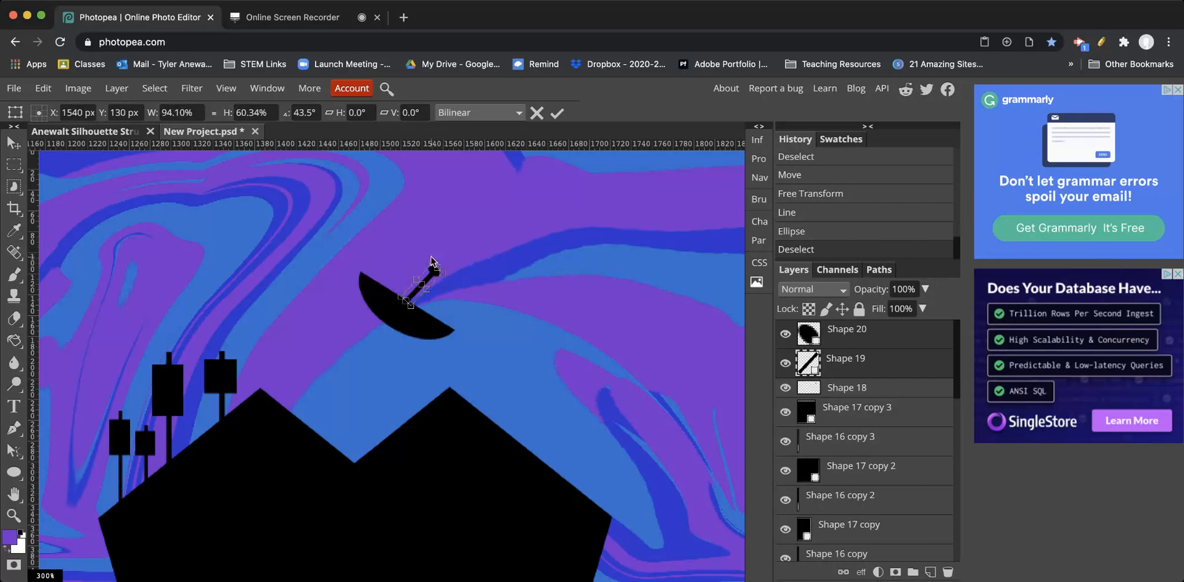
drag(437, 262, 432, 259)
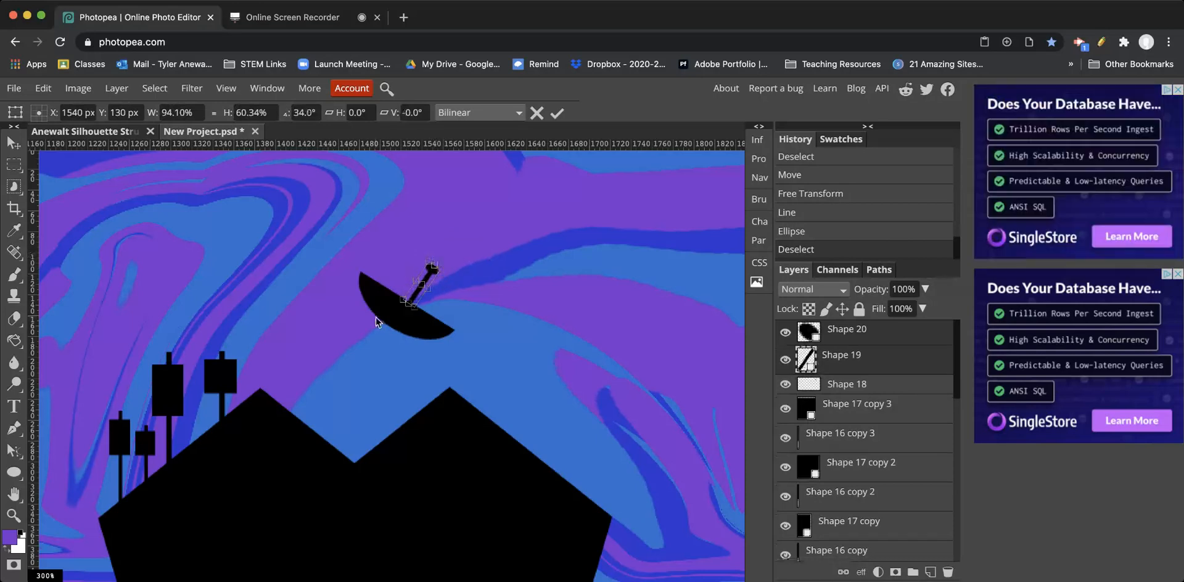
mouse_move(326, 215)
mouse_down()
mouse_move(498, 327)
mouse_move(319, 213)
mouse_up()
Step: Select the whole satellite dish, move it above the roof's right slope and enlarge it to 121.51%
click(14, 142)
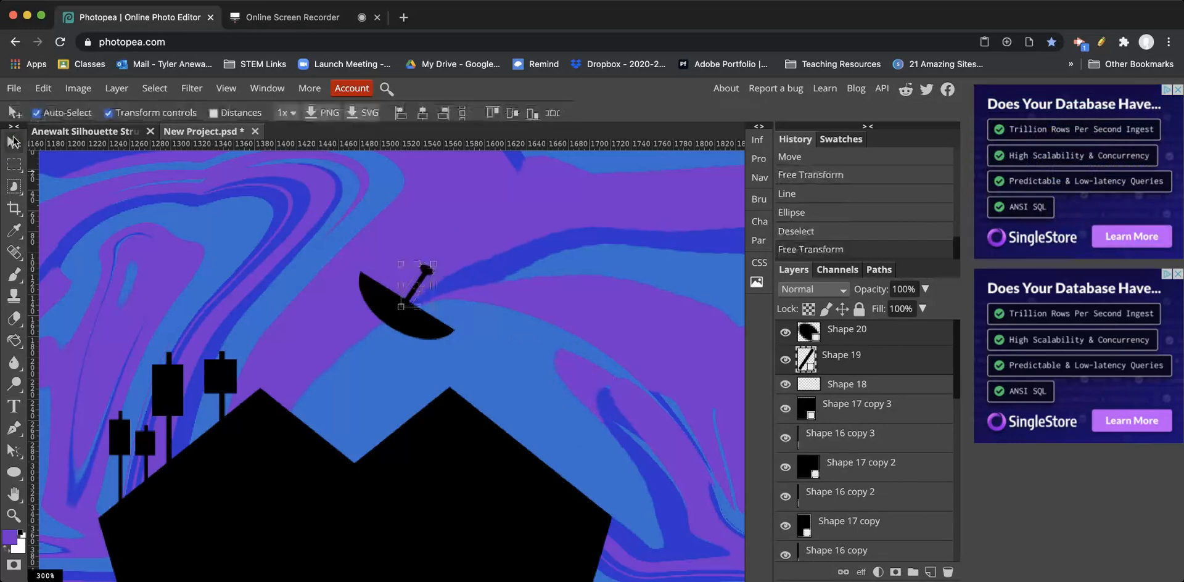
drag(410, 317, 630, 403)
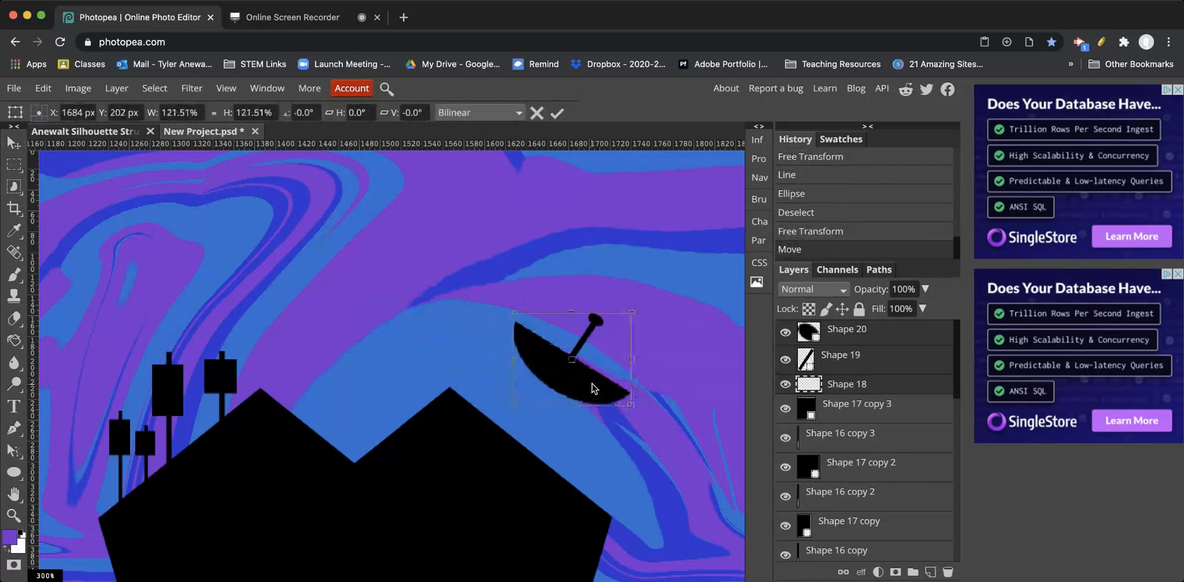
Step: Draw four 5 px wide black struts, two of them crossing, from the dish to the roof, and nudge the inner diagonal strut into place
right_click(14, 473)
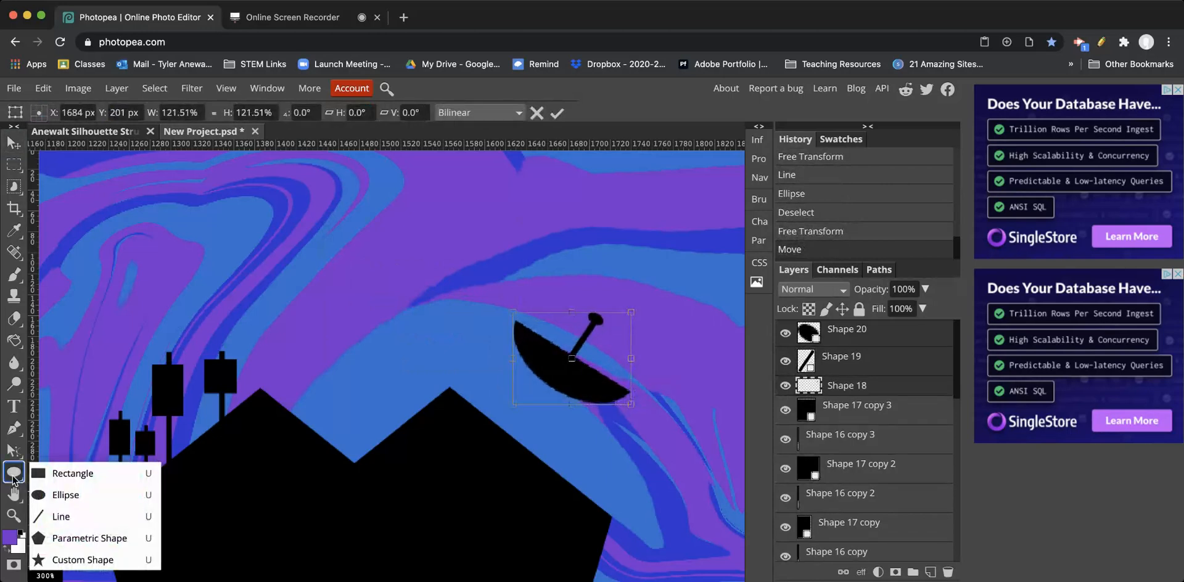
click(54, 517)
drag(515, 341, 567, 493)
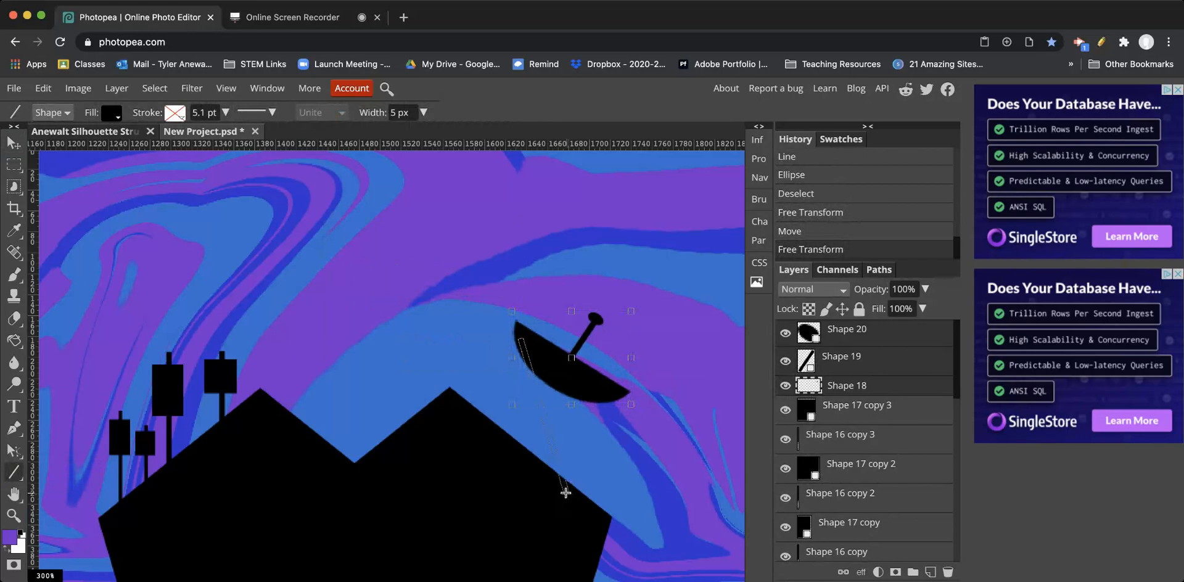
drag(548, 425, 508, 485)
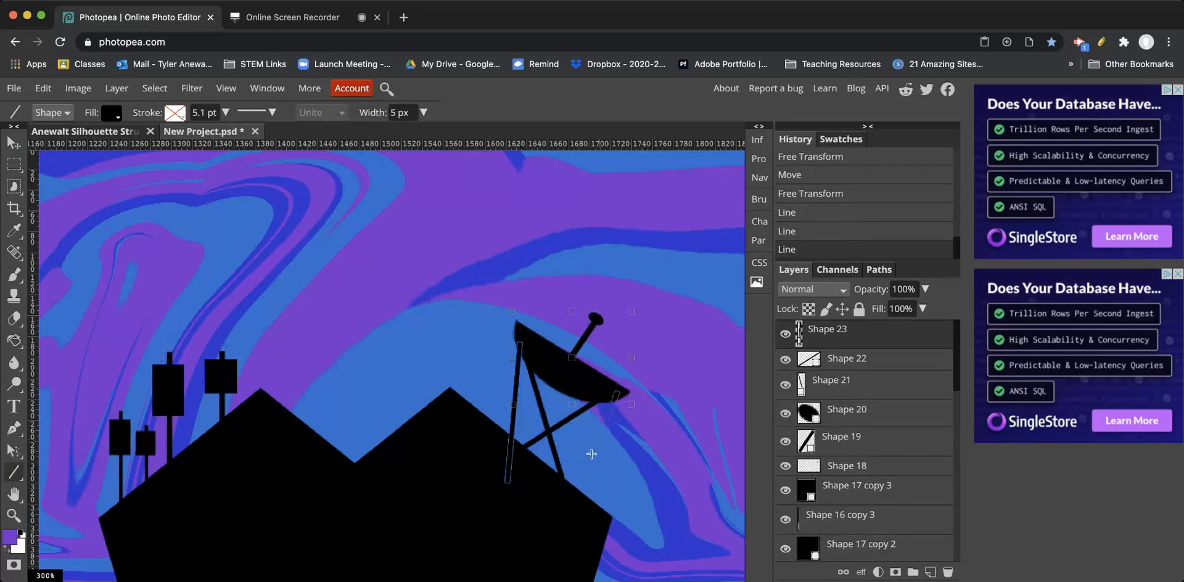
drag(591, 454, 551, 499)
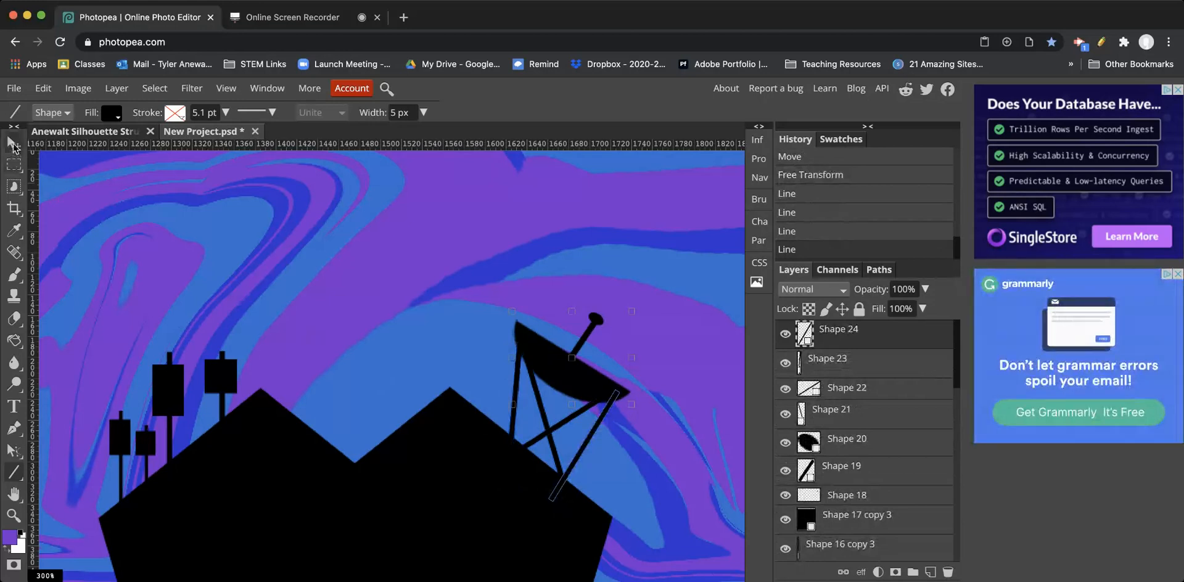
click(13, 145)
drag(549, 433, 545, 432)
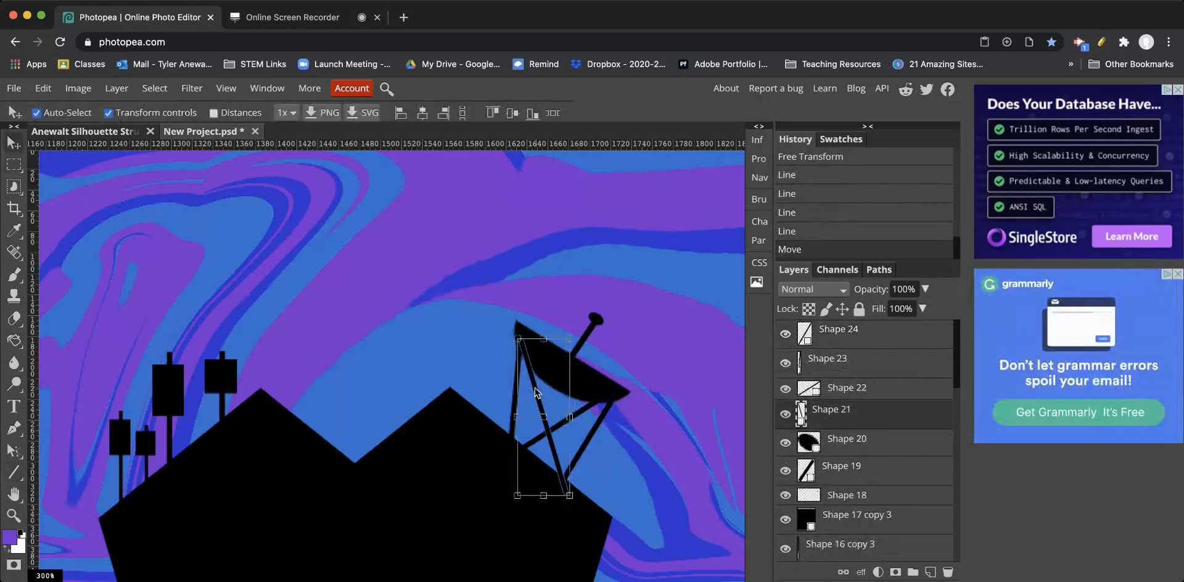
click(378, 296)
scroll(356, 317, down, 2)
scroll(357, 318, down, 3)
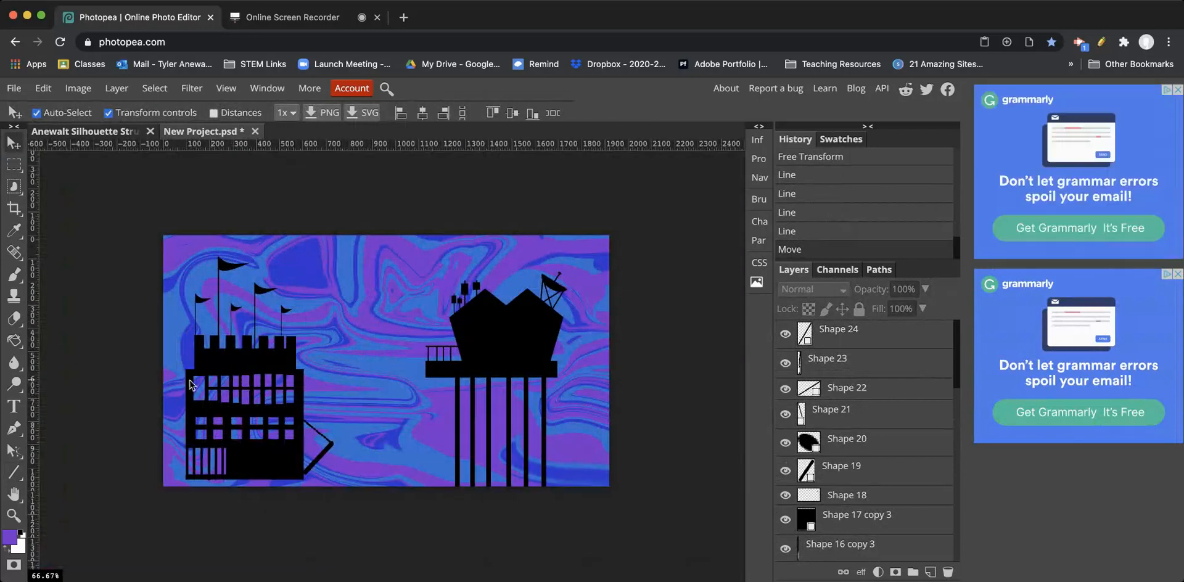
click(13, 472)
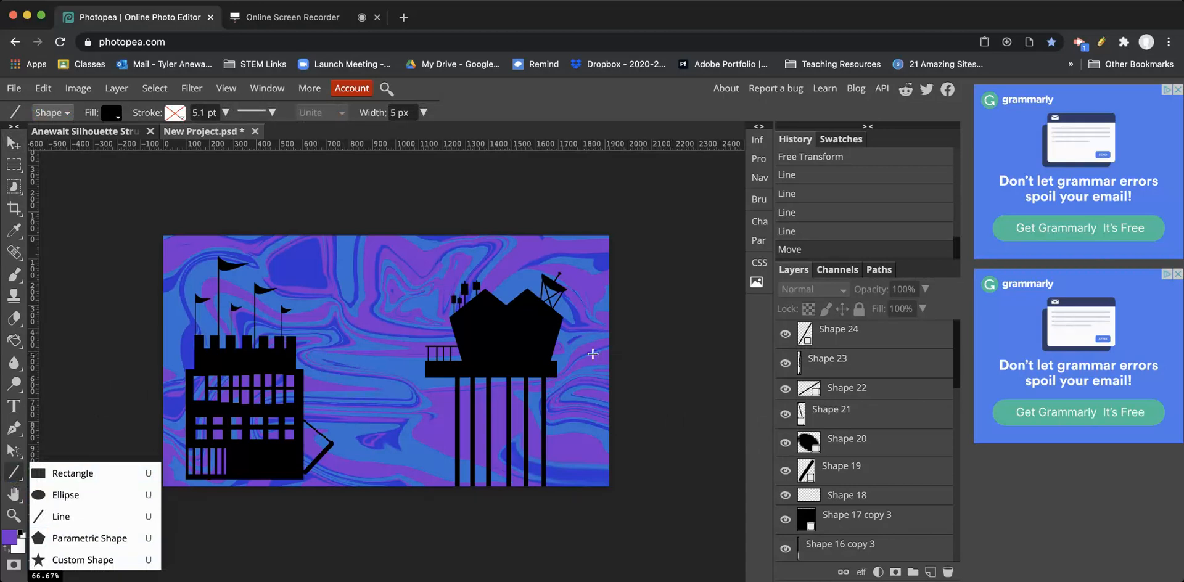
click(526, 332)
key(Escape)
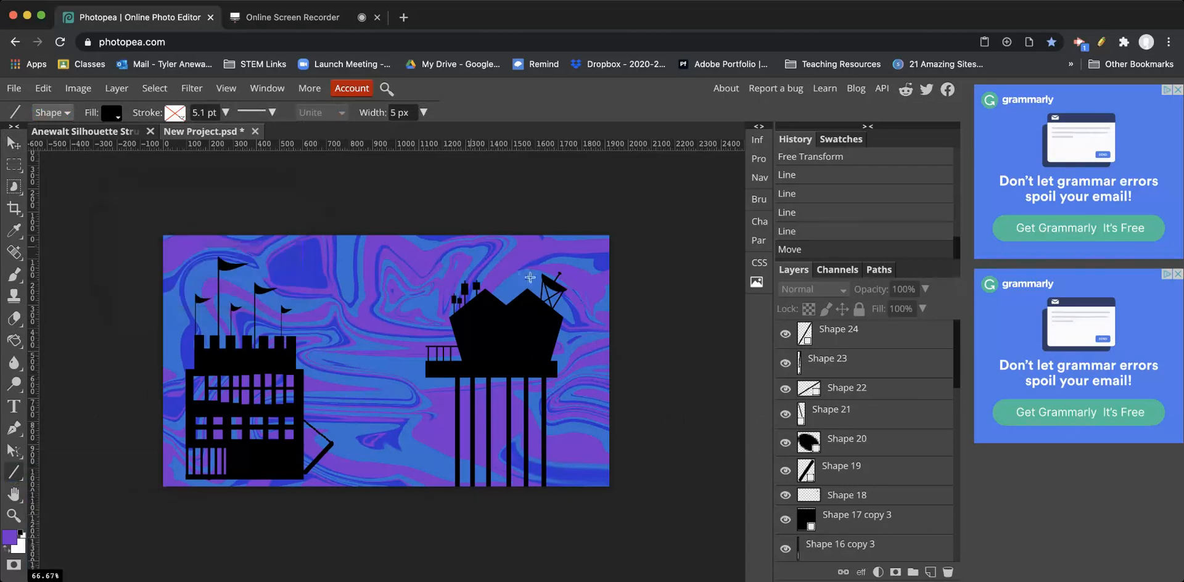
scroll(488, 318, up, 10)
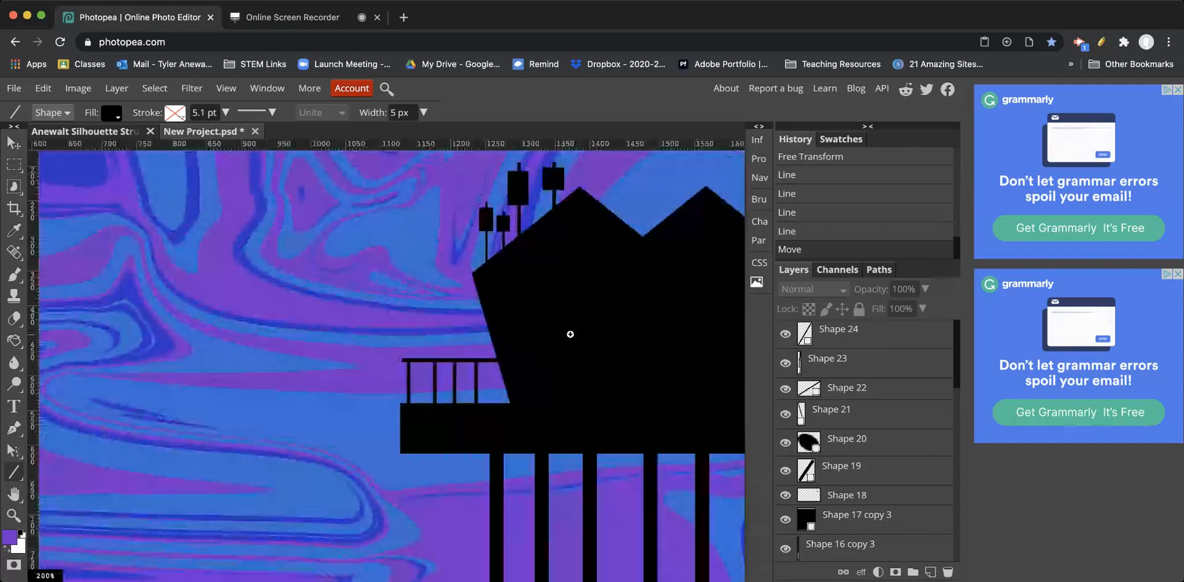
drag(505, 330, 335, 350)
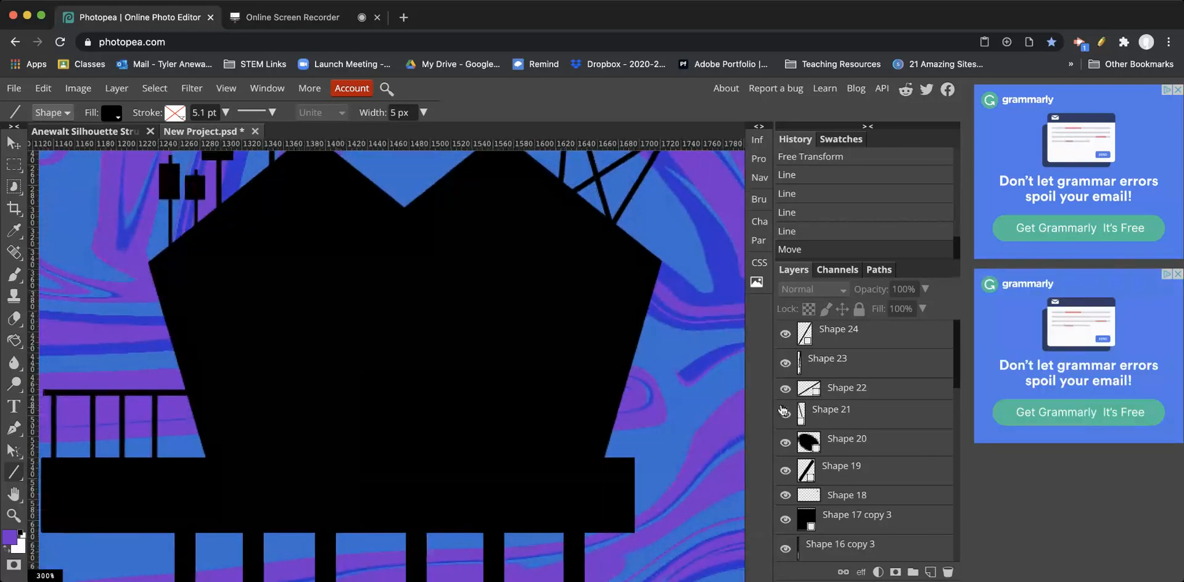
click(868, 342)
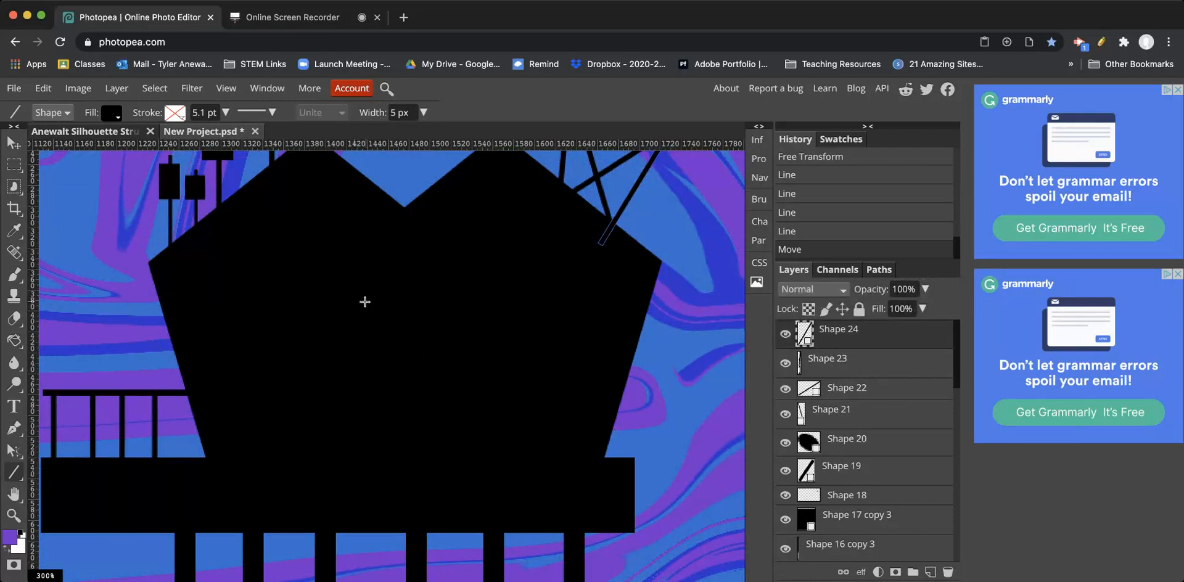
click(306, 288)
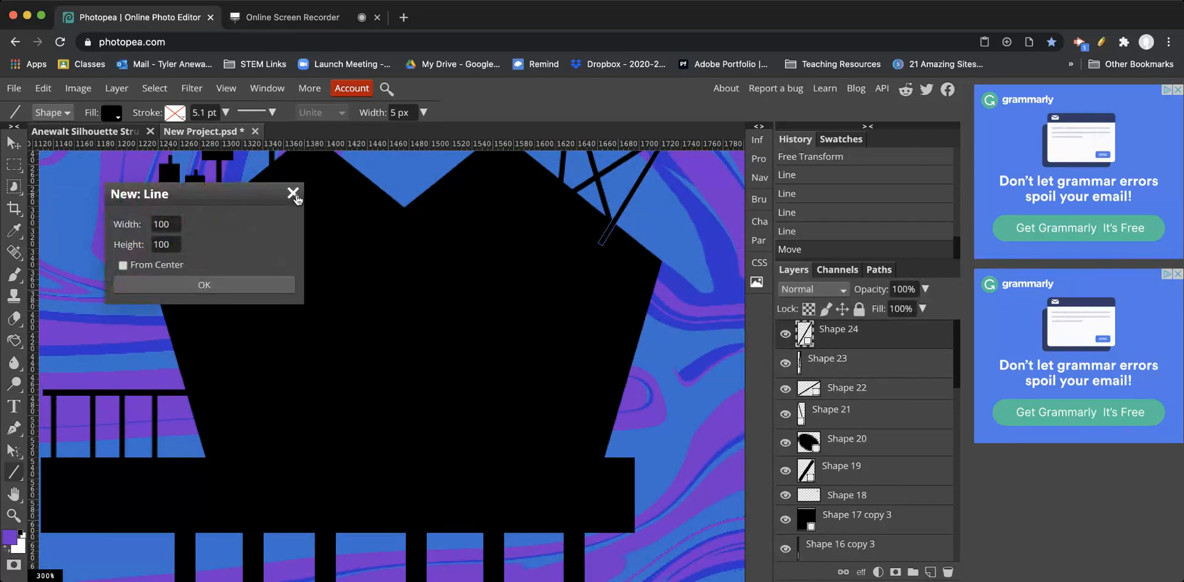
click(293, 194)
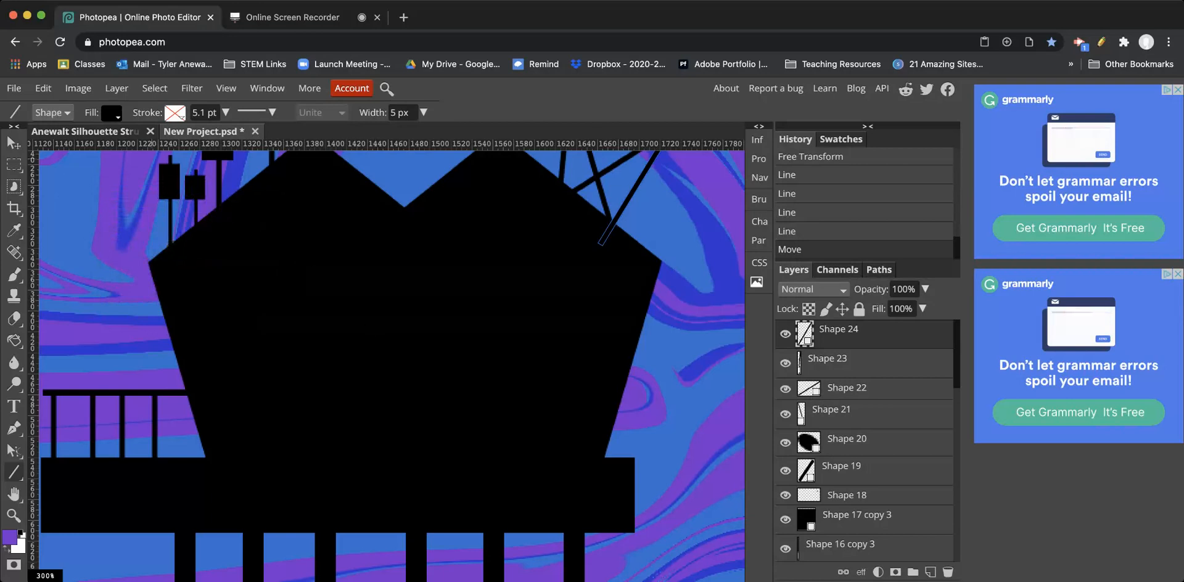
Step: Merge the two overlapping black pentagons of the raised building into one layer and rasterize it
click(12, 142)
click(307, 323)
click(541, 367)
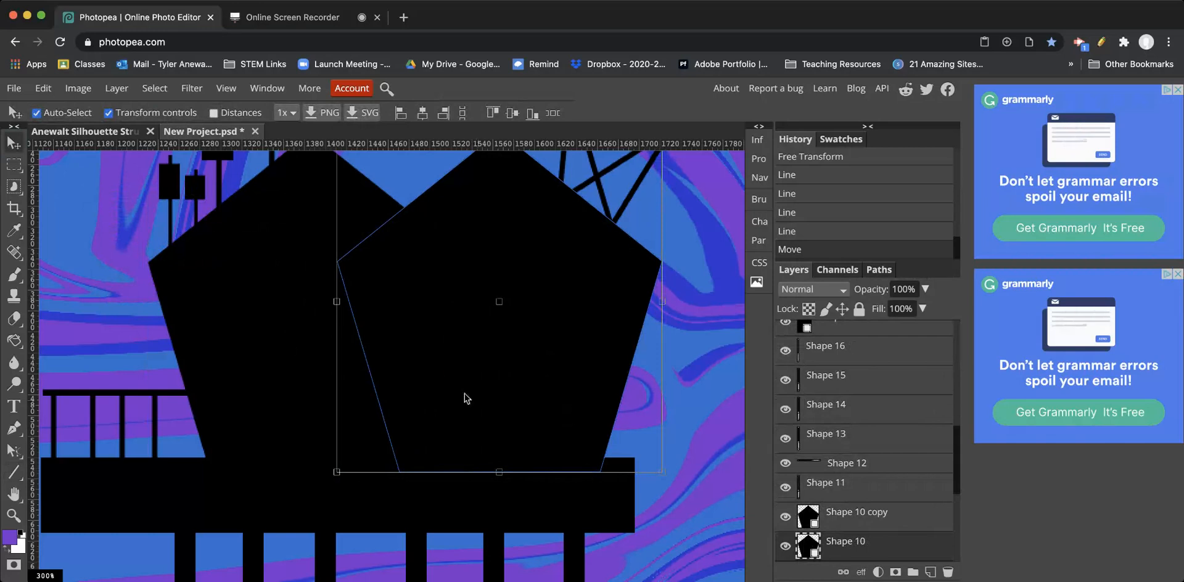
click(861, 521)
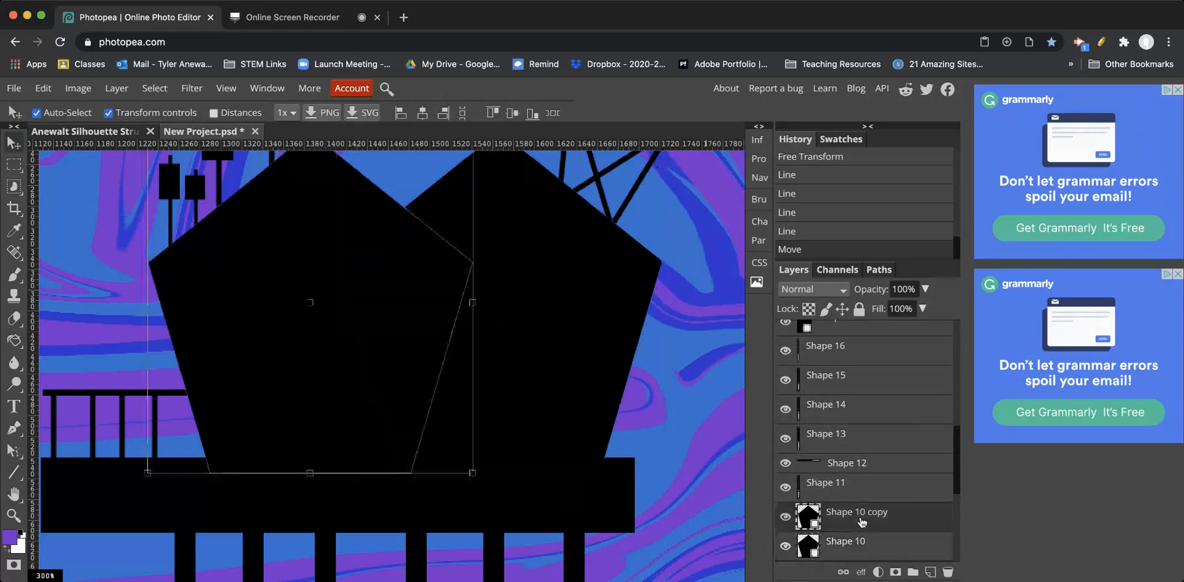
key(ctrl+e)
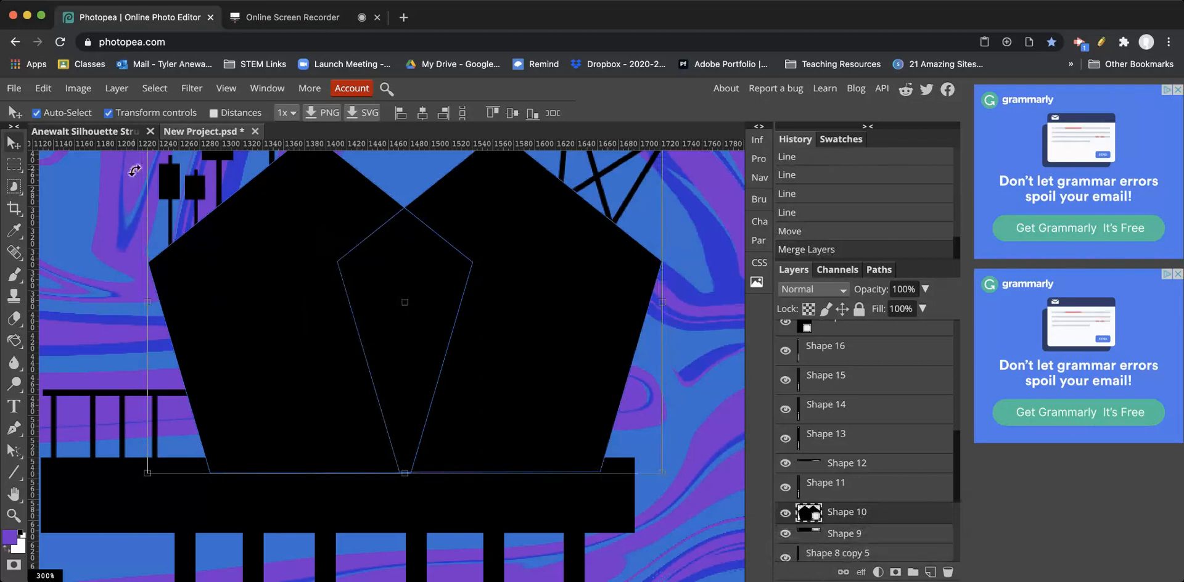
click(117, 89)
click(148, 372)
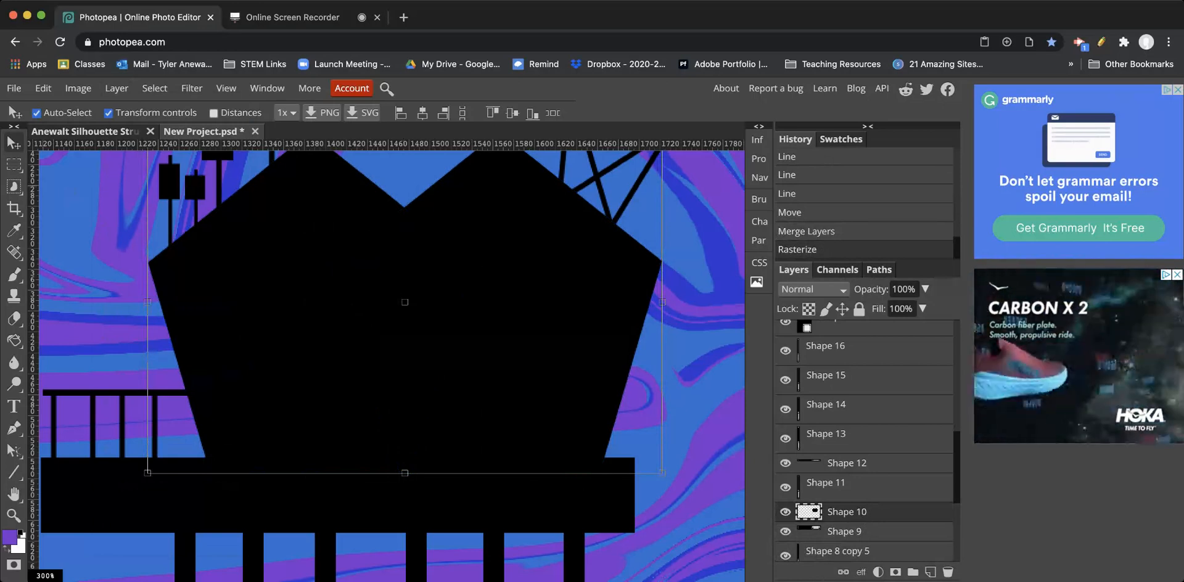
Step: Cut four evenly spaced rectangular windows in a row across the upper part of the merged pentagon building
click(14, 165)
click(56, 171)
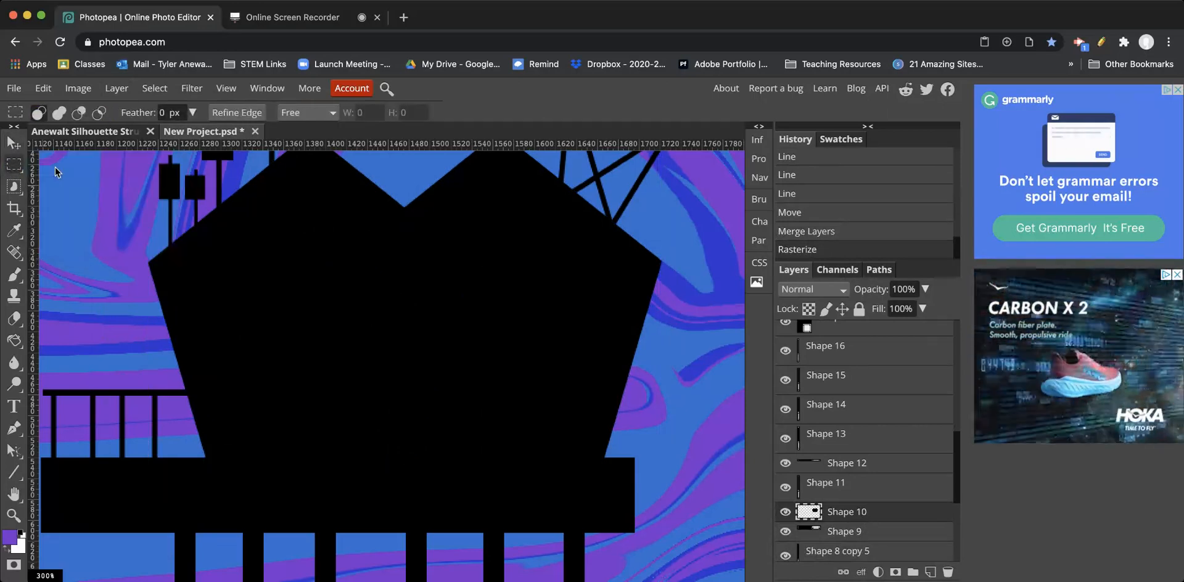
drag(215, 249, 293, 298)
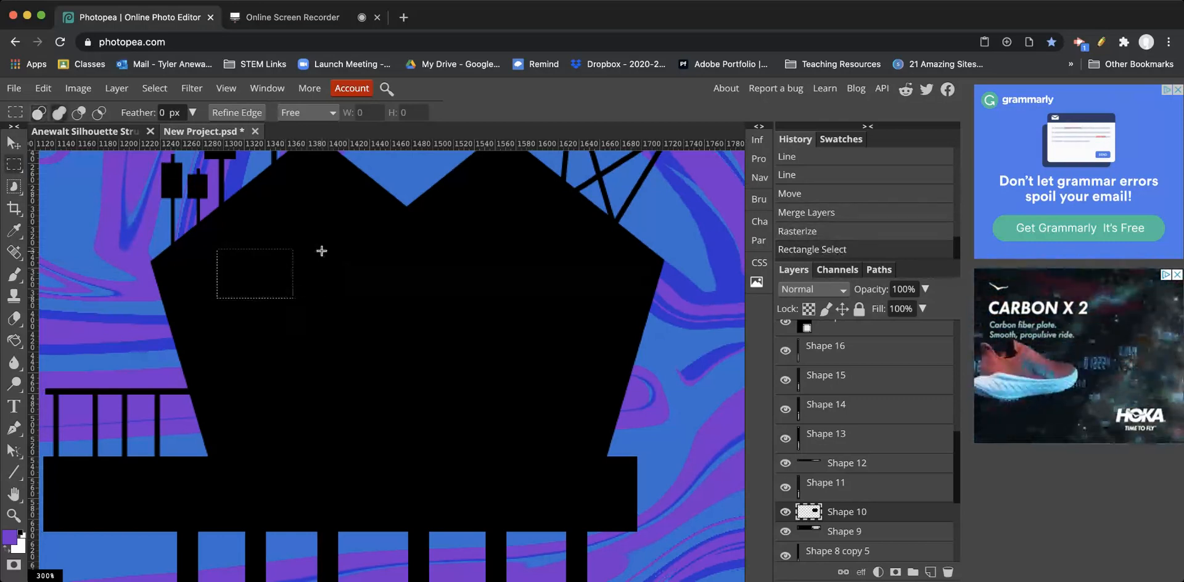
drag(324, 247, 396, 298)
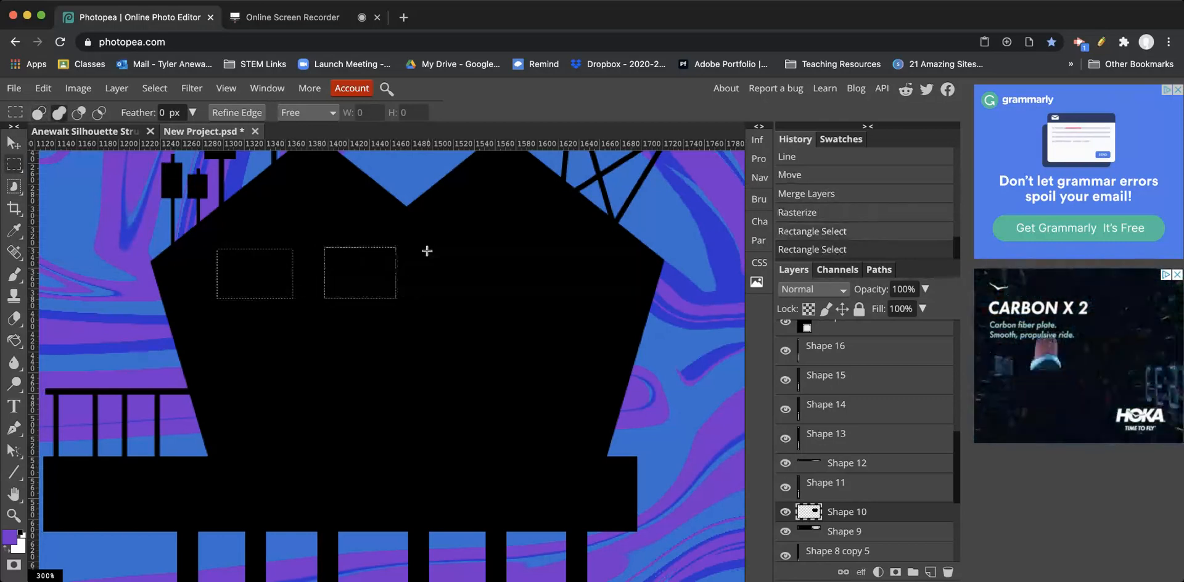
drag(425, 250, 502, 300)
drag(531, 251, 607, 298)
key(Delete)
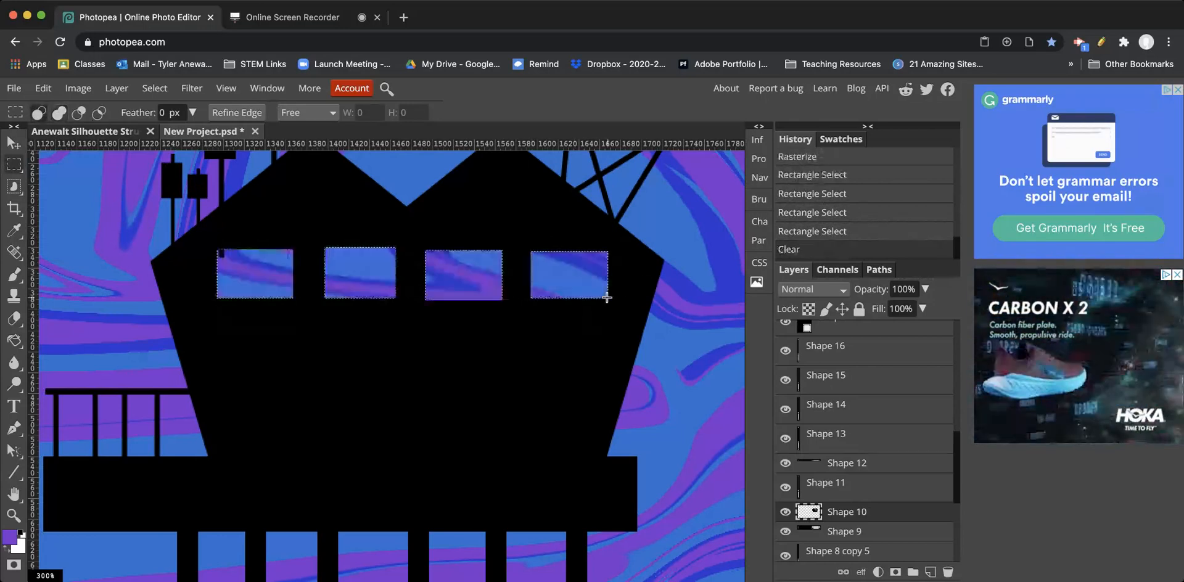
Step: Cut two small upright oval windows into the building above the rectangular row, one below each roof peak
right_click(15, 165)
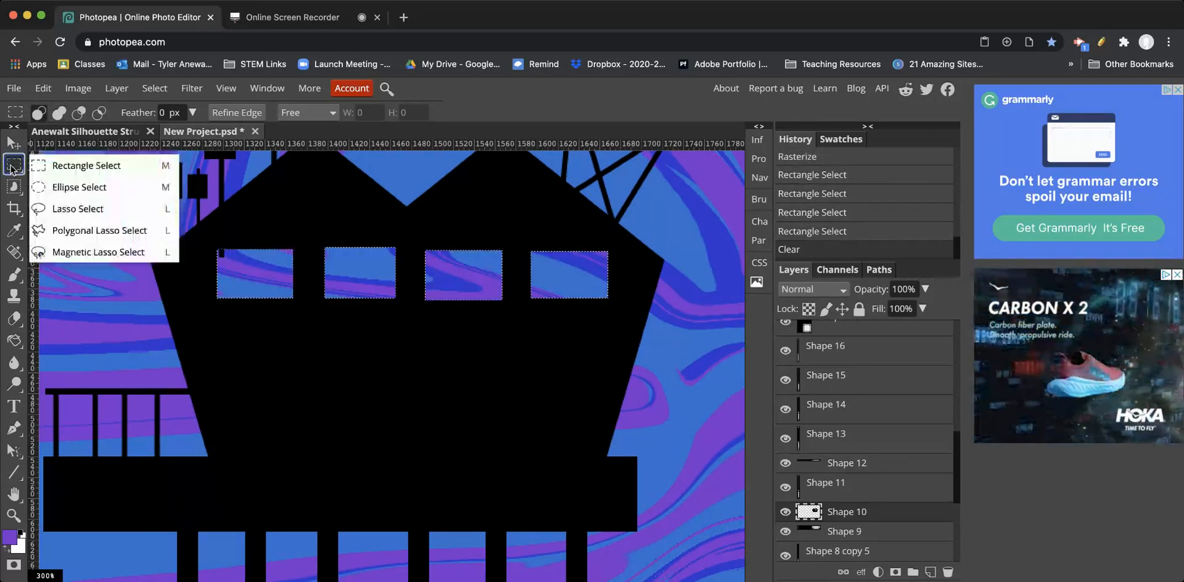
click(50, 186)
drag(293, 179, 324, 213)
drag(511, 184, 540, 219)
key(Delete)
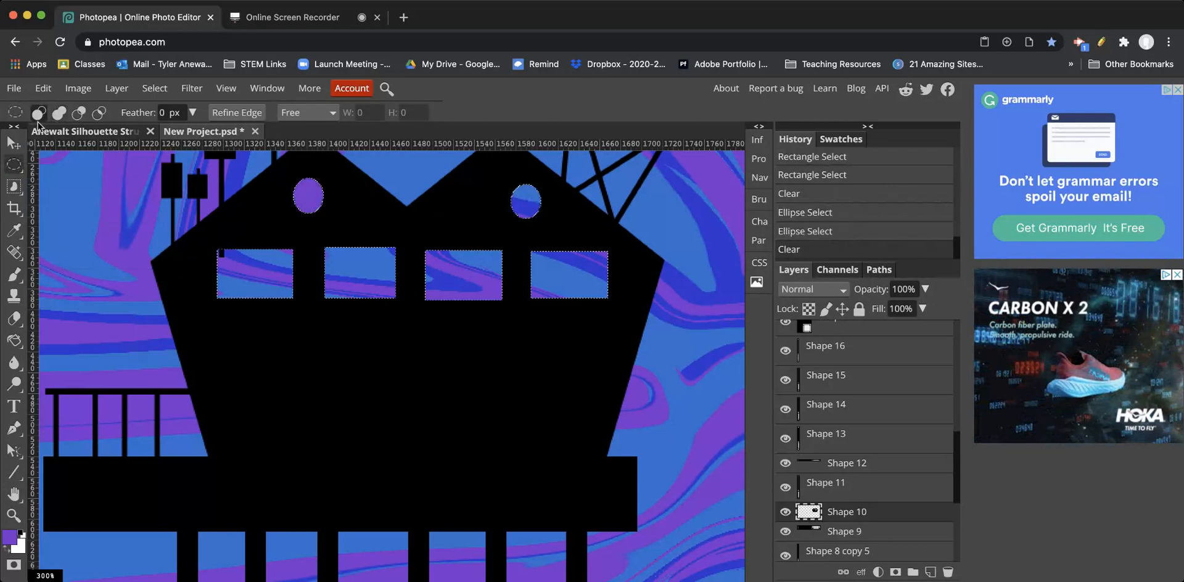
Step: Cut a tall, narrow rectangular opening into the building's lower-left wall above the platform and select a second, narrower rectangle to its right
right_click(14, 165)
click(49, 162)
drag(245, 388, 269, 452)
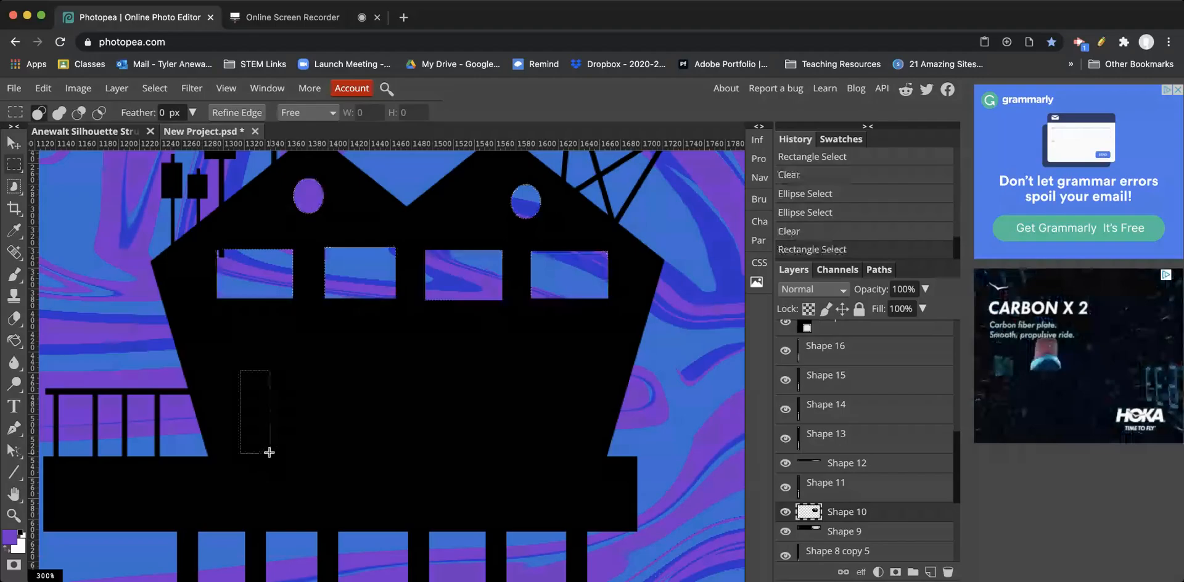
key(Delete)
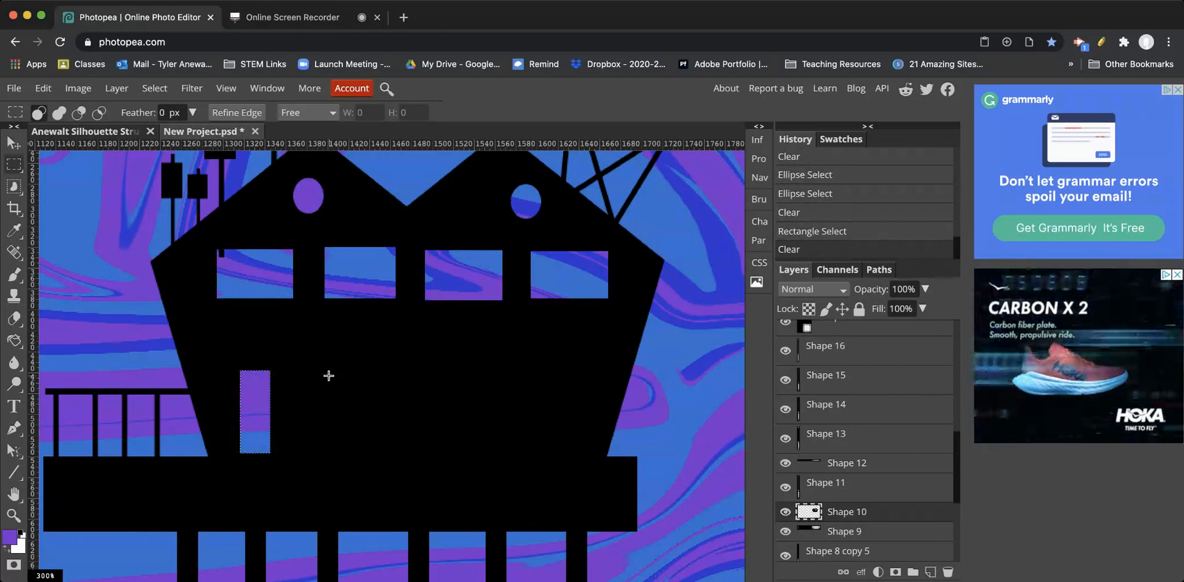
drag(320, 372, 340, 450)
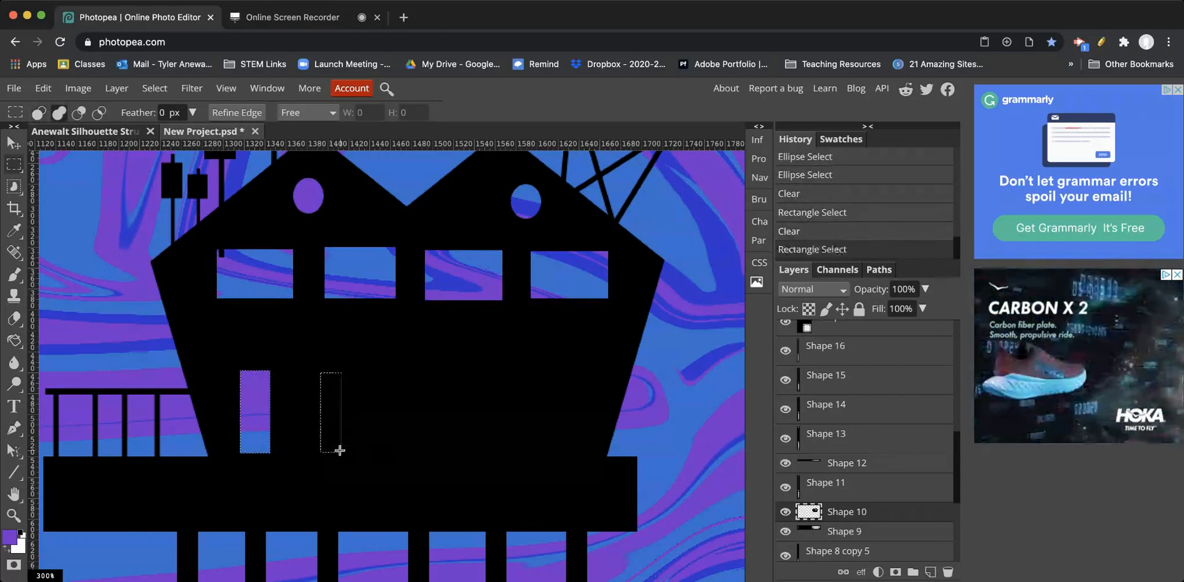
Step: Cut two more narrow rectangular windows out of the lower wall of the stilt house on the Shape 10 layer and deselect
key(Delete)
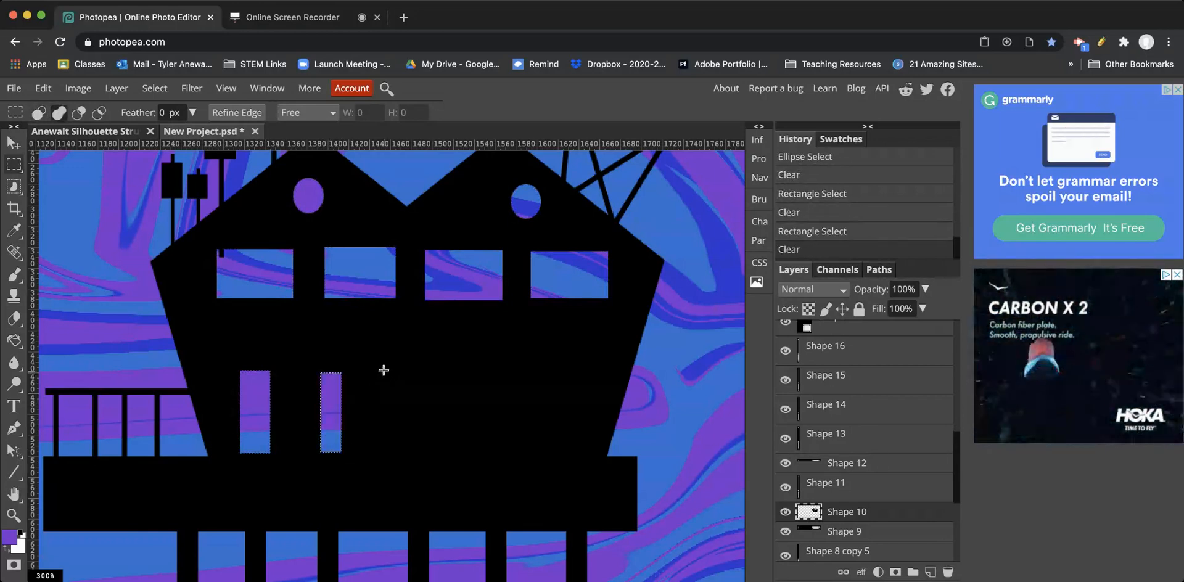
drag(384, 370, 408, 451)
key(Delete)
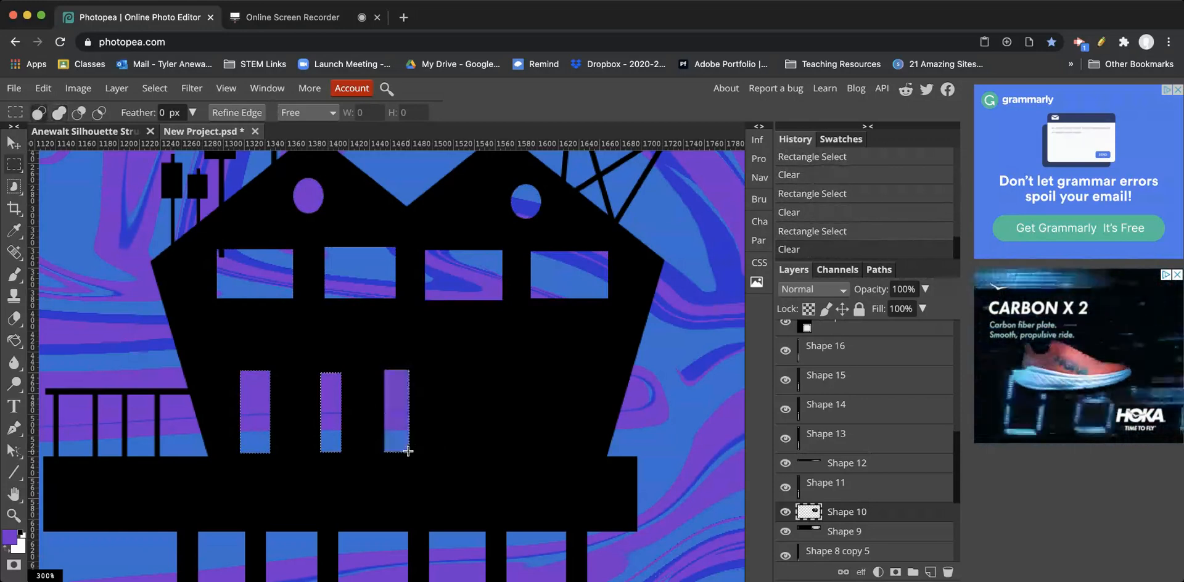
scroll(218, 434, down, 5)
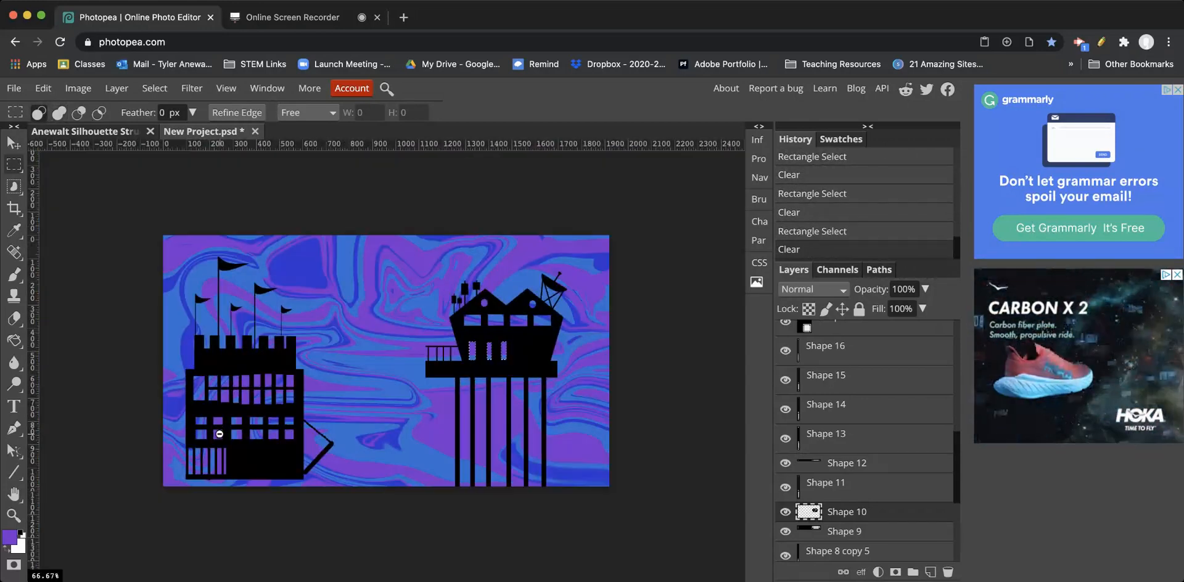
click(14, 143)
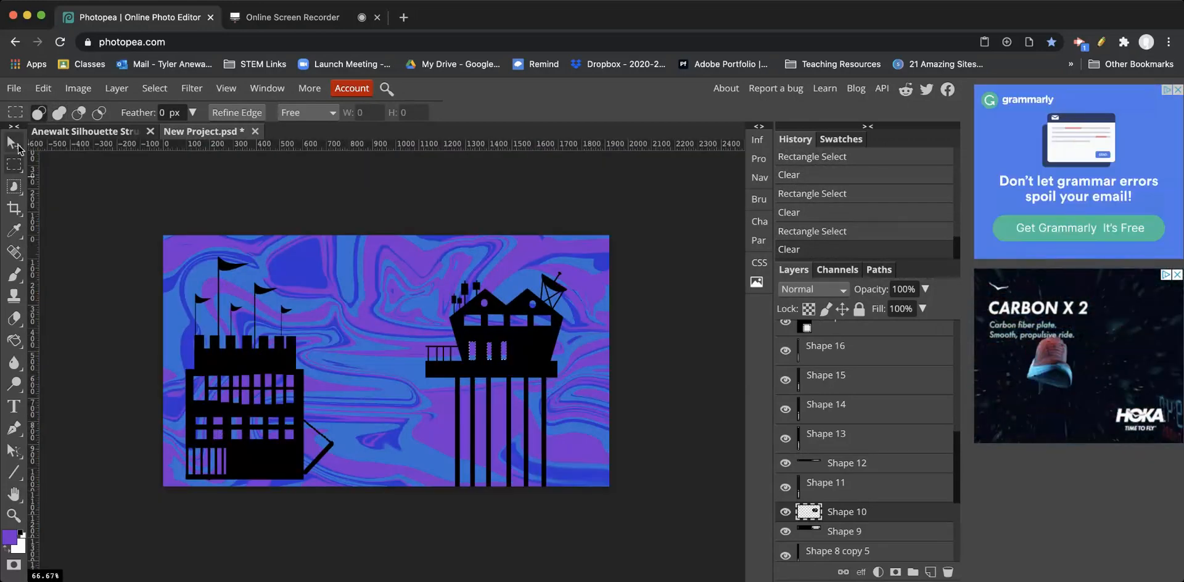
click(655, 279)
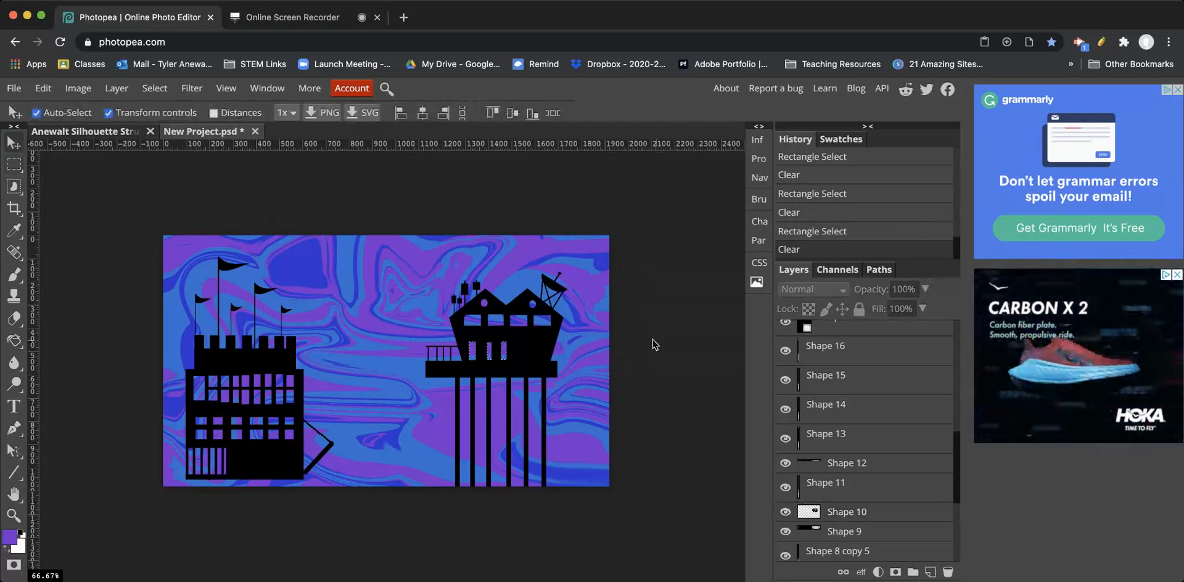
key(ctrl+d)
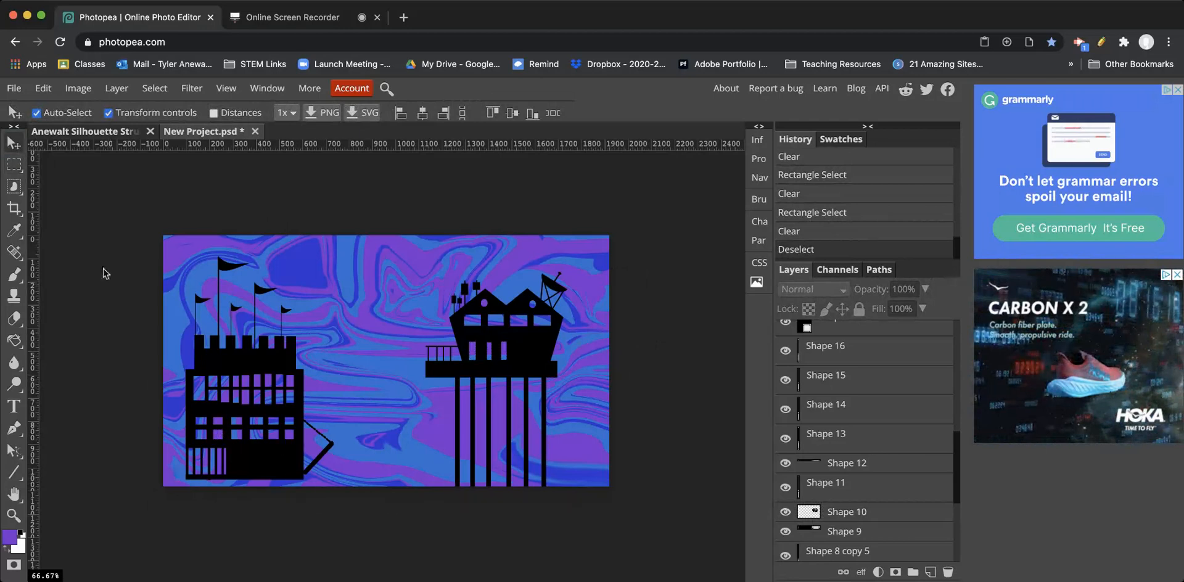
Step: Select all shapes that make up the stilt house and group them into one folder
click(17, 480)
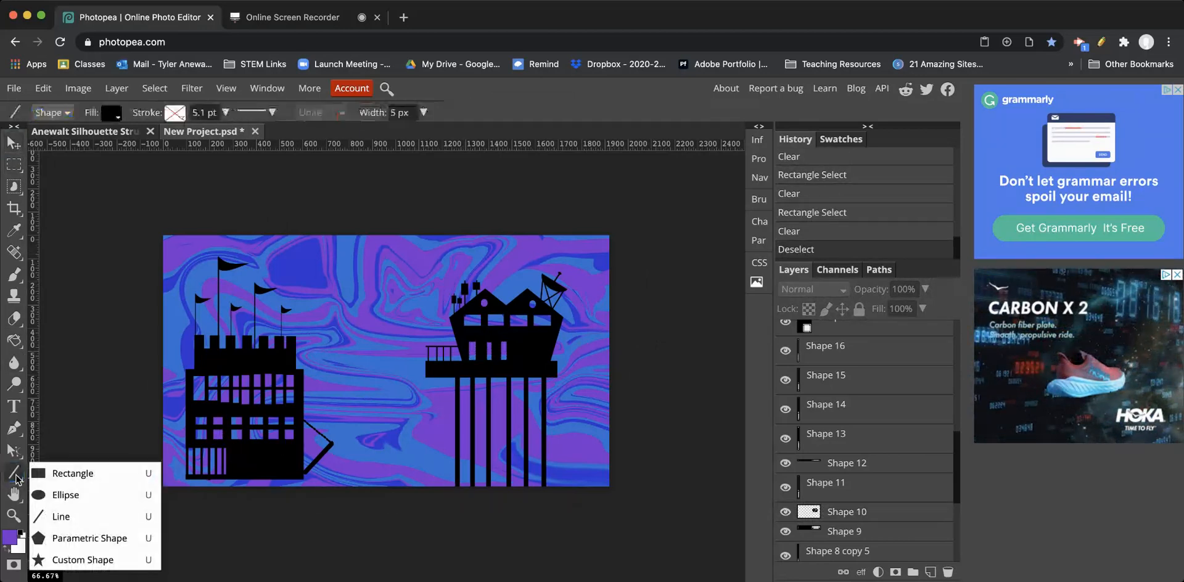
click(19, 479)
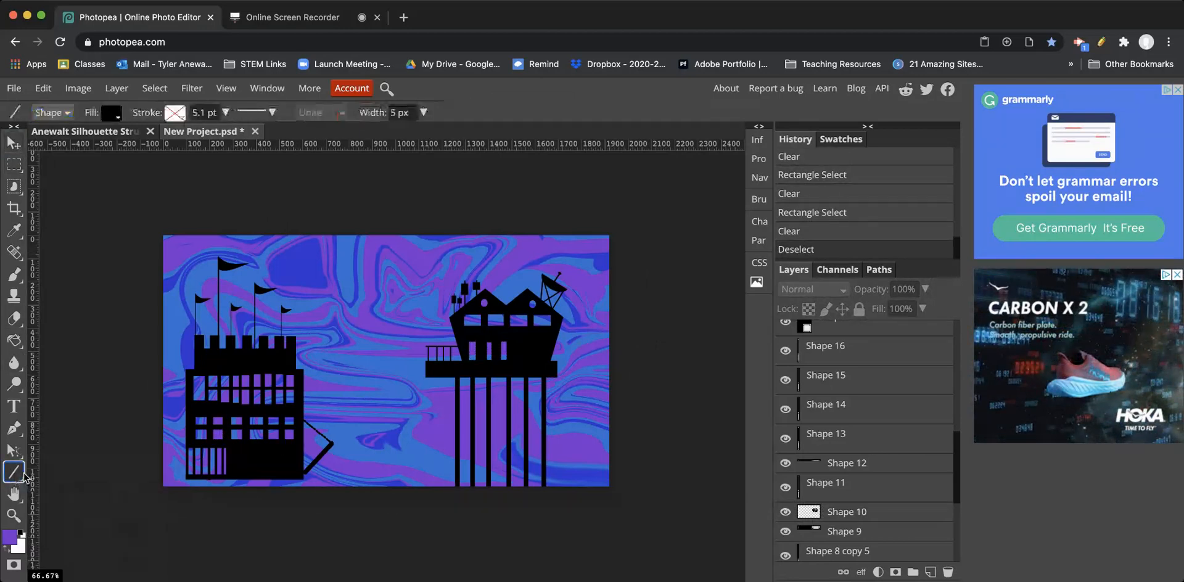
click(13, 148)
drag(425, 271, 601, 463)
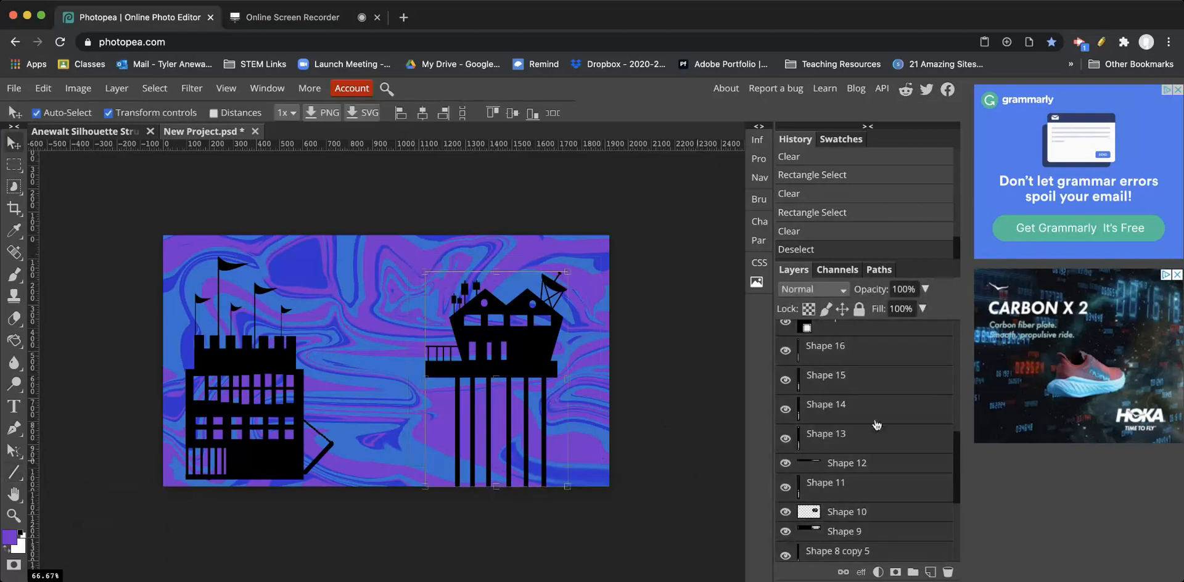
scroll(871, 423, up, 4)
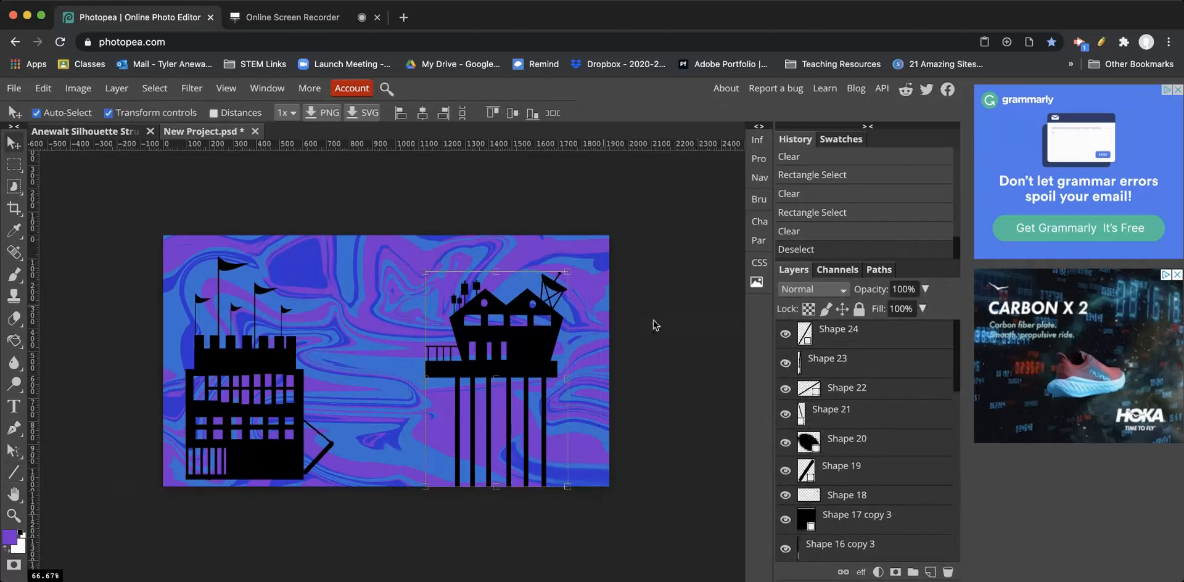
key(ctrl+t)
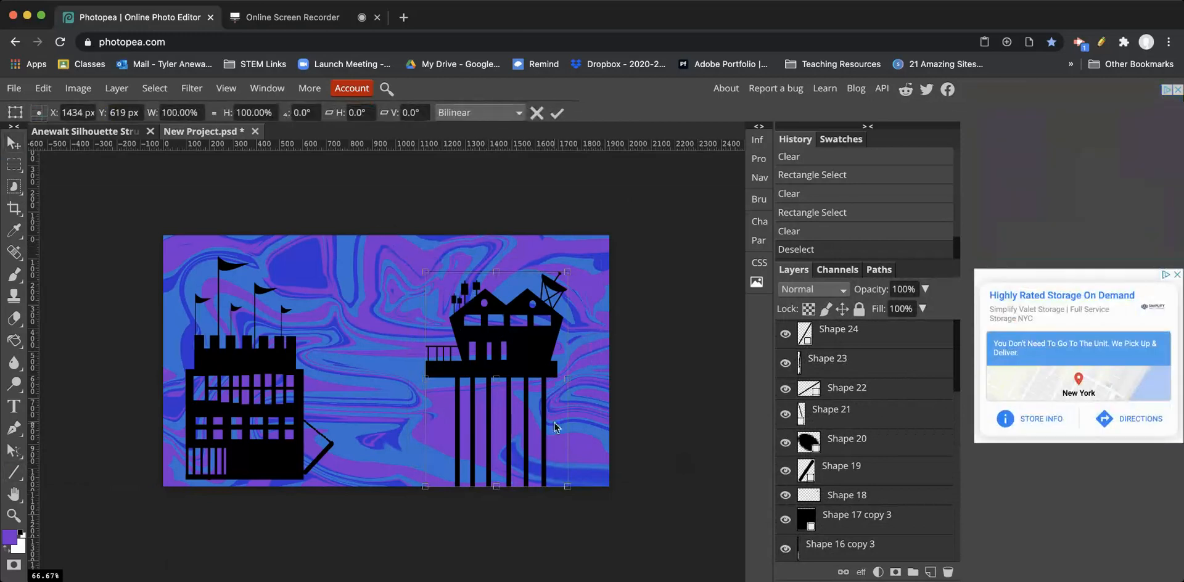
key(Return)
key(ctrl+g)
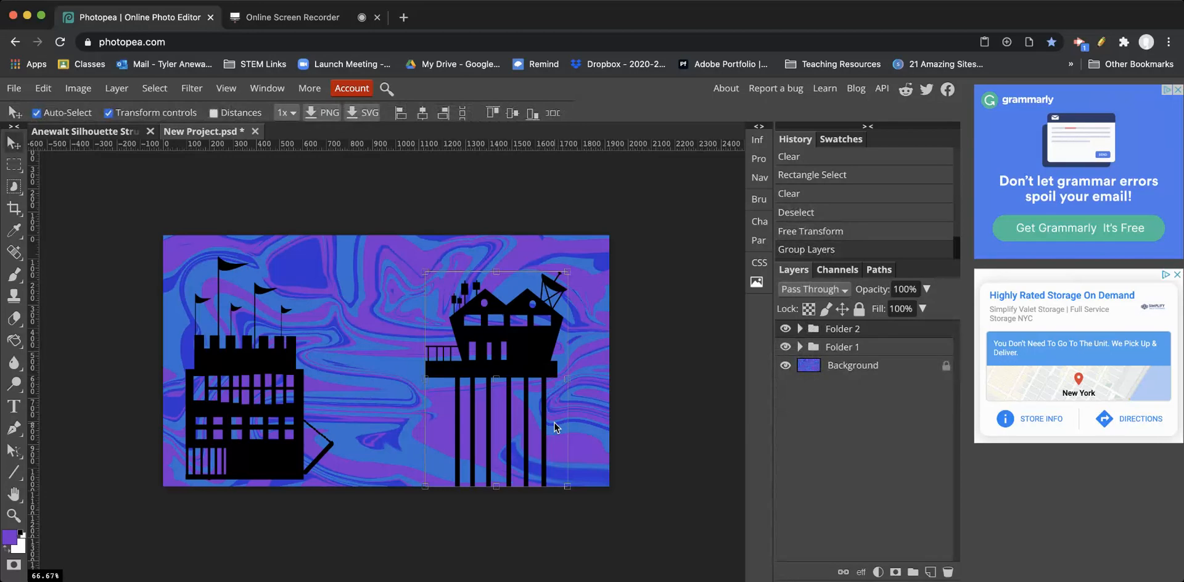
Step: Rename the stilt house folder Structure 1 and the castle folder Structure 2, leaving no layer selected
double_click(840, 330)
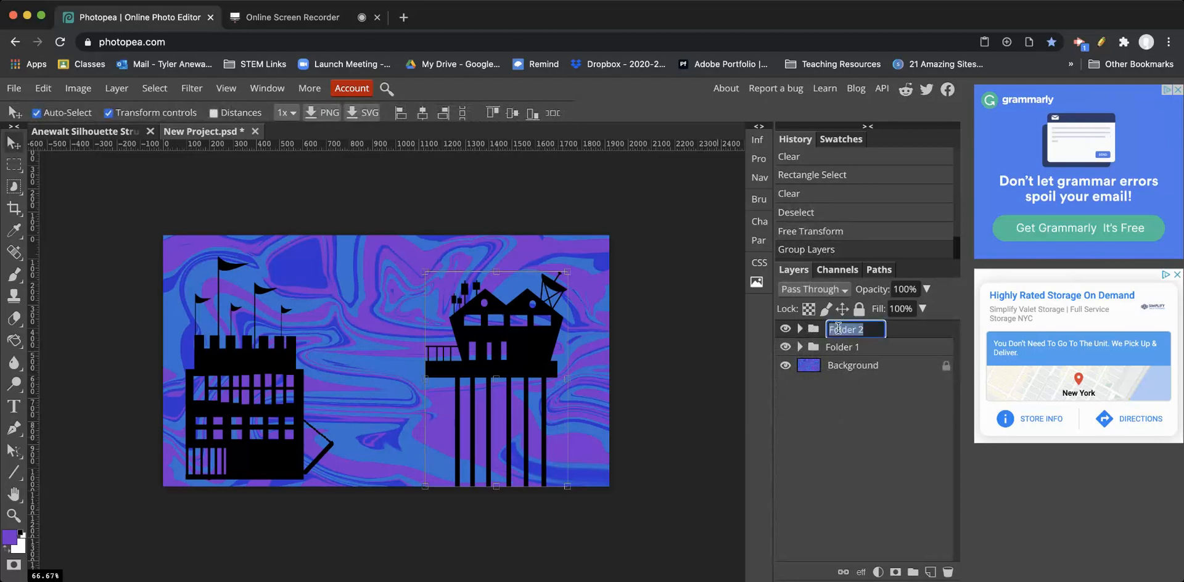
text(Sc)
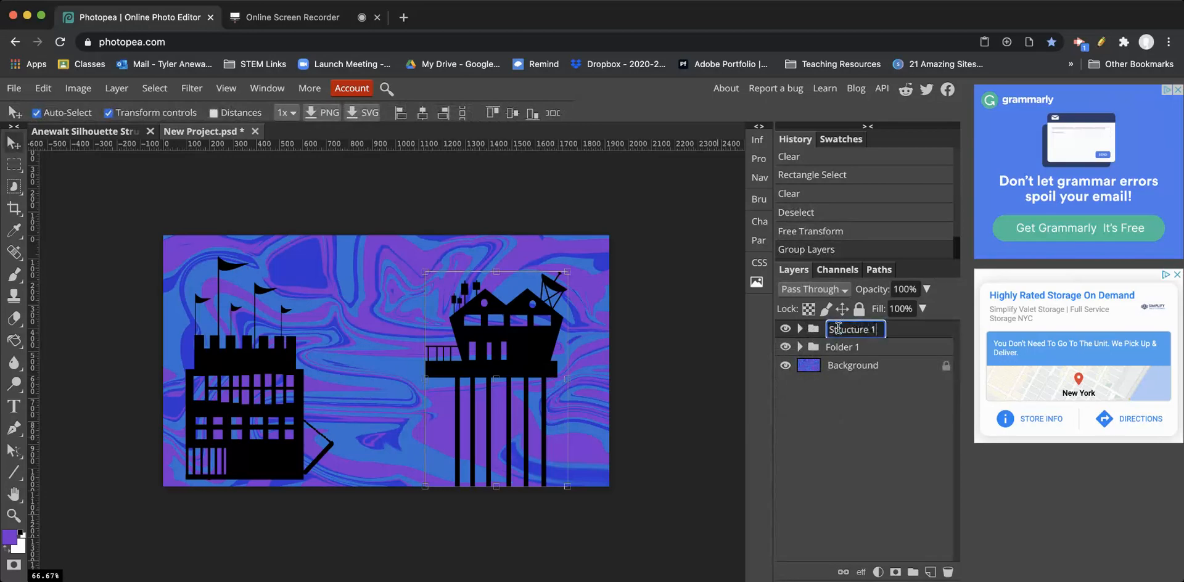
key(Return)
double_click(838, 347)
text(S)
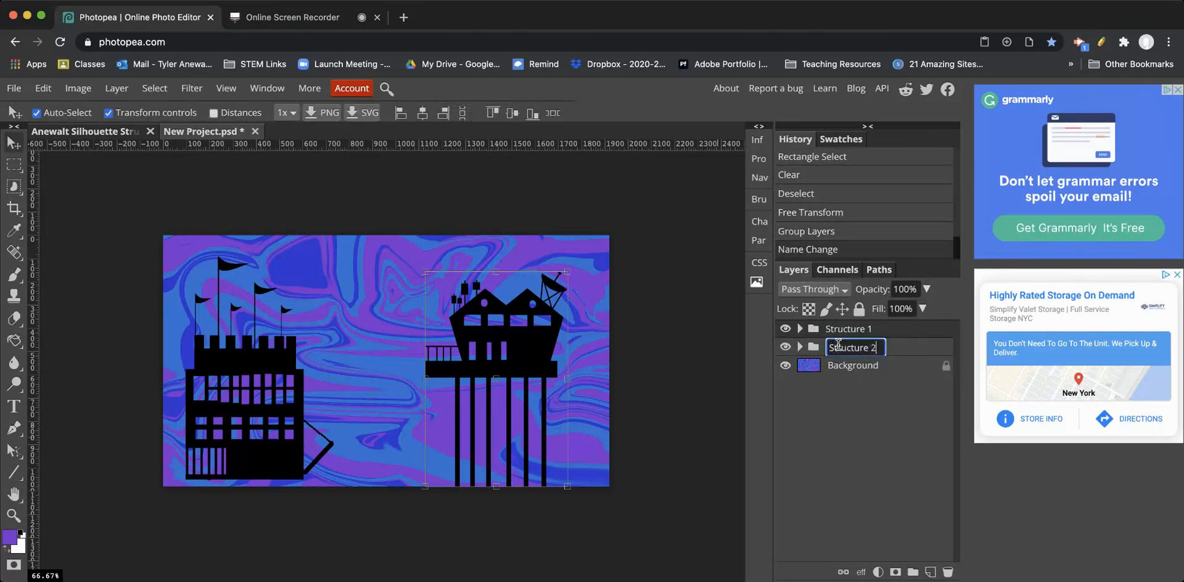
text(tructure 2)
key(Return)
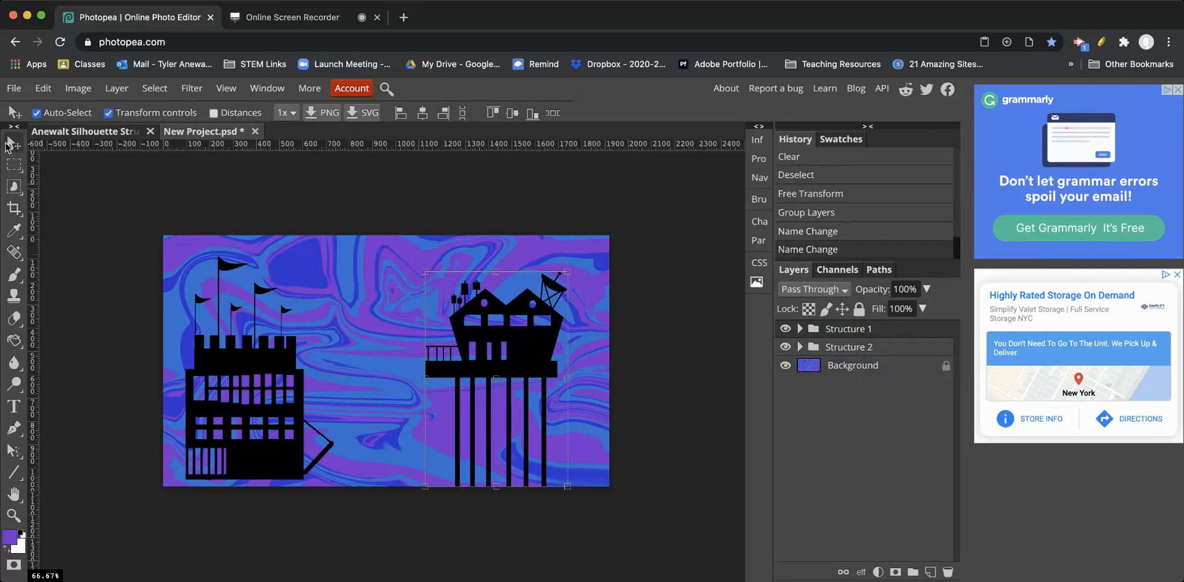
click(440, 183)
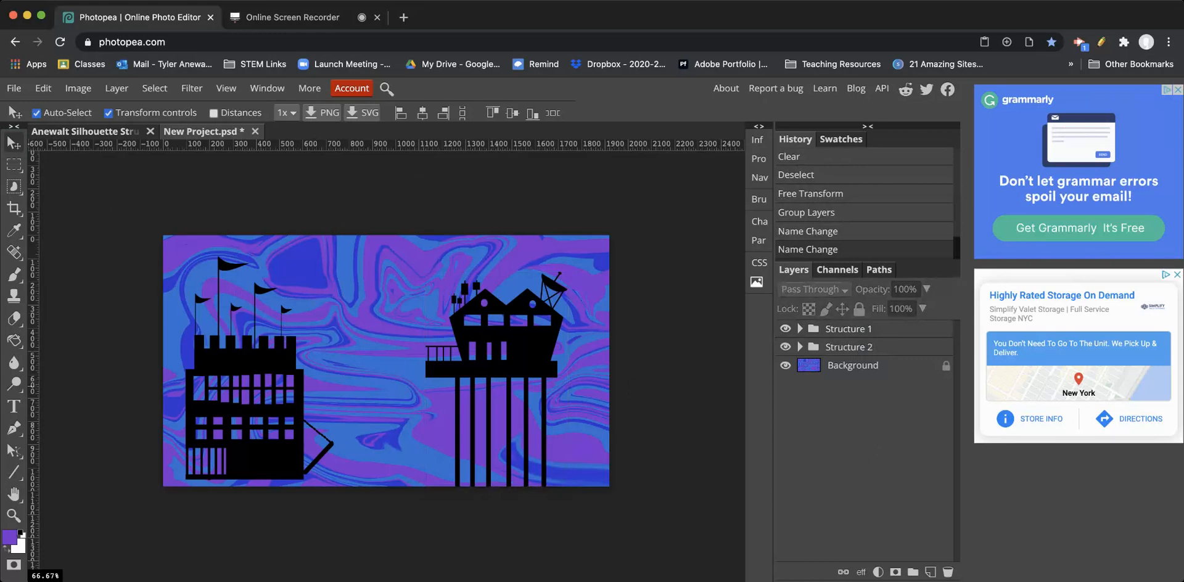
Step: Draw six overlapping black ellipses along the canvas's bottom edge, from under the stilt house toward the castle, as a bumpy ground silhouette
right_click(13, 472)
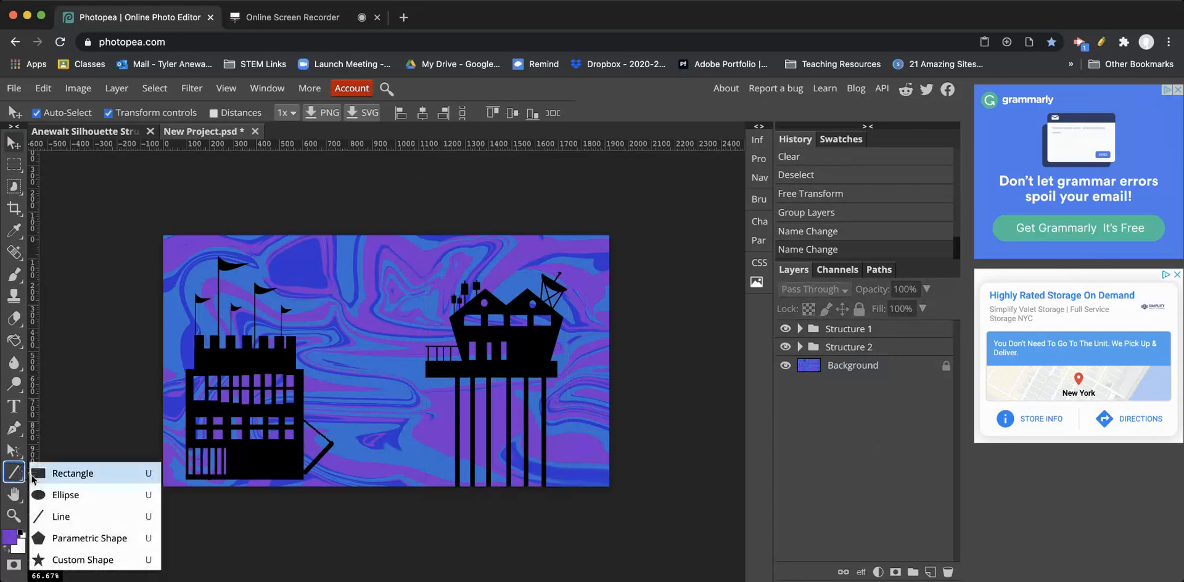
click(37, 494)
drag(431, 462, 520, 503)
drag(511, 462, 582, 502)
drag(566, 456, 638, 504)
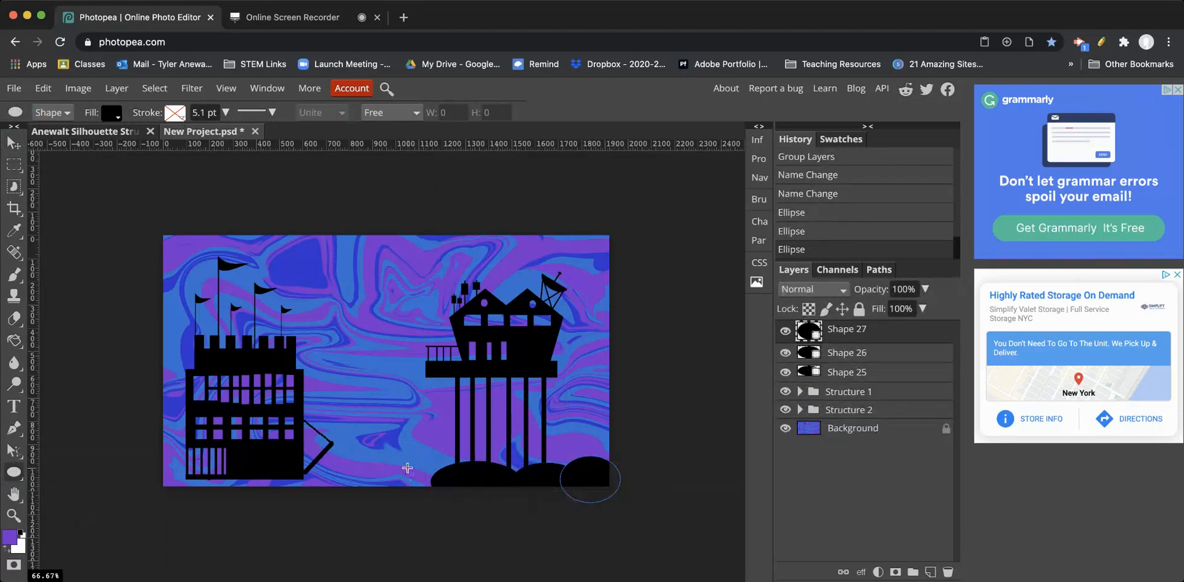
drag(404, 466, 448, 493)
drag(381, 460, 431, 482)
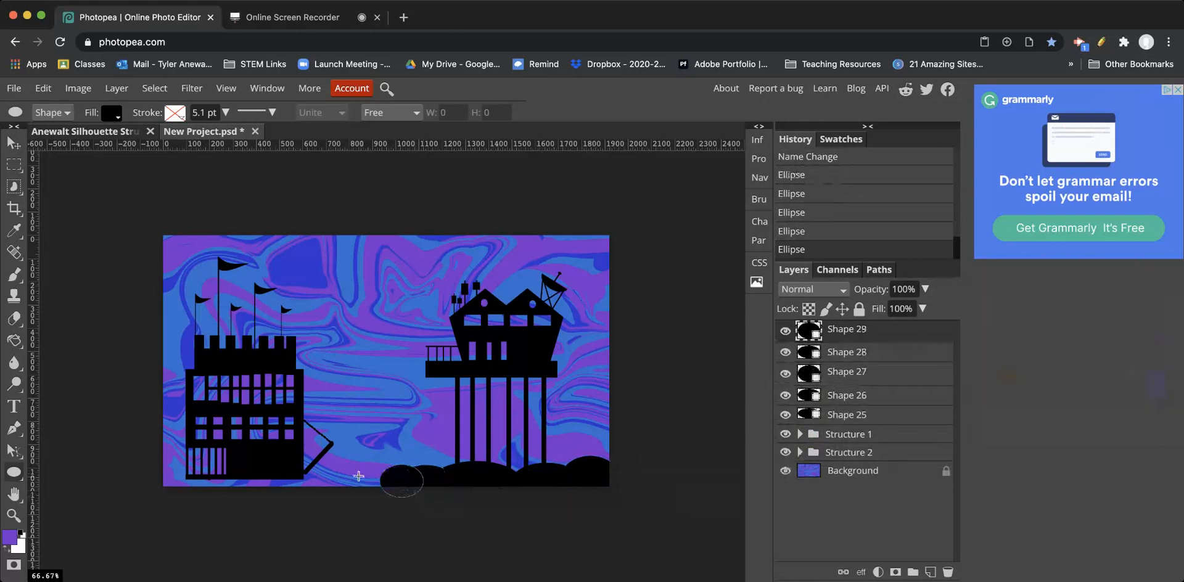
drag(351, 474, 399, 493)
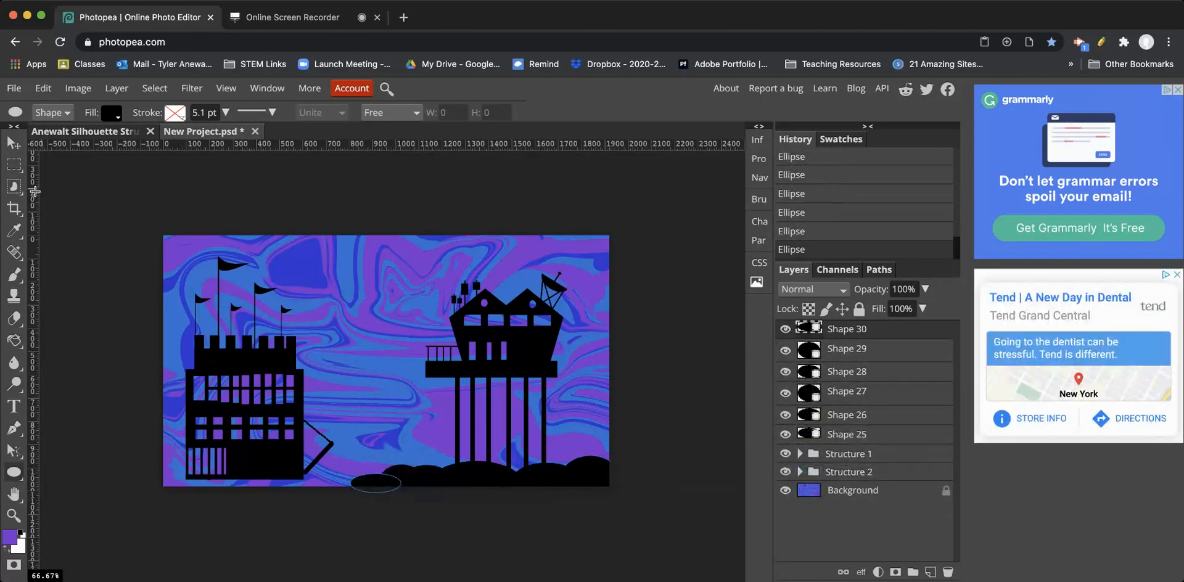
Step: Draw a black polygon with 3 sides in the space between the two buildings and shift it slightly toward the stilt house
right_click(13, 473)
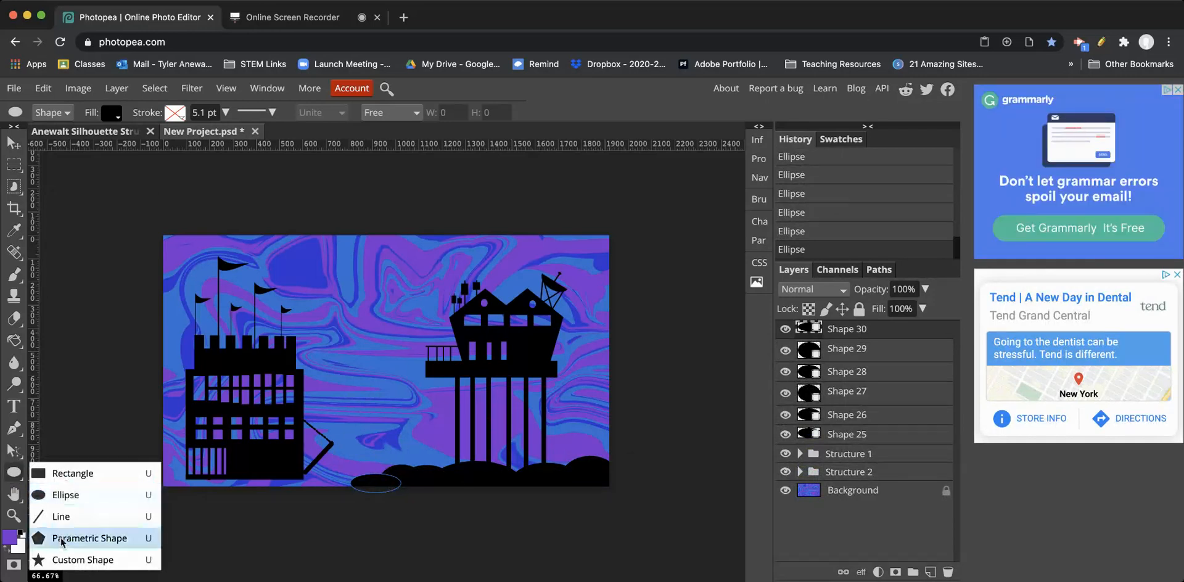
click(87, 537)
click(482, 112)
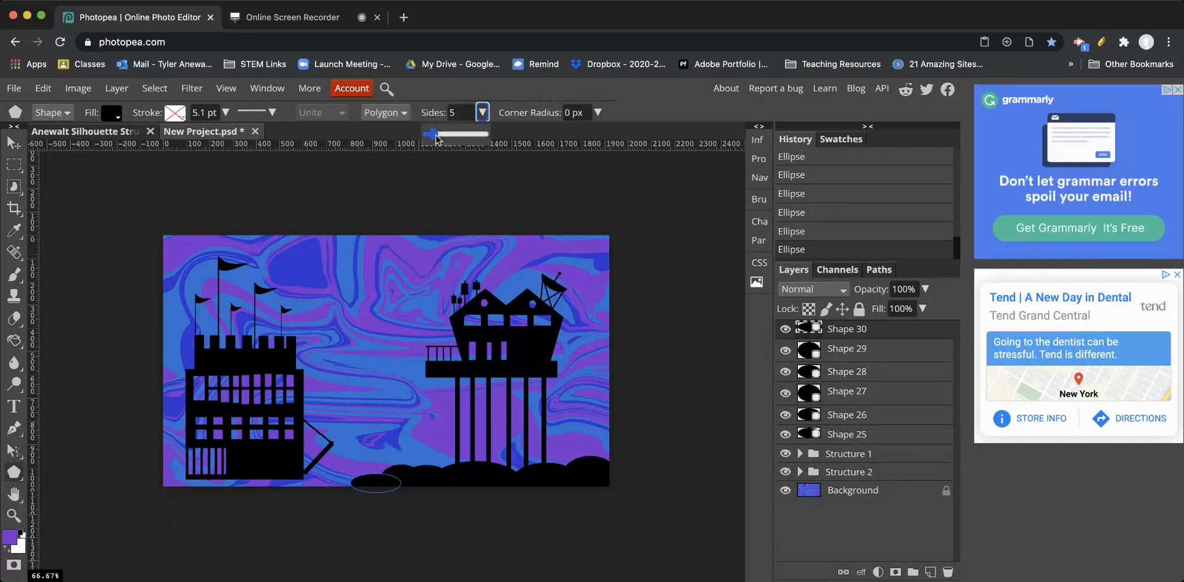
drag(434, 134, 427, 134)
click(356, 414)
drag(356, 414, 381, 412)
scroll(356, 394, up, 5)
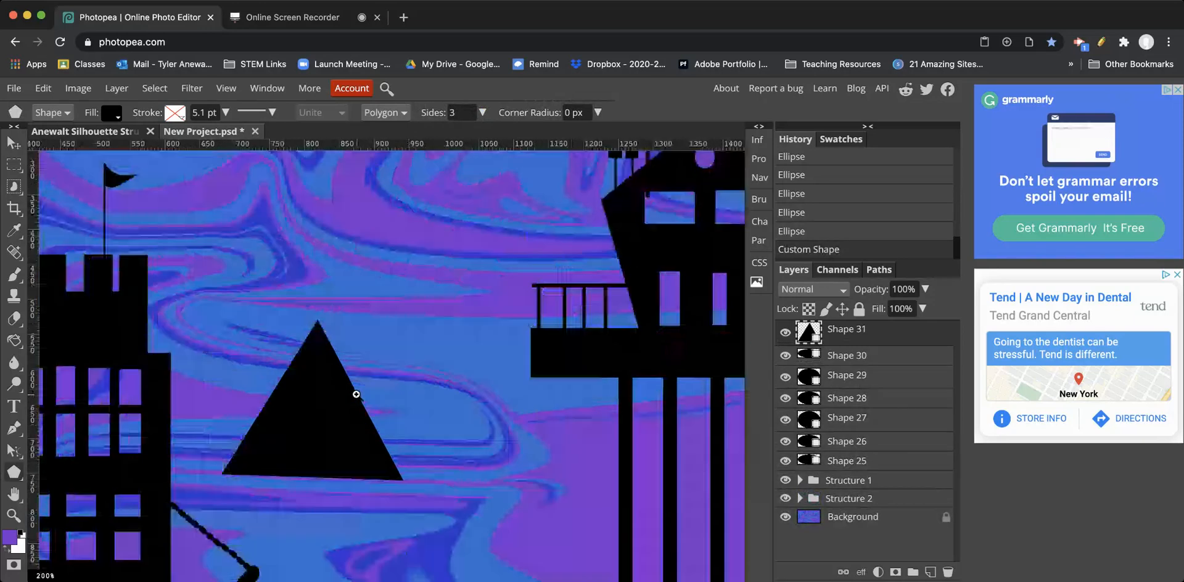
click(13, 142)
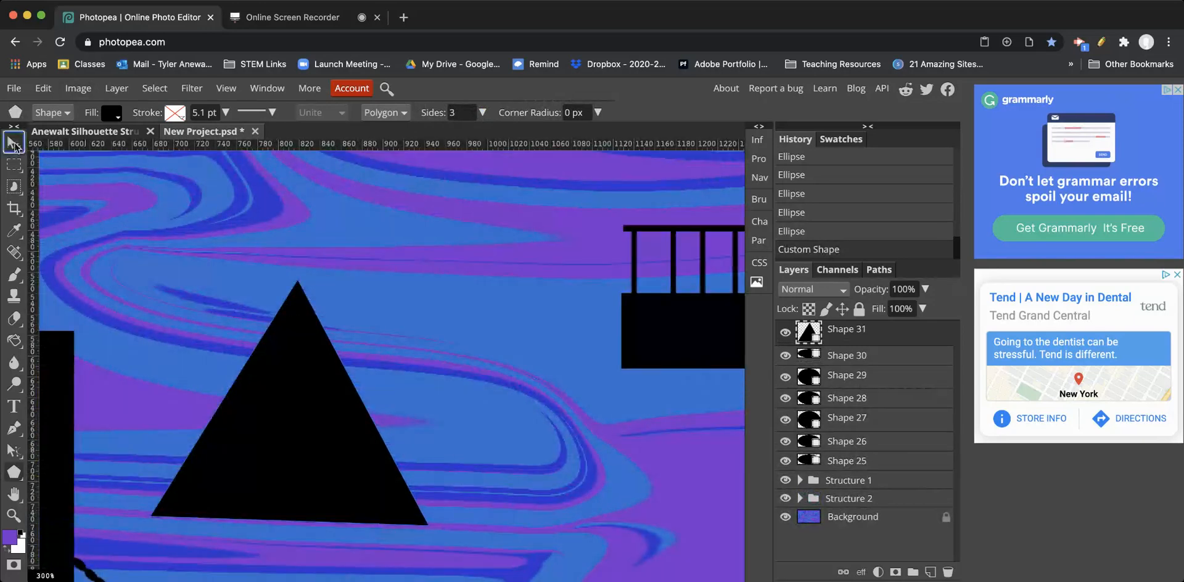
drag(259, 418, 294, 406)
Step: Warp the triangle into a leaning, curved peak with concave sides and widely flared base corners
click(43, 88)
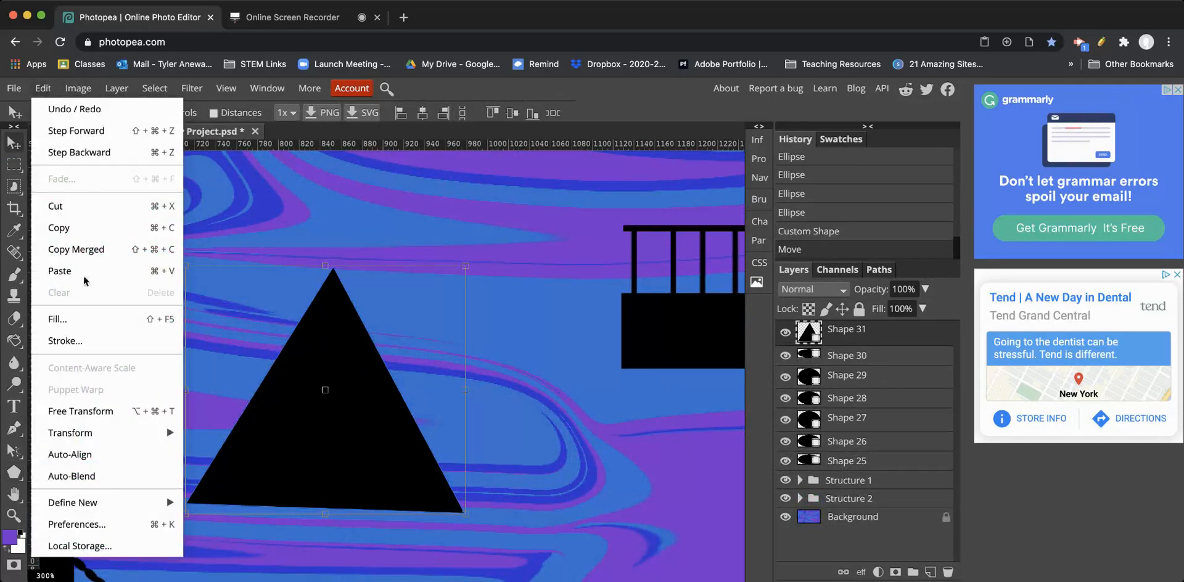
mouse_move(104, 432)
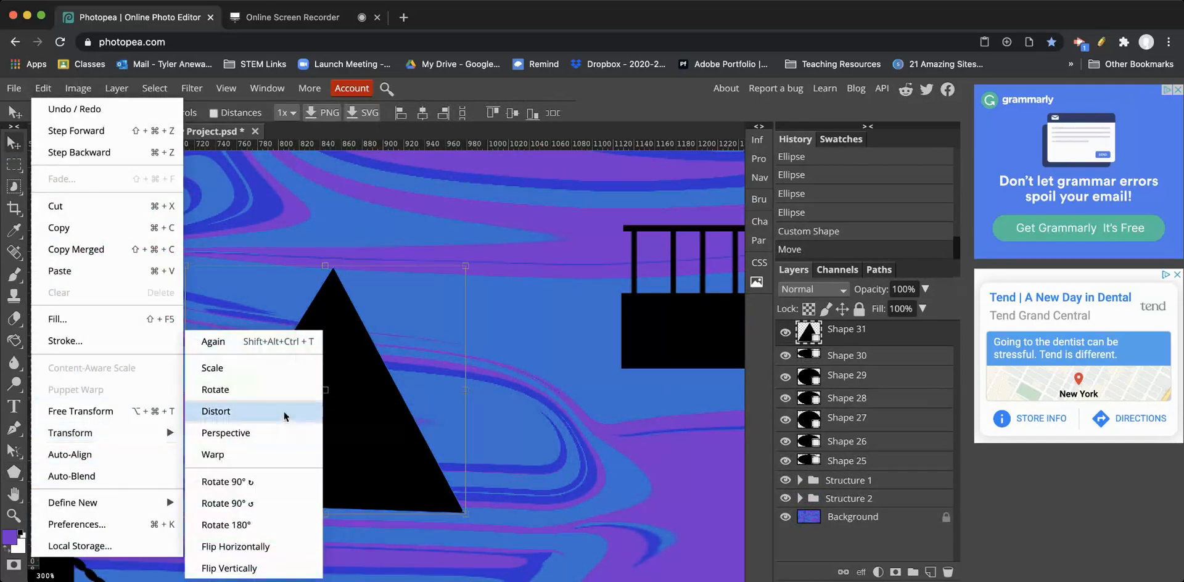
click(277, 453)
drag(287, 352, 365, 457)
drag(373, 349, 429, 339)
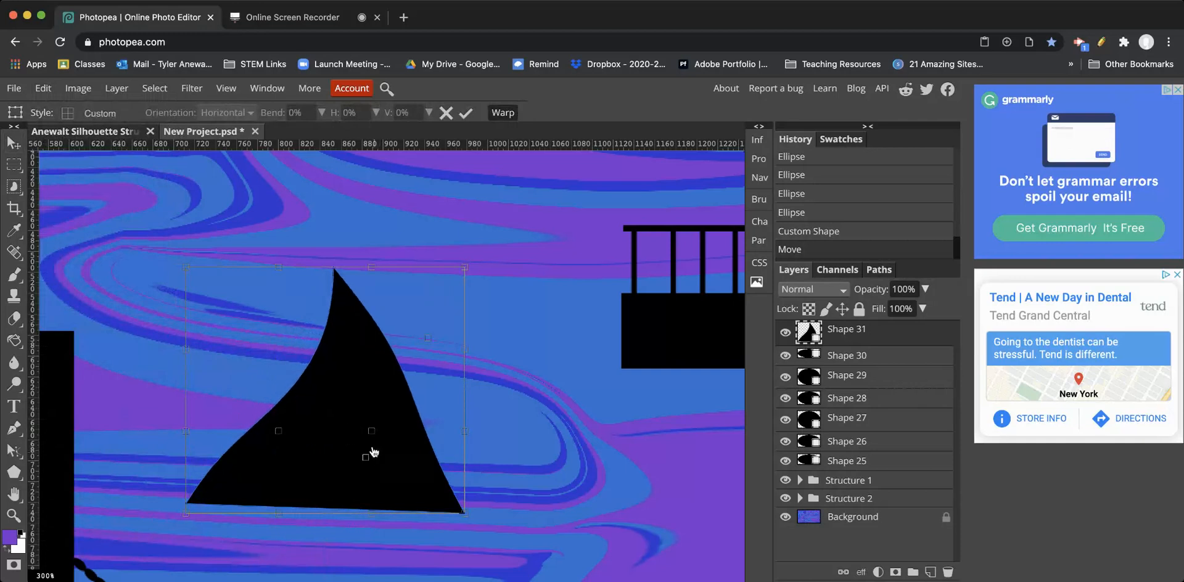
drag(372, 432, 460, 430)
drag(464, 513, 570, 498)
drag(185, 513, 64, 493)
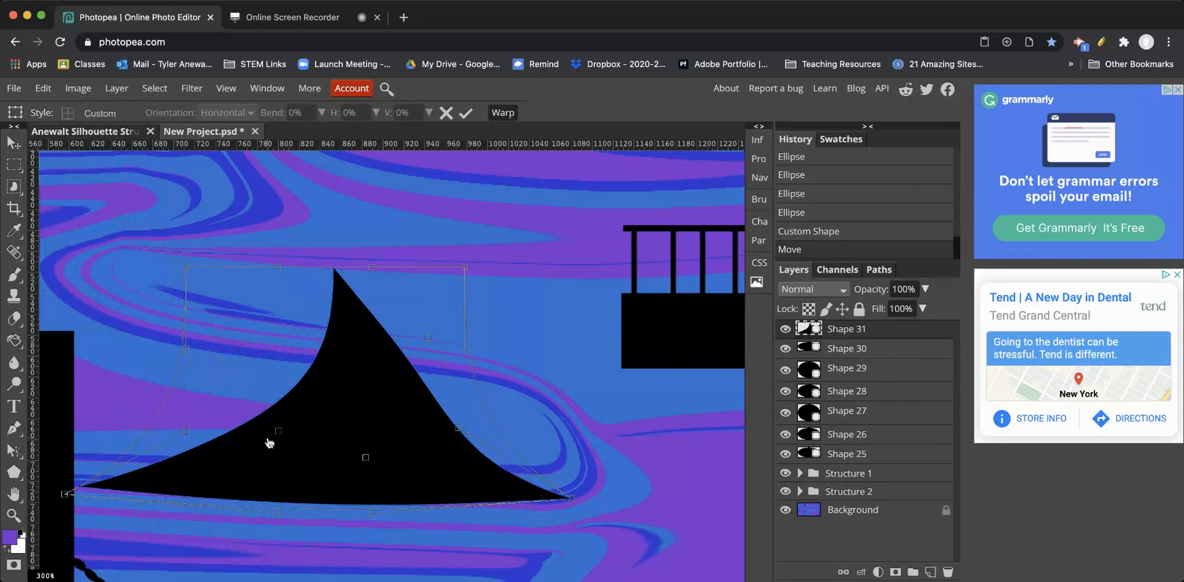
drag(269, 443, 300, 471)
drag(369, 267, 317, 304)
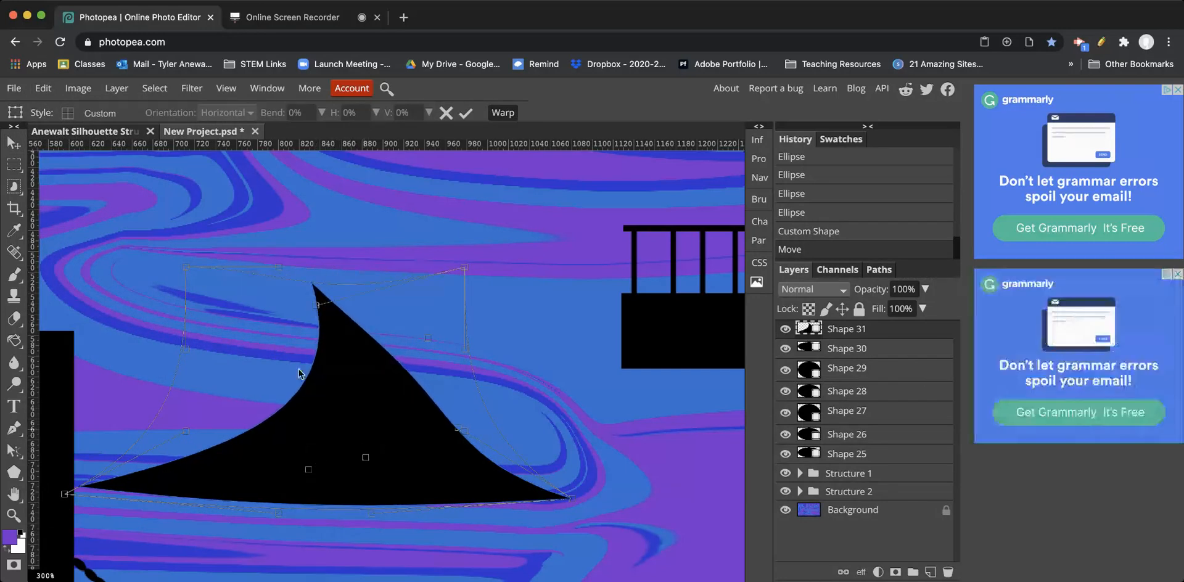
key(Return)
Step: Shrink the warped peak into the canvas's bottom-left corner and hide the Structure 1 and Structure 2 folders, keeping the background shown
scroll(361, 421, down, 4)
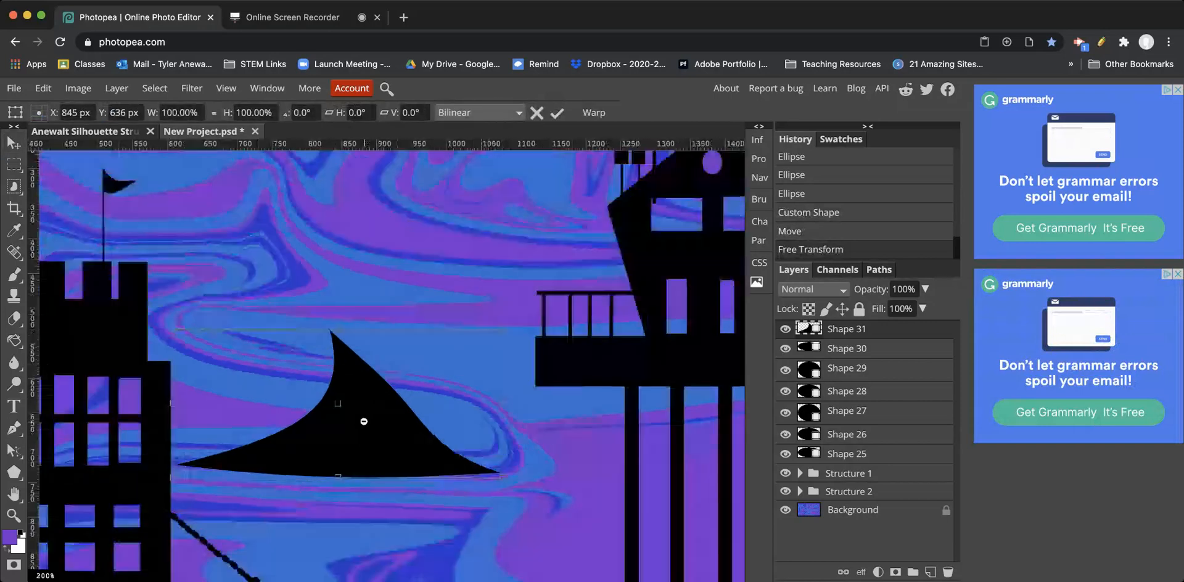
drag(416, 390, 185, 481)
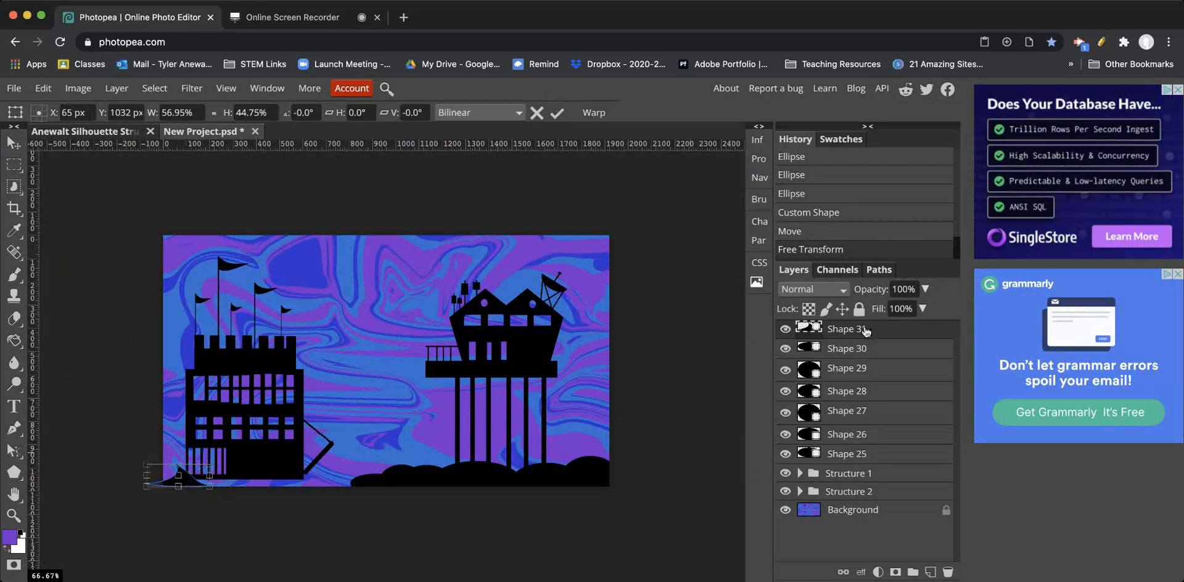
click(785, 473)
drag(785, 493, 787, 519)
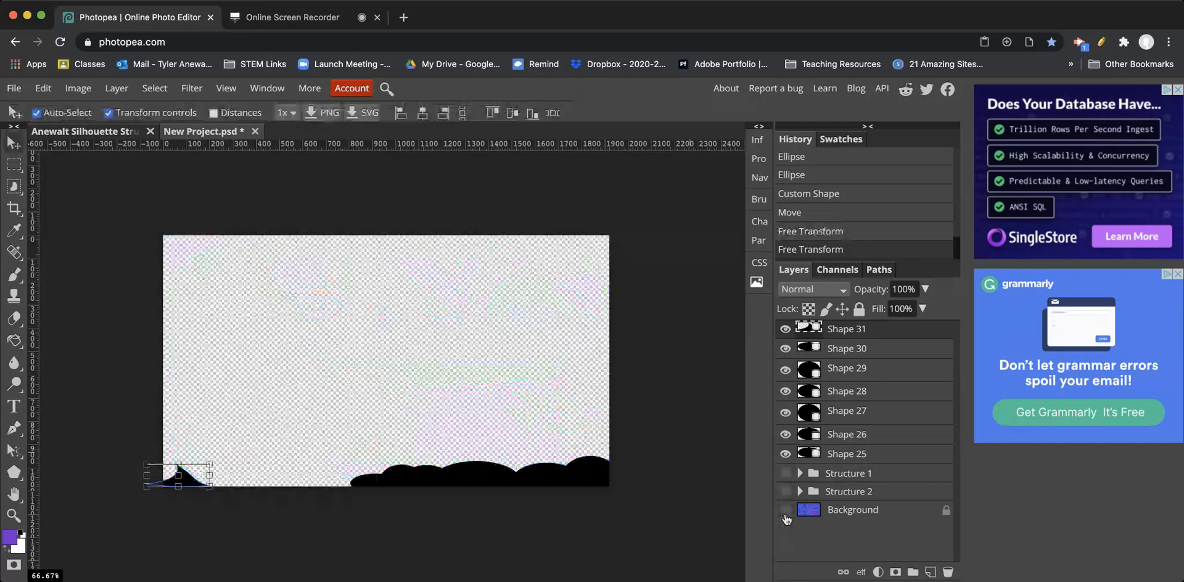
drag(219, 464, 198, 480)
click(784, 511)
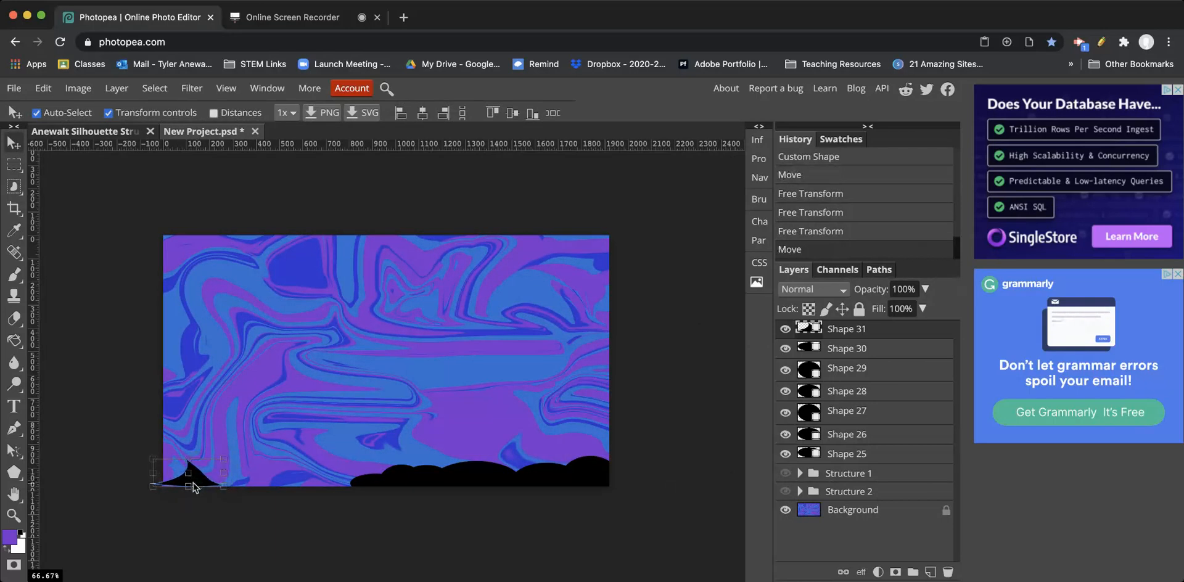
Step: Duplicate the warped peak three times and spread the copies in a row along the canvas's bottom edge
key(super+j)
drag(194, 482, 296, 455)
key(super+j)
key(super+j)
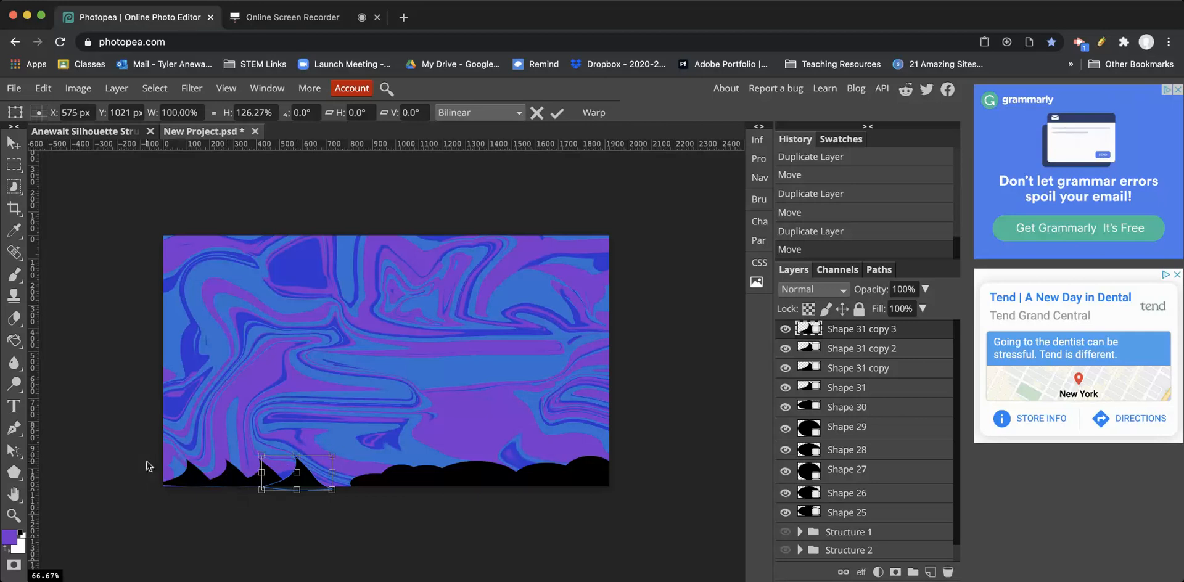
Step: Vary the peaks by transforming the second one and widening the first, Shape 31, to about 121%
click(880, 372)
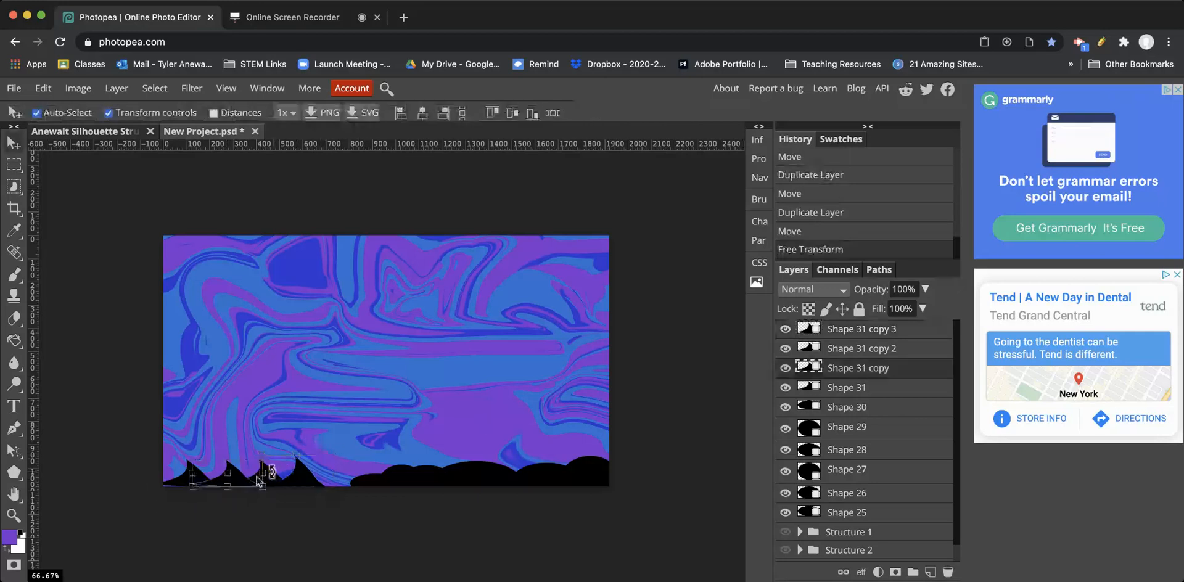
drag(229, 492, 178, 478)
click(842, 328)
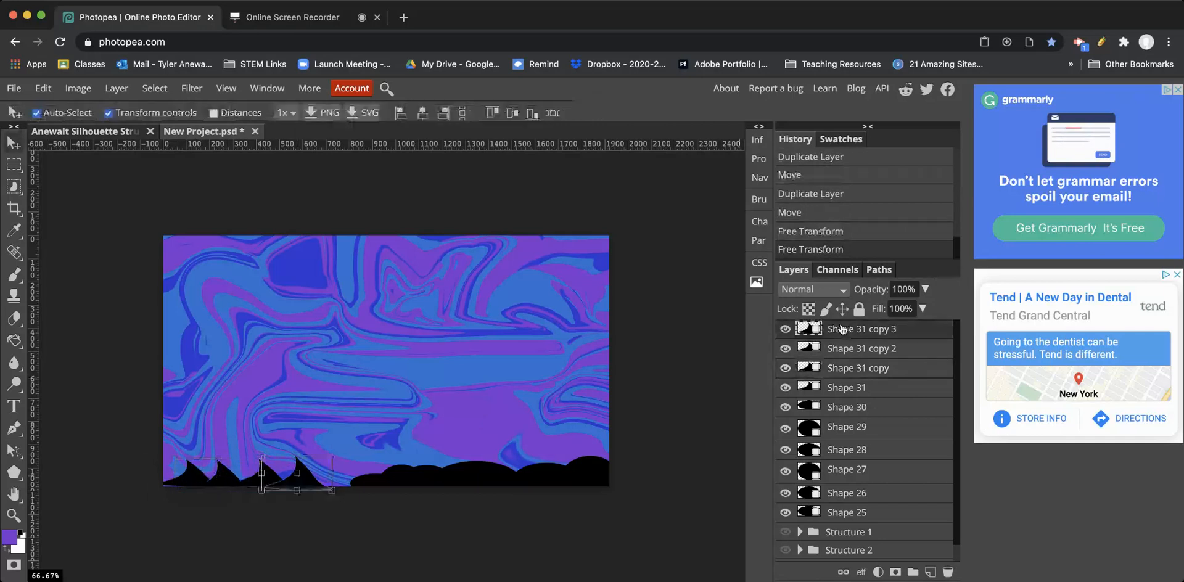
click(845, 387)
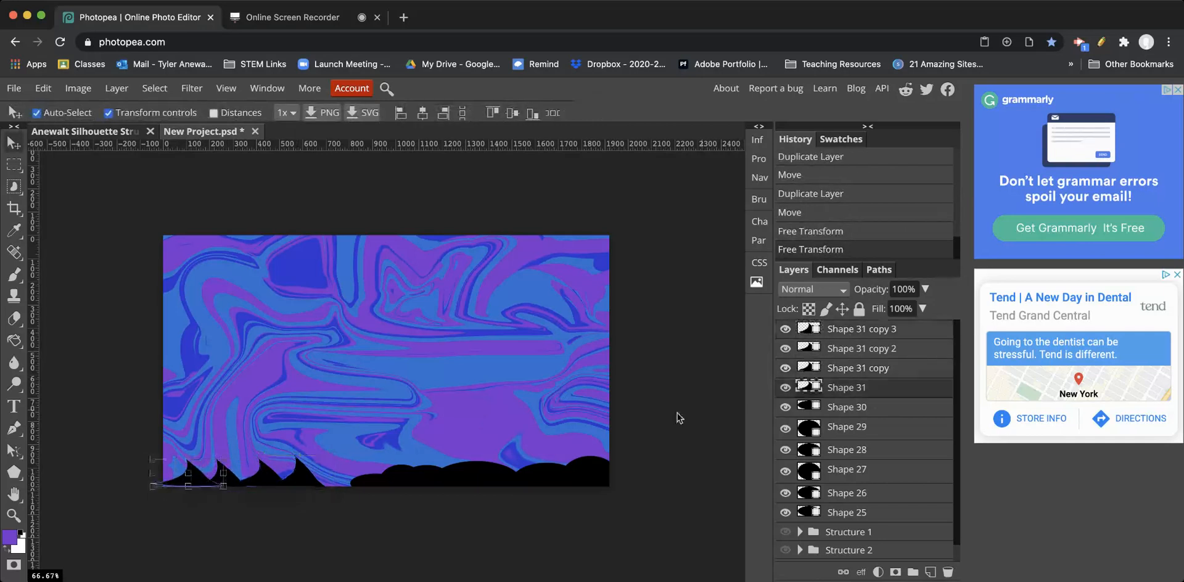
key(ctrl+t)
drag(198, 484, 198, 487)
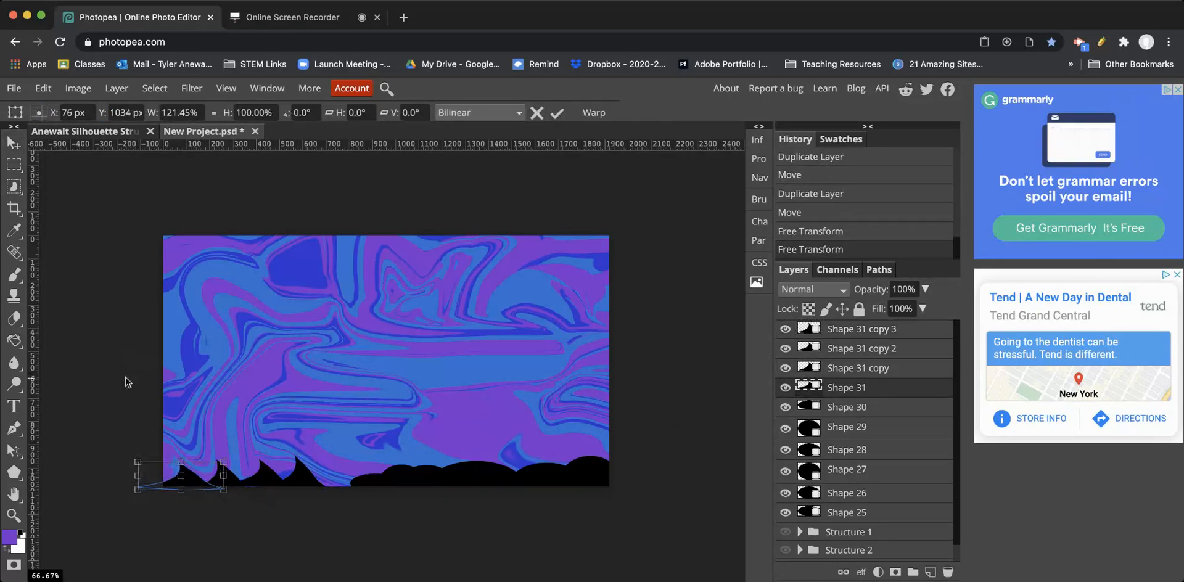
Step: Duplicate the peaks repeatedly and place the copies along the bottom edge until the jagged row meets the ellipses
click(13, 142)
drag(132, 405, 465, 475)
key(ctrl+j)
key(ctrl+j)
key(ctrl+j)
click(174, 393)
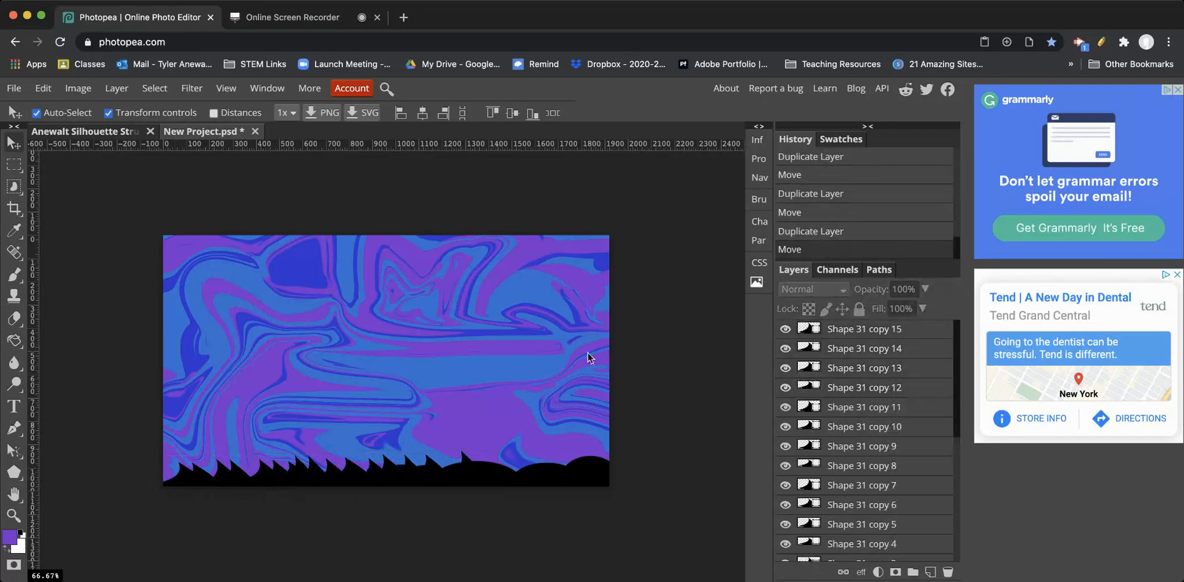
Step: Delete the last peak copy, the one standing on the black ellipses
click(465, 457)
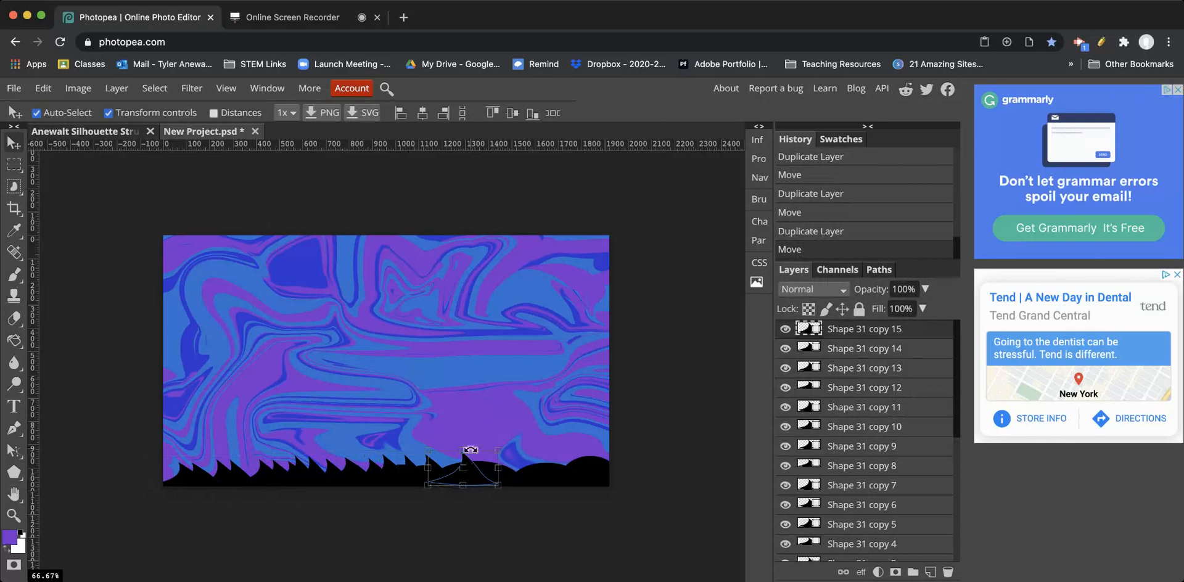
key(Delete)
click(662, 576)
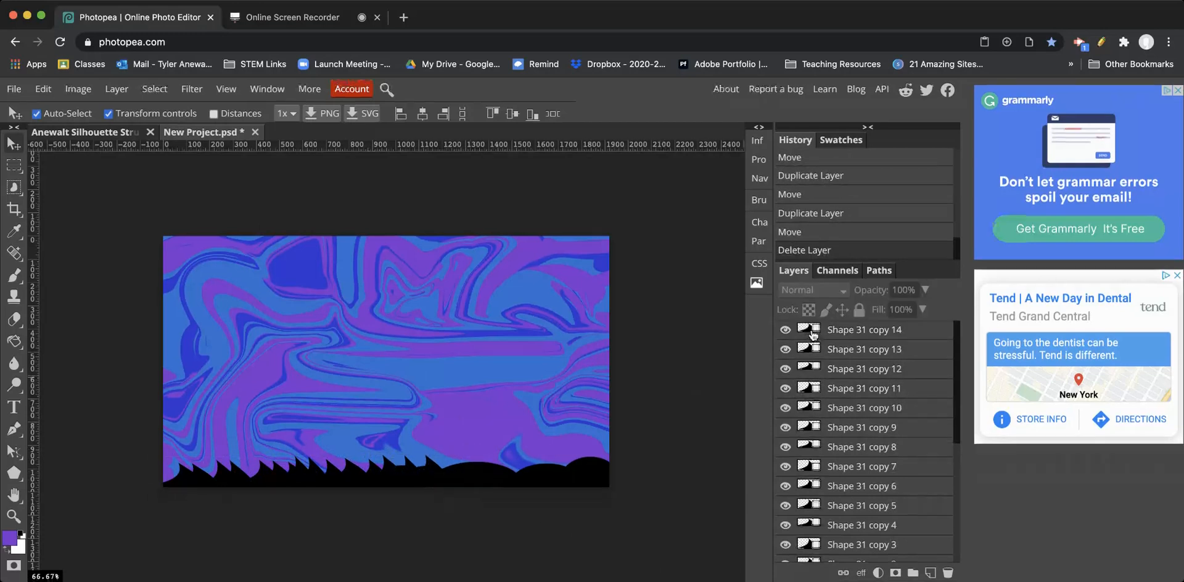
Step: Group all peak and ellipse layers, from Shape 31 copy 14 down to Shape 25, and name the folder Ground
click(858, 329)
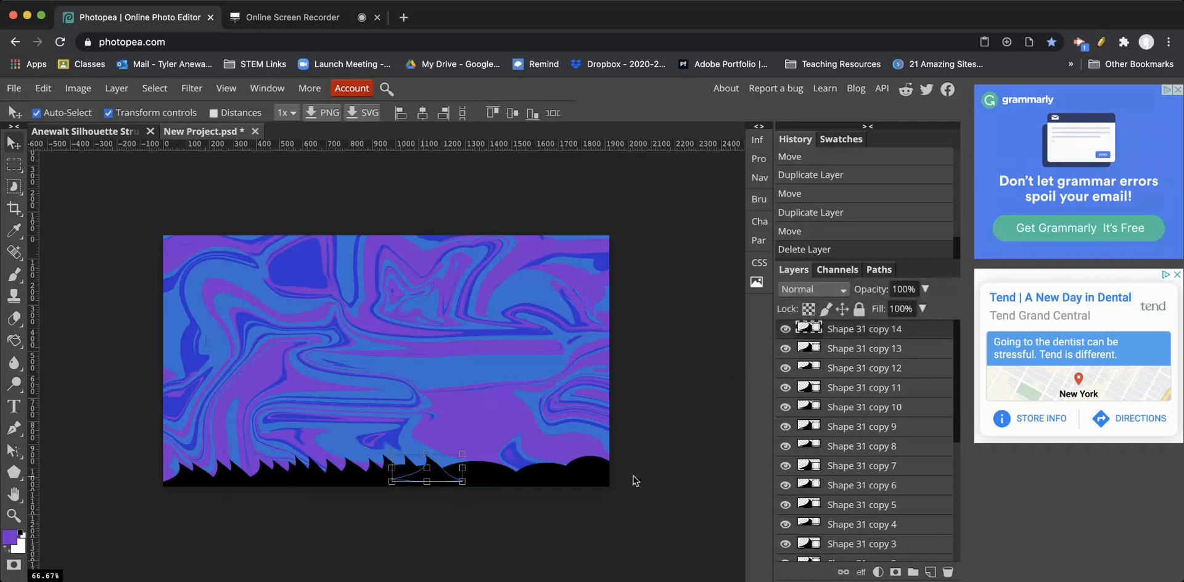
scroll(854, 486, down, 5)
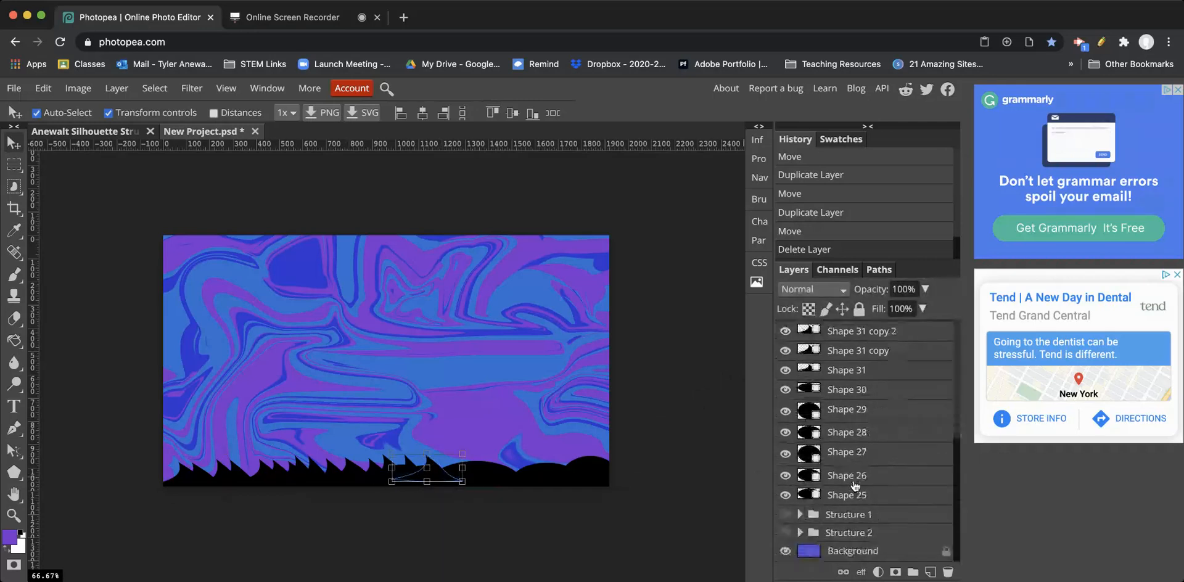
scroll(862, 410, up, 5)
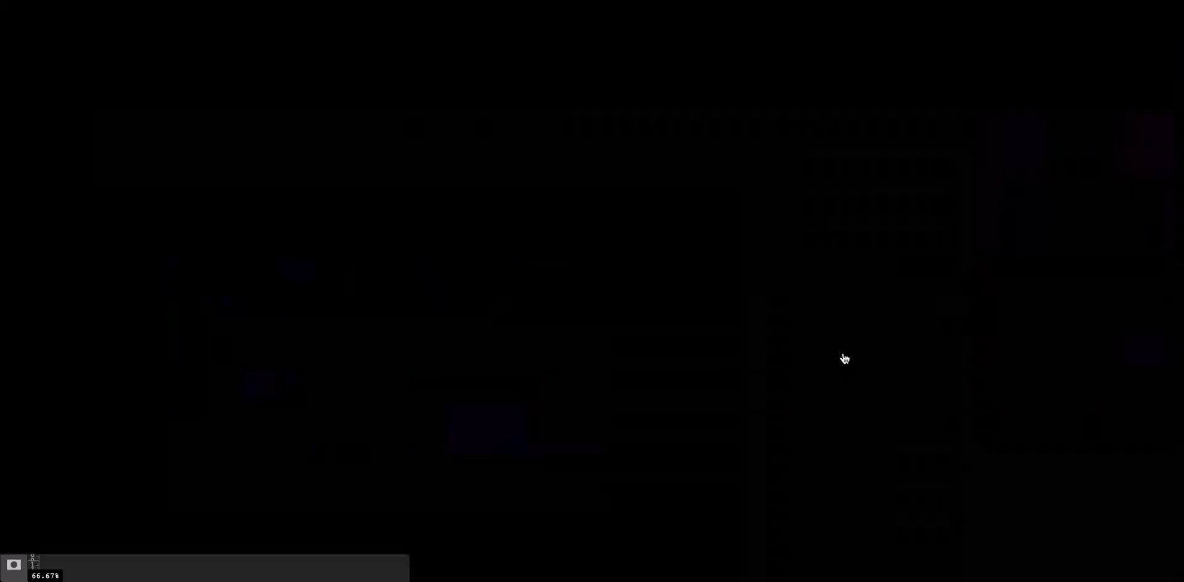
scroll(836, 422, down, 5)
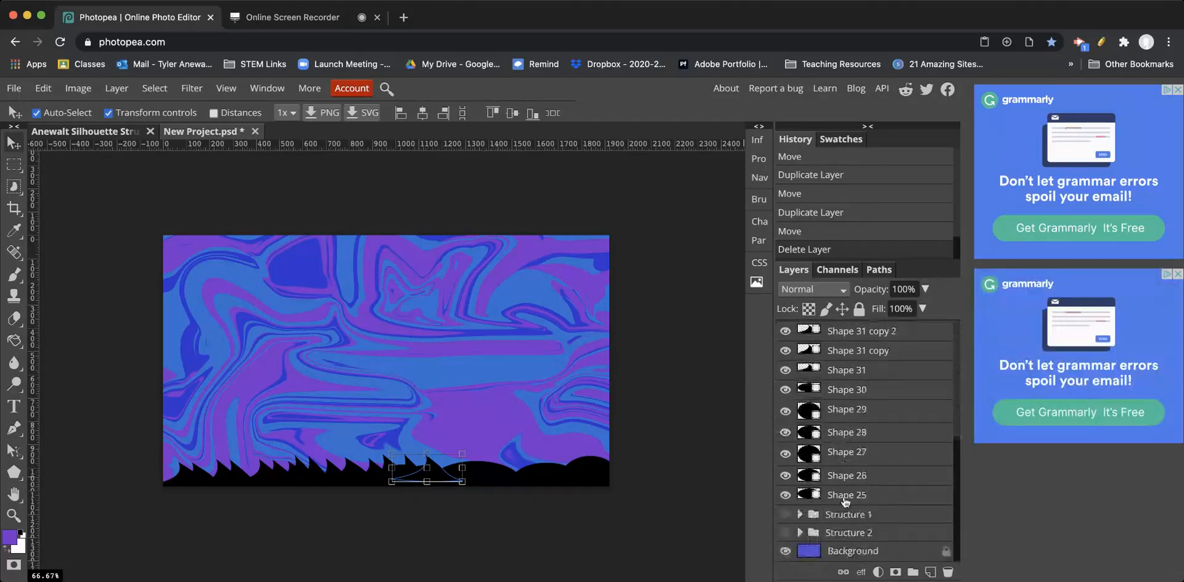
shift+click(838, 499)
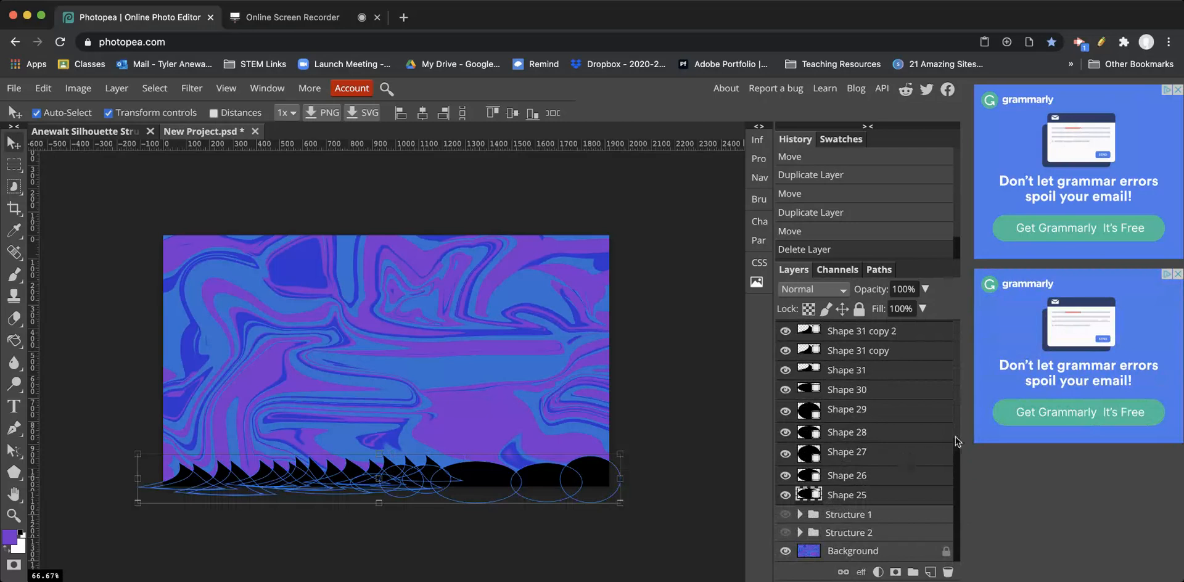
key(super+g)
double_click(844, 328)
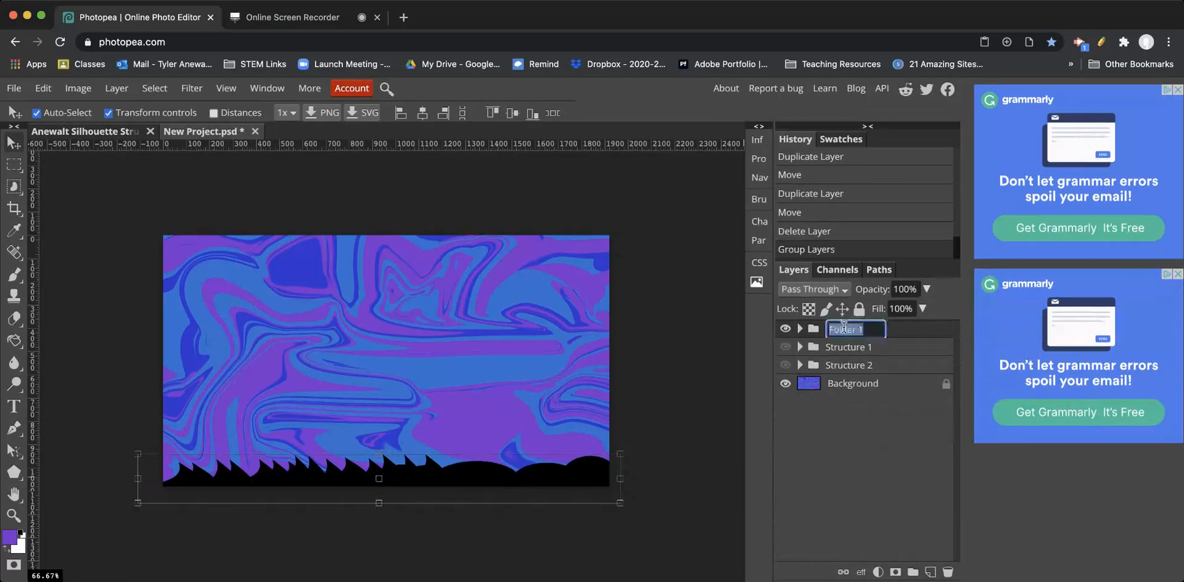
text(Ground)
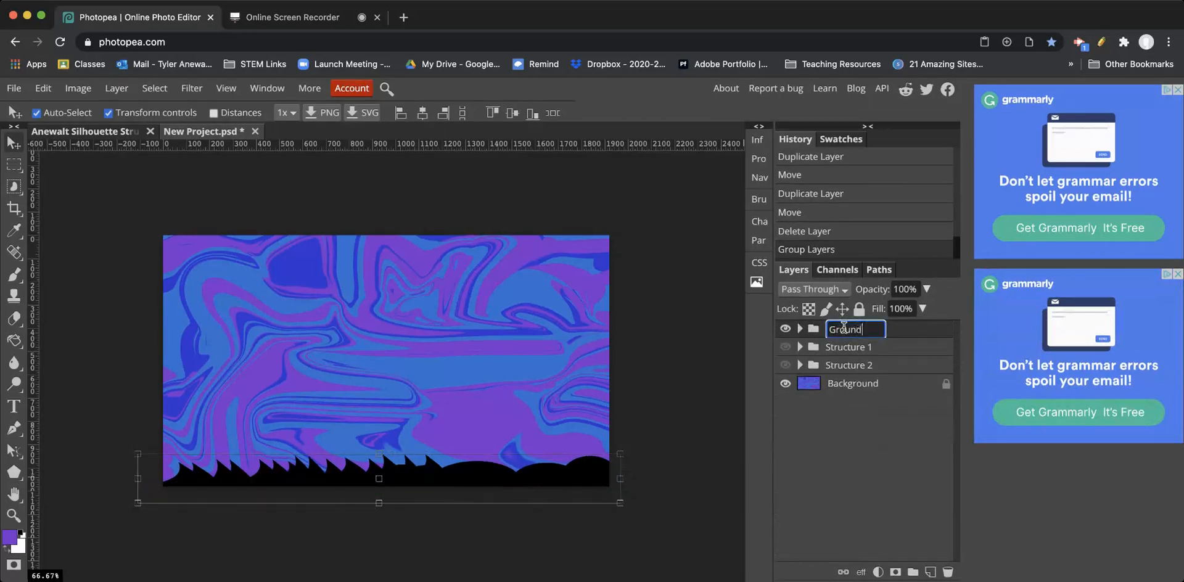
Step: Show the Structure 1 and Structure 2 folders again and deselect all layers
click(784, 346)
click(785, 365)
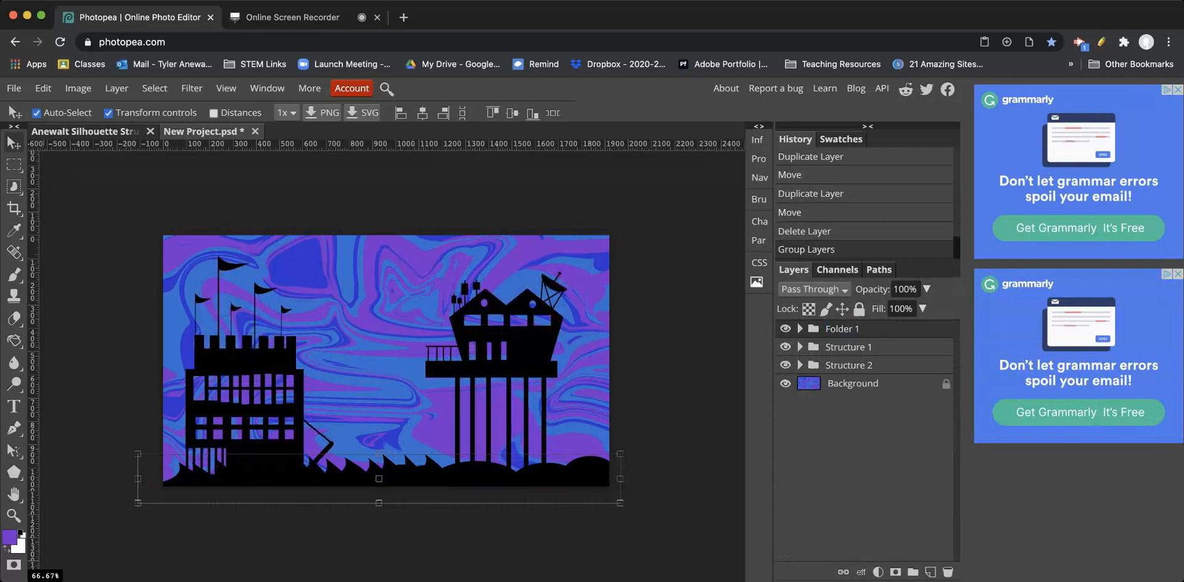
click(74, 246)
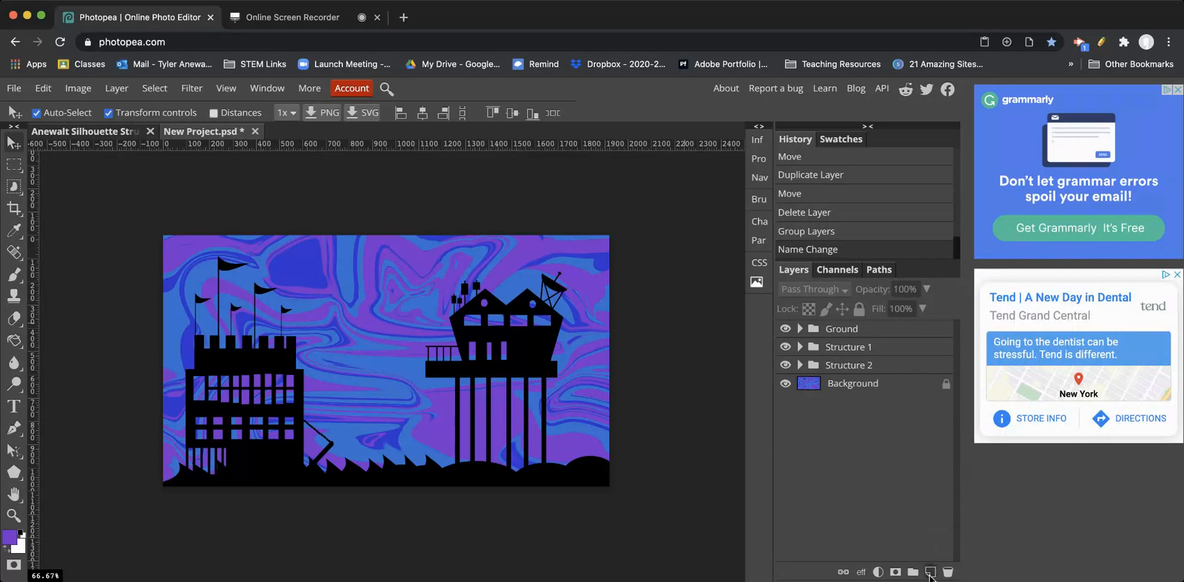
Step: Add a new layer above the Ground folder and make a rectangular selection around the castle's two upper window rows
click(929, 572)
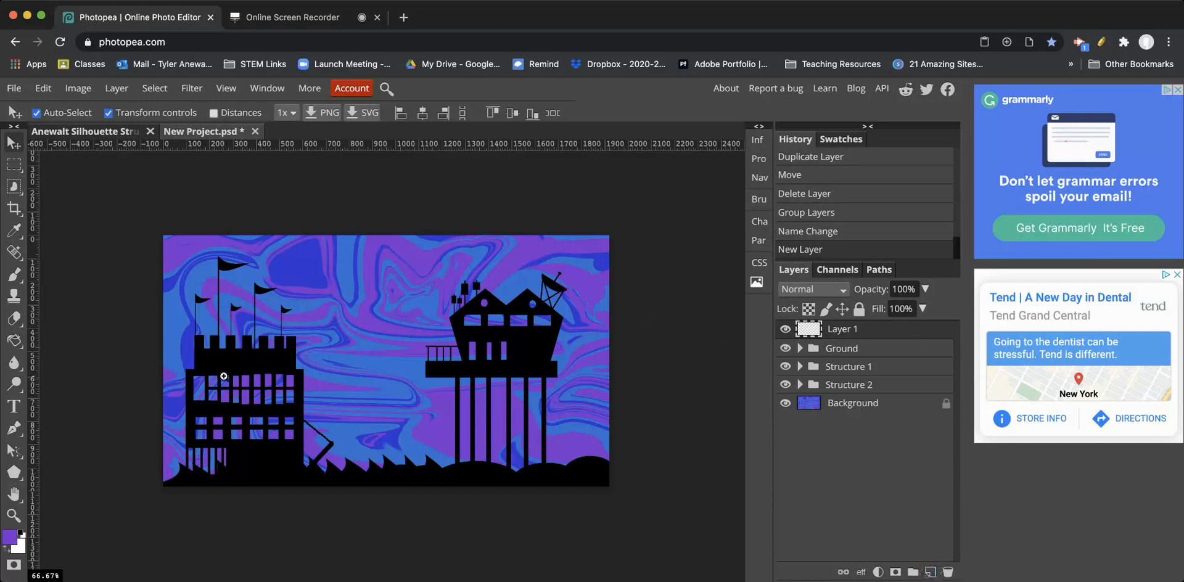
scroll(267, 343, up, 3)
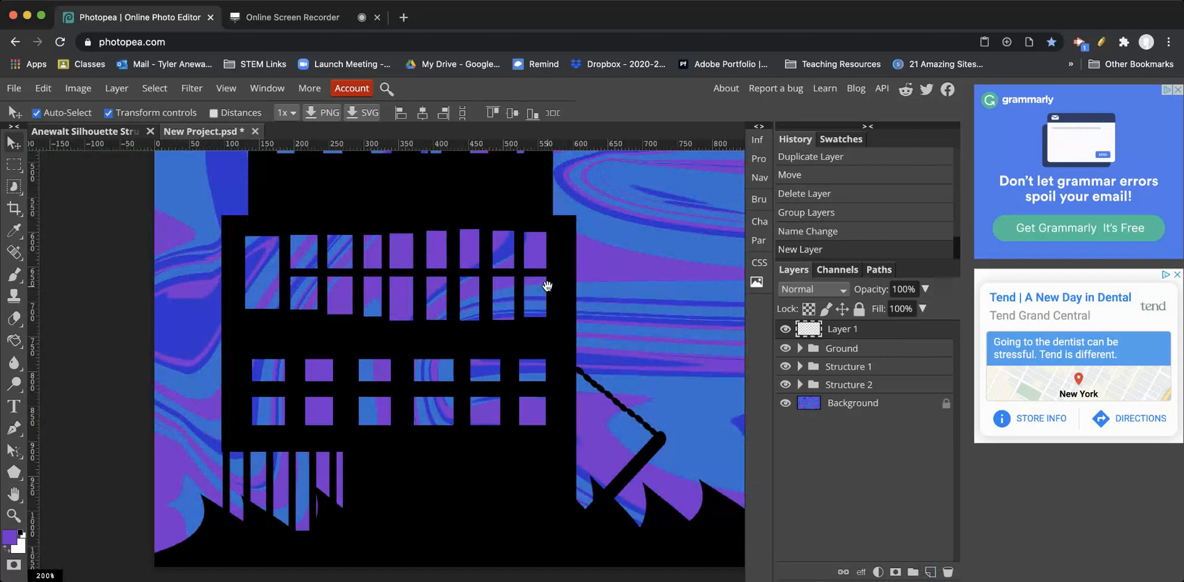
drag(546, 285, 529, 299)
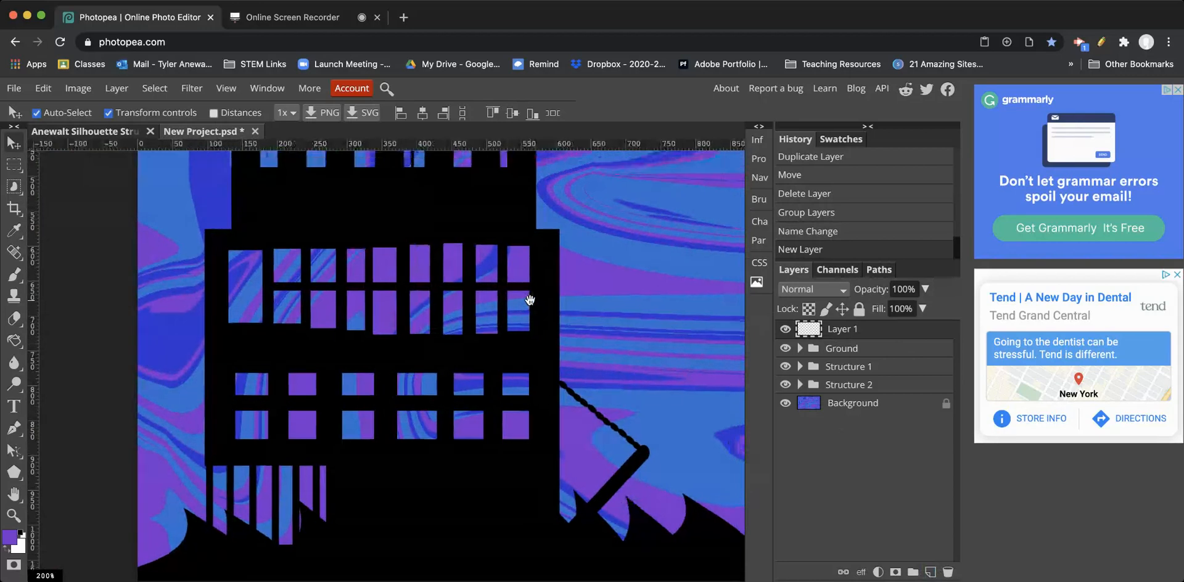
click(13, 169)
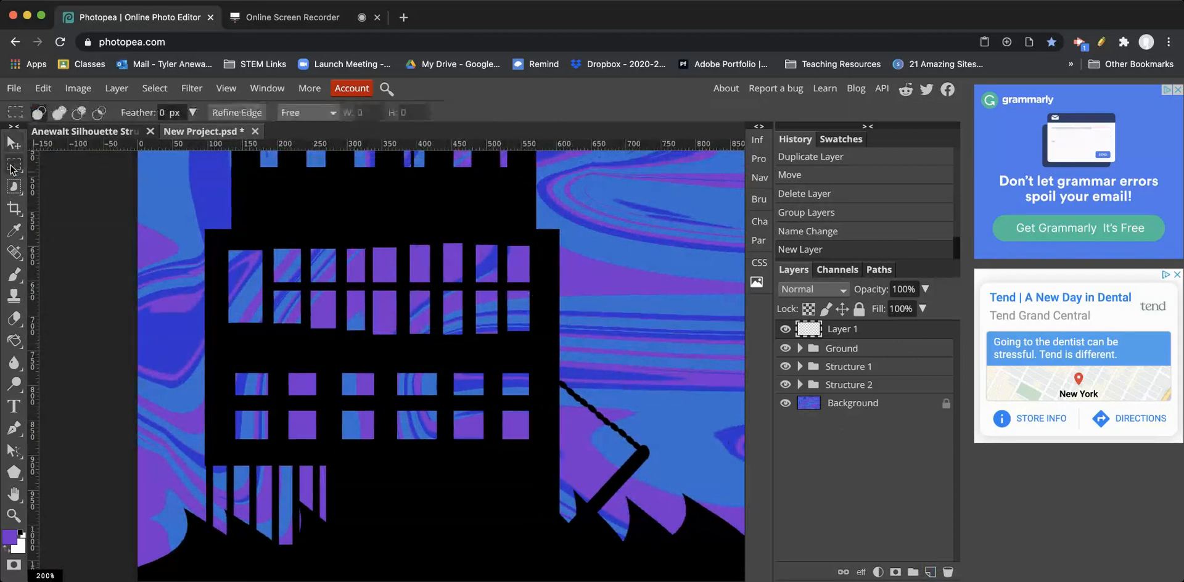
right_click(12, 170)
click(12, 170)
drag(218, 241, 538, 340)
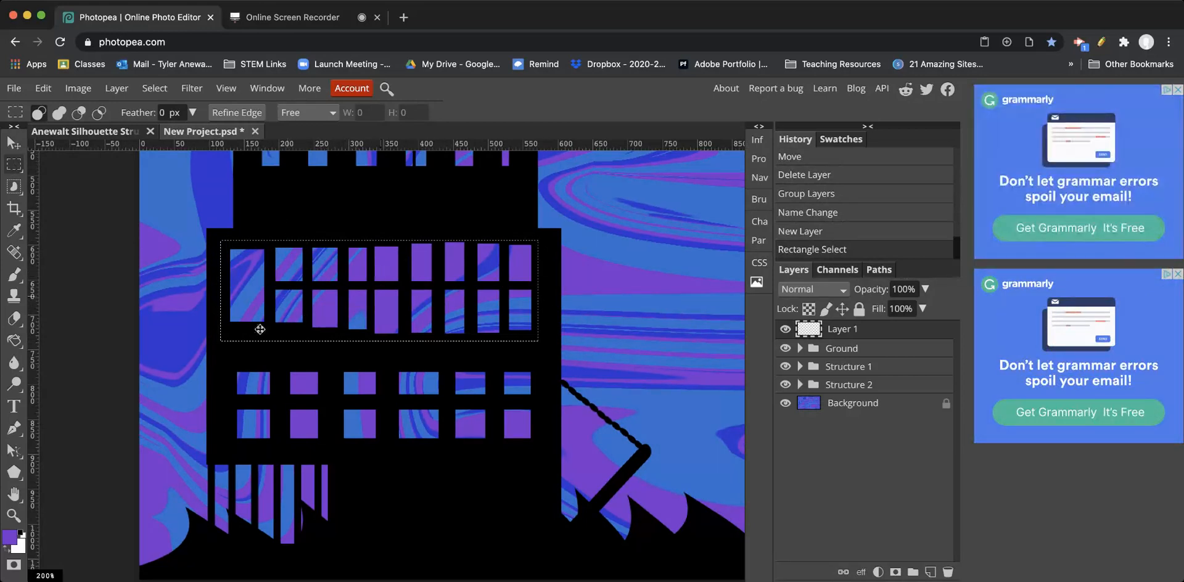
Step: Set the foreground colour to yellow #d3ca2d
click(9, 537)
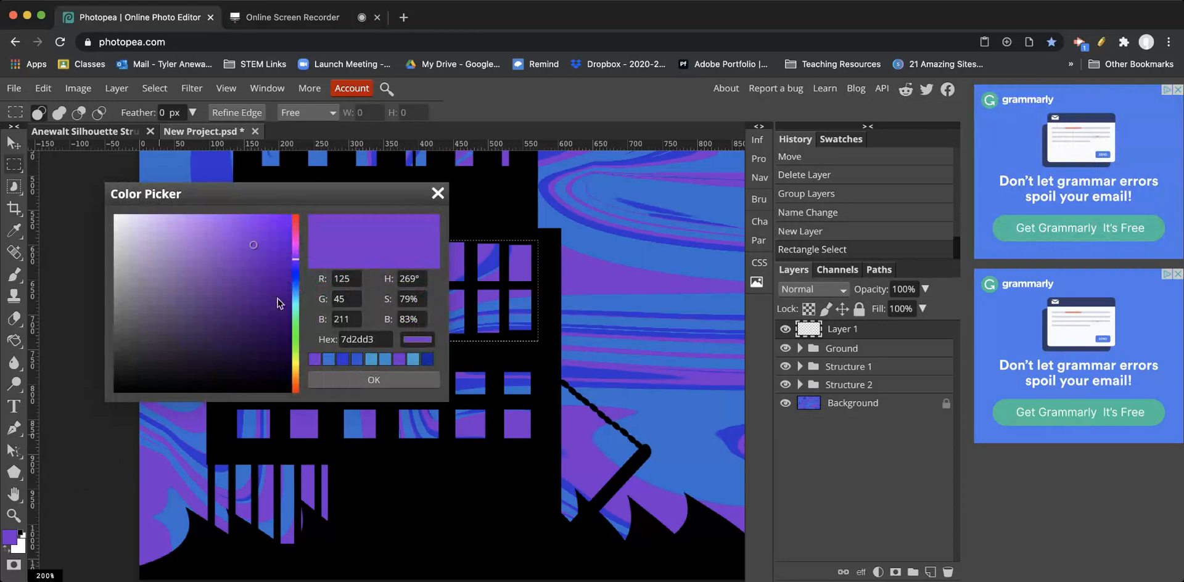
drag(296, 347, 296, 367)
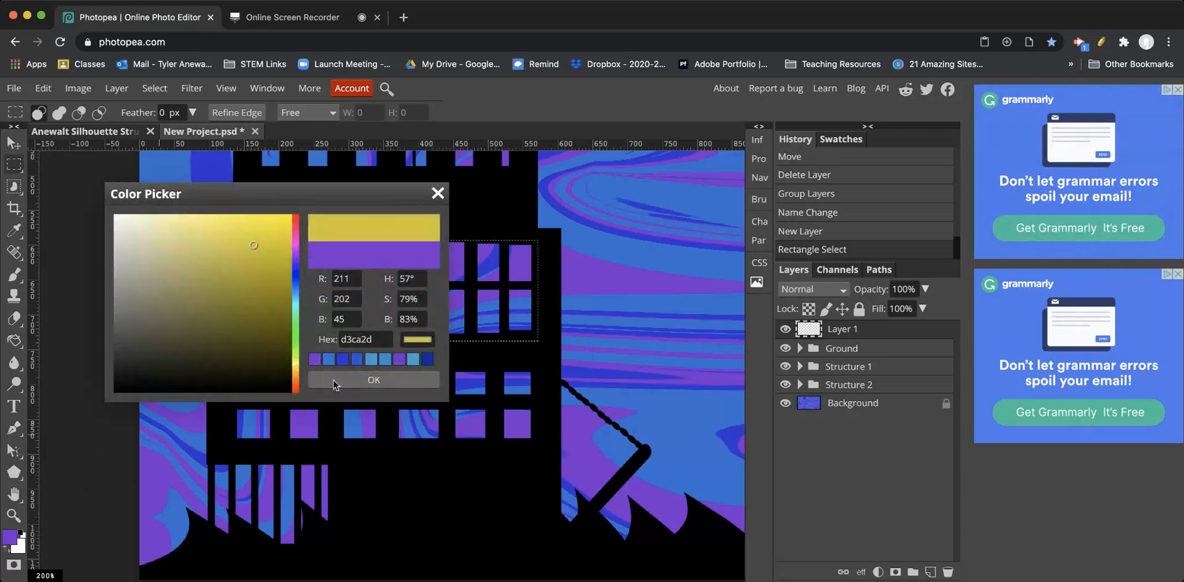
click(373, 380)
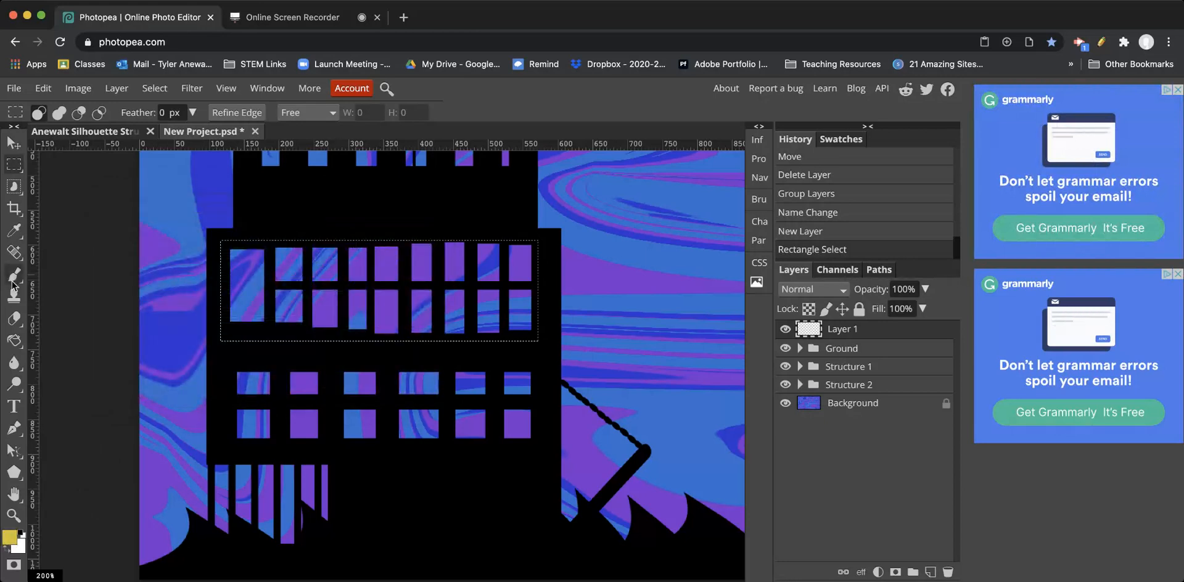
Step: Try filling the selected window area with solid yellow using the Paint Bucket, and undo the fill
click(14, 340)
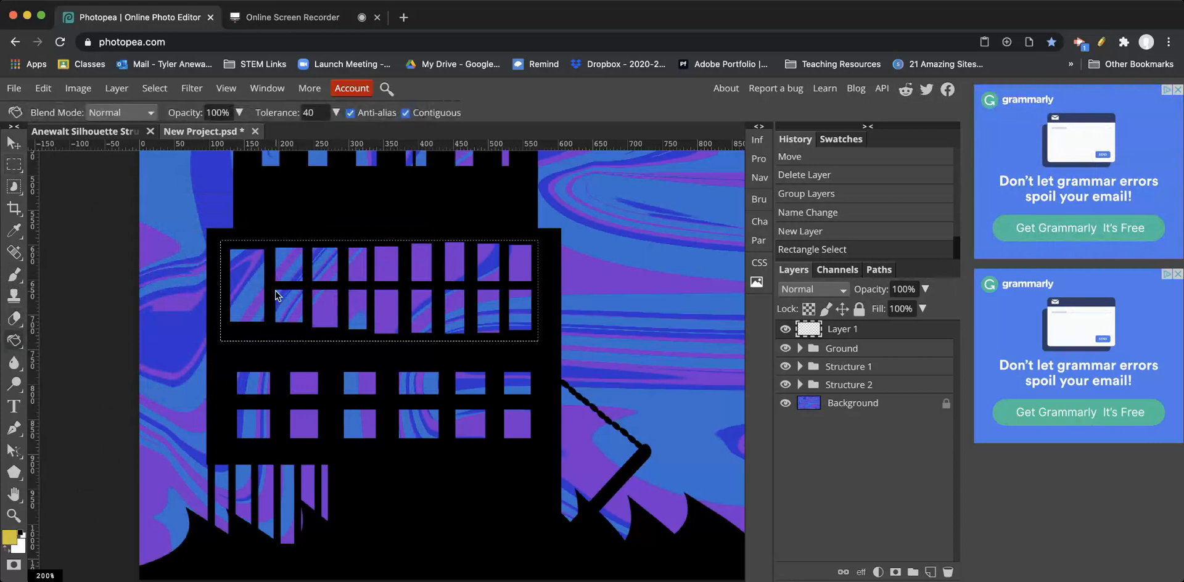
click(276, 296)
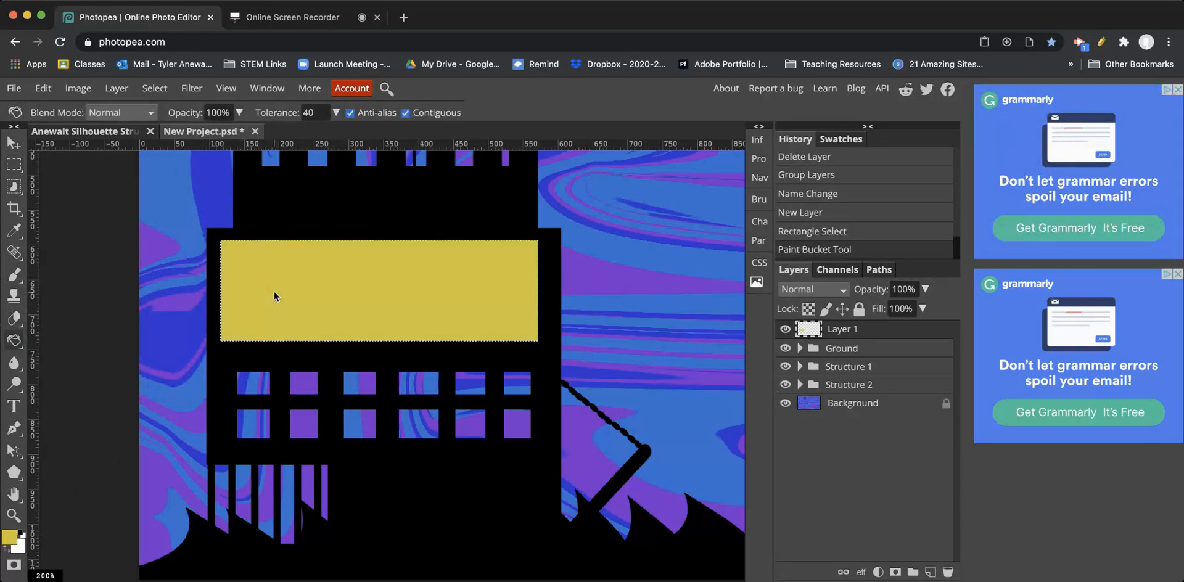
key(super+z)
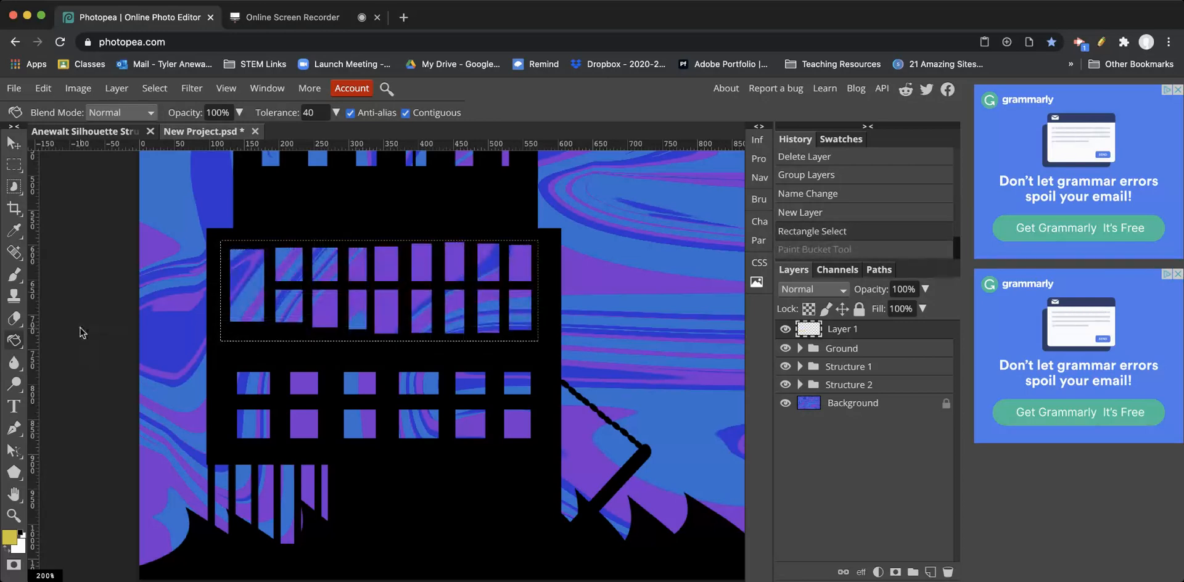
Step: Switch to the Gradient tool and set the gradient's starting colour to yellow #dfdc16
right_click(12, 341)
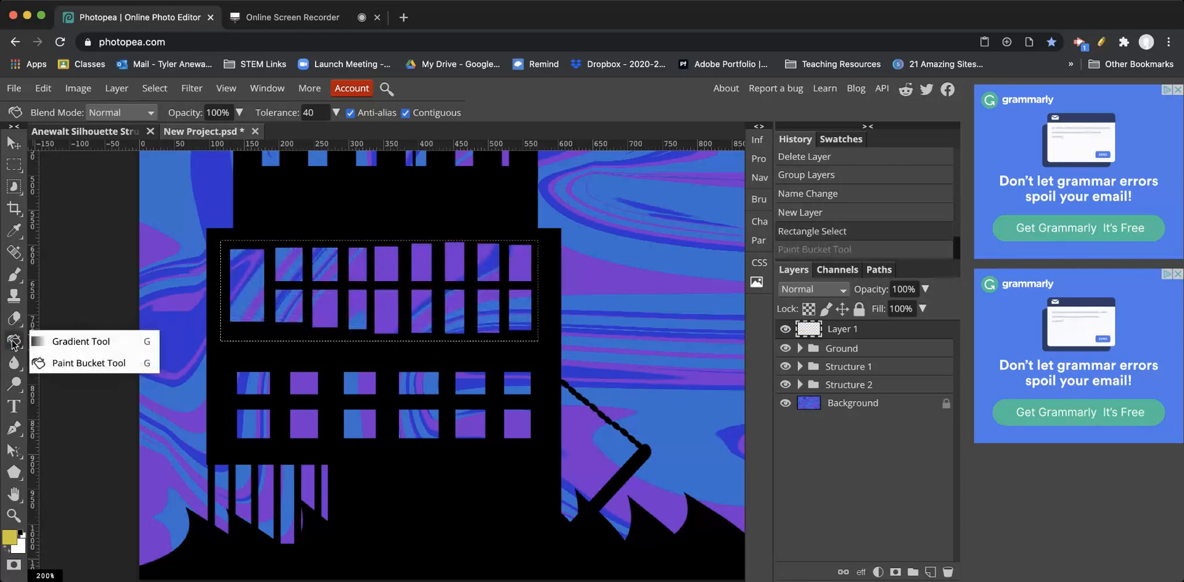
click(53, 344)
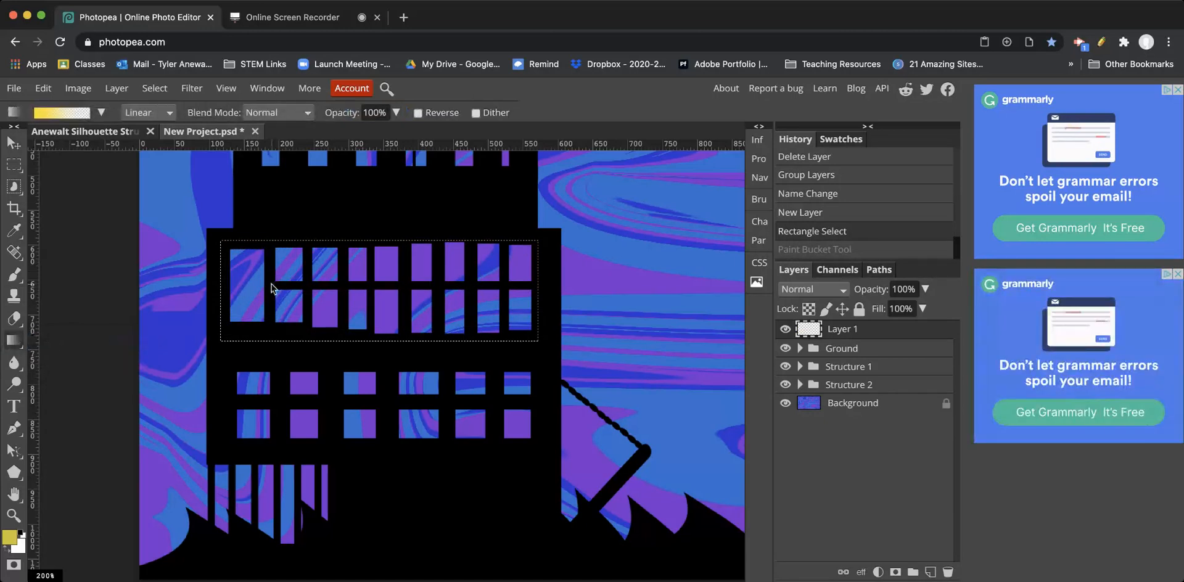
click(54, 115)
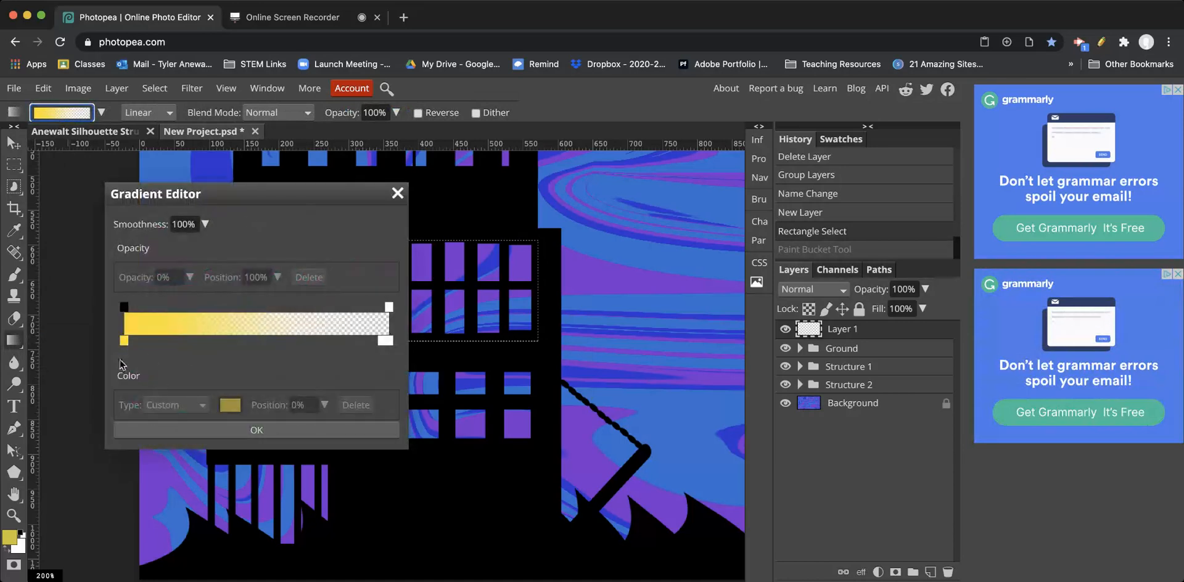
click(384, 340)
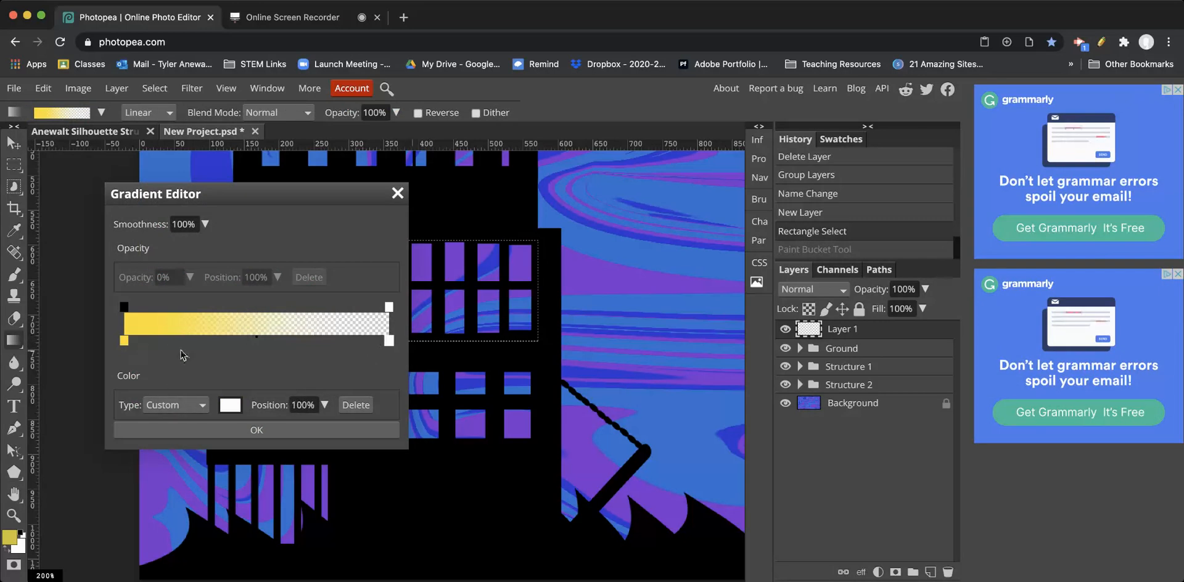
click(124, 341)
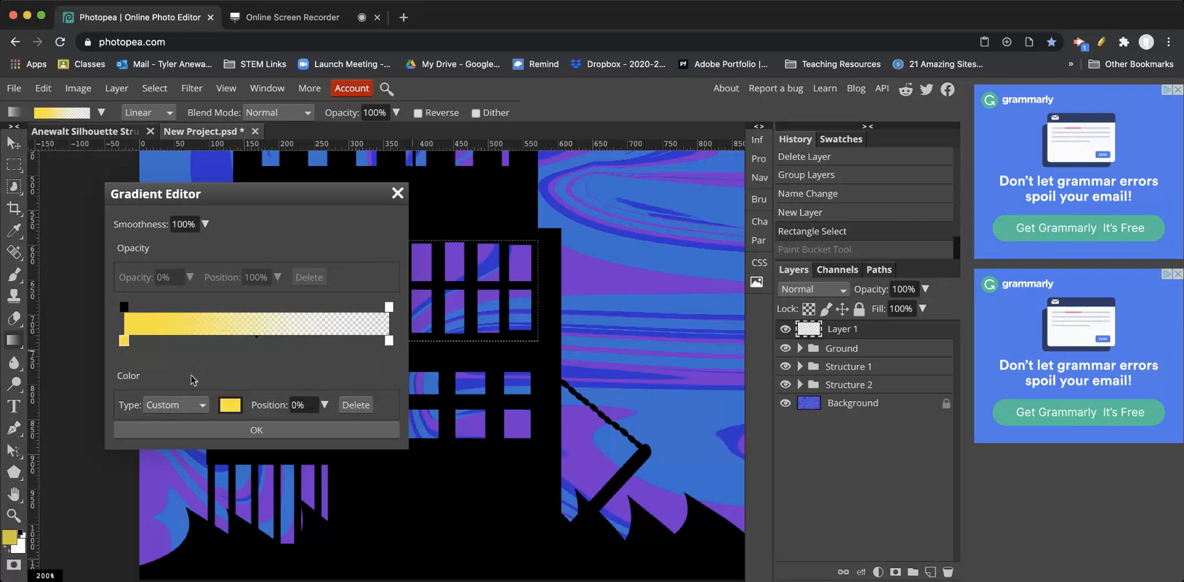
click(229, 405)
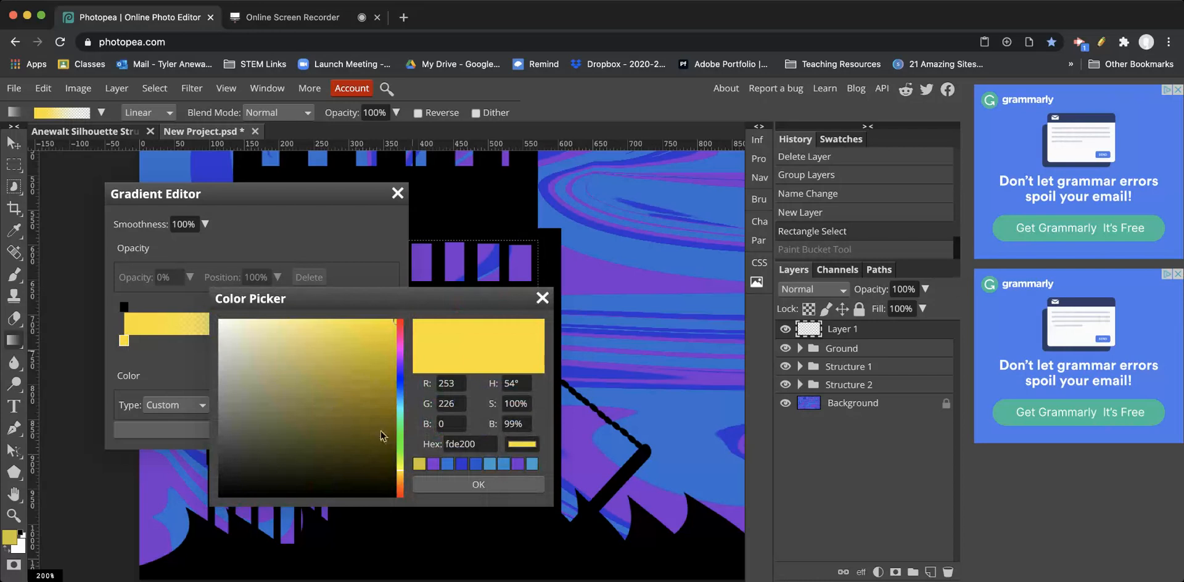
mouse_move(380, 432)
mouse_down()
mouse_move(338, 320)
mouse_move(385, 352)
mouse_up()
click(403, 469)
drag(404, 473, 400, 468)
click(399, 373)
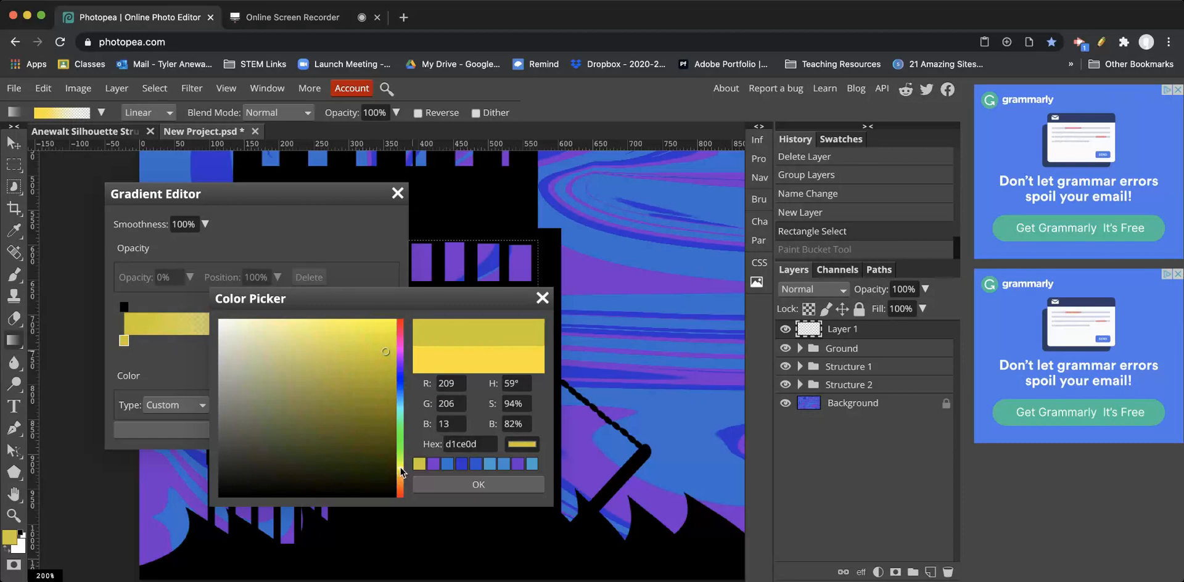
mouse_move(389, 351)
mouse_down()
mouse_move(388, 331)
mouse_move(379, 344)
mouse_up()
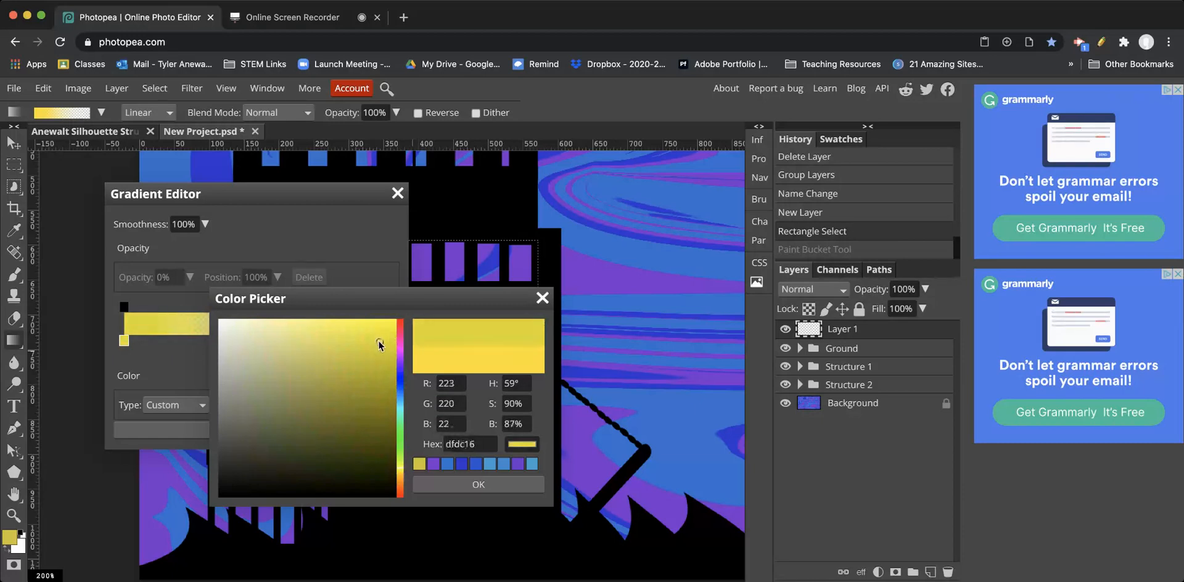
click(450, 488)
Step: Try filling the selected windows horizontally with the gradient's end opacity at 100%, and undo the fill
click(389, 310)
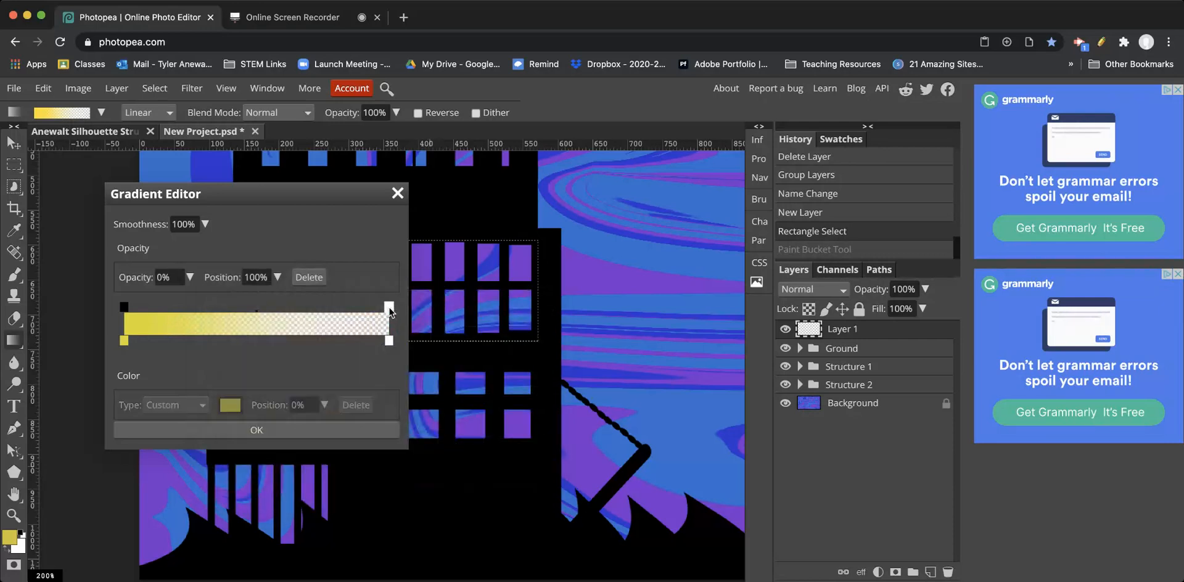
click(190, 277)
drag(127, 299, 308, 311)
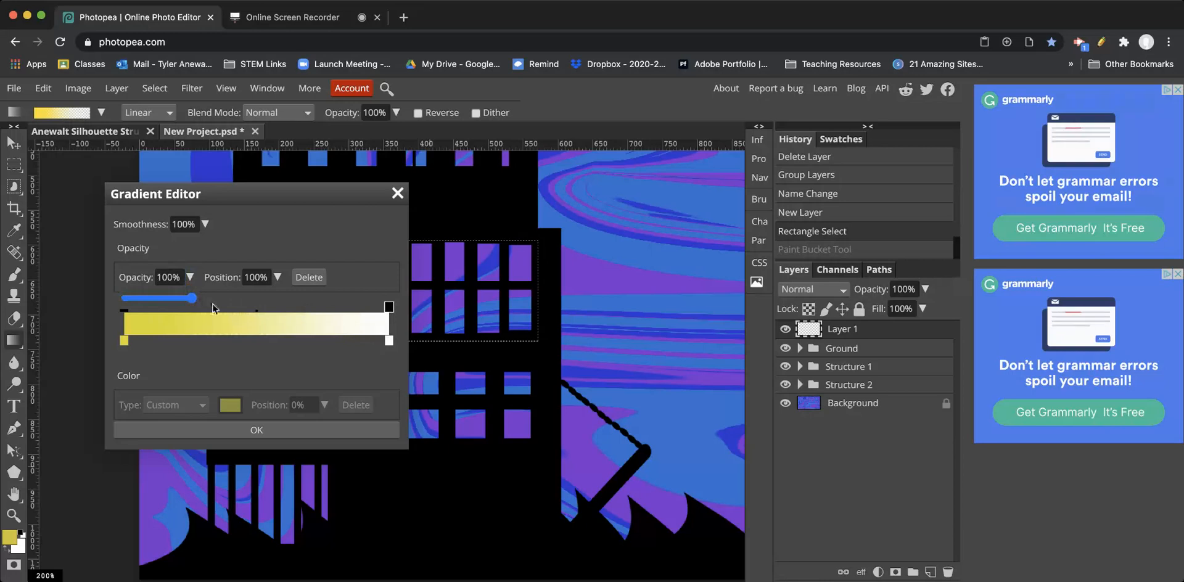
click(383, 424)
drag(290, 275, 434, 293)
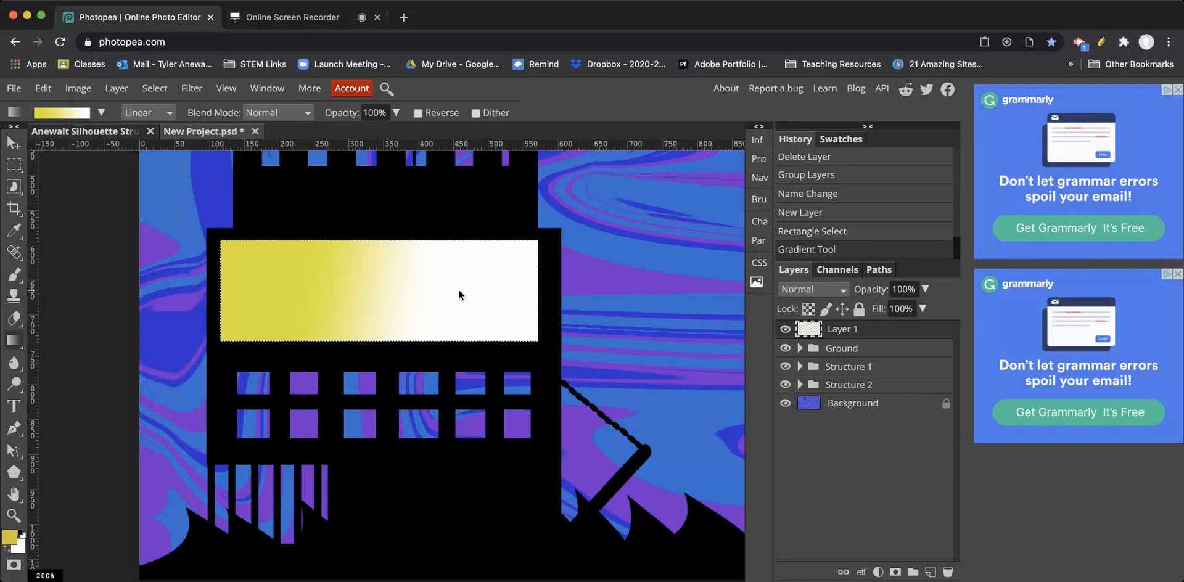
key(super+z)
Step: Set the gradient's end opacity to 0% and fill the selected upper windows with yellow fading out upward
click(48, 113)
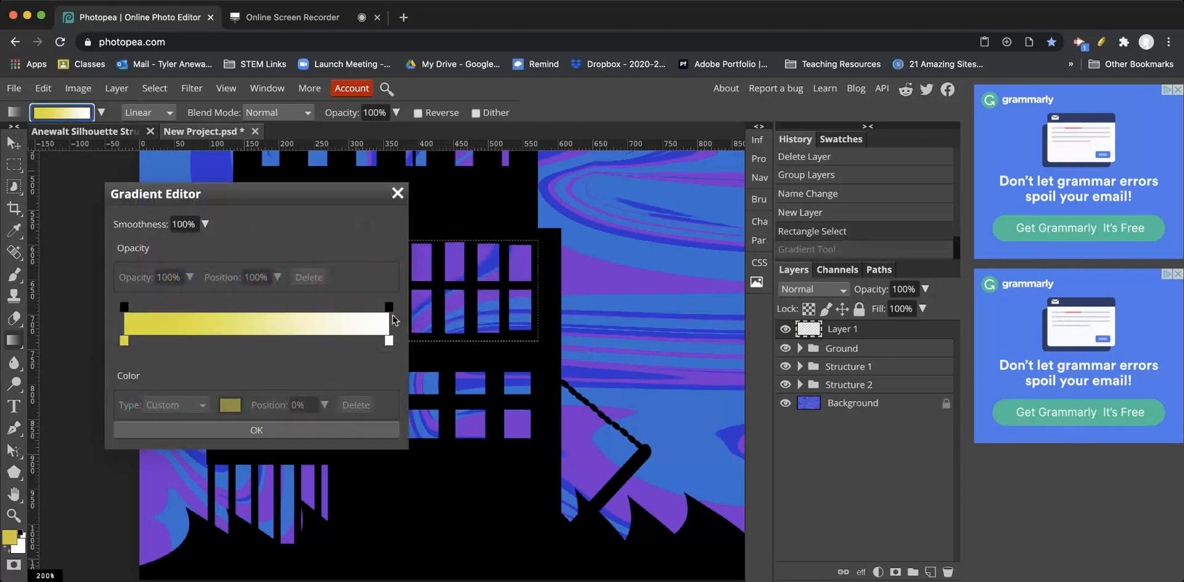
click(124, 341)
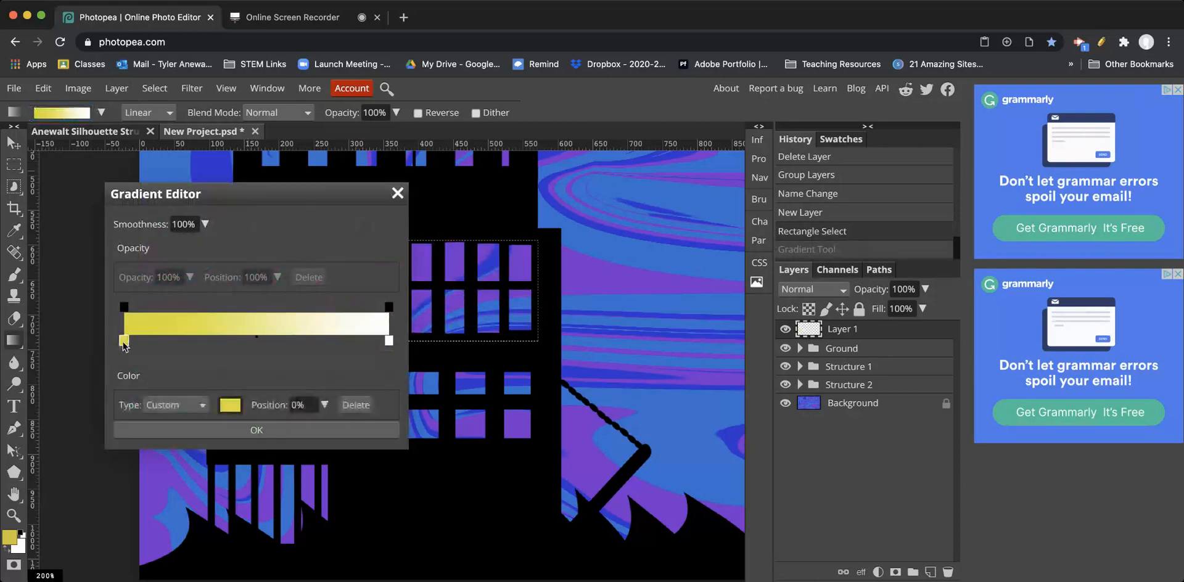
click(389, 308)
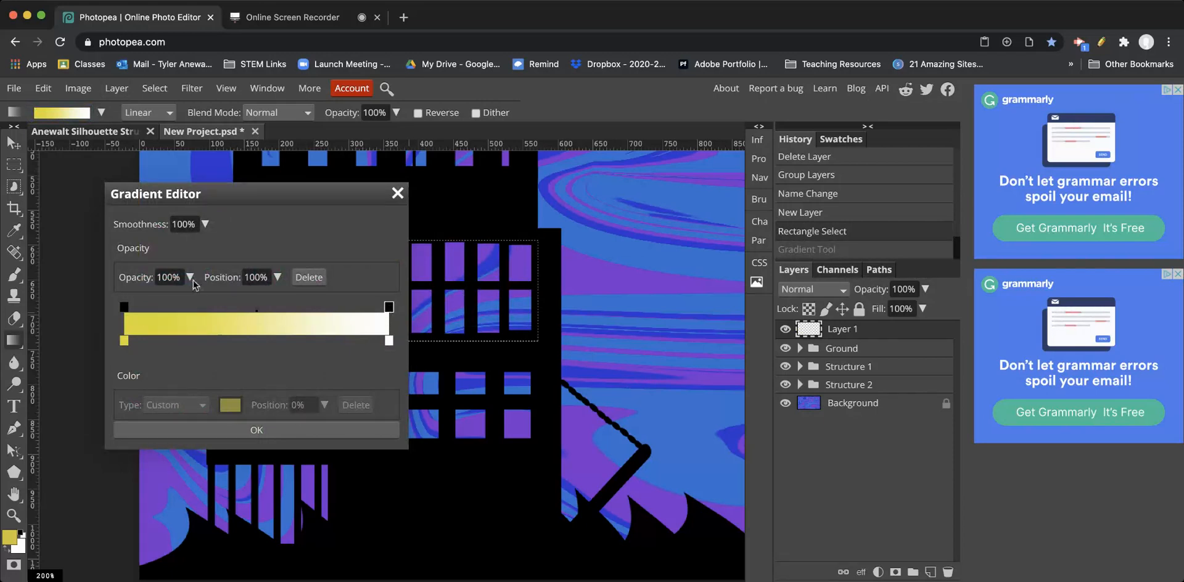
drag(194, 280, 27, 309)
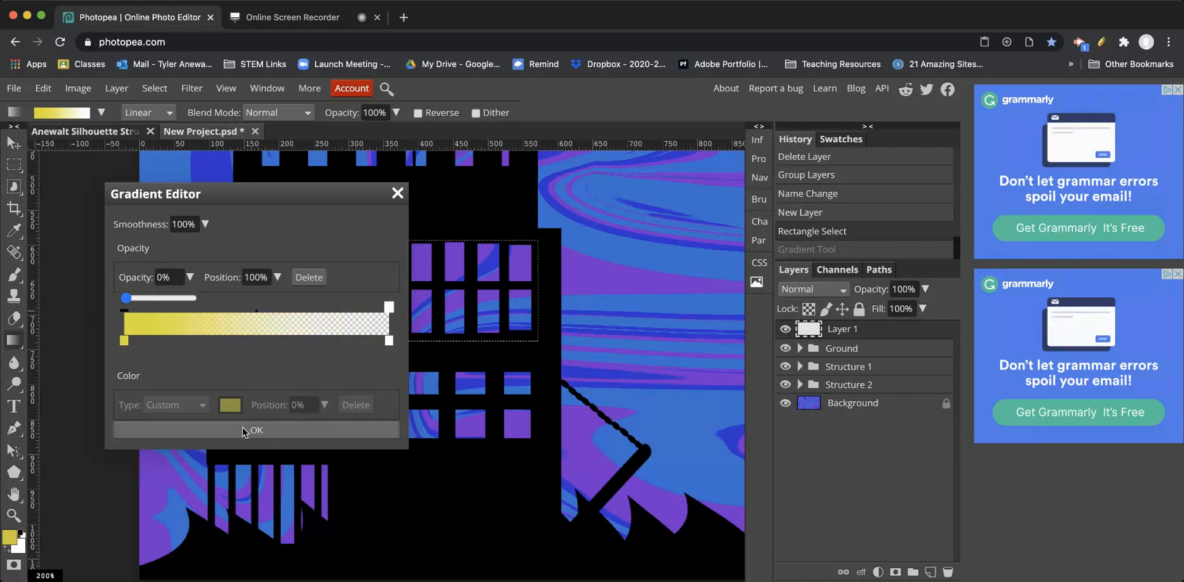
click(275, 428)
drag(377, 289, 380, 251)
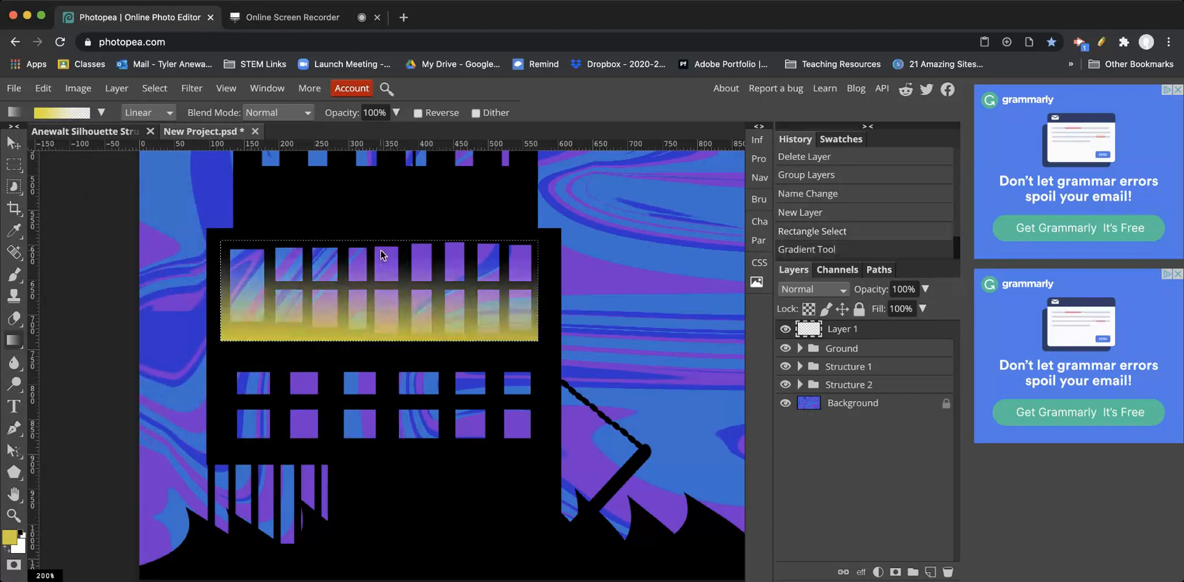
Step: Make a rectangular selection around the two lower window rows and set the gradient's starting colour to orange #f5b615
click(14, 164)
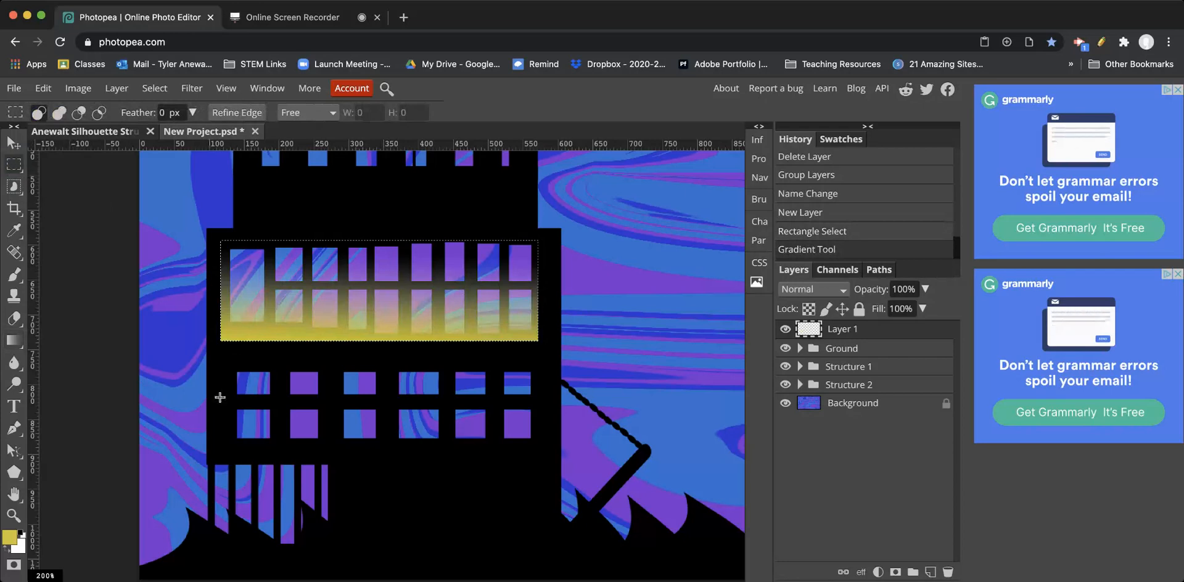
drag(223, 364, 546, 449)
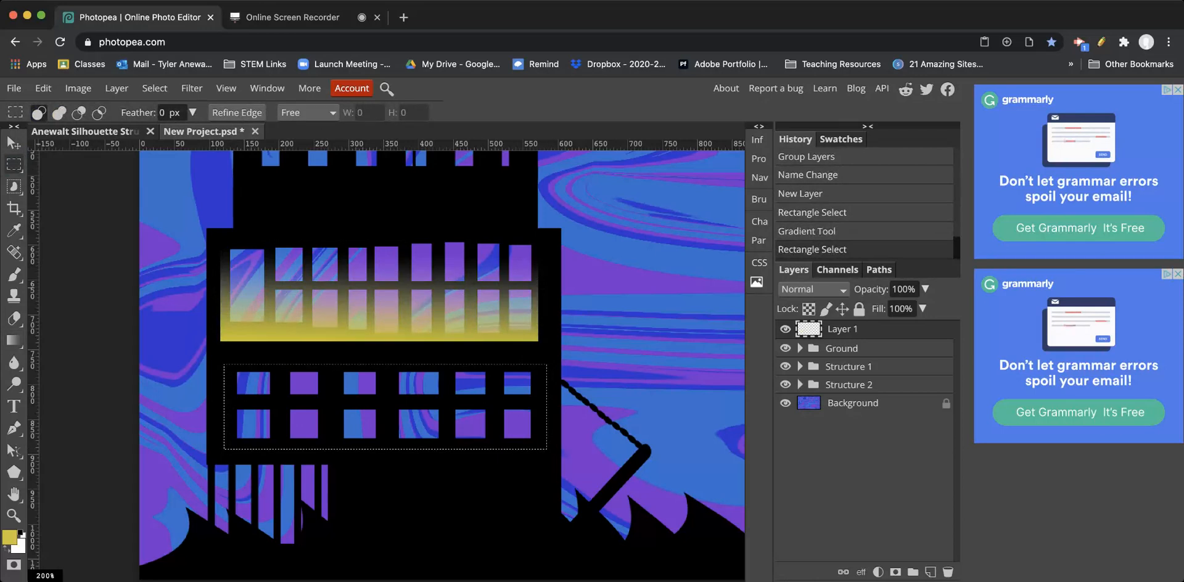
click(14, 340)
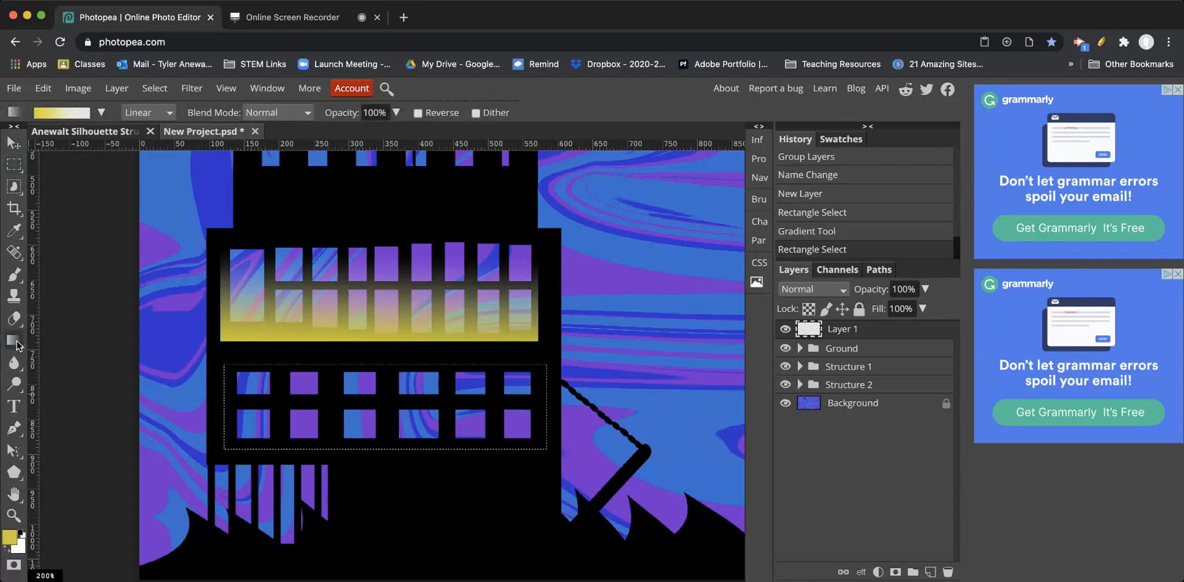
click(62, 112)
click(124, 340)
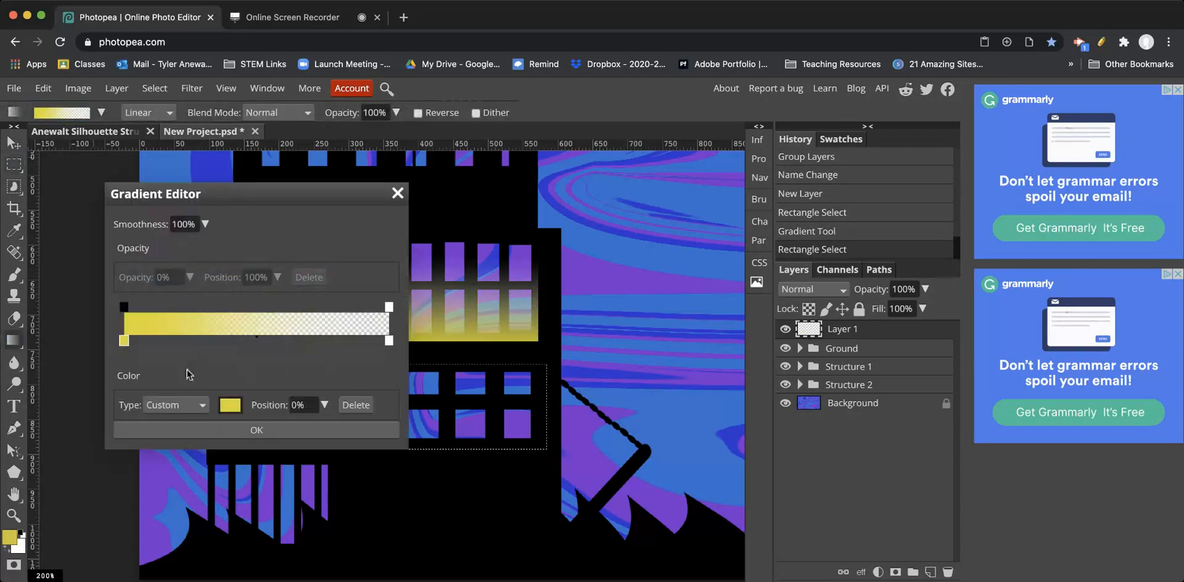
click(230, 406)
drag(387, 326, 381, 329)
click(399, 475)
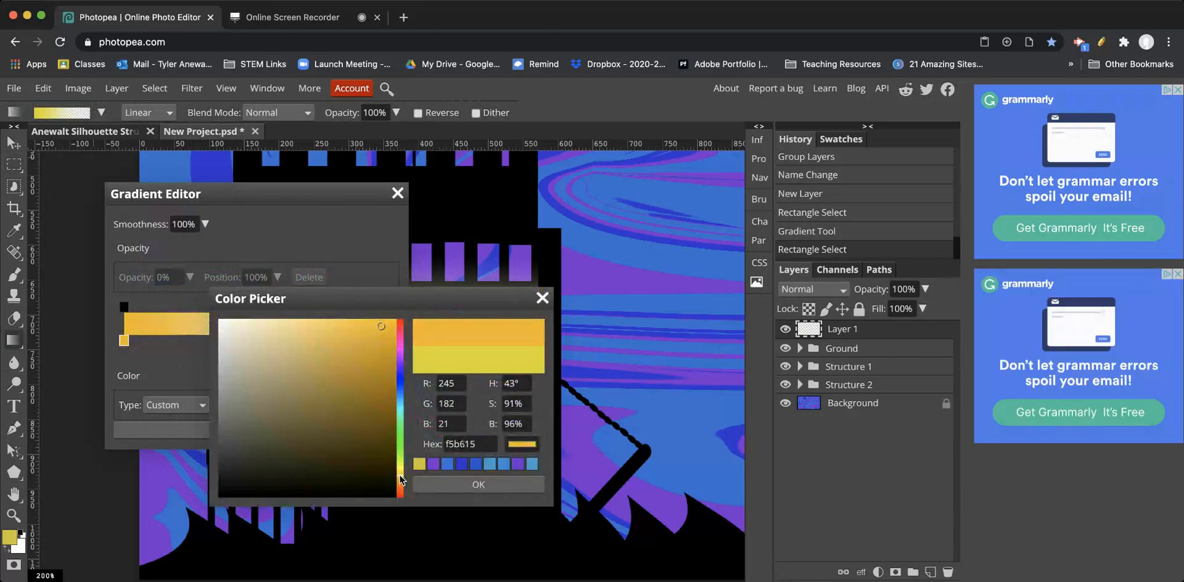
click(478, 486)
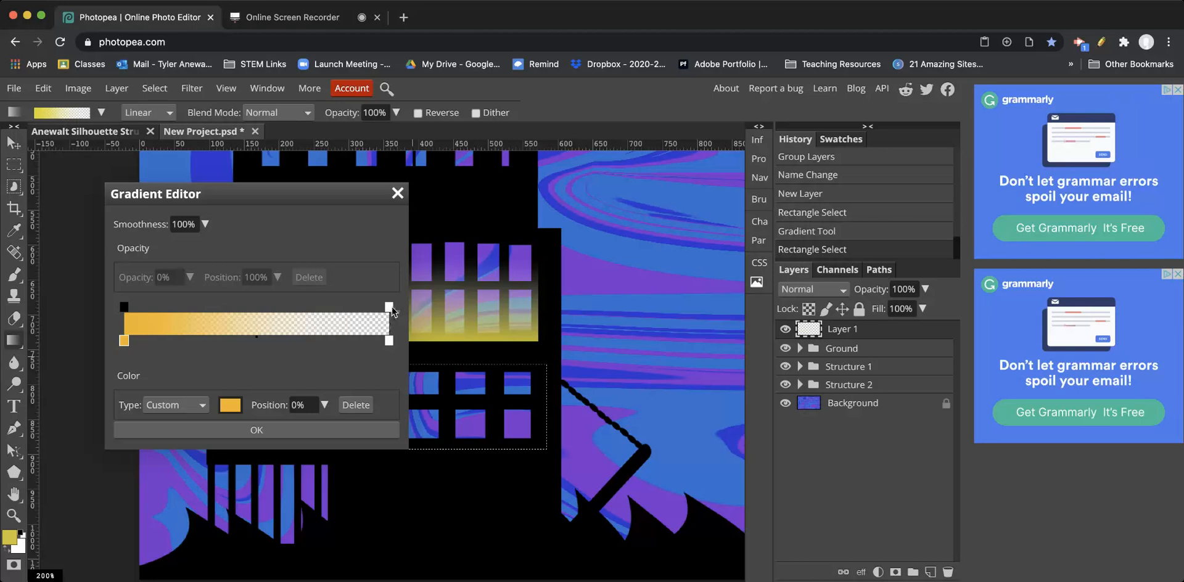
click(159, 430)
Step: Fill the selected lower windows with the orange gradient fading out upward, and deselect the area
drag(381, 471, 382, 376)
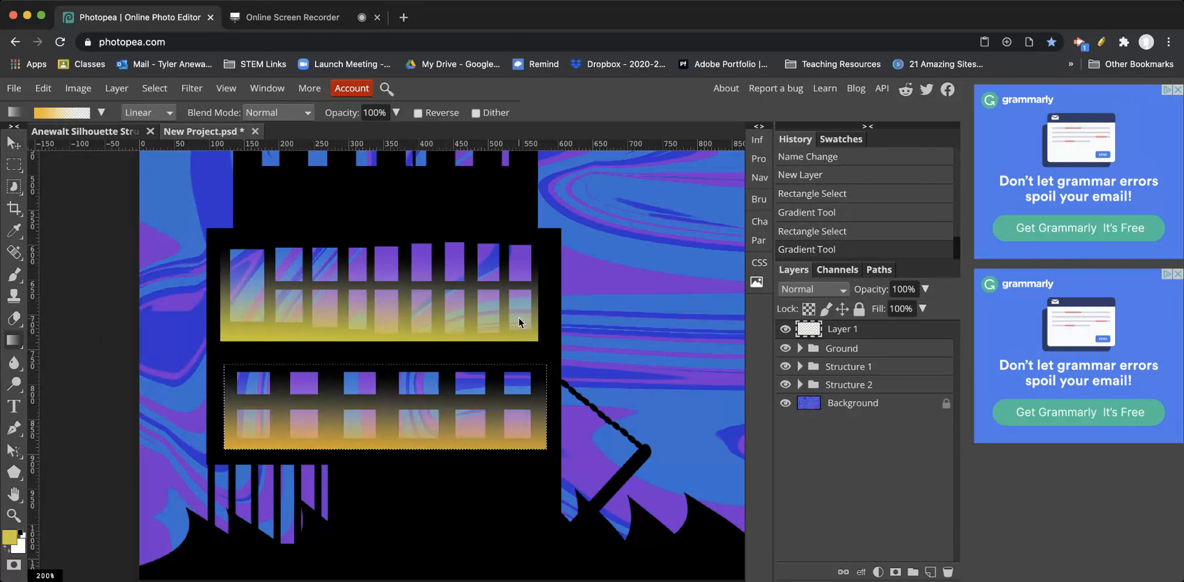
key(ctrl+d)
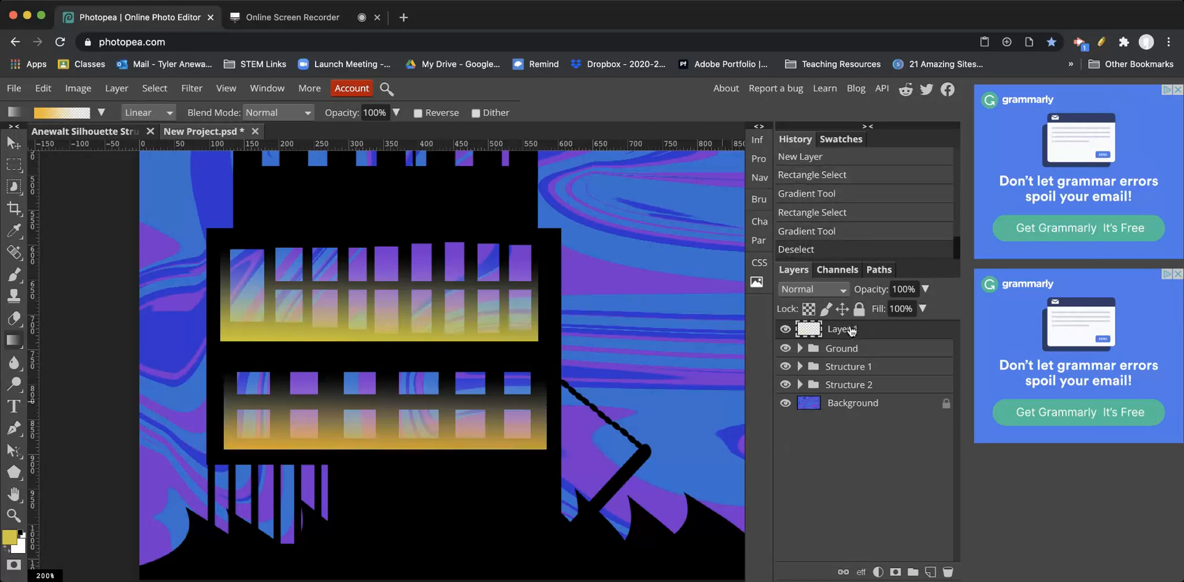
Step: Move Layer 1 directly above the Background and rename it Interior Lights
drag(846, 333, 852, 397)
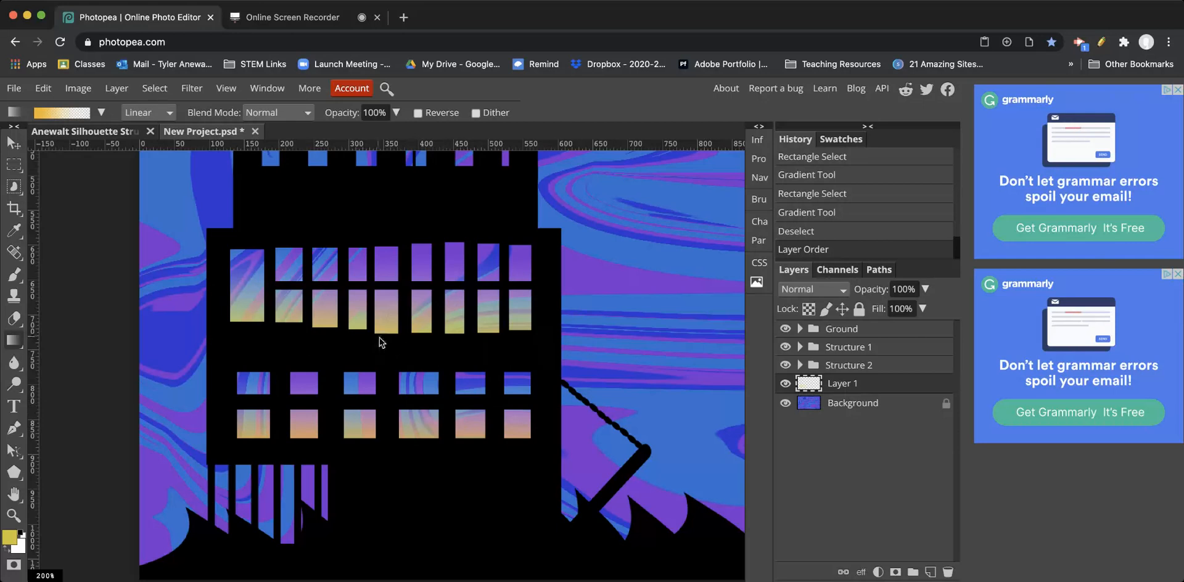
double_click(853, 383)
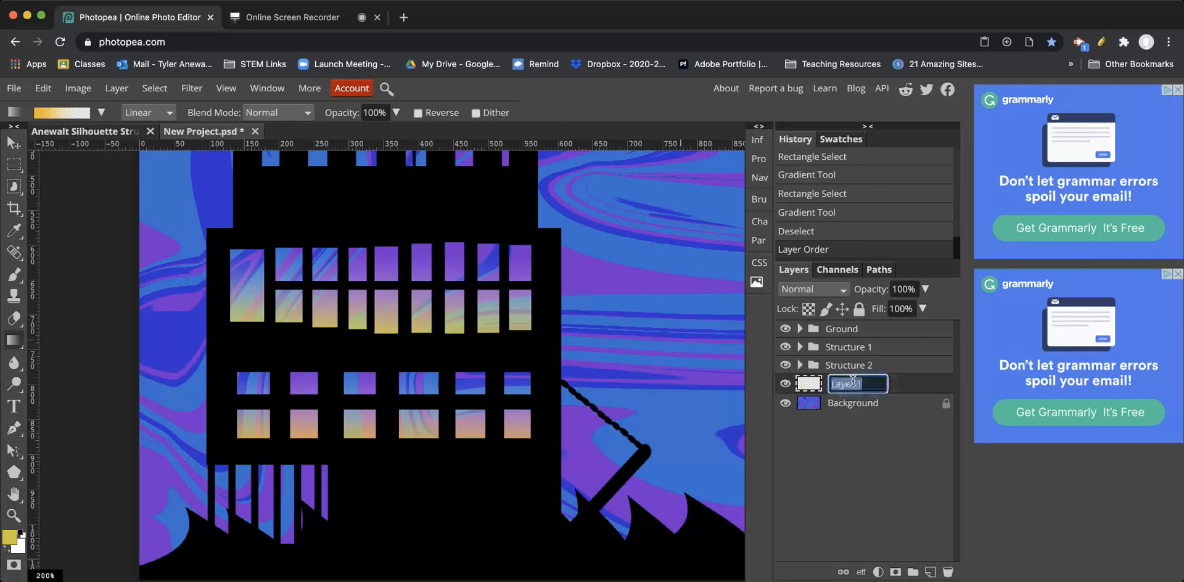
key(BackSpace)
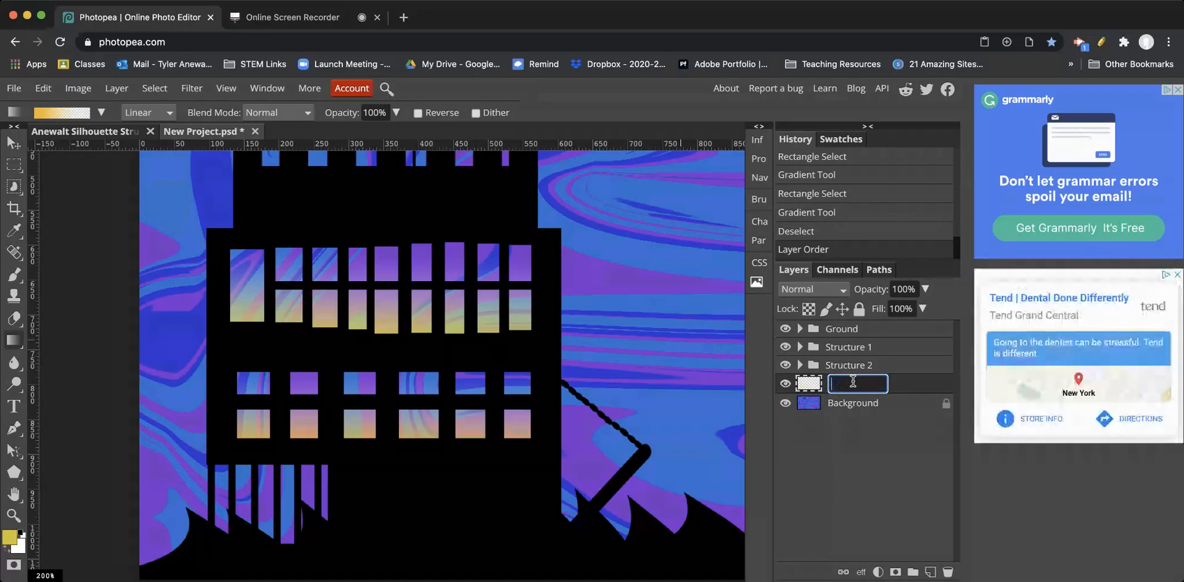
text(Interior Lights)
key(Return)
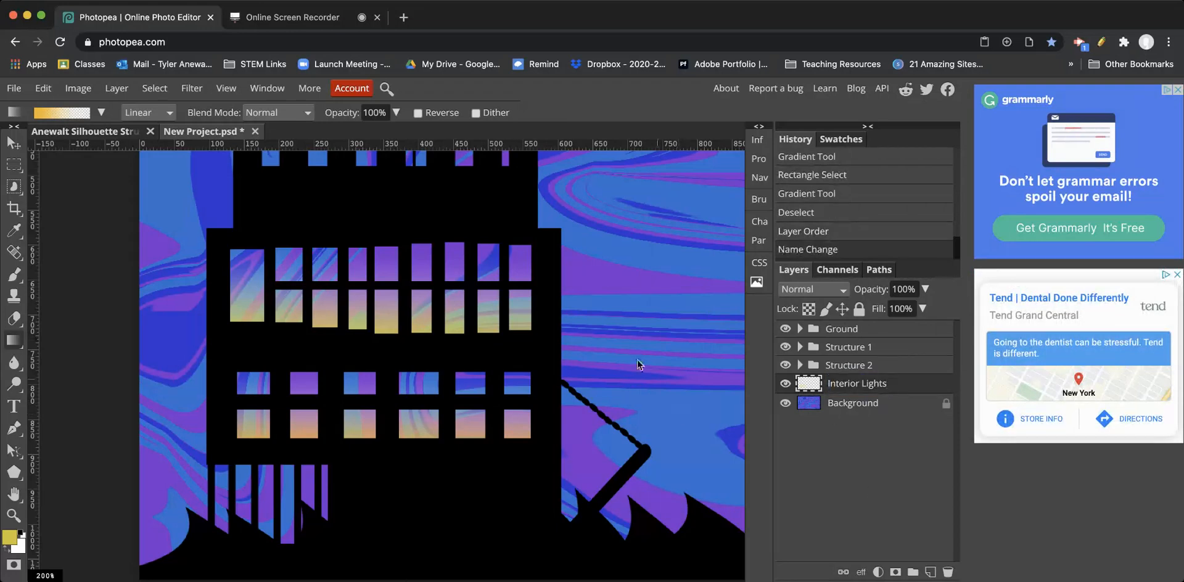
Step: Move the main body of the right building's silhouette slightly downward on the canvas
drag(548, 282, 563, 486)
drag(655, 444, 610, 246)
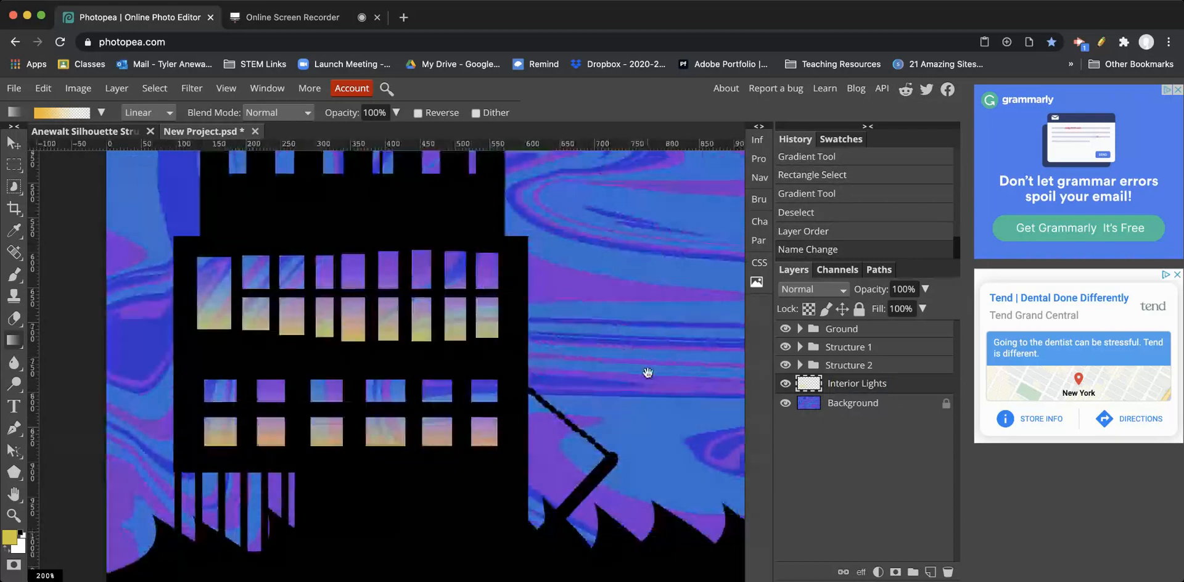
drag(682, 422, 370, 321)
drag(627, 271, 186, 370)
drag(519, 304, 443, 471)
drag(494, 317, 500, 432)
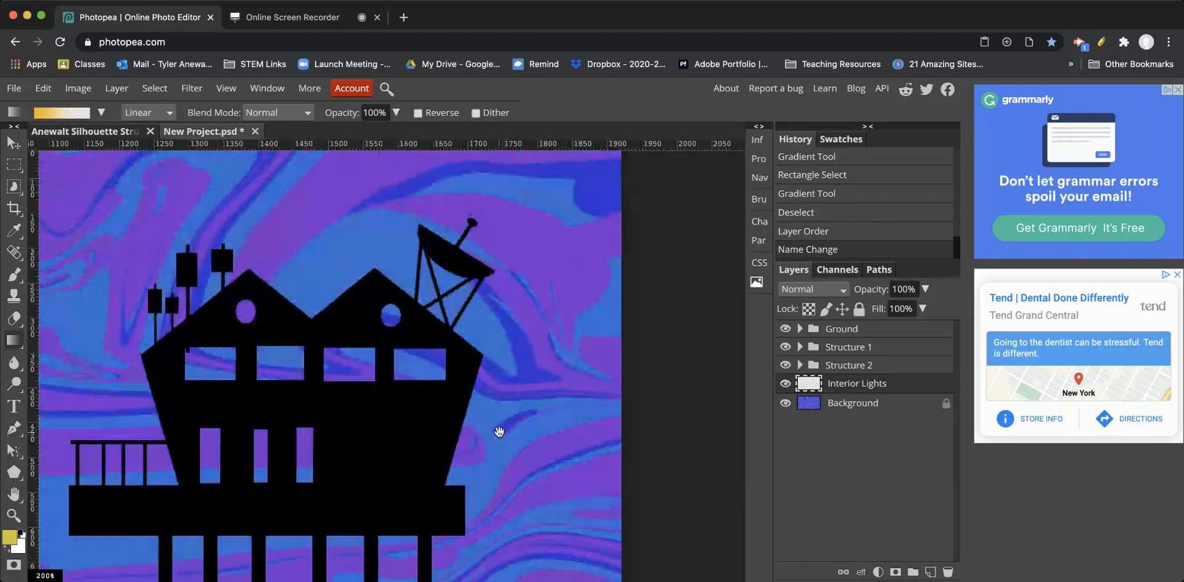
scroll(253, 410, up, 1)
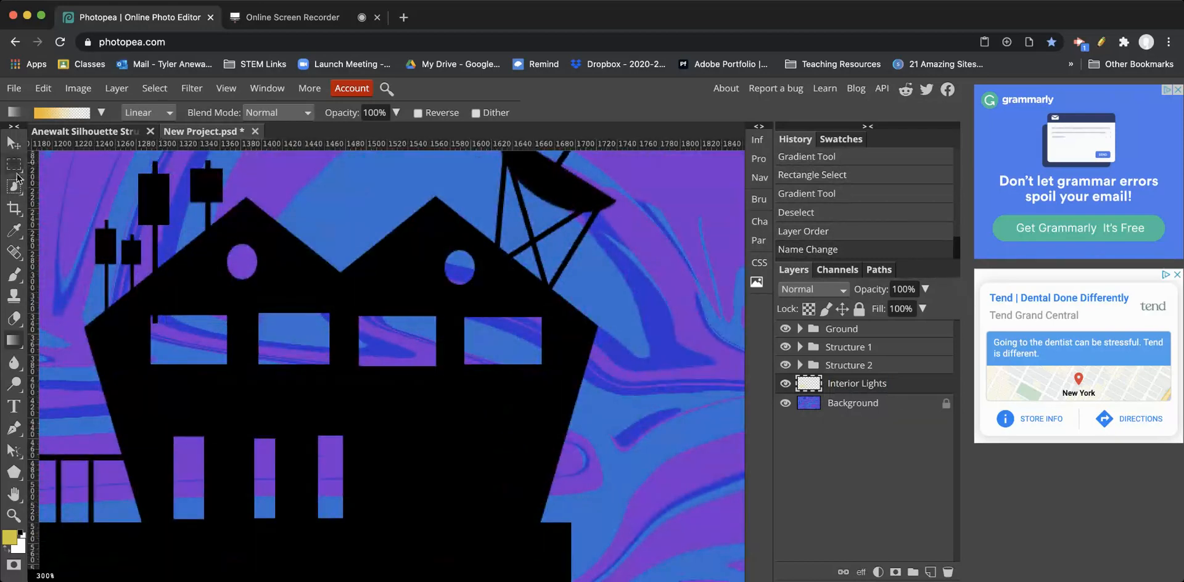
click(13, 164)
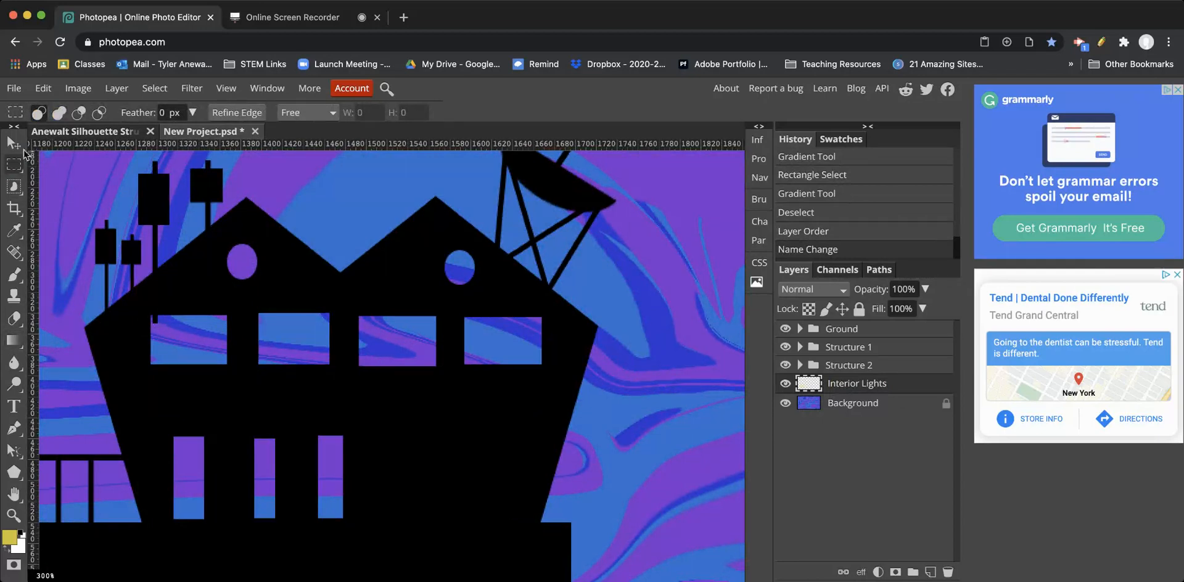
click(14, 143)
drag(150, 239, 156, 246)
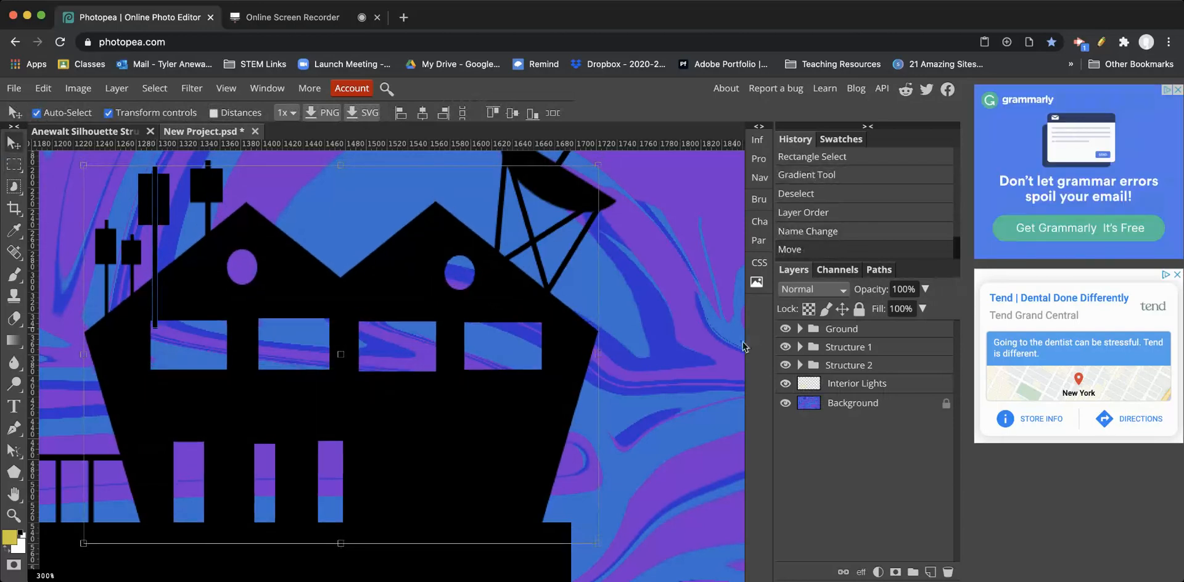
Step: Make a rectangular selection around the antenna pole's end overlapping the right building's first upper window and try to delete it
scroll(157, 327, up, 2)
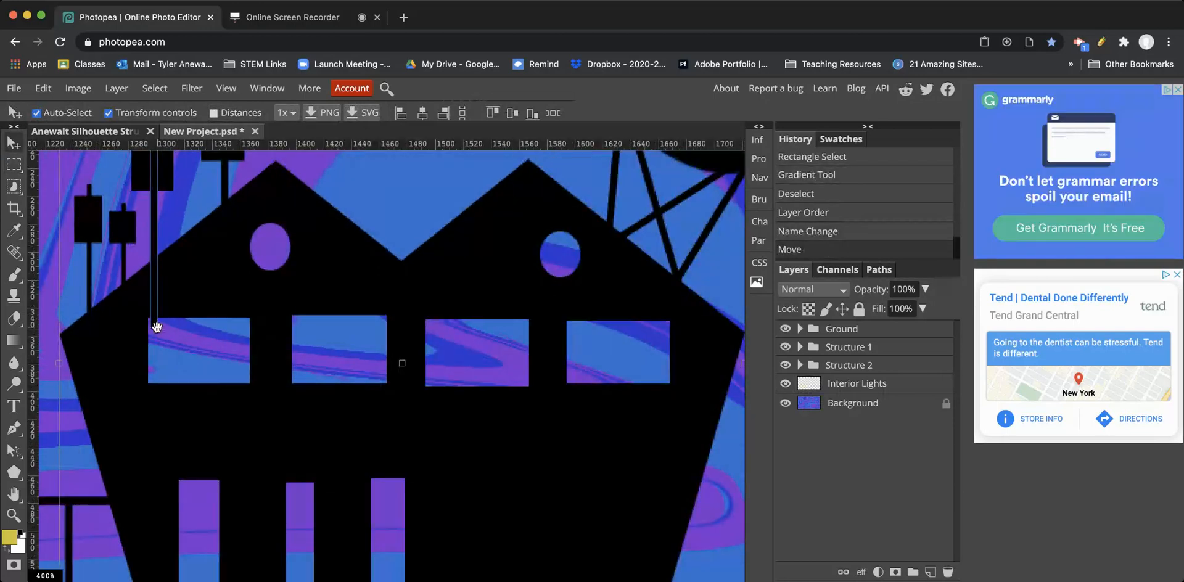
scroll(171, 330, up, 2)
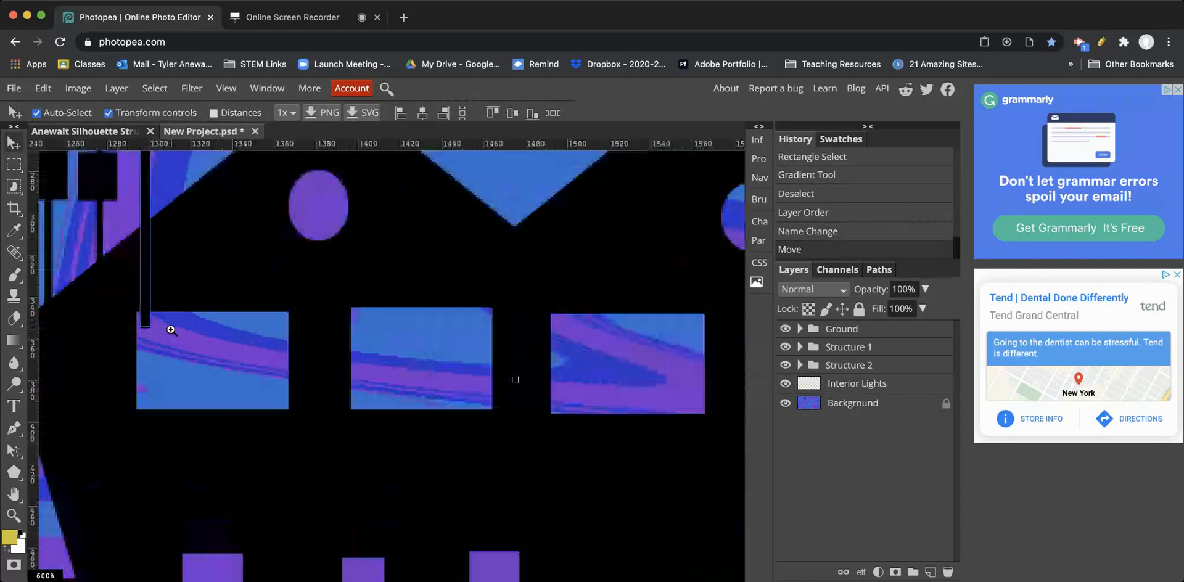
click(22, 168)
mouse_move(167, 312)
mouse_down()
mouse_move(137, 319)
mouse_move(137, 332)
mouse_up()
key(Delete)
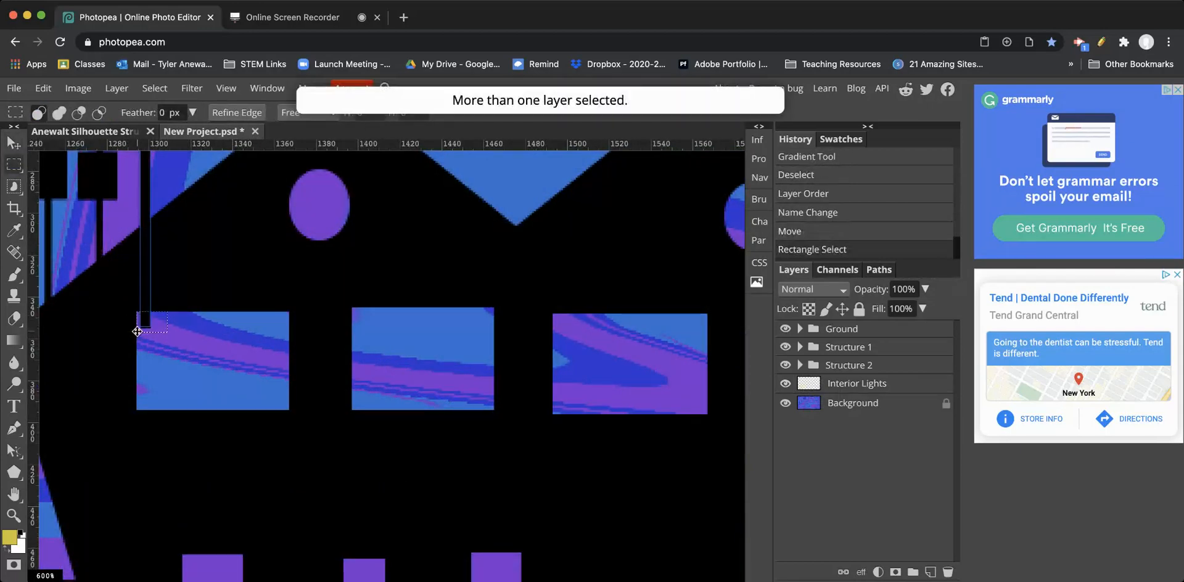
click(12, 143)
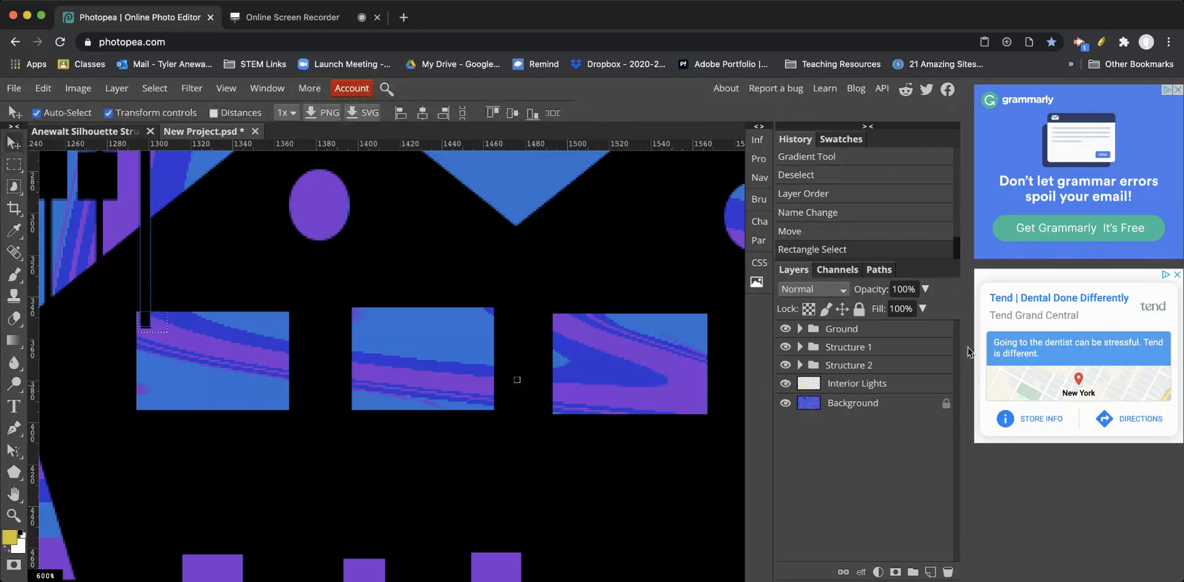
Step: Expand the Structure 1 group and toggle its shape layers' visibility to find the pole overlapping the window
click(785, 347)
click(784, 347)
click(800, 347)
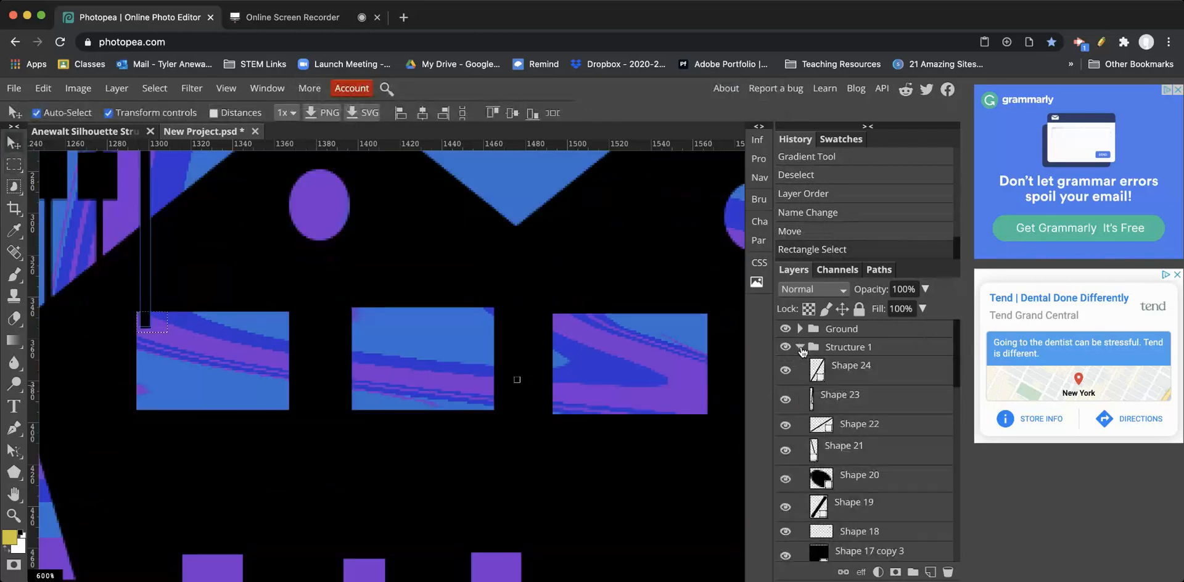
drag(785, 399, 788, 519)
scroll(789, 520, down, 2)
scroll(788, 519, up, 1)
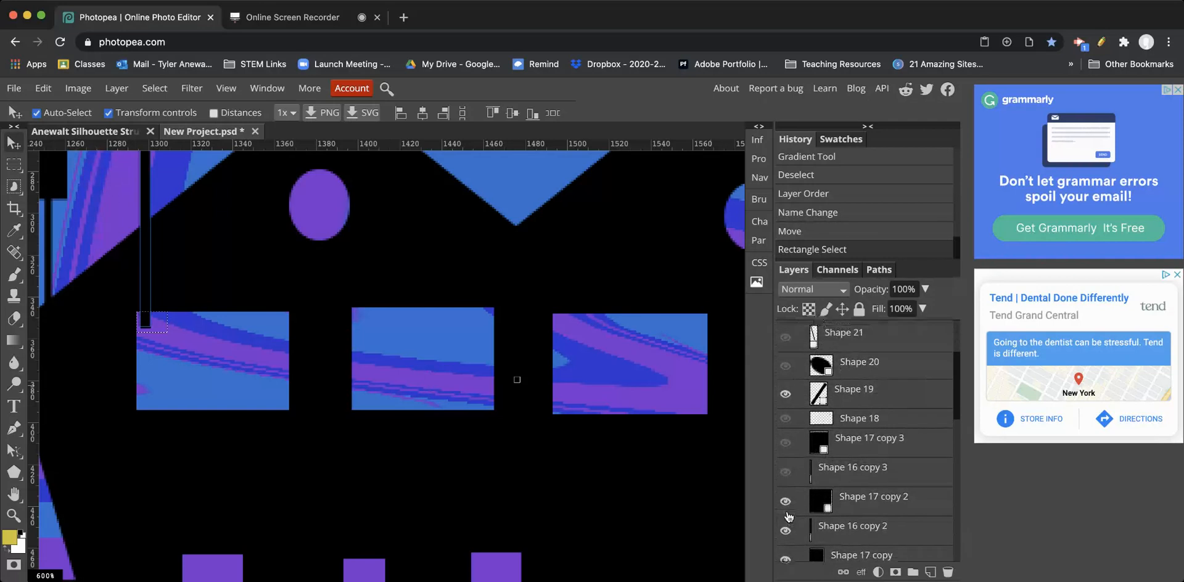
click(786, 395)
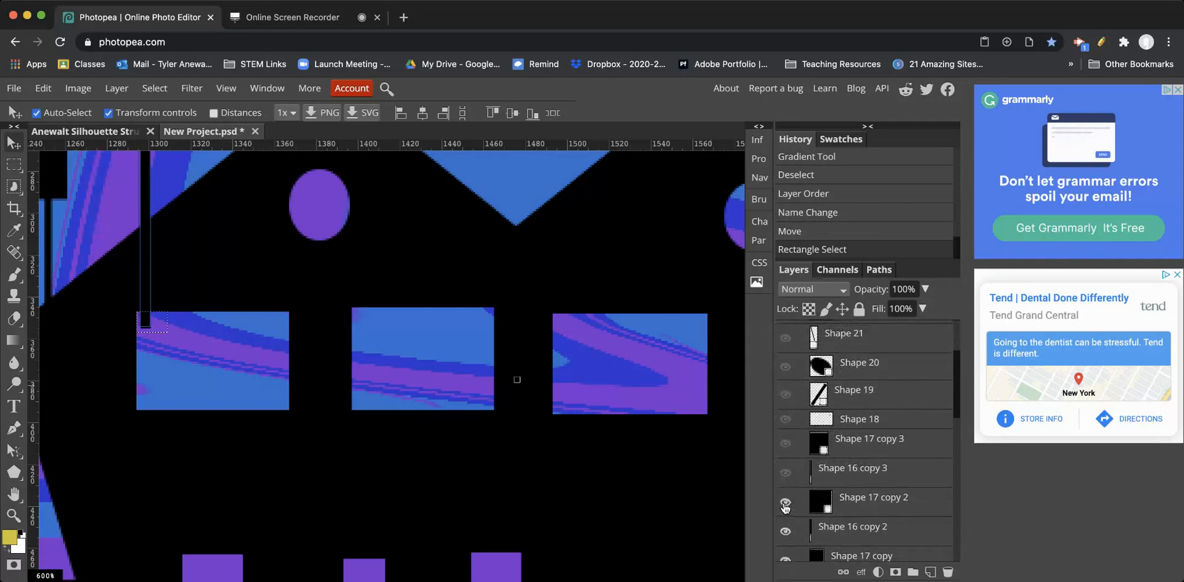
drag(786, 505, 788, 534)
scroll(791, 493, down, 2)
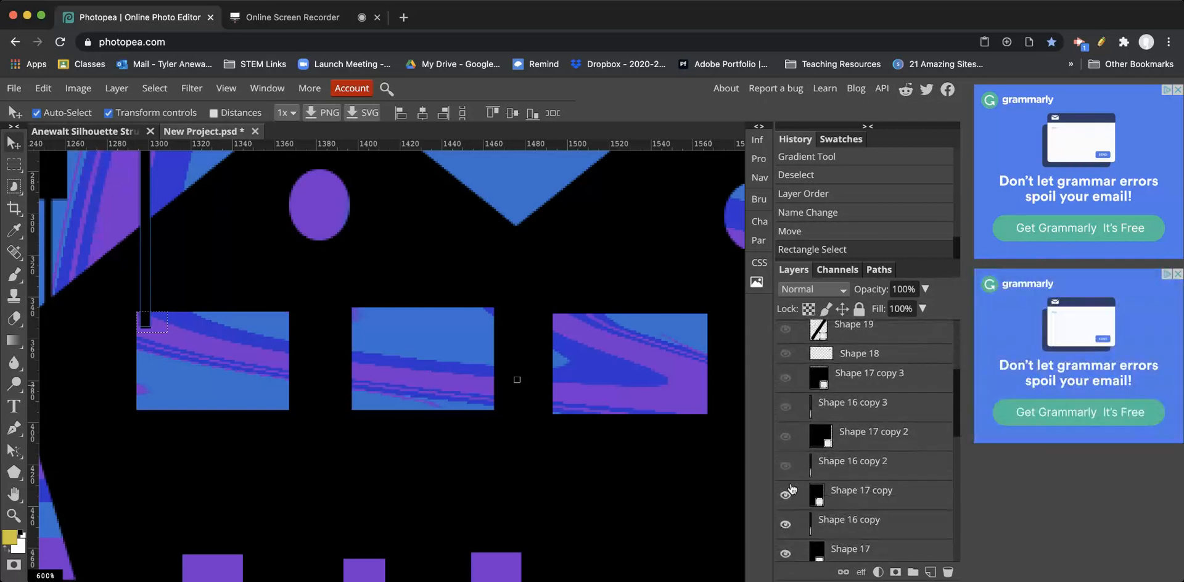
click(786, 523)
scroll(788, 518, down, 3)
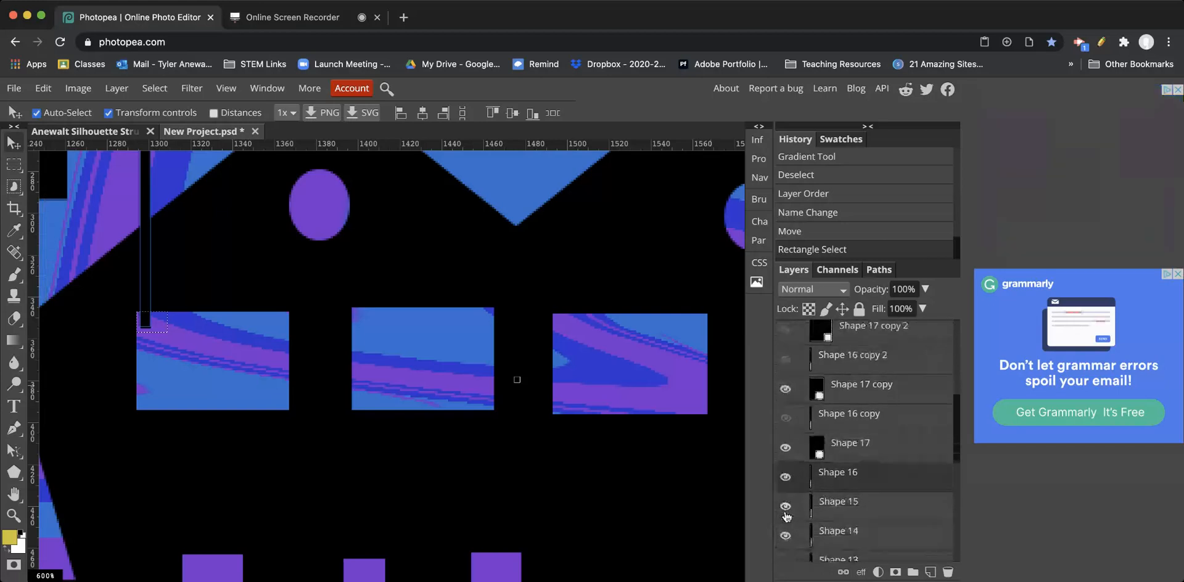
drag(786, 478, 789, 535)
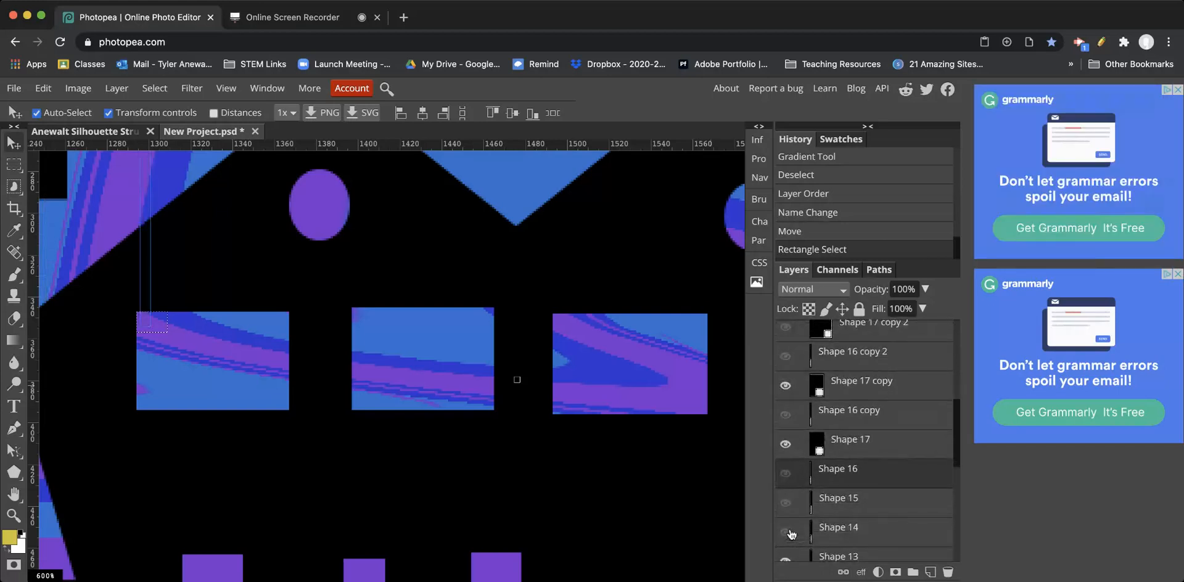
click(787, 533)
click(786, 475)
click(786, 474)
click(786, 475)
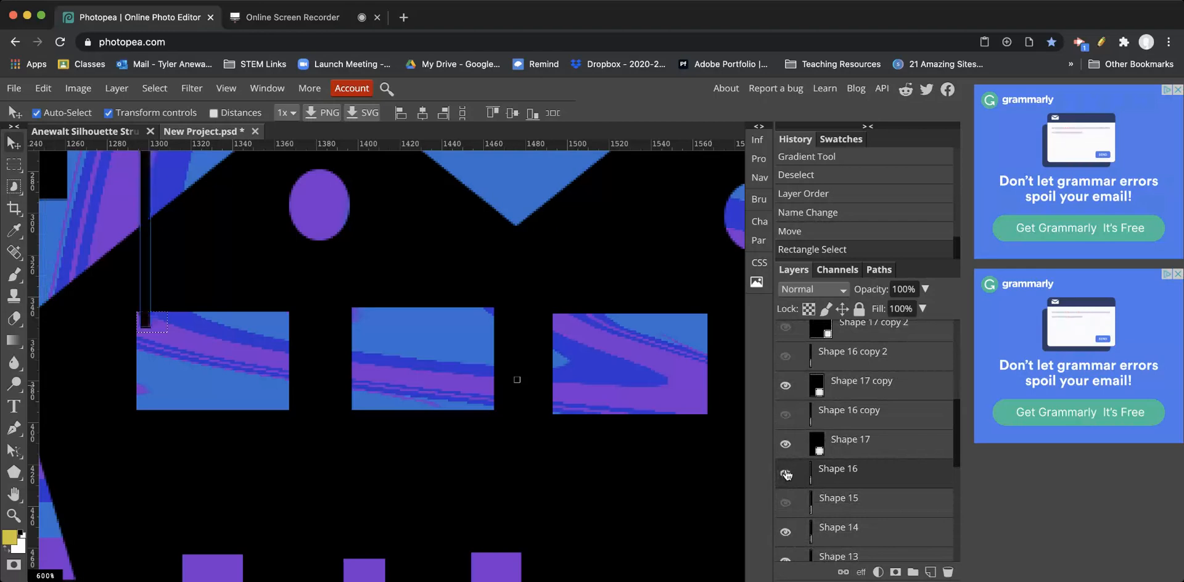
Step: Rasterize the Shape 16 layer and clear the selected pole end from the window
click(890, 481)
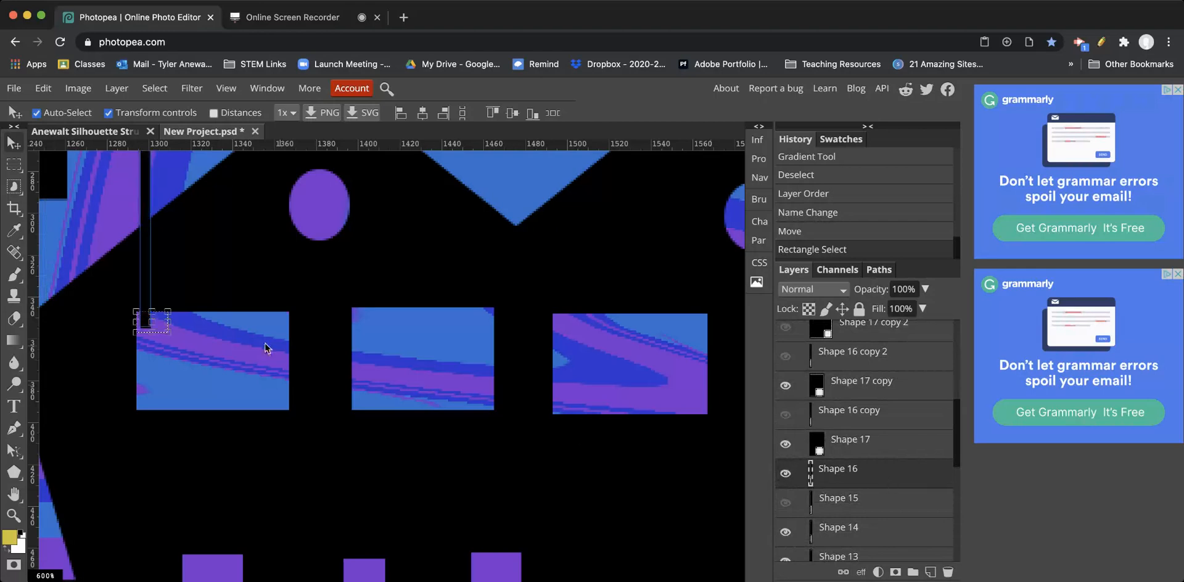
click(160, 322)
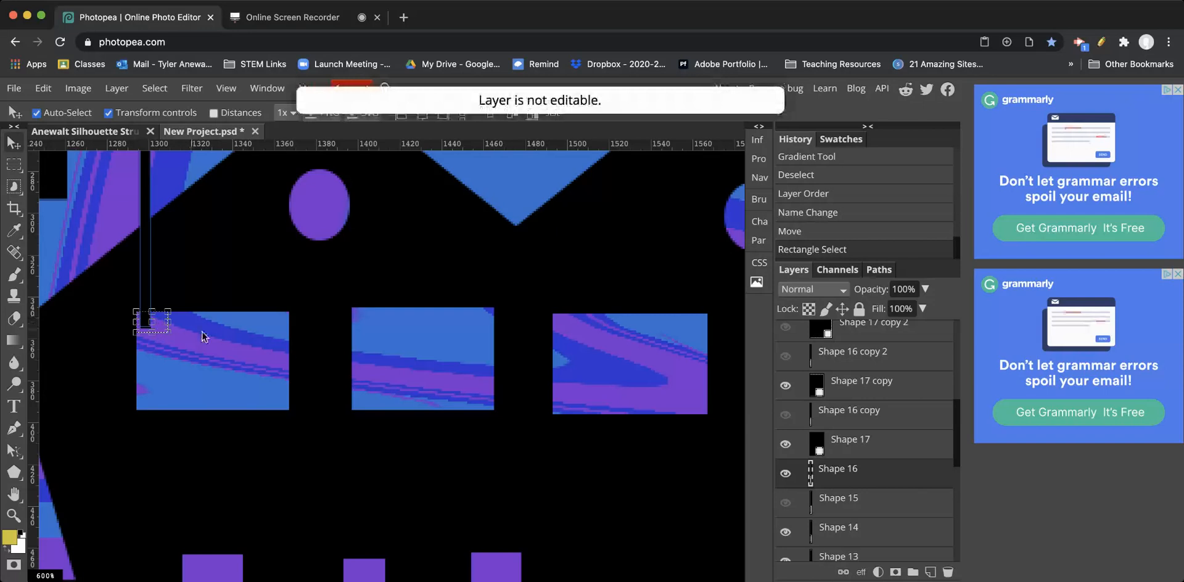
click(117, 87)
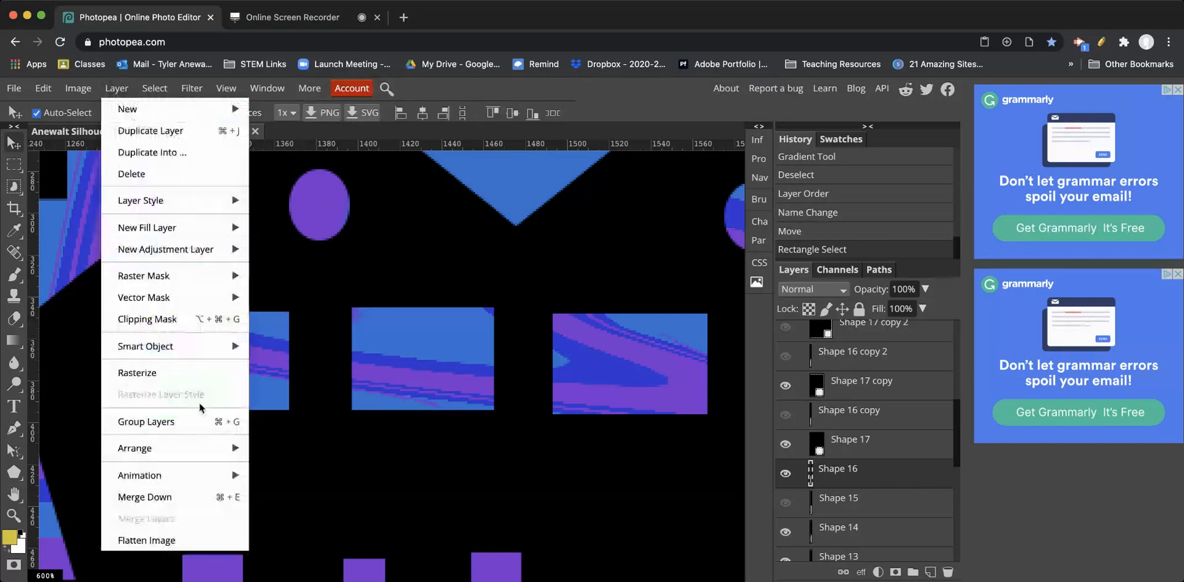
click(185, 372)
key(Delete)
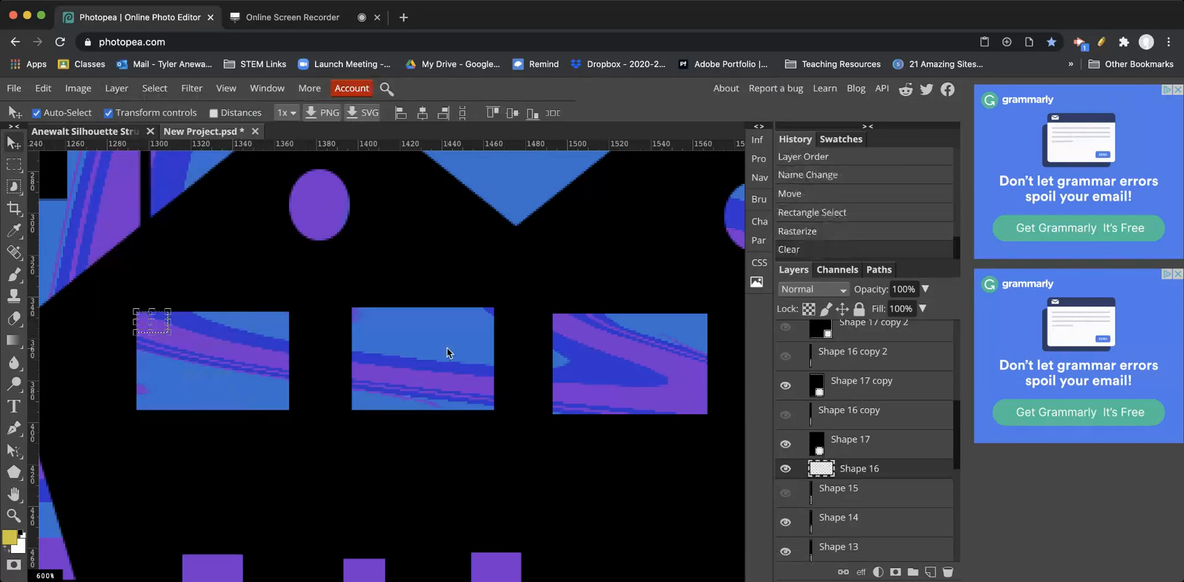
Step: Make all hidden shape layers in Structure 1 visible again and collapse the group
scroll(794, 367, up, 1)
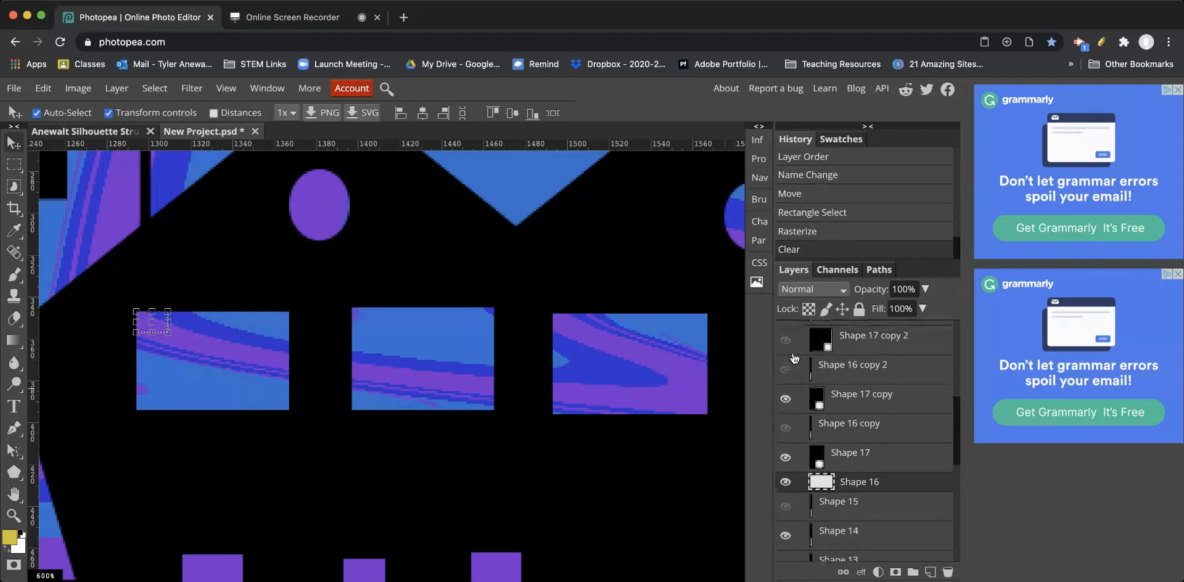
drag(786, 352, 792, 402)
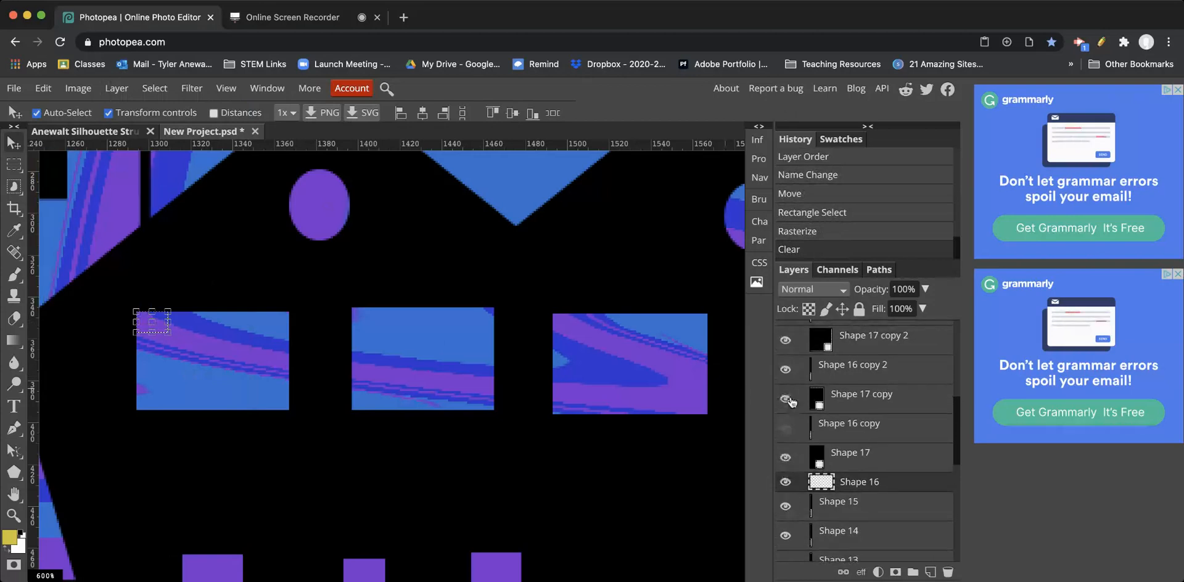
click(797, 436)
click(787, 430)
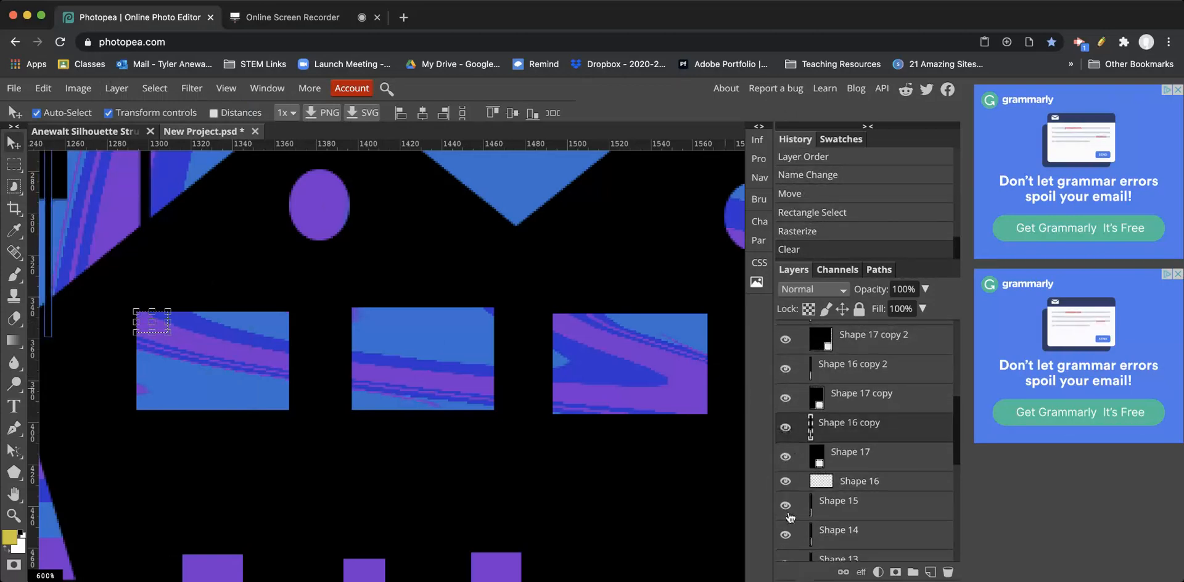
scroll(791, 516, down, 5)
scroll(792, 518, up, 8)
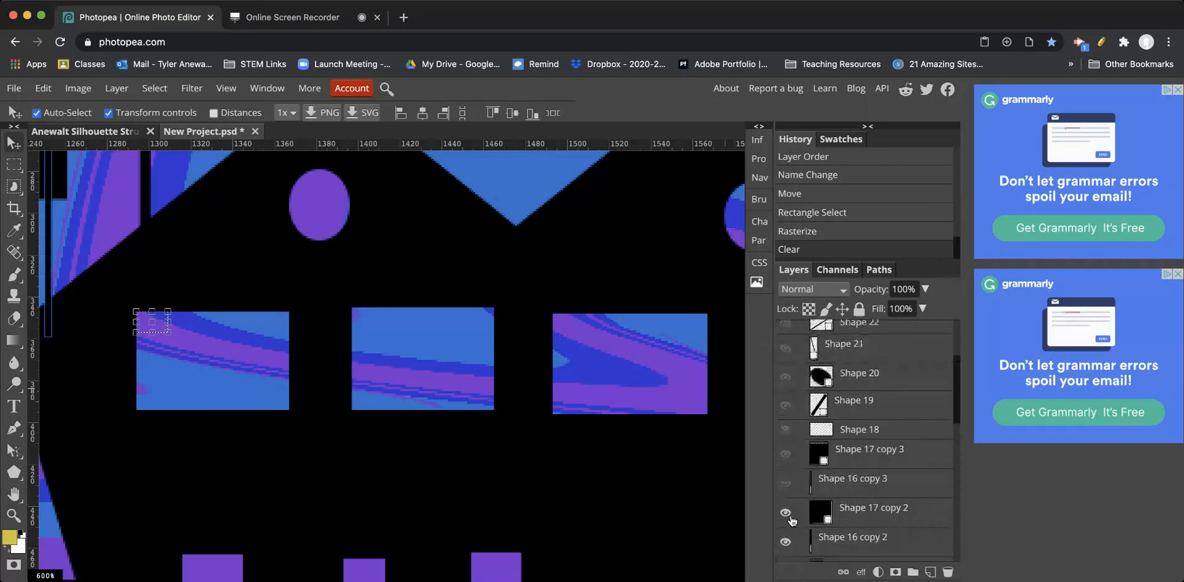
drag(787, 485, 787, 354)
scroll(788, 364, up, 2)
click(788, 389)
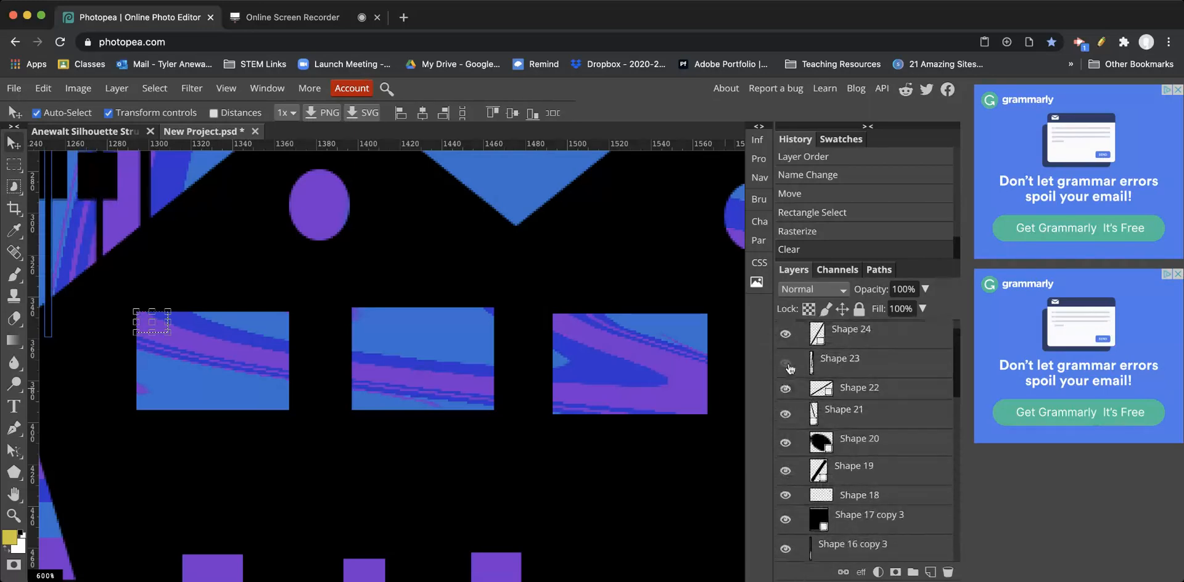
click(788, 365)
scroll(789, 364, up, 2)
click(799, 347)
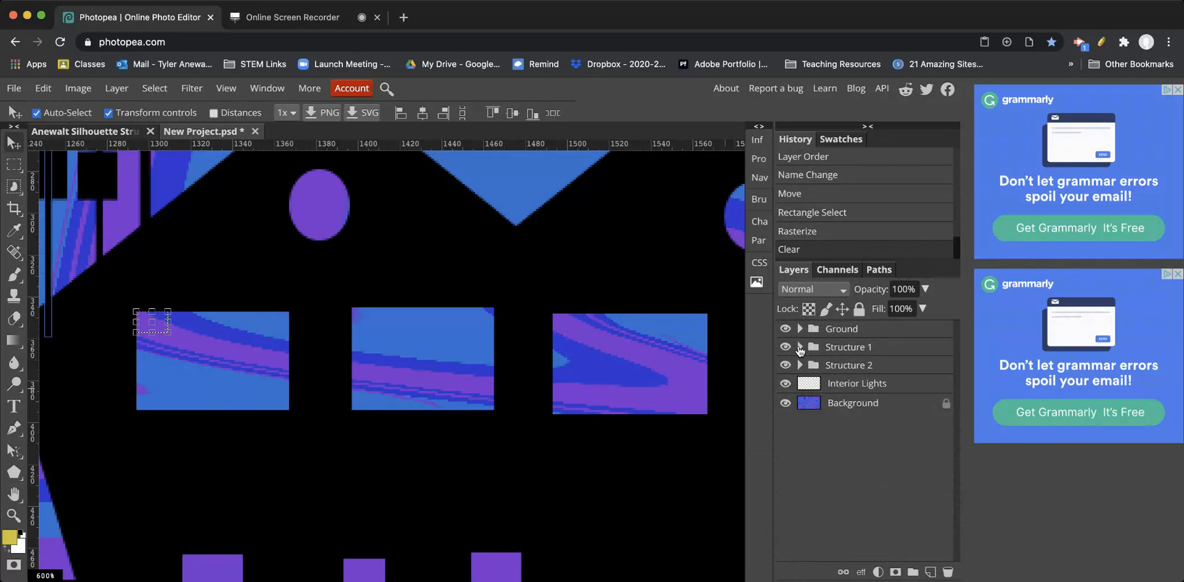
Step: Clear the old selection and, on the Interior Lights layer, select a rectangle around the upper row's three leftmost windows
key(ctrl+d)
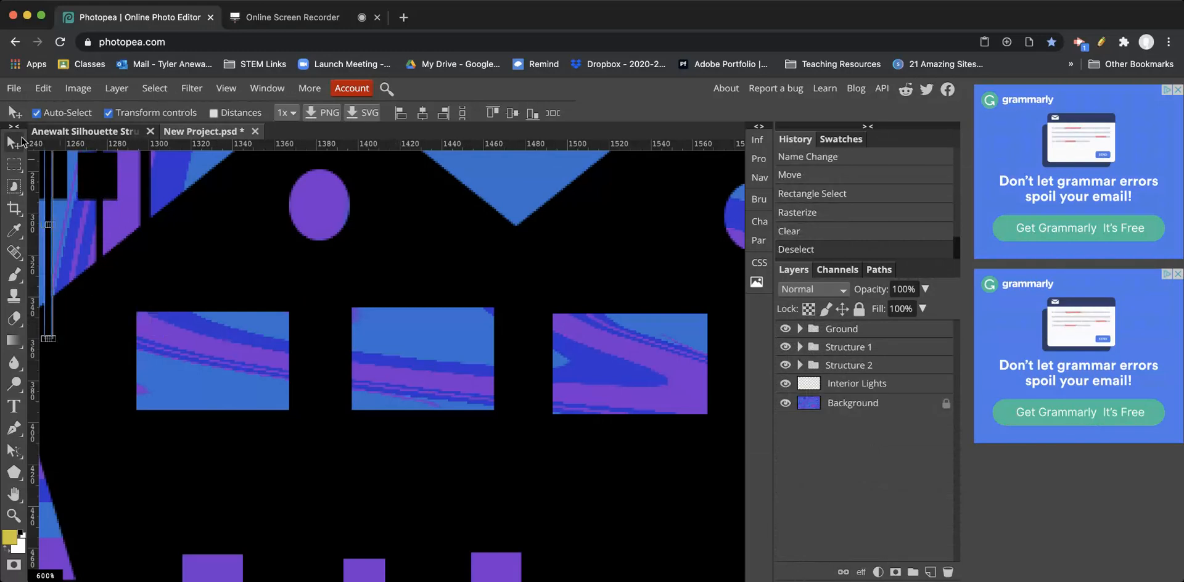
click(14, 164)
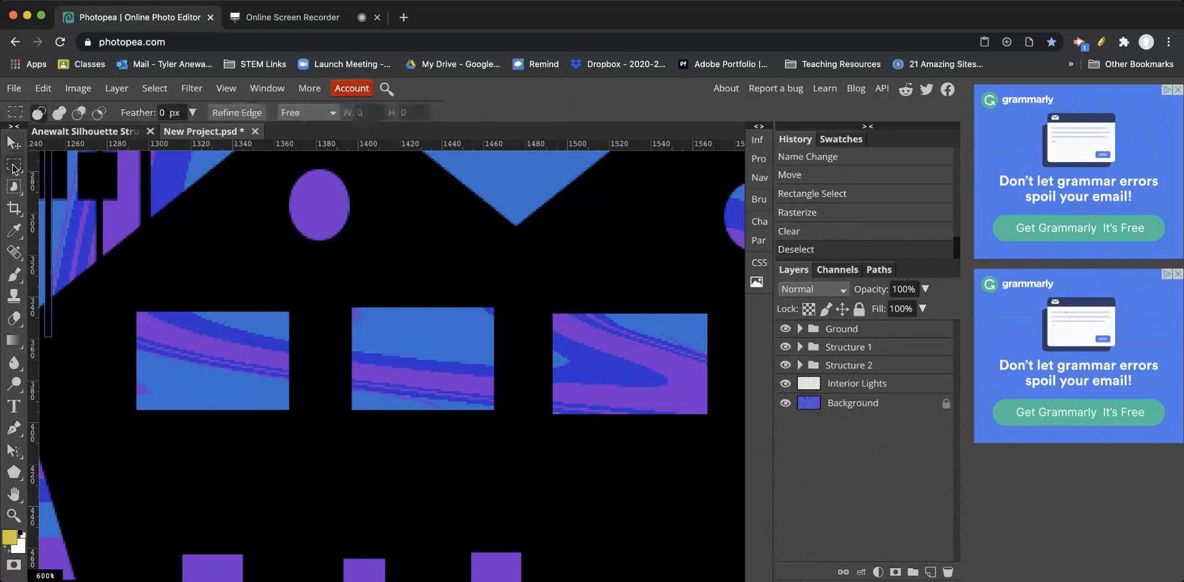
click(836, 381)
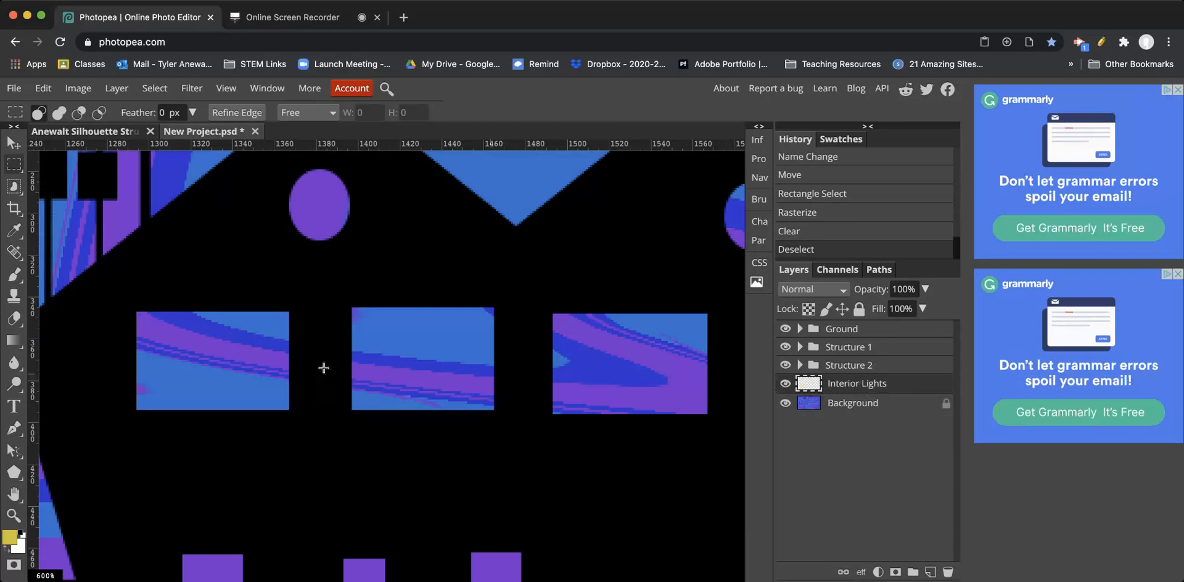
drag(112, 293, 731, 436)
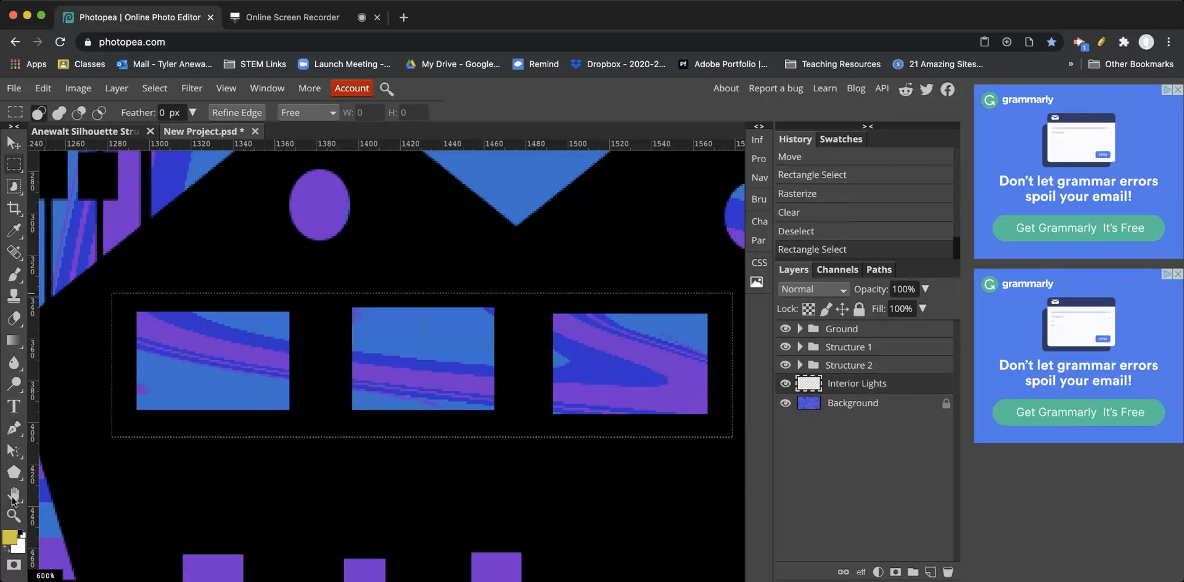
Step: Set the gradient's starting colour to orange #f56a15 and apply it within the selected windows, fading out upward
click(14, 339)
click(62, 112)
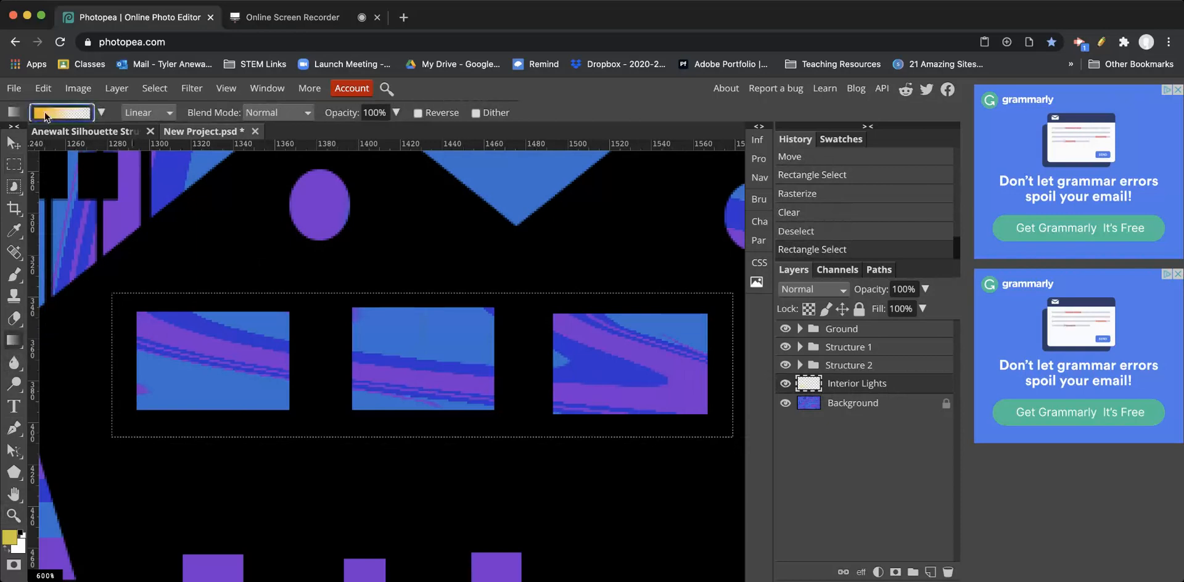
click(122, 341)
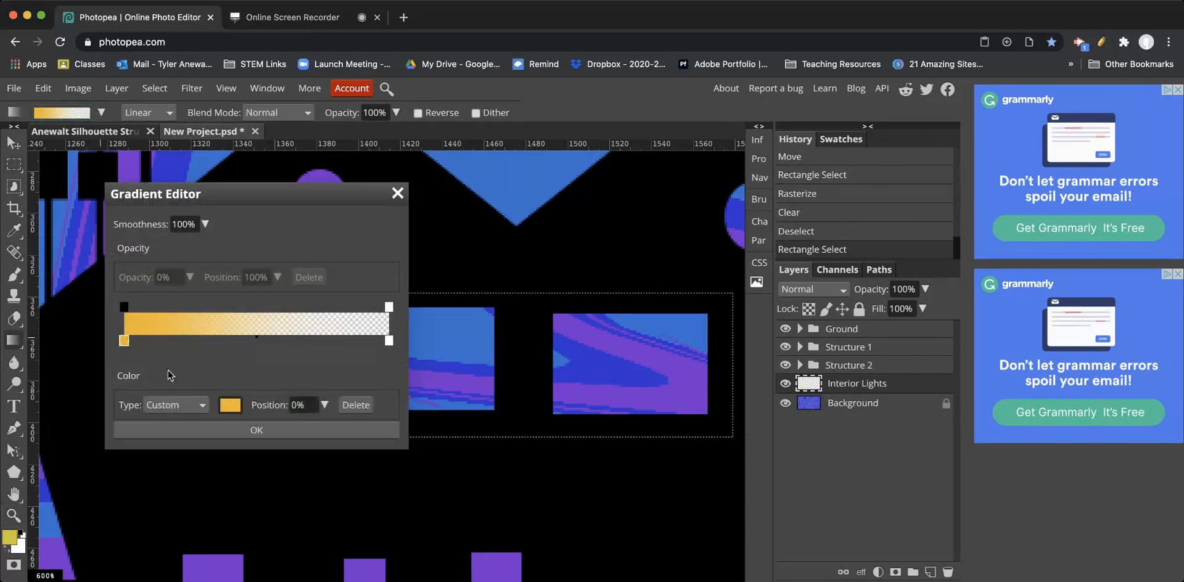
click(230, 405)
drag(402, 485, 401, 490)
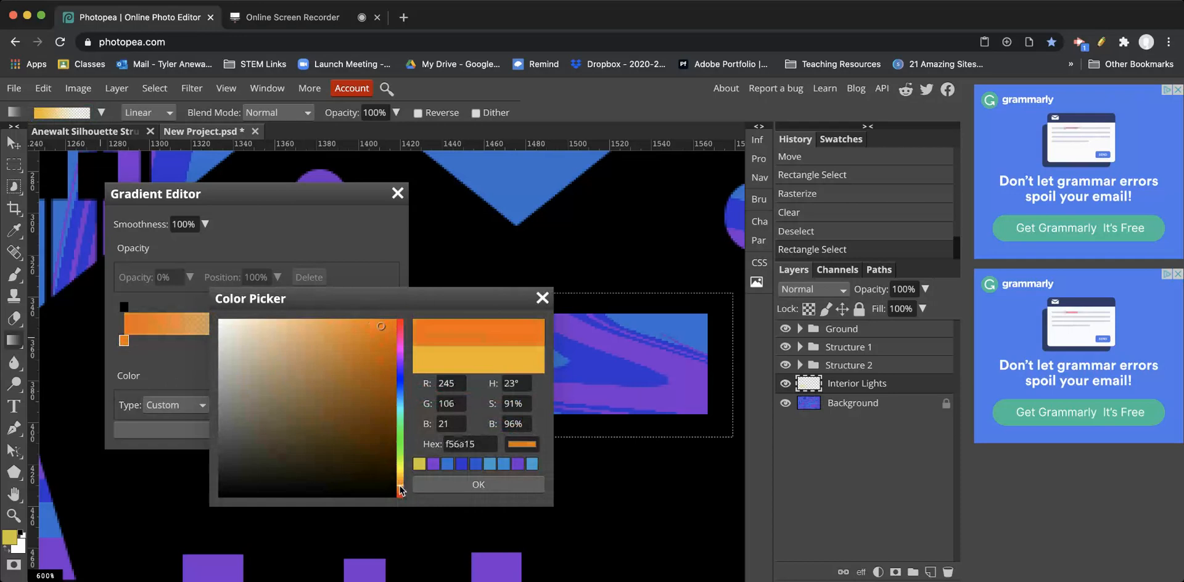
click(453, 487)
click(327, 433)
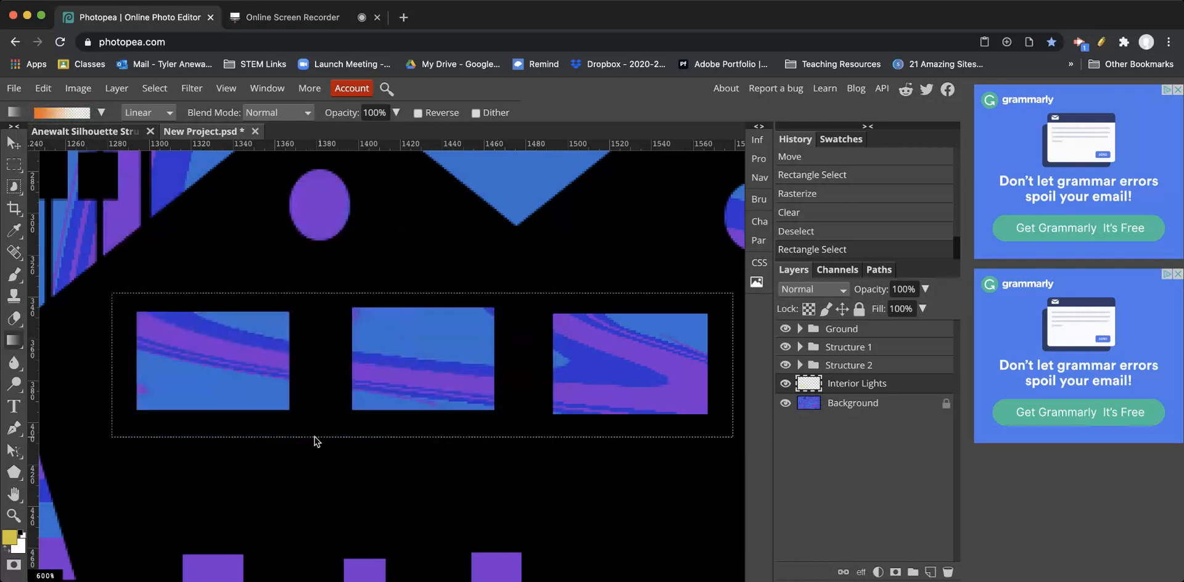
drag(225, 465, 274, 330)
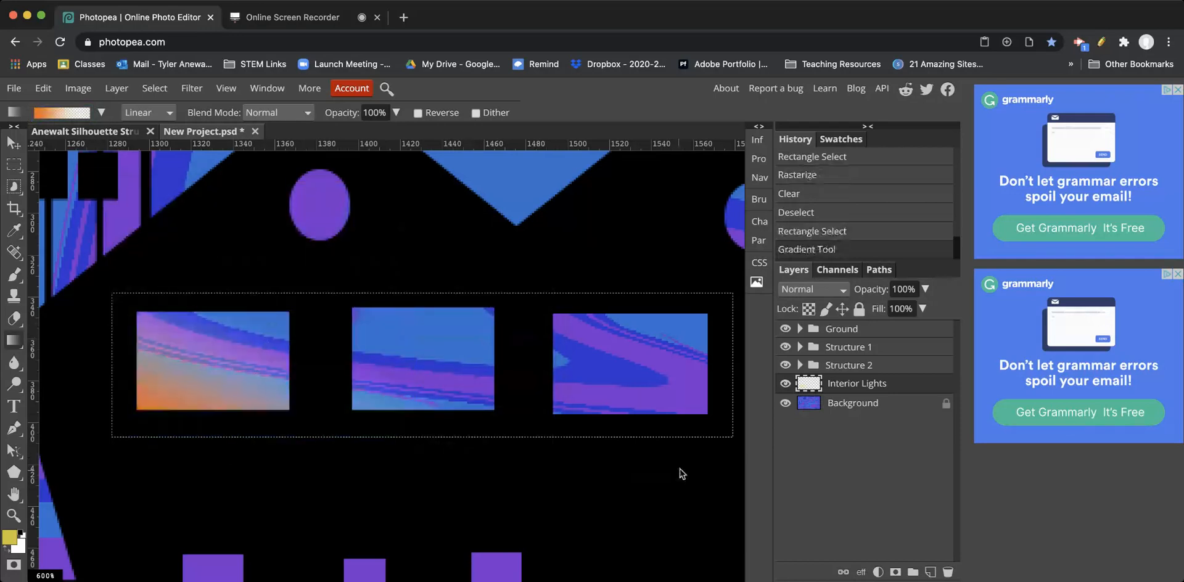
Step: Try layering more orange gradients at different angles across the three selected windows
drag(682, 470, 577, 352)
drag(461, 433, 446, 327)
drag(239, 429, 274, 372)
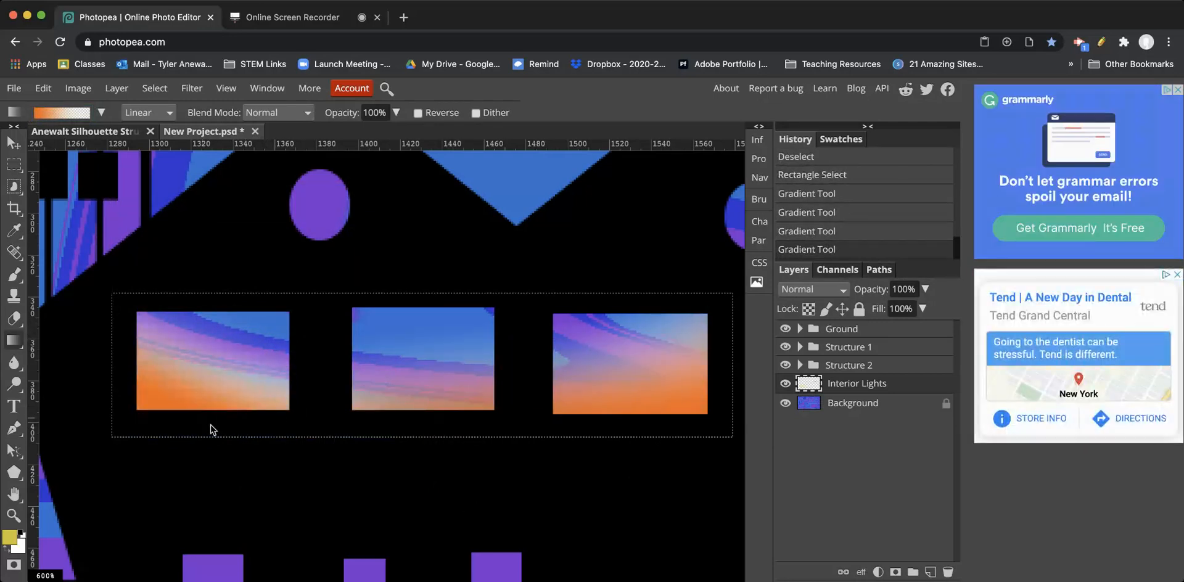
drag(259, 426, 345, 266)
drag(427, 447, 430, 279)
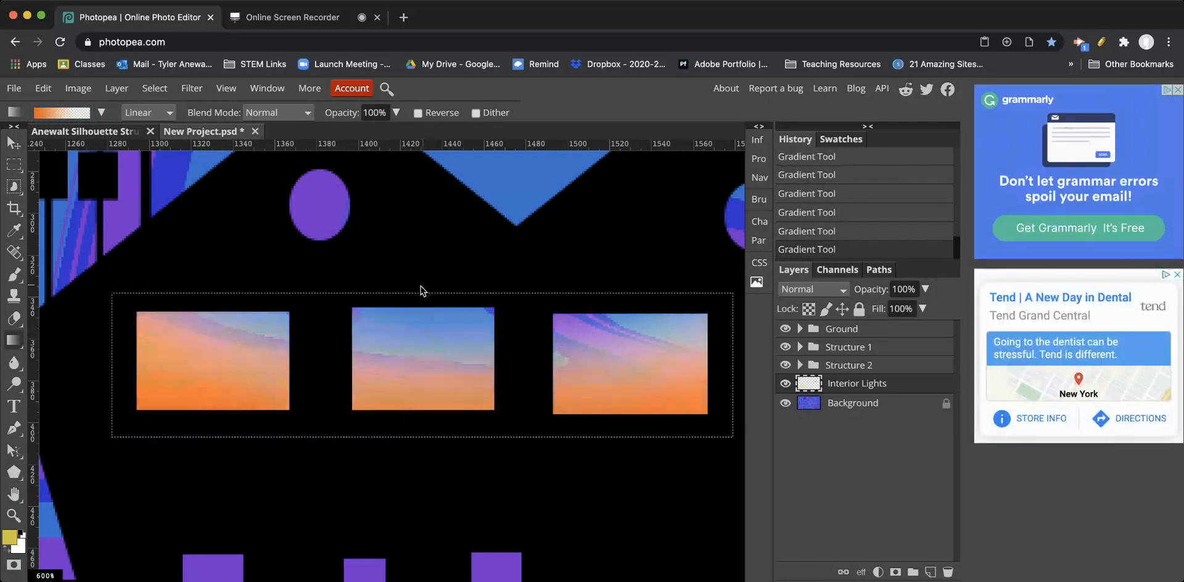
key(super+z)
key(super+z)
drag(436, 457, 422, 311)
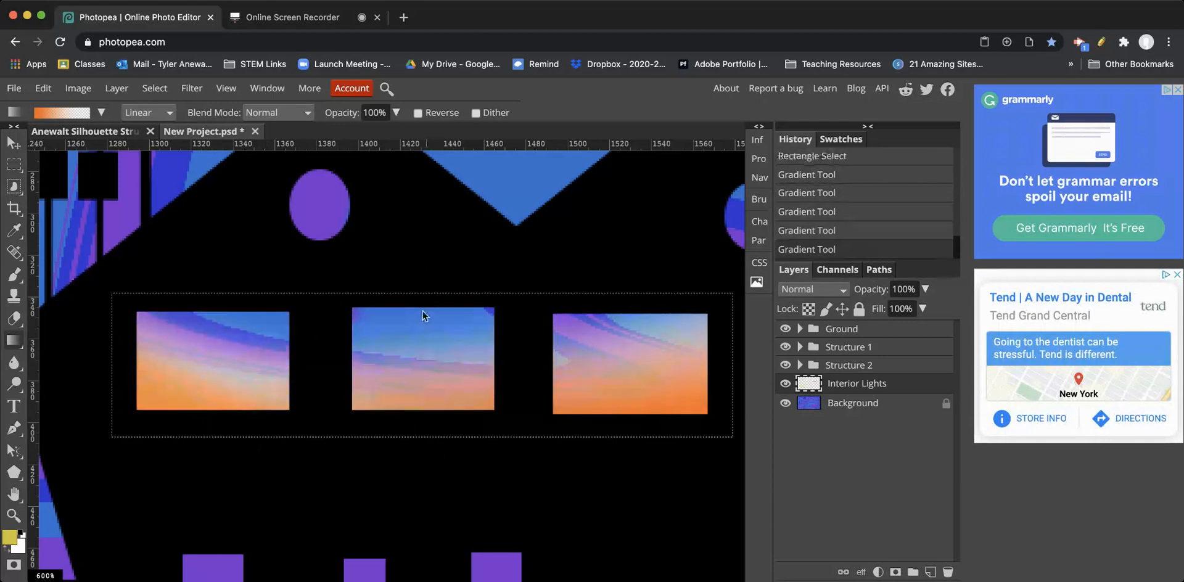
drag(363, 427, 286, 394)
Step: Undo all the orange gradients within the three-window selection
key(super+z)
key(super+z)
key(super+z)
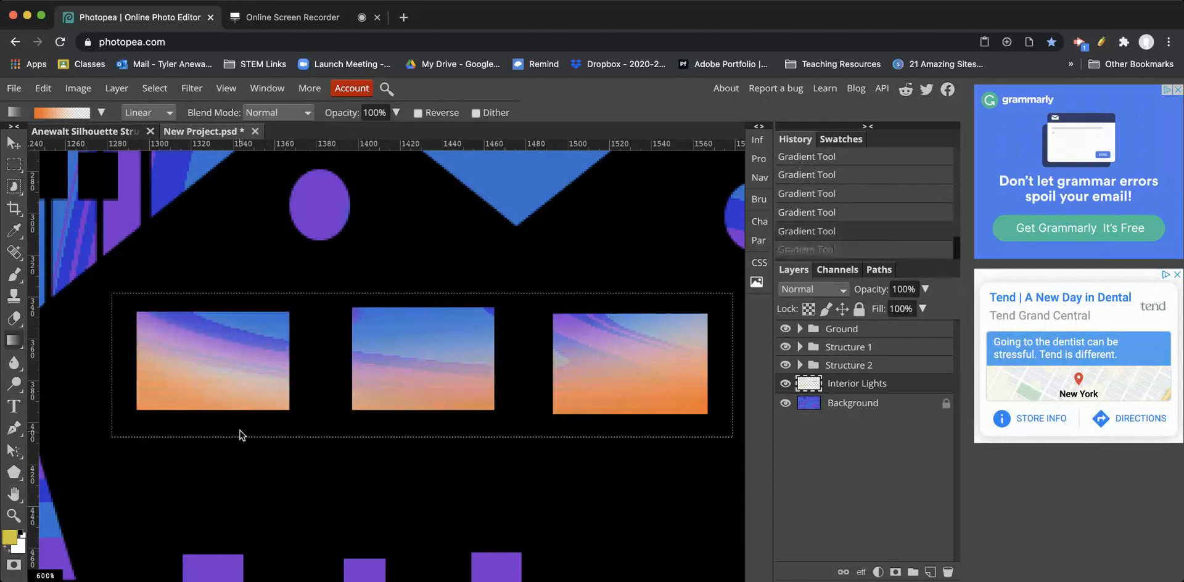
key(super+z)
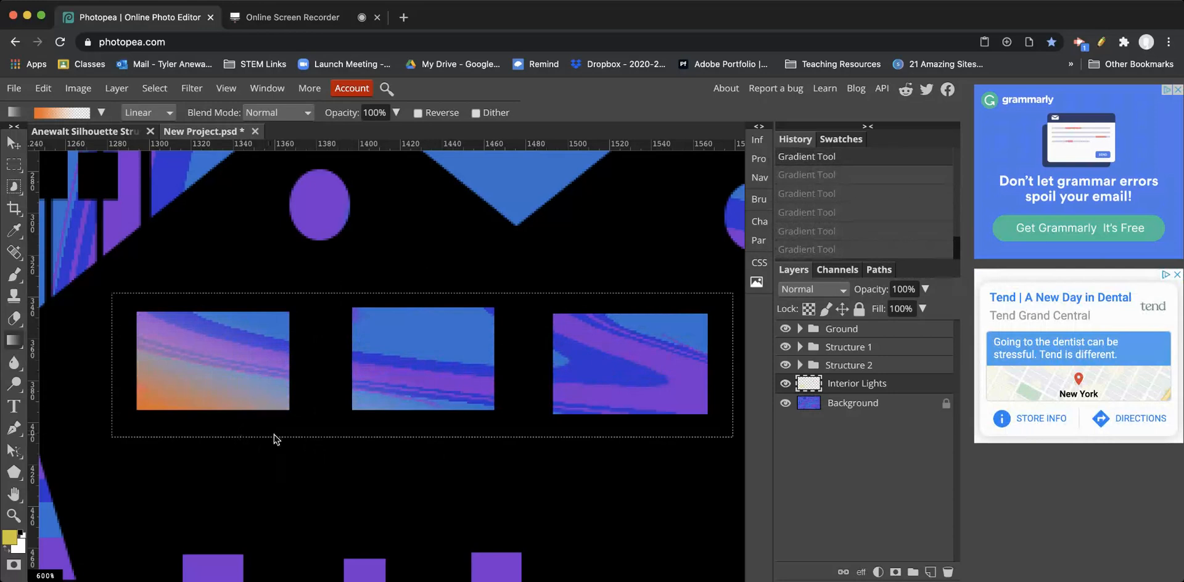
key(super+z)
Step: Apply two long diagonal orange gradients in the selected windows, one rising from below each end of the row
drag(298, 455, 372, 258)
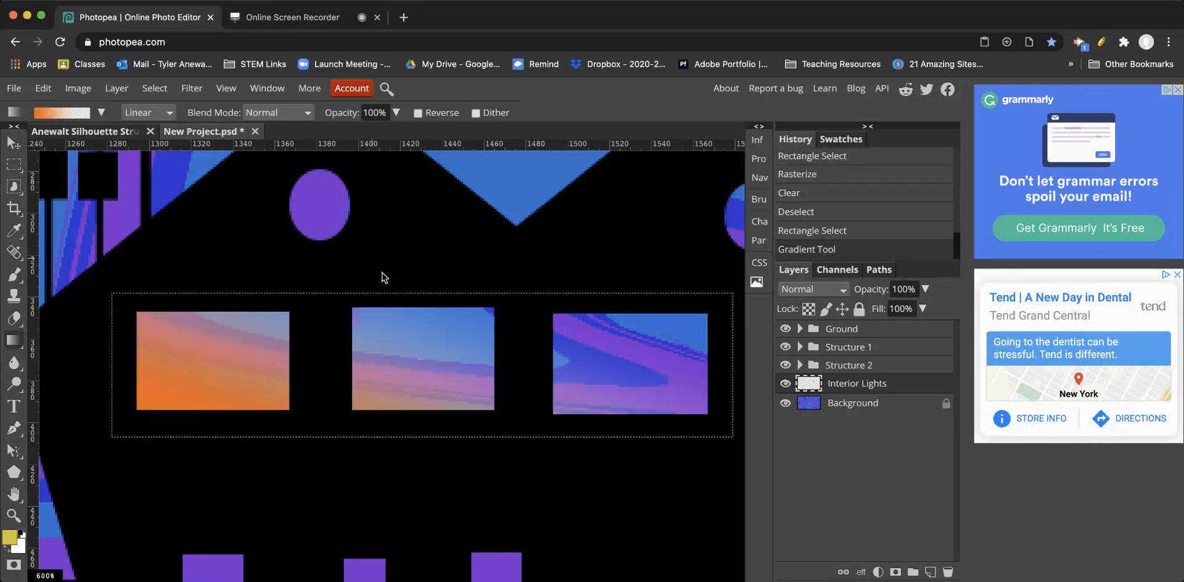
drag(627, 469, 466, 288)
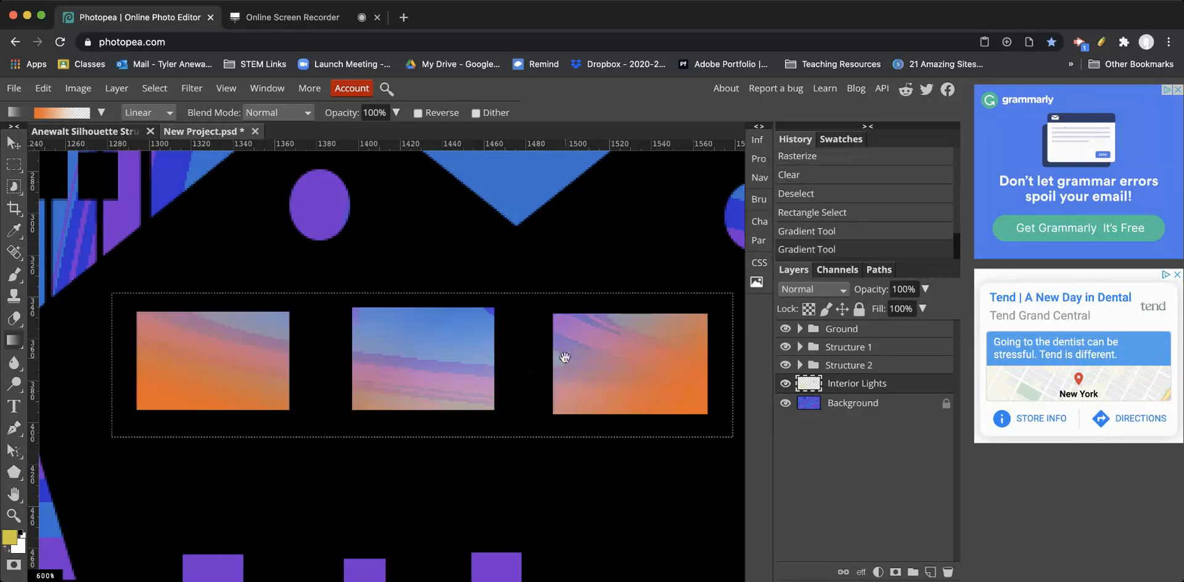
Step: Select a rectangle around the upper row's fourth window and light it with overlapping orange gradients from its lower corners and underside
scroll(561, 364, down, 3)
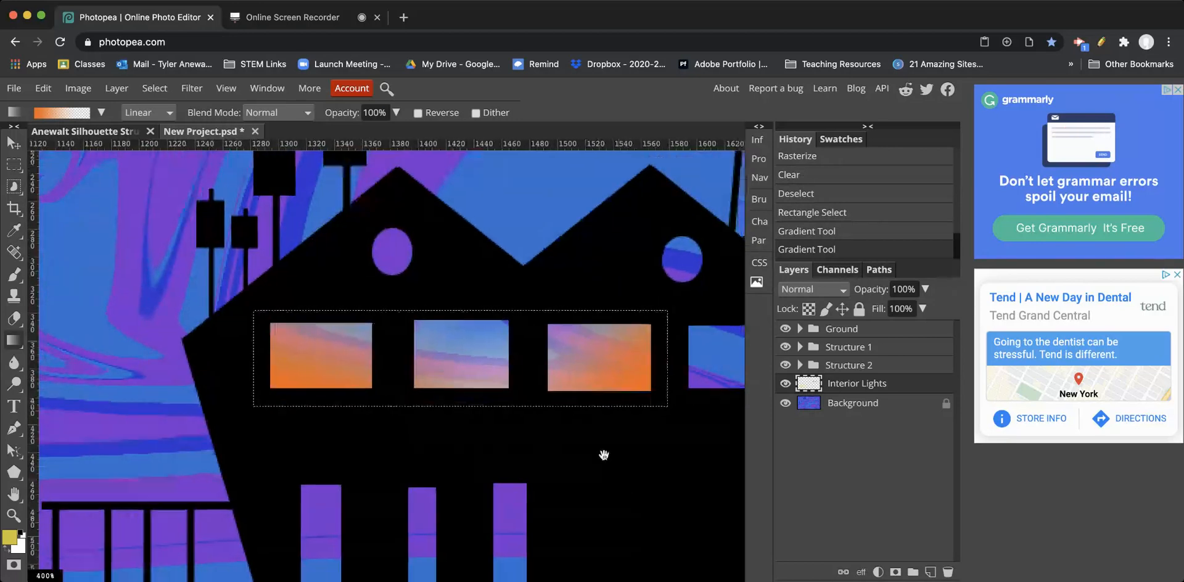
drag(603, 455, 384, 433)
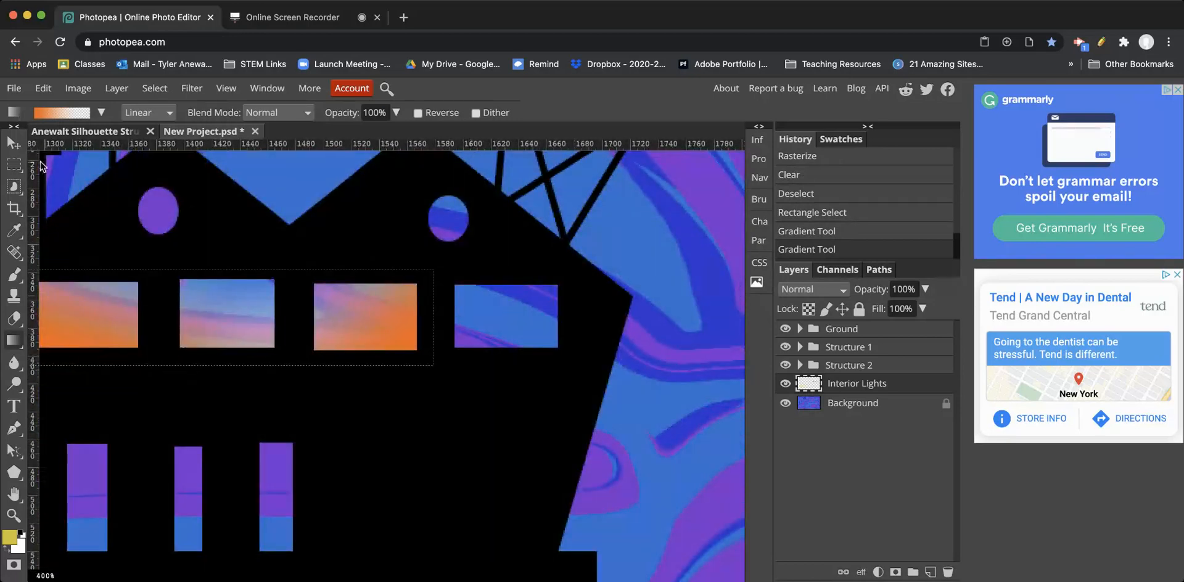
key(m)
mouse_move(444, 269)
mouse_down()
mouse_move(589, 351)
mouse_move(575, 371)
mouse_up()
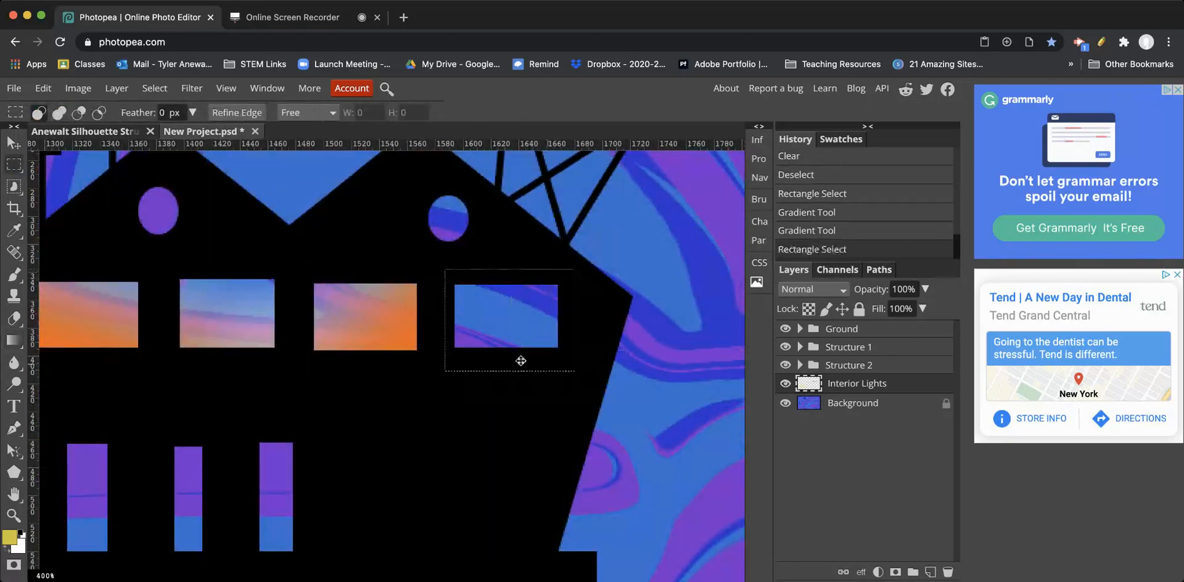
click(14, 340)
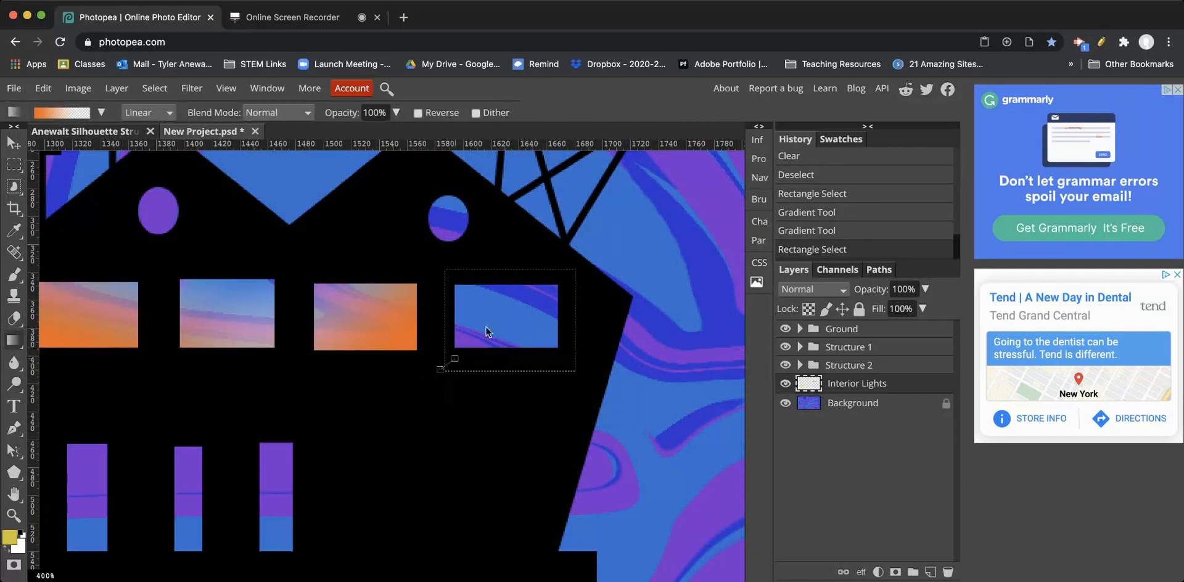
drag(486, 332, 520, 312)
drag(567, 351, 498, 287)
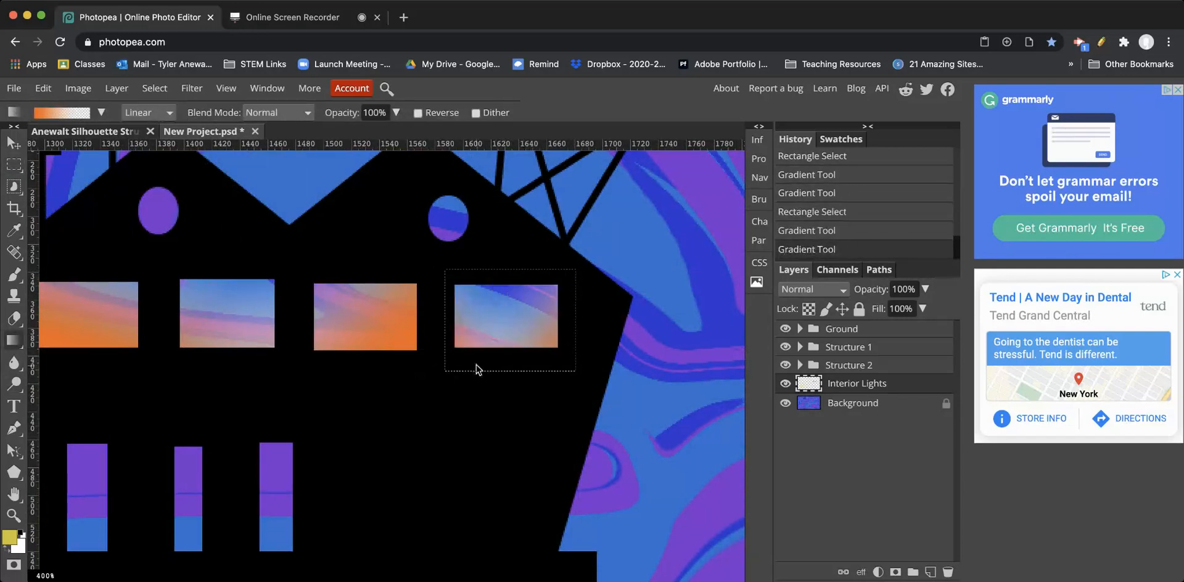
drag(476, 368, 479, 308)
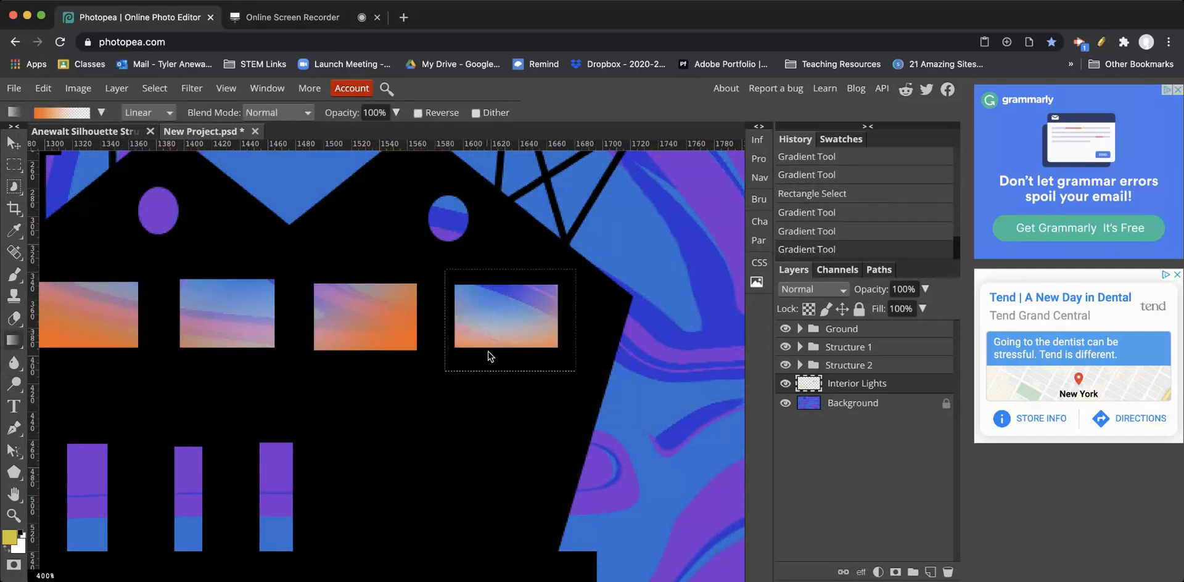
Step: Make an elliptical selection around the first round gable window and add a second ellipse around the other one
right_click(14, 164)
click(68, 185)
drag(128, 176, 196, 253)
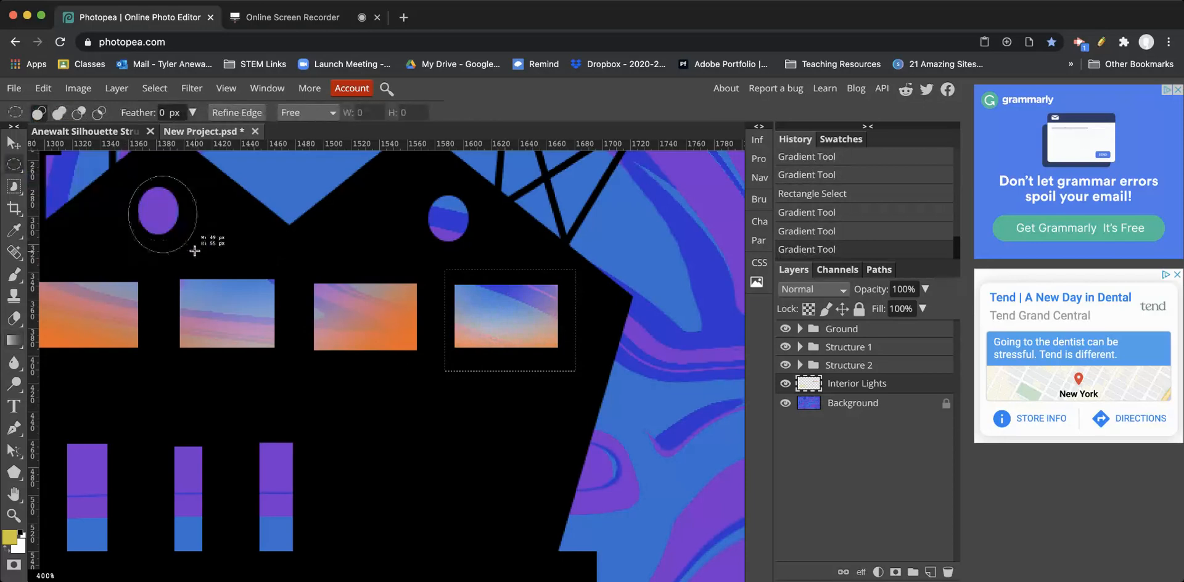
drag(430, 204, 485, 253)
drag(98, 271, 147, 222)
drag(118, 179, 195, 255)
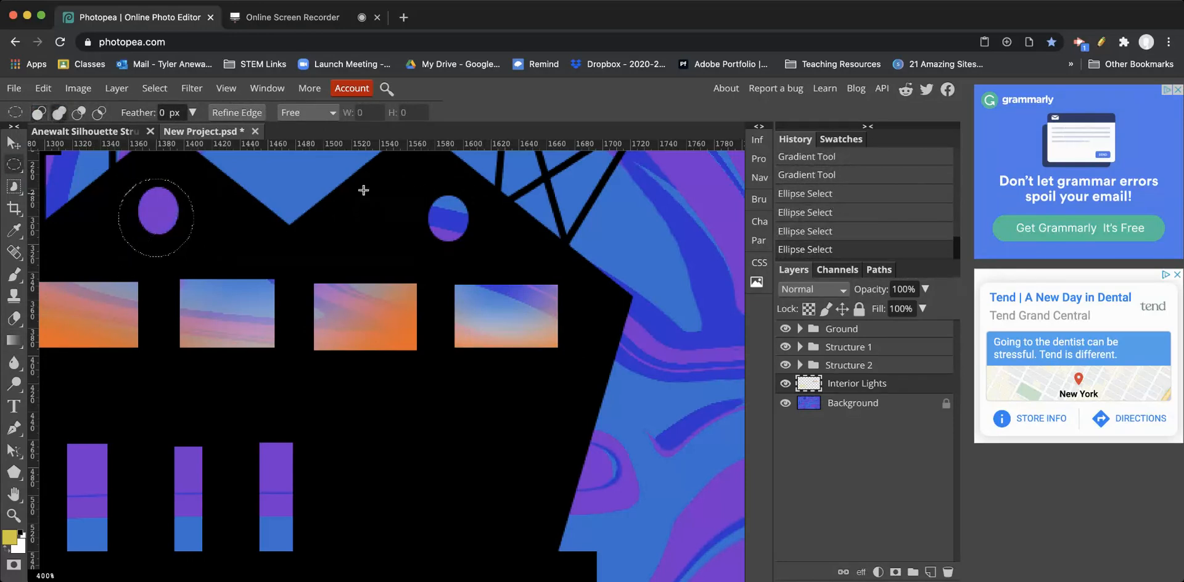
drag(399, 175, 473, 249)
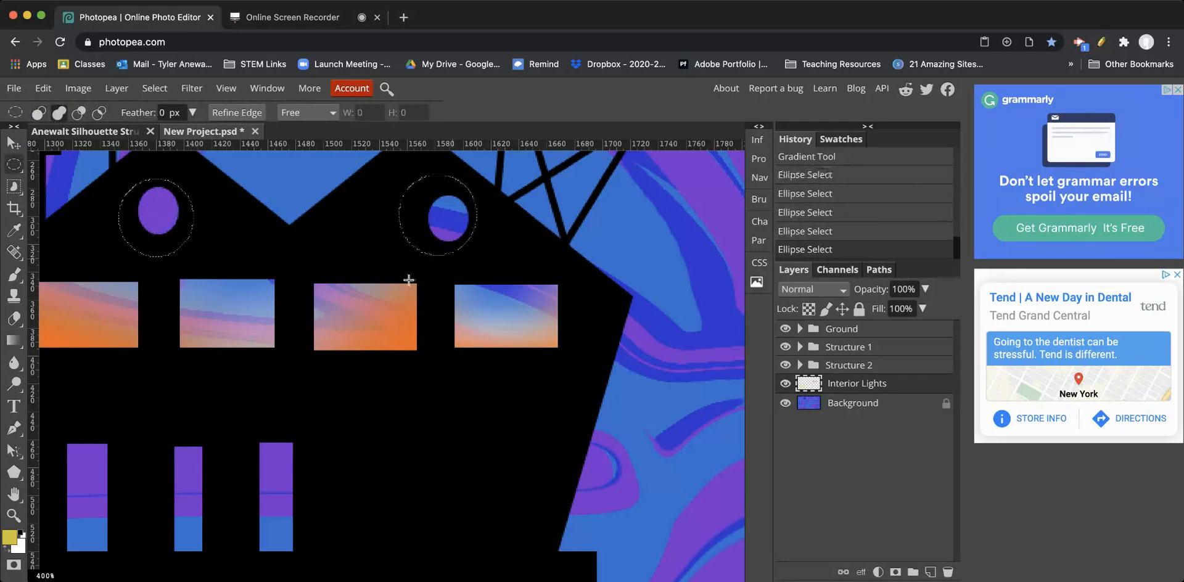
Step: Apply an upward-fading orange gradient in each of the two selected round gable windows
click(13, 340)
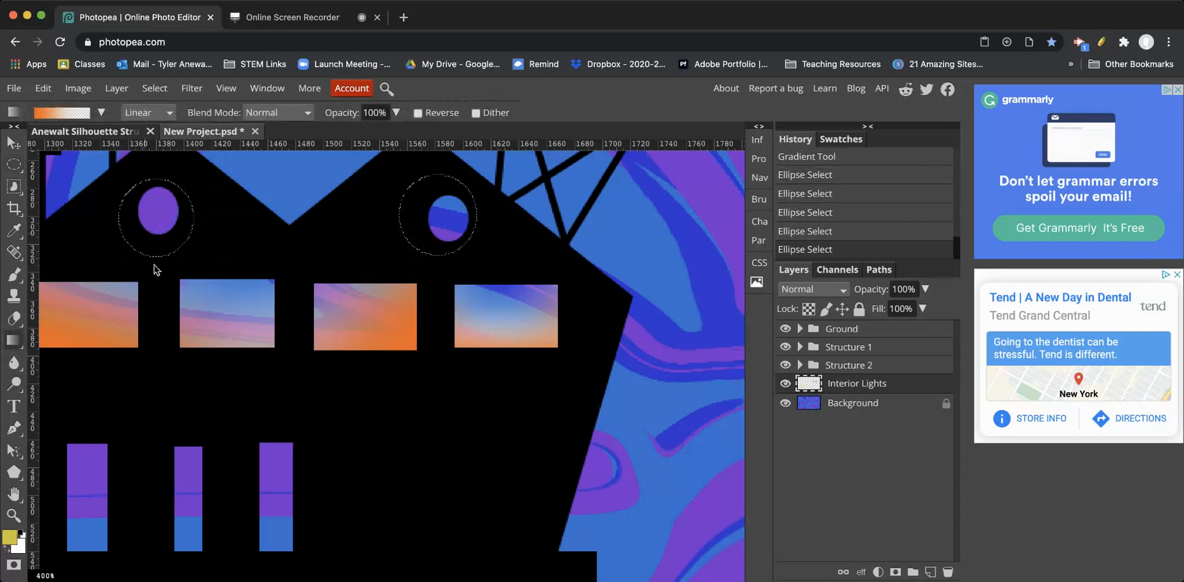
drag(158, 265, 168, 183)
drag(423, 248, 445, 177)
Step: Select a rectangle around the three tall, narrow windows below the upper row
drag(331, 492, 546, 356)
click(15, 165)
click(74, 166)
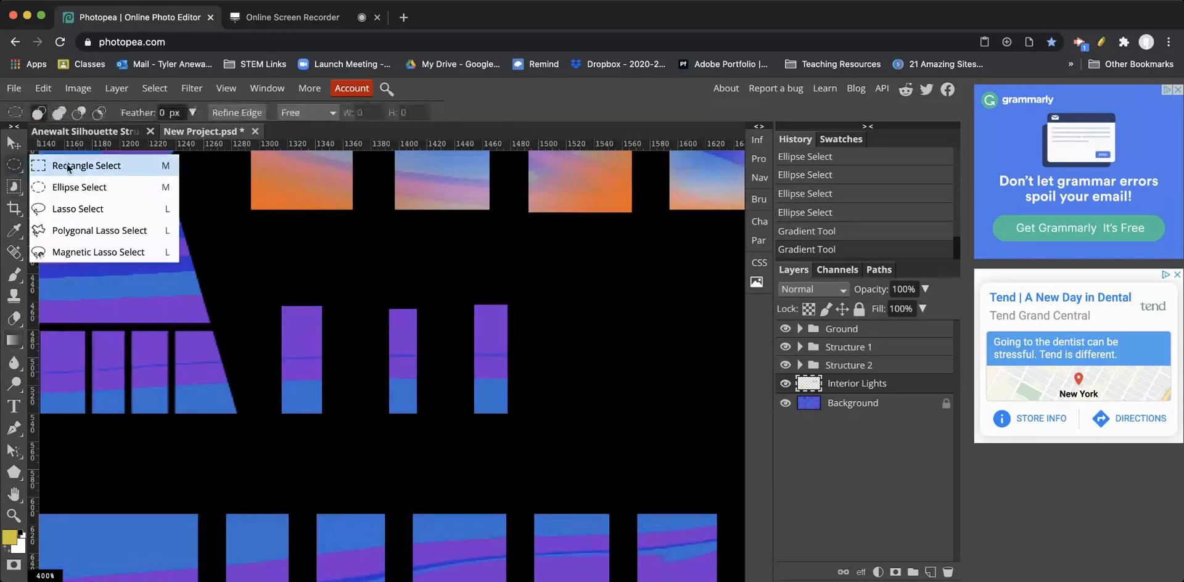
drag(243, 265, 538, 437)
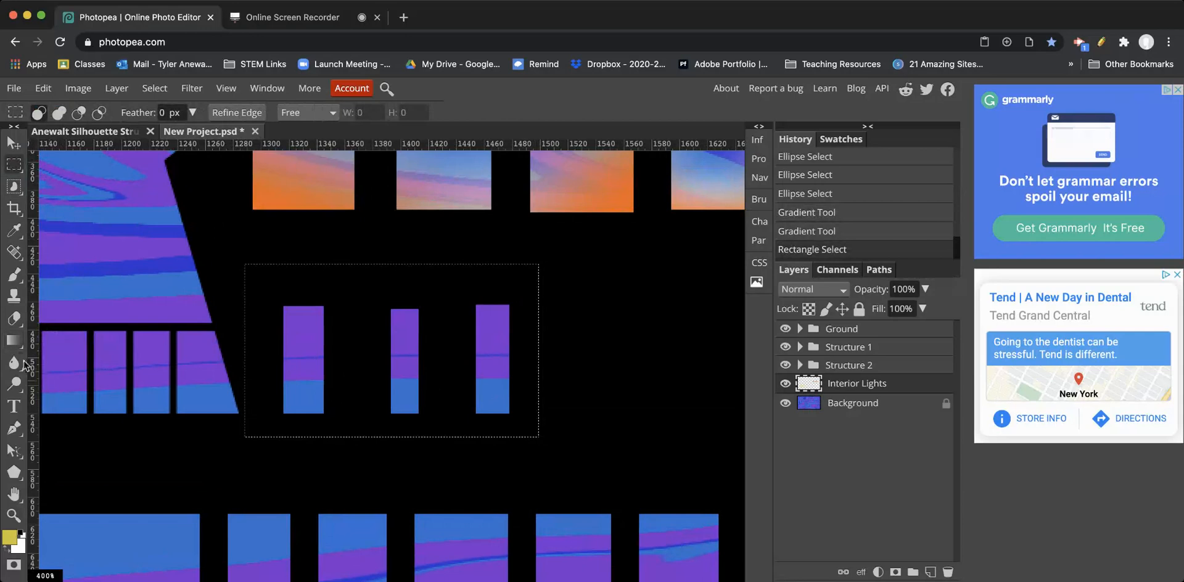
Step: Change the gradient's starting colour to lime green #a7f632
click(16, 339)
click(76, 111)
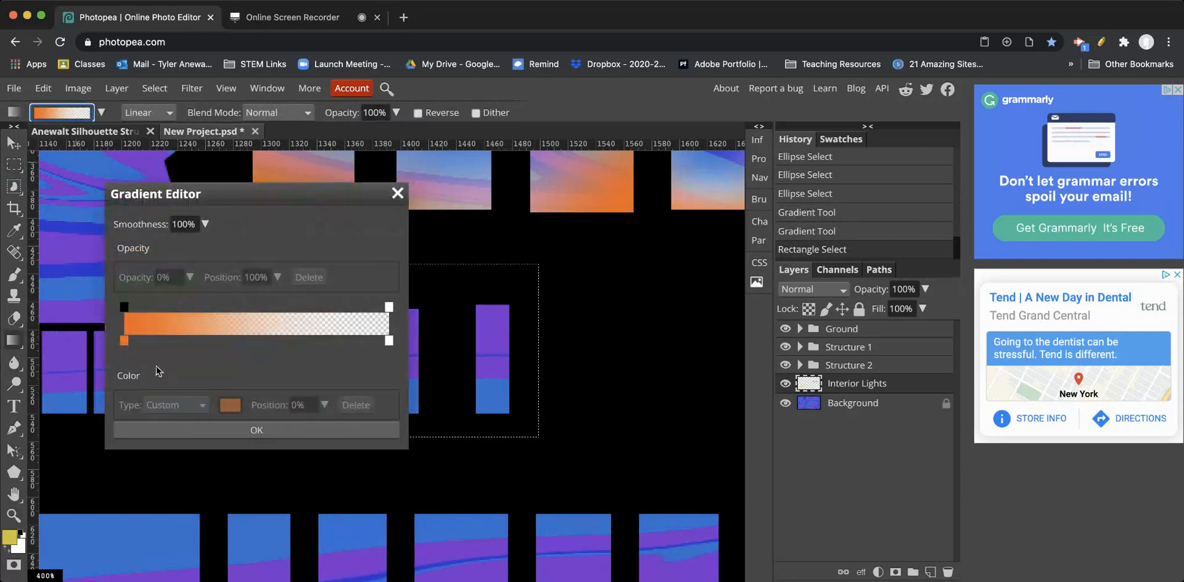
click(123, 342)
click(230, 405)
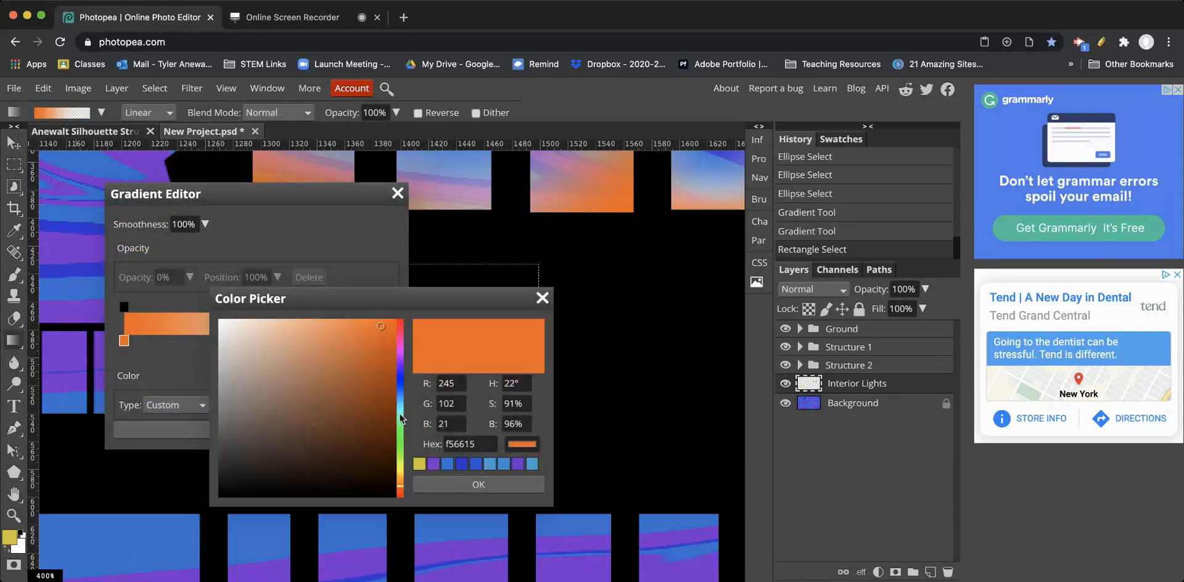
drag(401, 452, 400, 458)
click(442, 486)
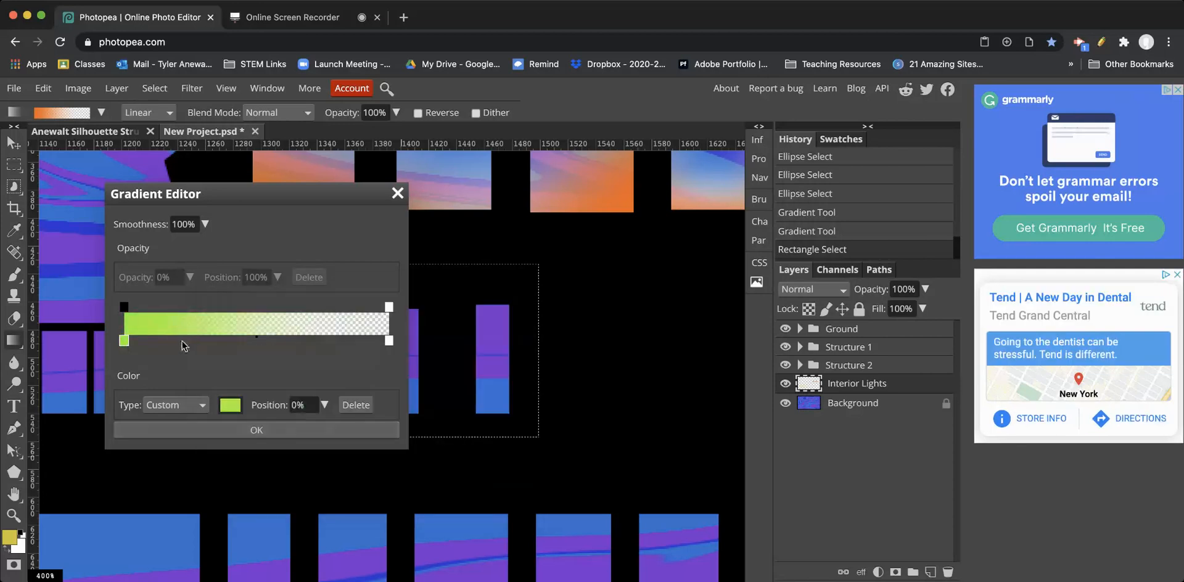
Step: Add a yellow colour stop at 35% to the gradient and apply it upward across the three selected narrow windows
click(185, 339)
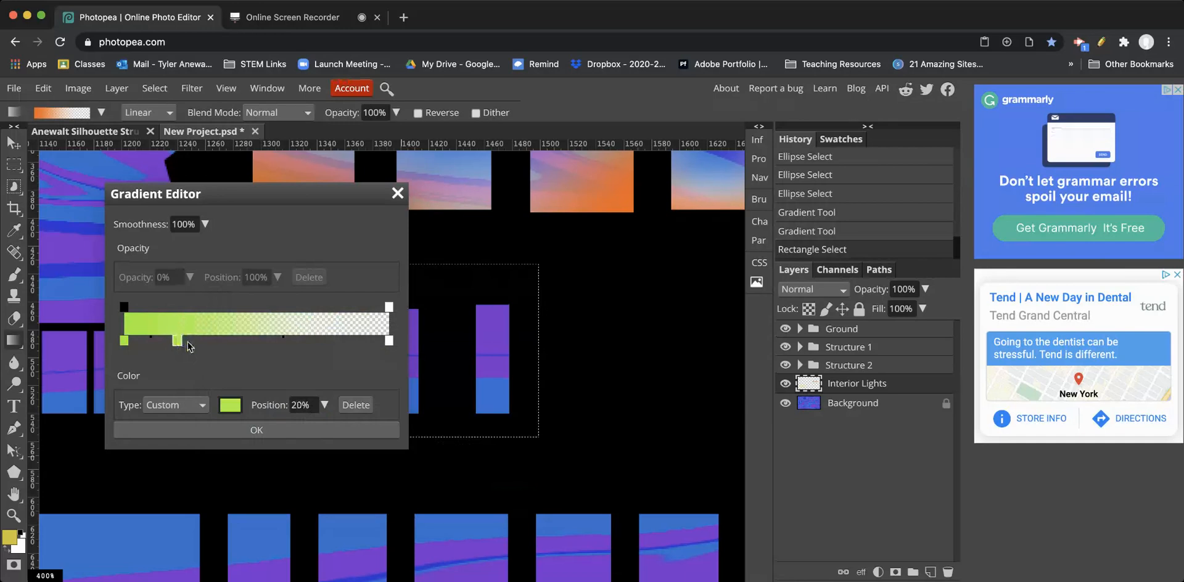
drag(184, 340, 216, 340)
double_click(217, 343)
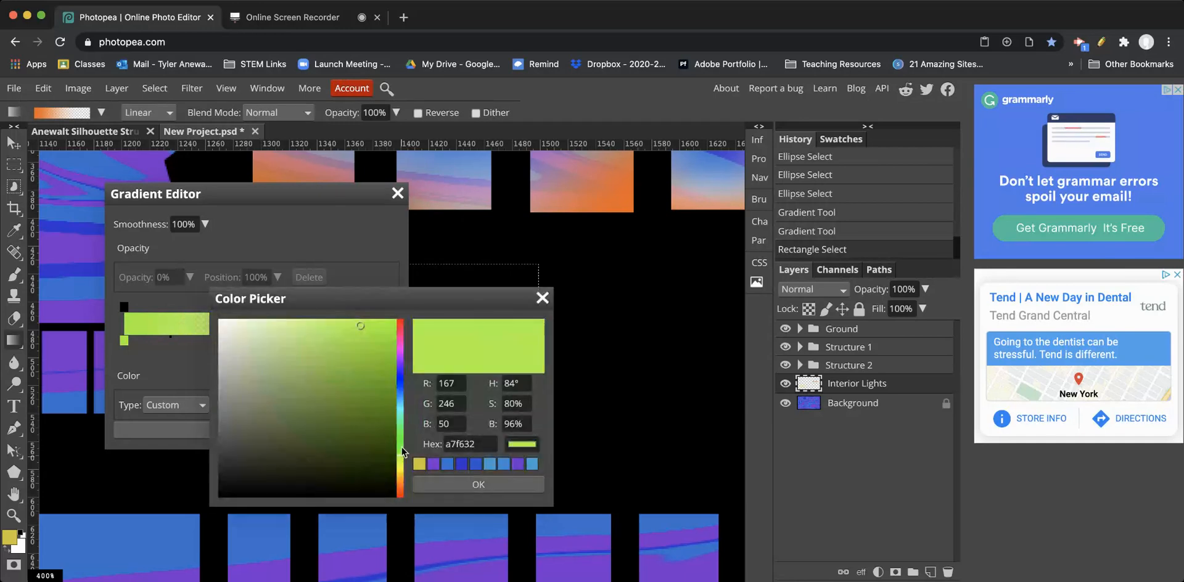
drag(402, 459, 399, 473)
click(479, 484)
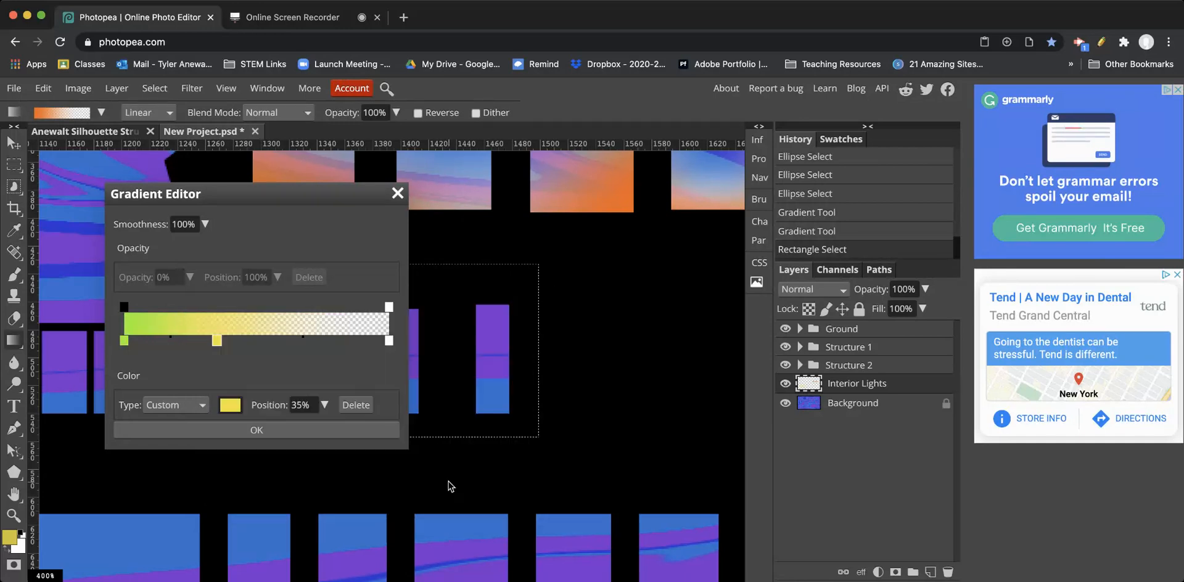
click(290, 430)
drag(328, 425, 333, 301)
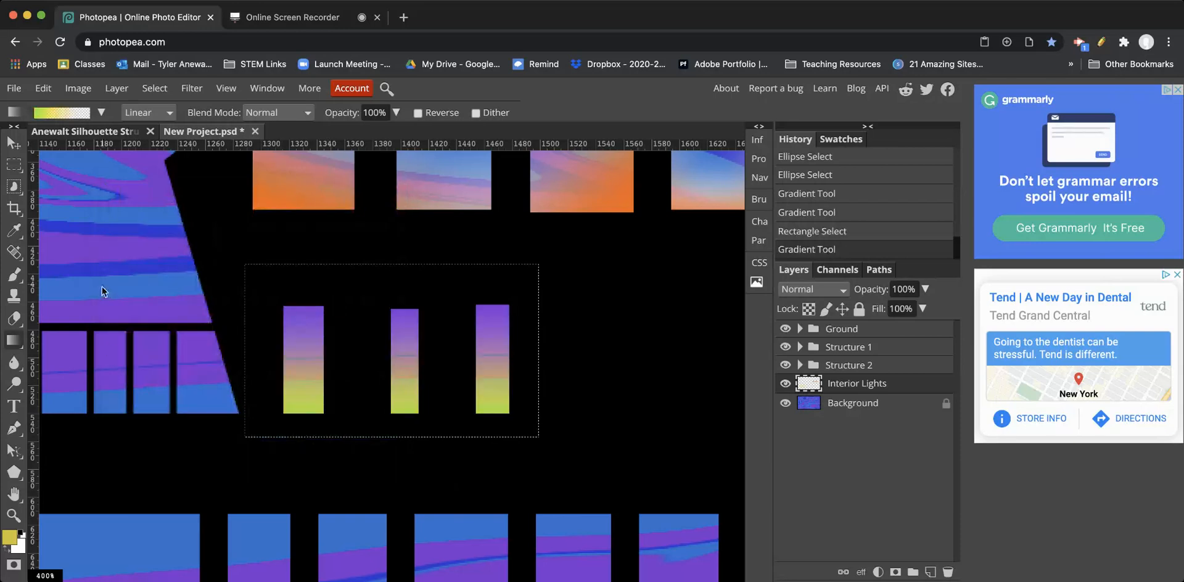
Step: Examine the lit windows in the whole scene and up close on the stilted building
click(13, 143)
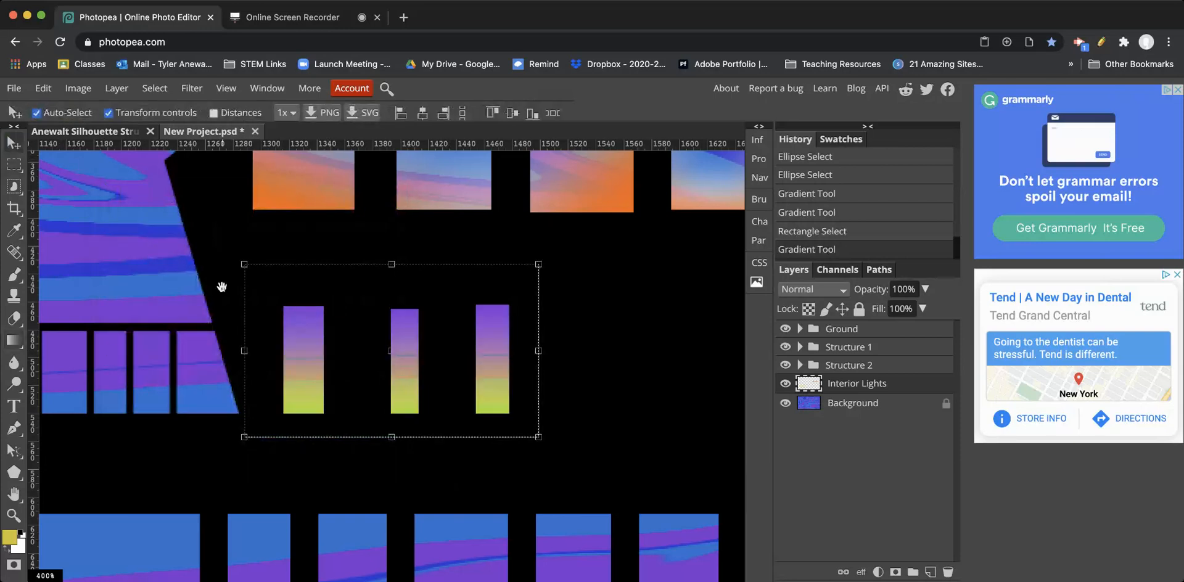
scroll(222, 286, down, 10)
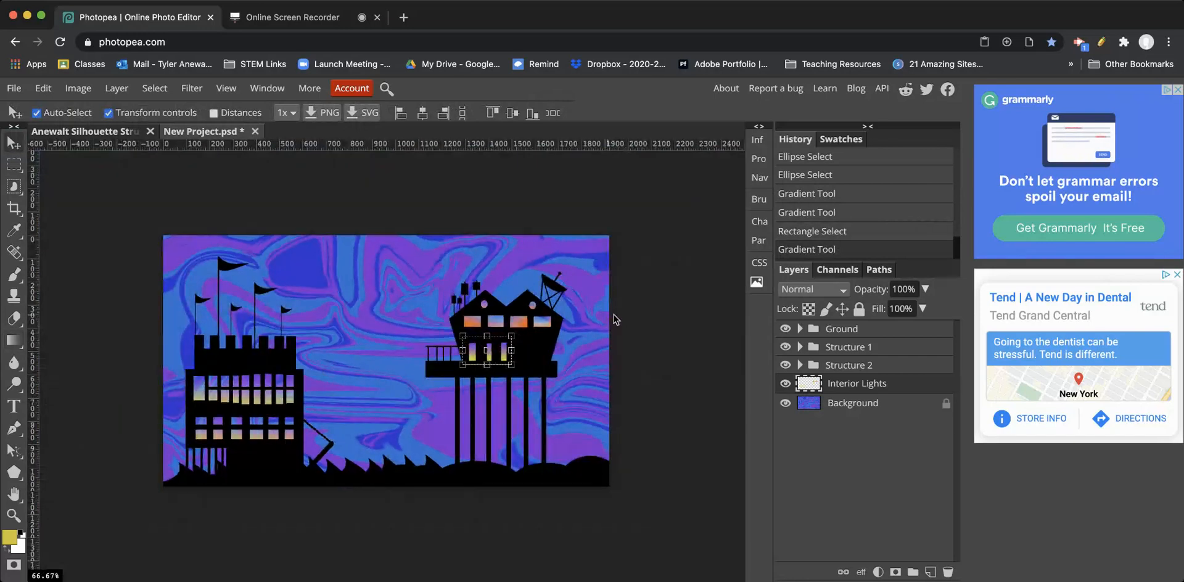
click(671, 312)
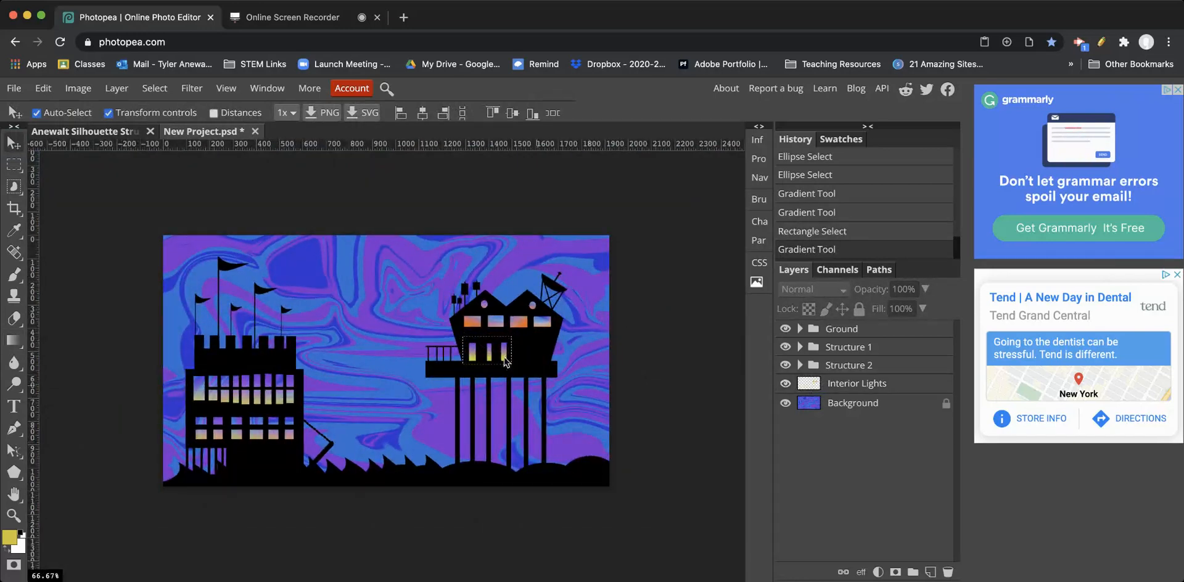
click(11, 343)
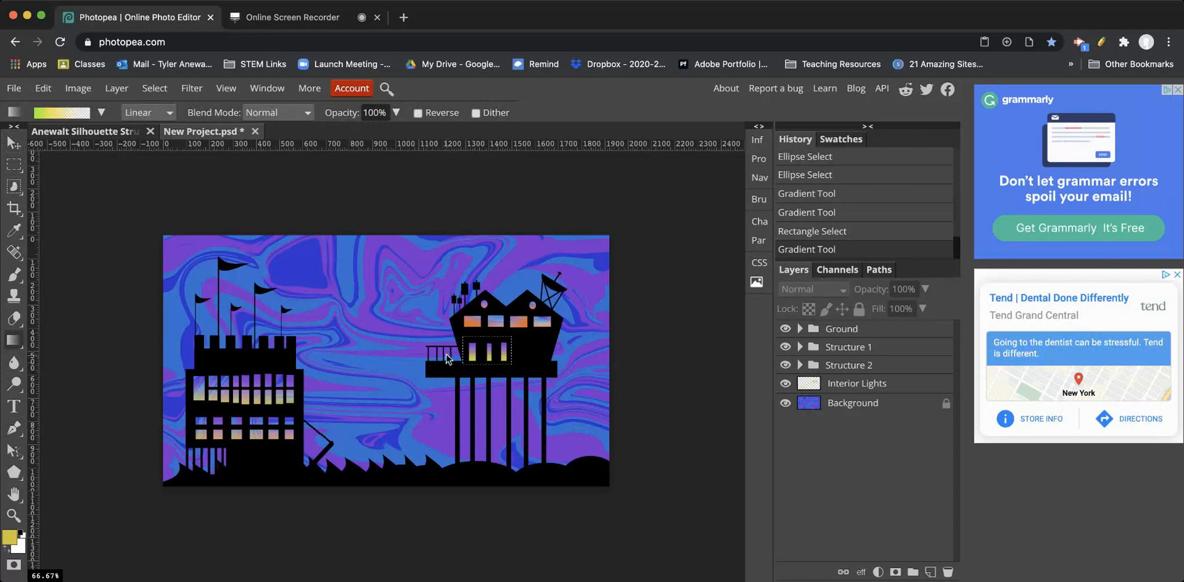
super+double_click(510, 346)
super+click(510, 346)
super+click(511, 345)
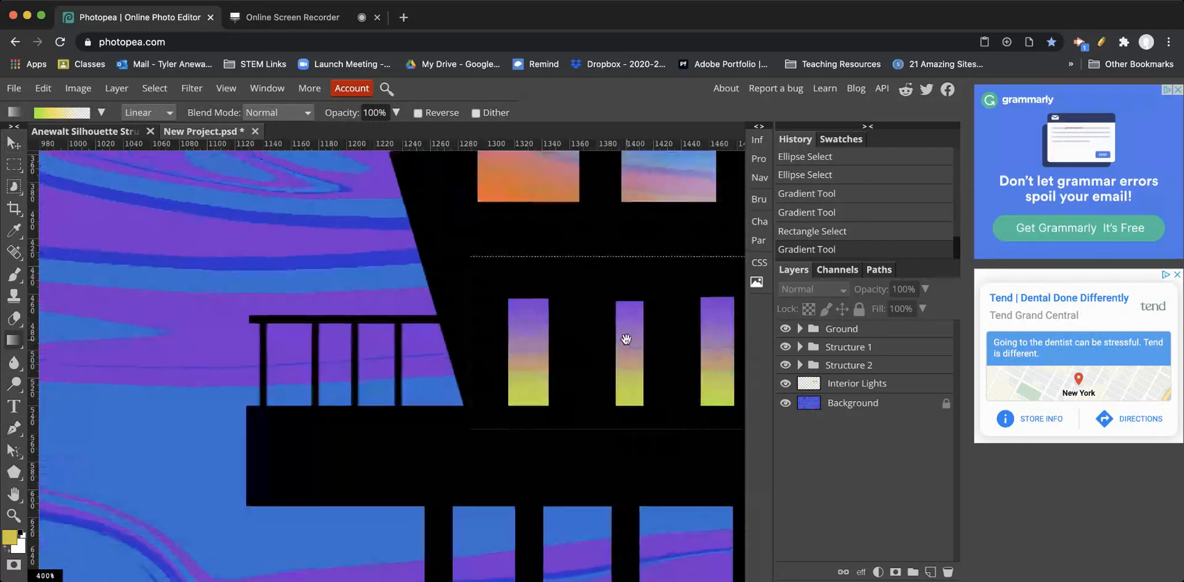
drag(623, 338, 256, 330)
drag(458, 331, 339, 361)
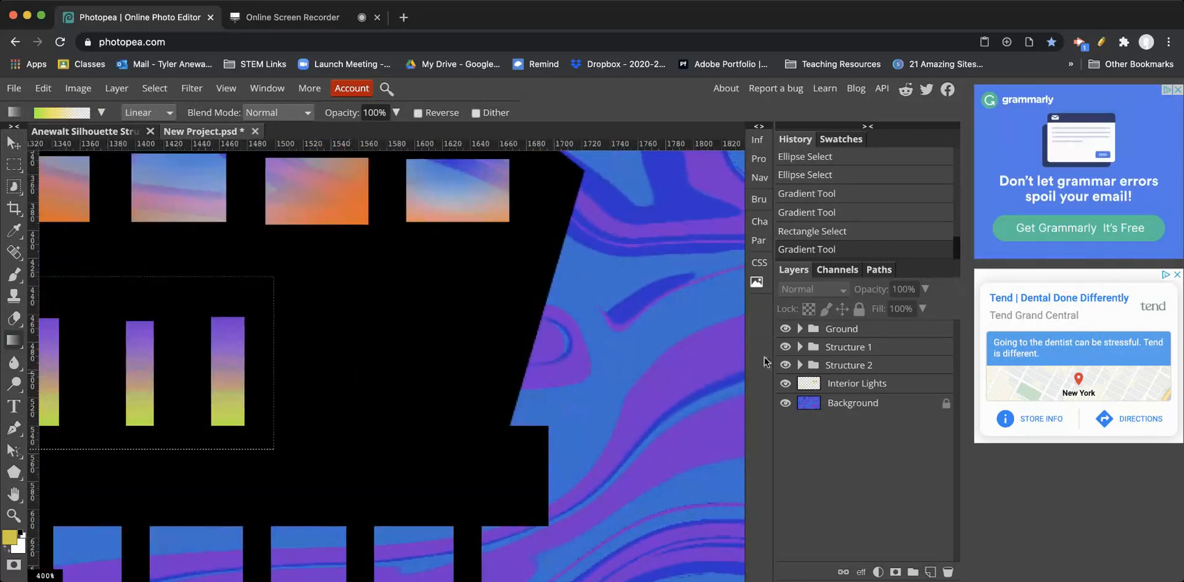
Step: Lock the Ground, Structure 1 and Structure 2 groups
click(947, 335)
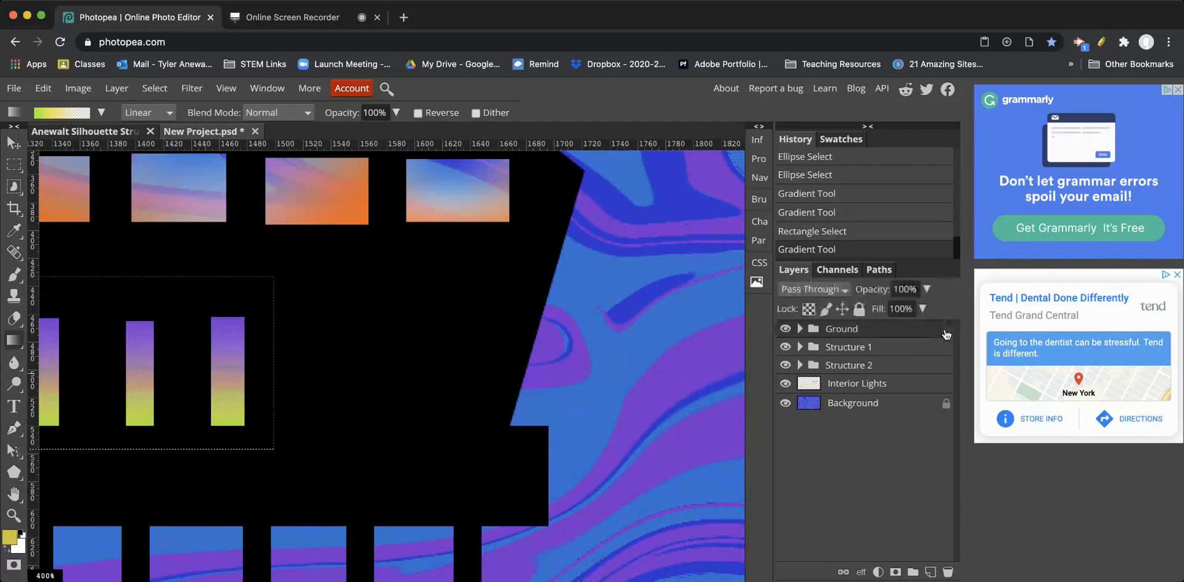
click(859, 309)
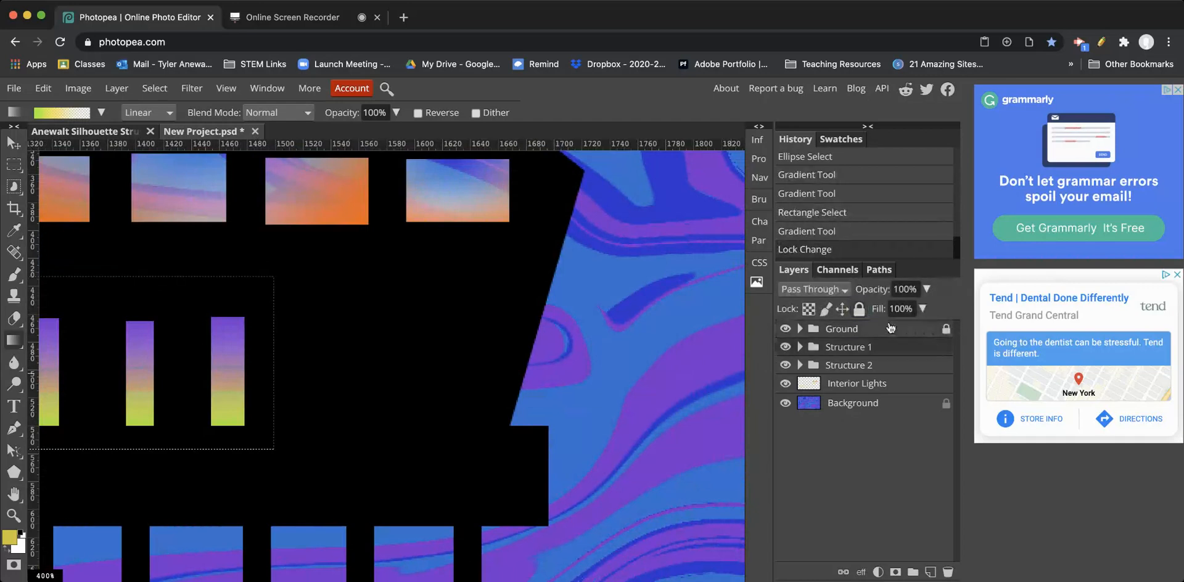
click(859, 309)
click(946, 367)
click(859, 308)
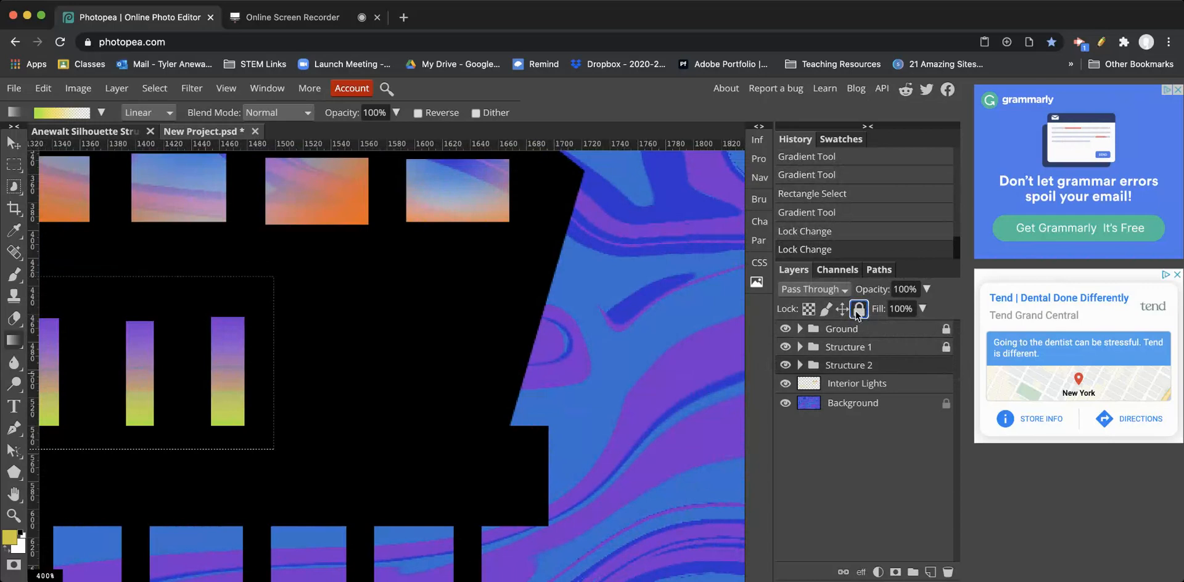
Step: Lock the Interior Lights layer and clear the rectangular selection around the narrow windows
click(948, 388)
click(859, 309)
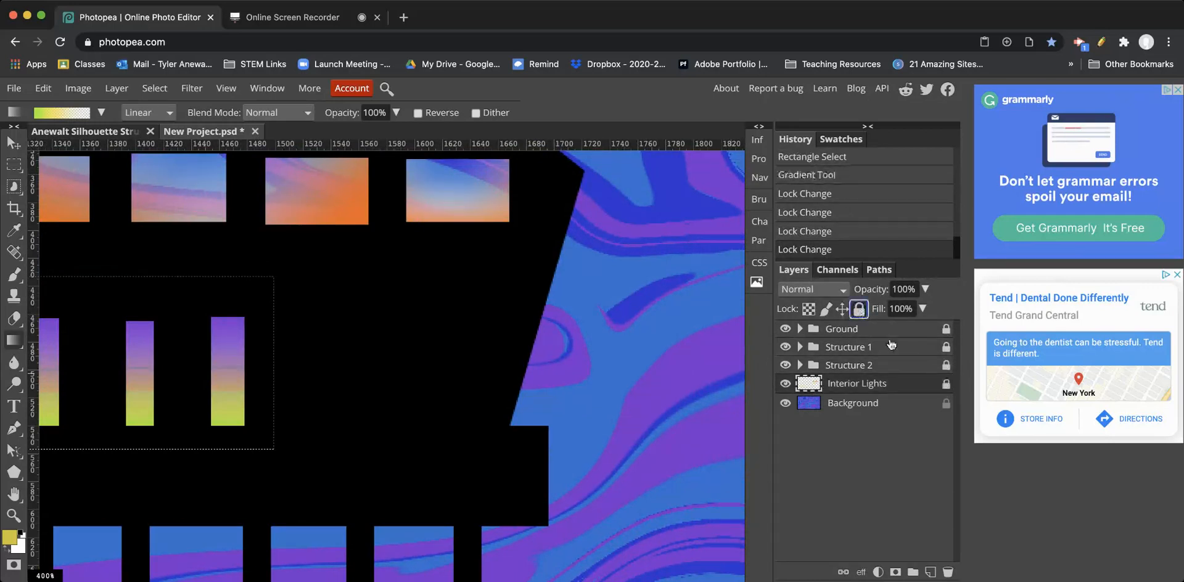
key(ctrl+d)
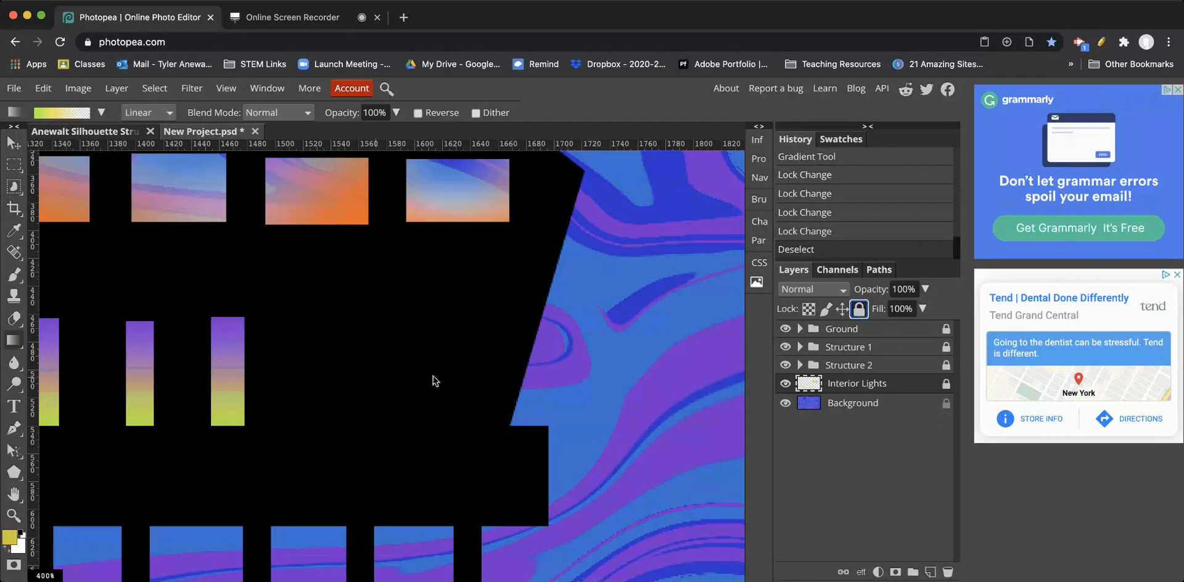
Step: Draw a pill-shaped rectangle about 100 px wide with a 50 px corner radius in the open background beside the stilted building
scroll(431, 378, right, 5)
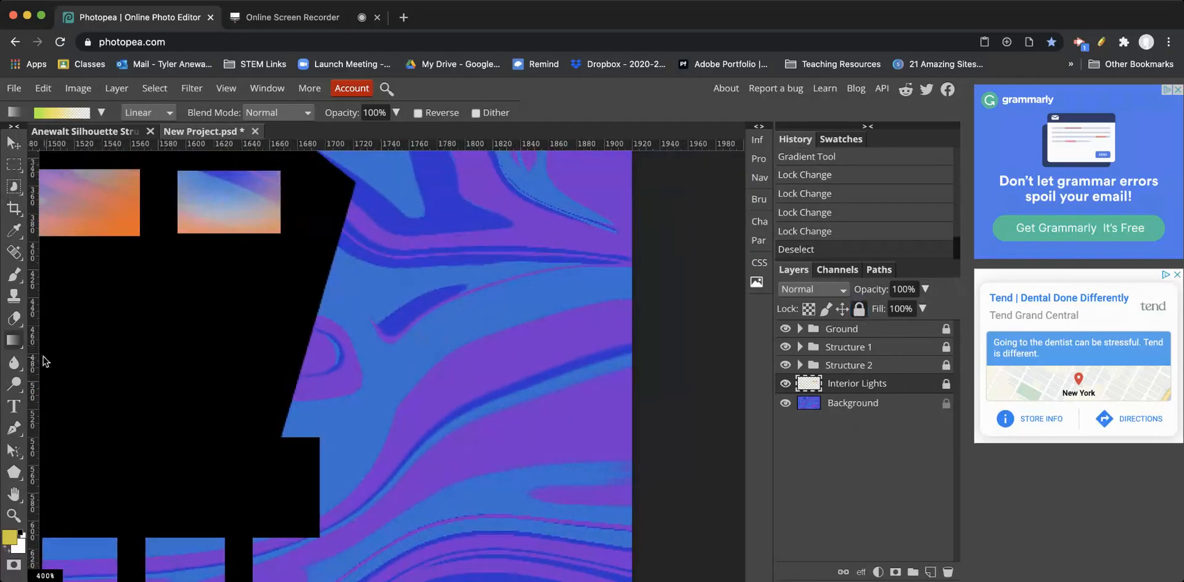
right_click(14, 471)
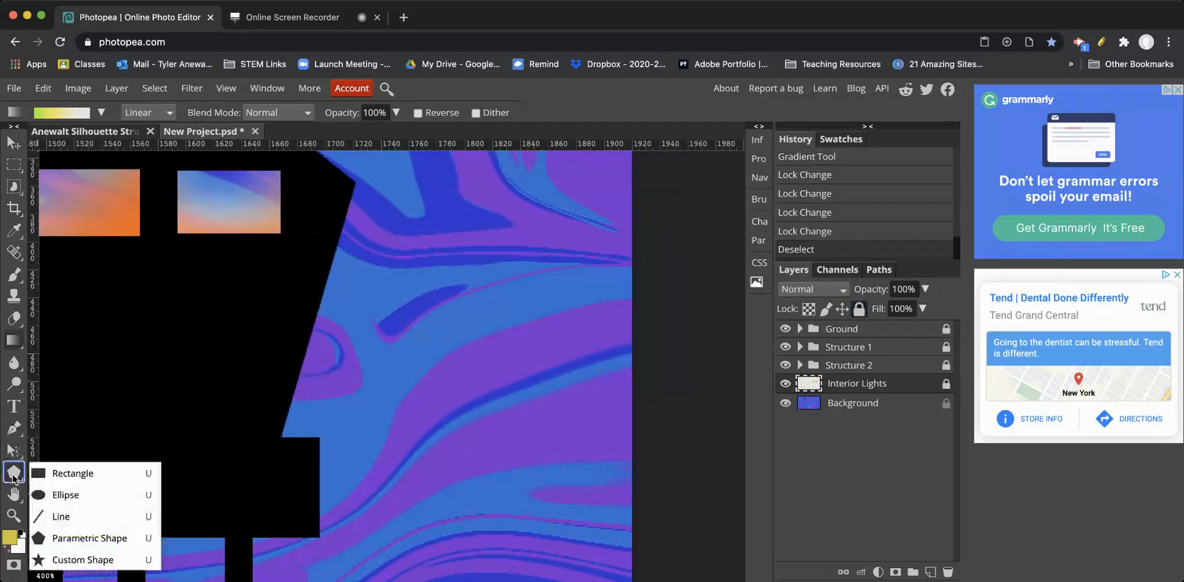
click(64, 475)
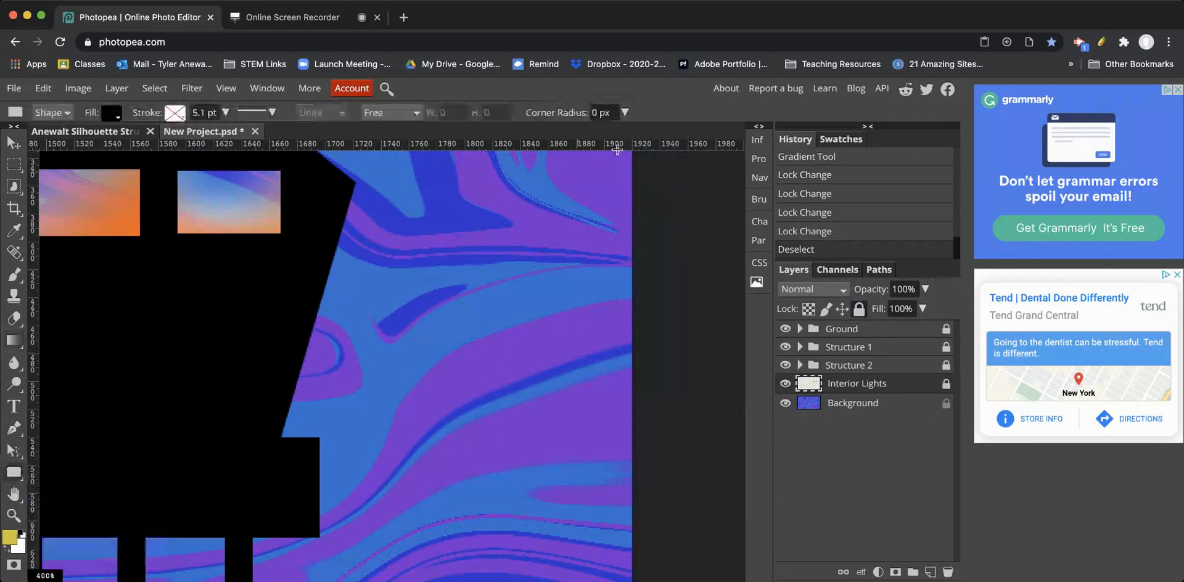
click(625, 113)
drag(534, 135, 664, 143)
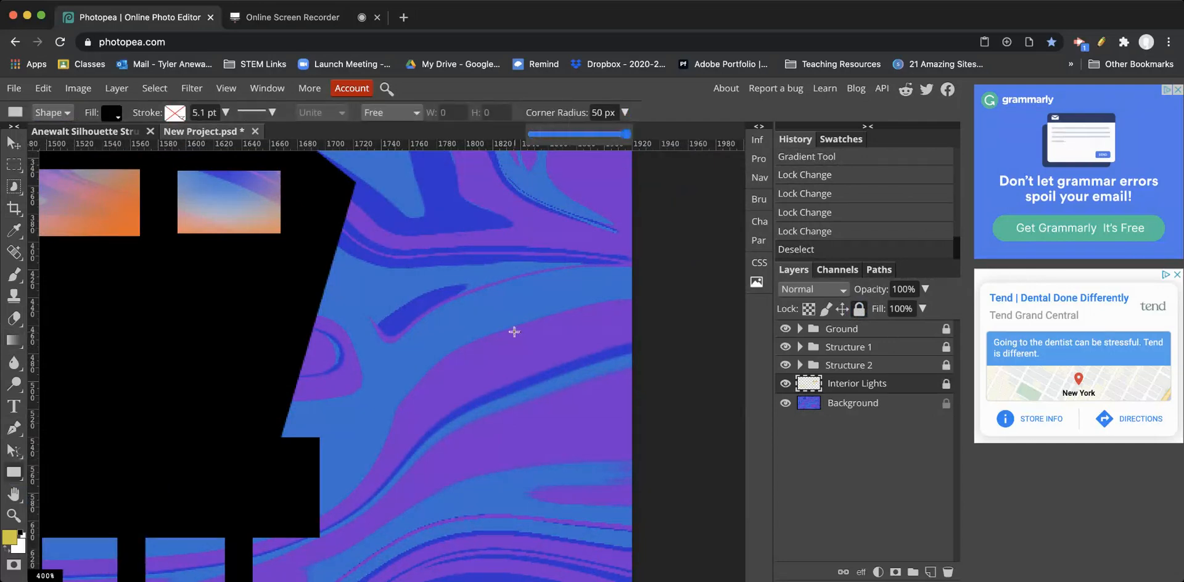
drag(417, 373, 557, 407)
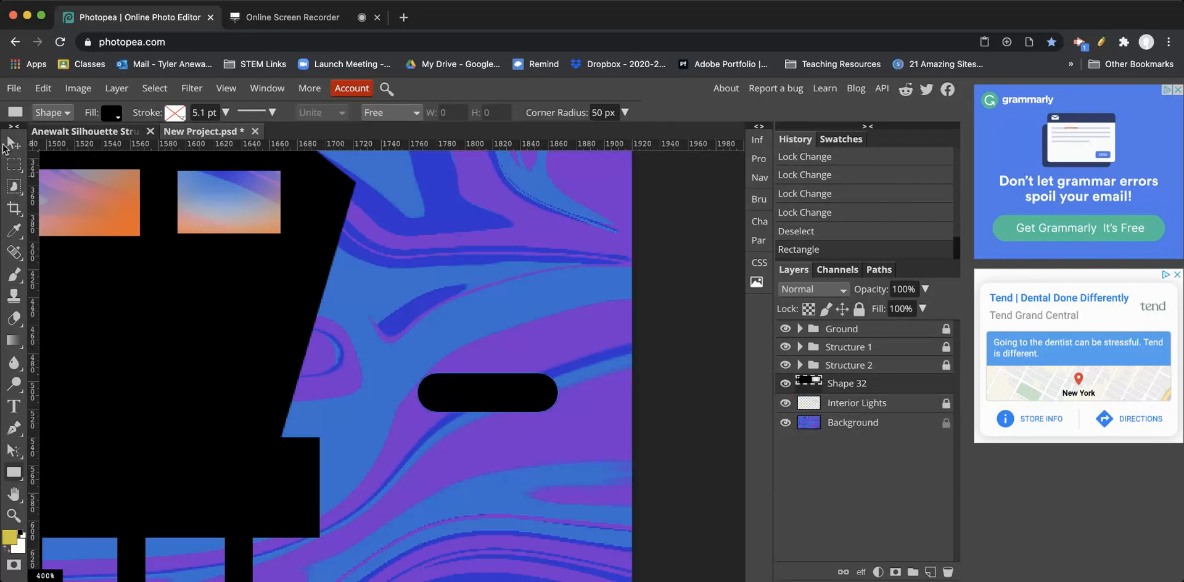
Step: Fill the pill shape with grey and shift it slightly up towards the building
click(112, 113)
click(132, 189)
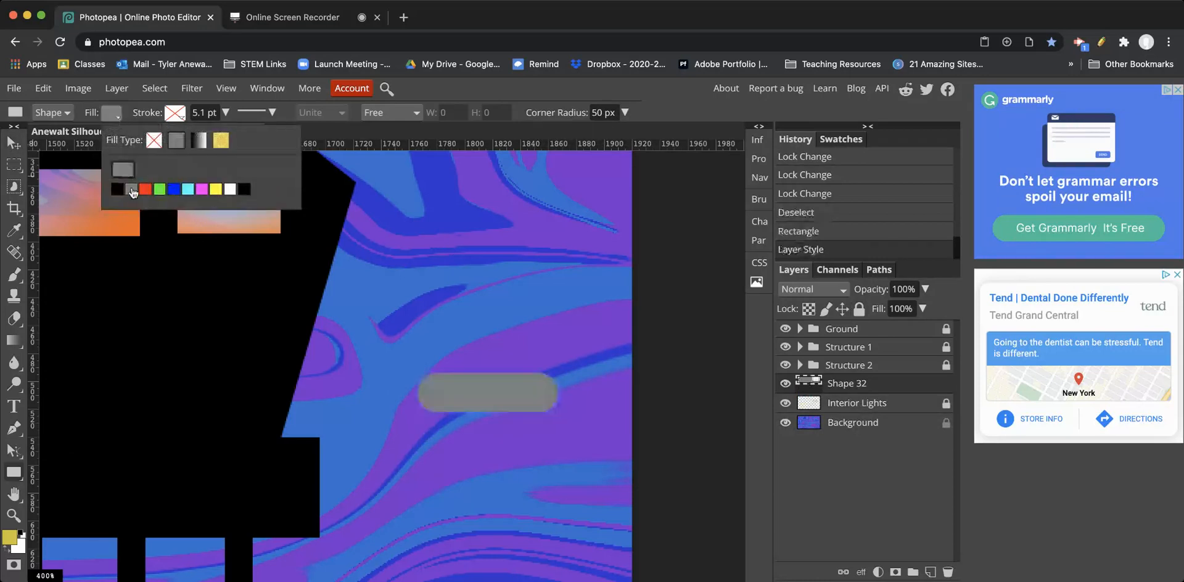
click(13, 143)
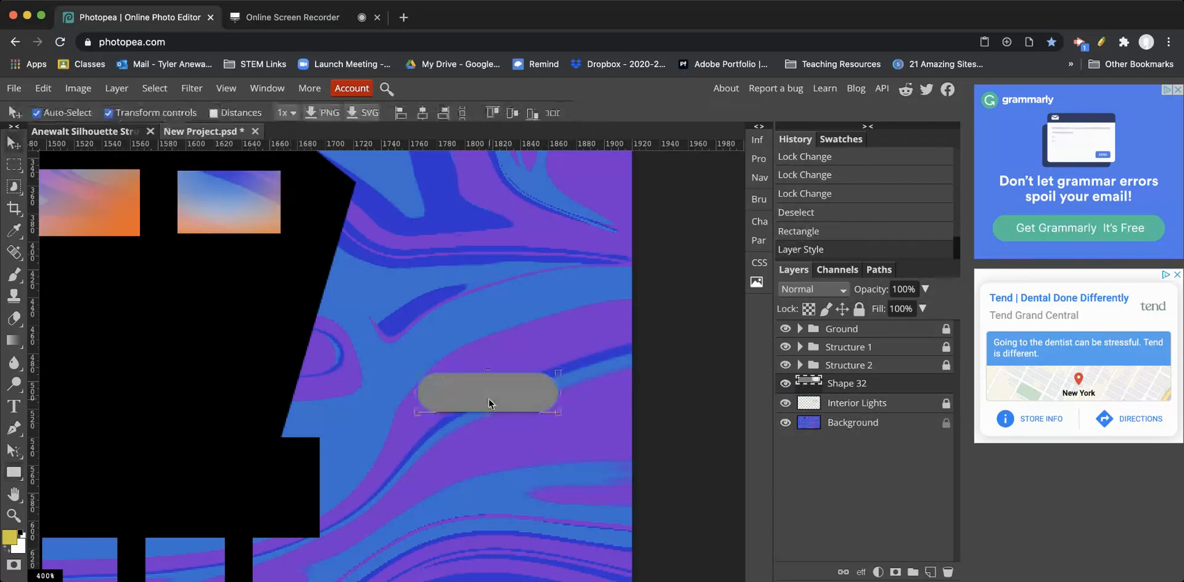
drag(489, 404, 474, 370)
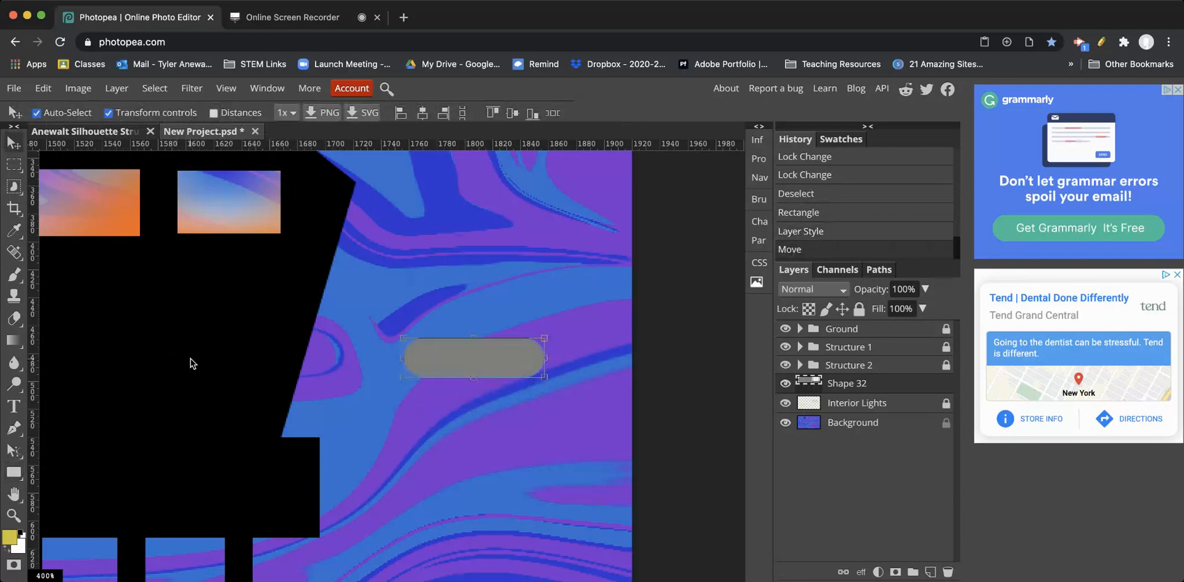
Step: Duplicate the grey pill, offset the copy slightly downwards and scale it to 88.20%
key(ctrl+j)
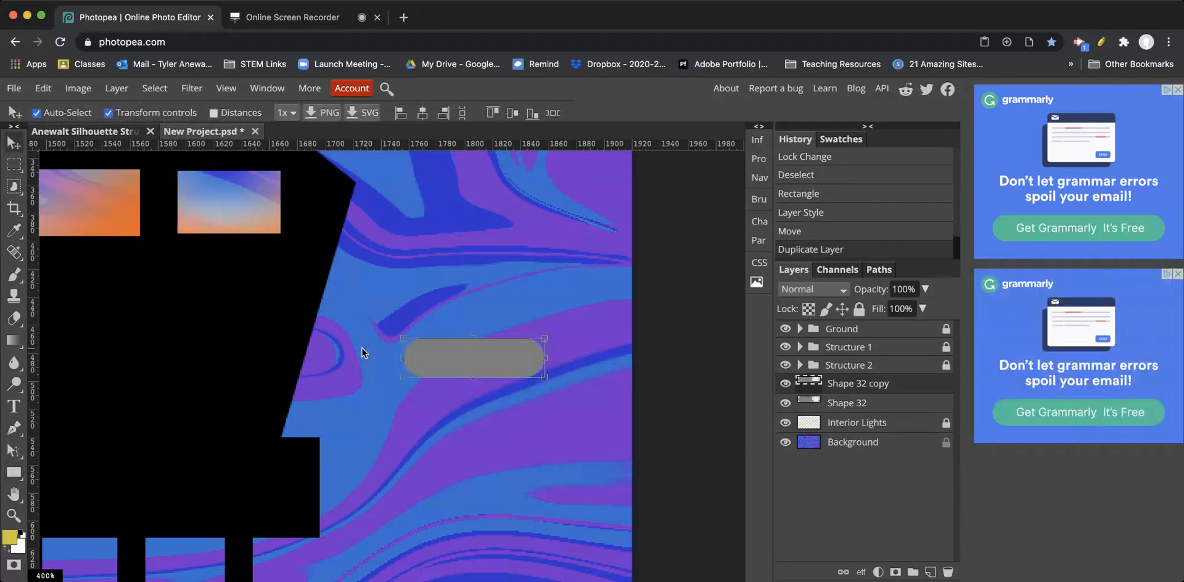
drag(467, 351, 467, 364)
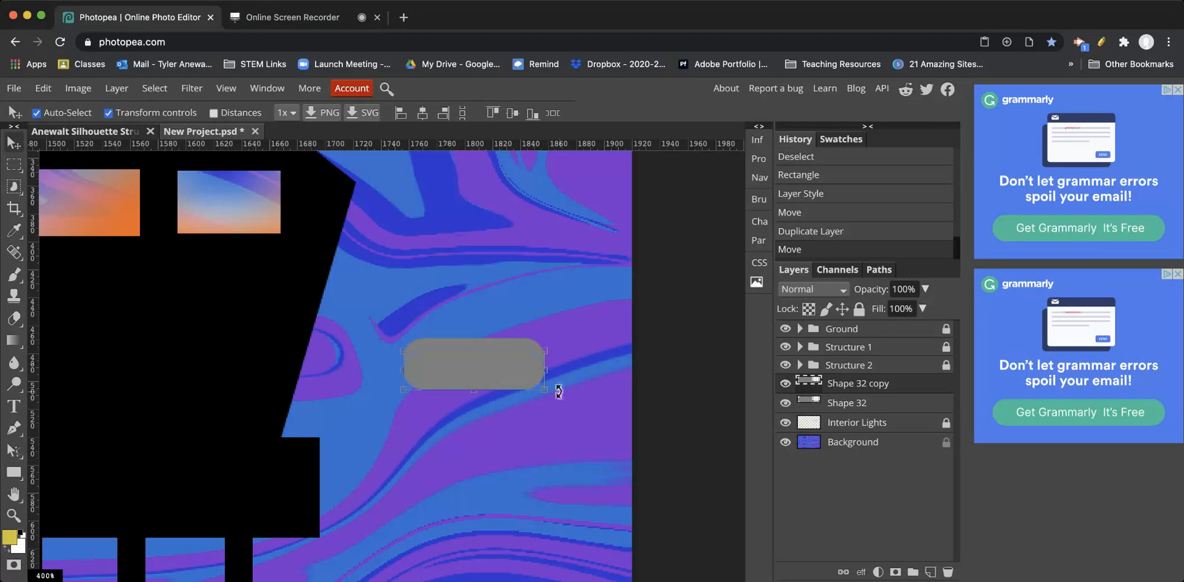
drag(545, 390, 536, 385)
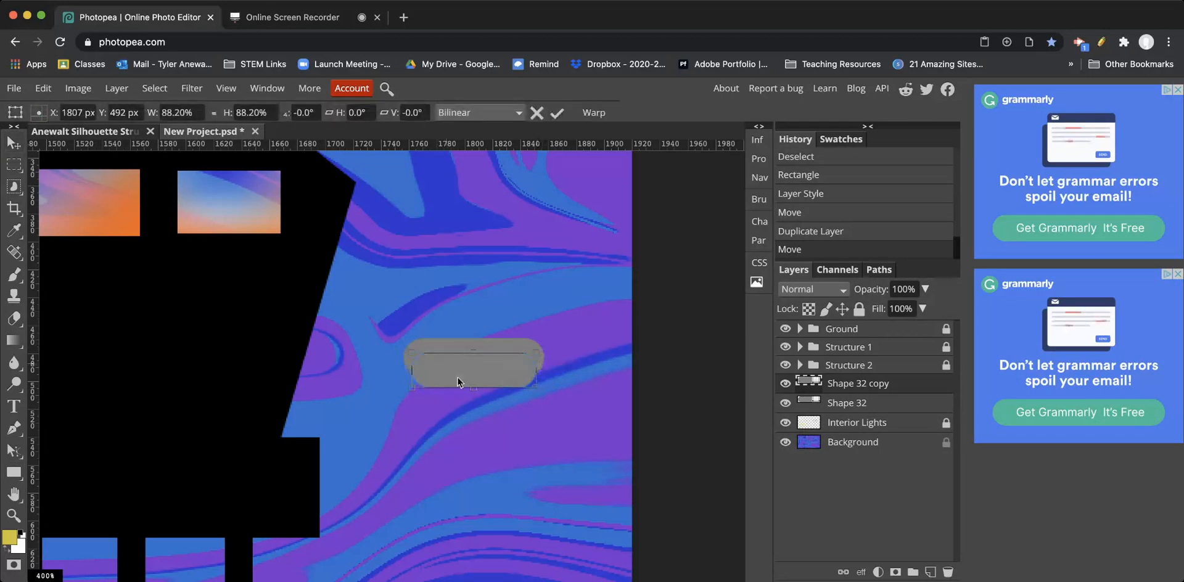
Step: Fill the smaller pill copy with black and move both pills slightly up together
click(14, 473)
click(111, 112)
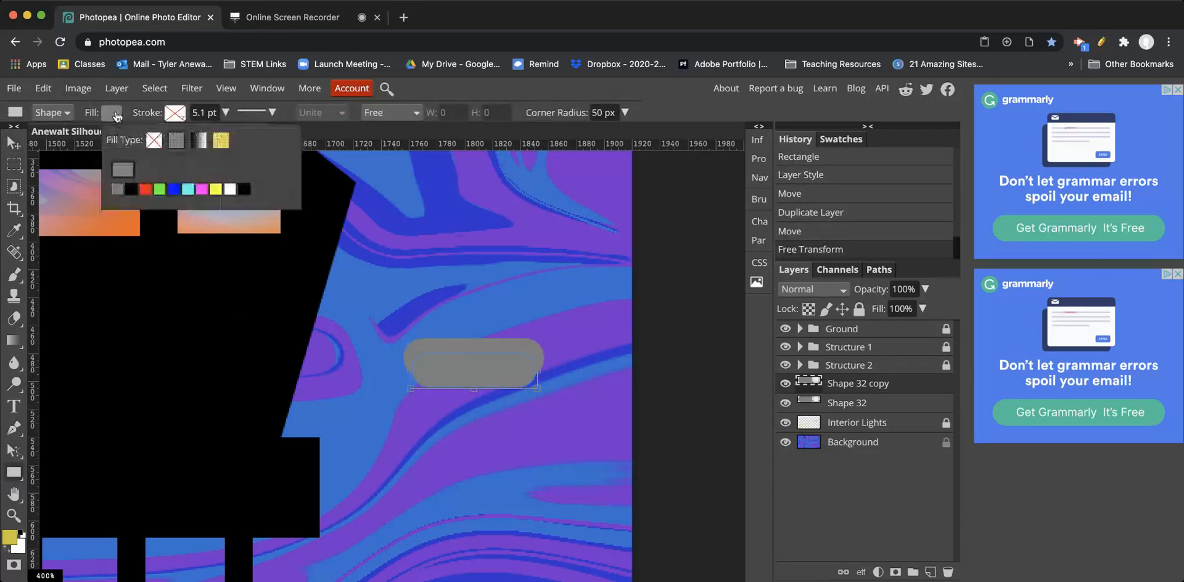
click(132, 189)
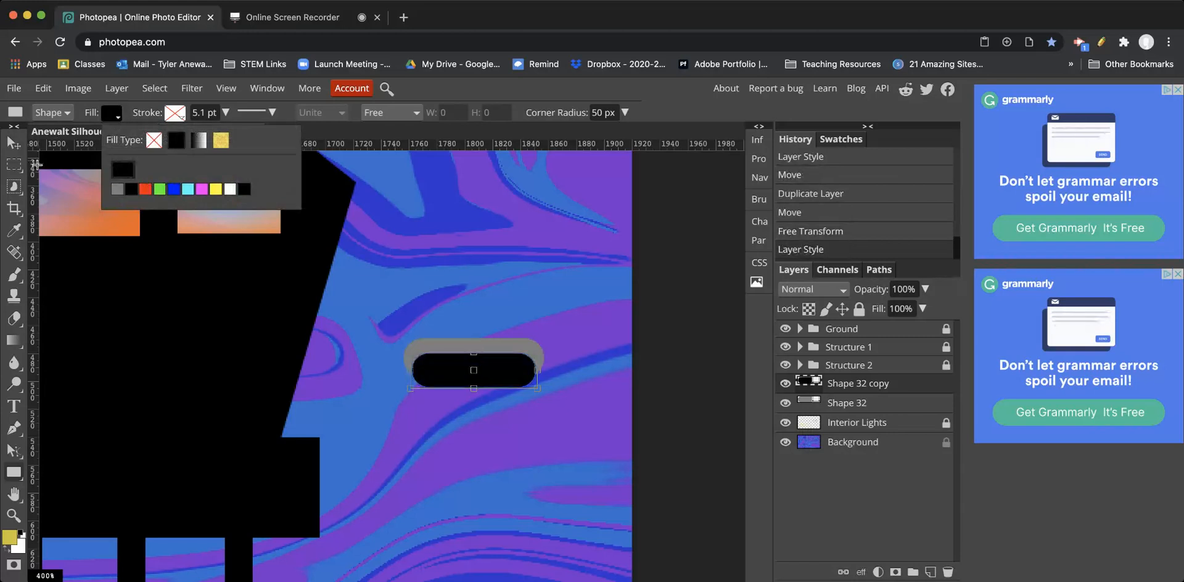
click(14, 143)
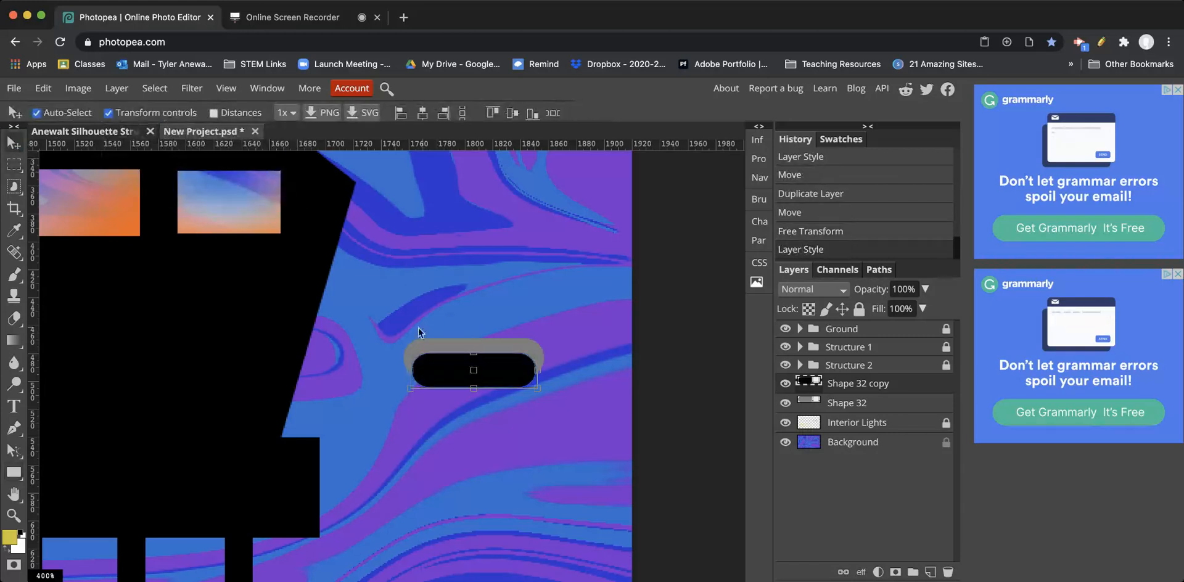
drag(418, 328, 514, 347)
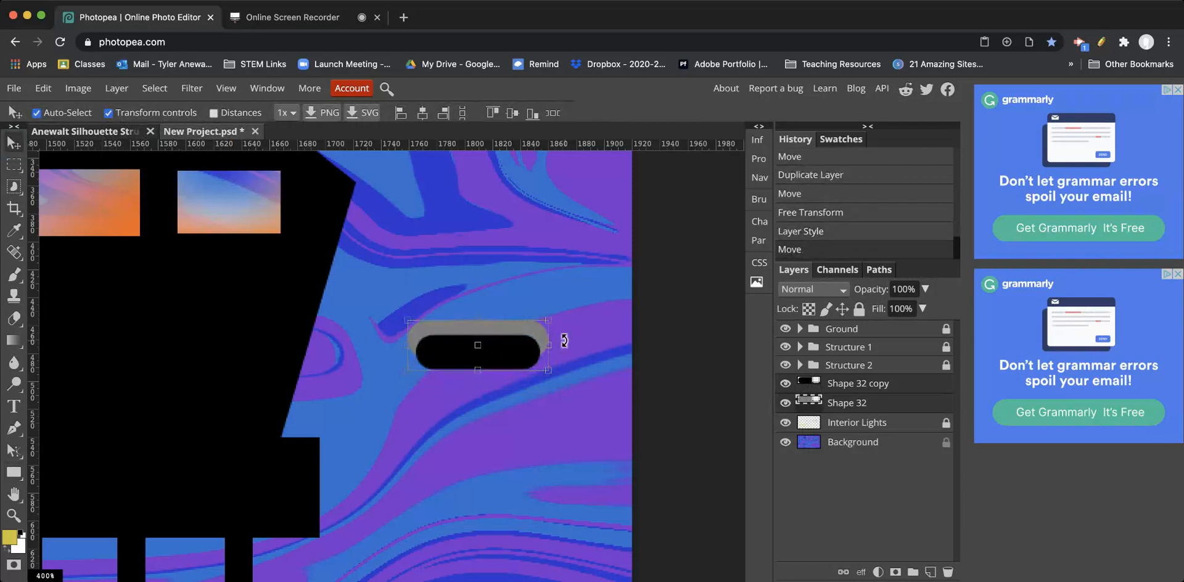
key(super+e)
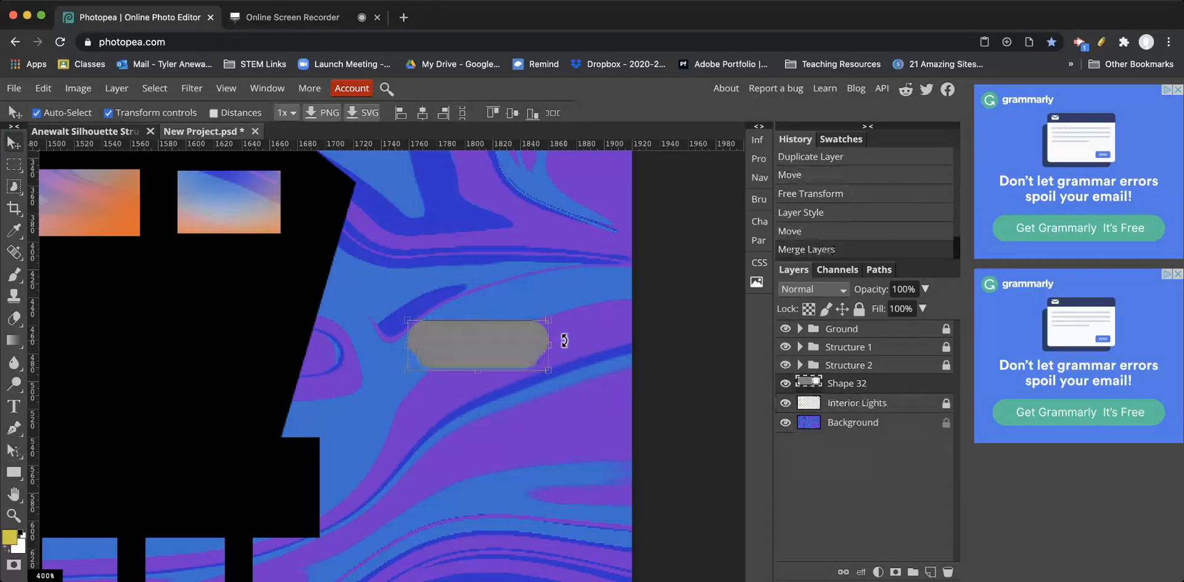
key(super+z)
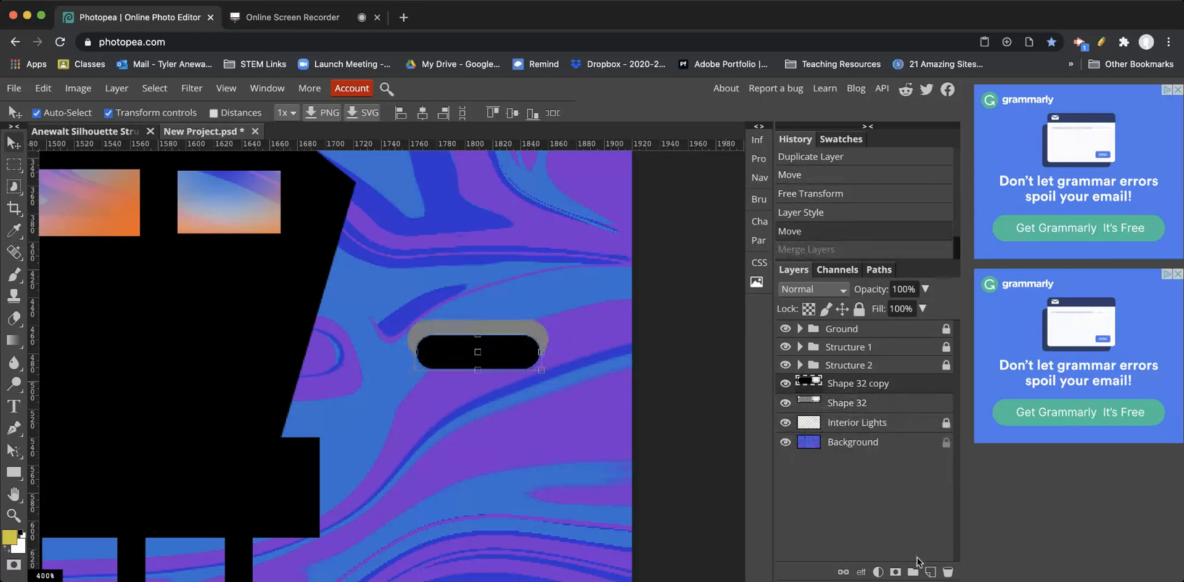
key(super+t)
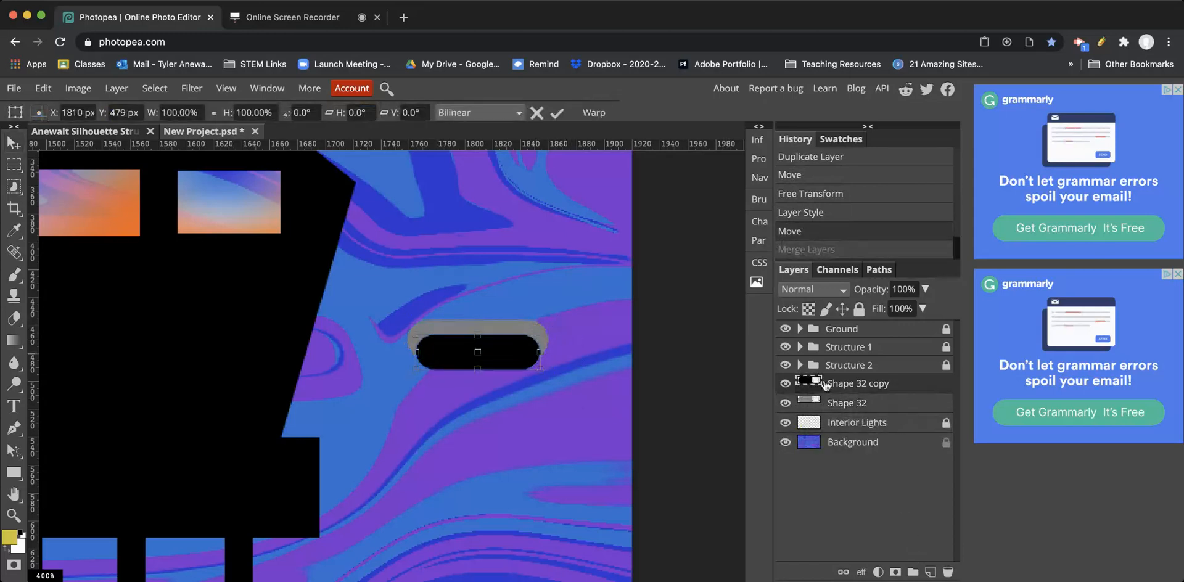
key(Return)
key(super+j)
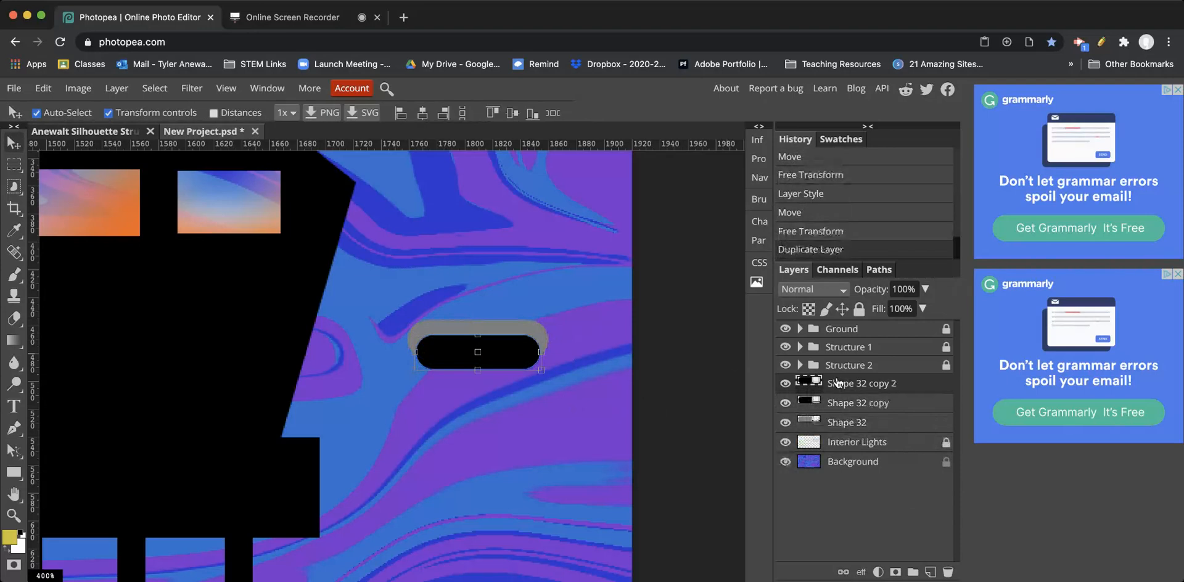
key(super+z)
key(super+e)
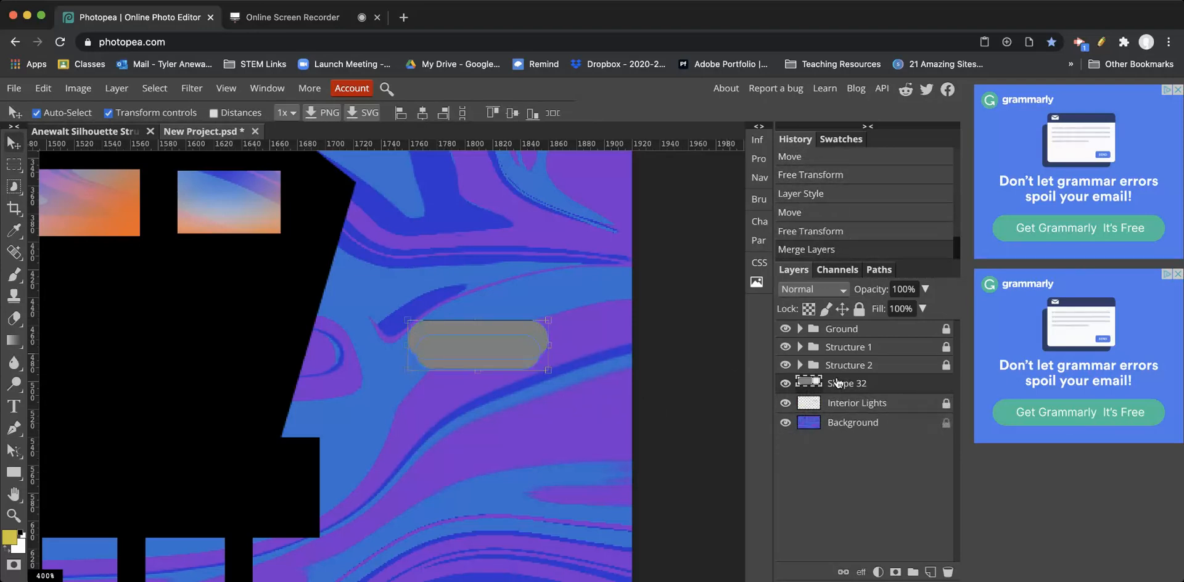
key(super+z)
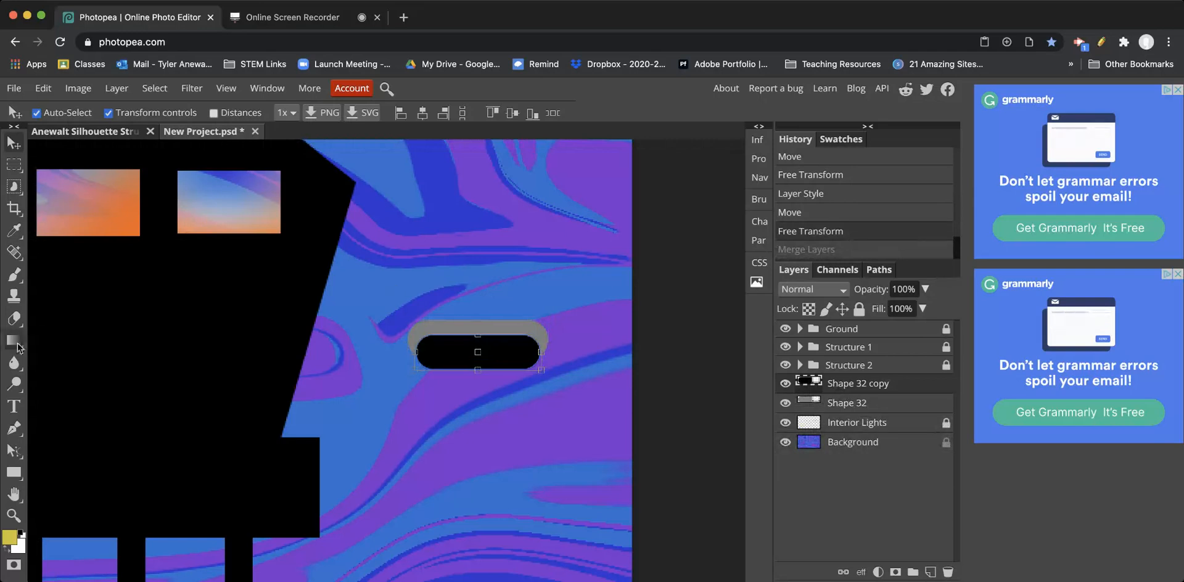
Step: Draw a narrow upright ellipse below the pills and fill it with yellow
click(14, 473)
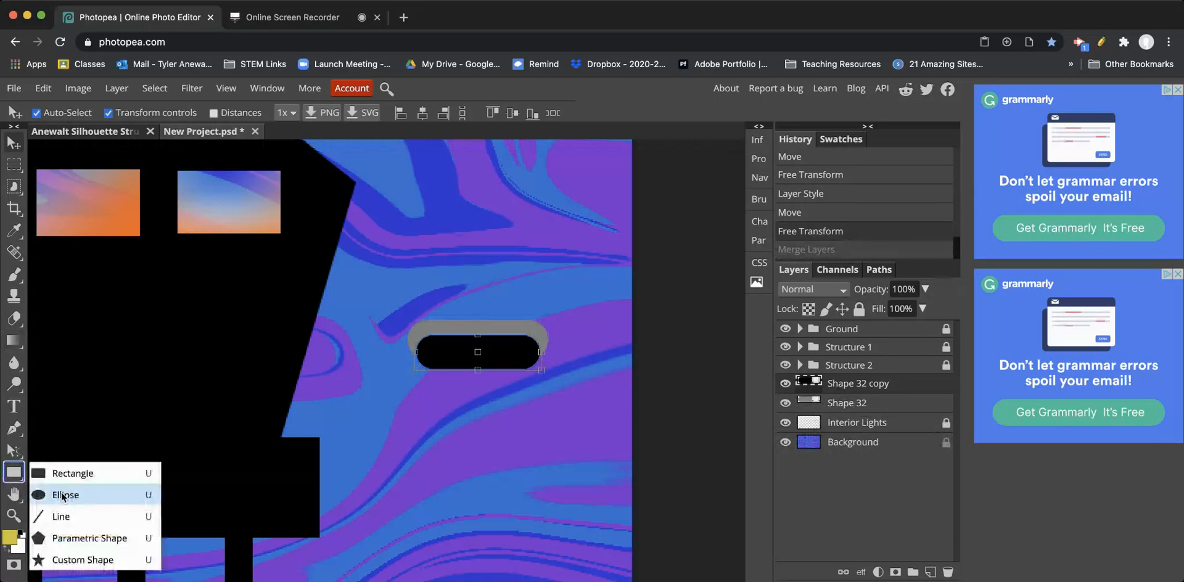
click(91, 495)
drag(467, 411, 505, 492)
click(114, 114)
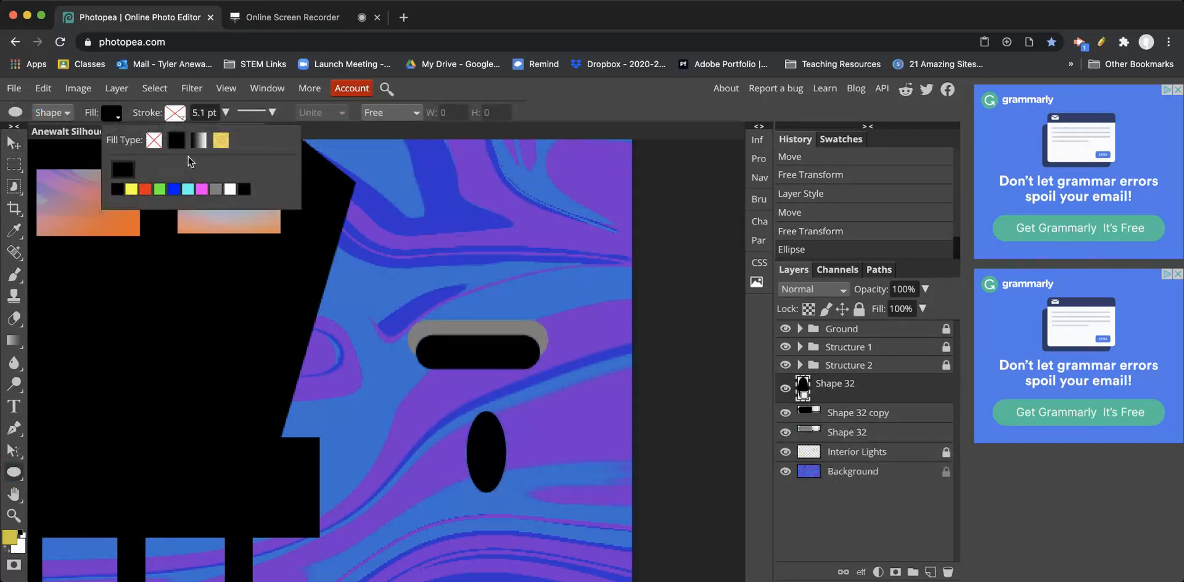
click(132, 189)
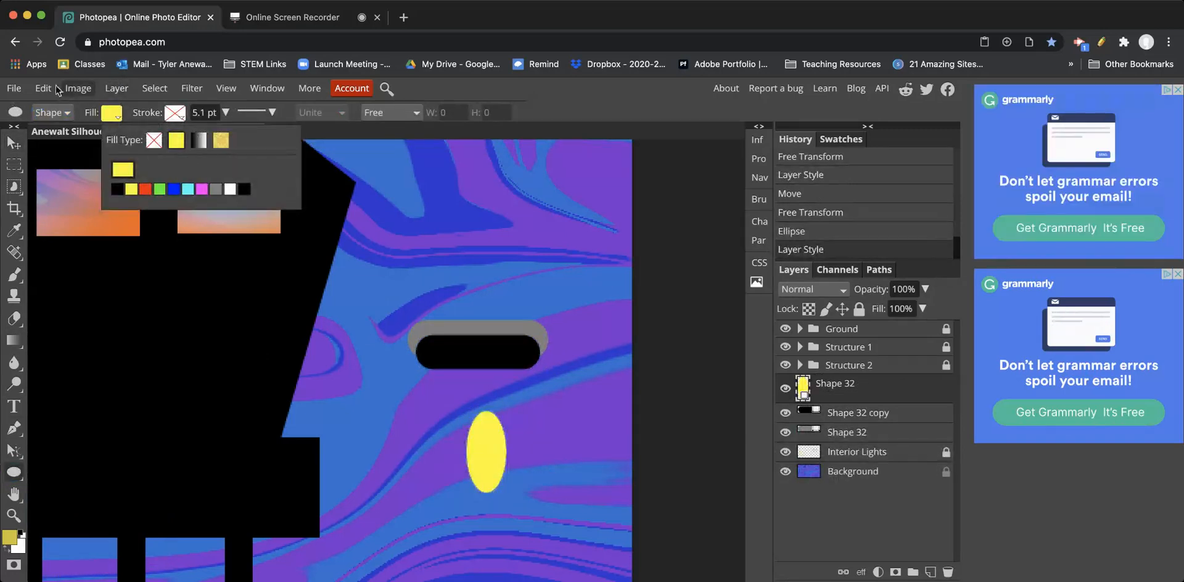
Step: Distort the yellow ellipse by its corners into a slightly wider, longer shape and apply the transform
click(77, 88)
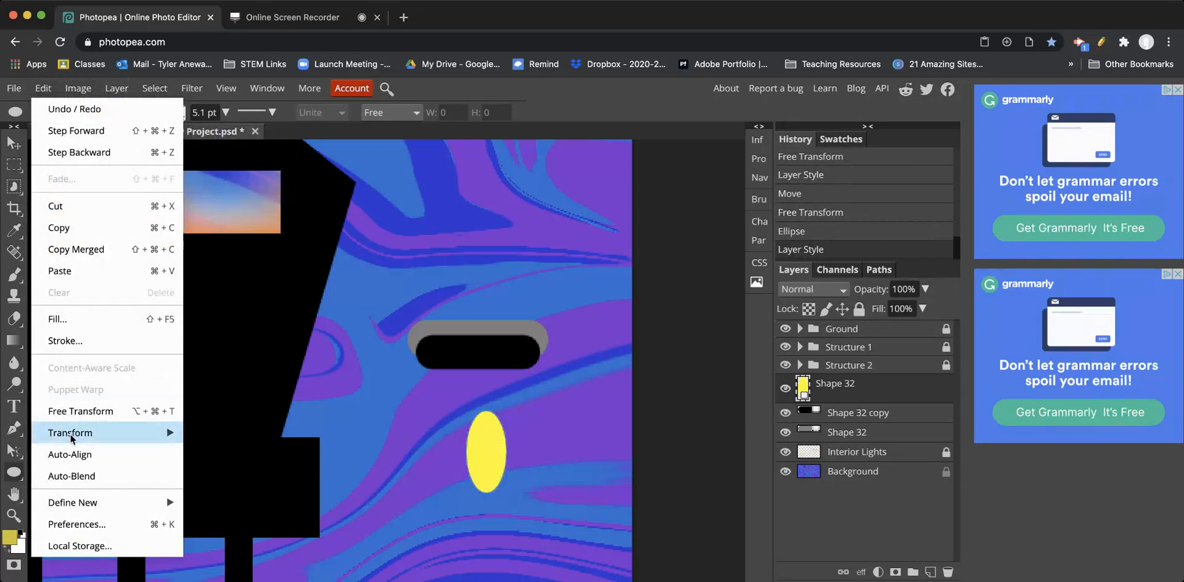
mouse_move(69, 434)
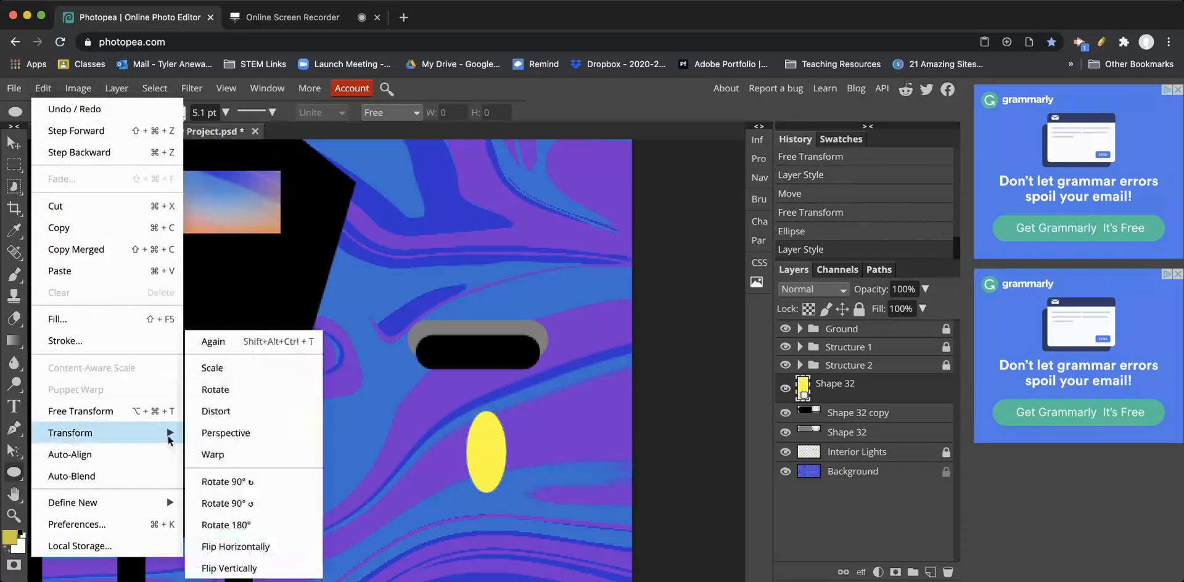
click(242, 413)
drag(467, 492, 438, 499)
drag(510, 494, 529, 511)
drag(507, 409, 474, 414)
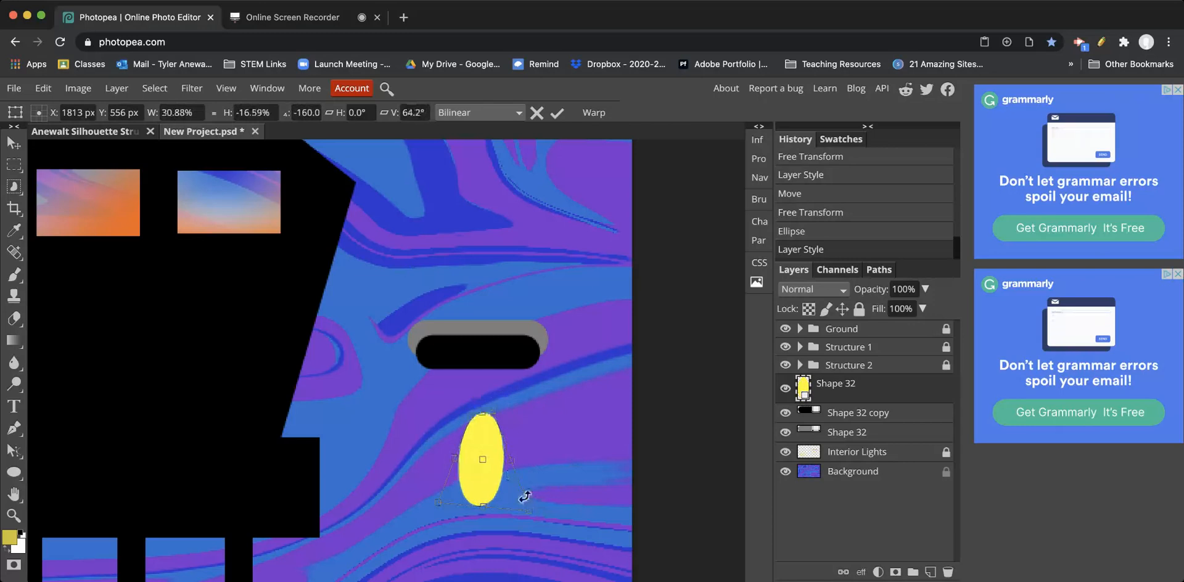
drag(529, 510, 527, 501)
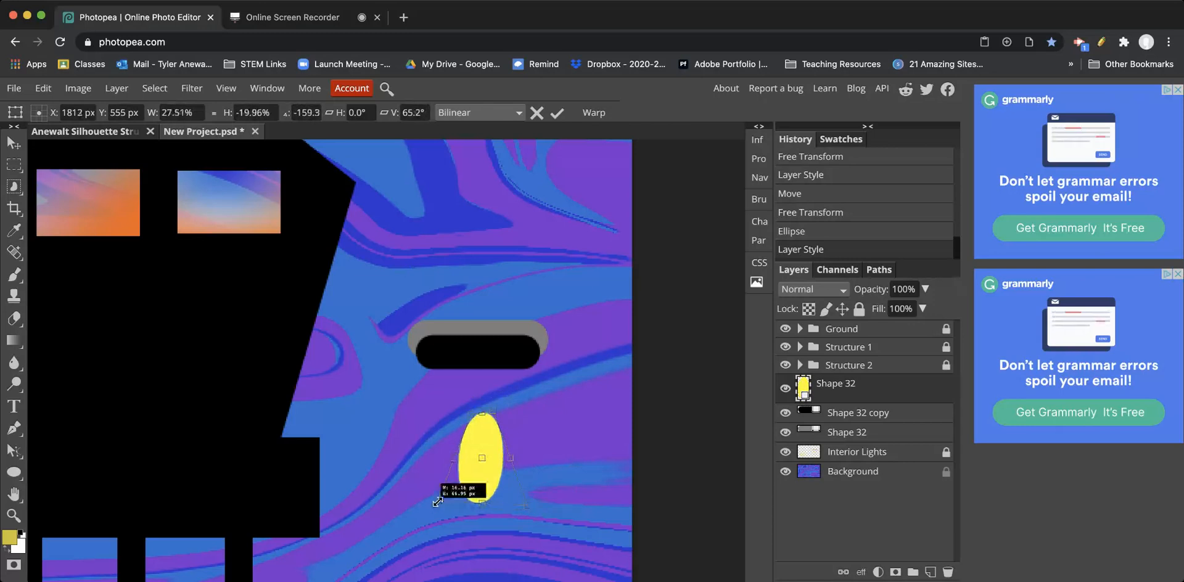
click(13, 143)
Step: Move the yellow ellipse up onto the black pill and reshape it into a short, rounded bulb hanging from its lower edge
drag(485, 463, 481, 391)
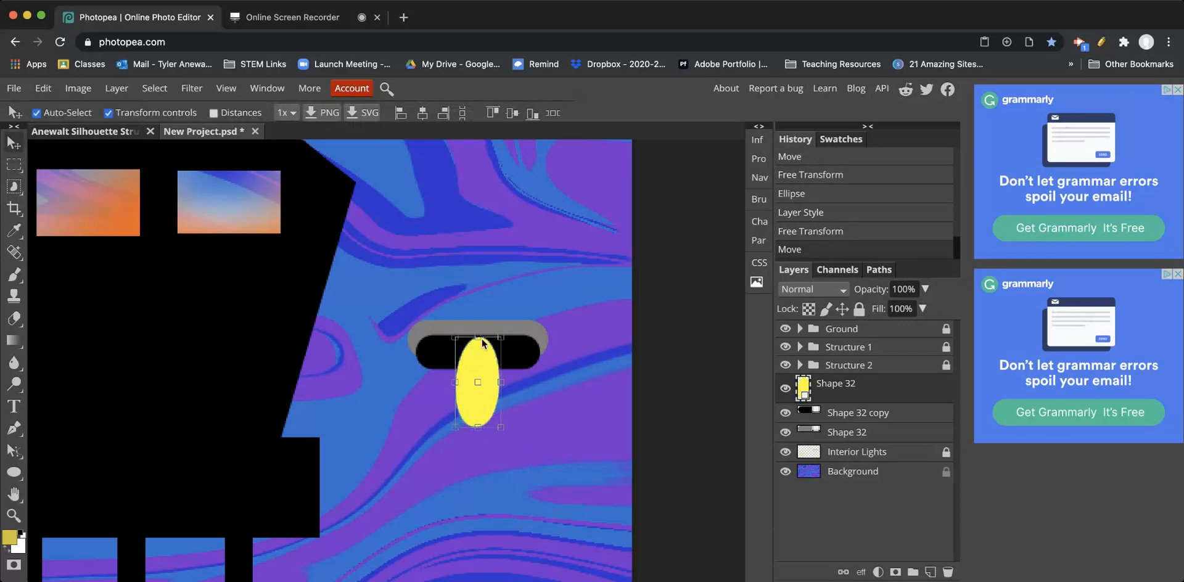
key(ctrl+t)
drag(478, 338, 478, 358)
drag(501, 430, 479, 393)
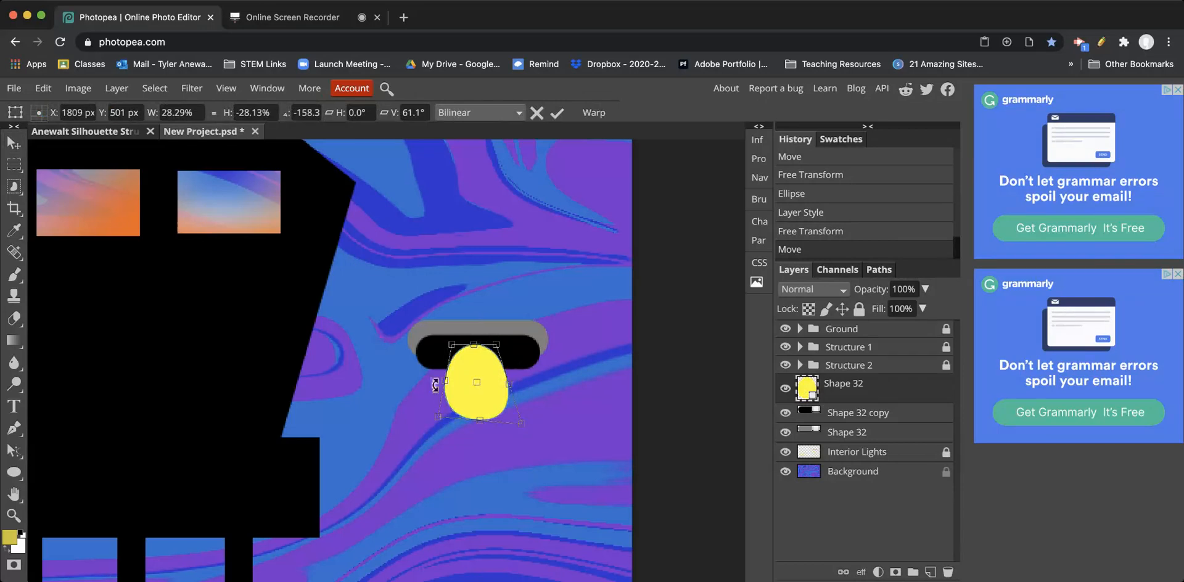
drag(520, 423, 485, 386)
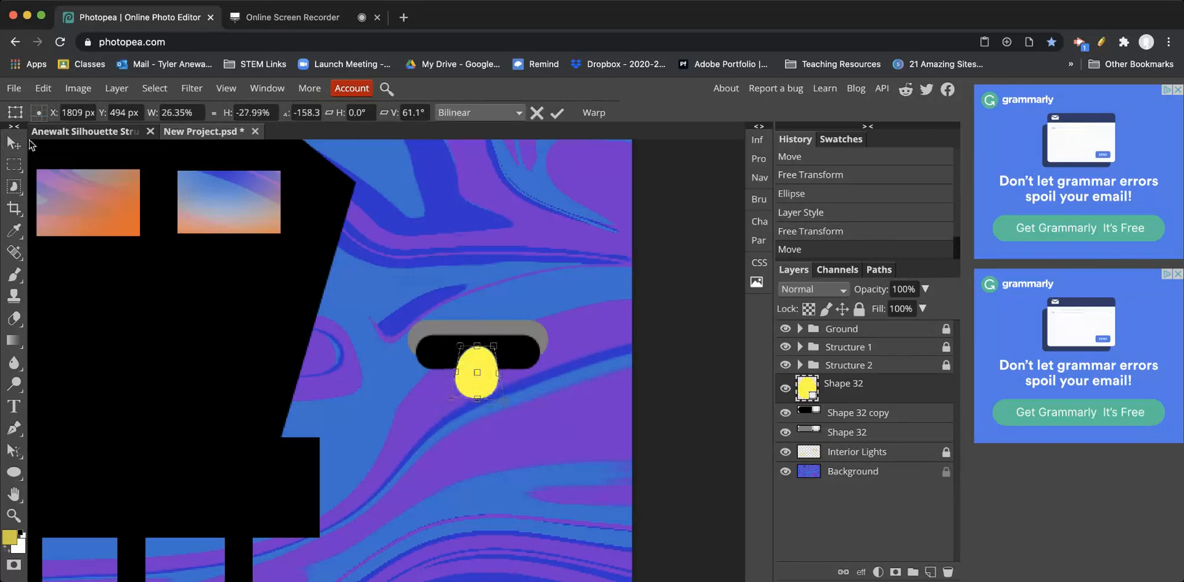
key(Return)
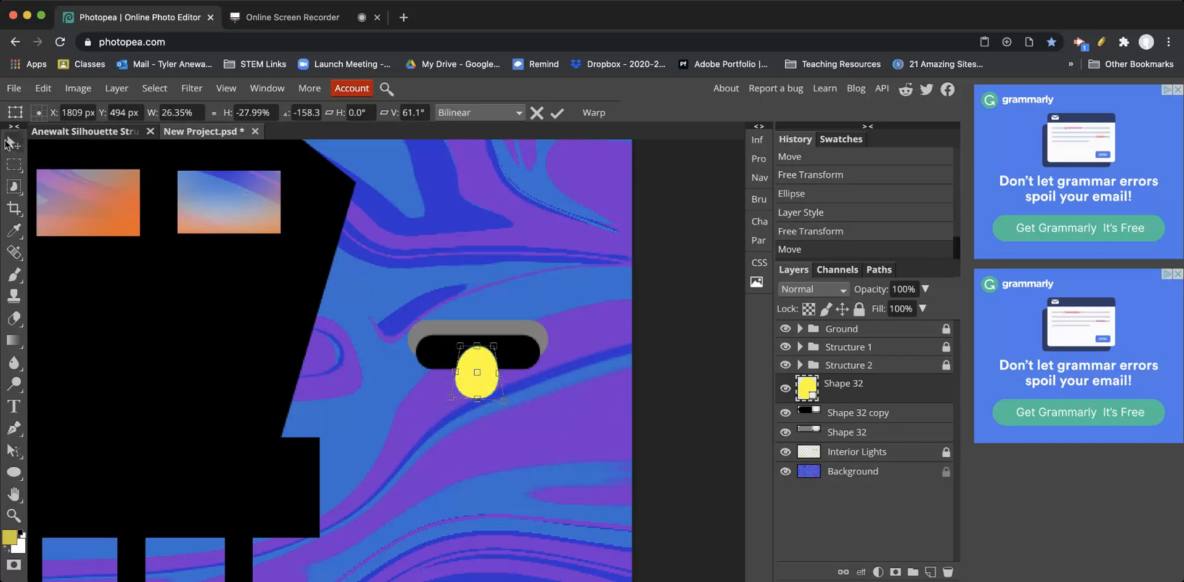
Step: Select the bulb and both pills, move them down and right together, group them and name the group Light
drag(411, 271, 566, 420)
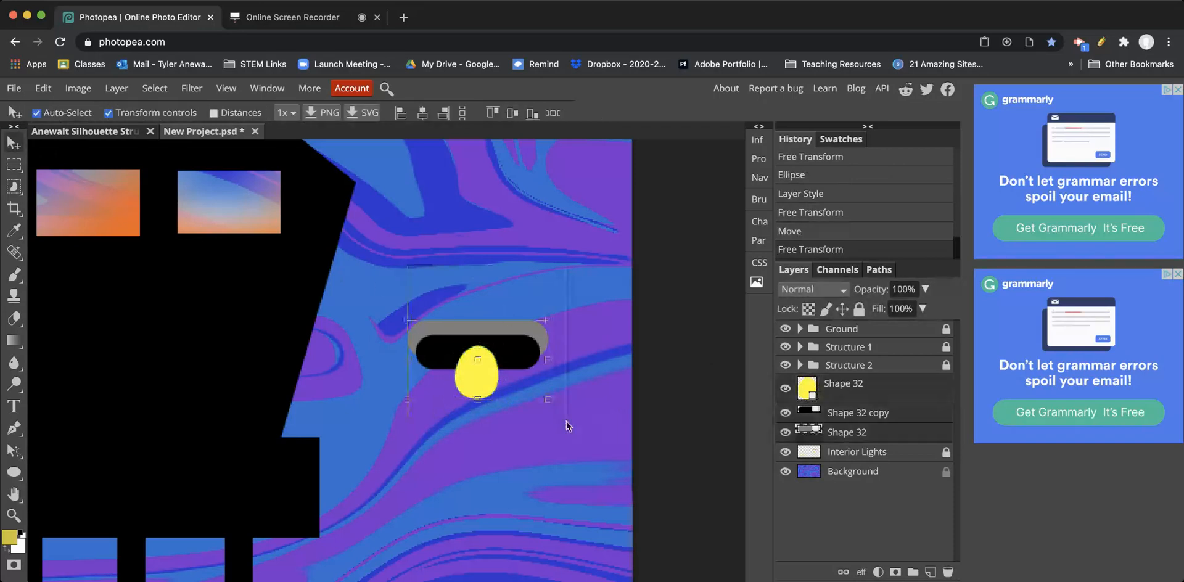
drag(487, 379, 582, 408)
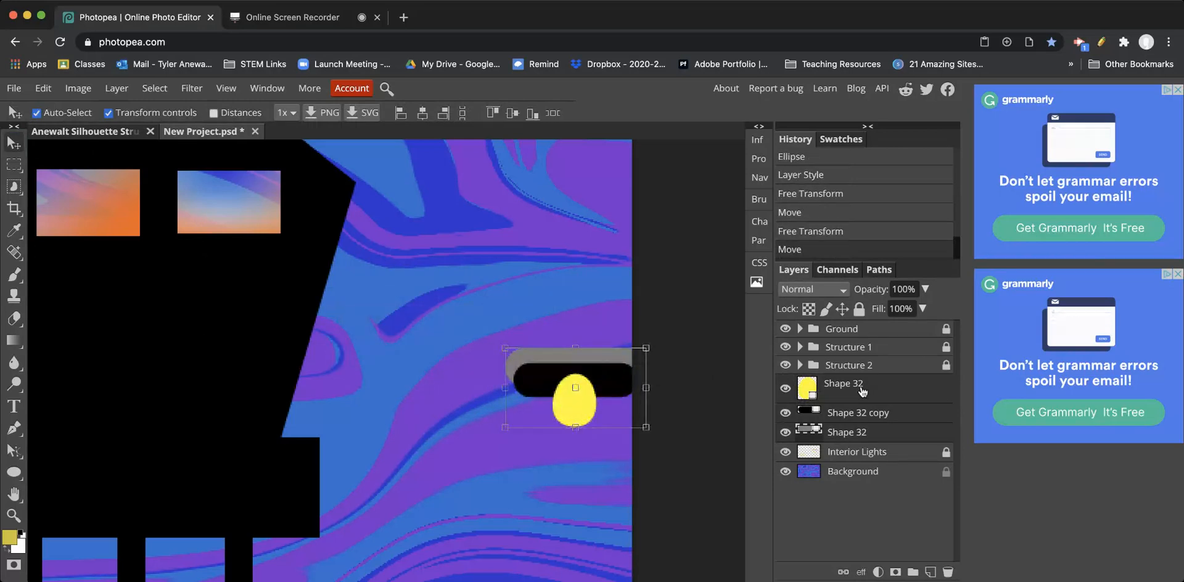
key(super+g)
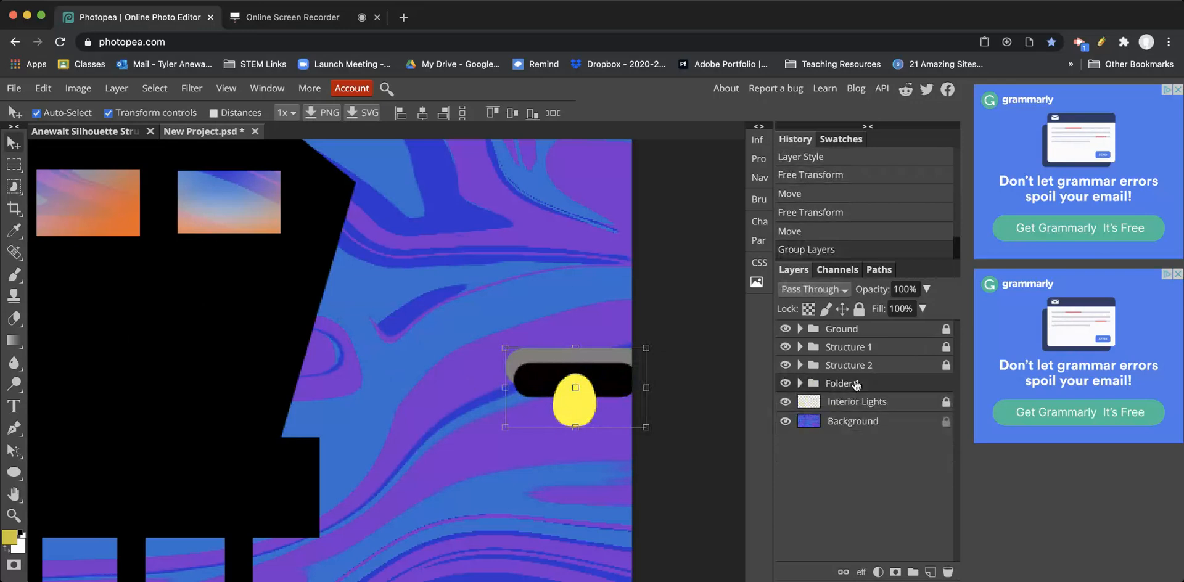
double_click(852, 384)
text(Light)
key(Return)
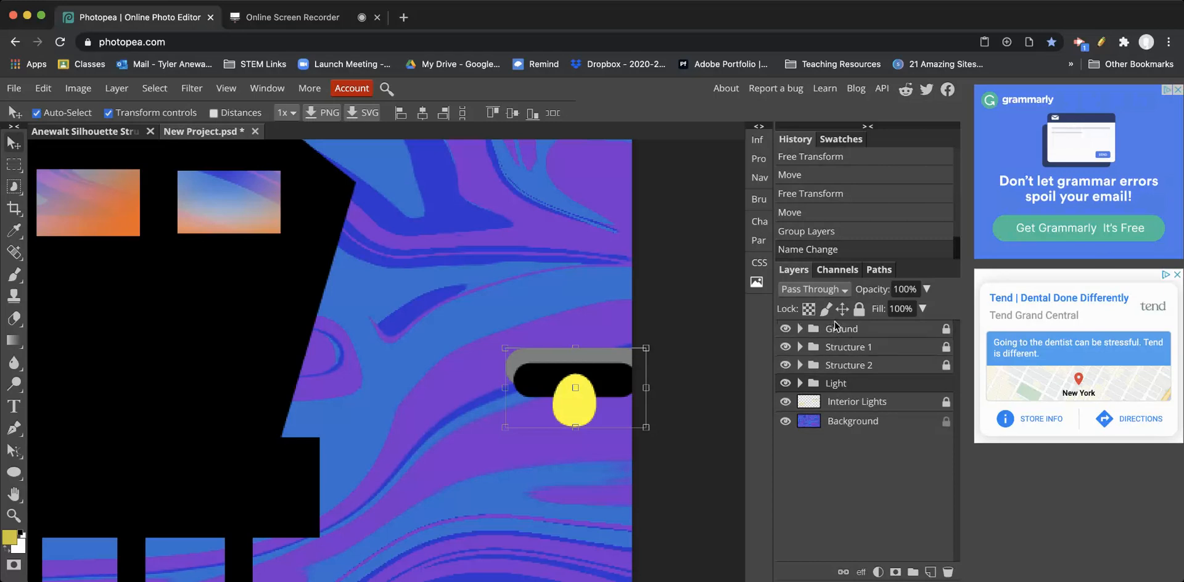
Step: Place the Light group at the top of the layer stack and move the lamp up toward the building
drag(831, 327, 828, 331)
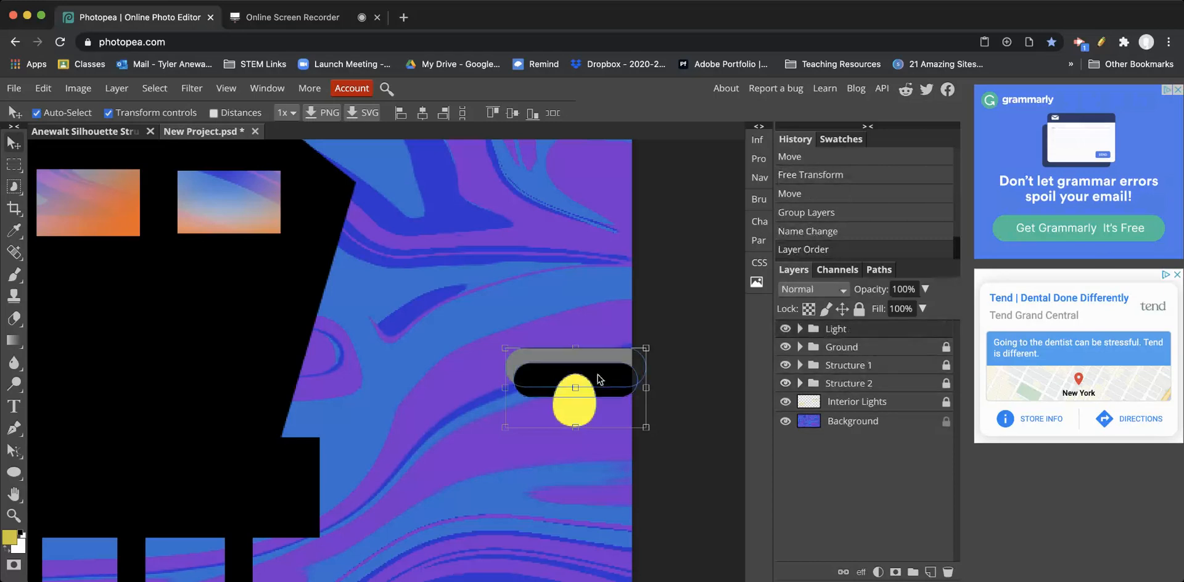
drag(603, 377, 524, 285)
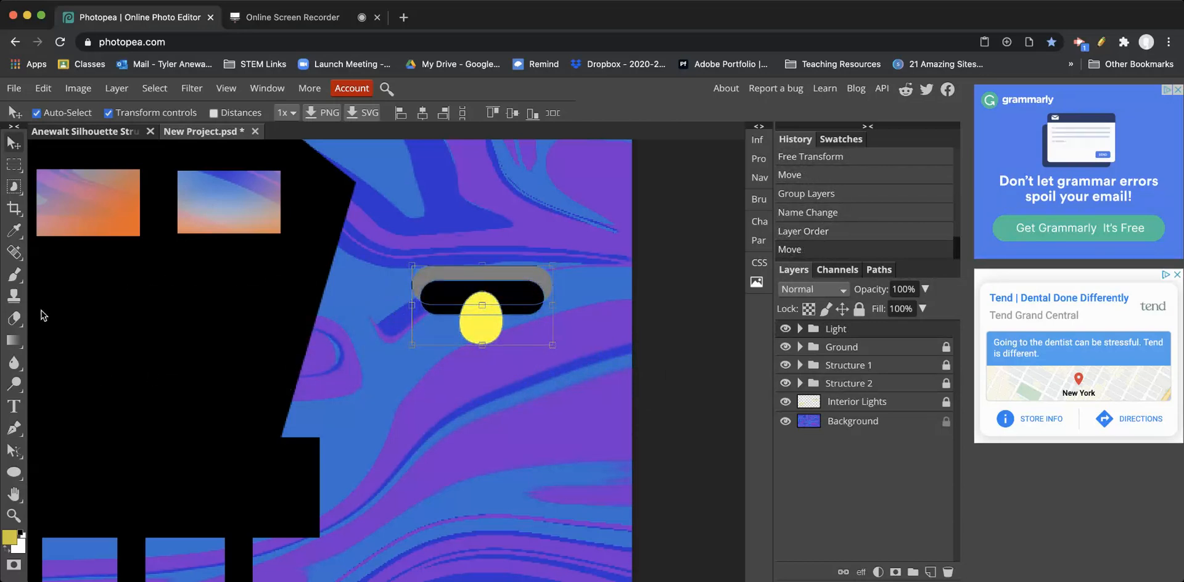
Step: Select a tall rectangle from the black pill downward, and edit the gradient to fade from yellow f5f315 to transparent, without its middle colour stop
click(16, 168)
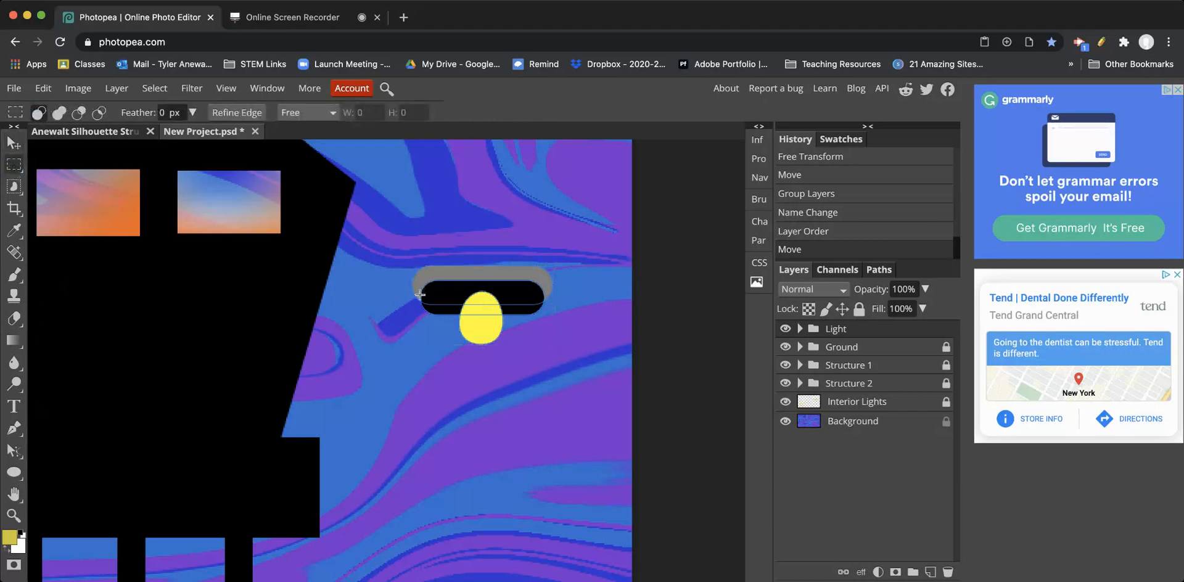
drag(418, 289, 547, 558)
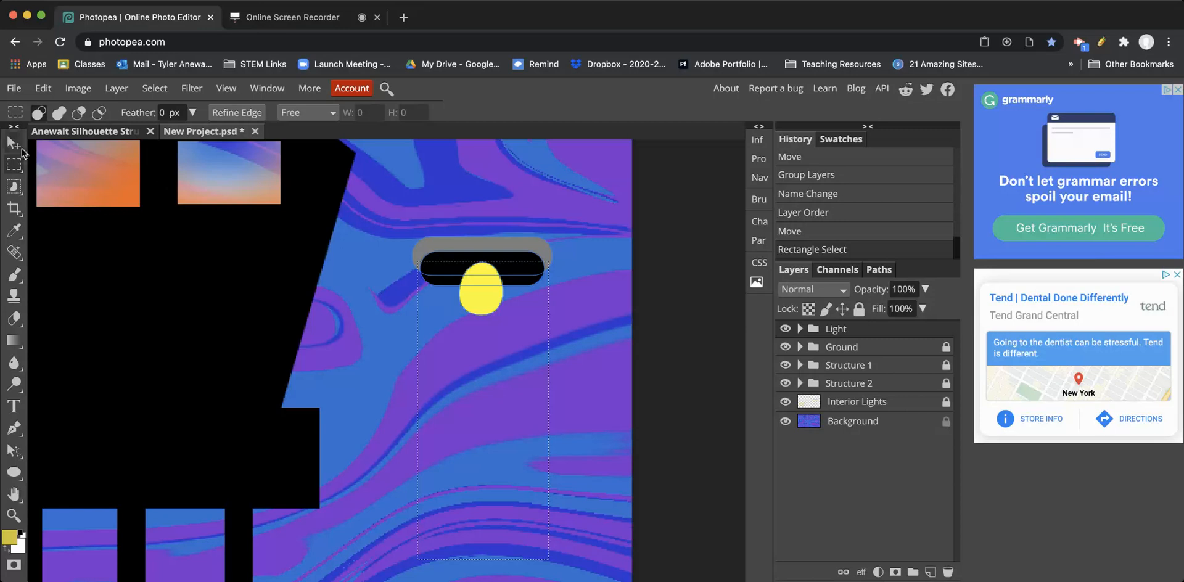
click(14, 341)
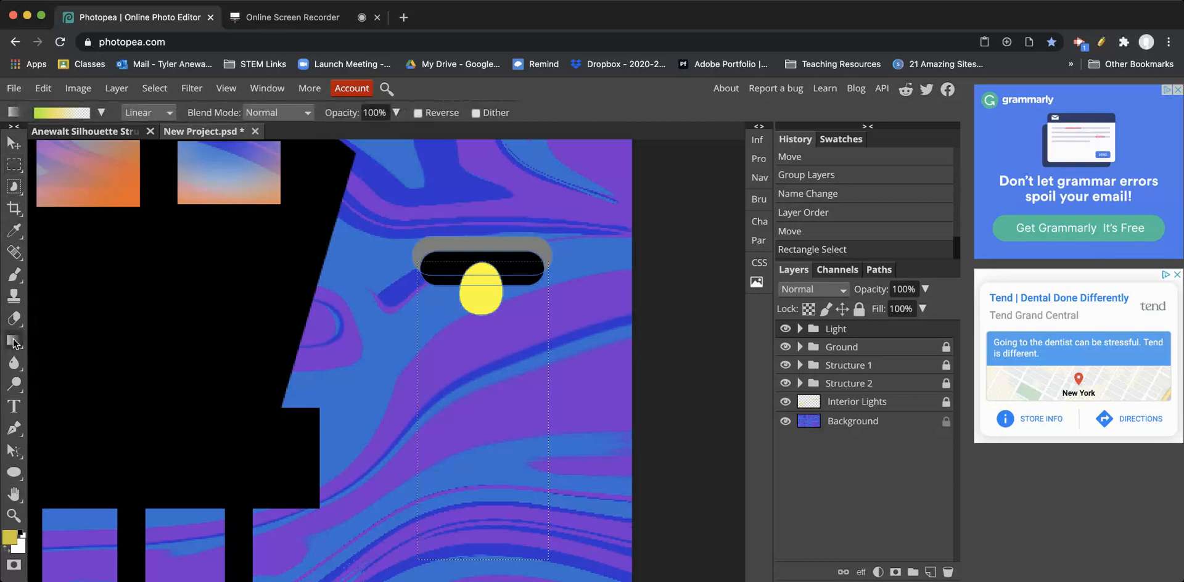
click(51, 115)
click(217, 341)
key(Delete)
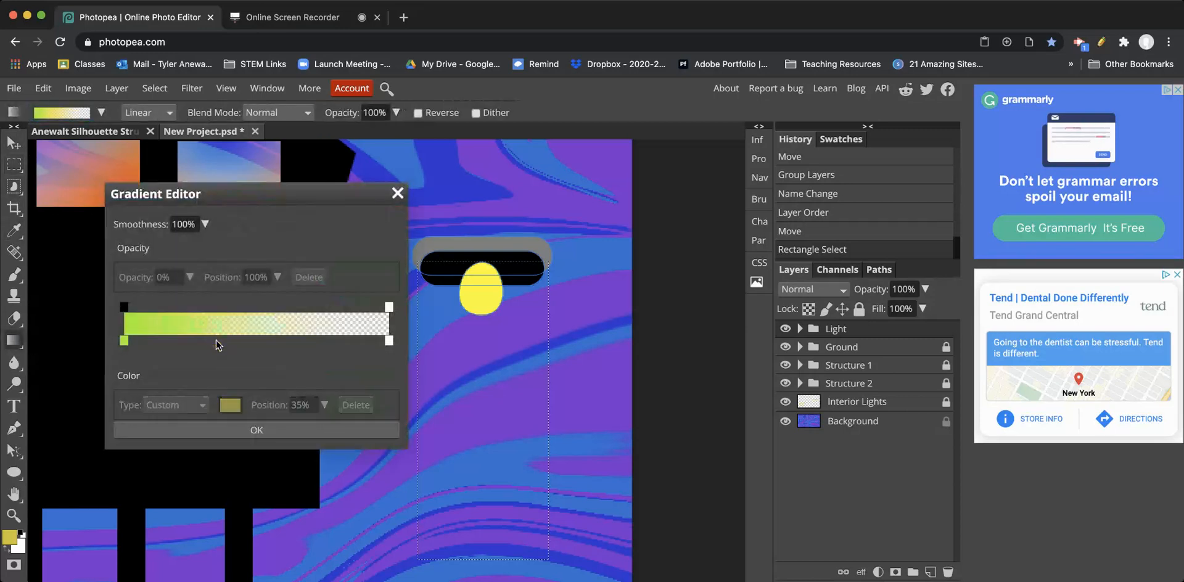
click(125, 344)
click(232, 407)
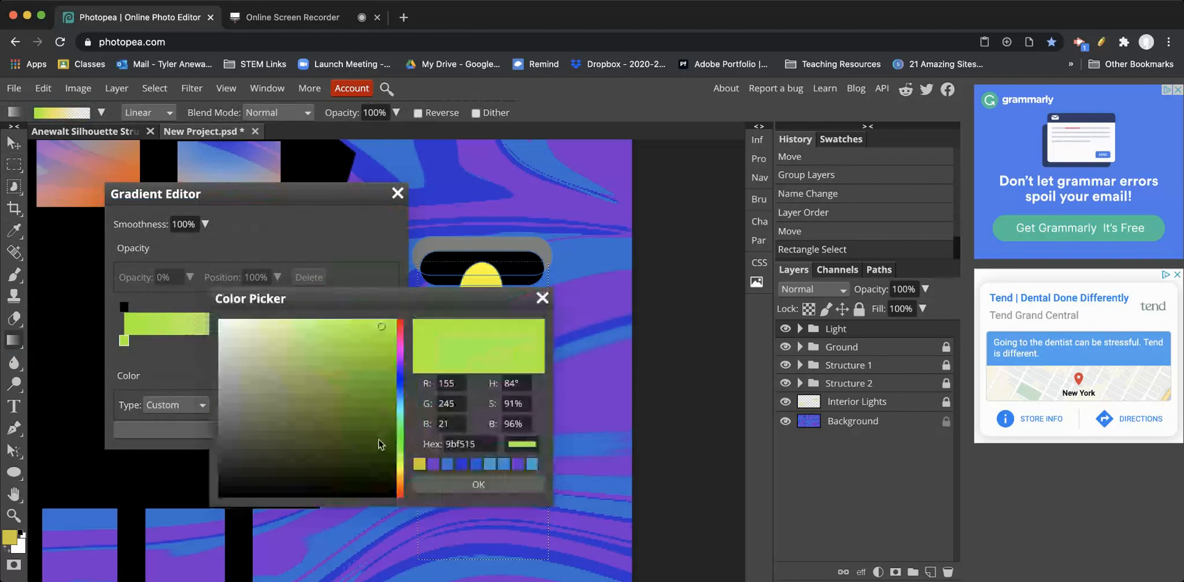
click(400, 469)
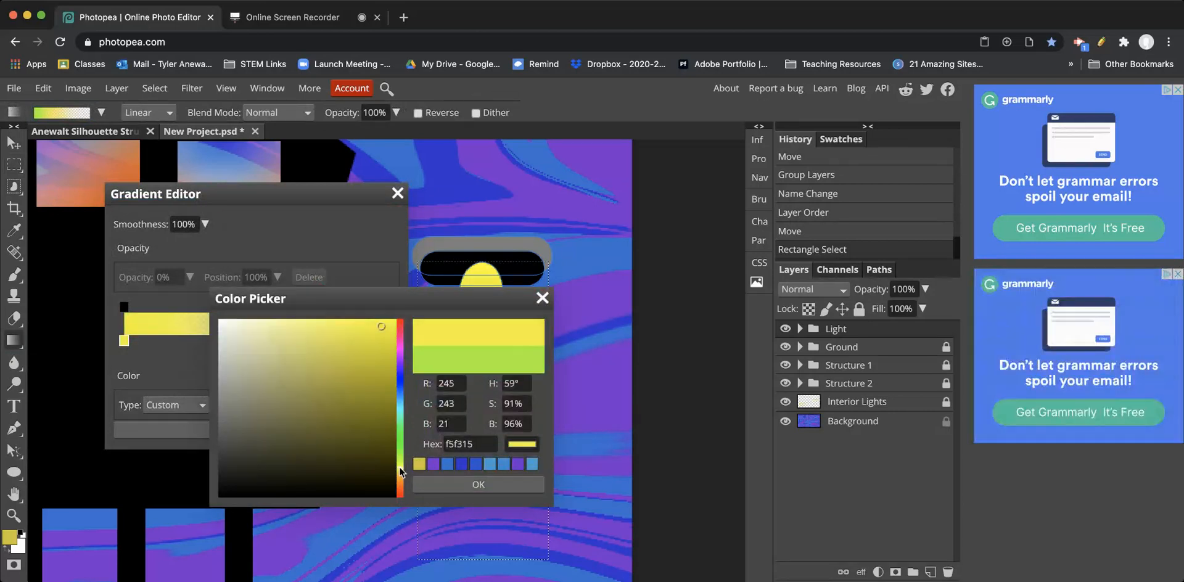
click(463, 485)
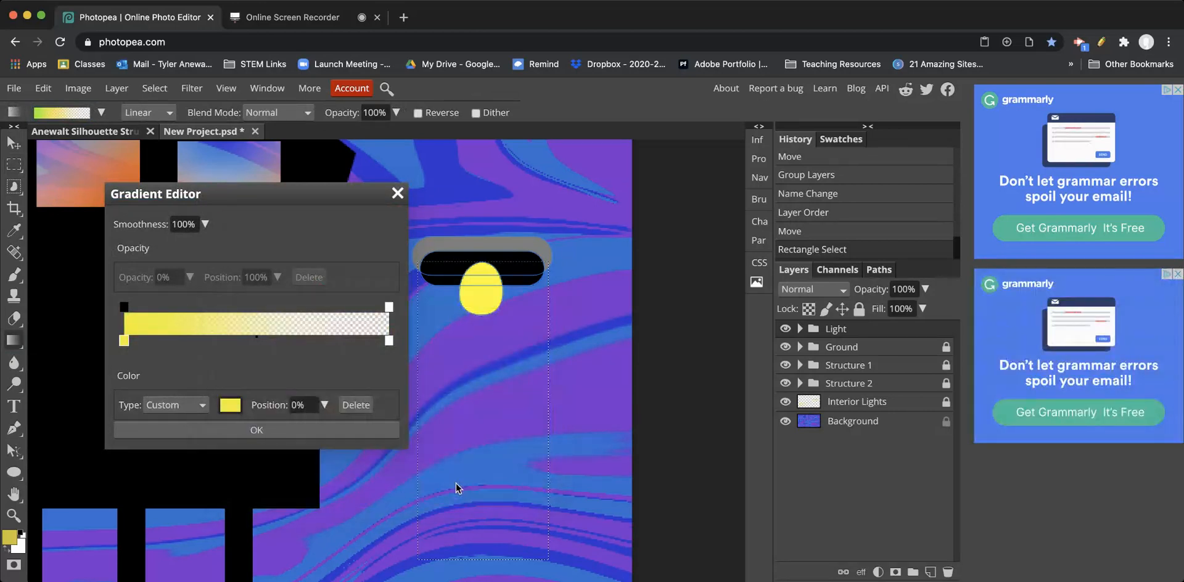
click(276, 432)
Step: Add a new layer at the bottom of the Light group and fill the rectangular selection with the yellow gradient fading downward
click(455, 269)
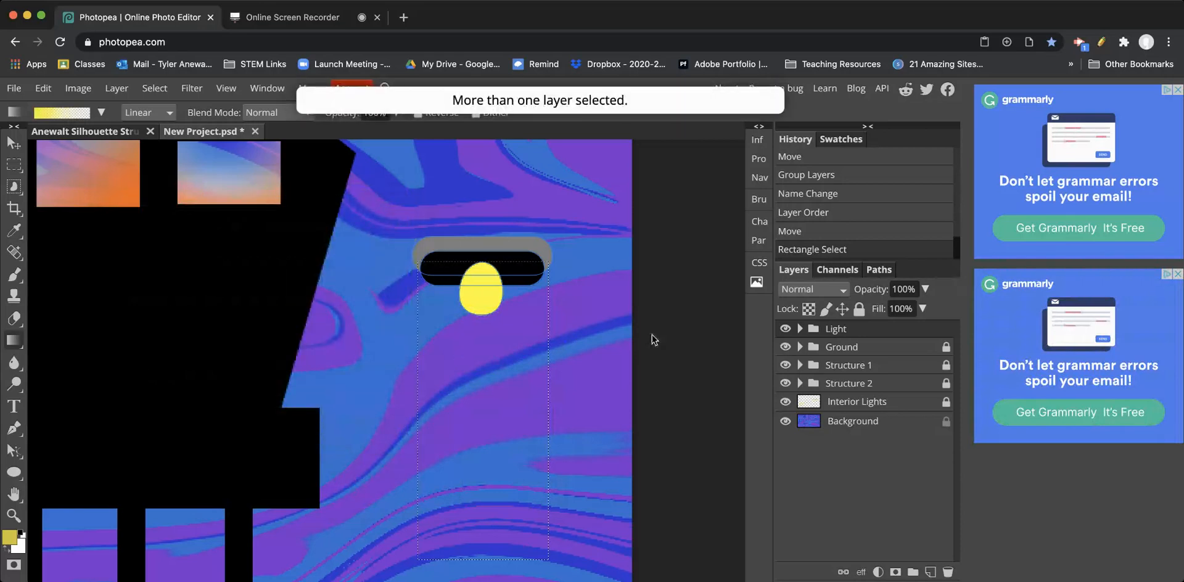
click(835, 329)
click(800, 329)
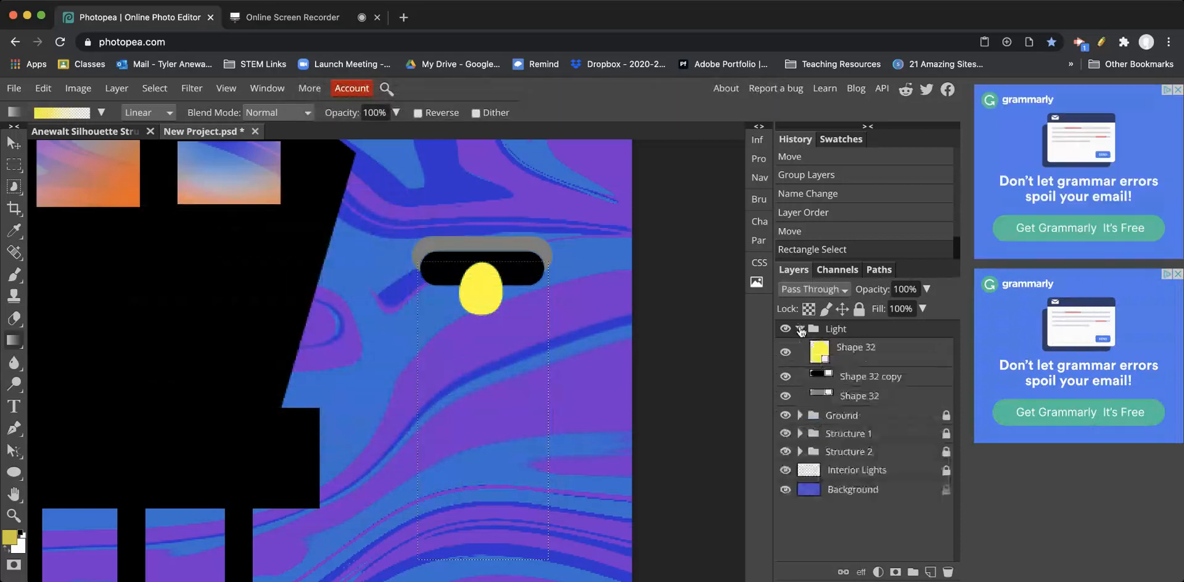
click(929, 571)
drag(864, 350, 868, 426)
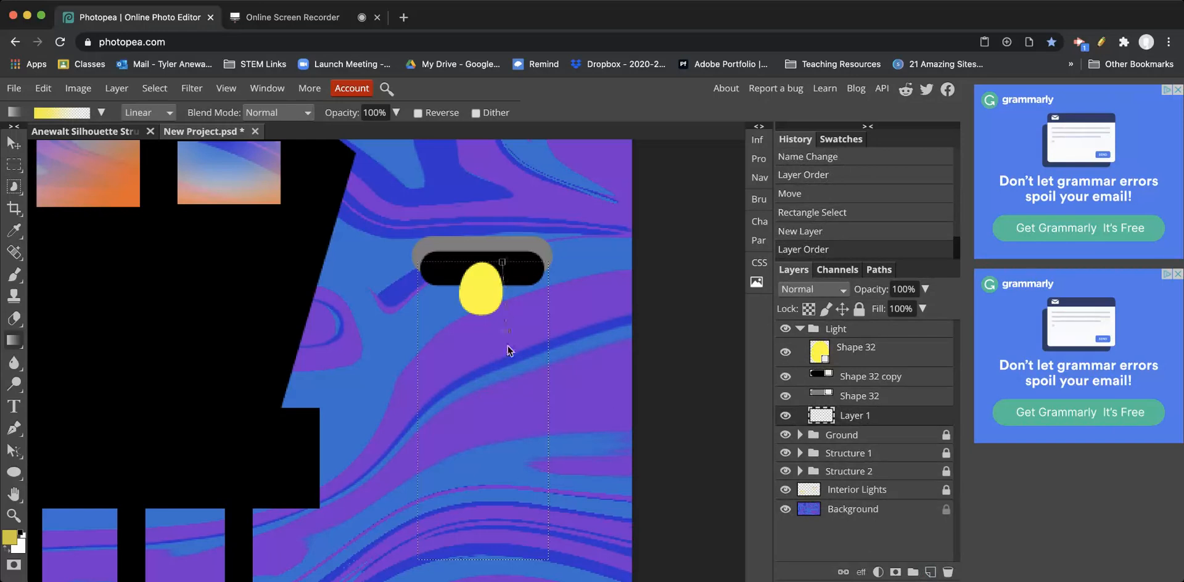
drag(521, 549, 492, 561)
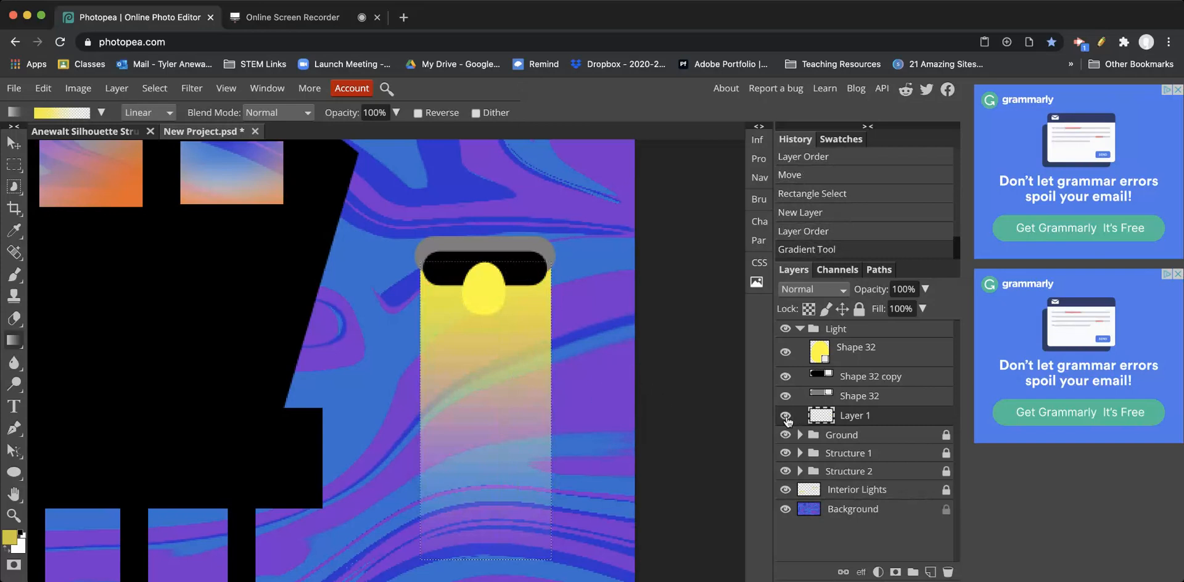
click(786, 418)
click(786, 417)
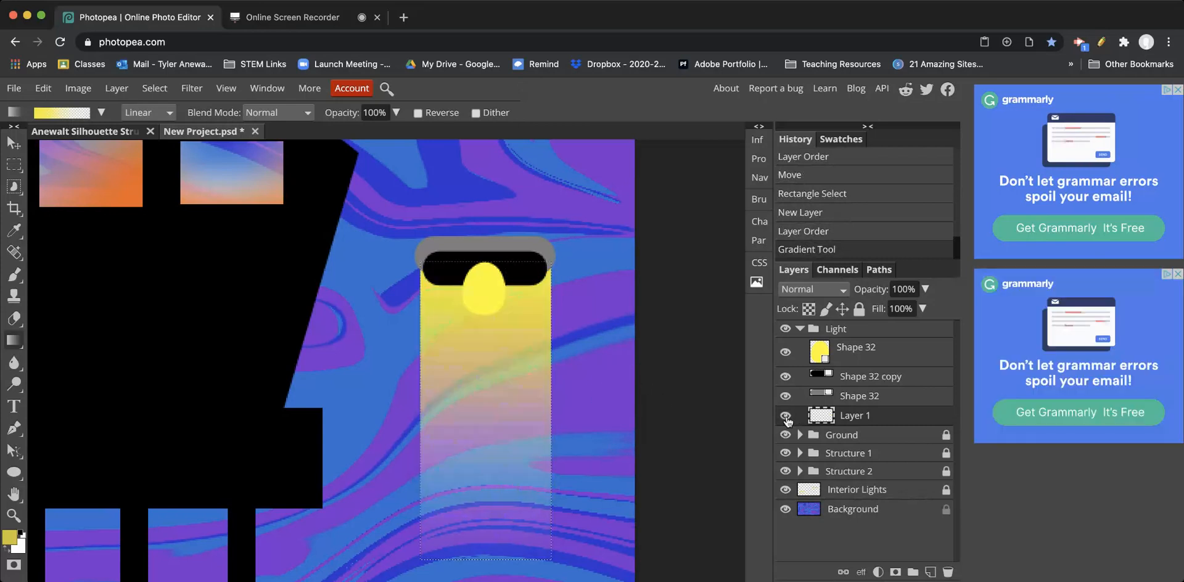
click(13, 143)
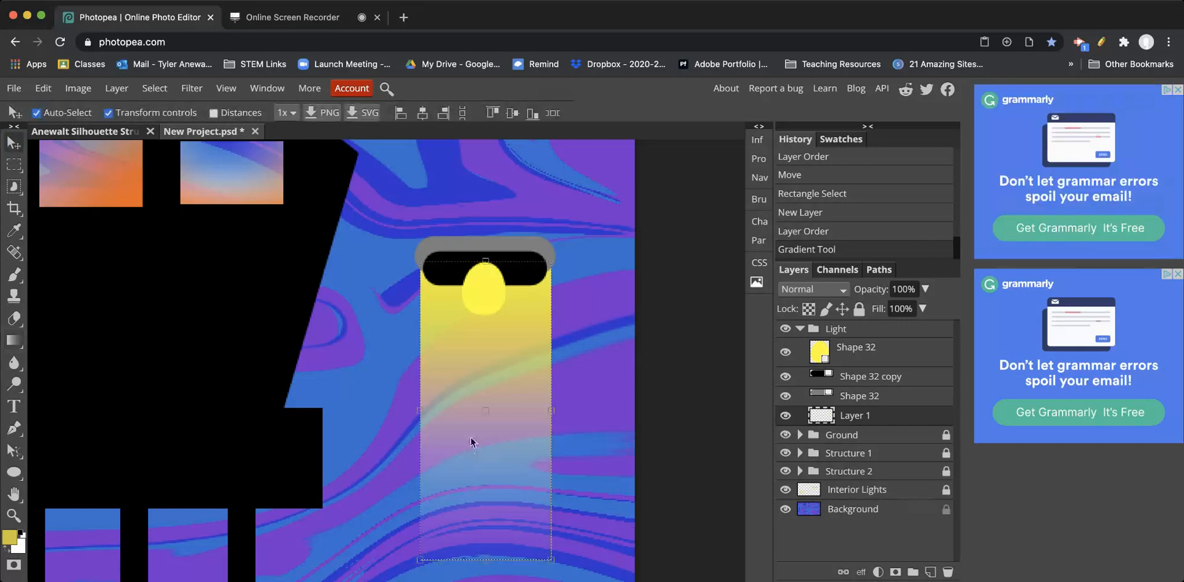
click(44, 90)
mouse_move(73, 91)
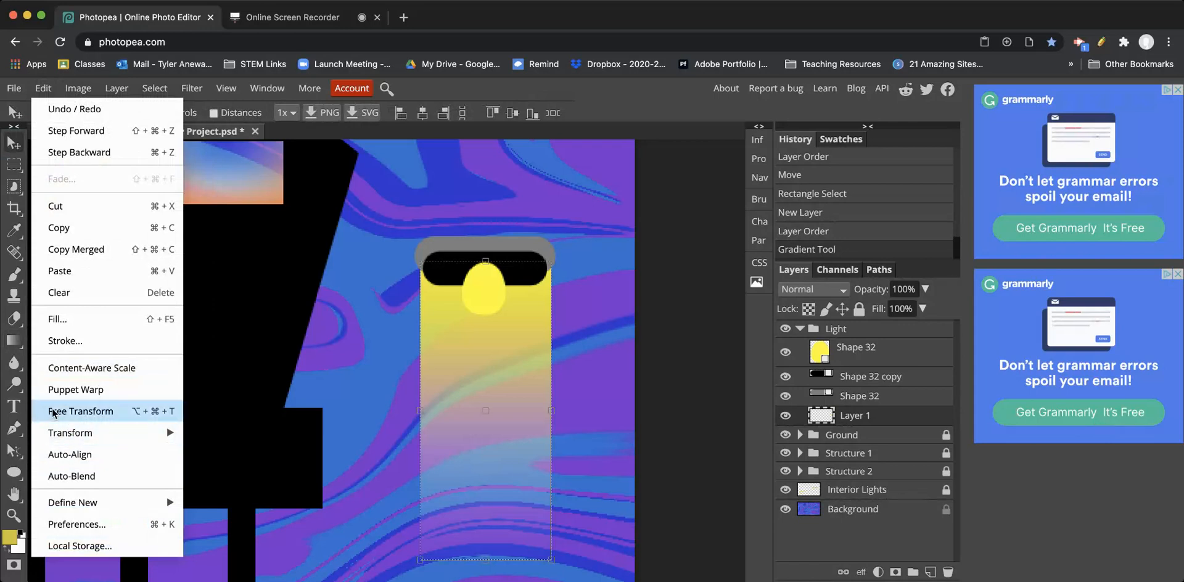
mouse_move(52, 433)
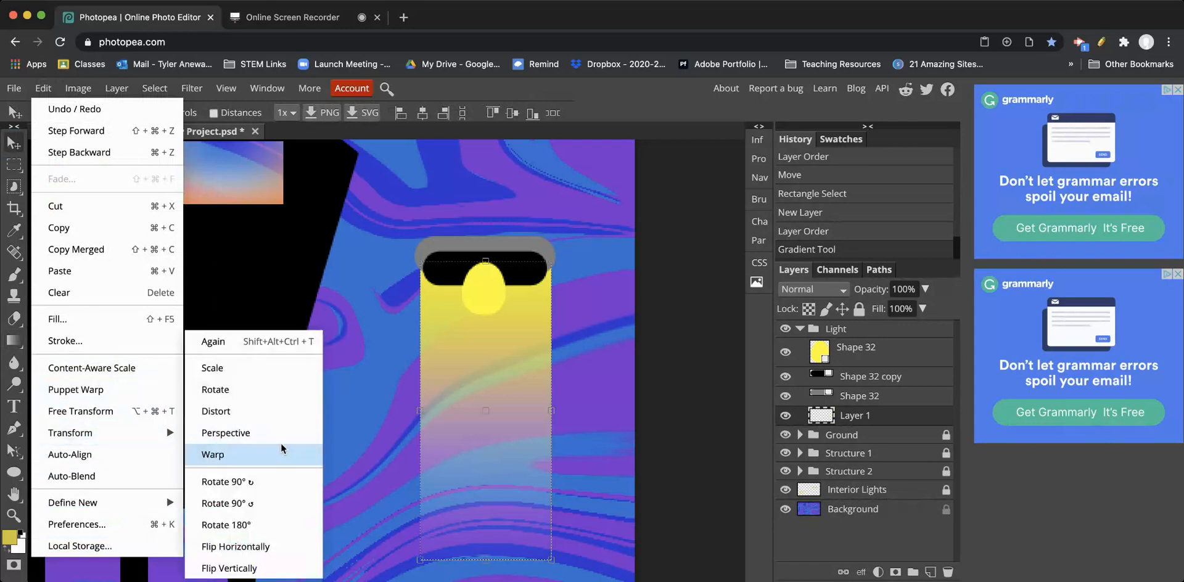
click(271, 411)
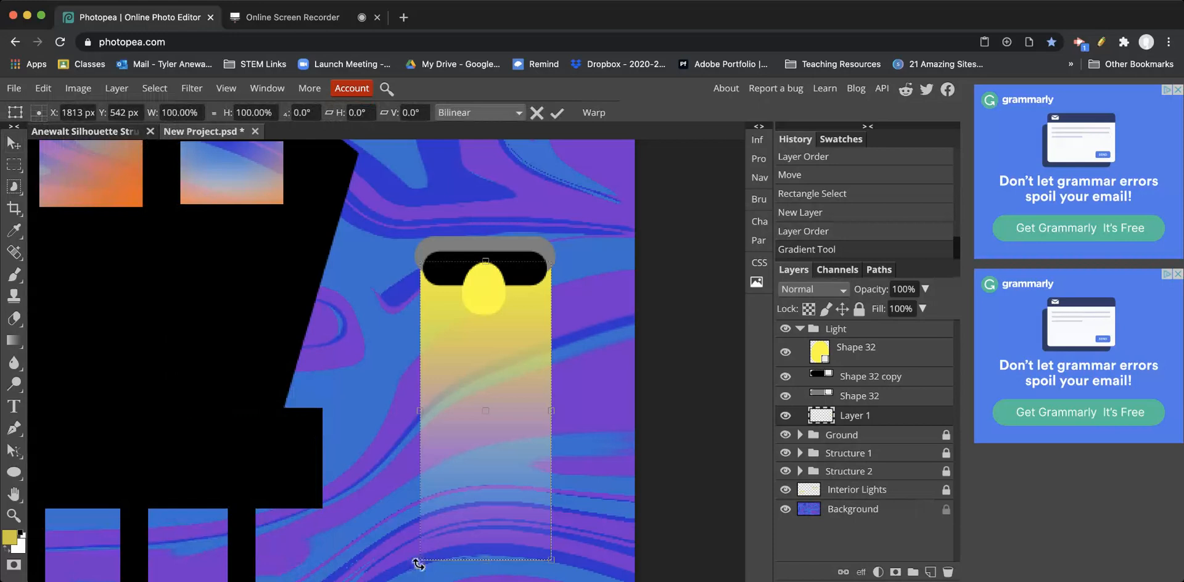
drag(412, 562, 349, 552)
key(super+z)
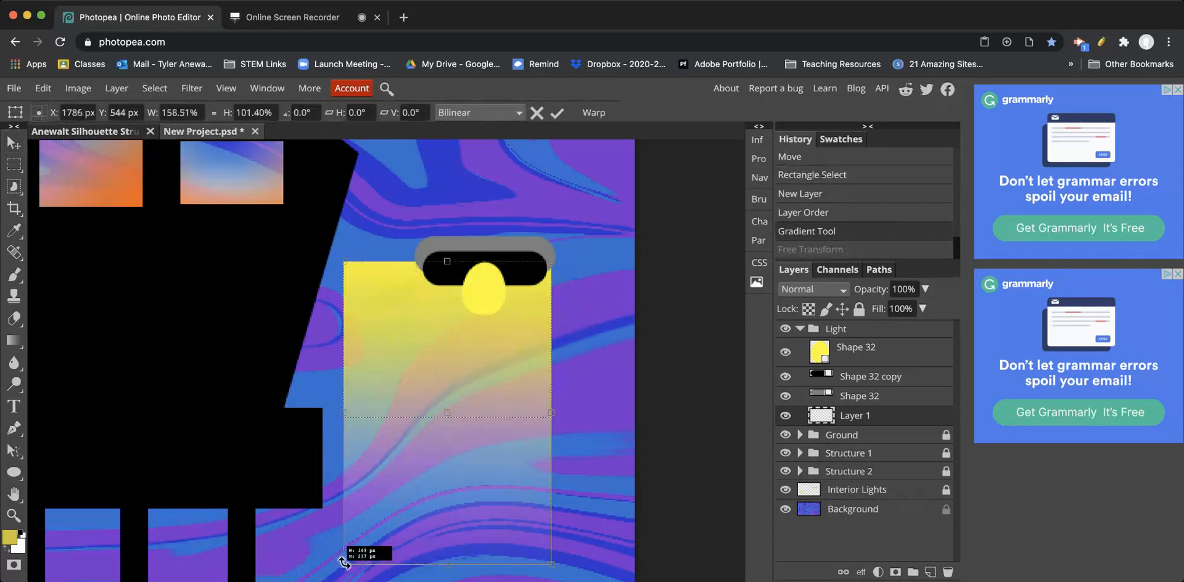
key(Escape)
Step: Distort the gradient rectangle by spreading its two lower corners outward into a wide light beam, and apply the transform
click(43, 89)
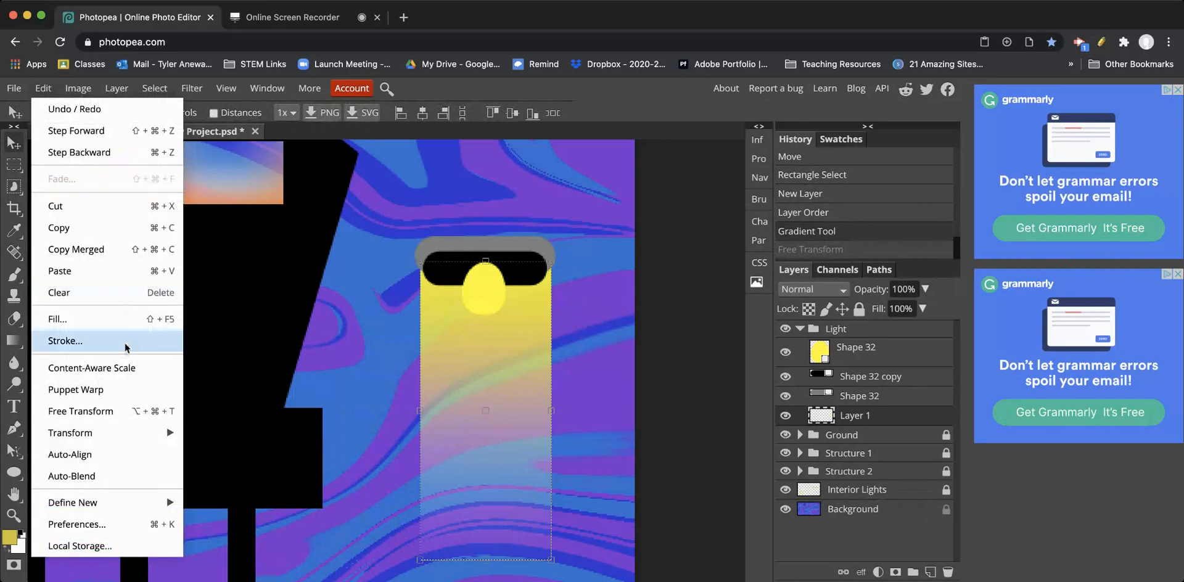
mouse_move(113, 432)
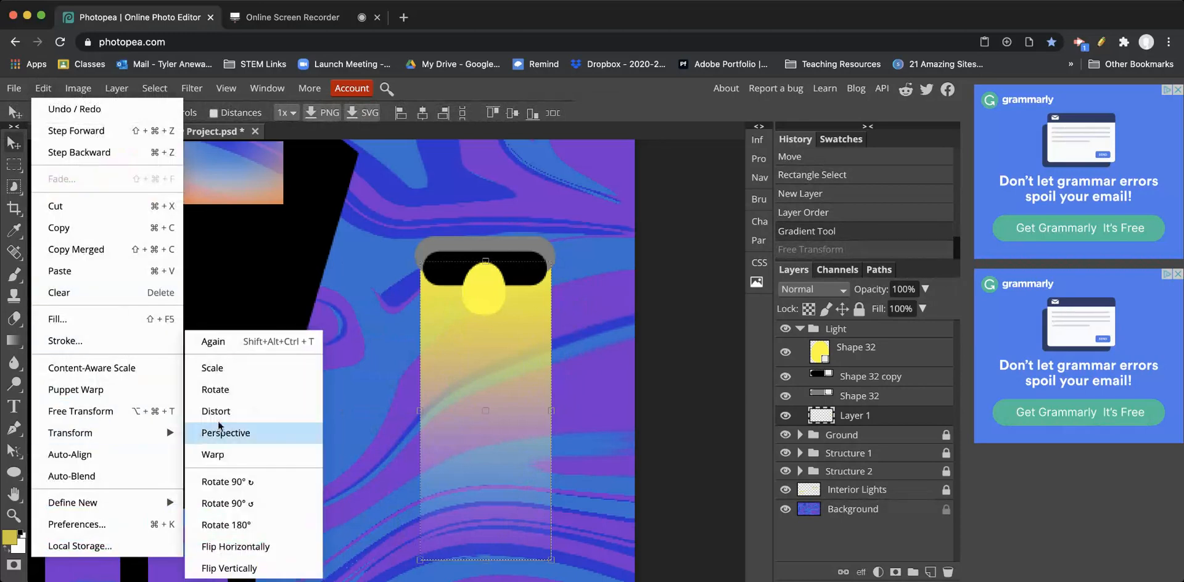
click(224, 413)
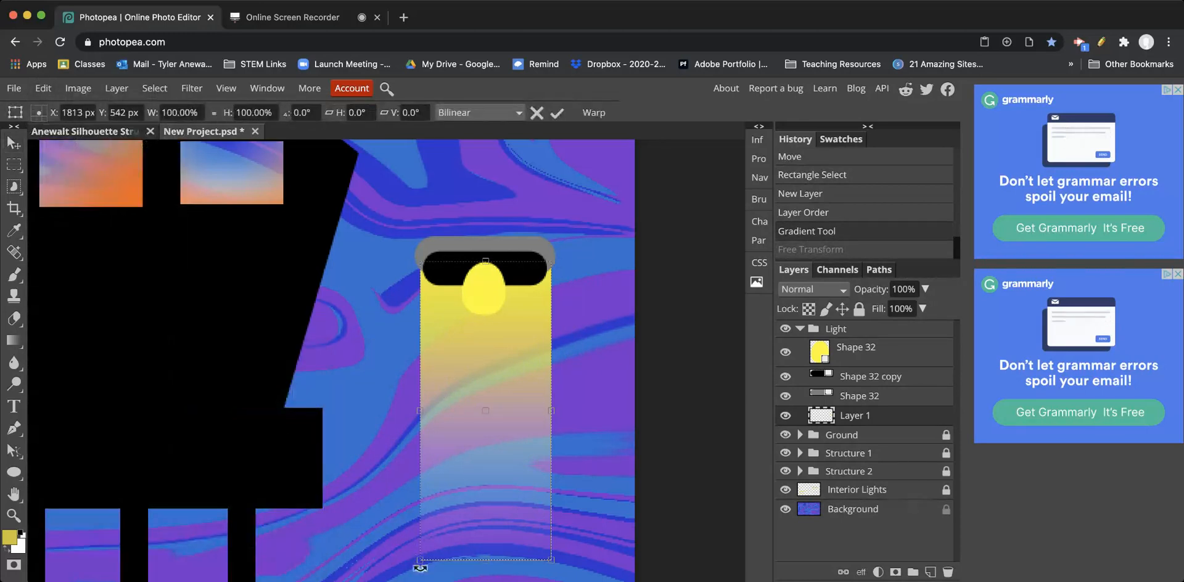
drag(420, 561, 233, 551)
drag(551, 559, 707, 565)
drag(473, 559, 475, 568)
drag(488, 396, 491, 397)
click(18, 146)
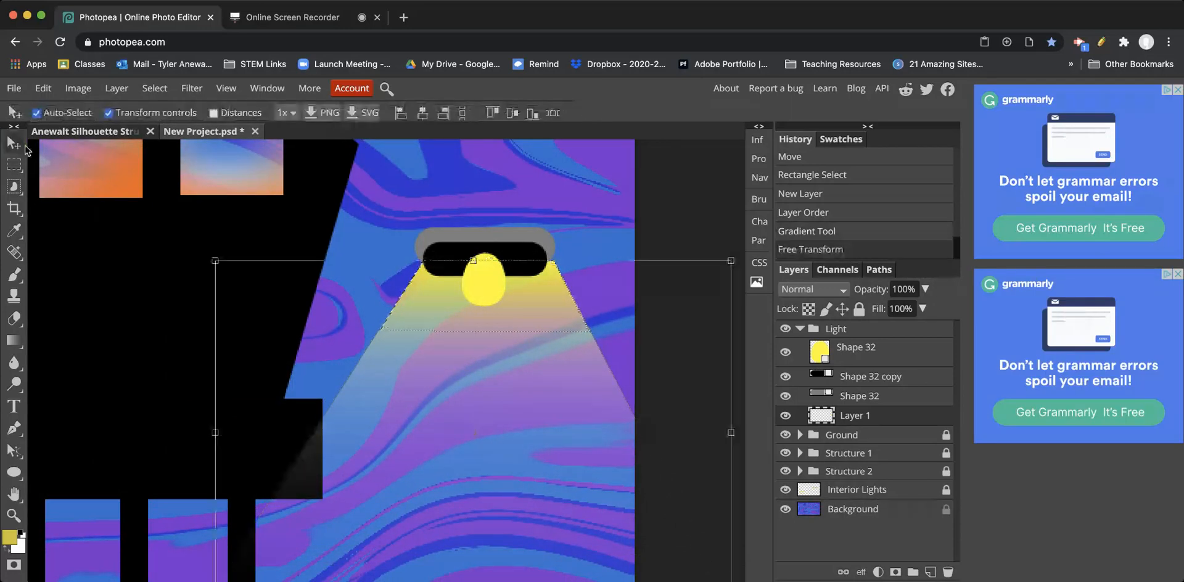
Step: Shift the yellow bulb slightly lower, keeping it centred on the black pill
click(501, 181)
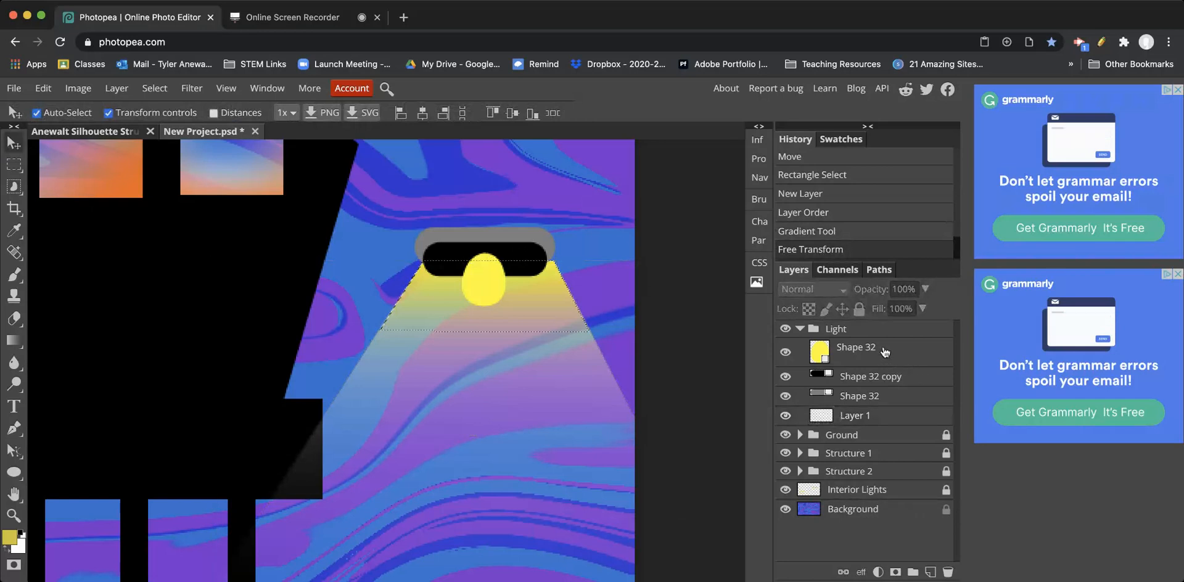
click(800, 328)
click(837, 330)
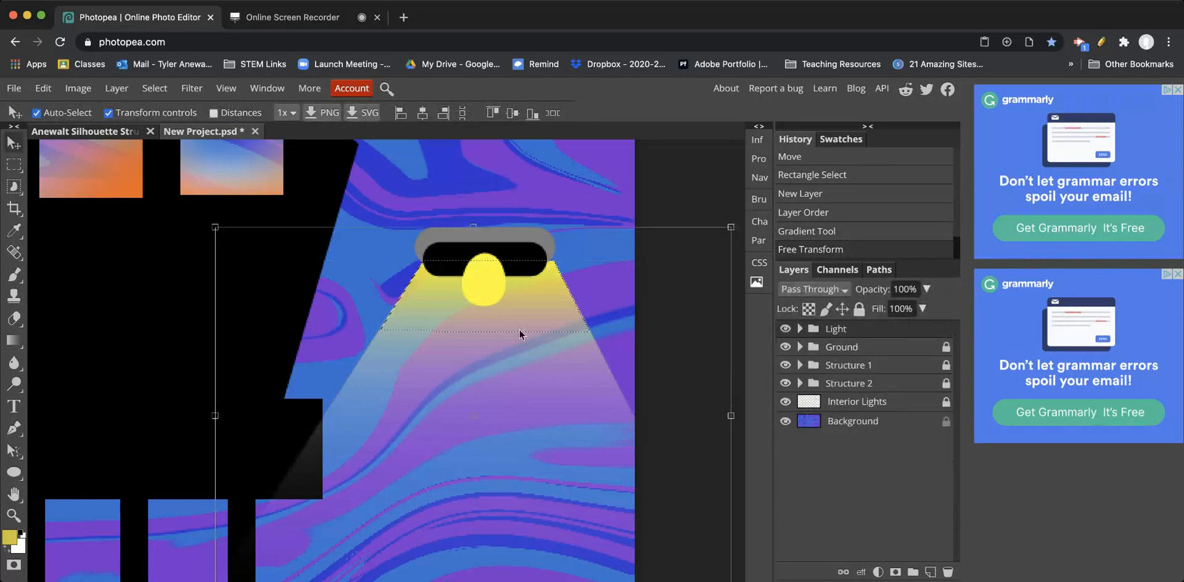
mouse_move(487, 279)
mouse_down()
mouse_move(480, 260)
mouse_move(484, 282)
mouse_up()
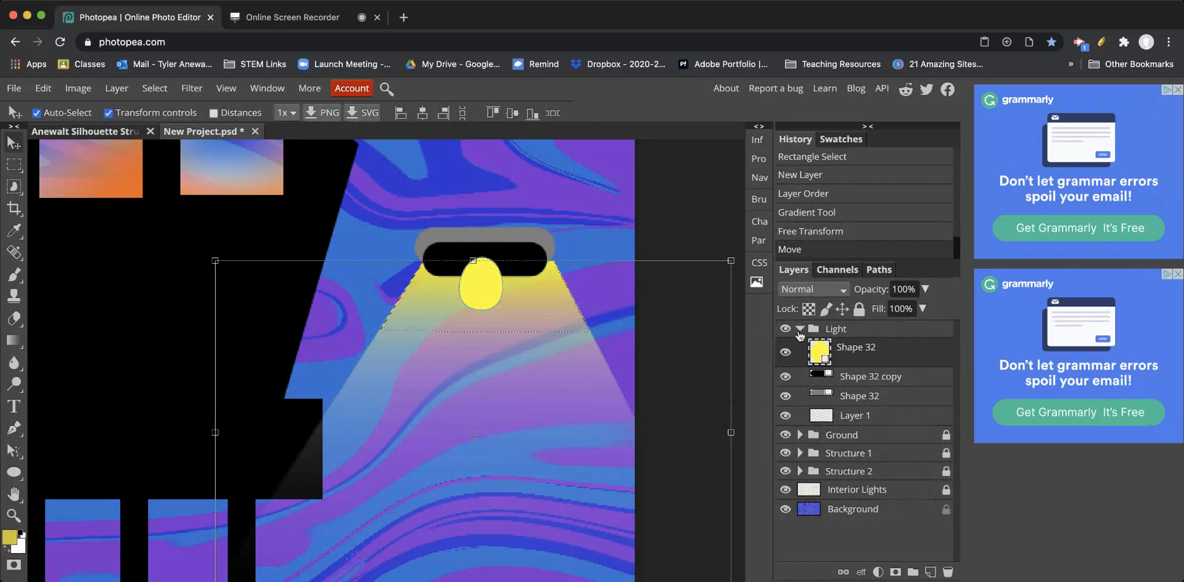
key(super+a)
drag(522, 255, 527, 256)
Step: Move the whole Light group, including the beam, up and slightly left
click(870, 332)
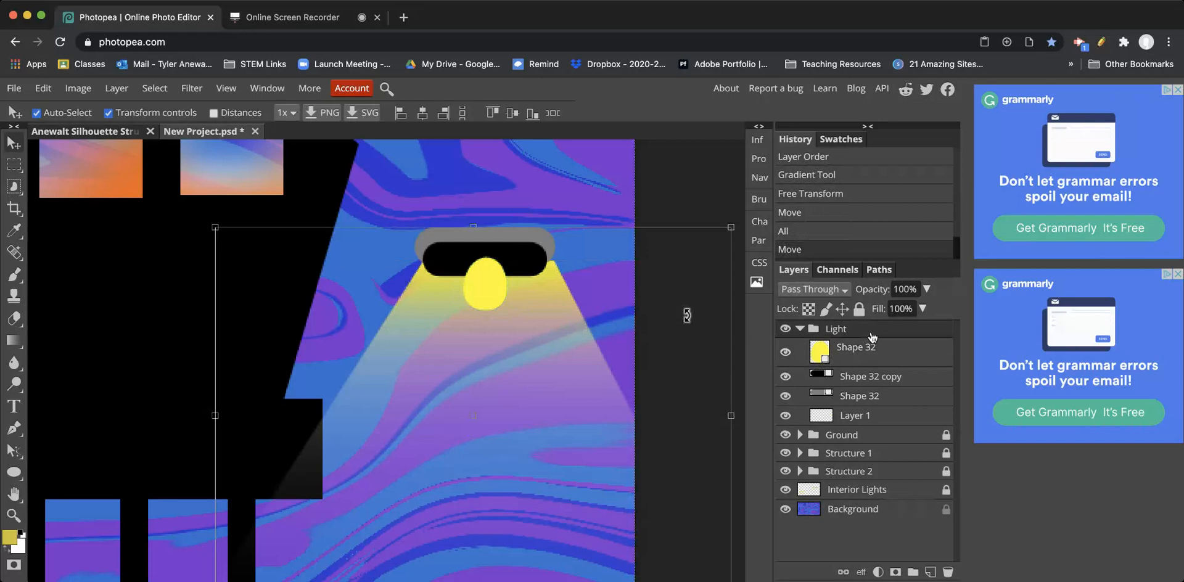
key(super+a)
drag(539, 256, 455, 208)
Step: Merge all layers inside the Light group into one and move the lamp left so it overlaps the building's edge
click(534, 239)
click(860, 350)
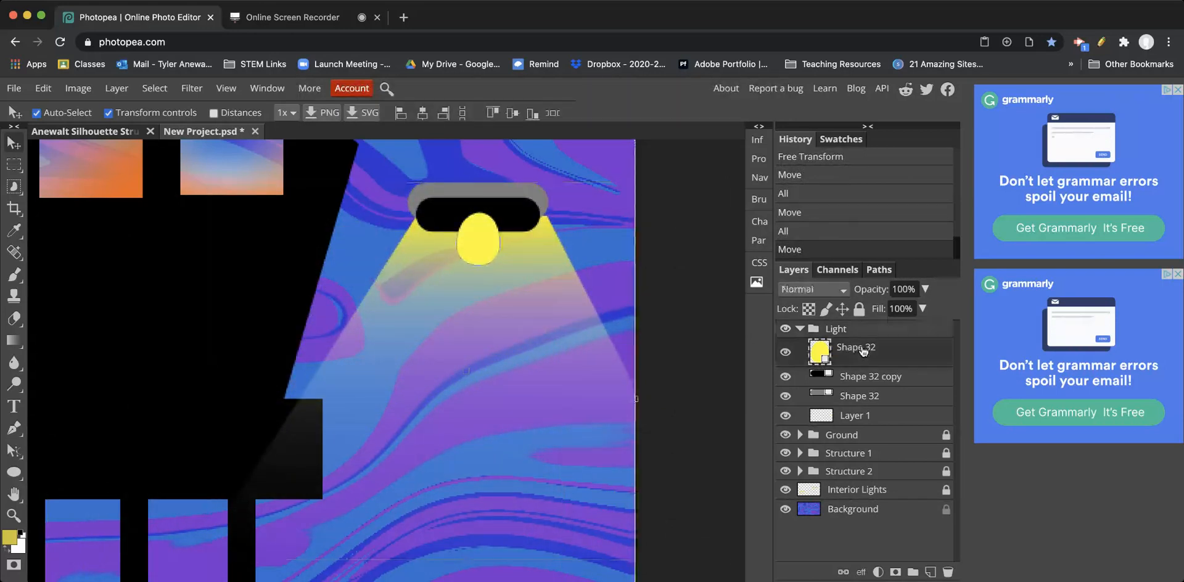
click(860, 414)
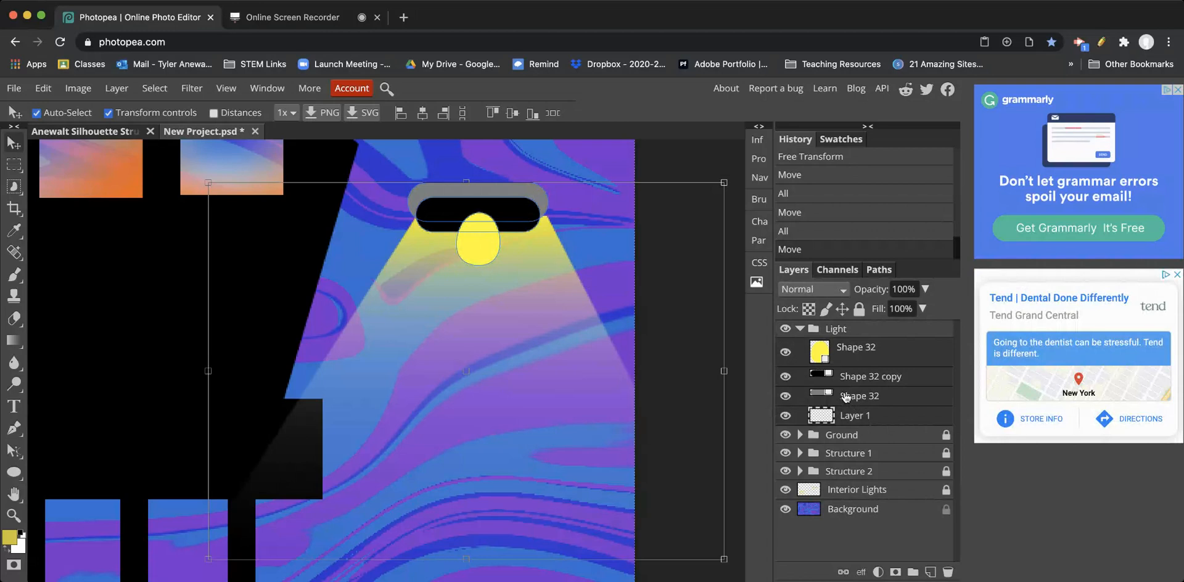
key(ctrl+e)
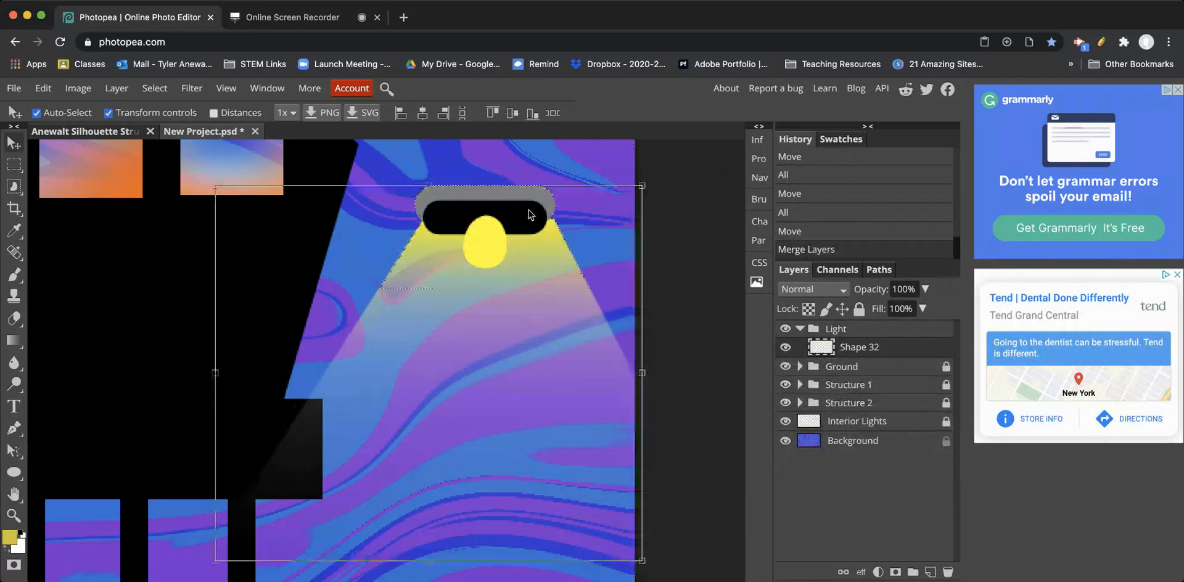
drag(512, 212, 393, 204)
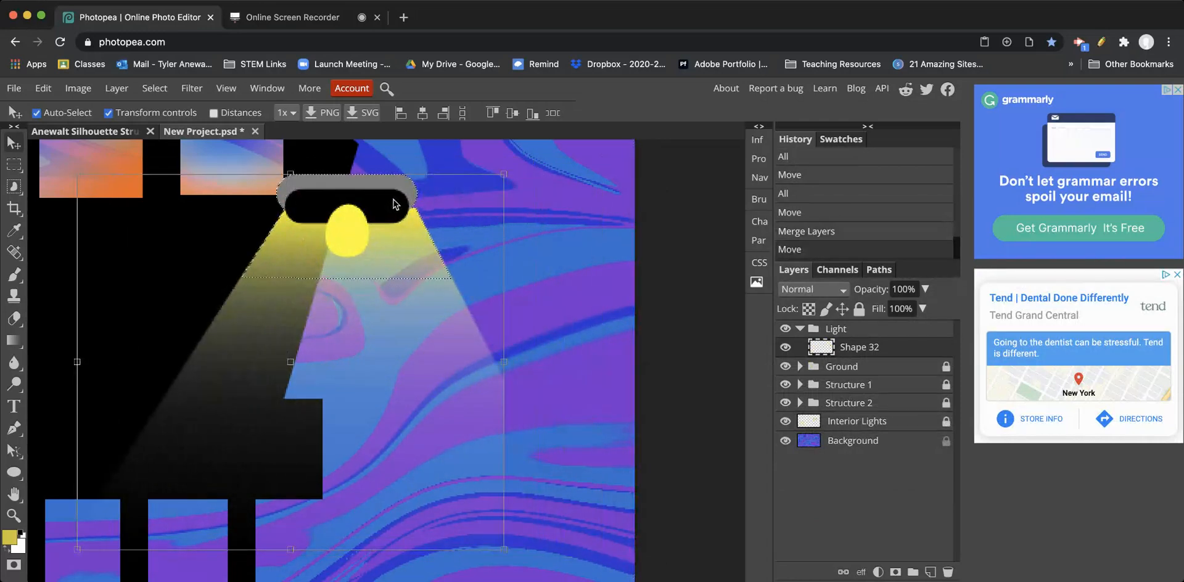
Step: Undo the layer merge, the lamp moves and the beam distortion, returning to the straight gradient rectangle
key(super+z)
key(super+z)
key(super+z)
key(super+z)
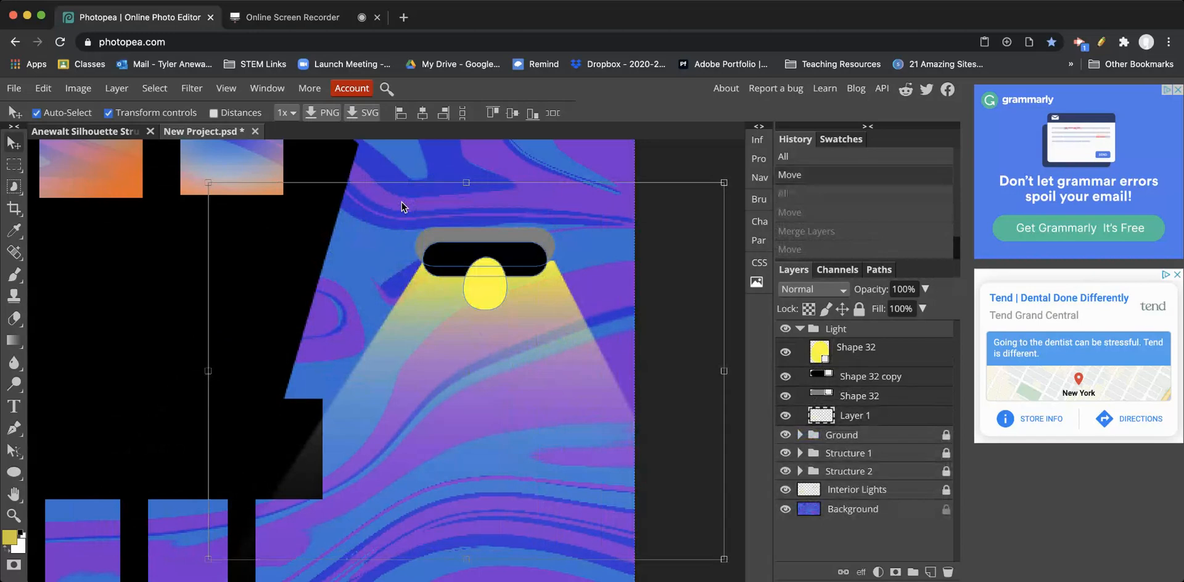
key(super+z)
key(super+z)
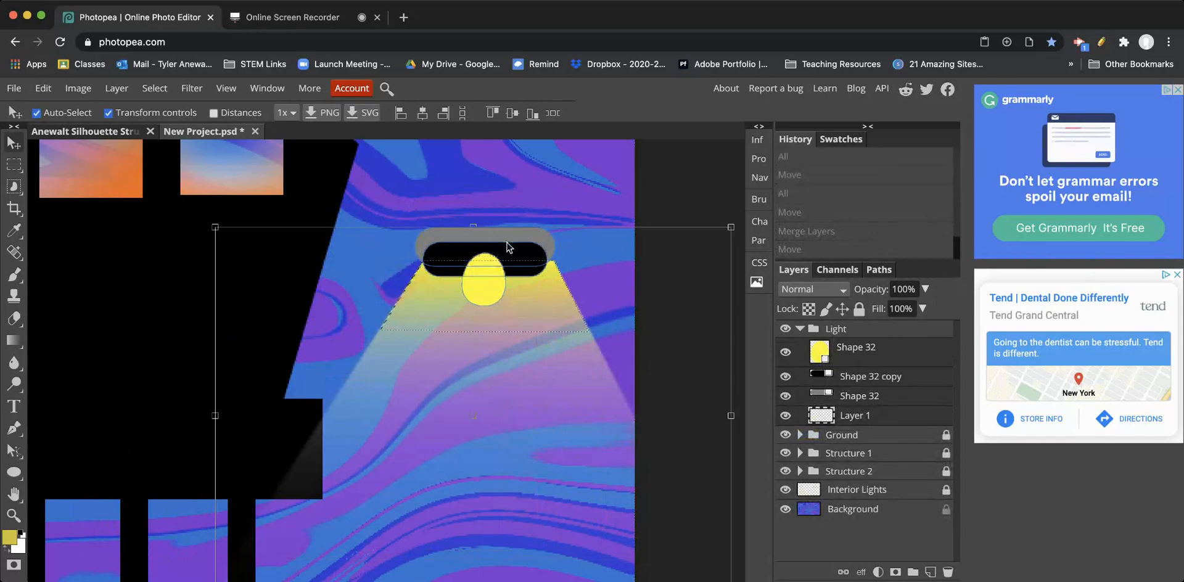
key(super+z)
mouse_move(511, 249)
mouse_down()
mouse_move(480, 241)
mouse_move(503, 244)
mouse_up()
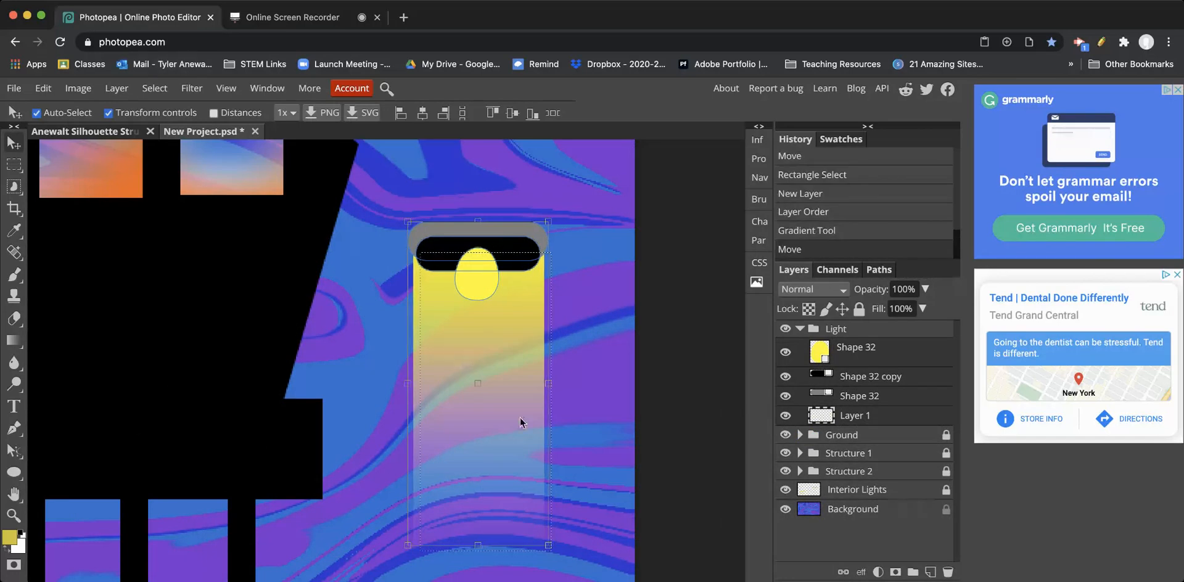
click(879, 419)
double_click(879, 420)
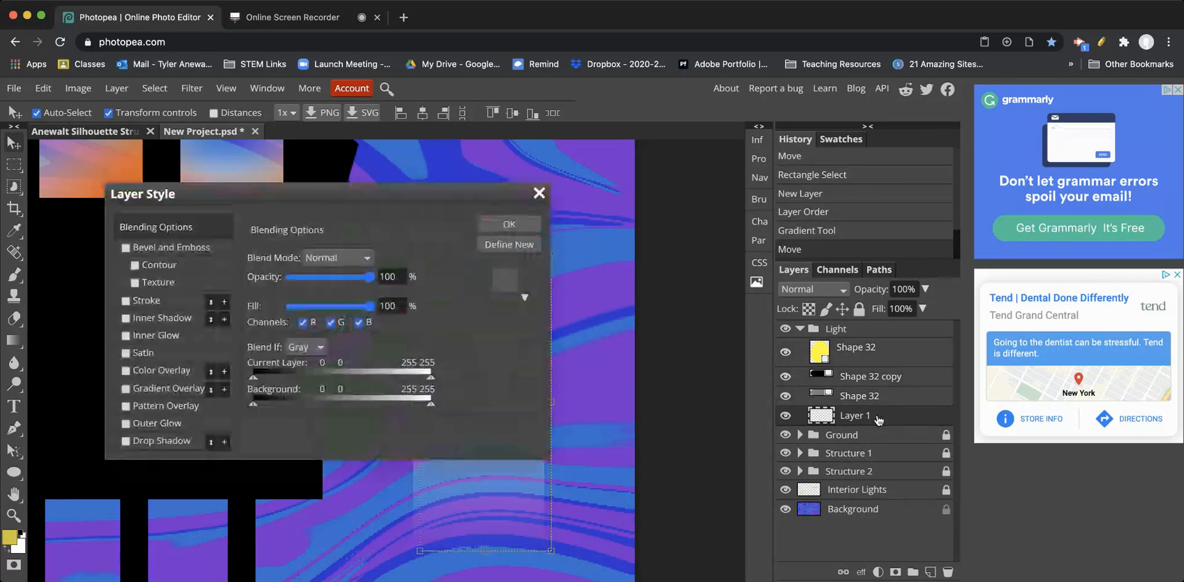
double_click(878, 420)
click(540, 194)
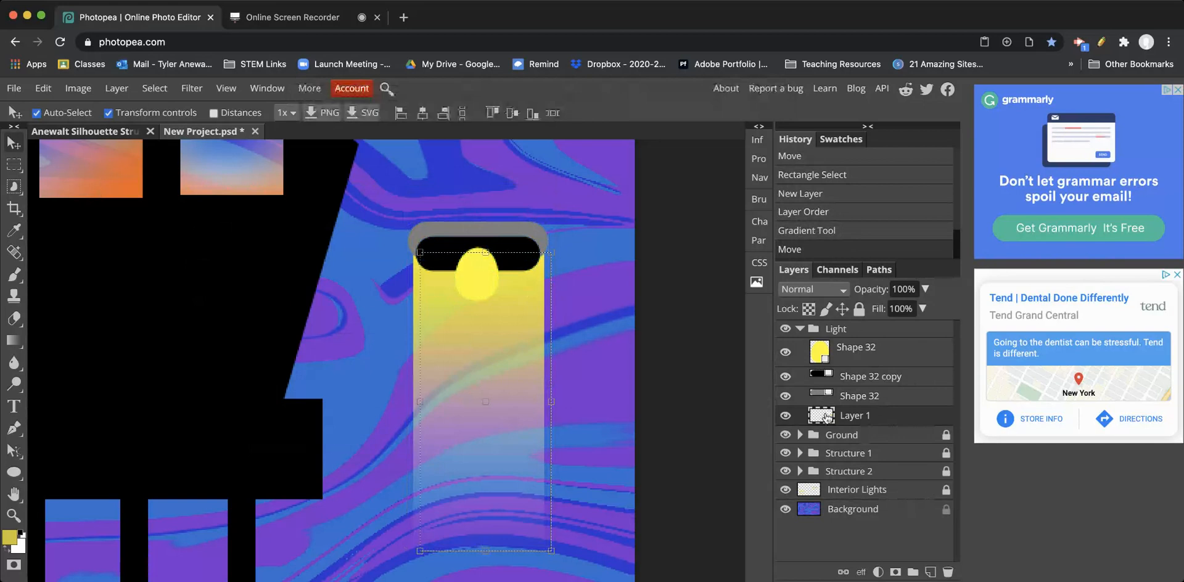
Step: Try to distort the gradient rectangle on Layer 1 by pulling its two lower corners far outward
click(50, 91)
mouse_move(95, 435)
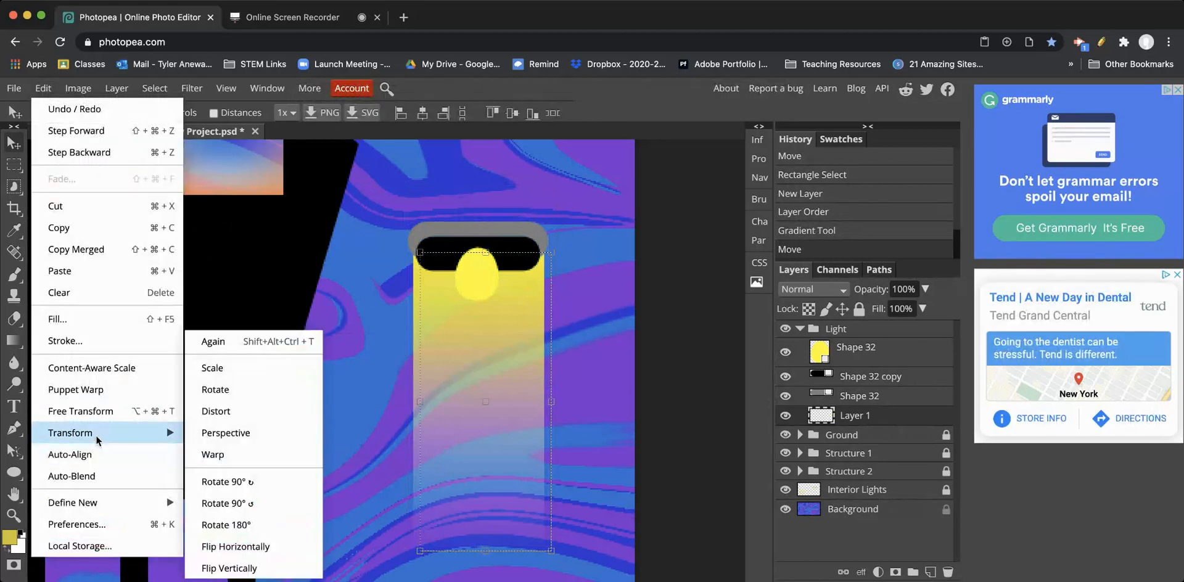
click(250, 413)
drag(420, 550, 271, 561)
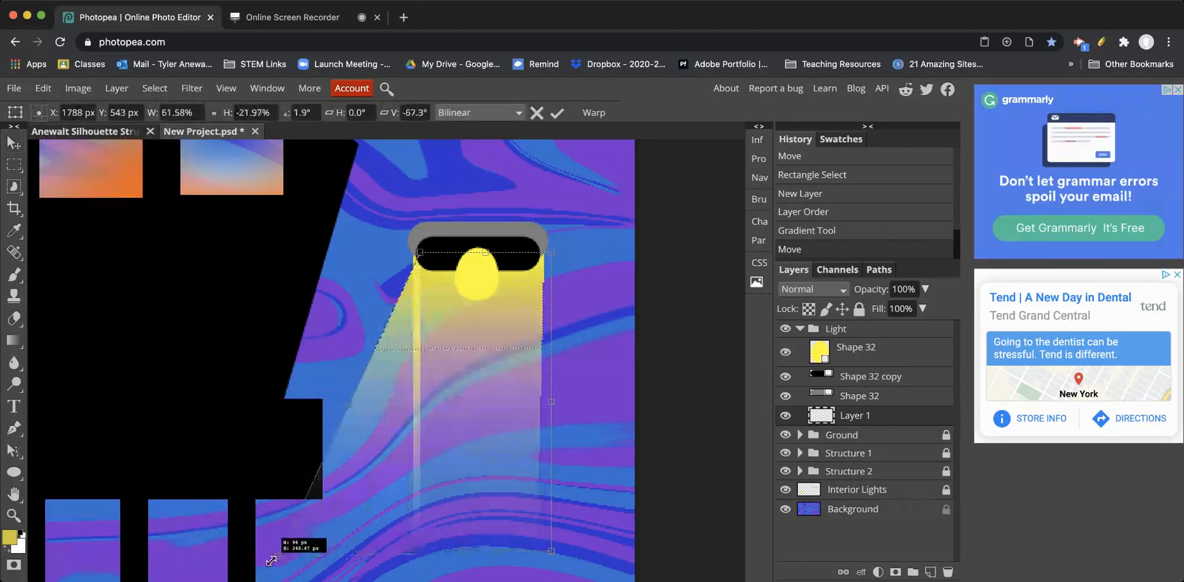
drag(550, 551, 675, 553)
key(Escape)
key(ctrl+z)
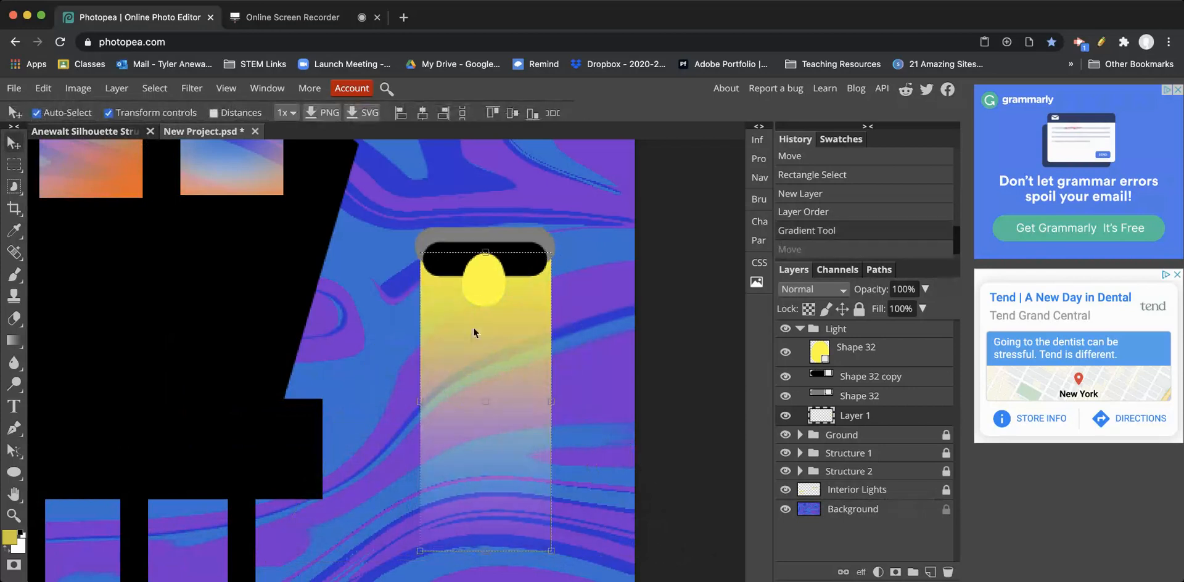
Step: Distort the gradient rectangle on Layer 1 by spreading its two lower corners outward into a light beam, and apply the transform
click(43, 88)
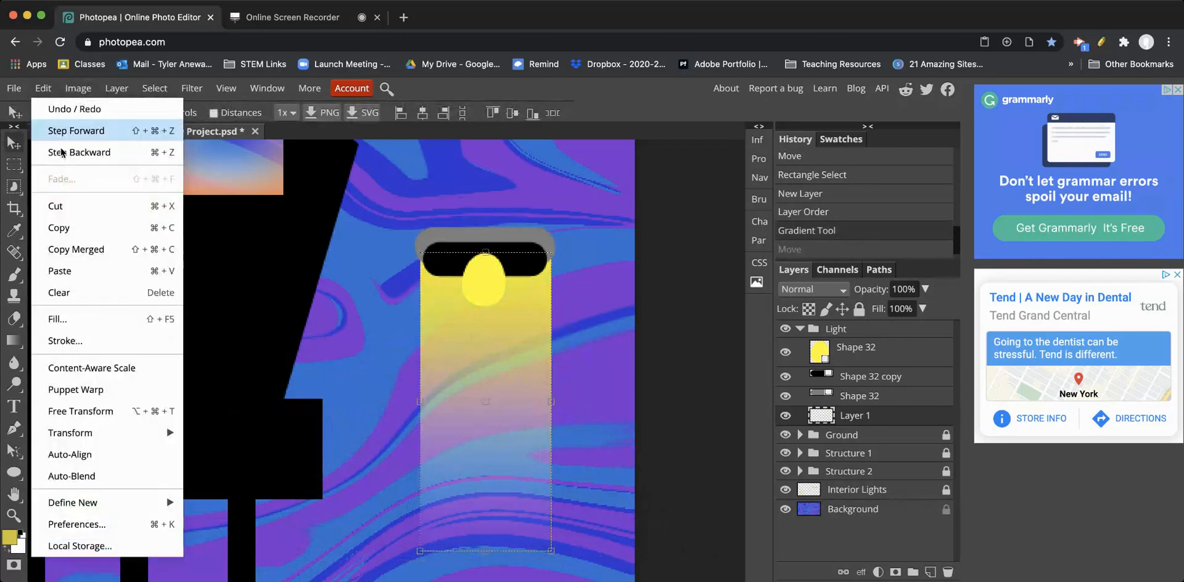
mouse_move(111, 439)
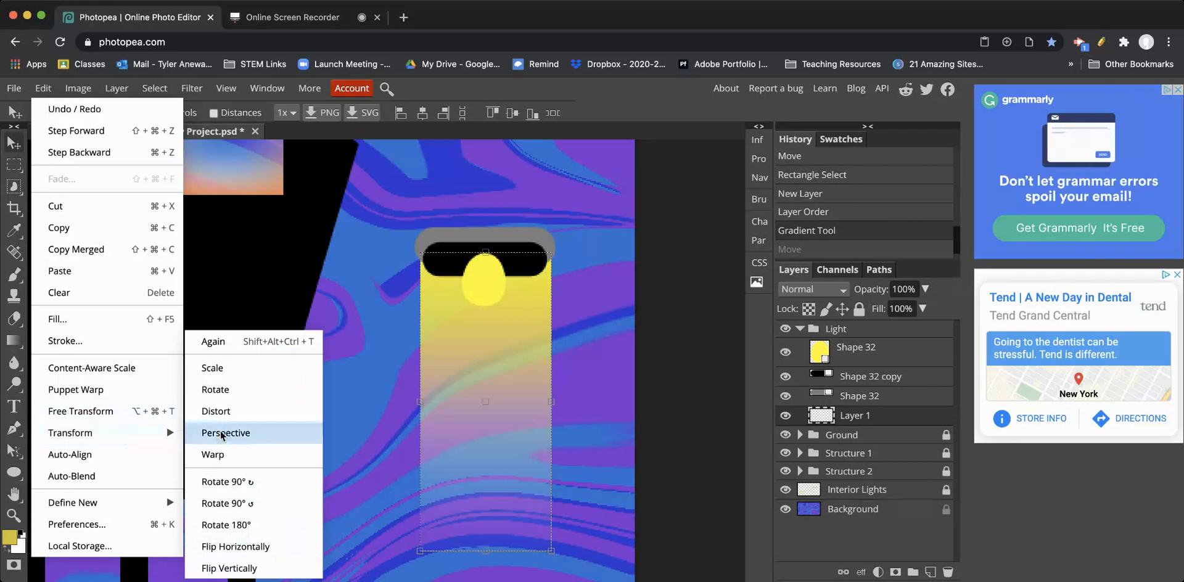
click(213, 410)
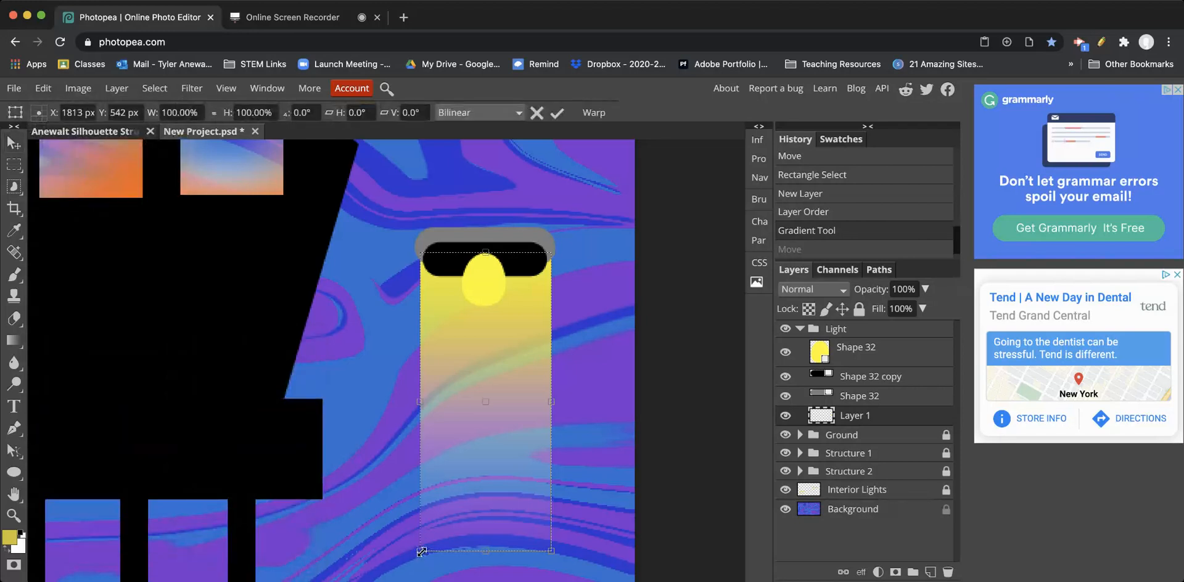
drag(420, 551, 323, 552)
drag(551, 551, 641, 546)
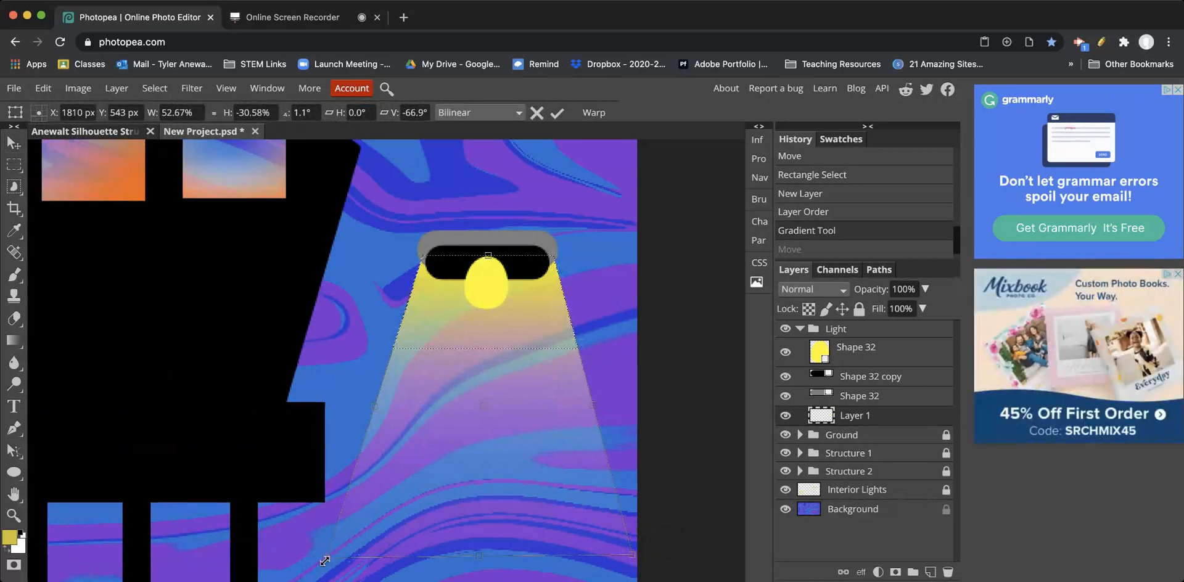
drag(331, 559, 318, 558)
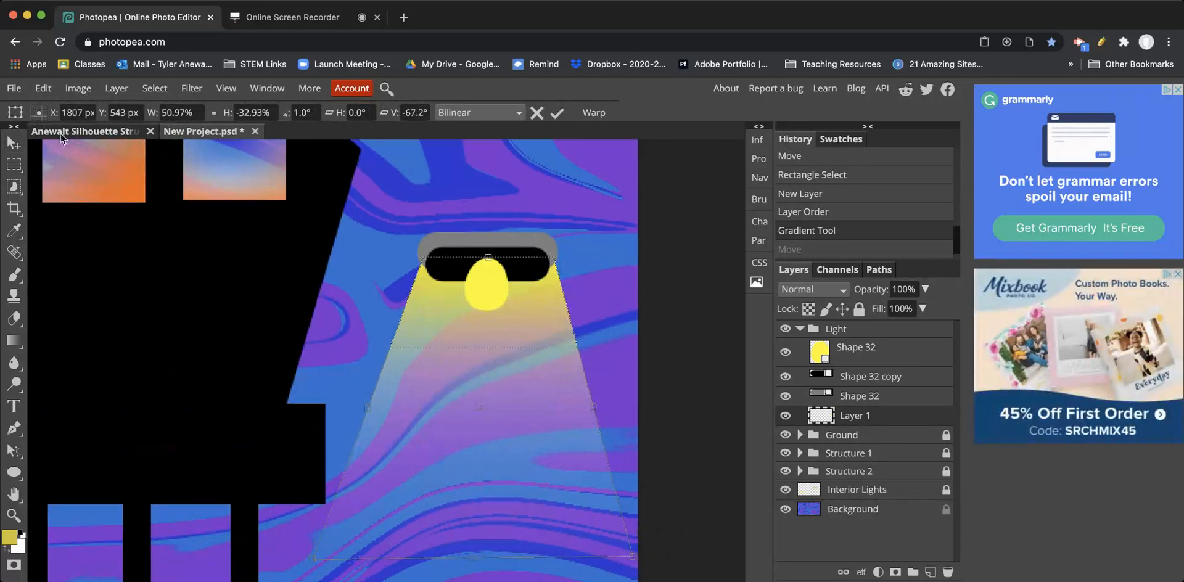
click(13, 143)
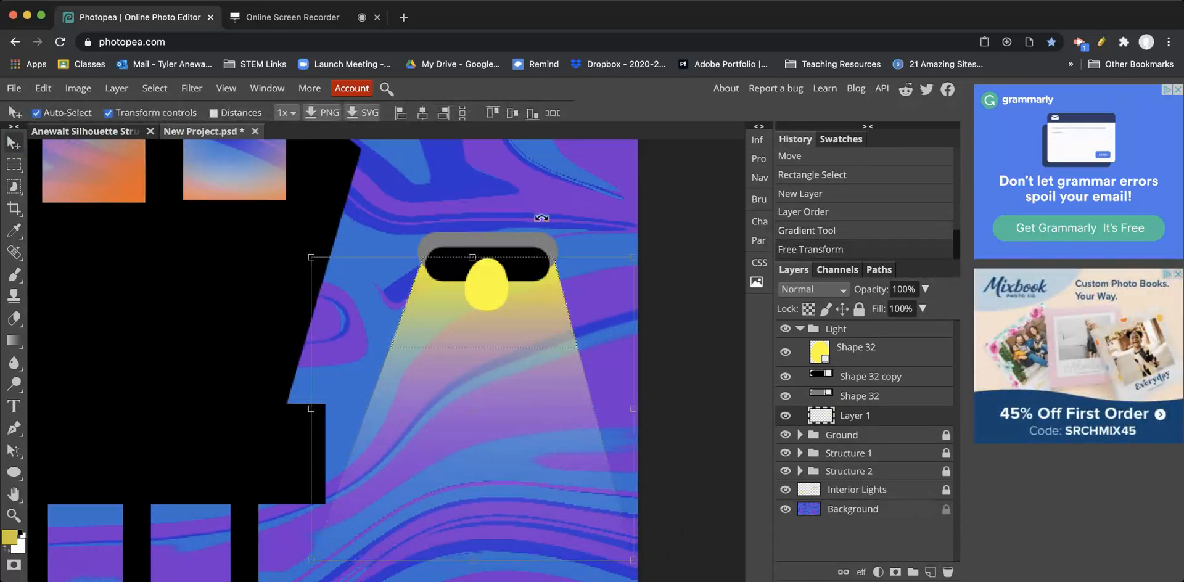
Step: Try to merge the yellow bulb with the black and grey pill shapes beneath it
click(879, 344)
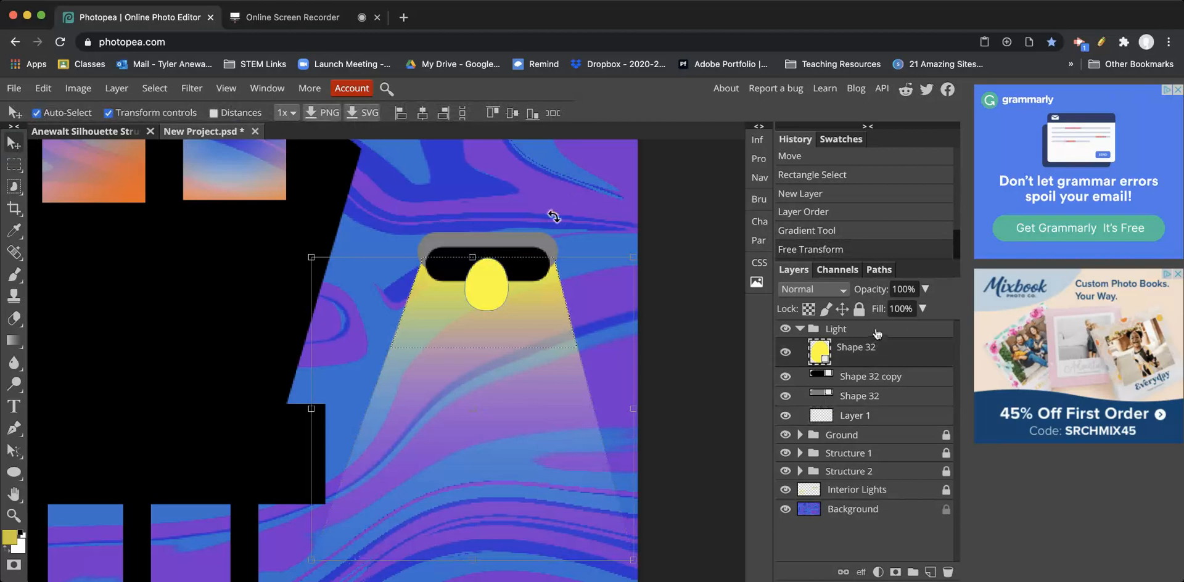
click(877, 332)
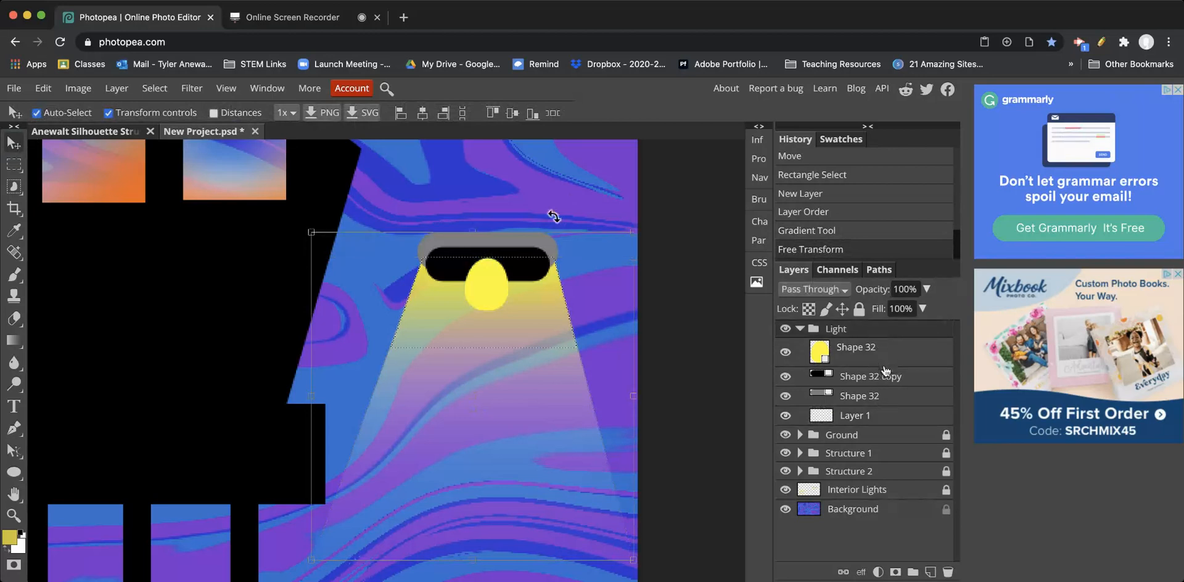
click(879, 415)
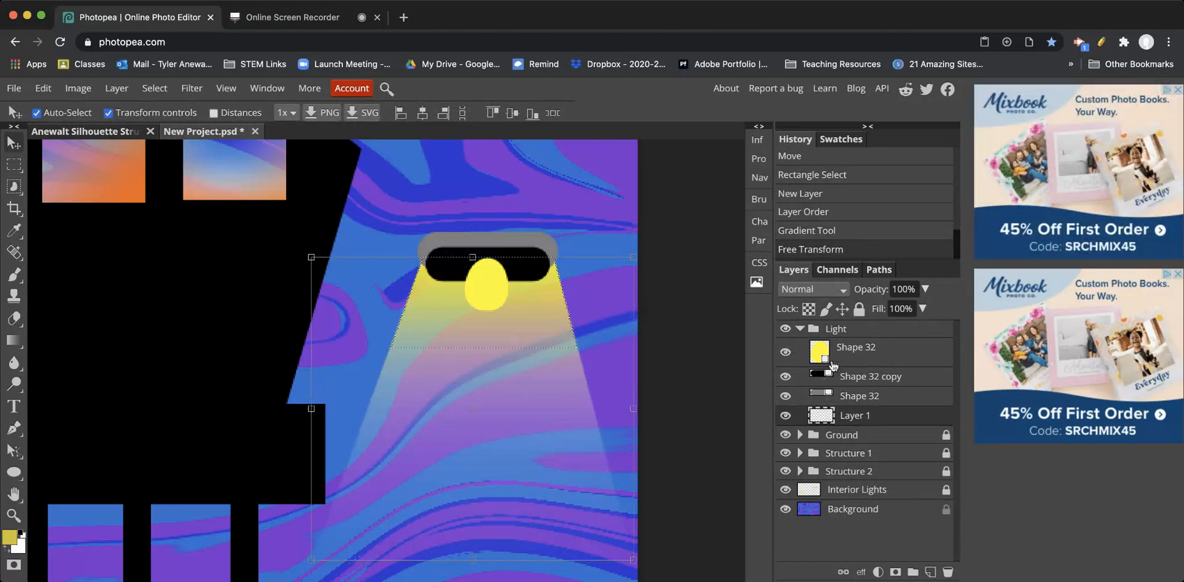
click(876, 351)
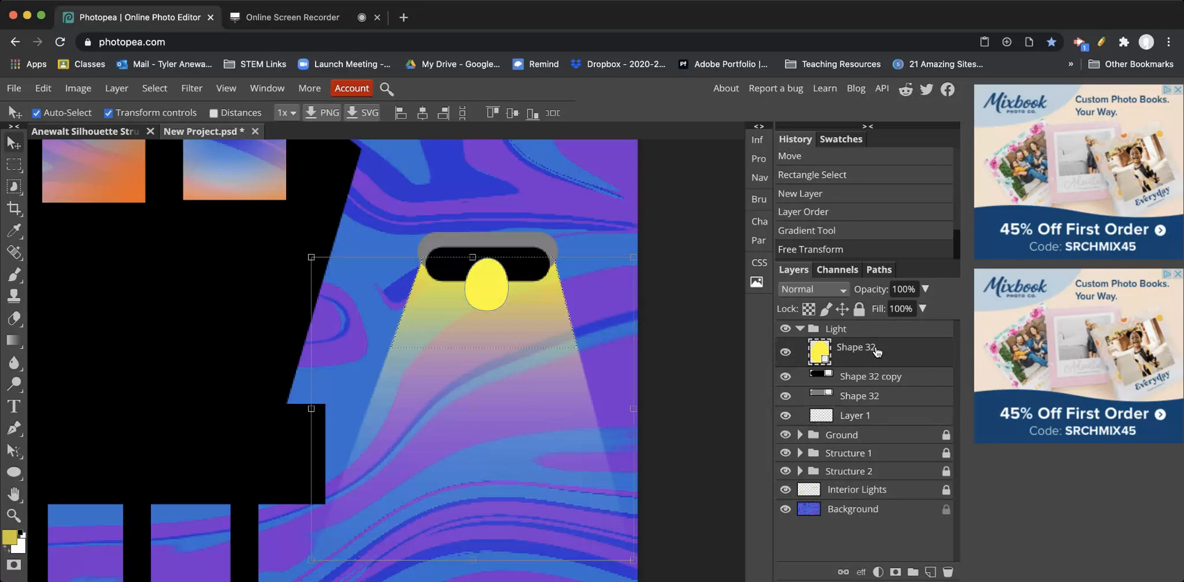
key(ctrl+e)
key(ctrl+e)
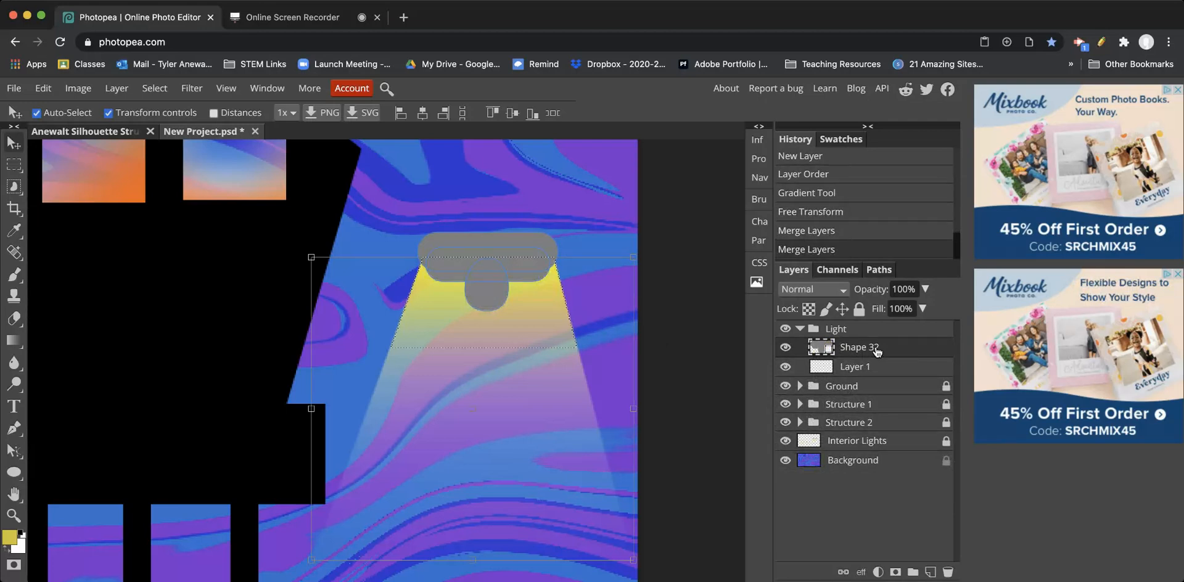
click(691, 342)
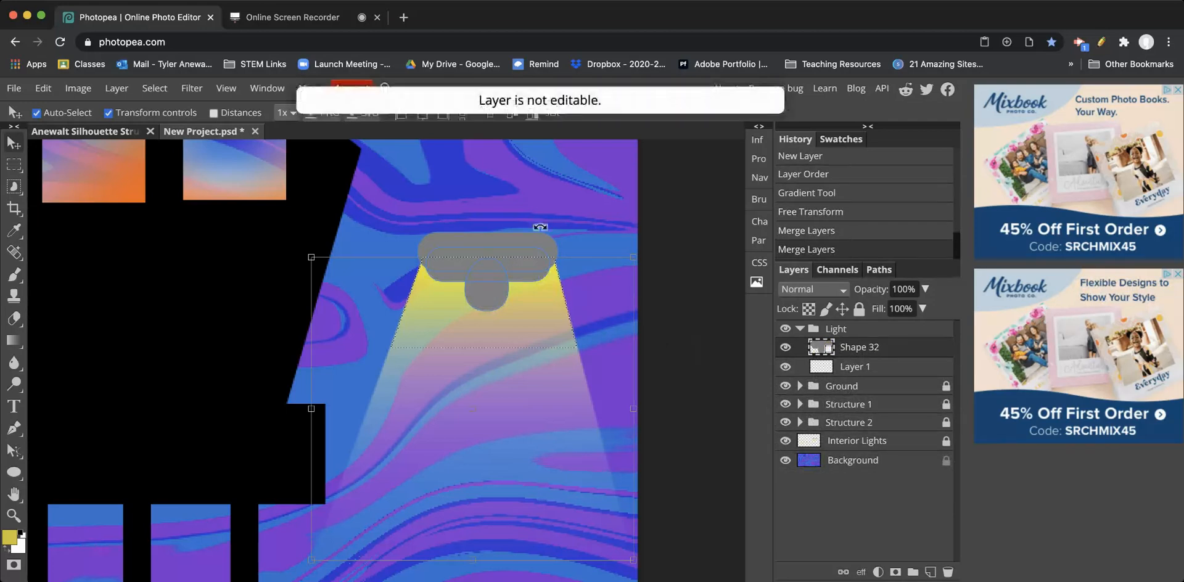
click(14, 143)
key(ctrl+z)
key(ctrl+z)
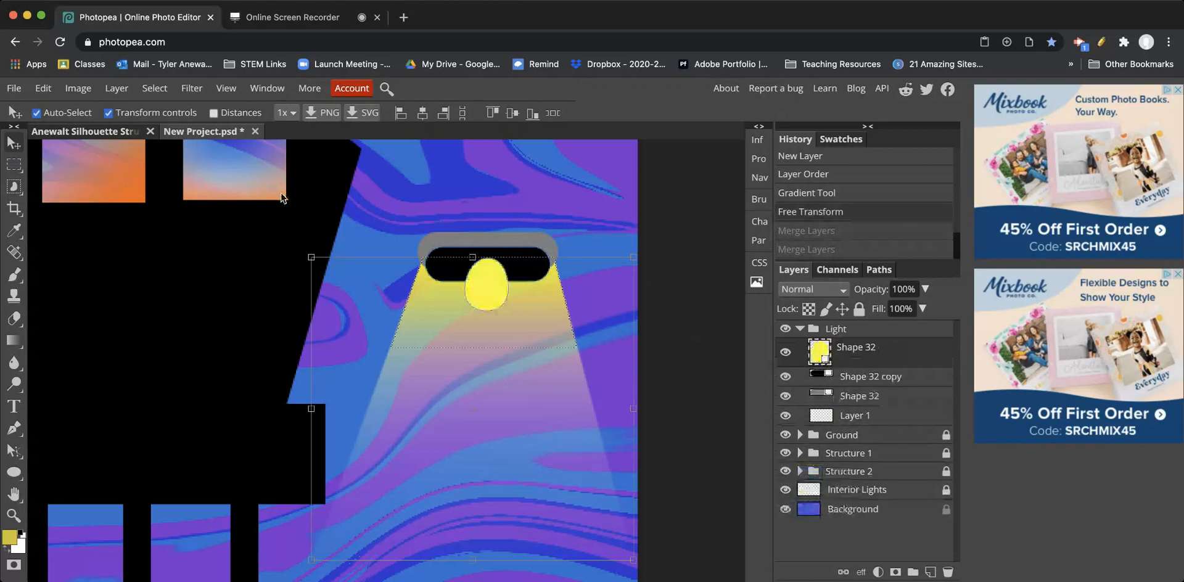
Step: Clear the leftover marquee selection around the top of the light beam
click(846, 332)
click(864, 414)
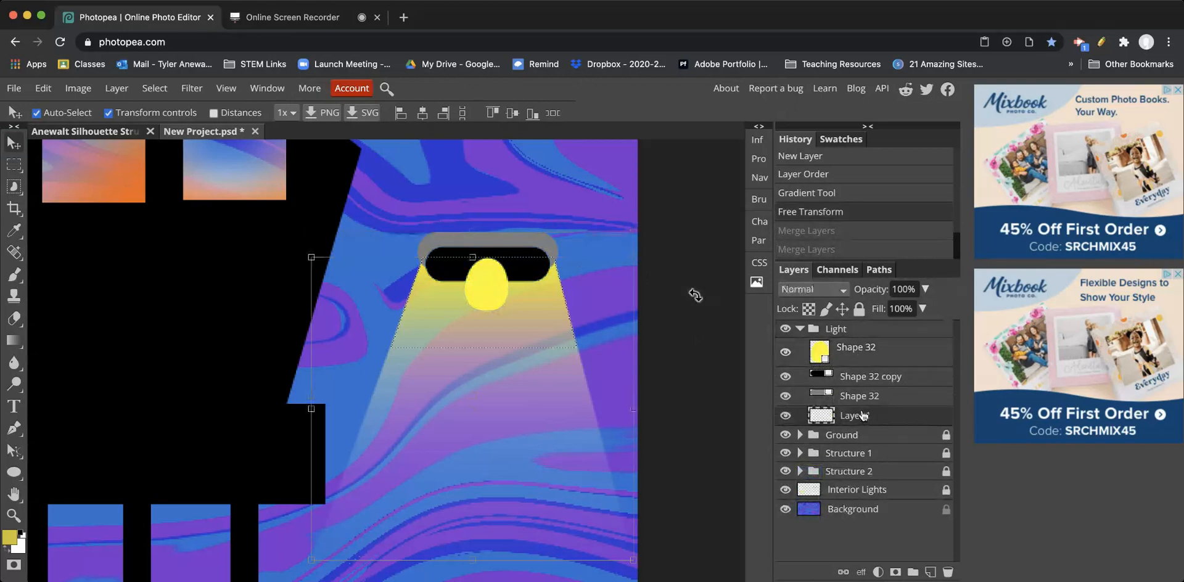
click(857, 352)
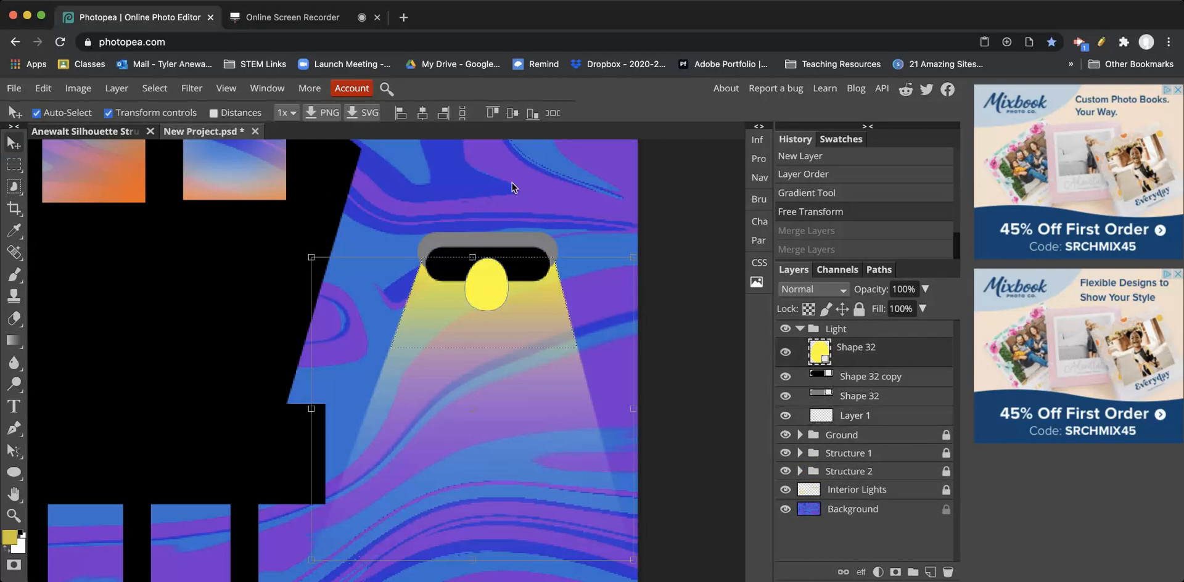
click(562, 207)
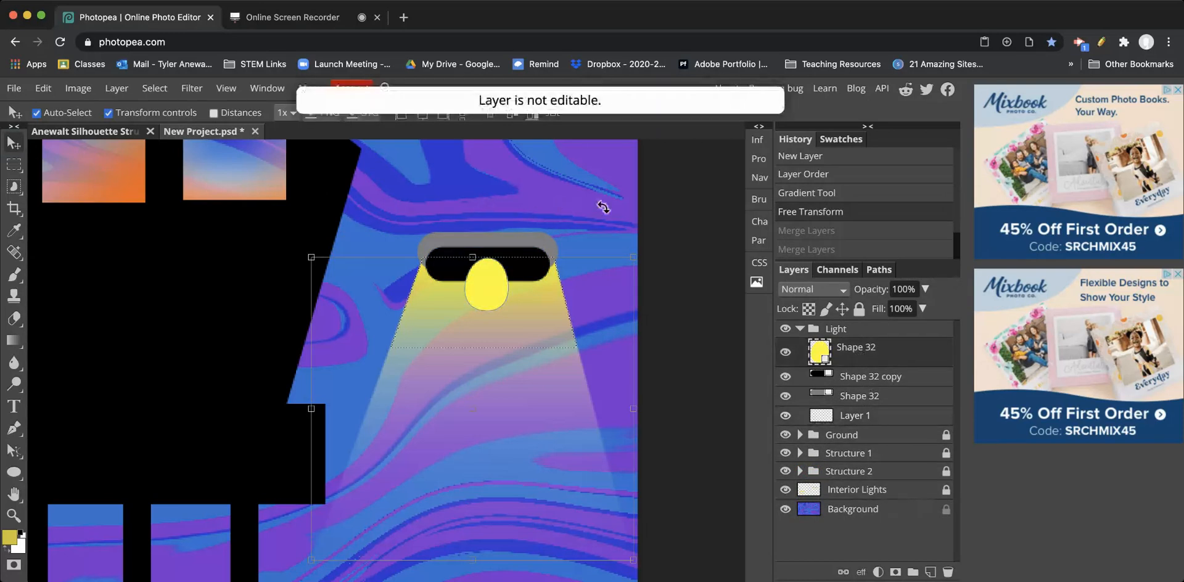
click(15, 165)
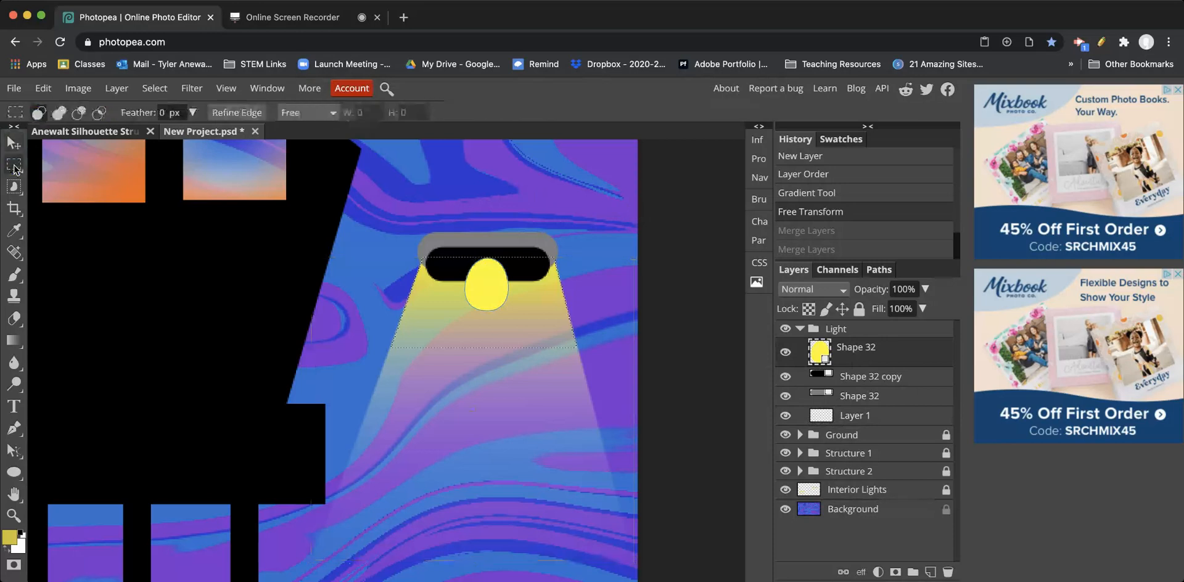
click(486, 182)
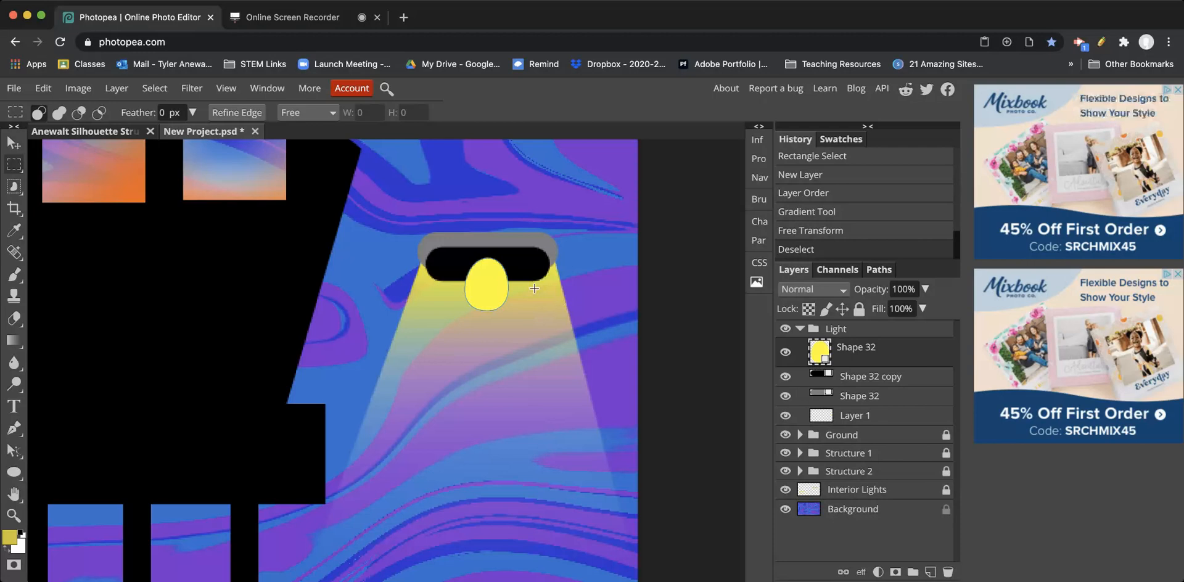
Step: Scale the whole Light group down, keep it upright beside the building, apply the transform and collapse the group
click(14, 143)
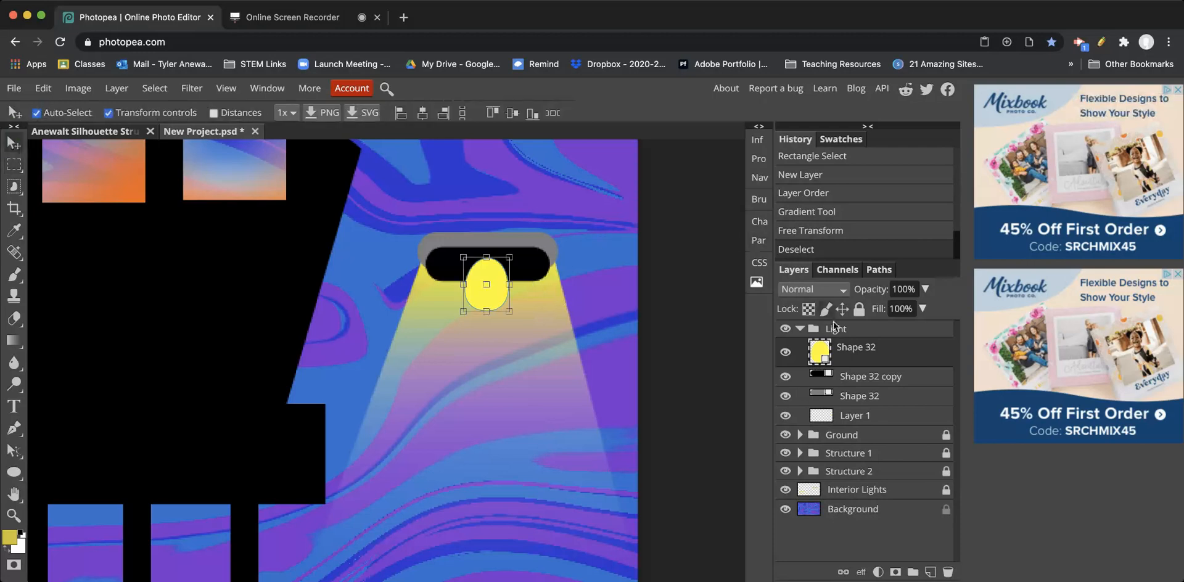
click(855, 332)
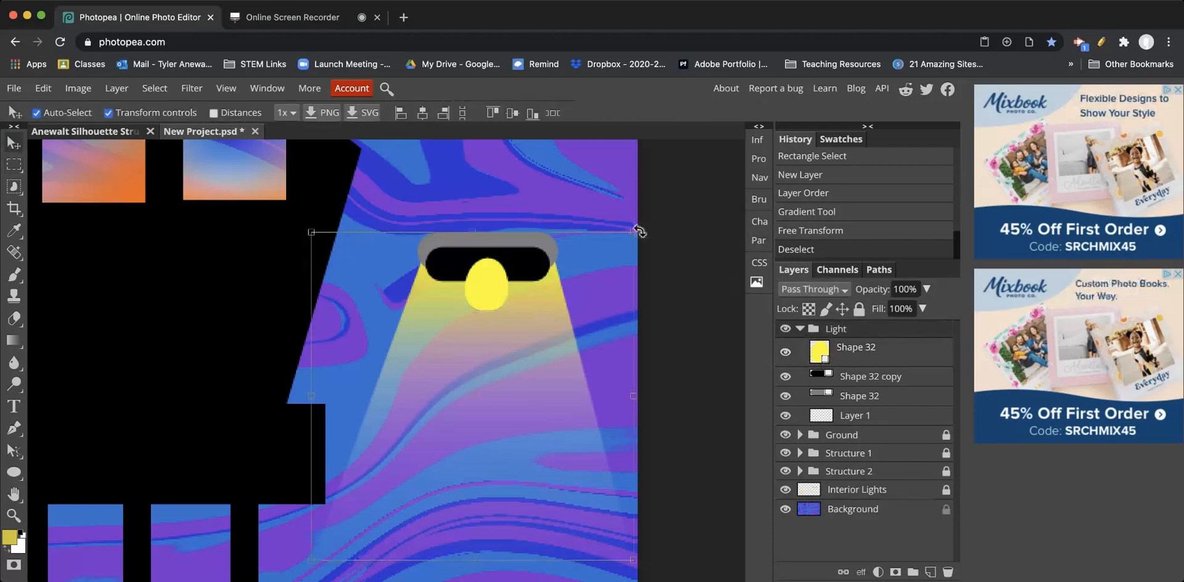
drag(626, 237, 537, 314)
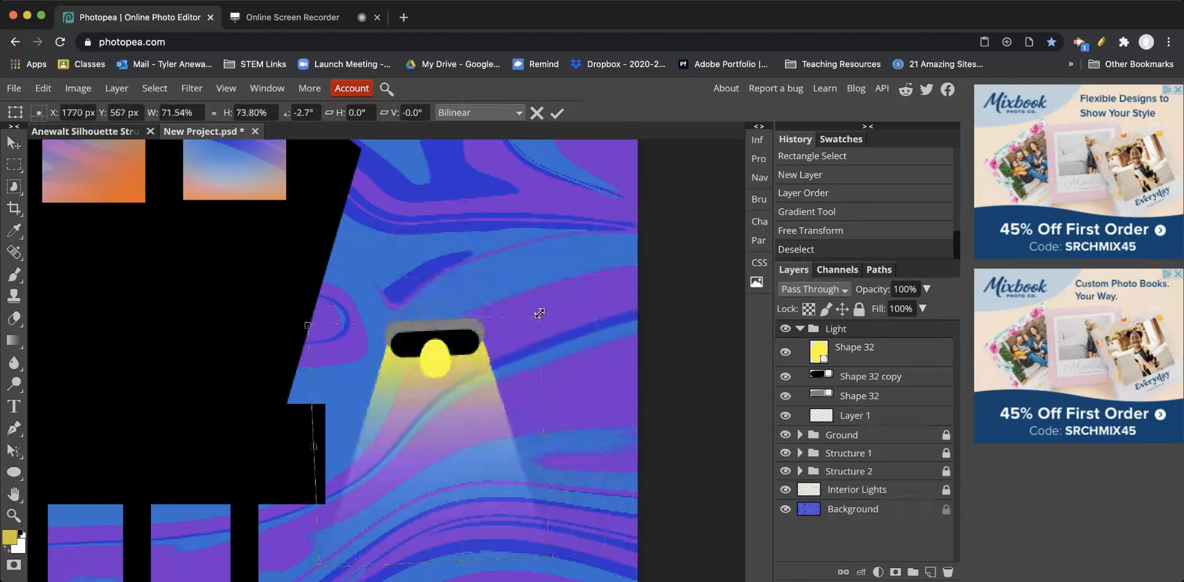
drag(445, 334, 507, 225)
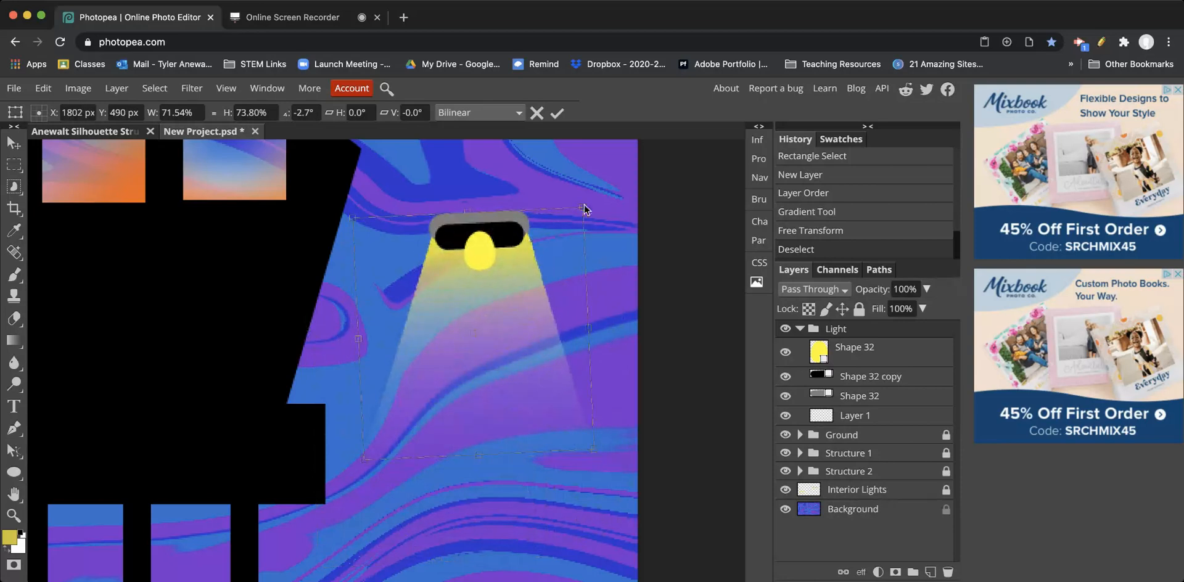
drag(592, 199, 597, 217)
drag(511, 224, 481, 266)
drag(558, 254, 522, 299)
click(800, 329)
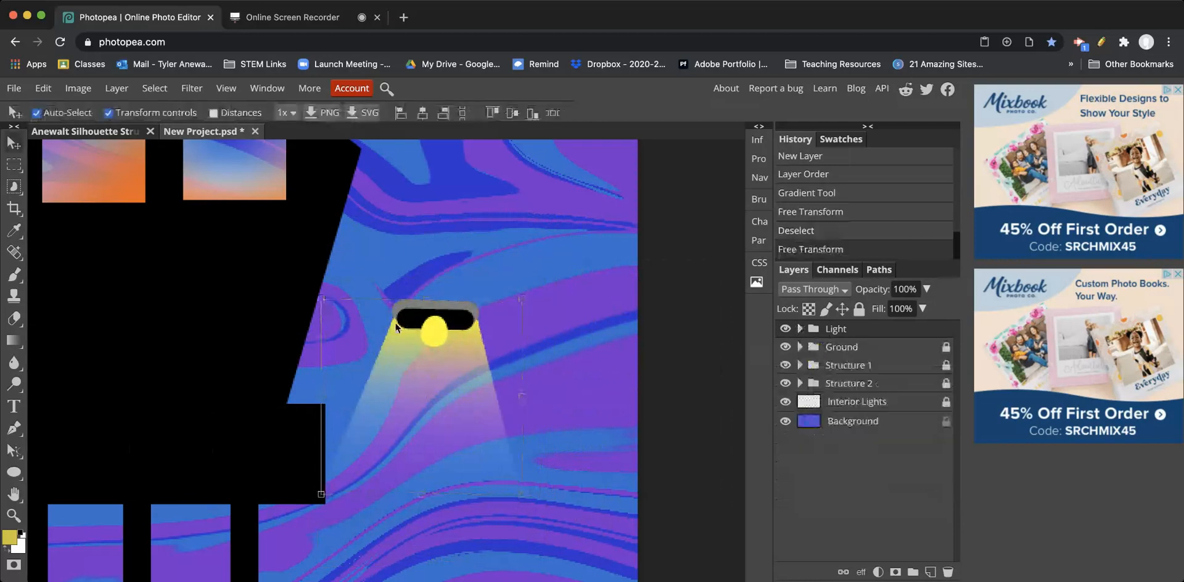
Step: Scale the Light group to about 59% width and 69% height and place it on the stilt house's wall beneath the rightmost upper window
key(ctrl+t)
drag(522, 299, 240, 241)
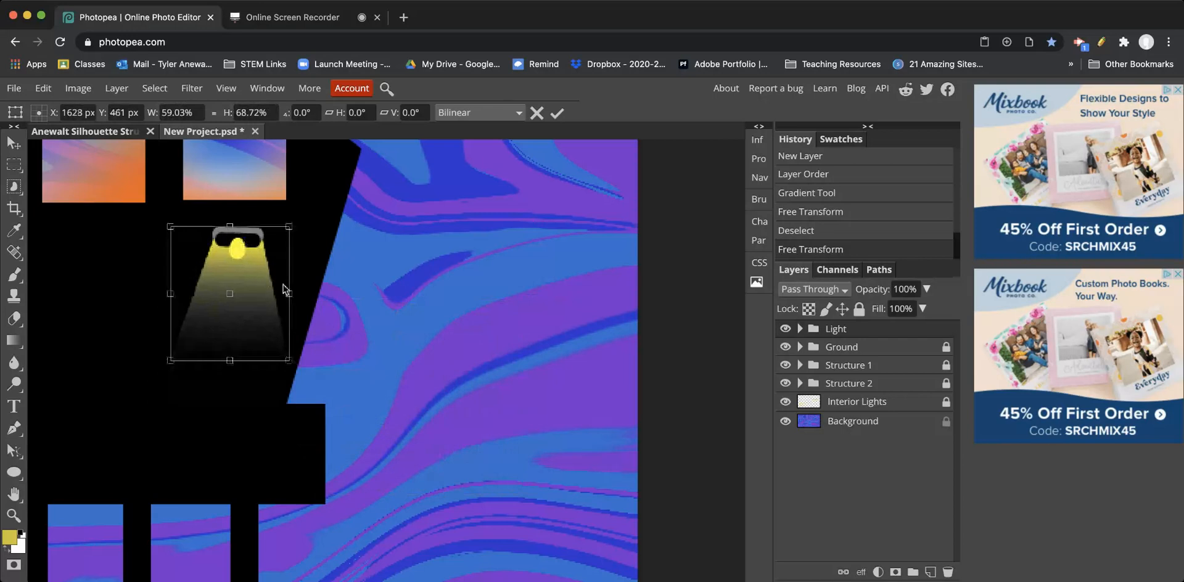
scroll(298, 336, down, 5)
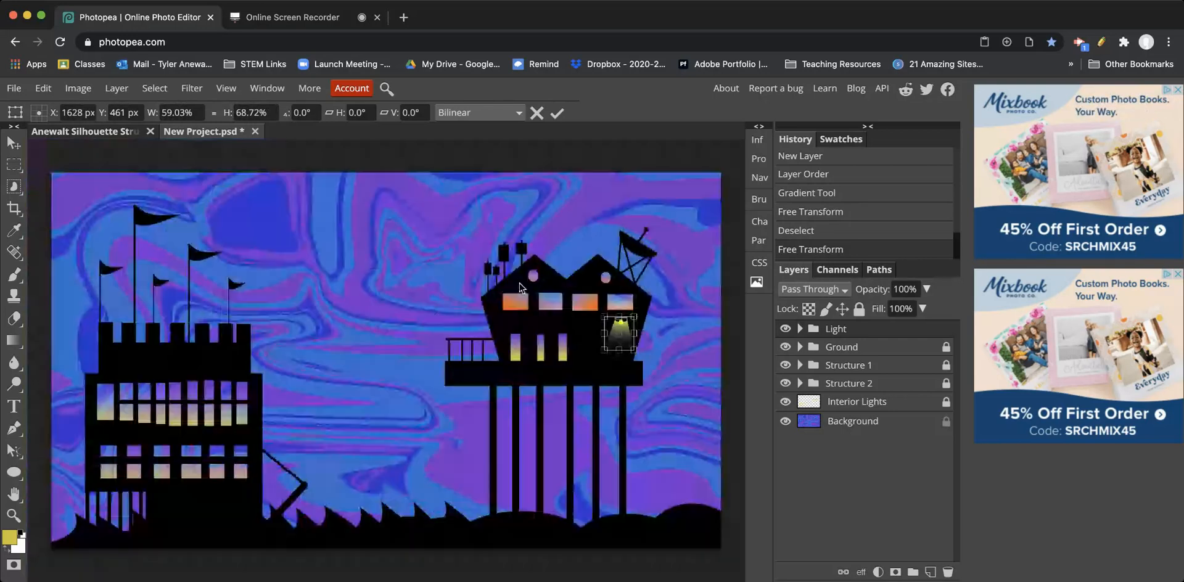
drag(626, 322, 627, 326)
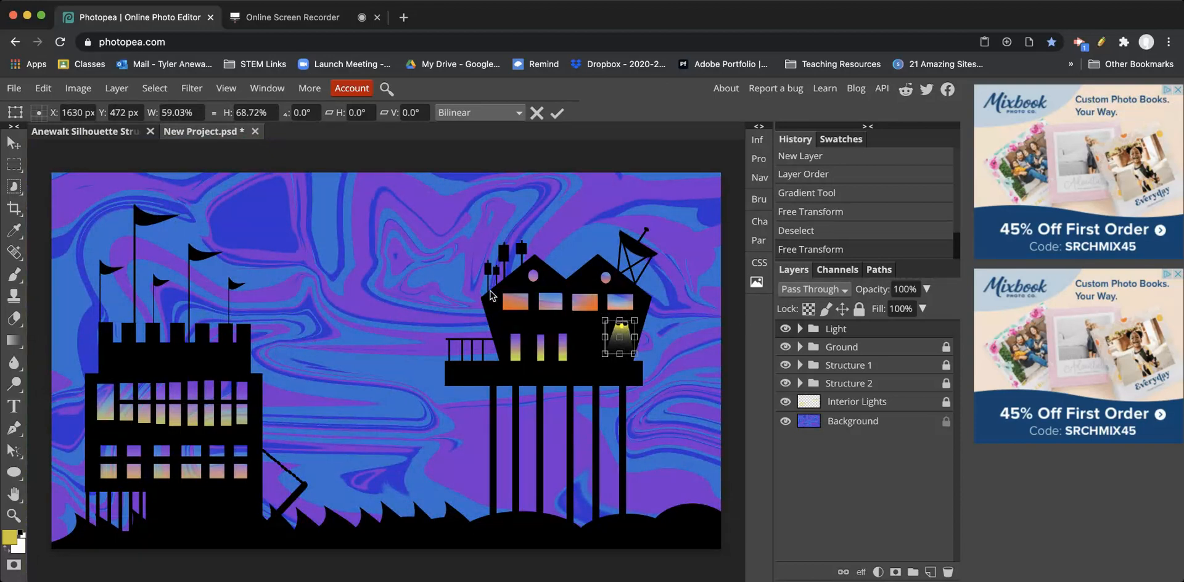
key(Return)
Step: Duplicate the Light group, place the whole copy beside the first lamp beneath the third upper window of the stilt house, and collapse it
key(ctrl+j)
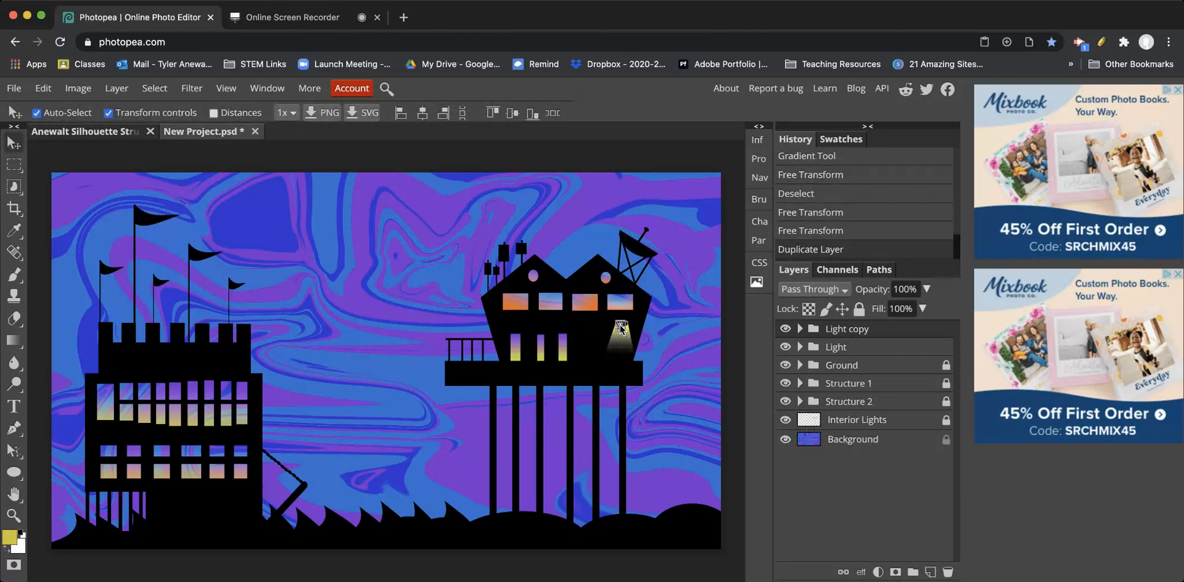
drag(621, 328, 617, 328)
key(ctrl+z)
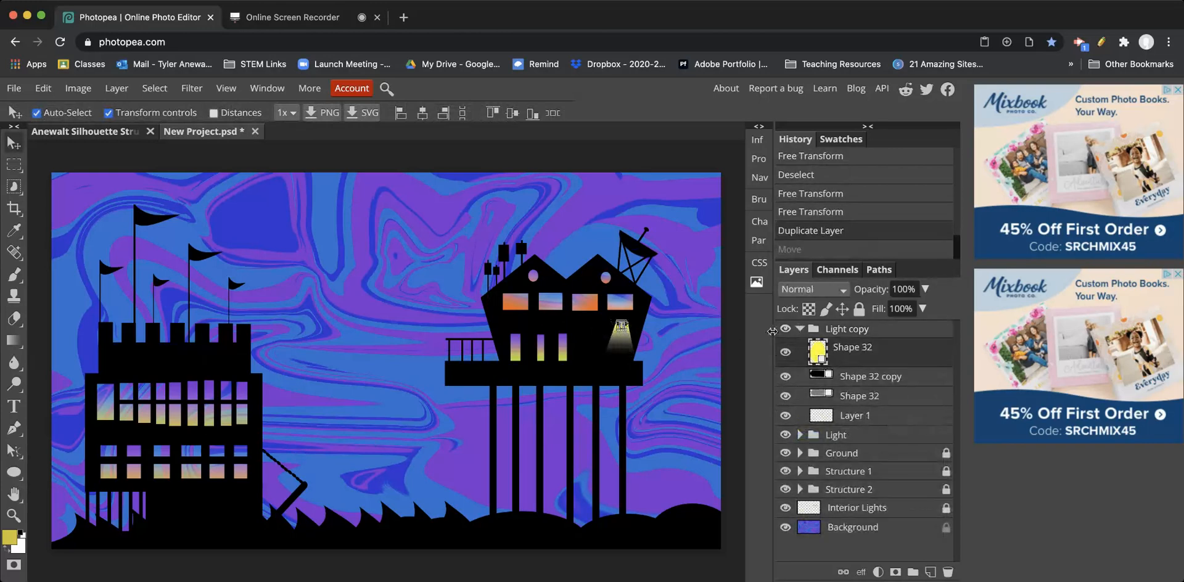
click(800, 329)
click(828, 332)
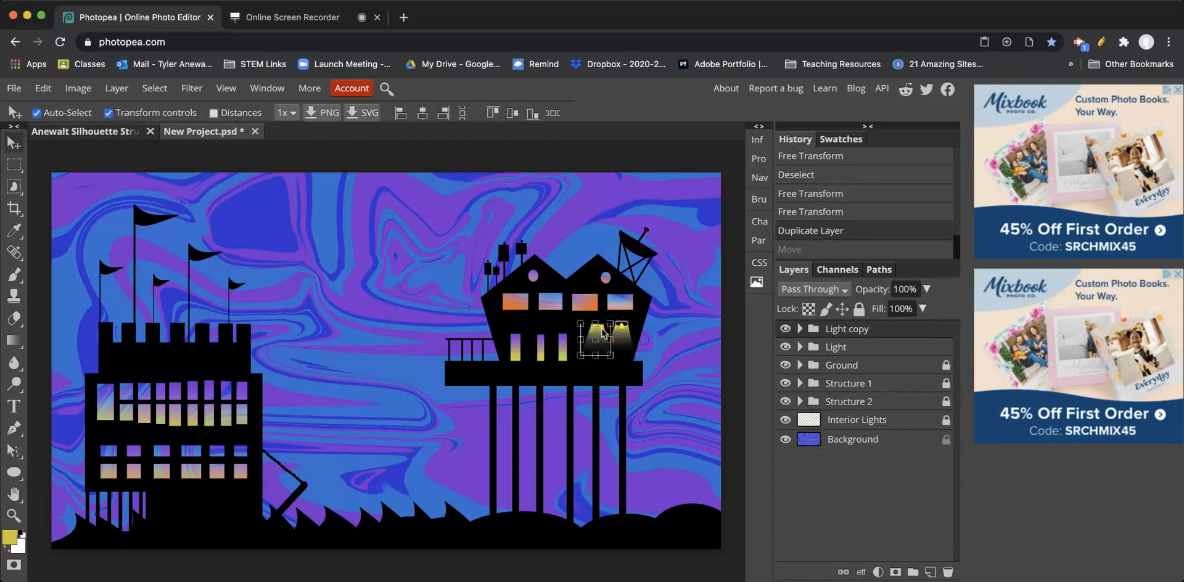
click(621, 333)
click(828, 331)
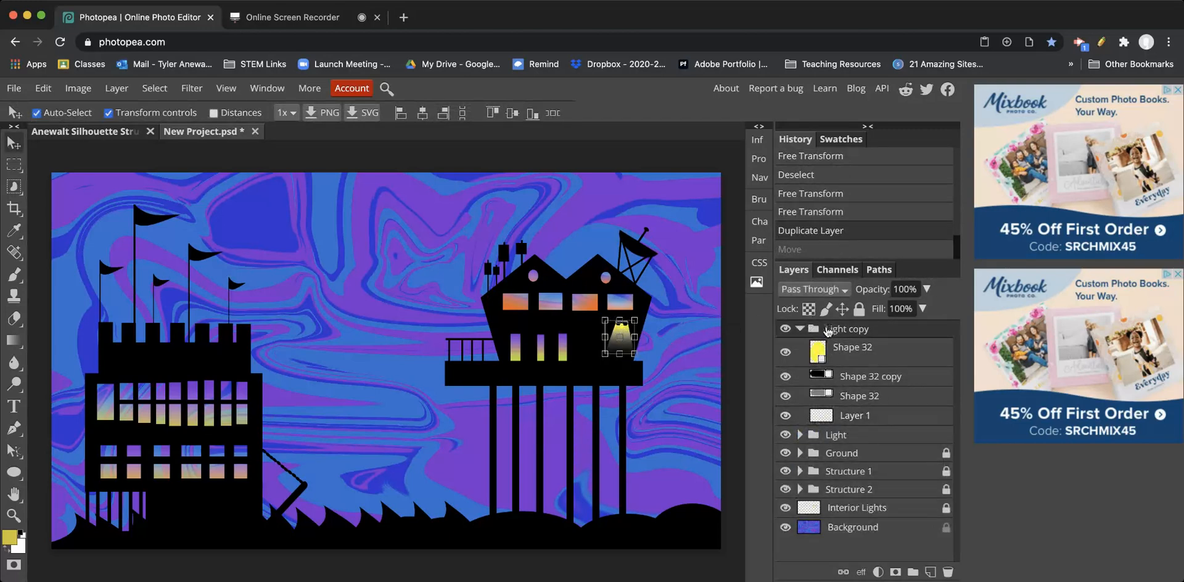
key(ctrl+a)
drag(622, 336, 591, 336)
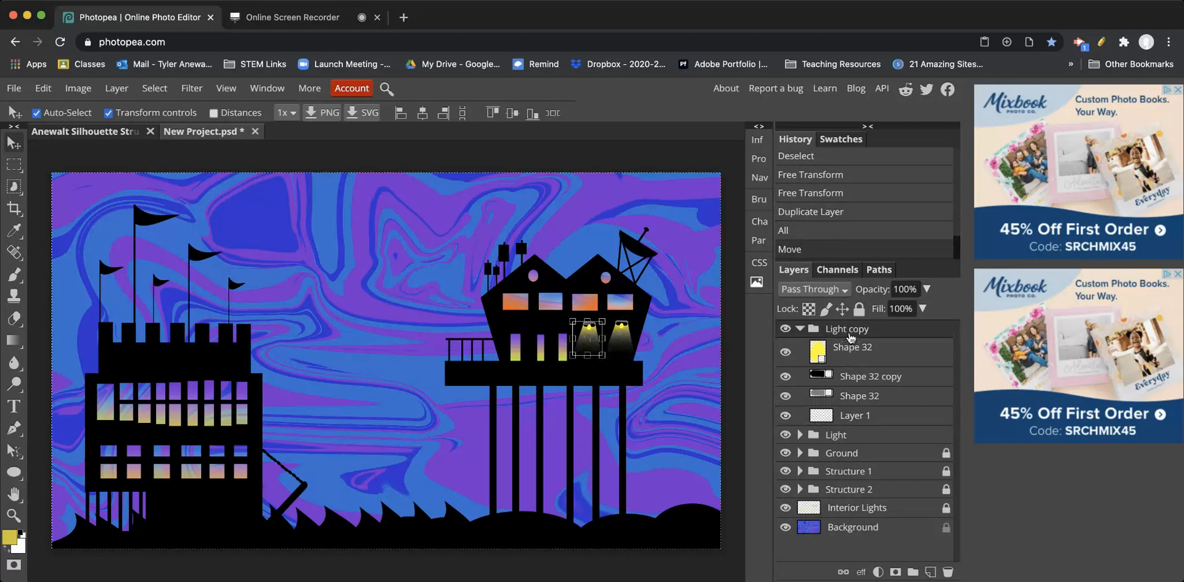
click(800, 329)
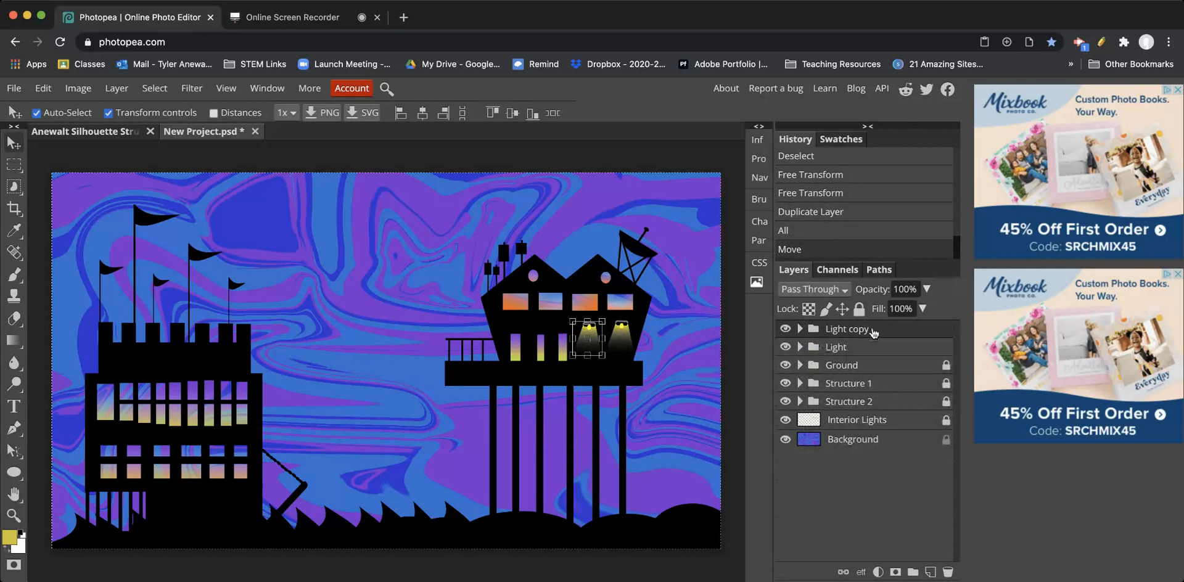
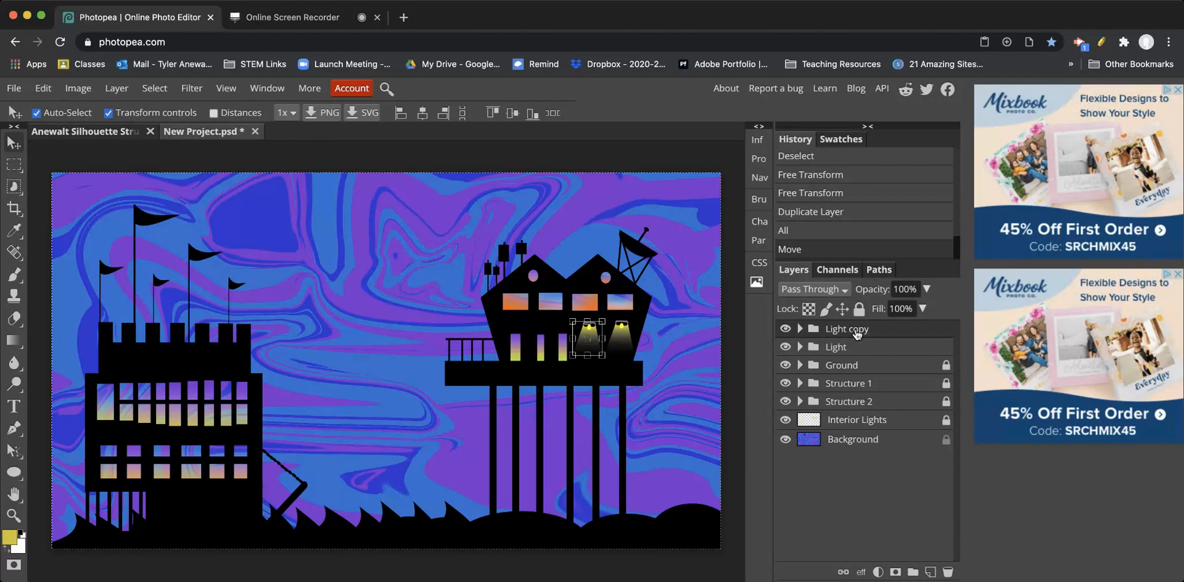
Step: Toggle the Light copy group's visibility off and on, and clear the whole-canvas selection
key(ctrl+c)
click(785, 328)
click(785, 328)
key(ctrl+d)
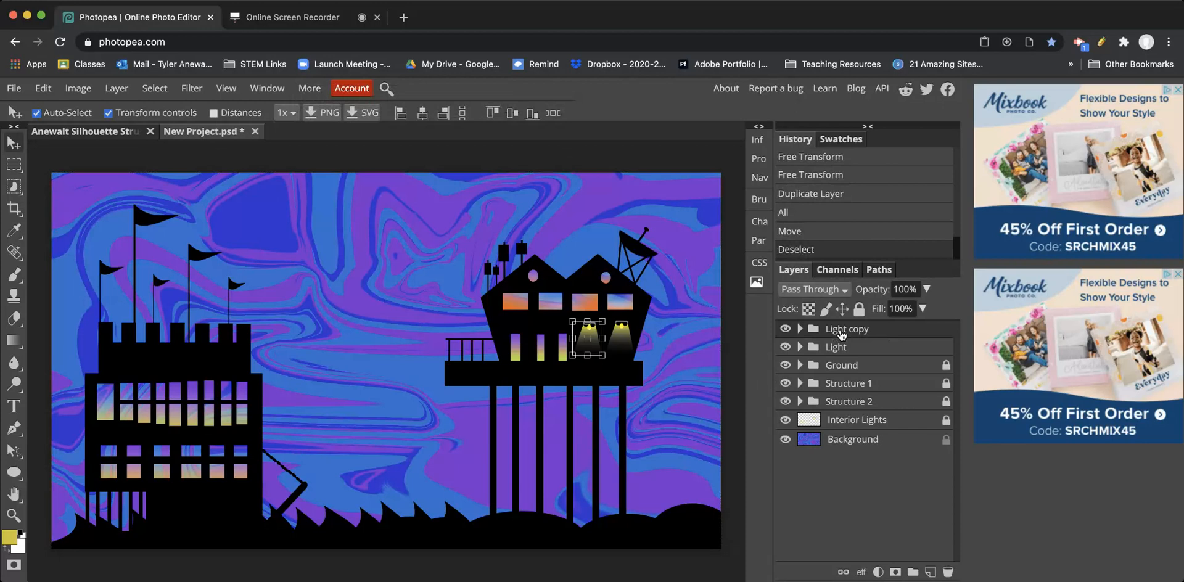
Step: Duplicate the Light copy group, place the new lamp on the castle's lower wall beneath its rightmost windows, and clear the selection
key(ctrl+j)
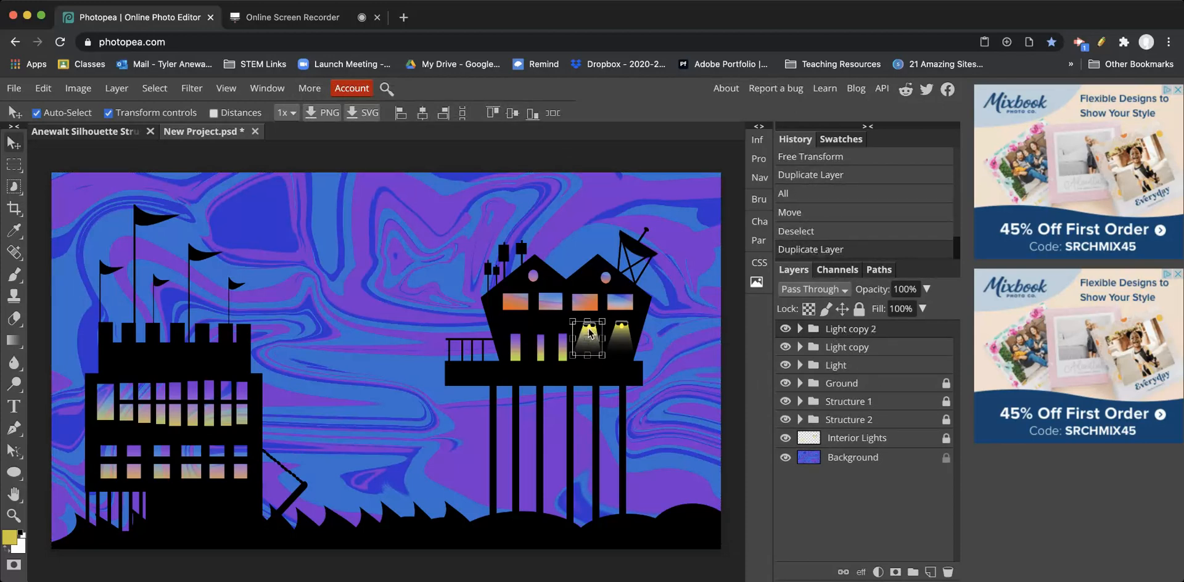
drag(589, 333, 583, 333)
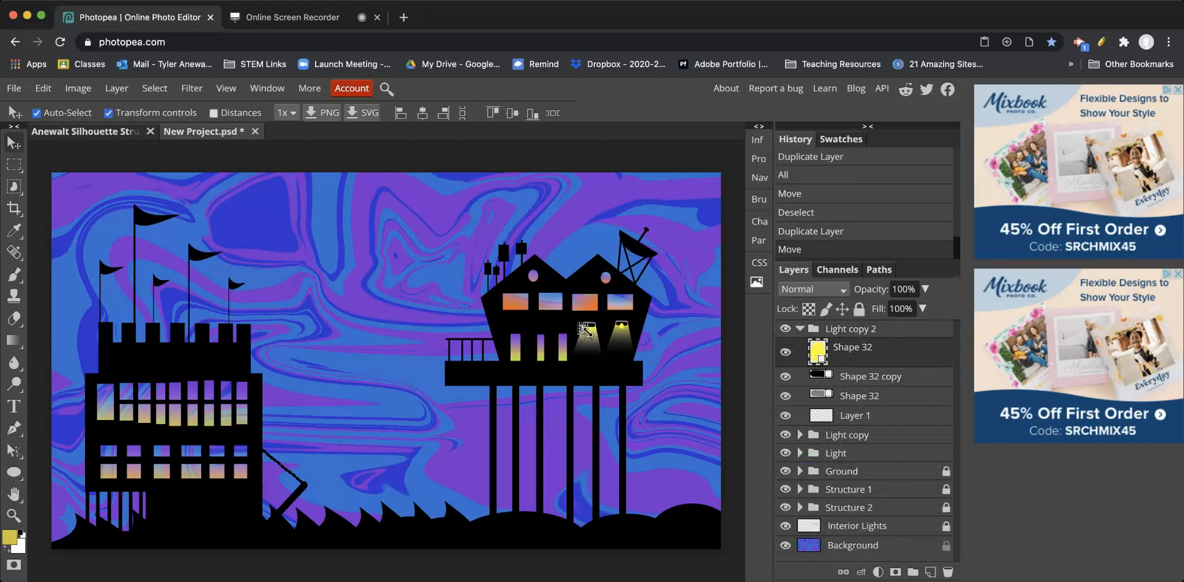
key(ctrl+z)
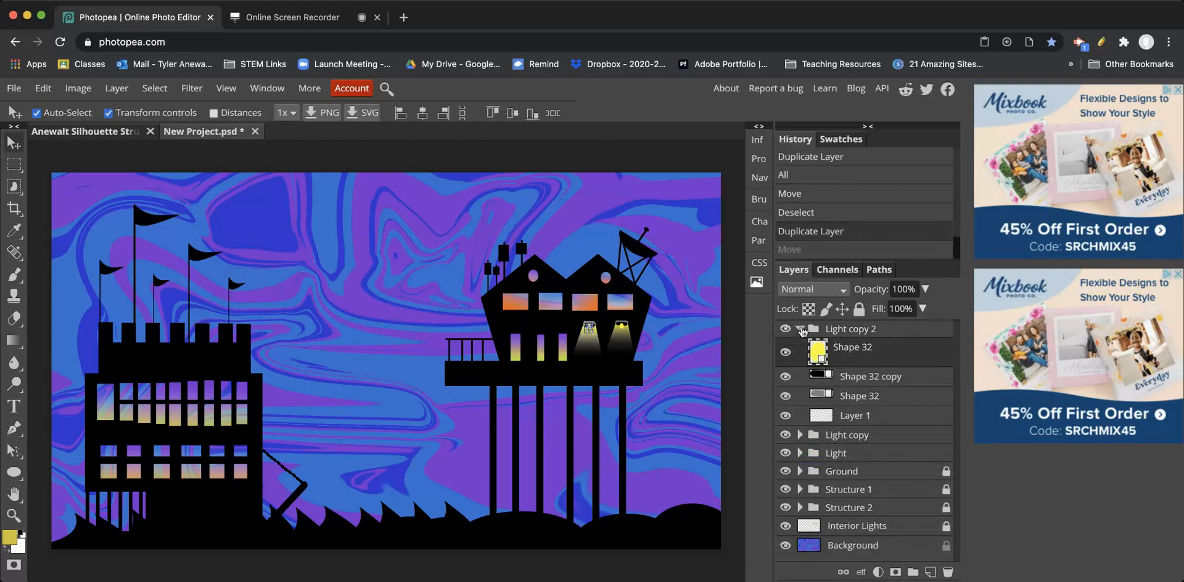
click(800, 329)
click(855, 331)
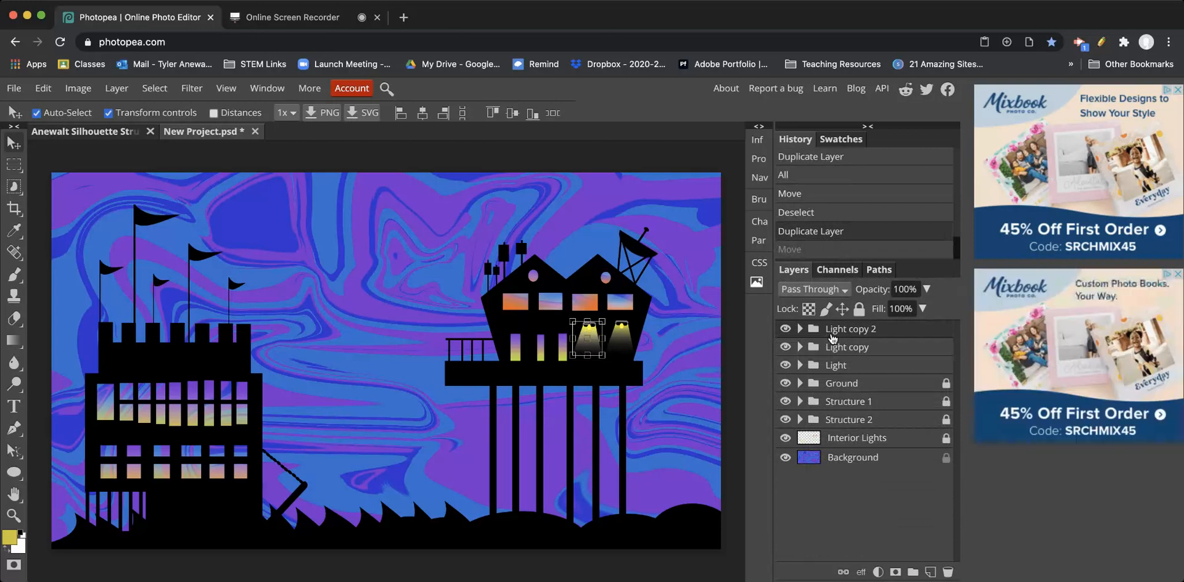
key(ctrl+a)
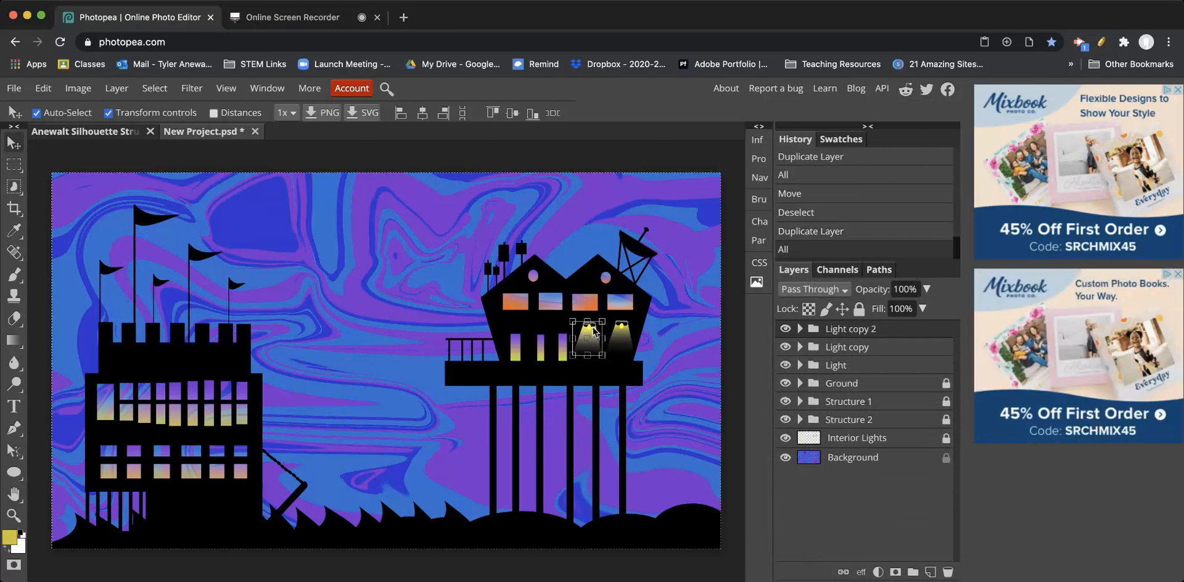
drag(594, 331, 236, 504)
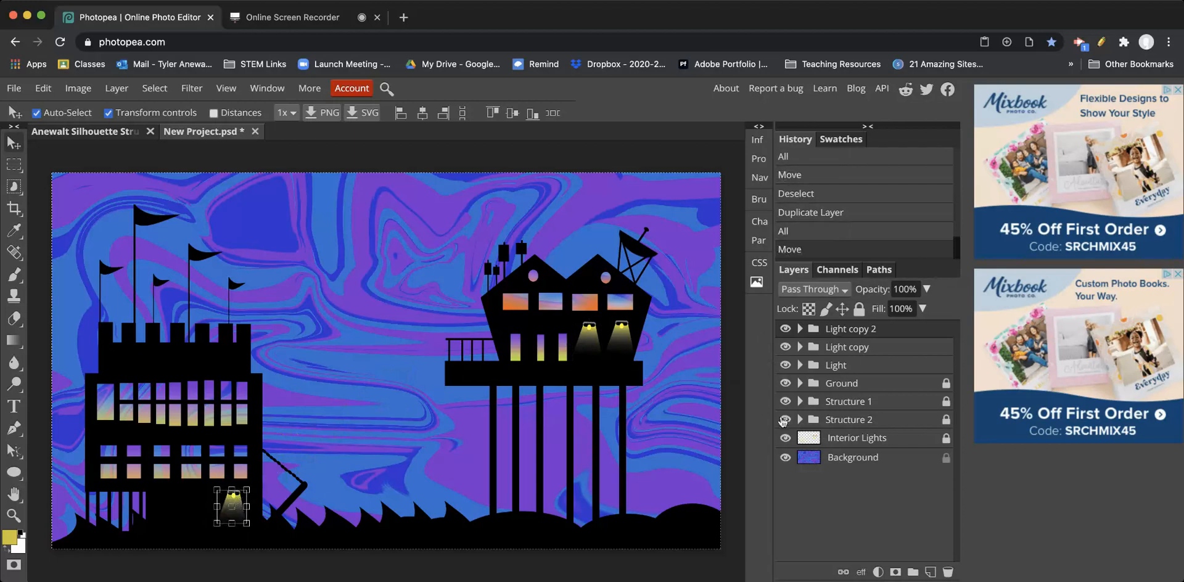
key(ctrl+d)
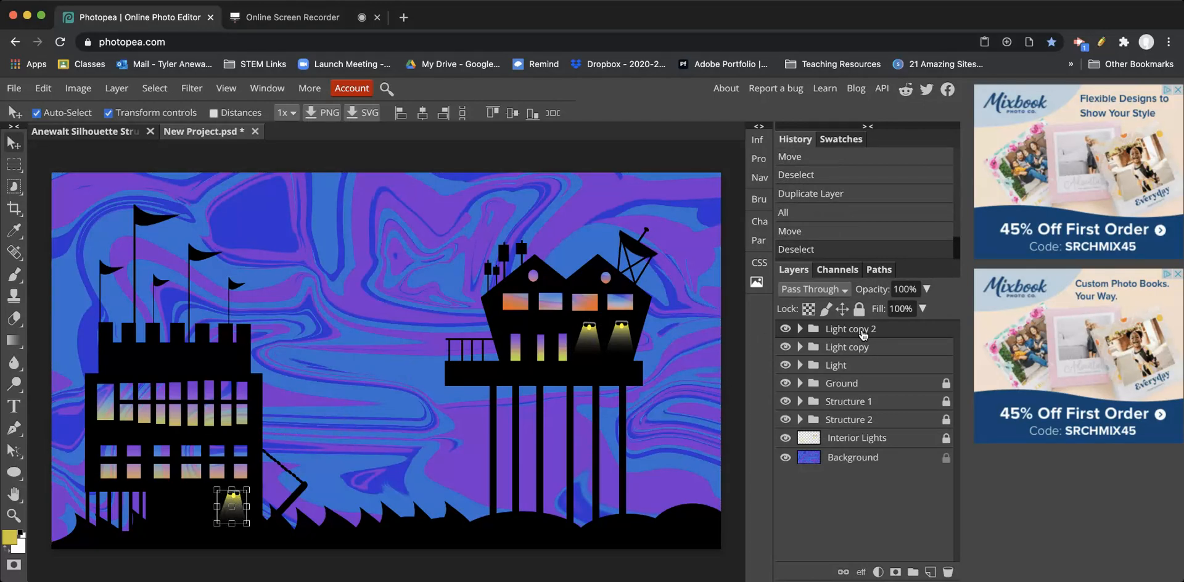
Step: Duplicate the Light copy 2 group and try to shift the duplicate leftward along the castle wall
key(ctrl+j)
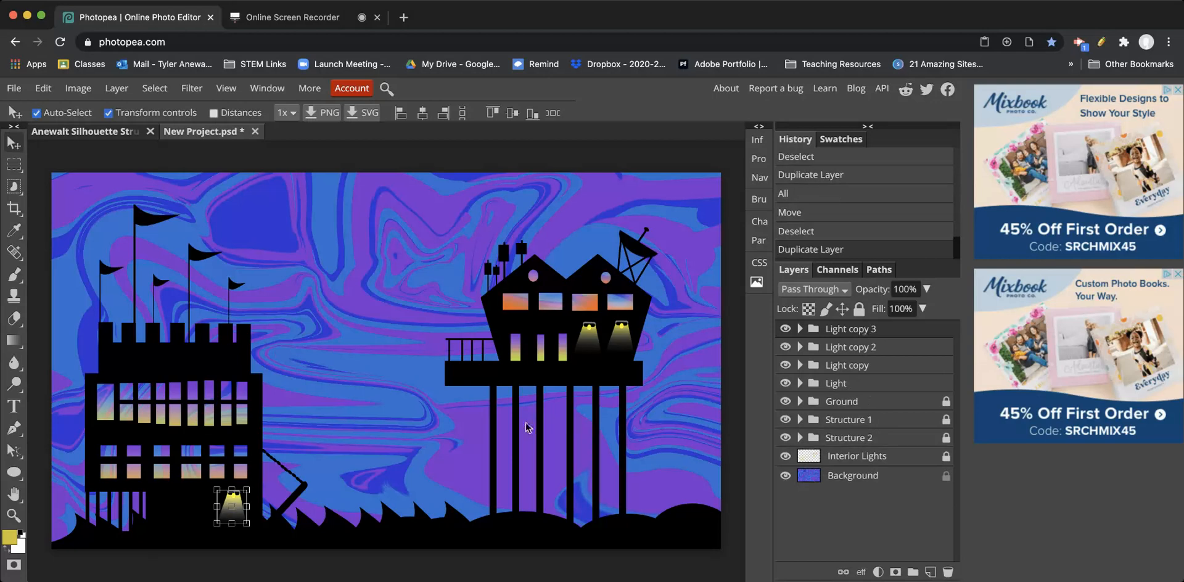
drag(239, 497, 223, 506)
key(super+z)
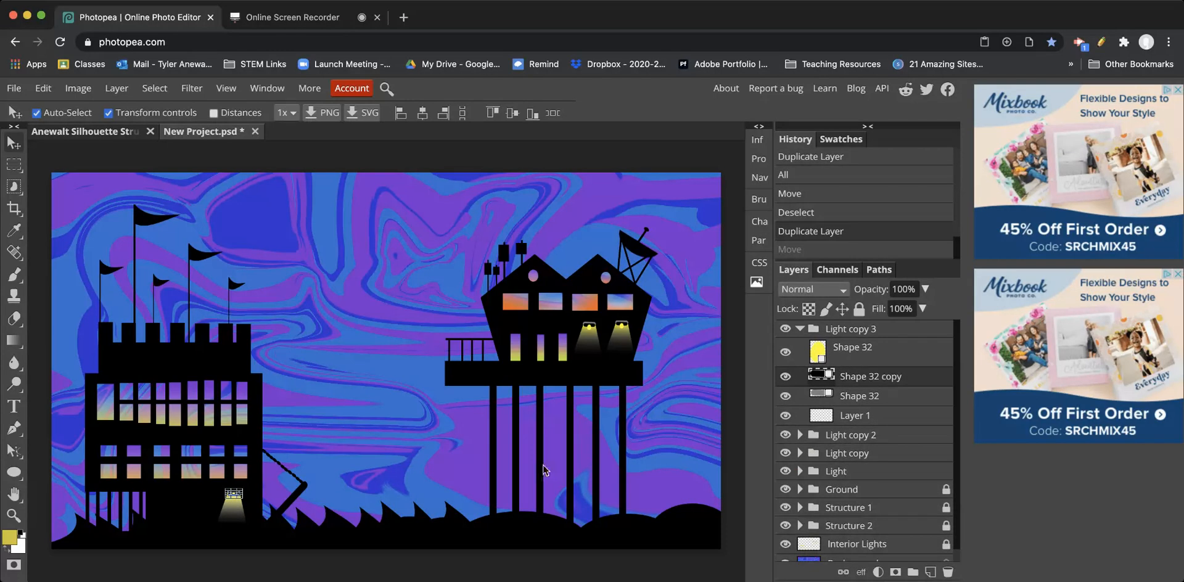
key(super+a)
drag(235, 501, 212, 506)
key(super+z)
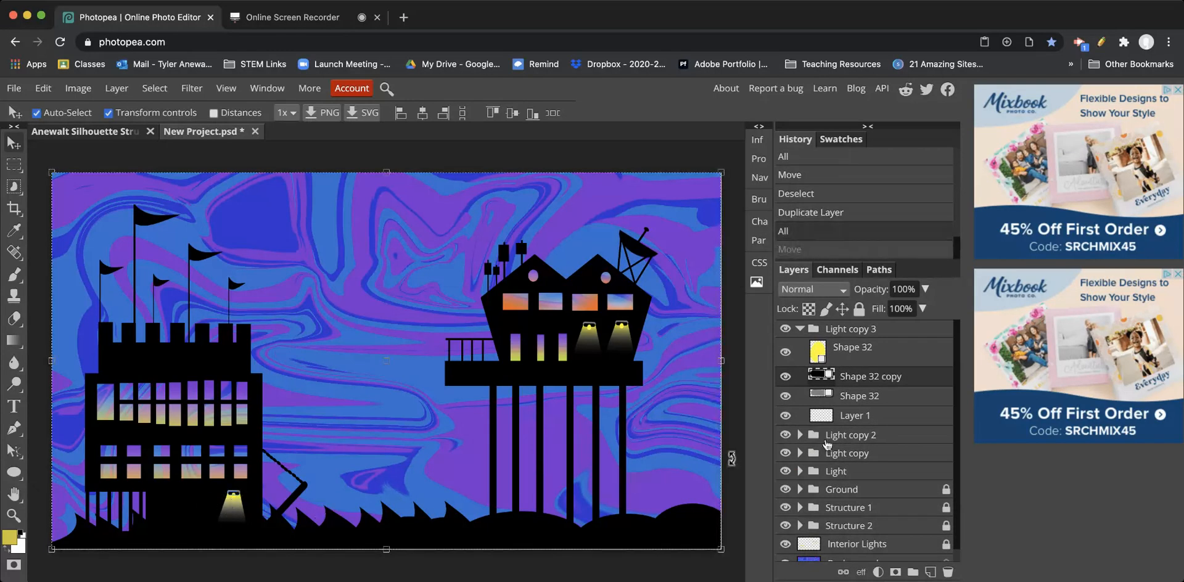
Step: Move the entire Light copy 3 group to the left of the castle's existing lamp, level with it, and clear the selection
click(801, 329)
click(802, 329)
click(812, 331)
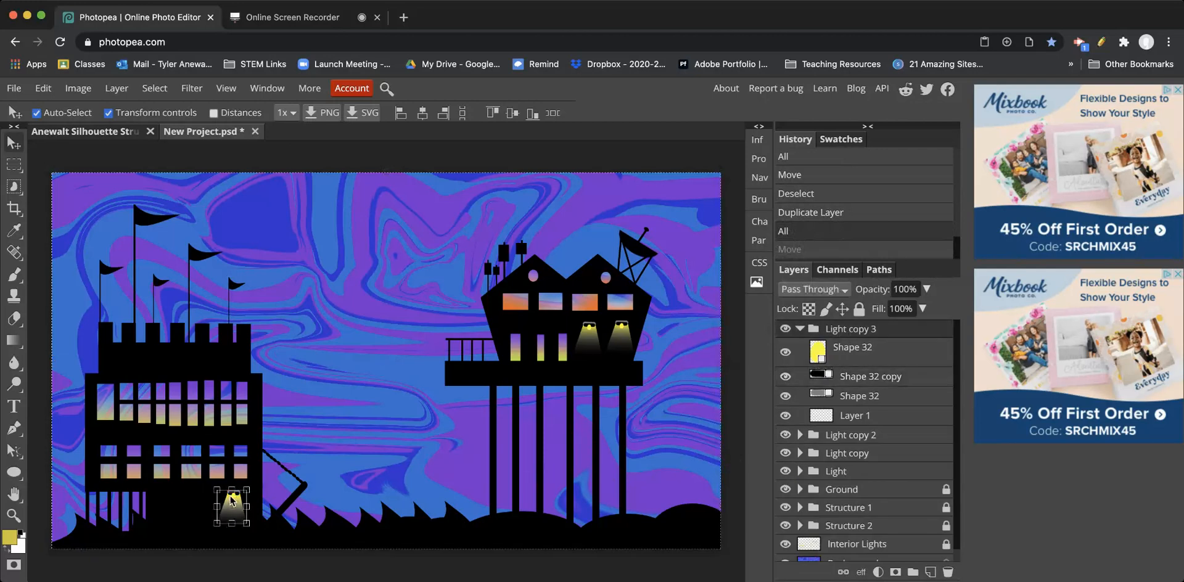
key(super+d)
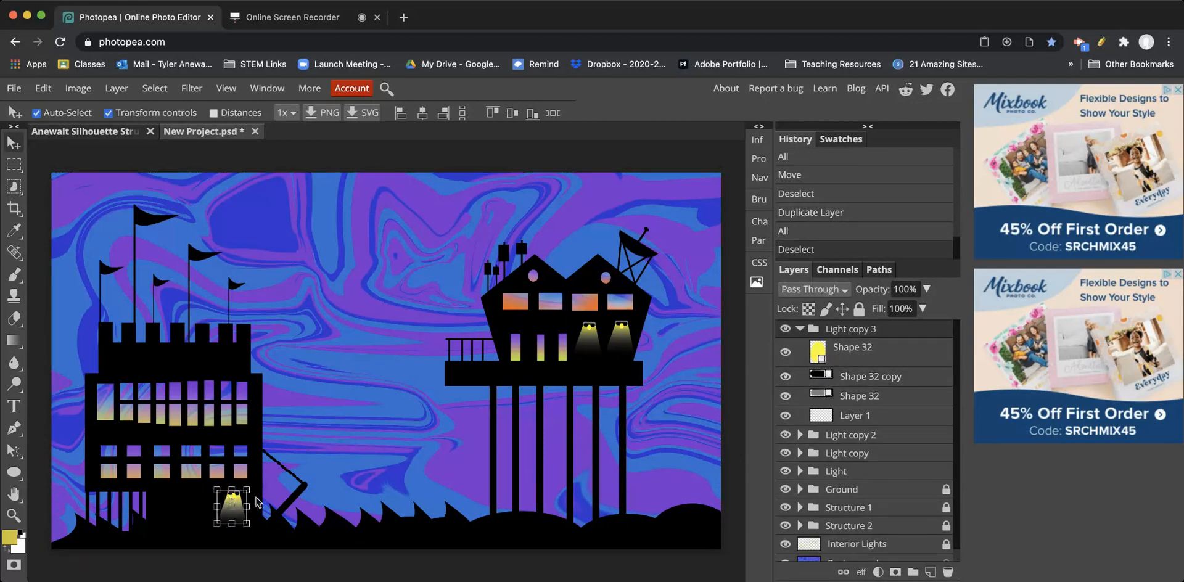
key(super+a)
drag(236, 503, 196, 502)
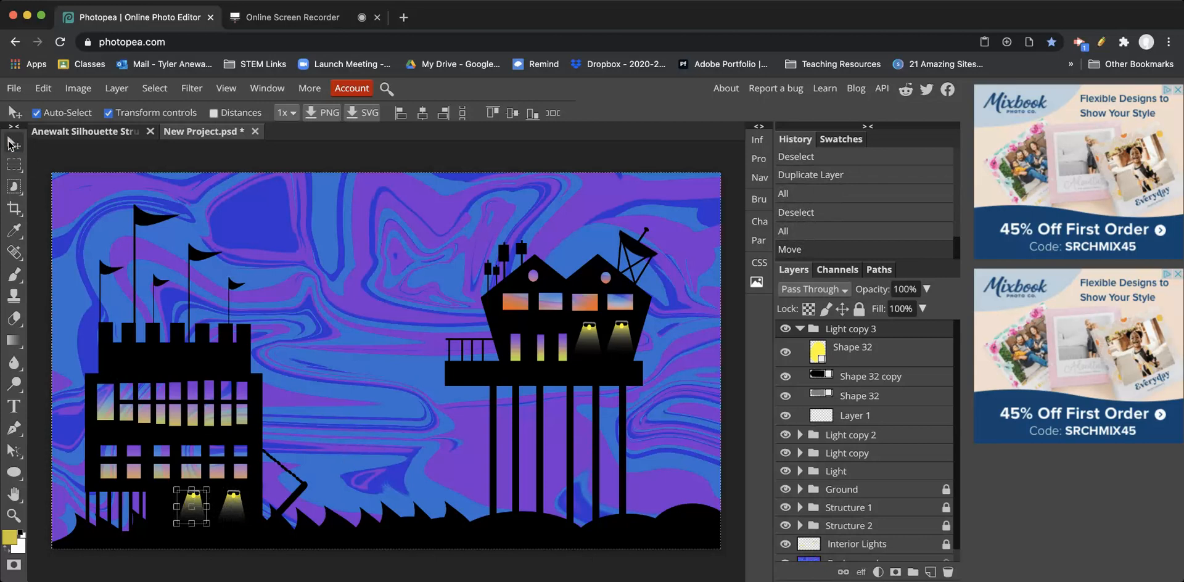
click(60, 150)
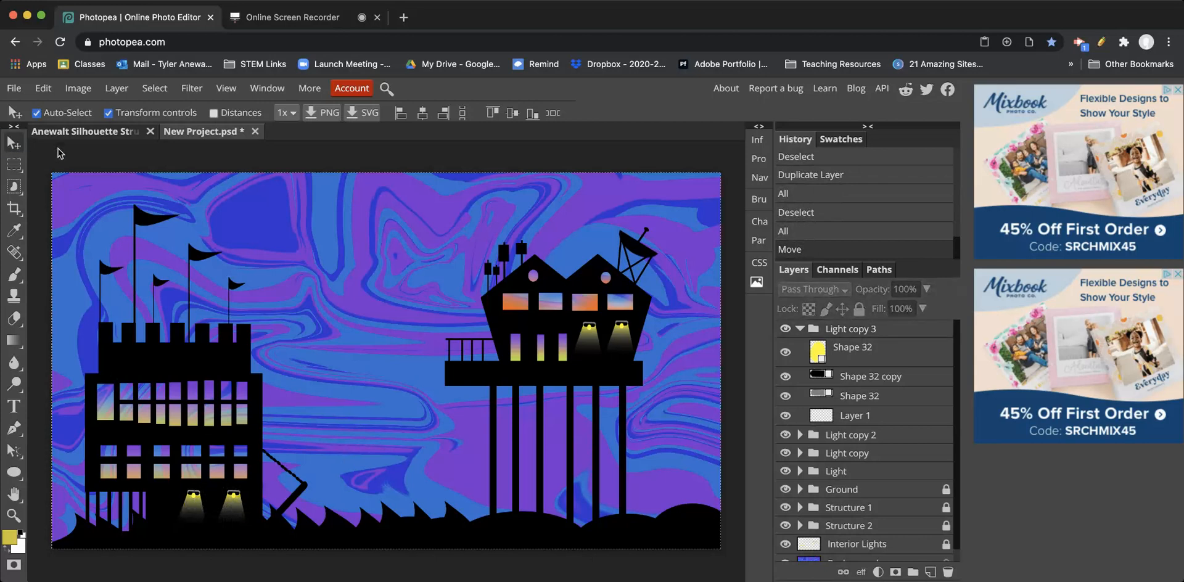
key(ctrl+d)
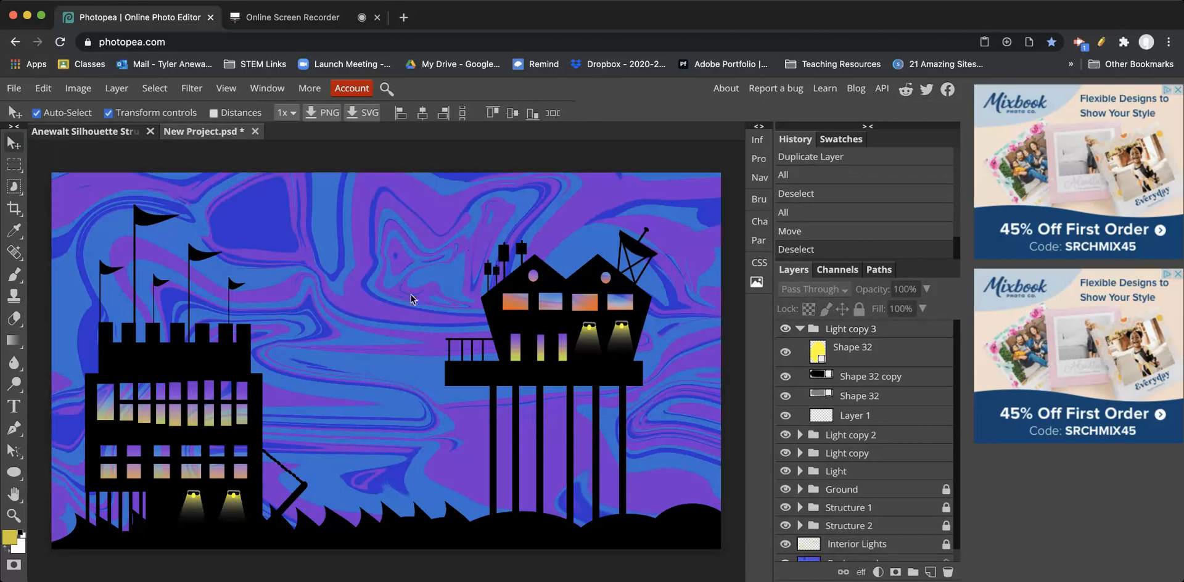
click(13, 474)
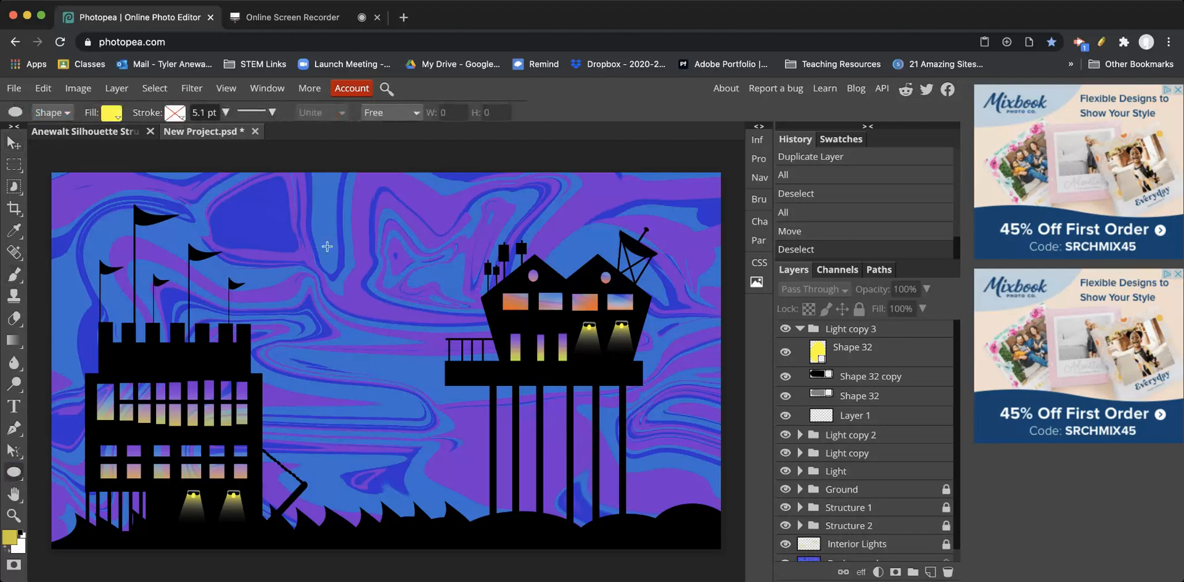
click(14, 164)
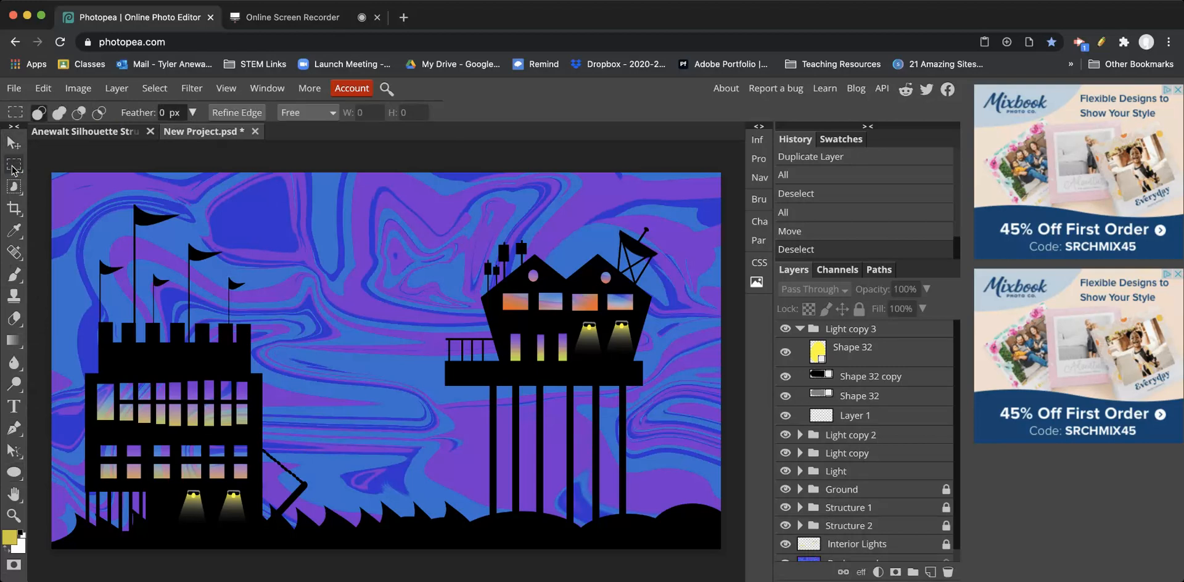
click(14, 340)
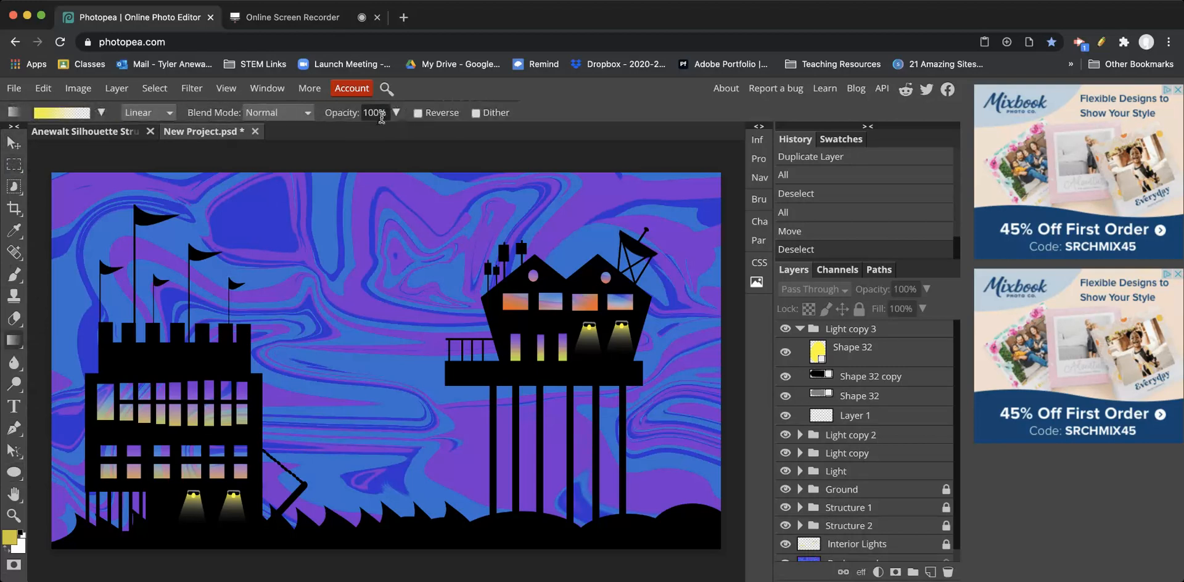